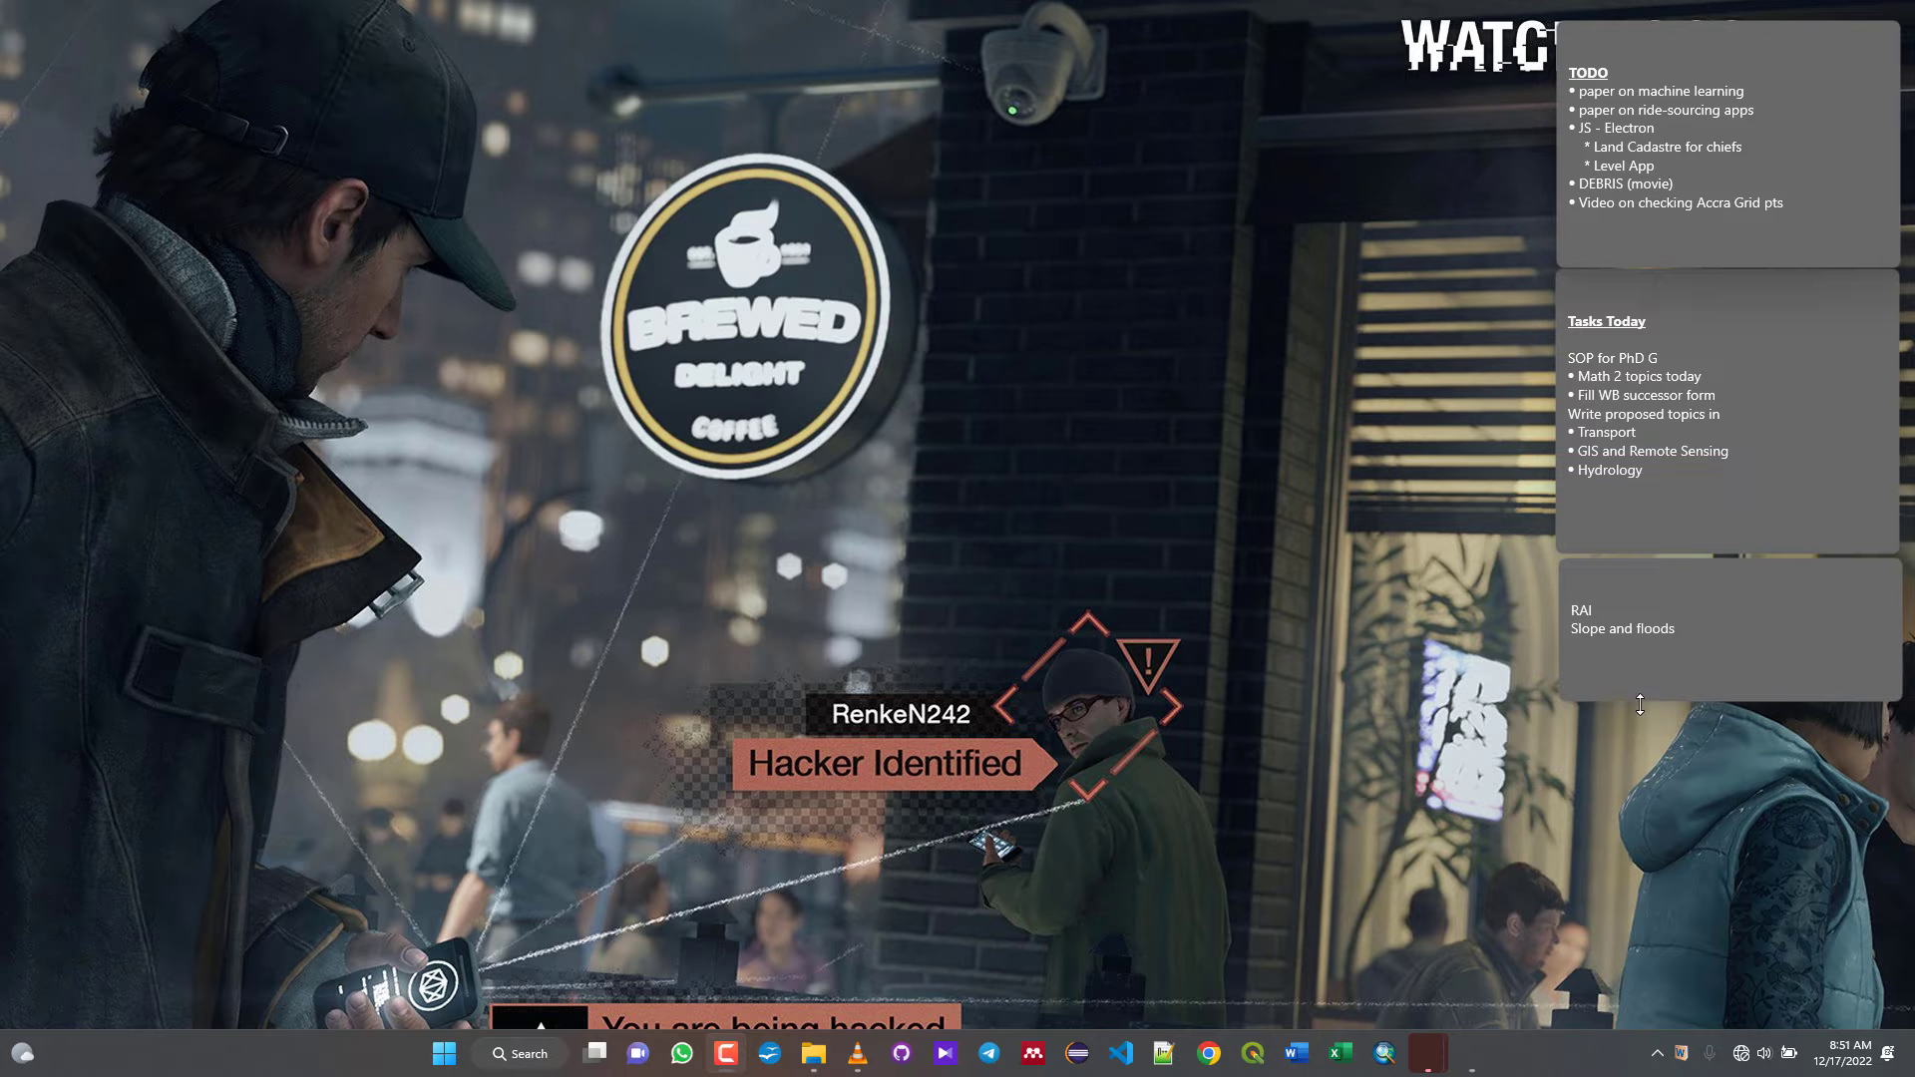
- Launch Civil 3D 2019 Metric with a new blank drawing
key("super")
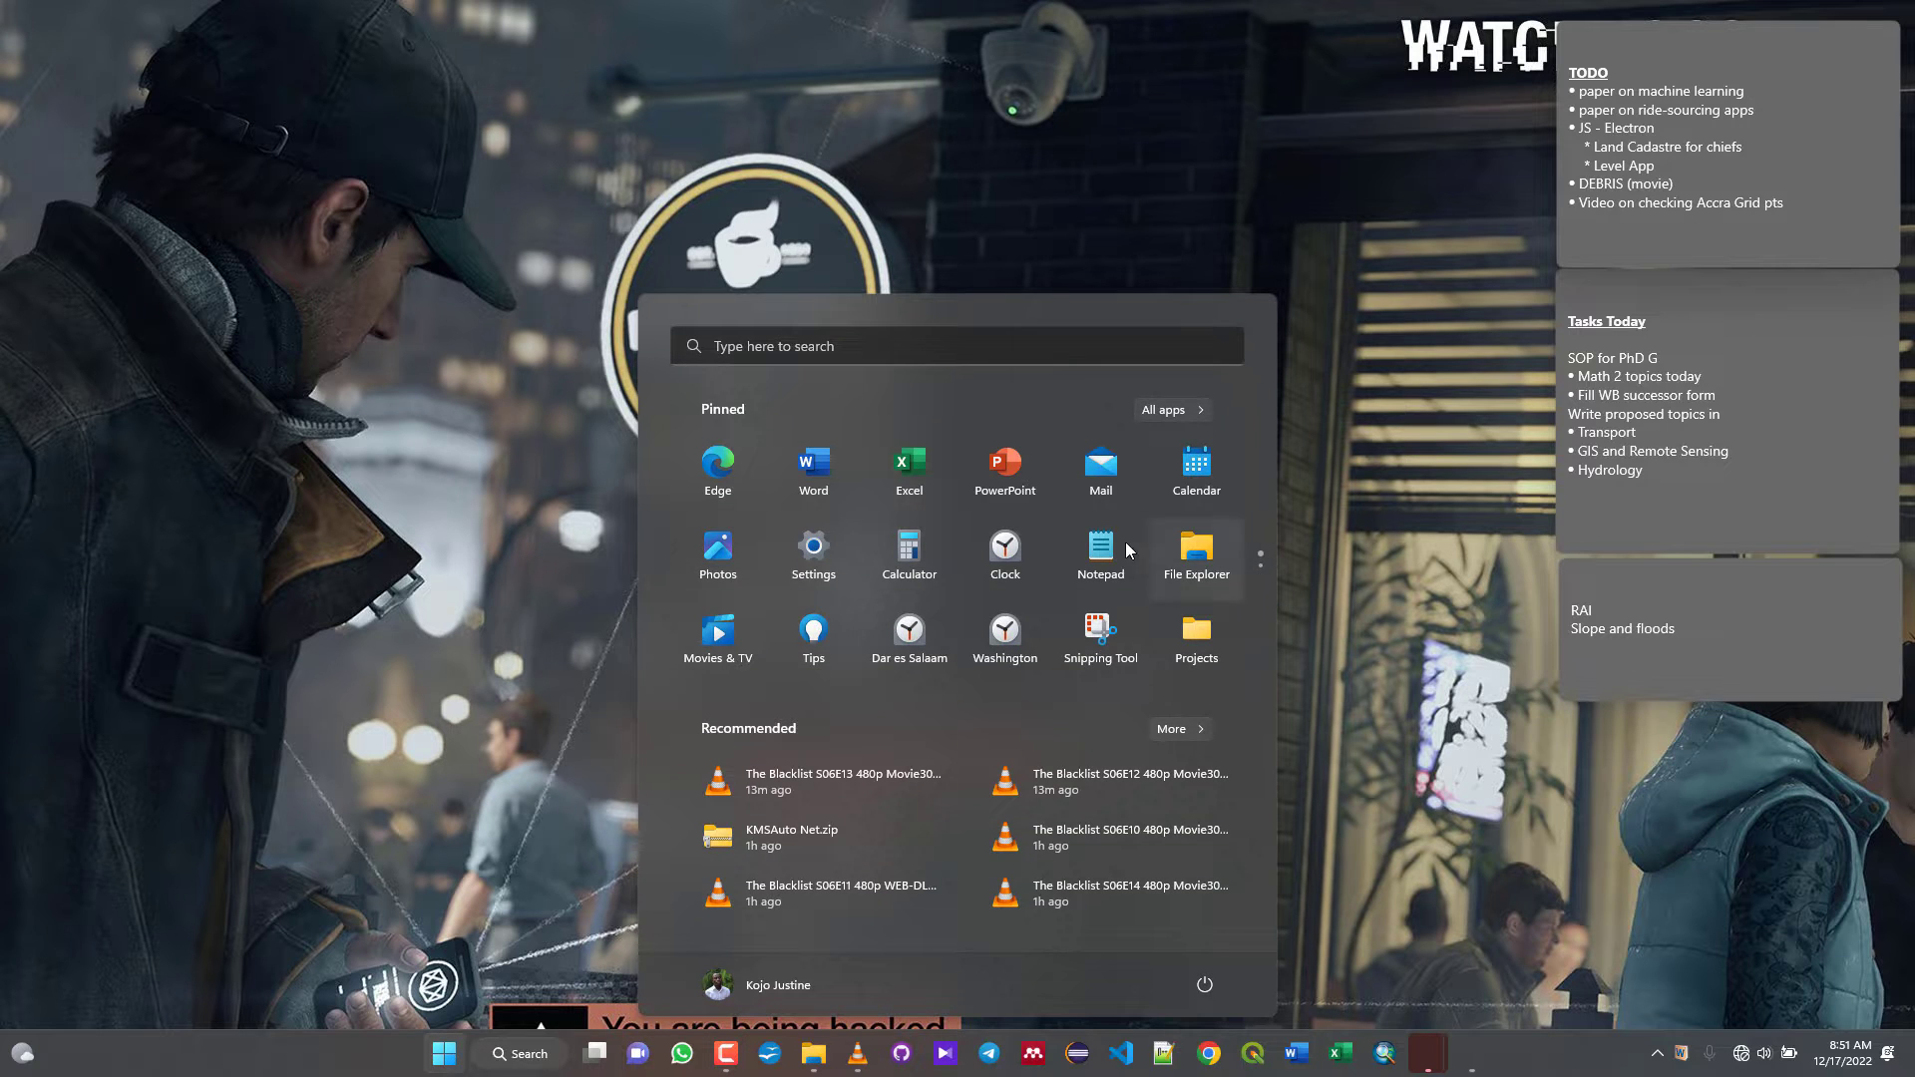
type("METR")
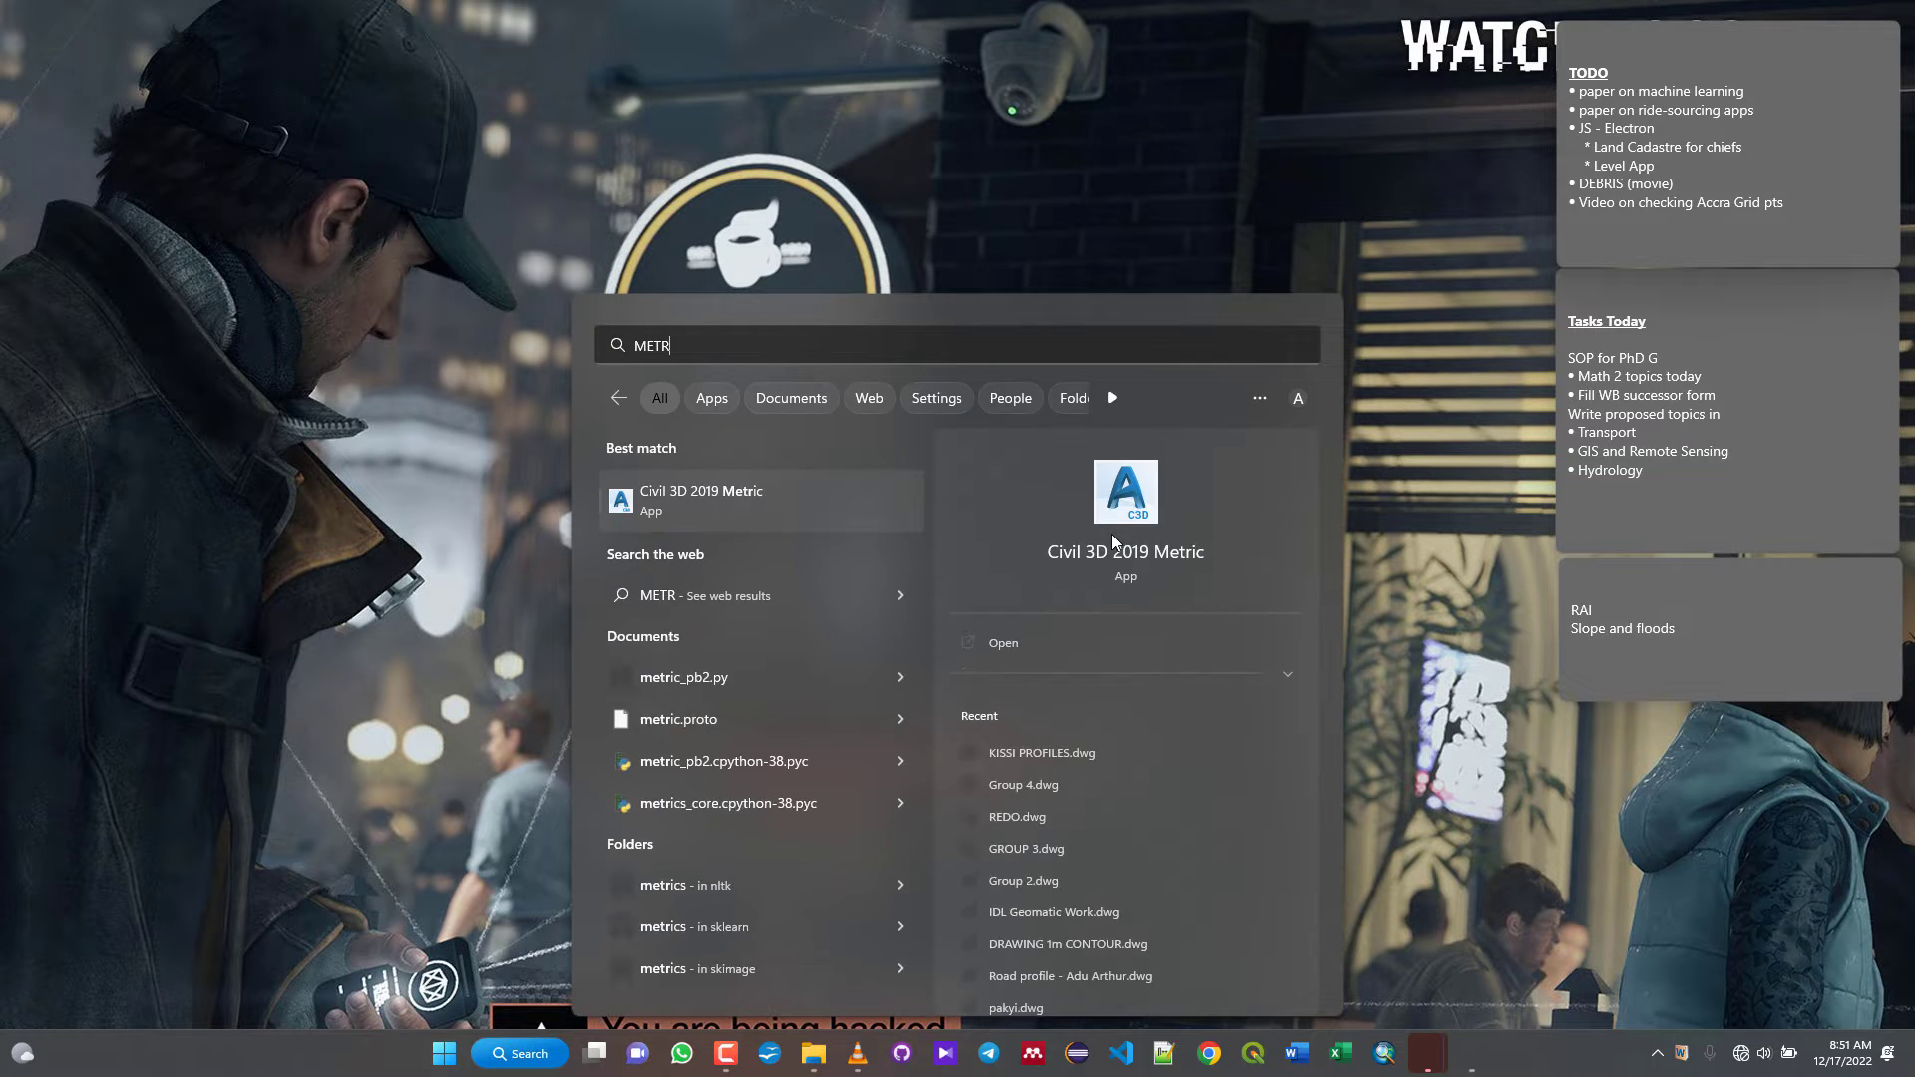
left_click(864, 491)
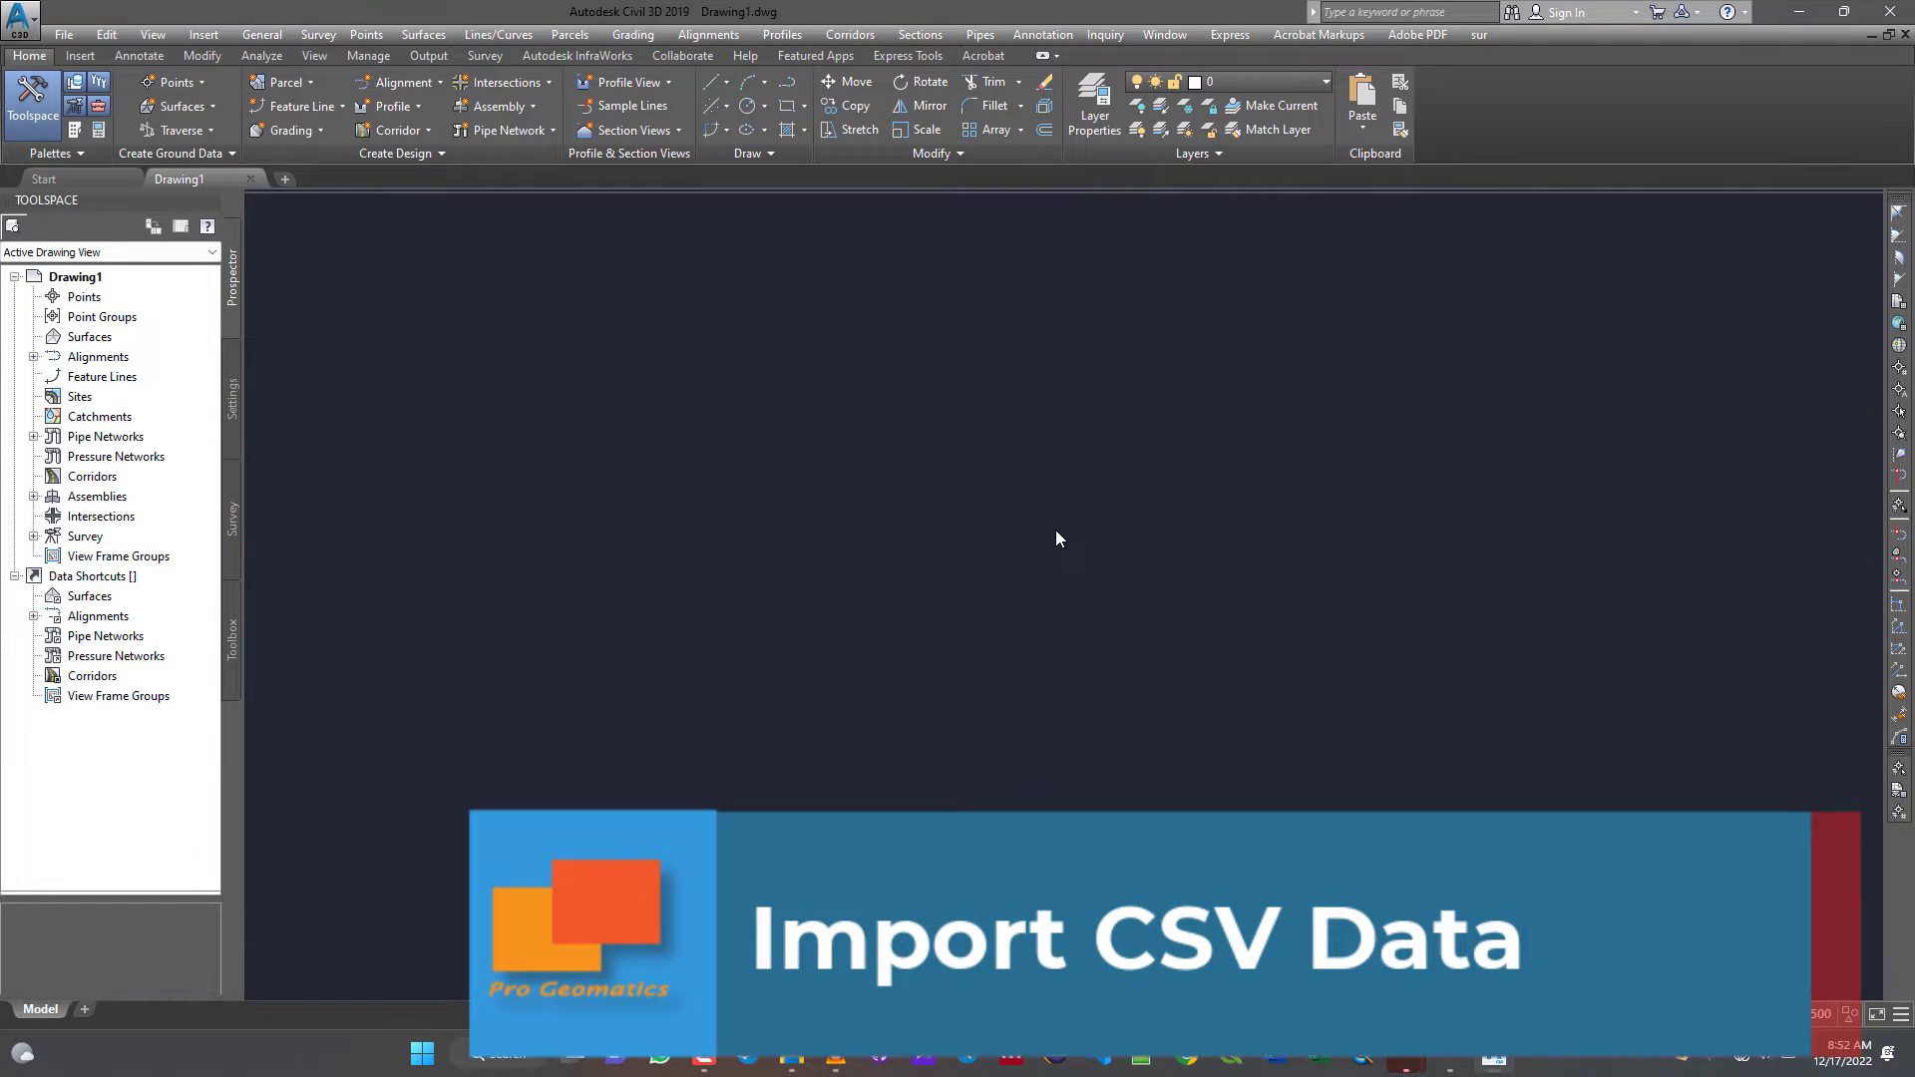
left_click(1087, 462)
left_click(703, 549)
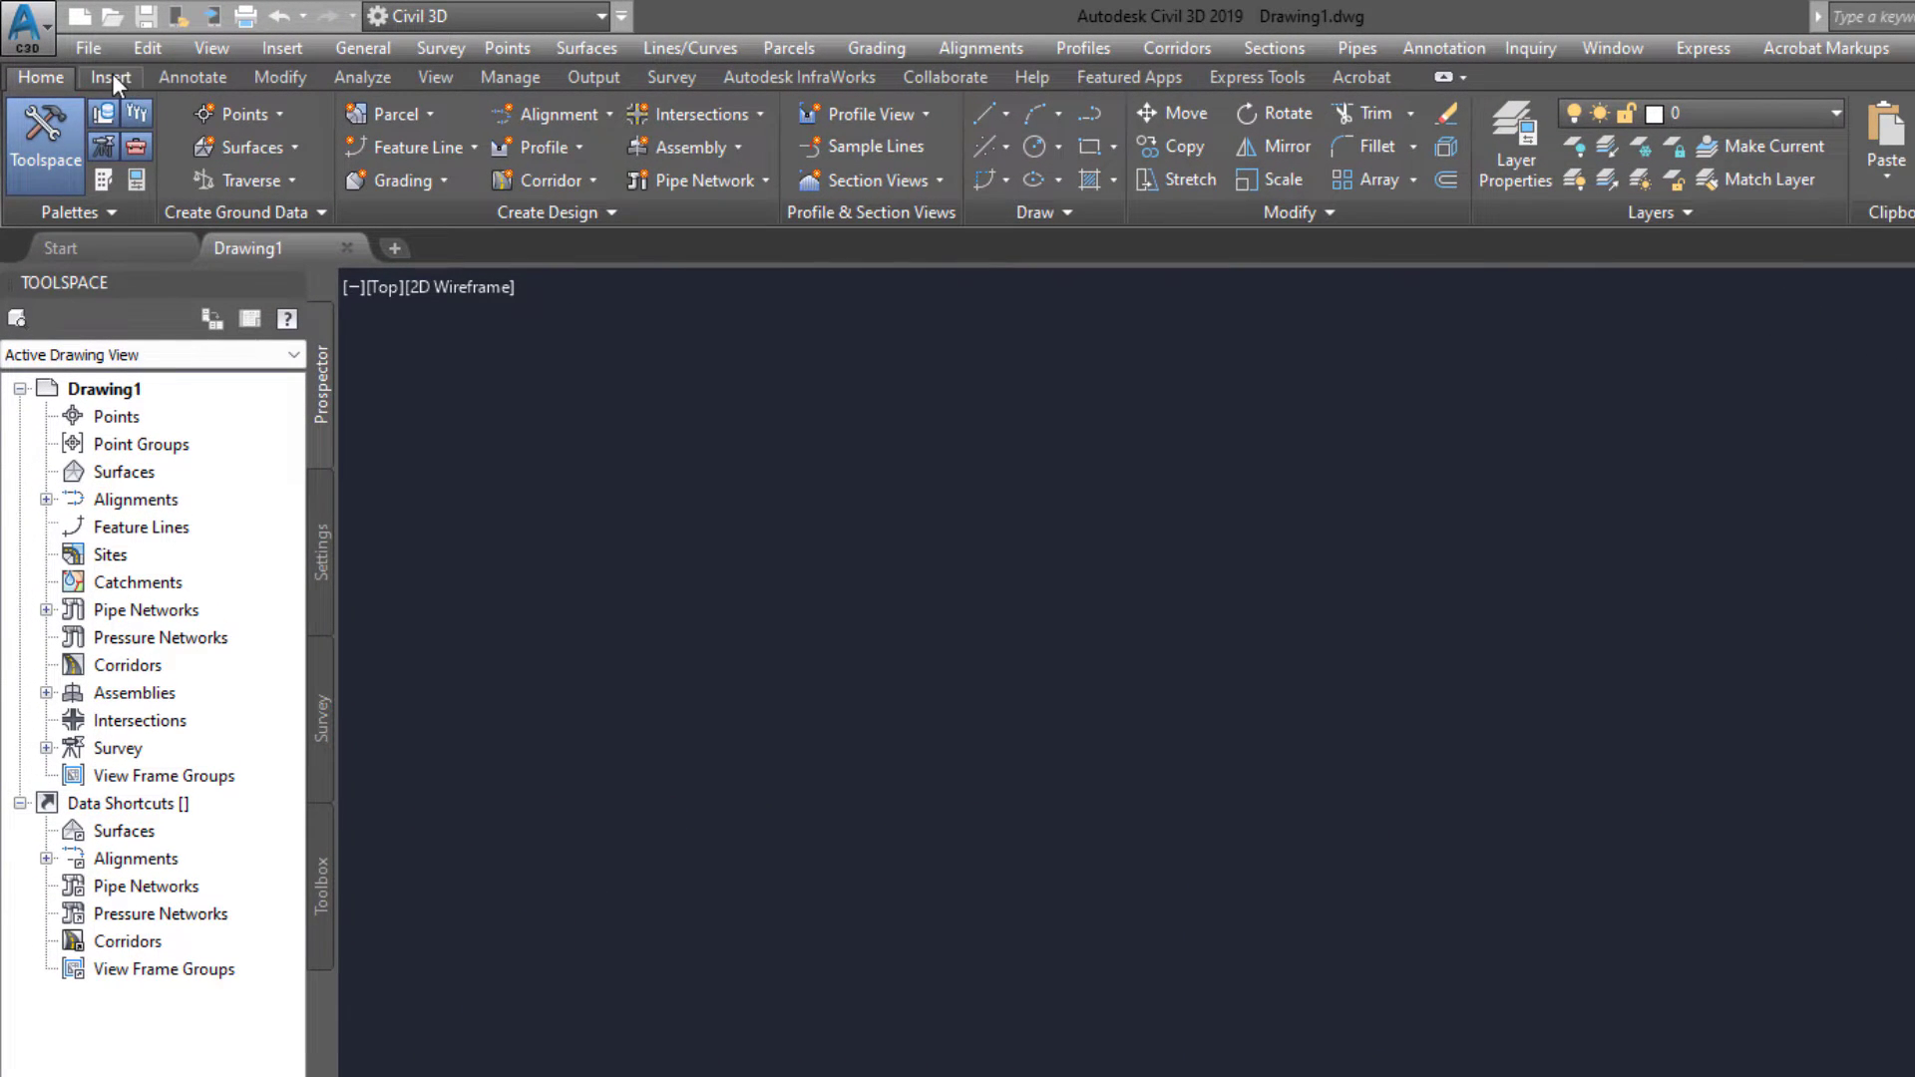
- Start importing points from a file and browse the csv folder for a source file
left_click(111, 78)
left_click(186, 177)
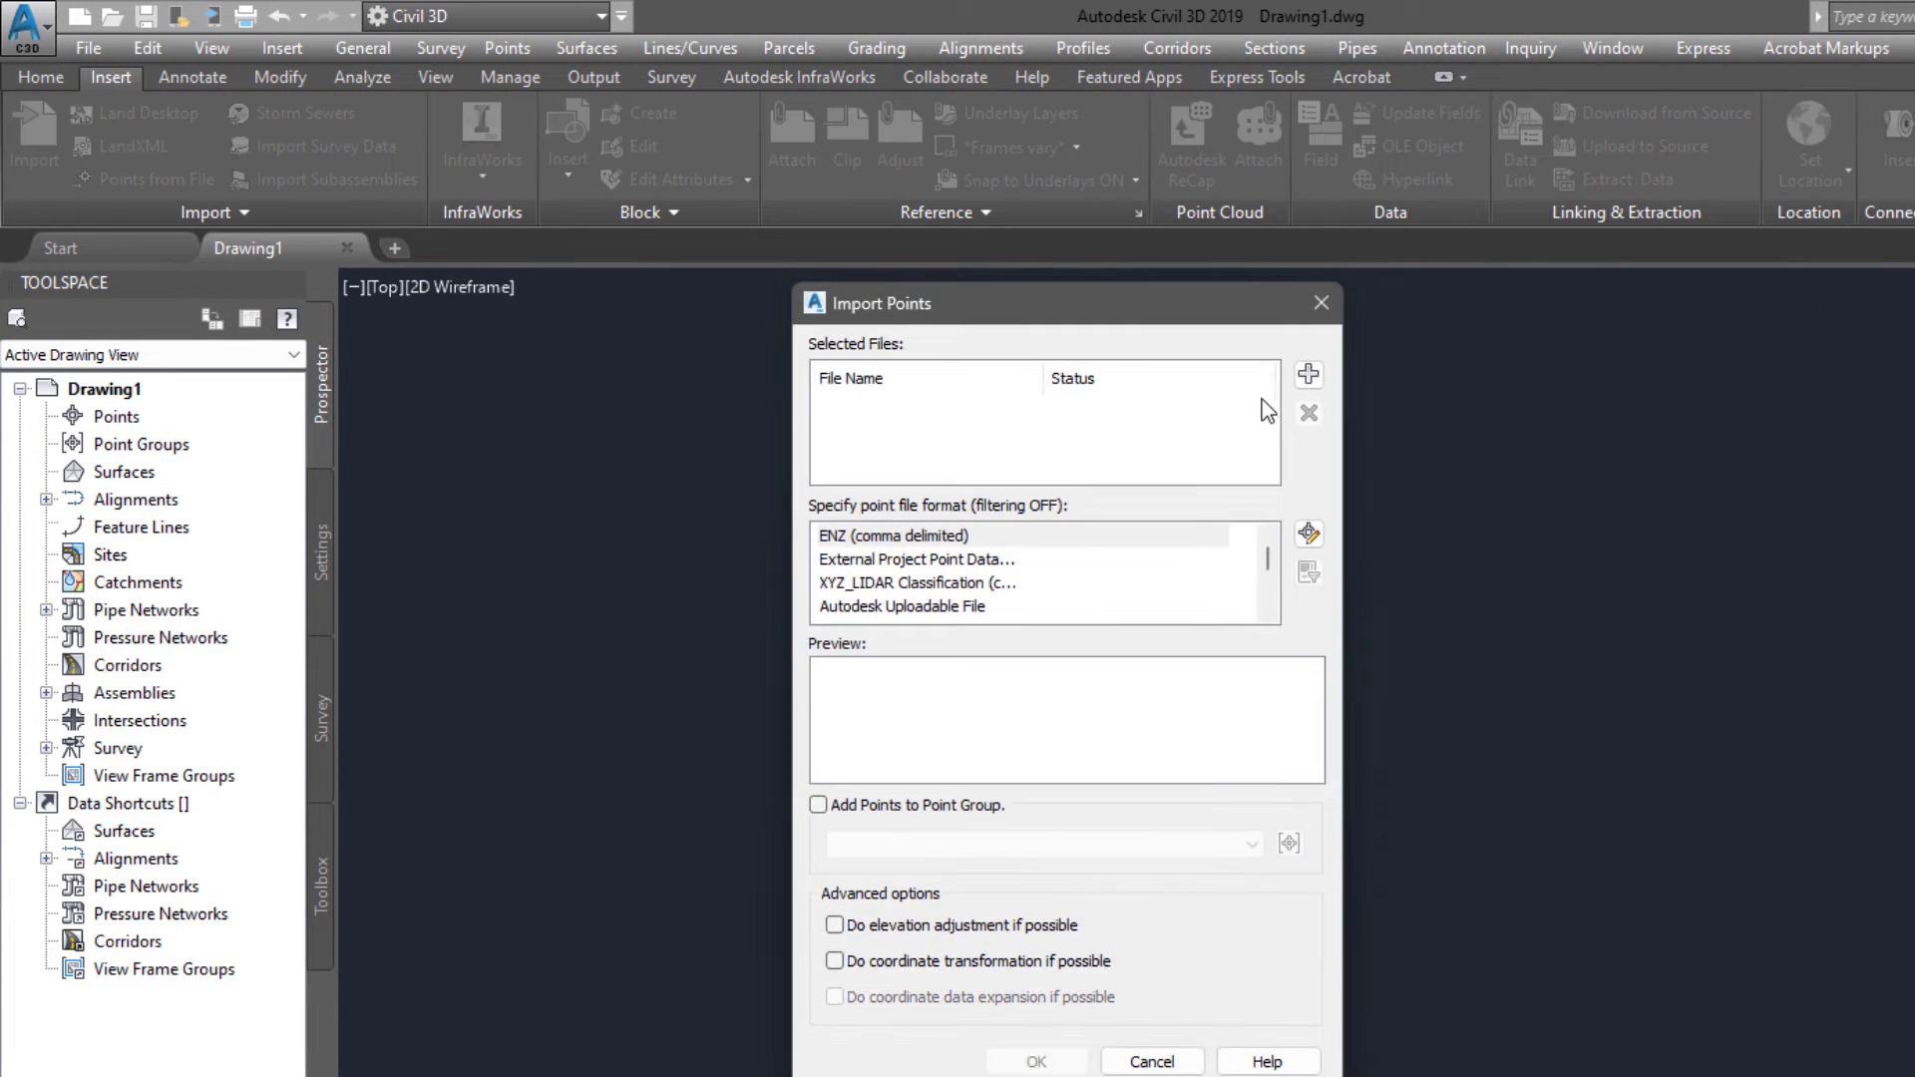
left_click(1307, 375)
scroll(922, 722, "down", 1)
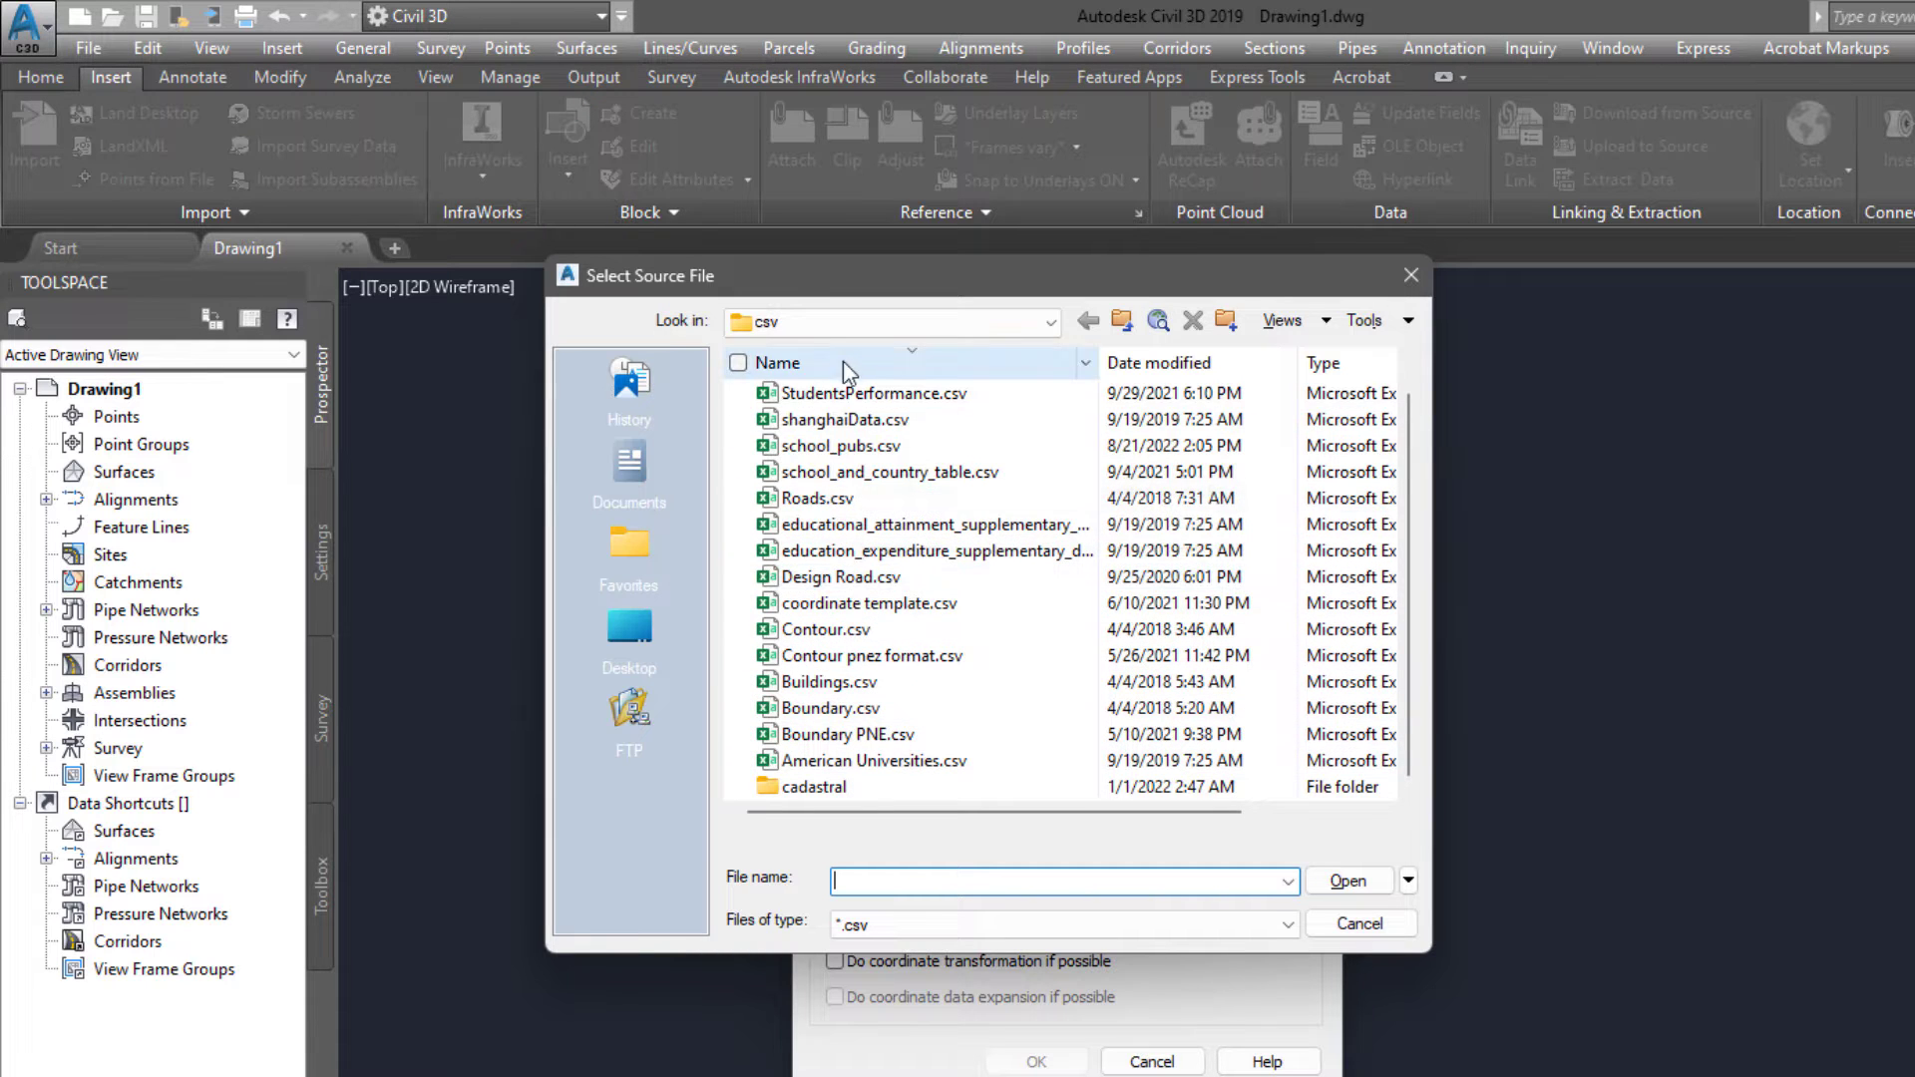
- Look through the csv folder and its cadastral subfolder, and select Contour pnez format.csv as the source file
left_click(841, 578)
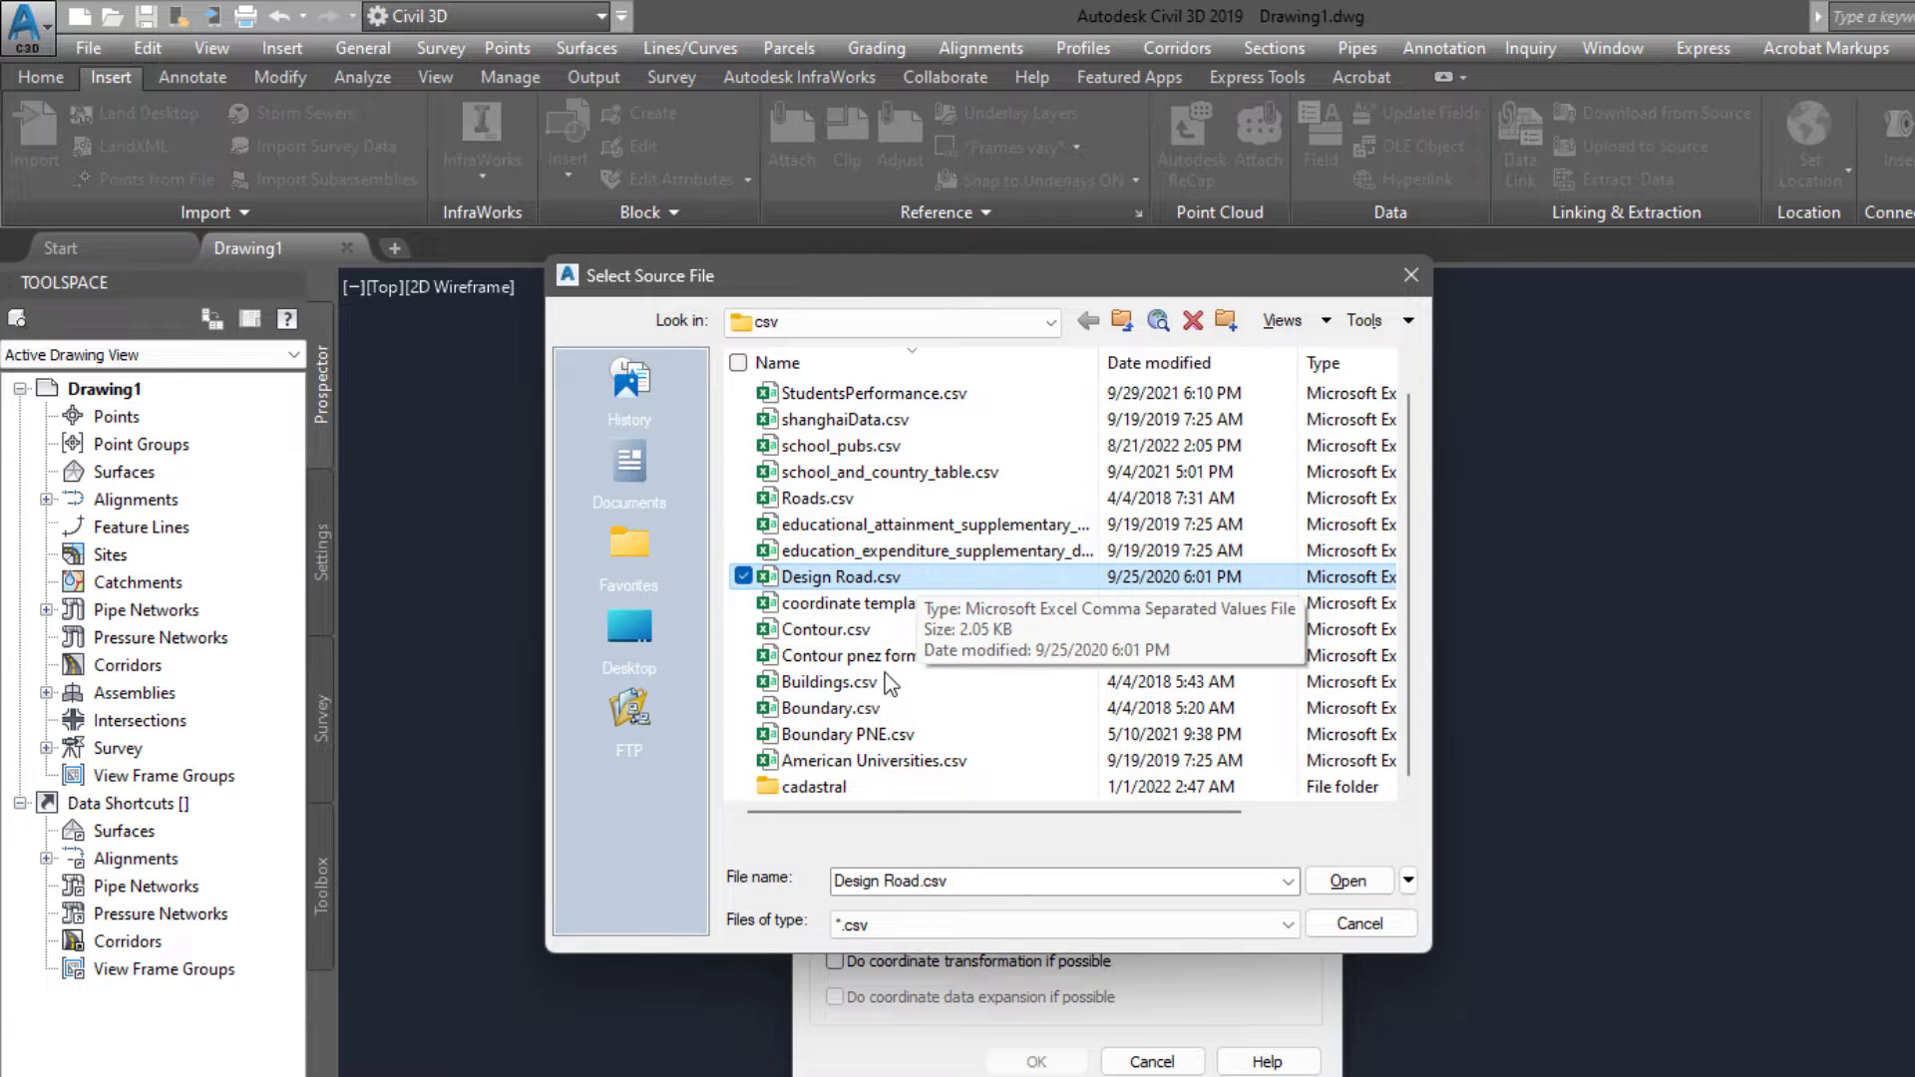
left_click(871, 741)
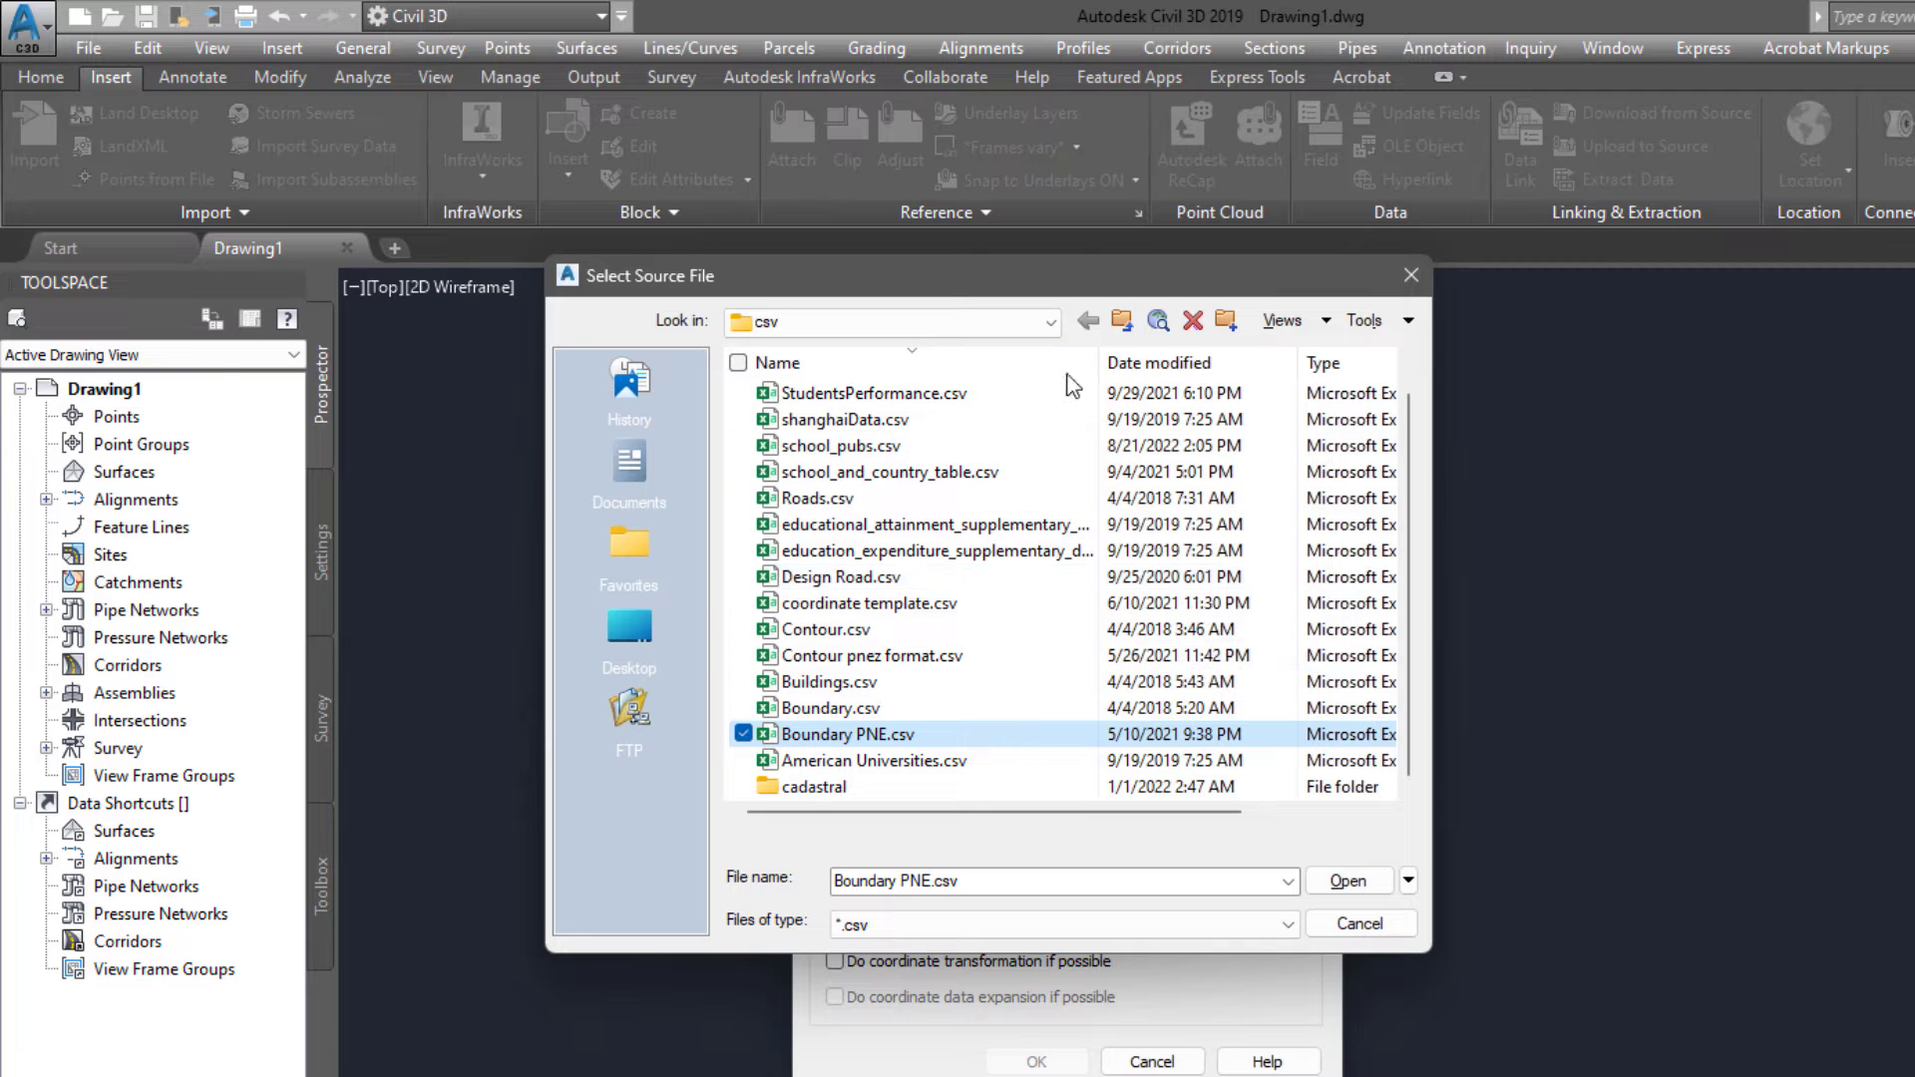
left_click(804, 788)
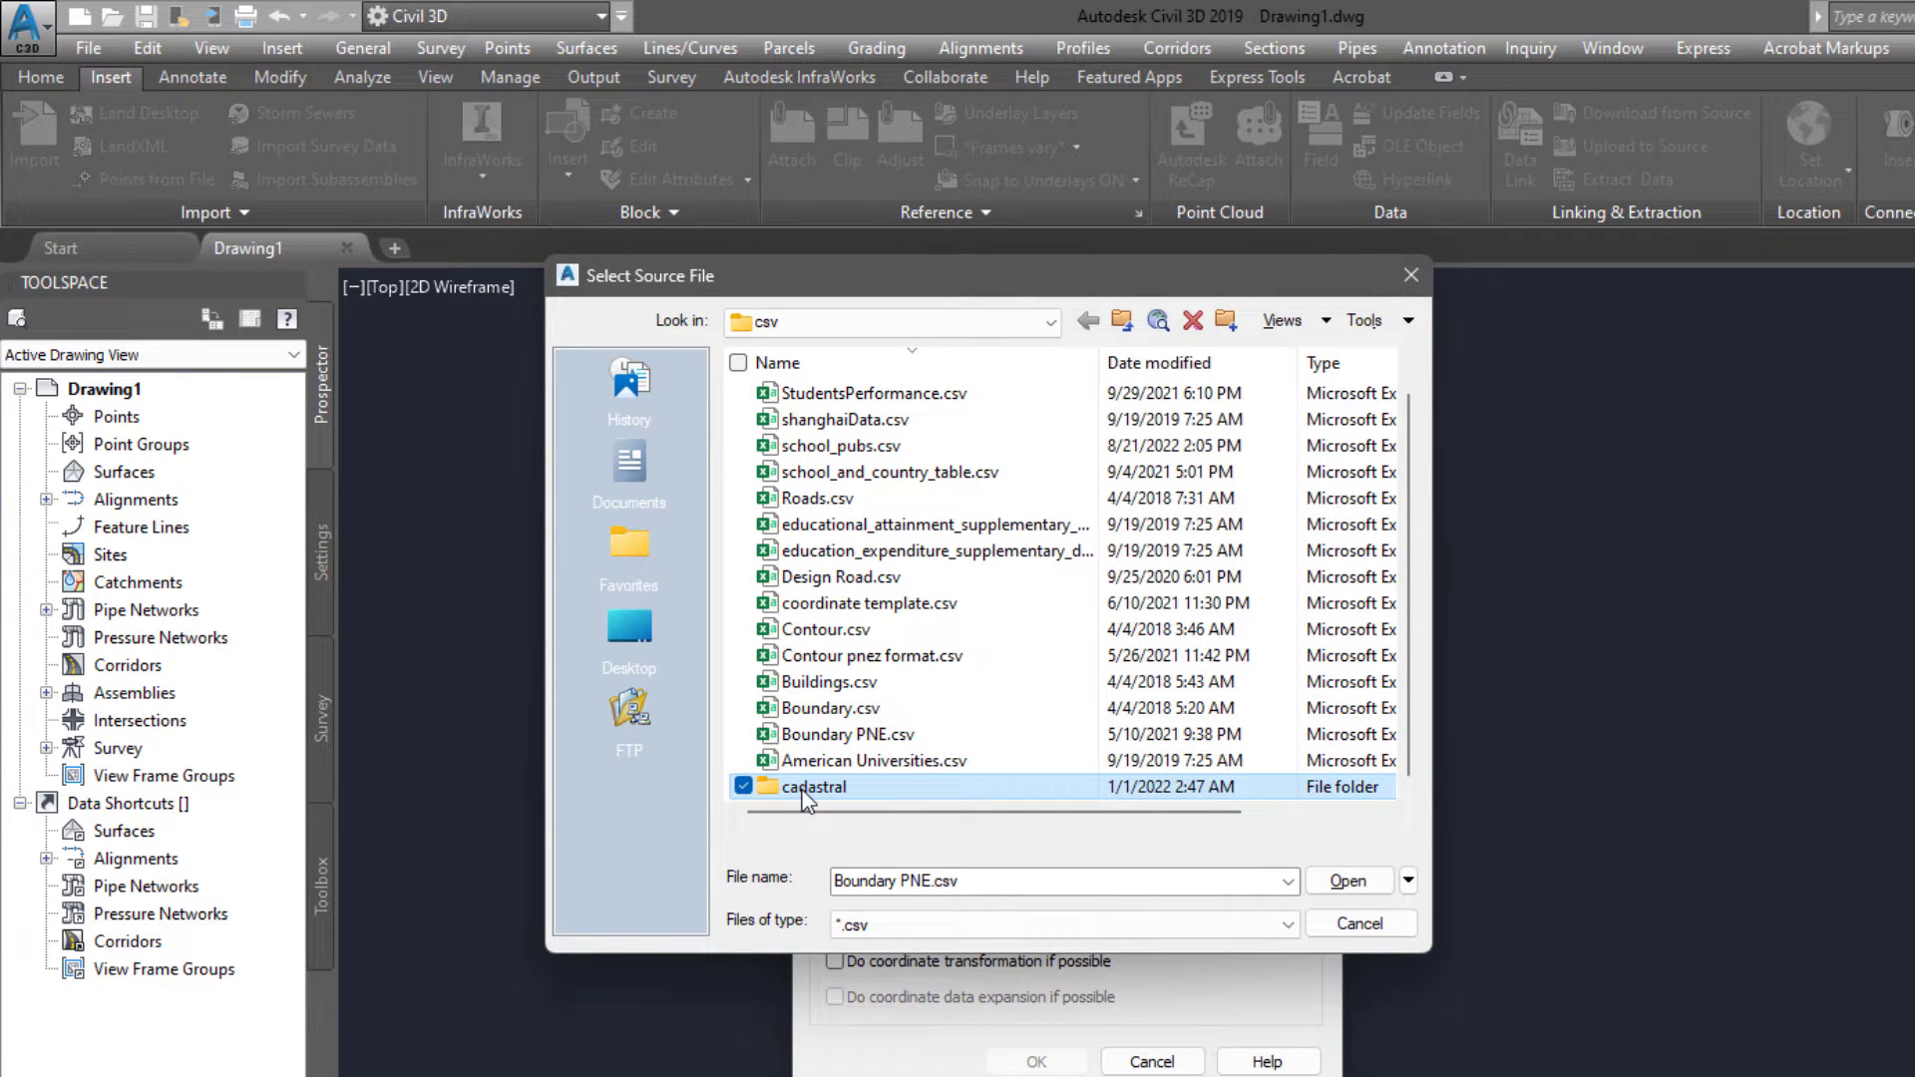
double_click(803, 790)
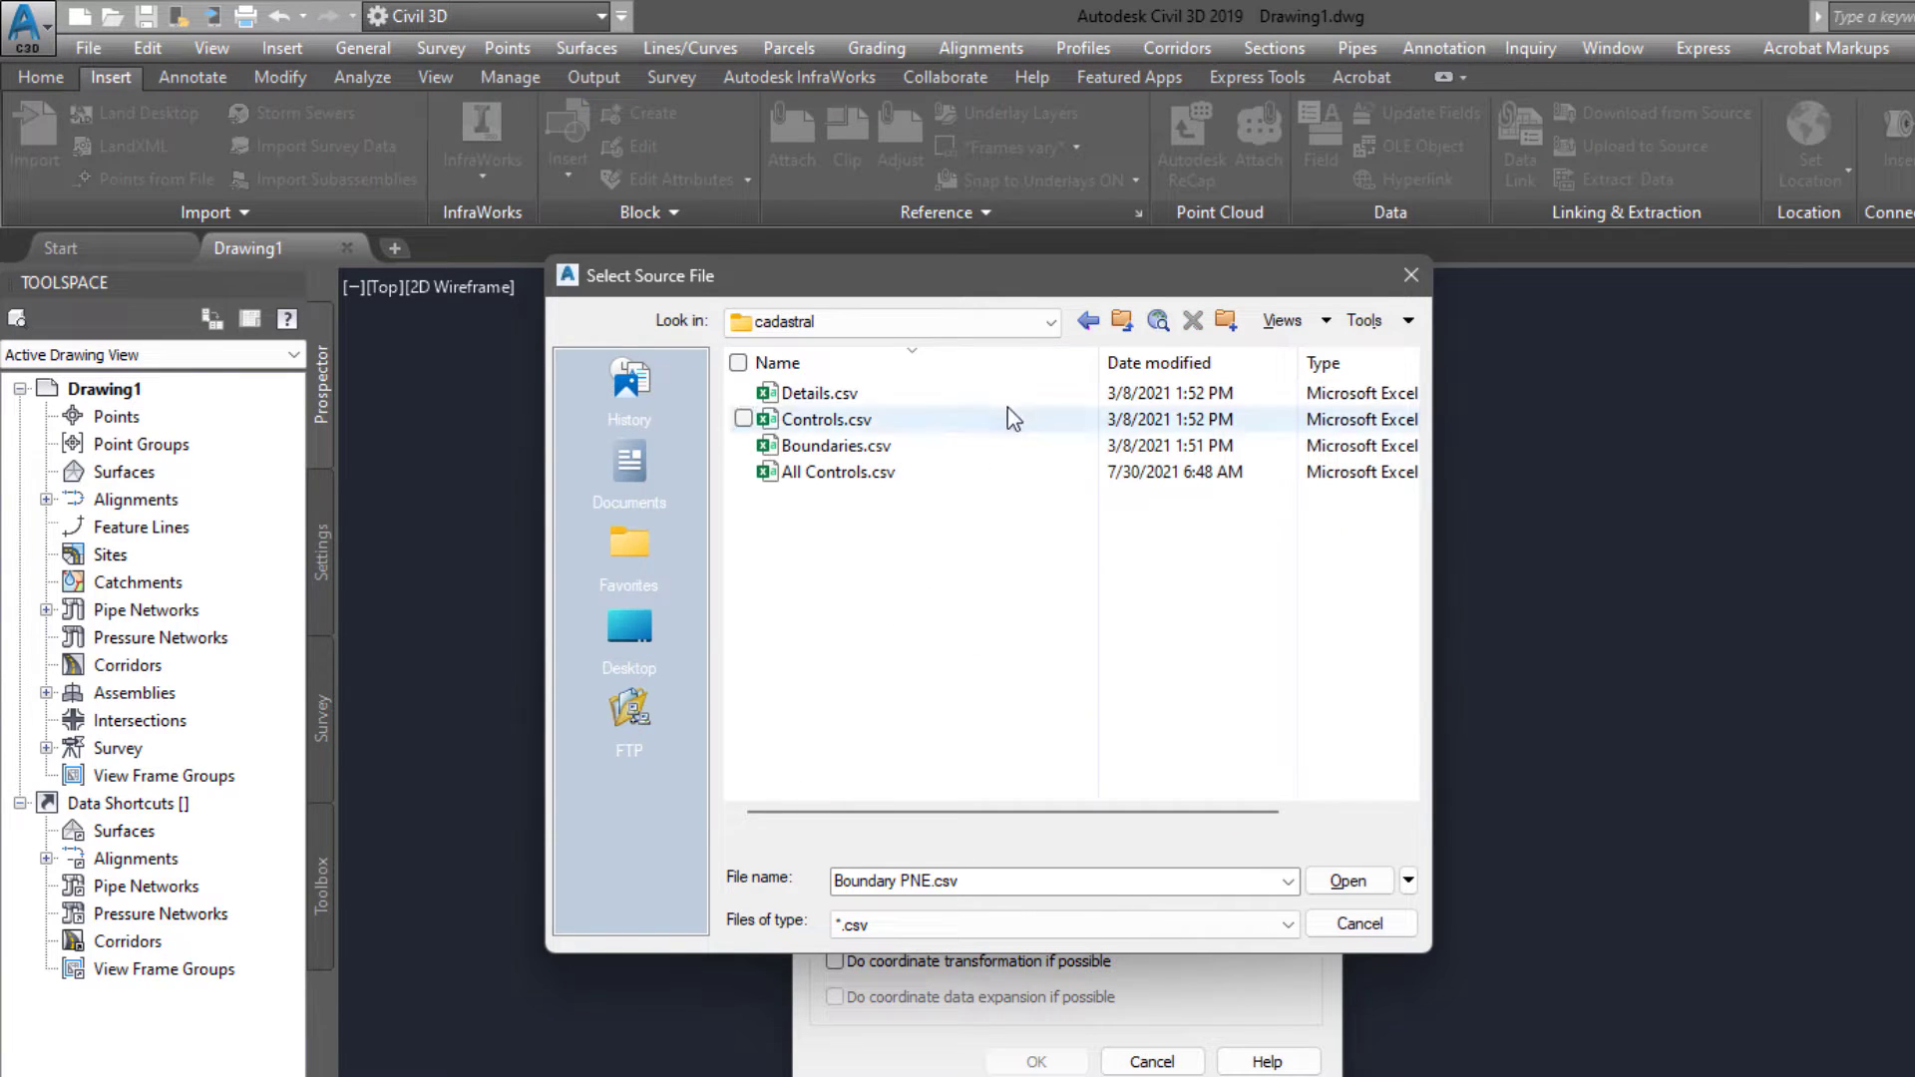
left_click(1121, 320)
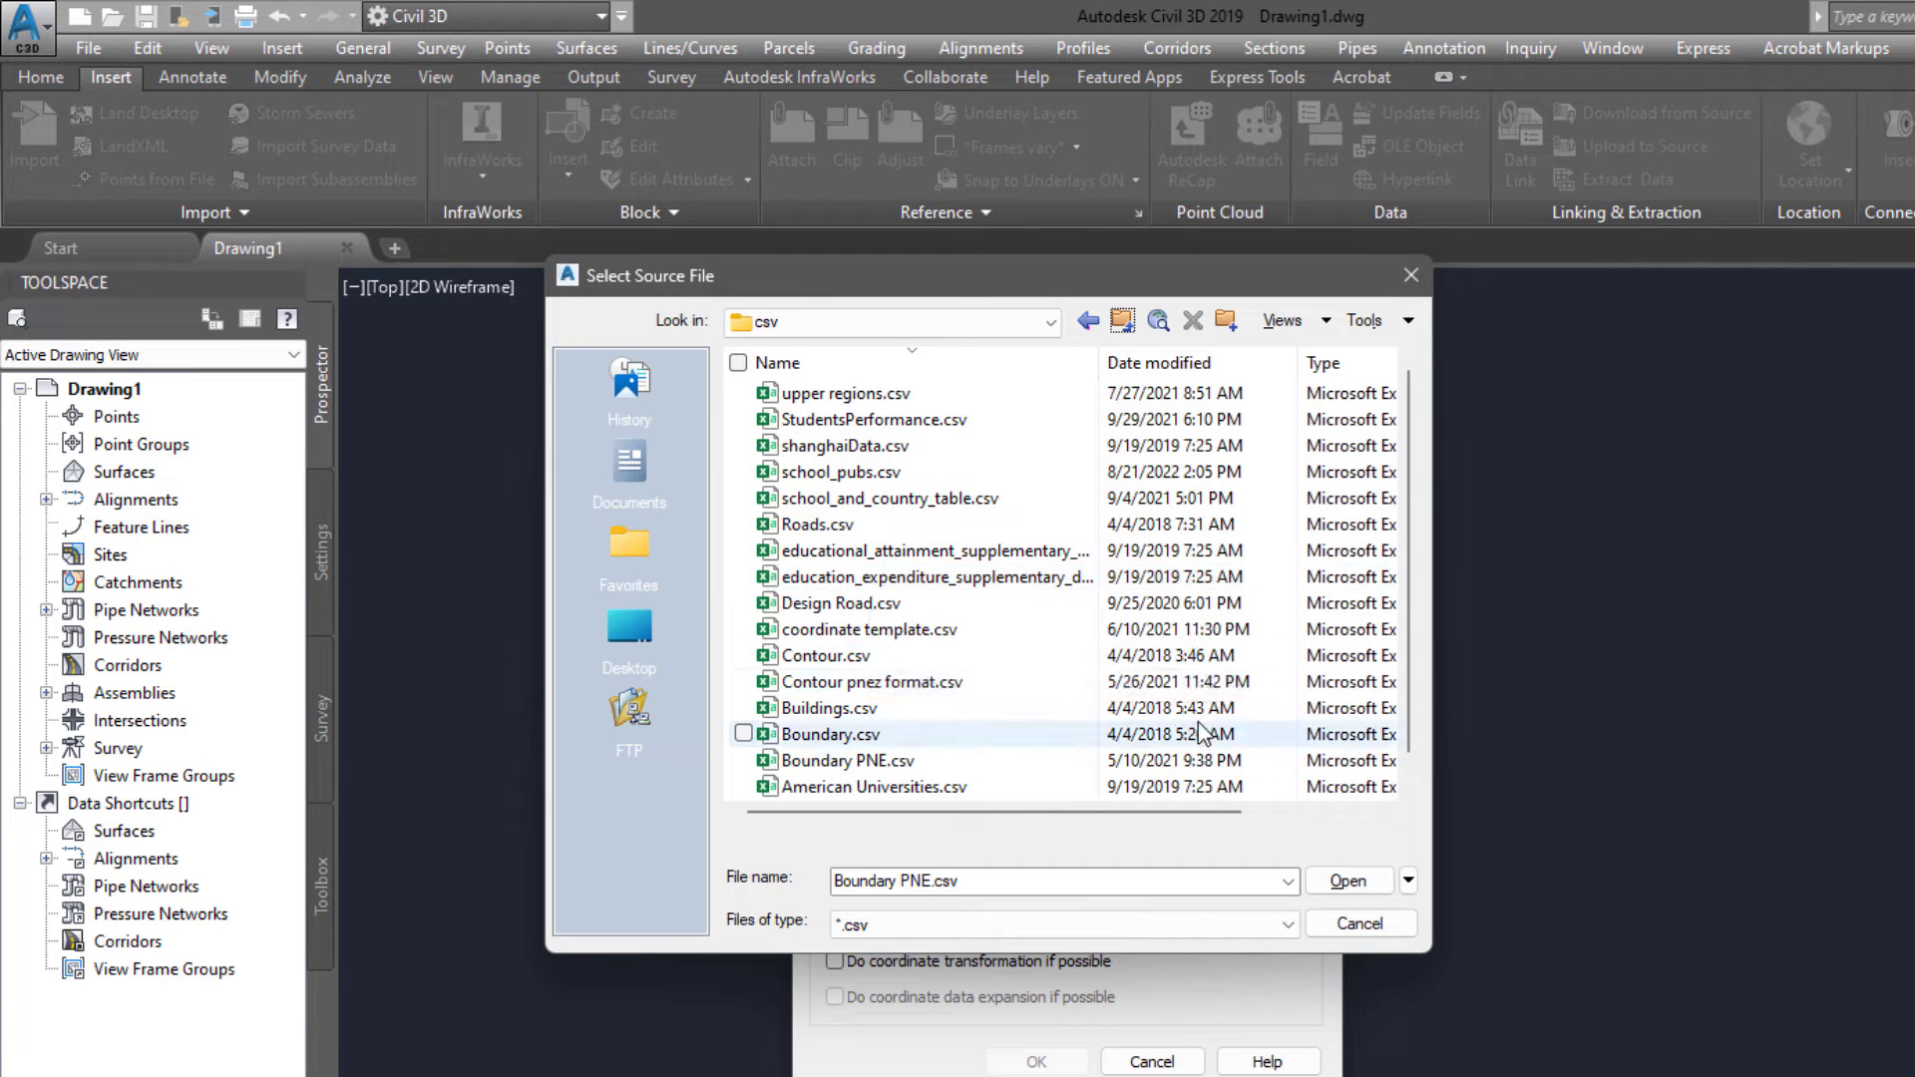
left_click(1122, 630)
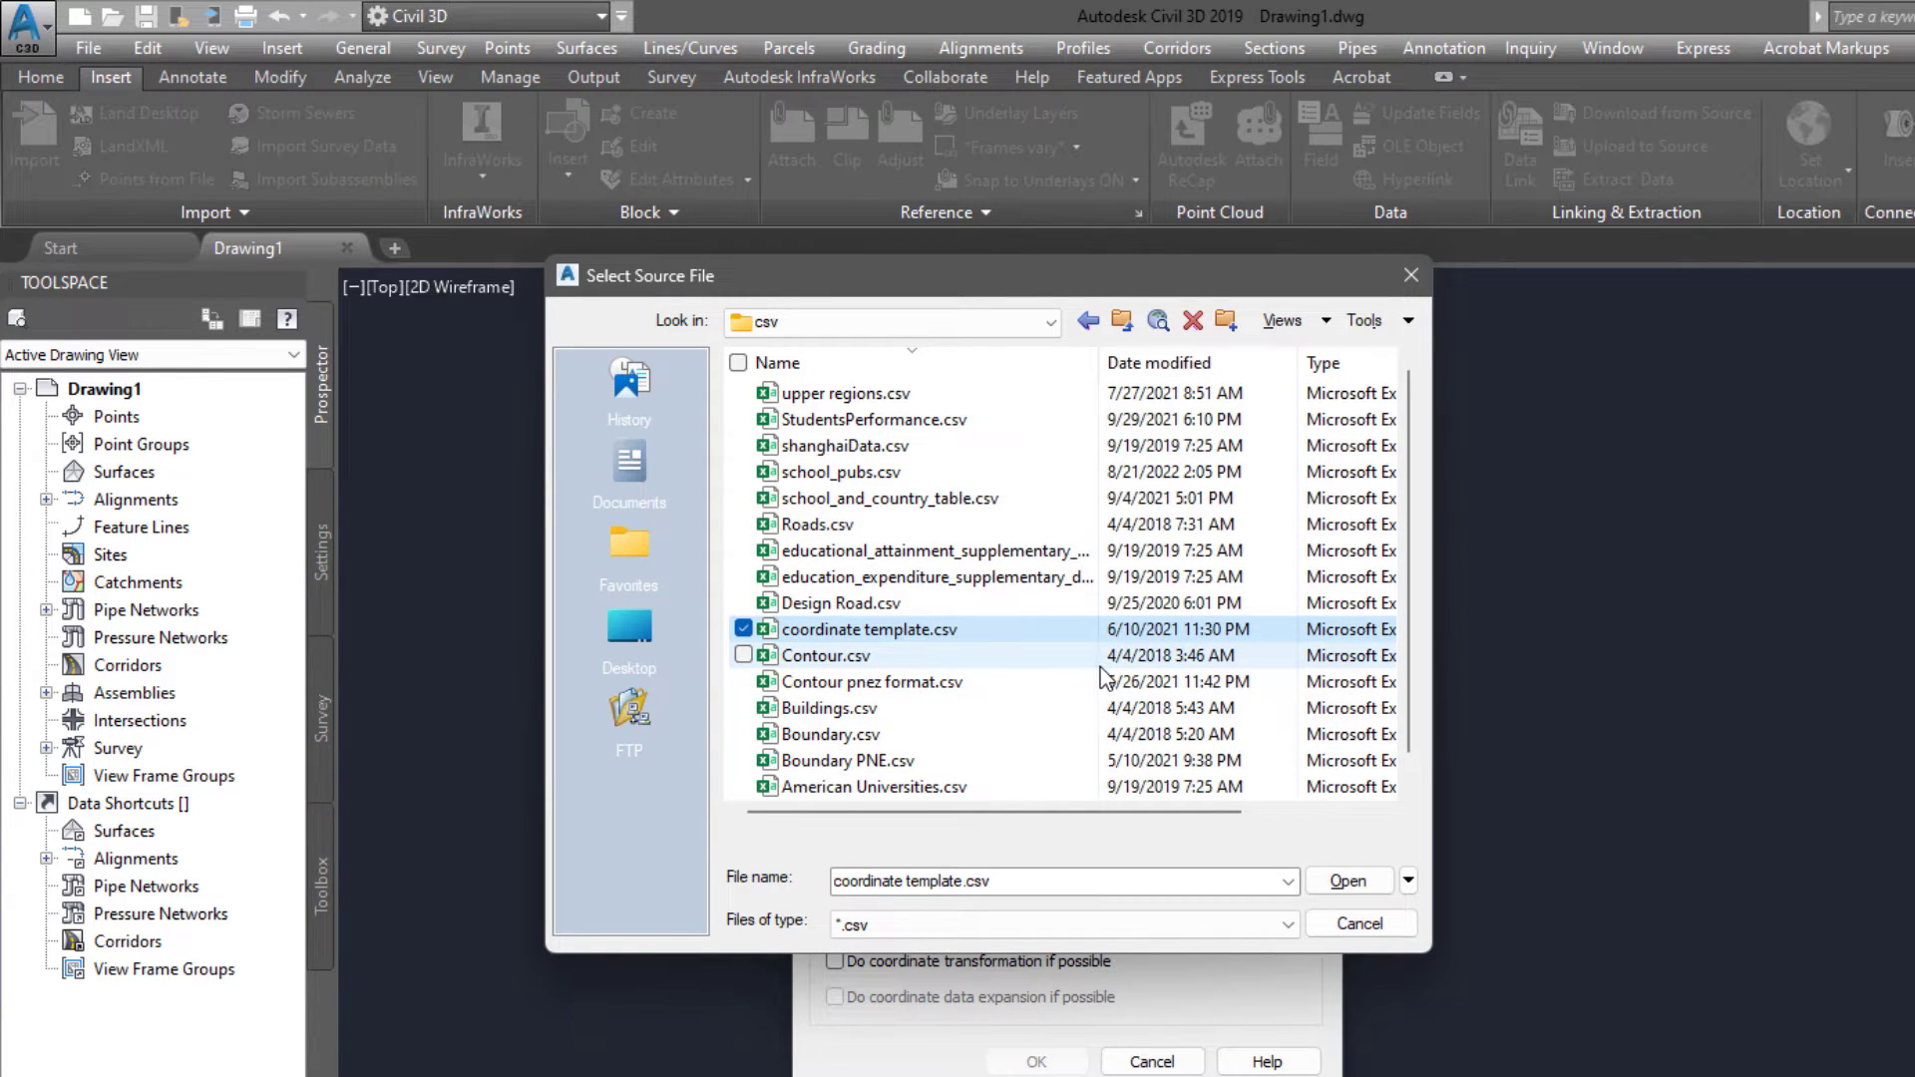
left_click(1047, 687)
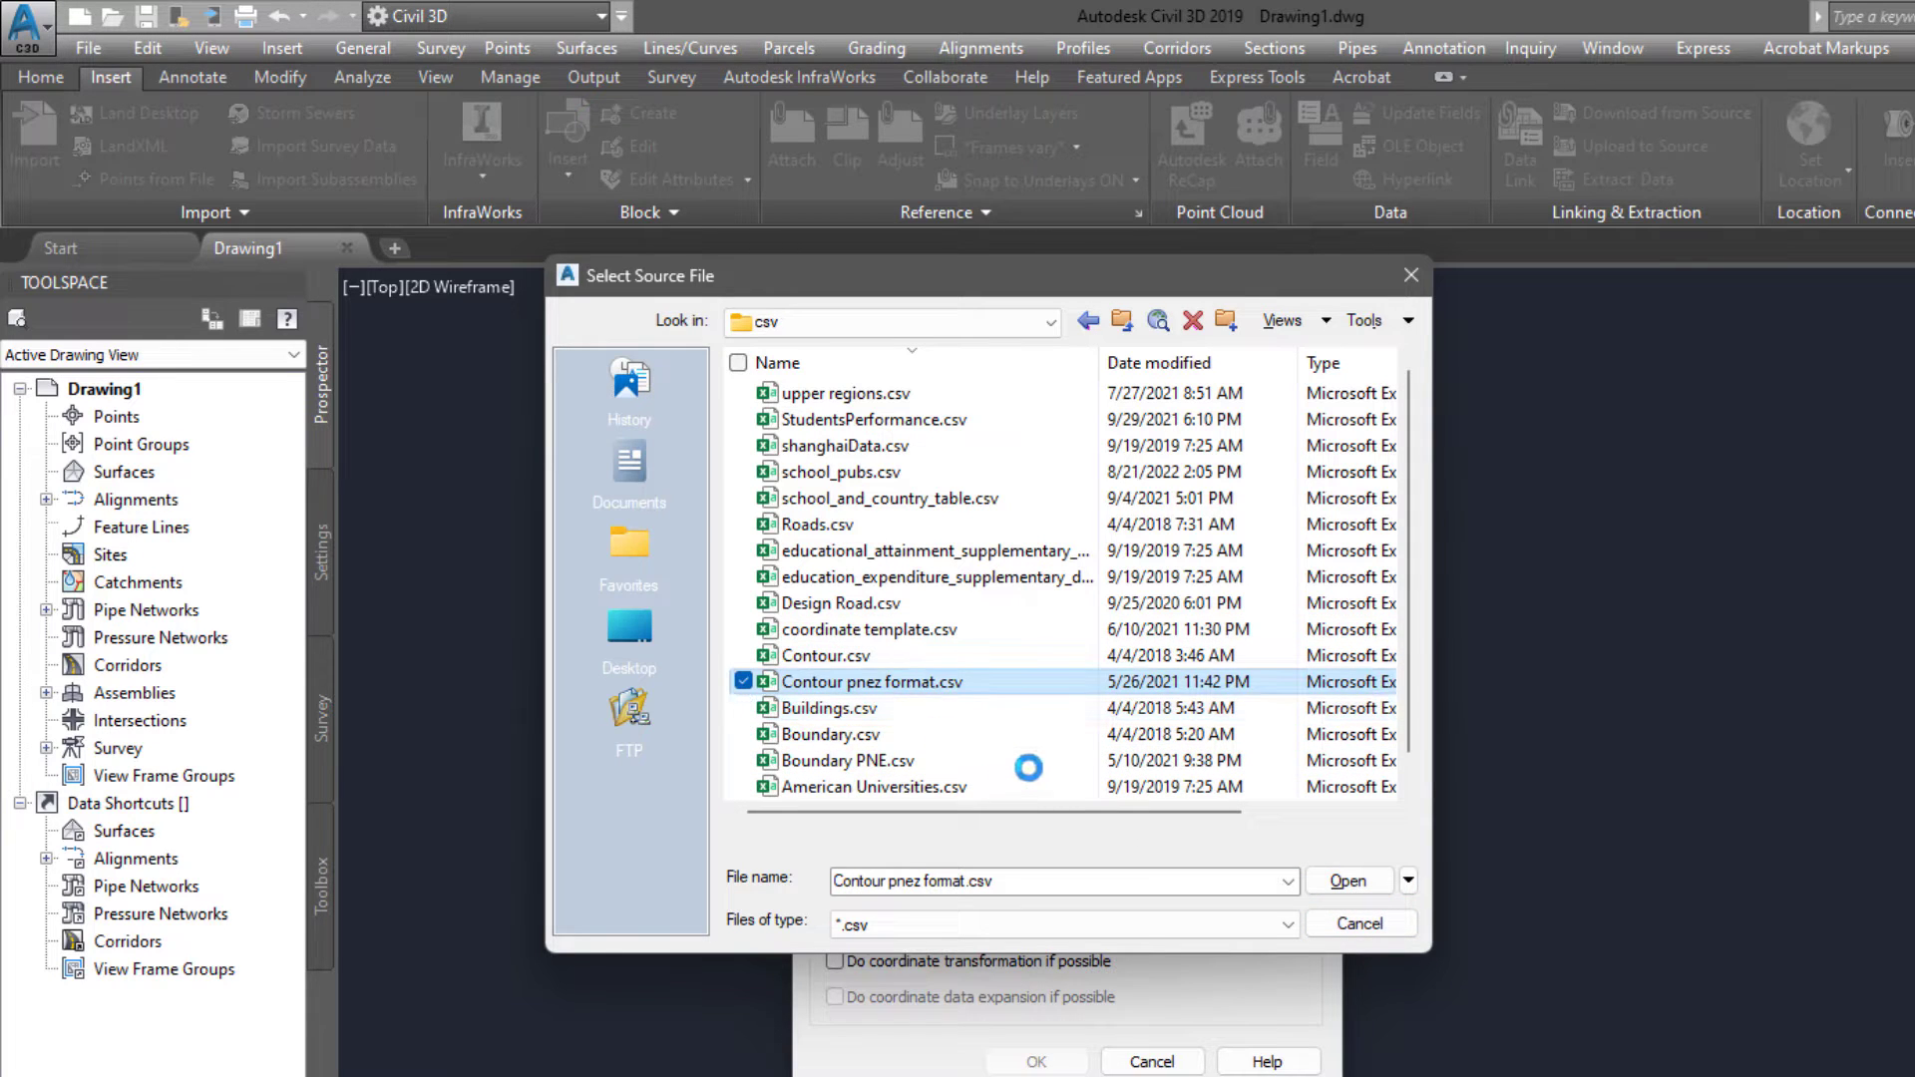
- Open Contour pnez format.csv in Excel from the file selection dialog and dismiss the licensing notice
right_click(1097, 793)
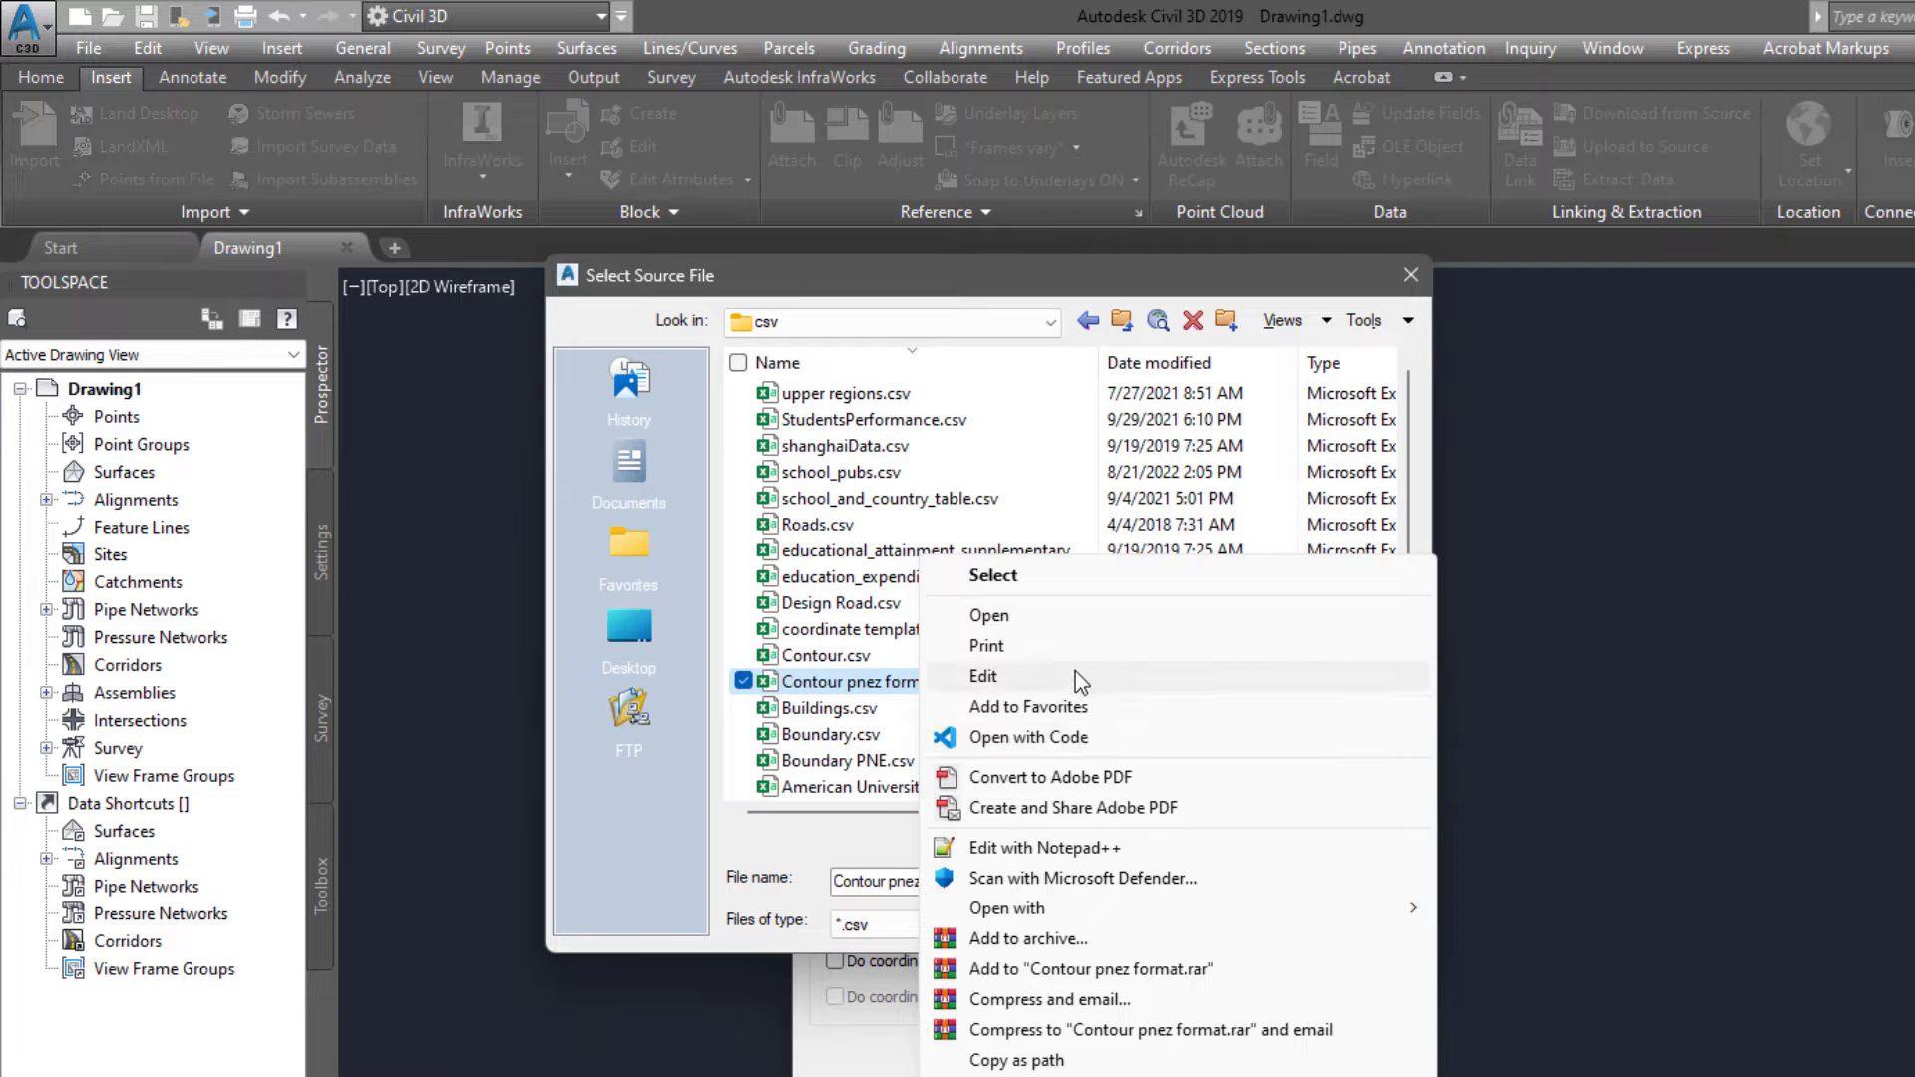
left_click(1105, 618)
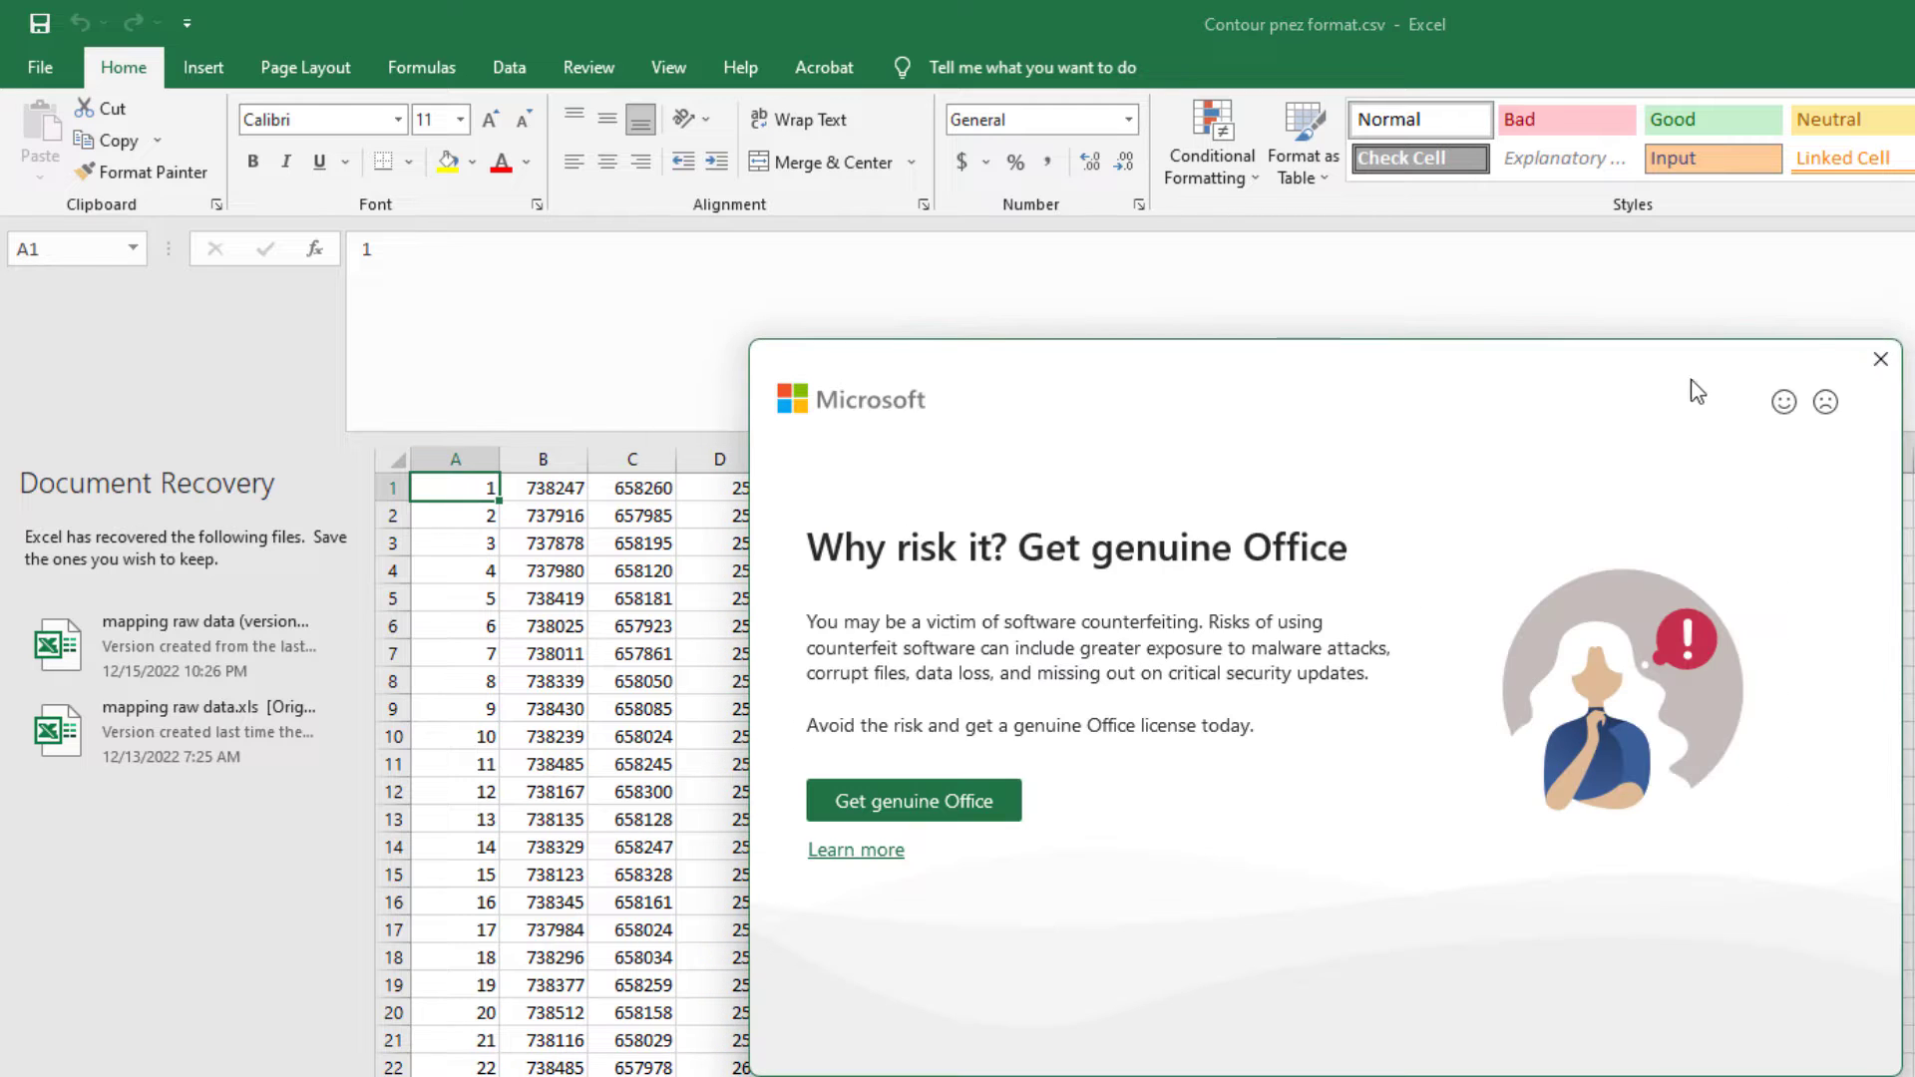
left_click(1880, 360)
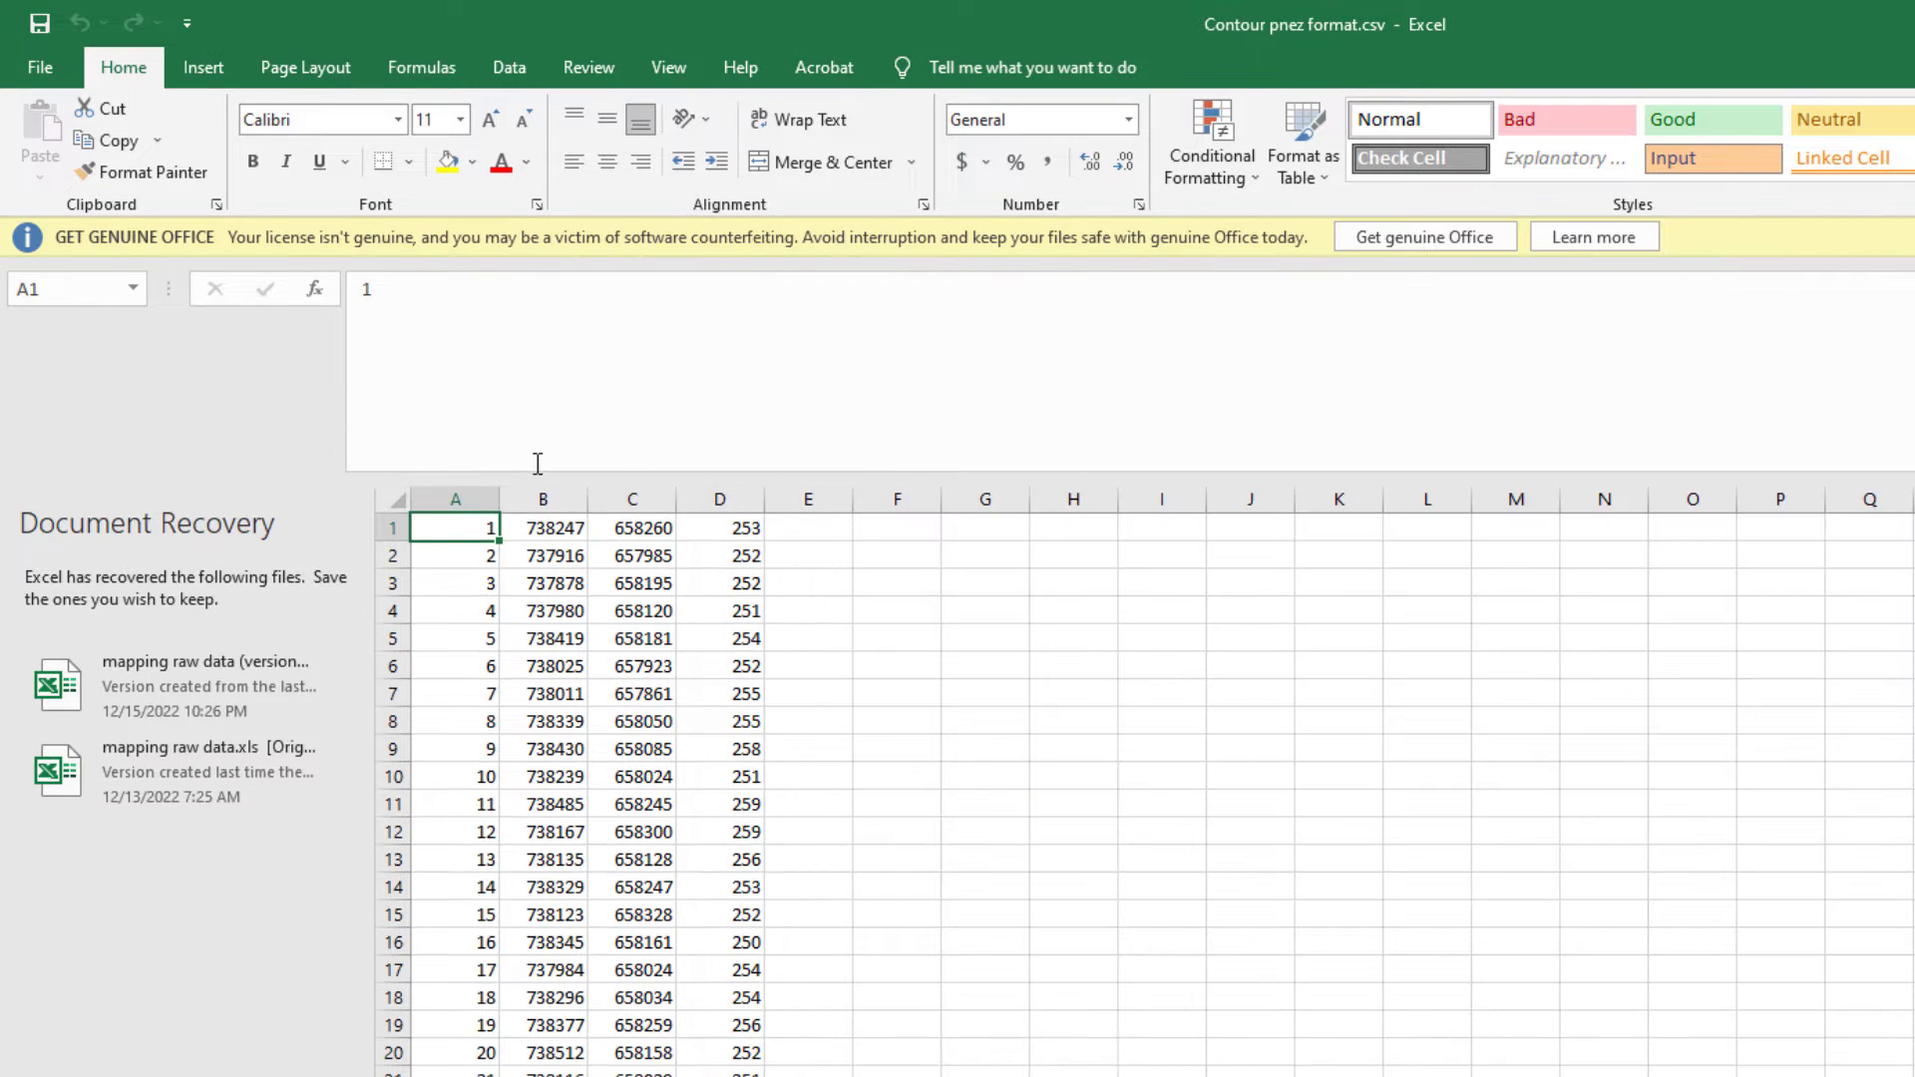
- Examine columns A to D of the contour data to identify the order of the point fields
left_click(731, 945)
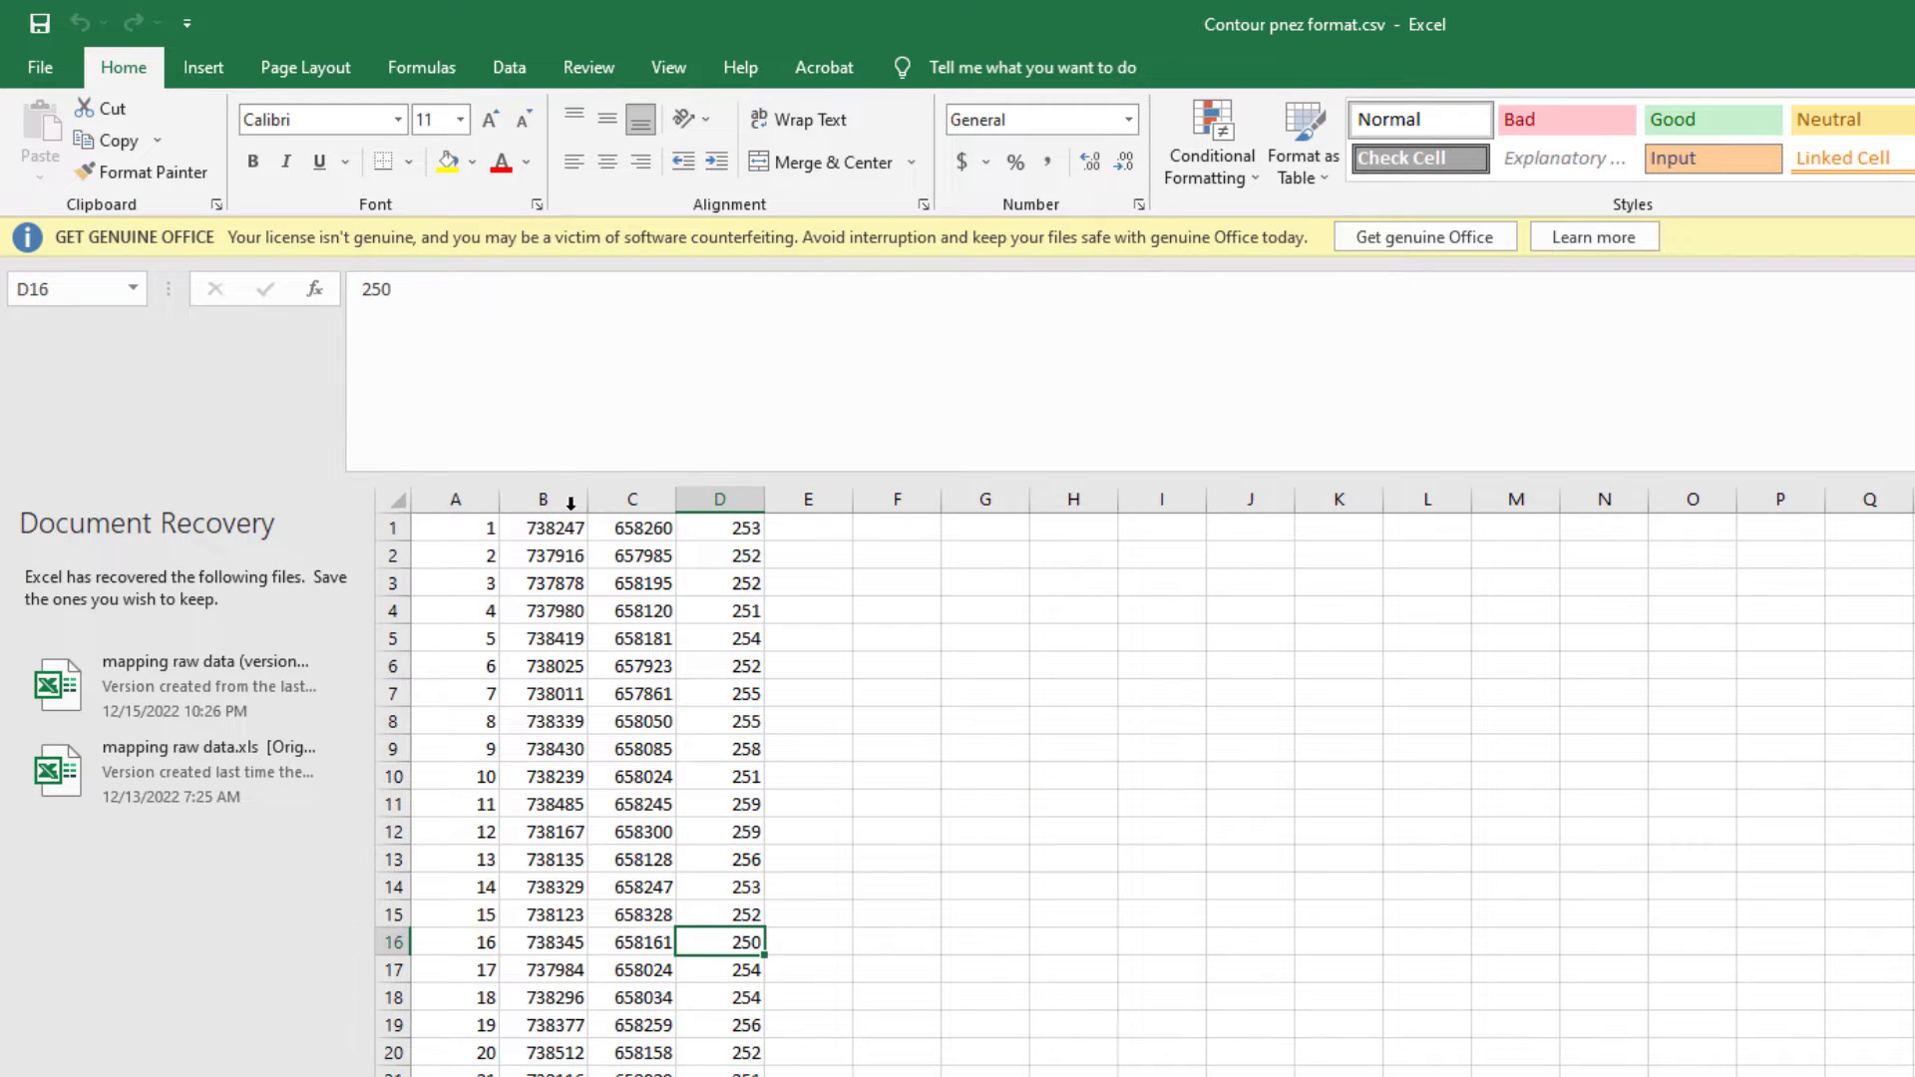
left_click_drag(561, 471, 718, 284)
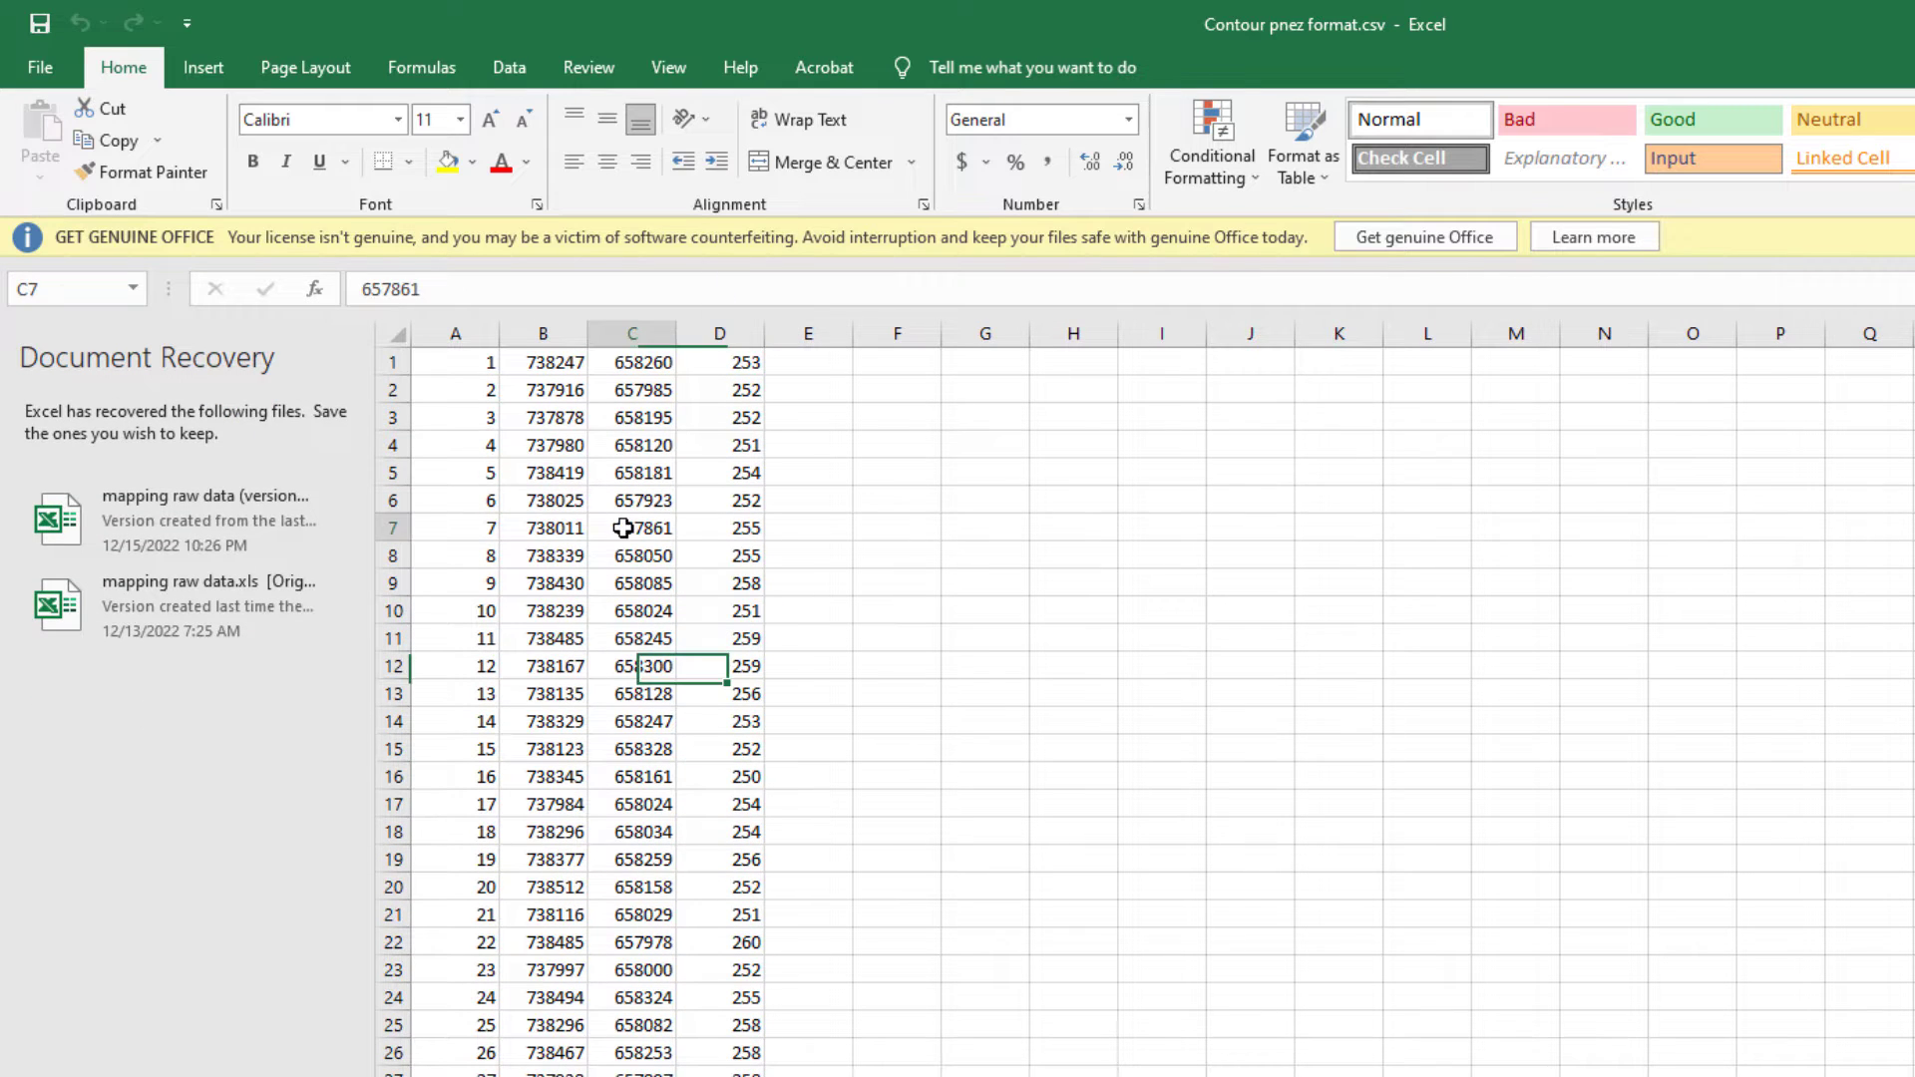
left_click(631, 527)
left_click(456, 333)
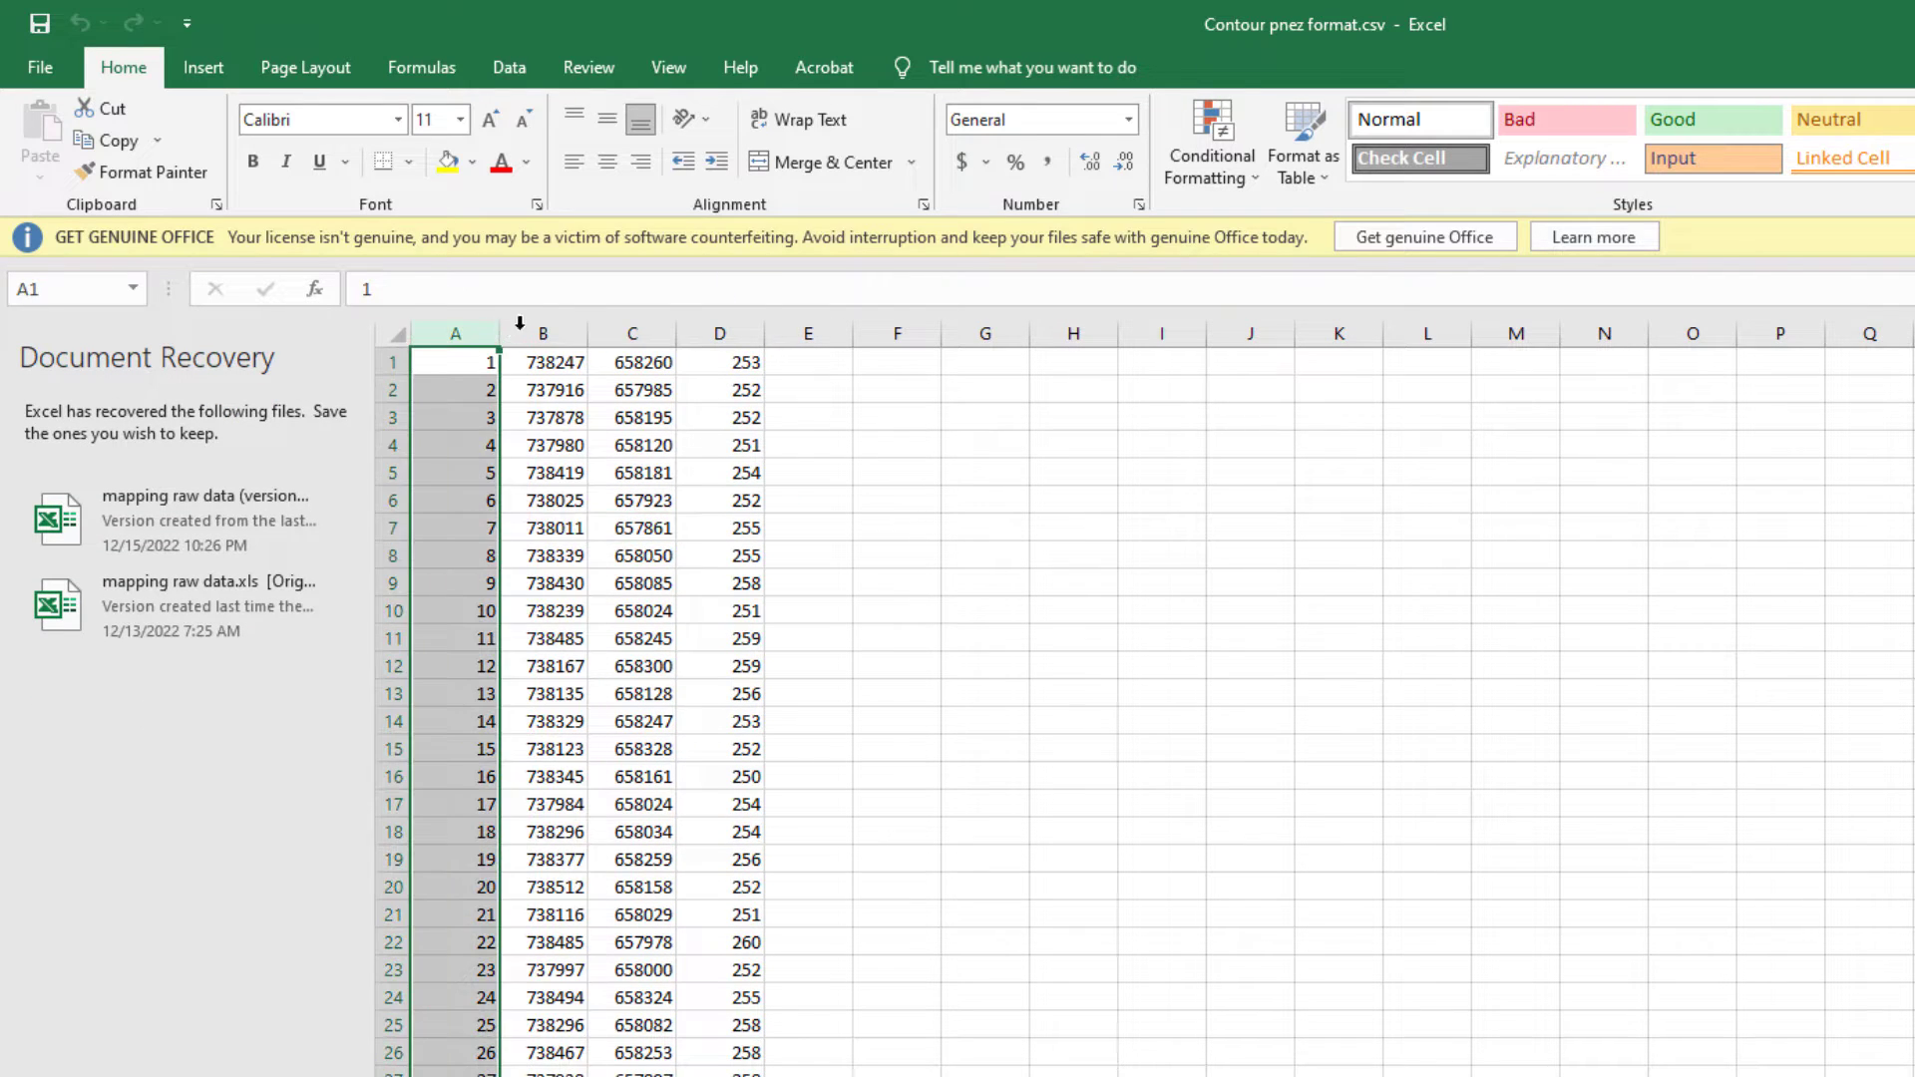
left_click(543, 333)
left_click(632, 333)
left_click_drag(764, 333, 761, 333)
left_click(727, 333)
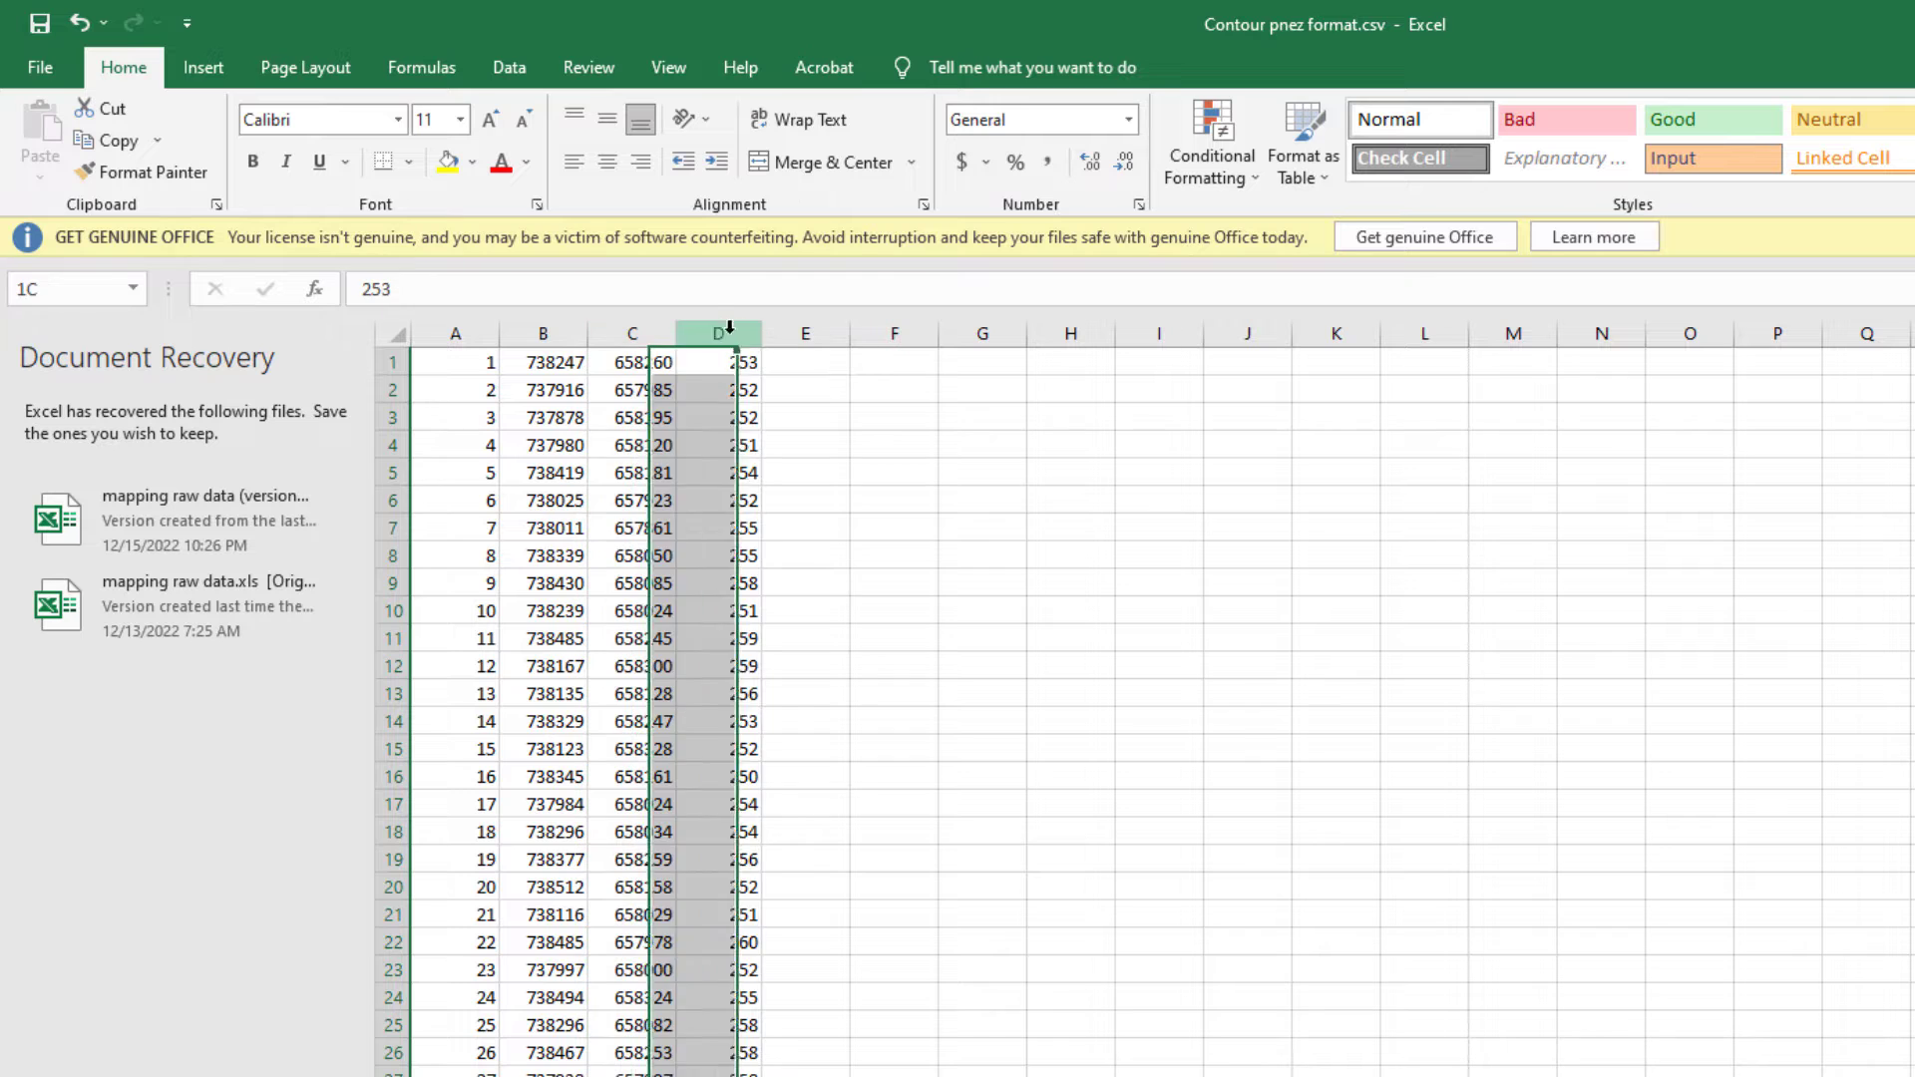
left_click(810, 361)
- Close the contour workbook without saving changes and remove the recovered files
key("alt+F4")
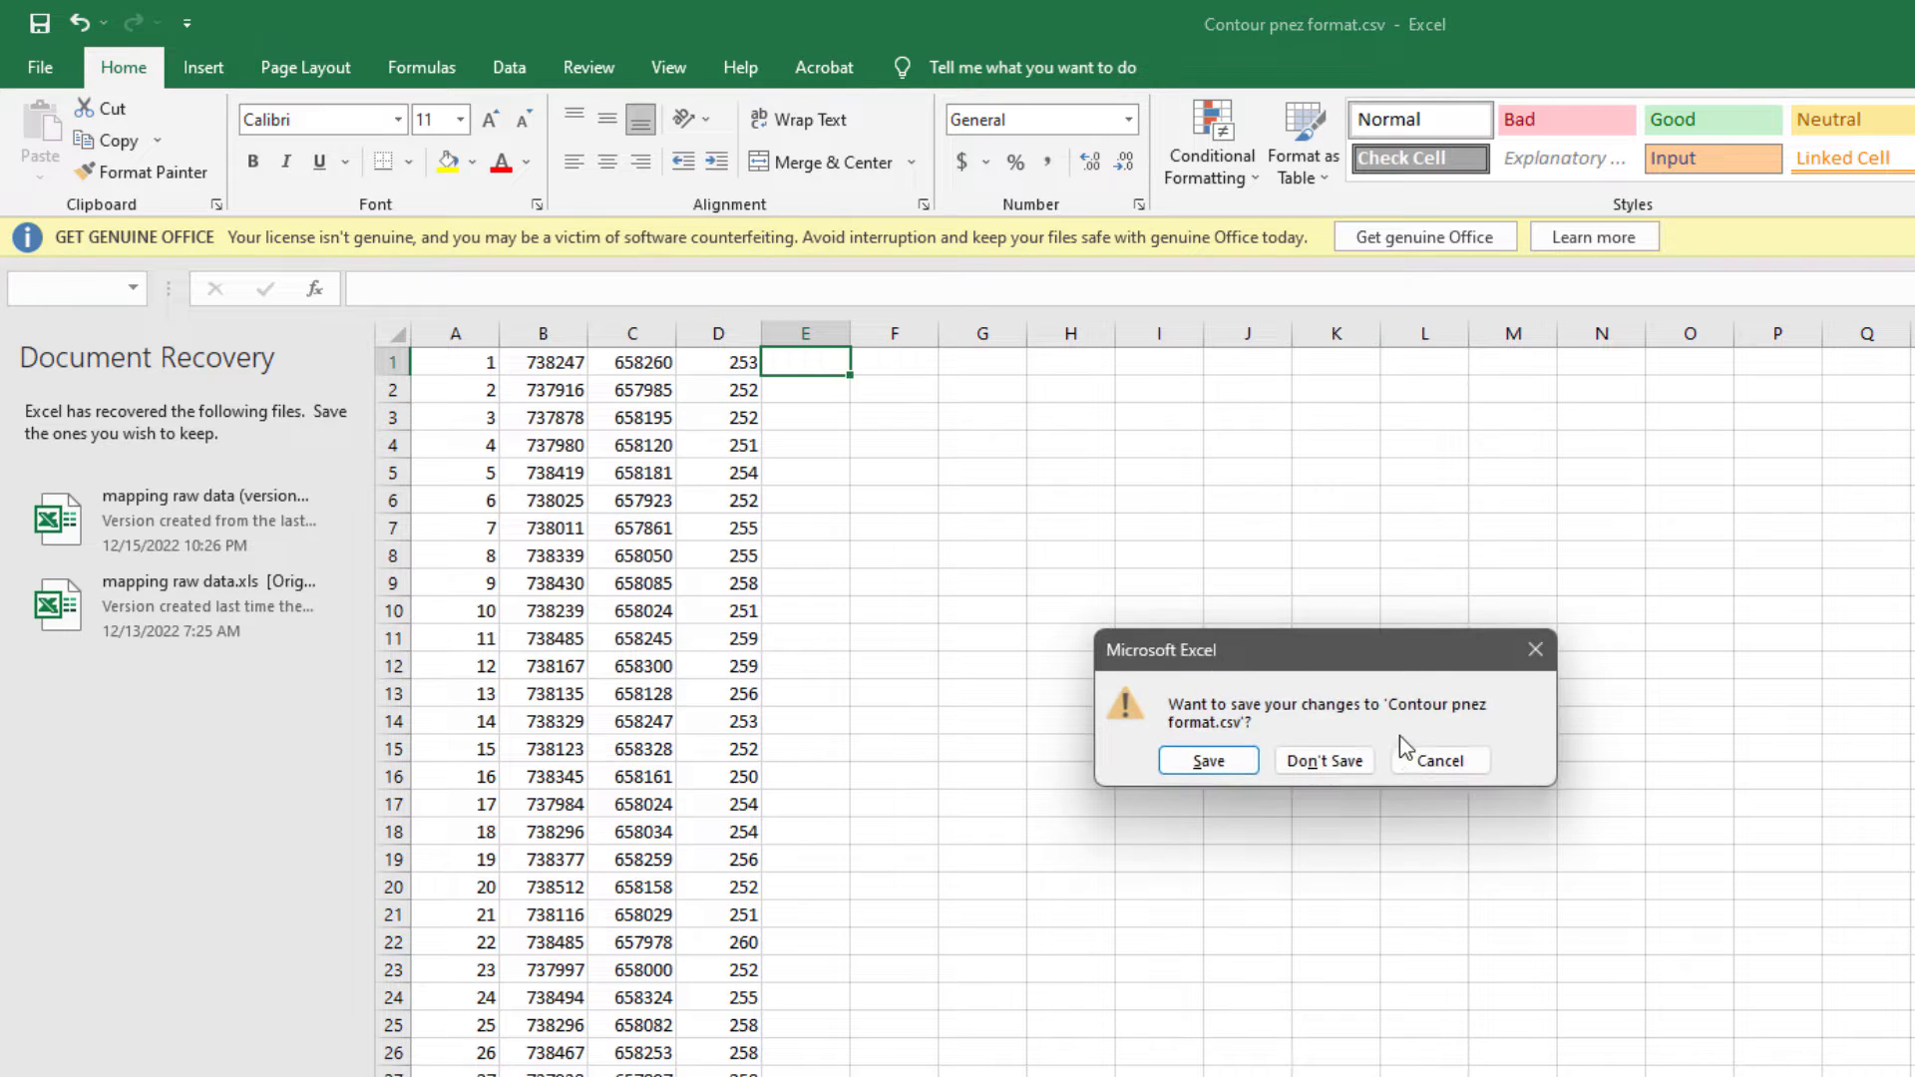
left_click(1375, 762)
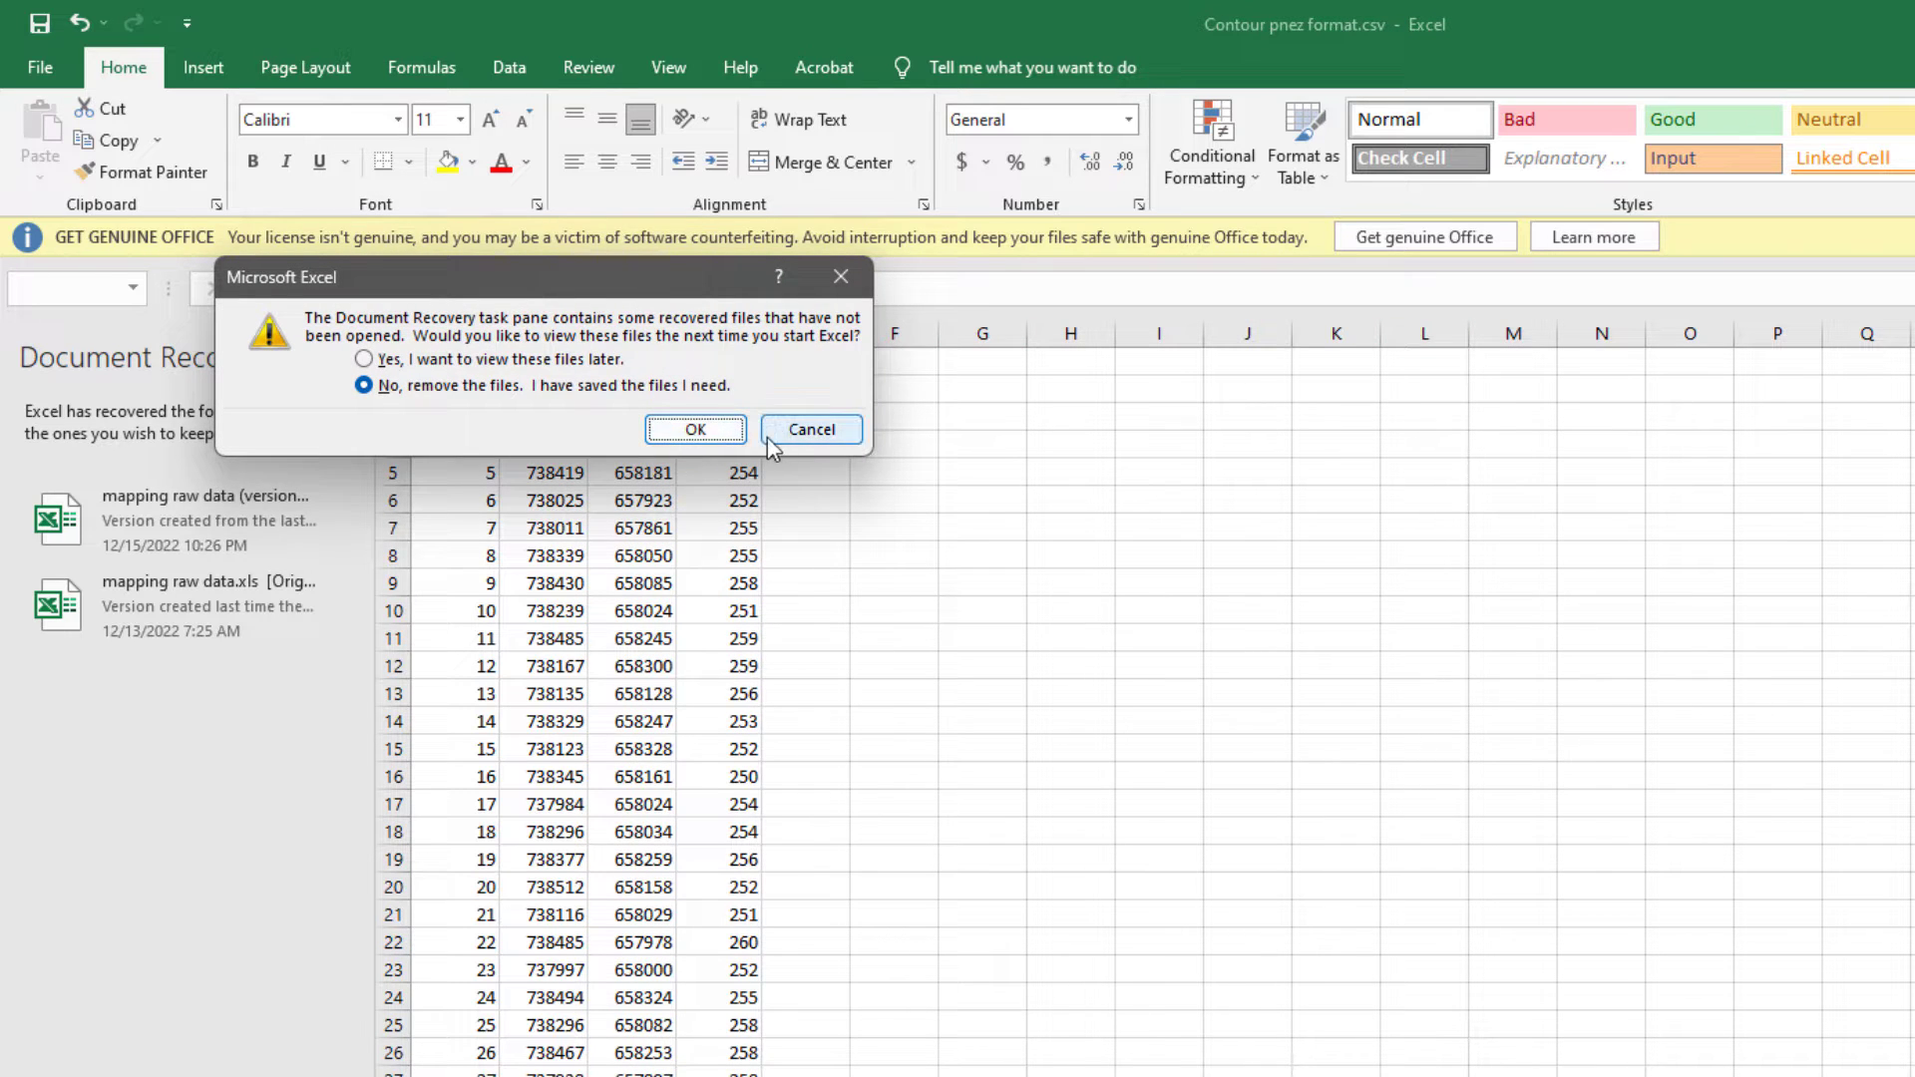
left_click(688, 437)
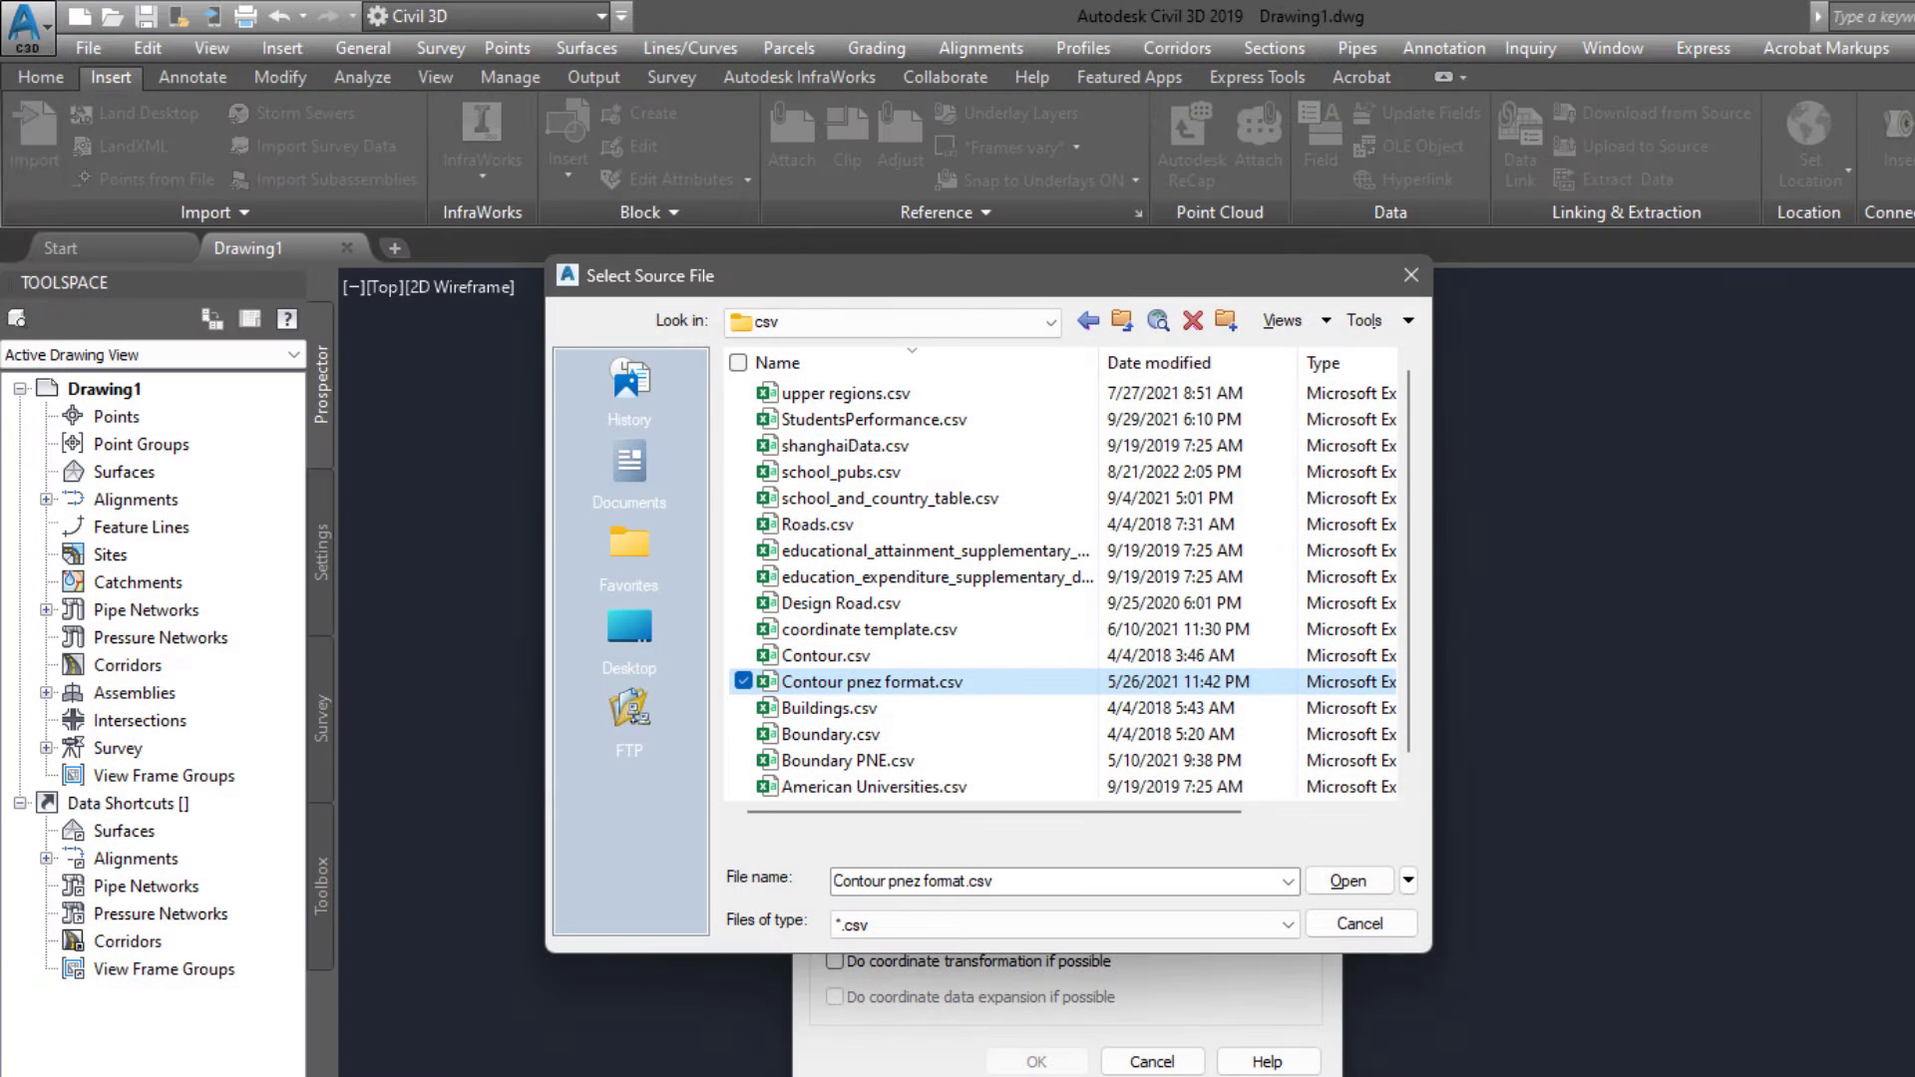
- Load Contour pnez format.csv into the points import and set its point file format to PNEZ (comma delimited)
left_click(1368, 886)
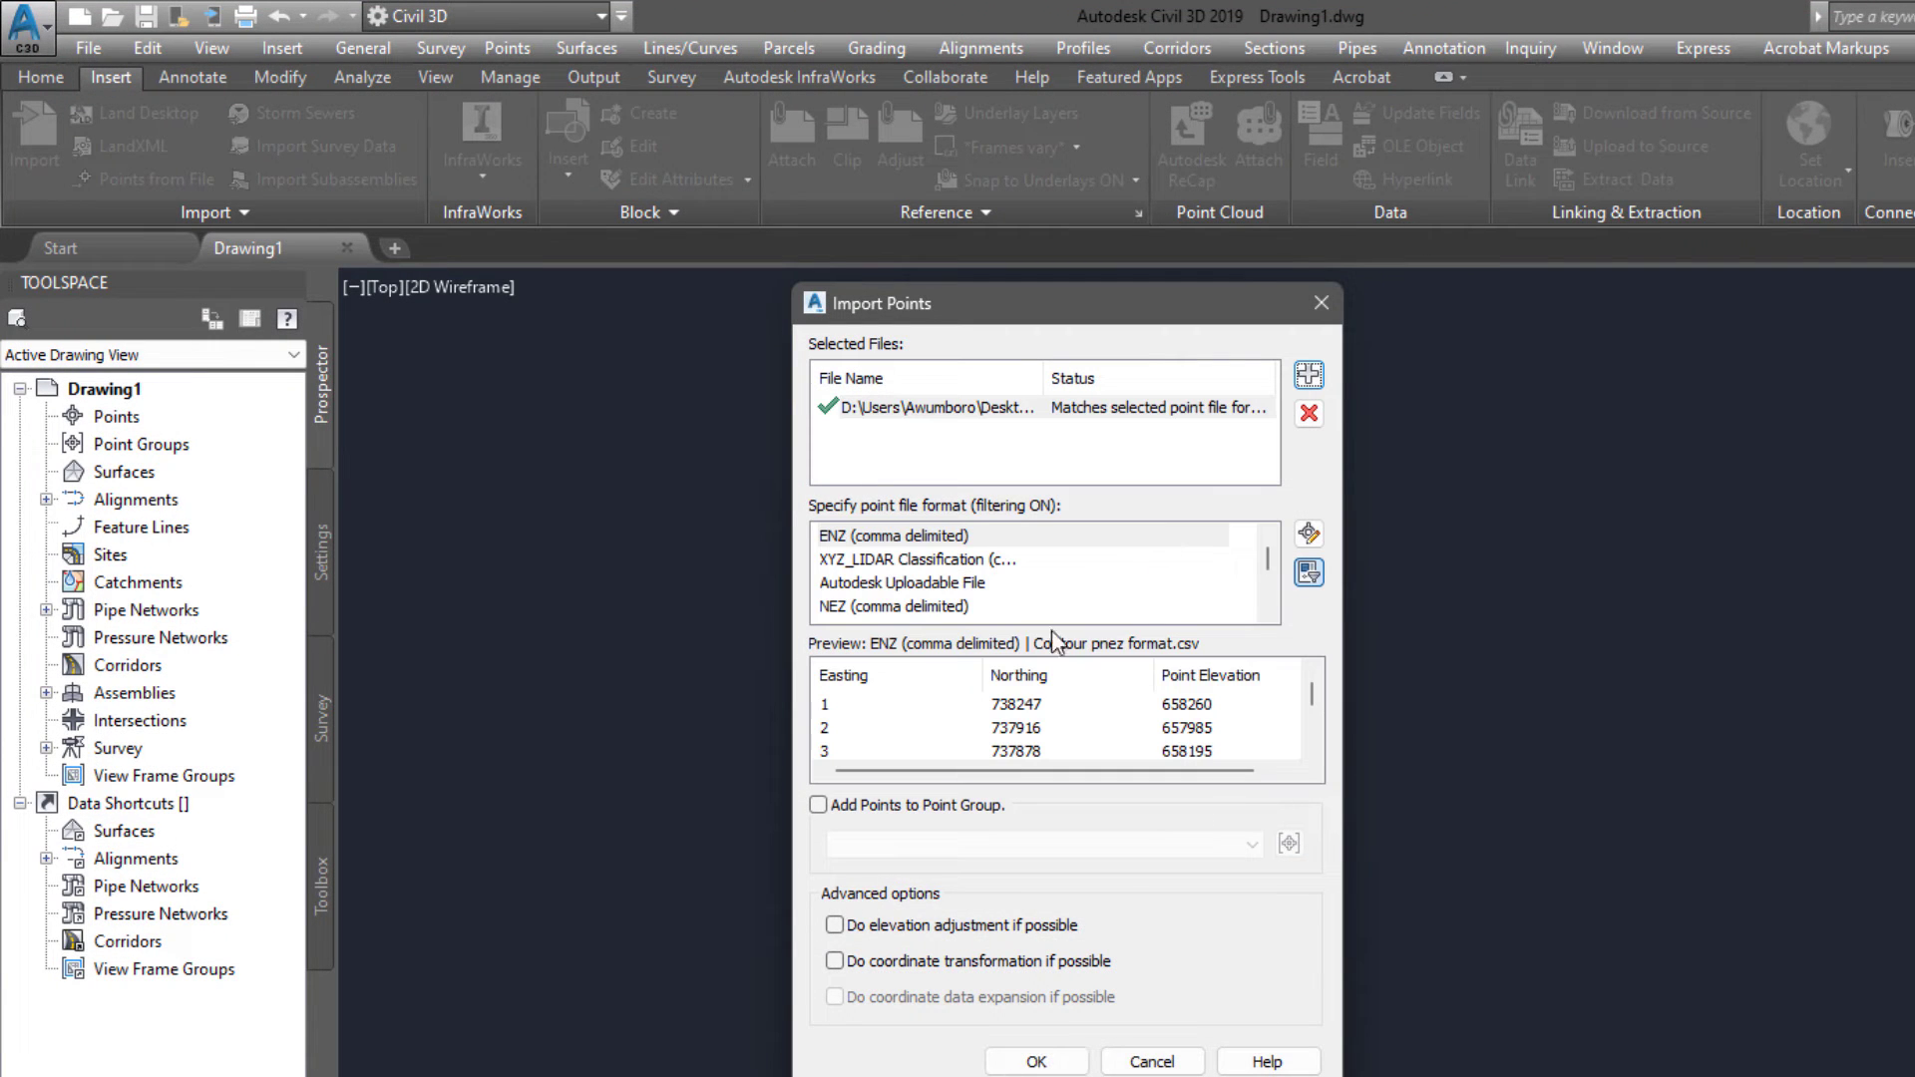
left_click(1309, 534)
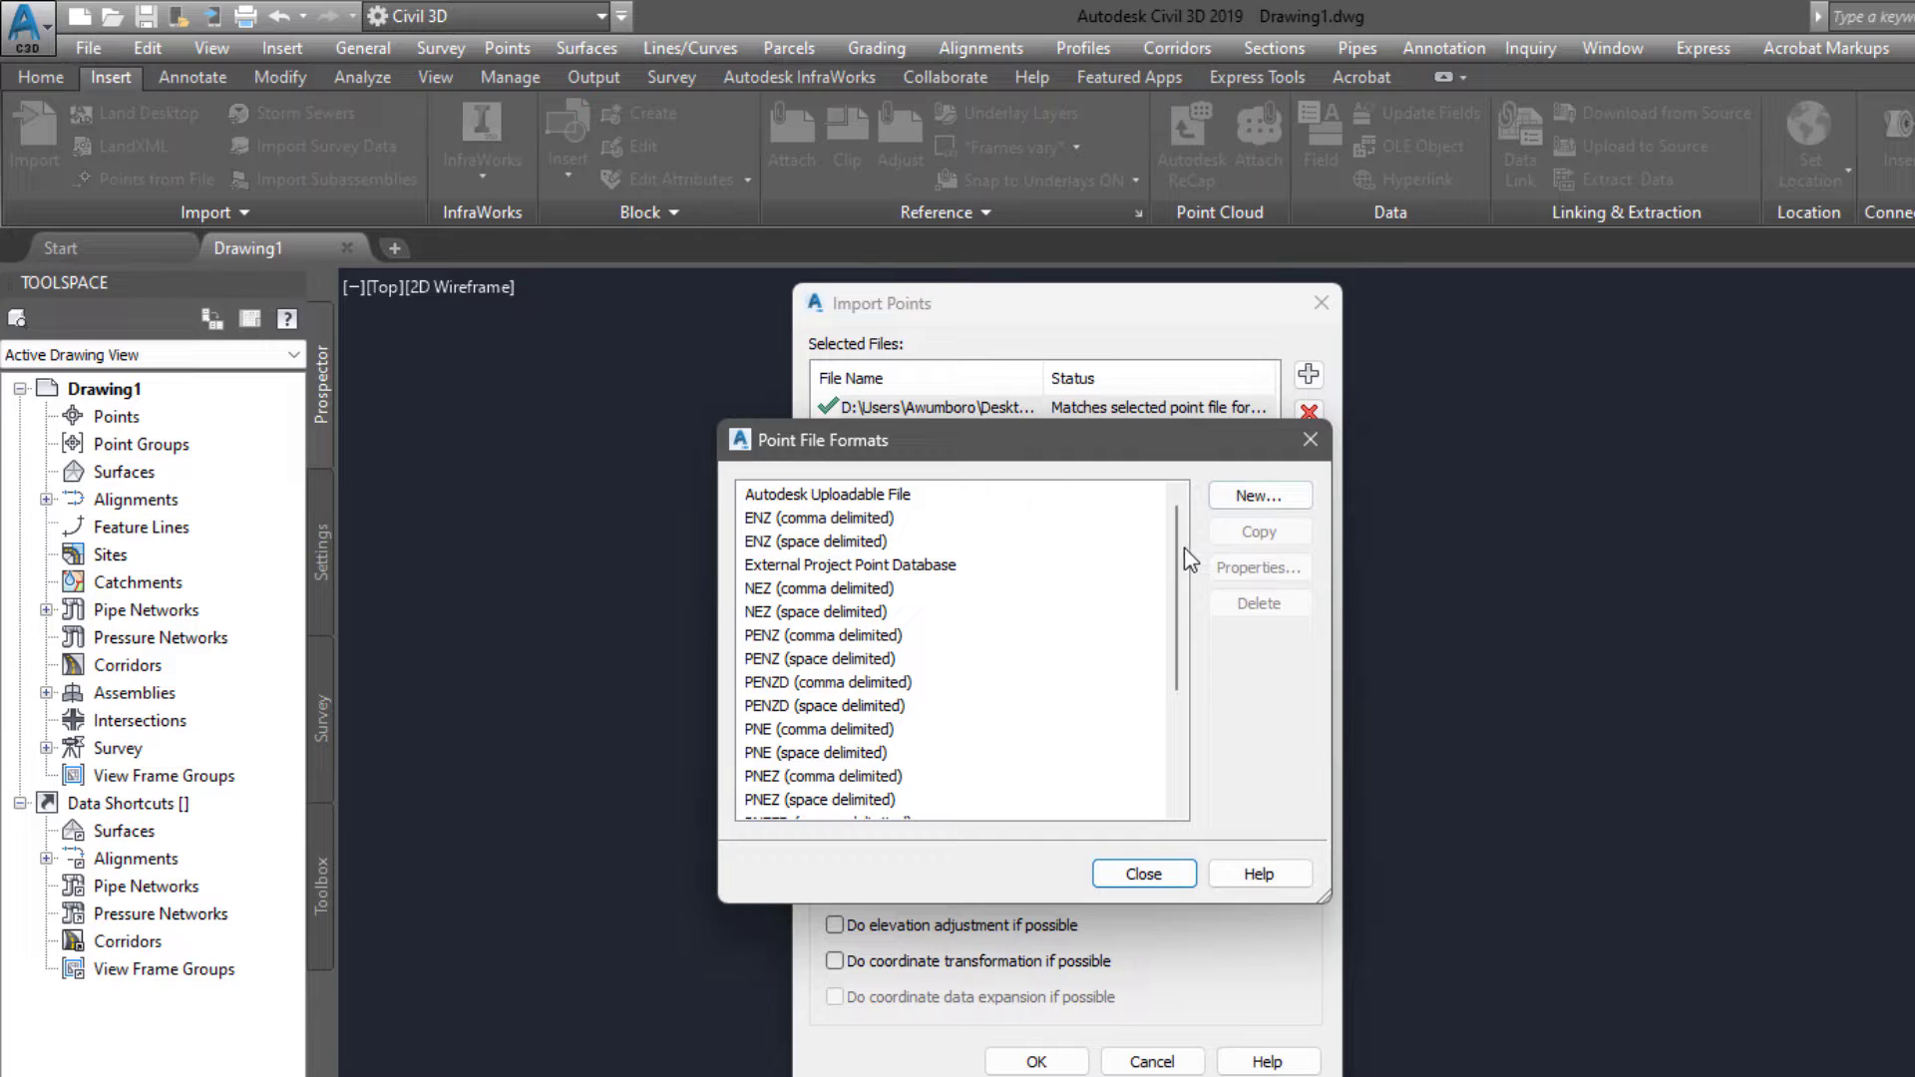
scroll(1175, 554, "down", 1)
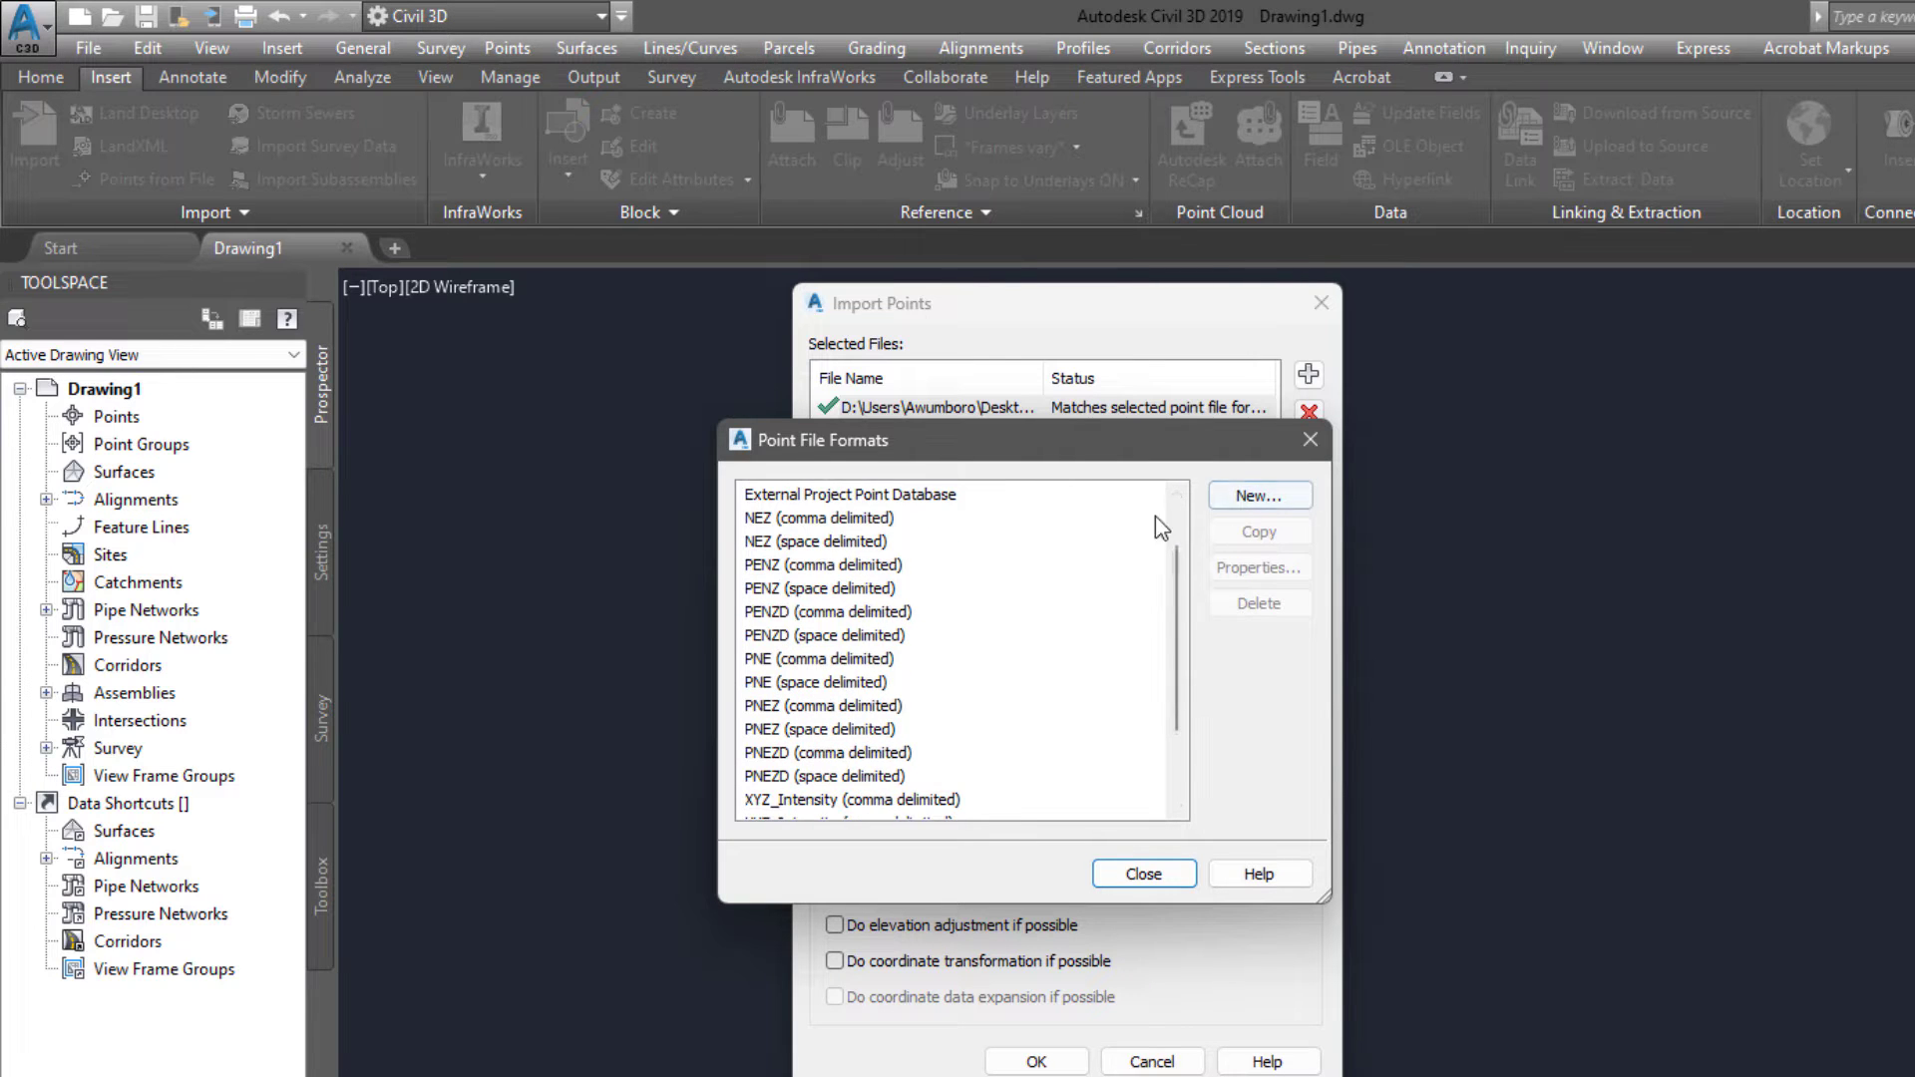
left_click_drag(1180, 583, 1162, 622)
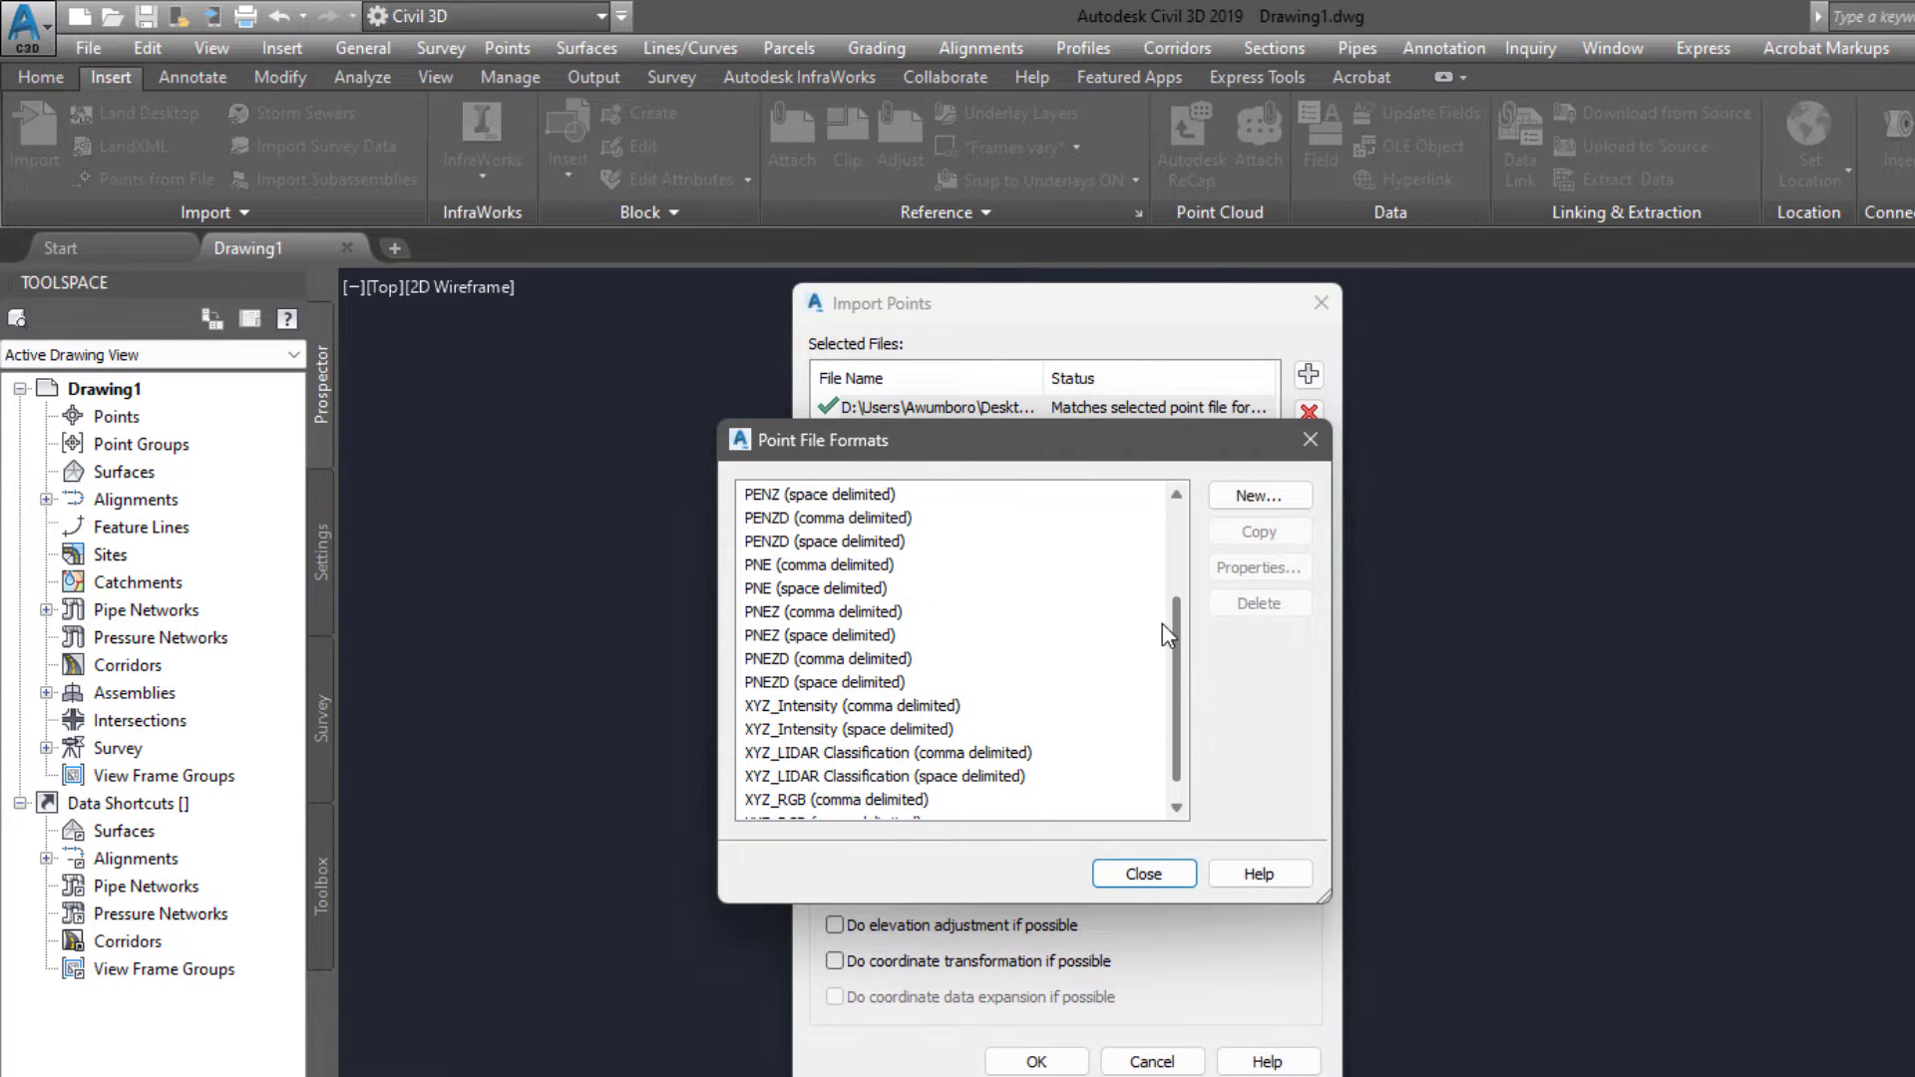
left_click(767, 660)
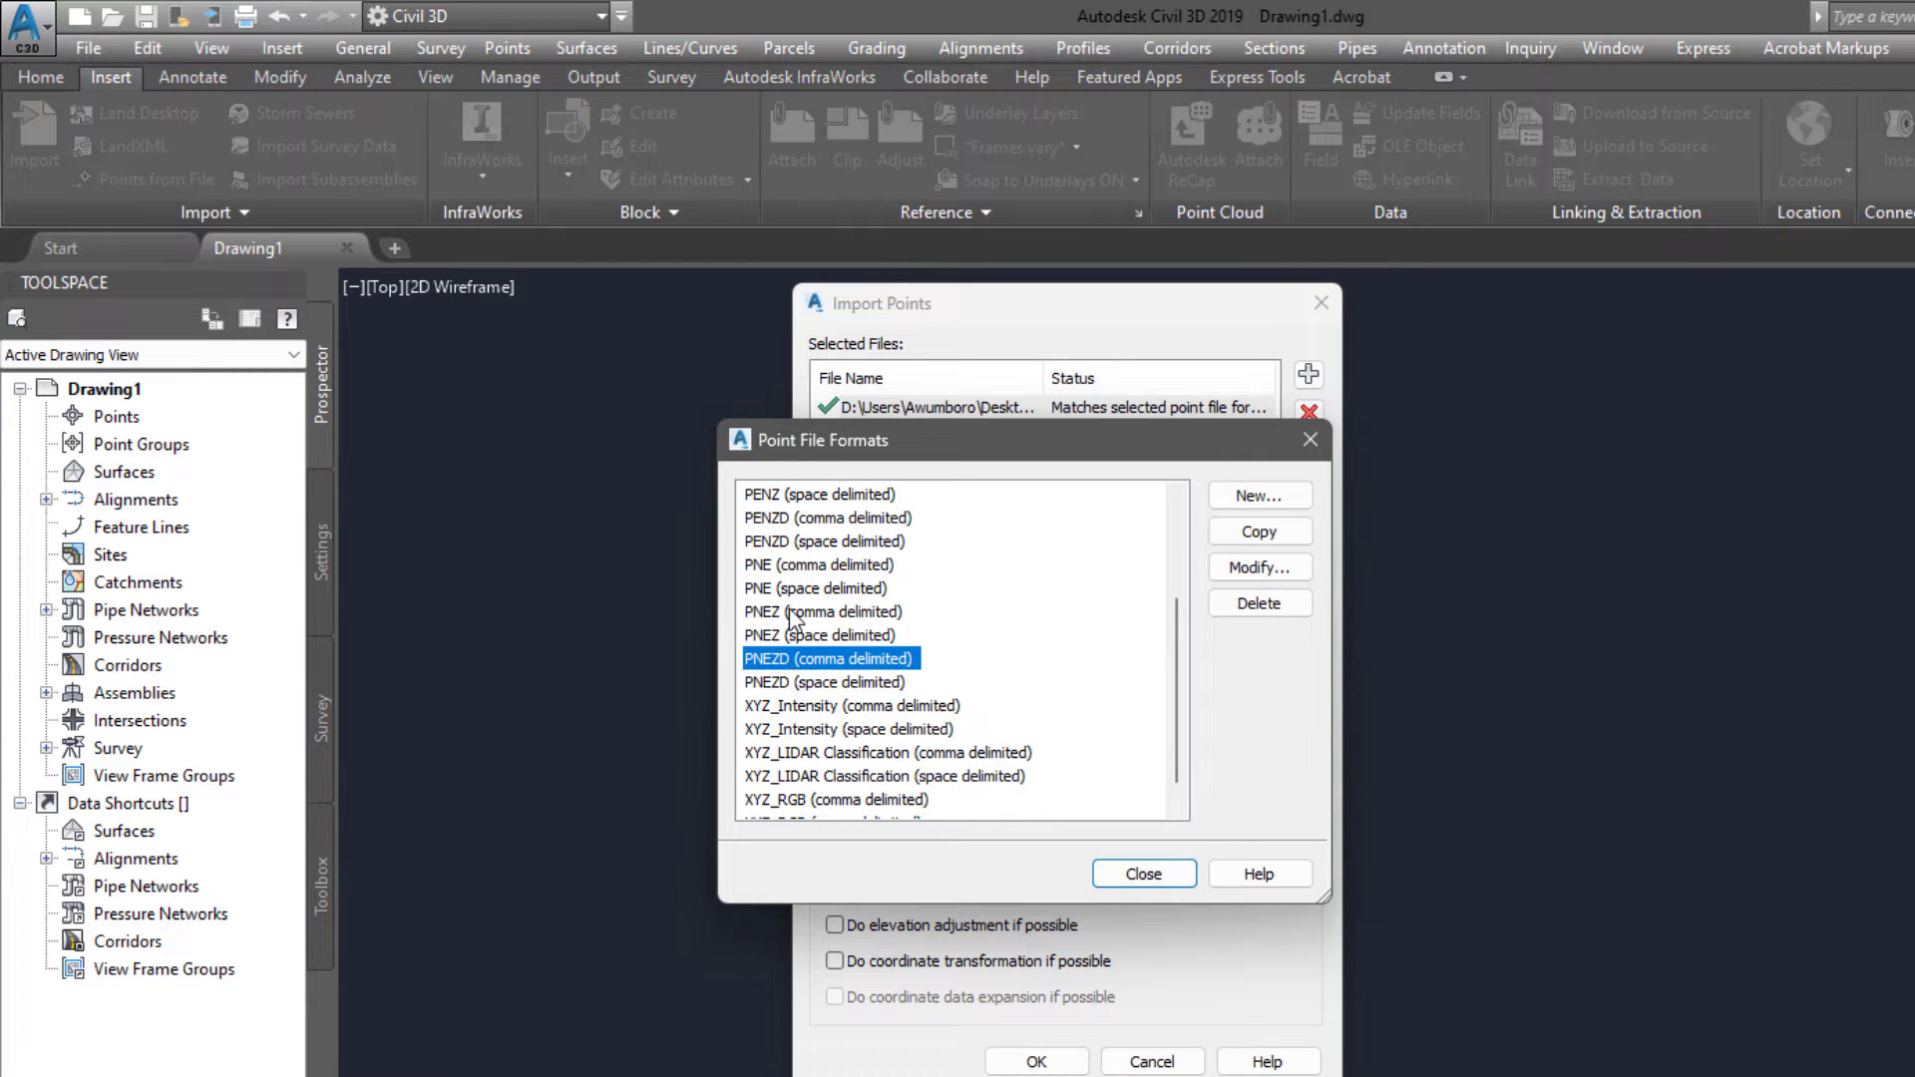
left_click(780, 612)
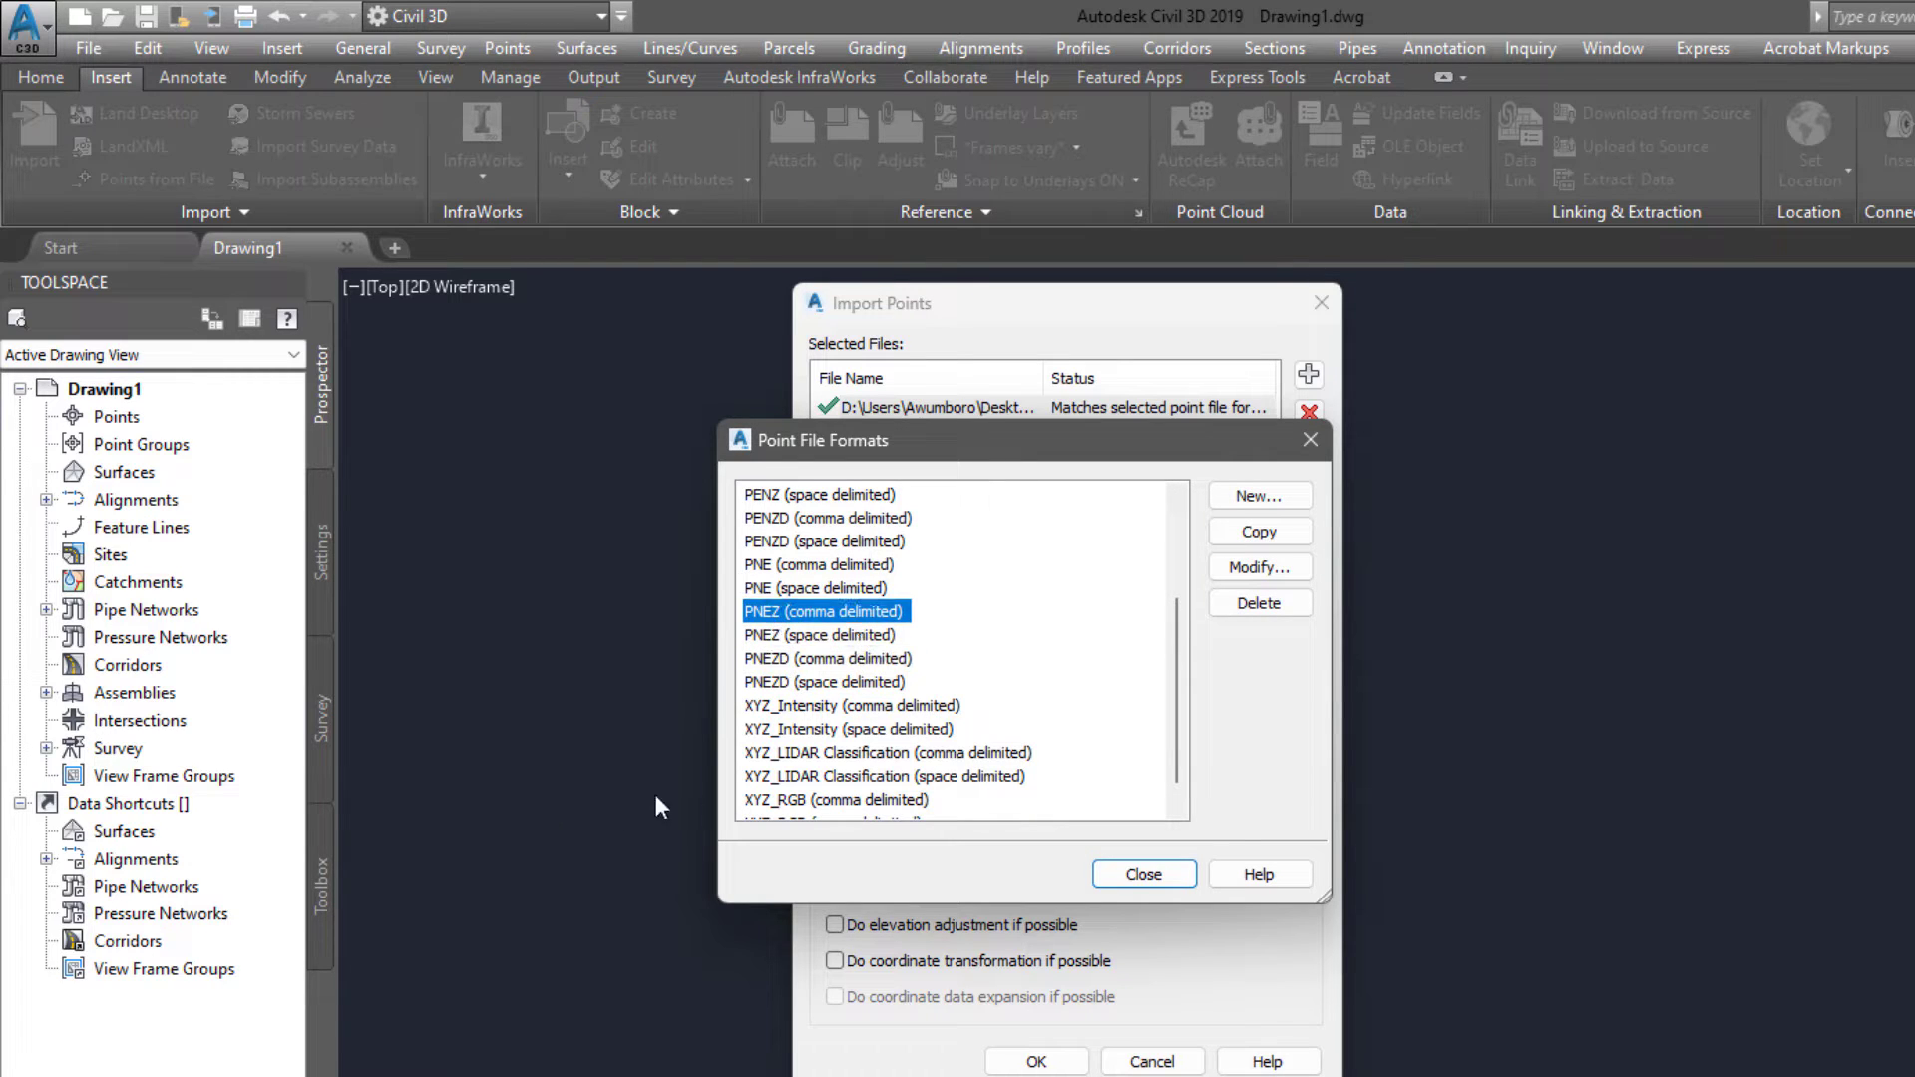
left_click(1134, 875)
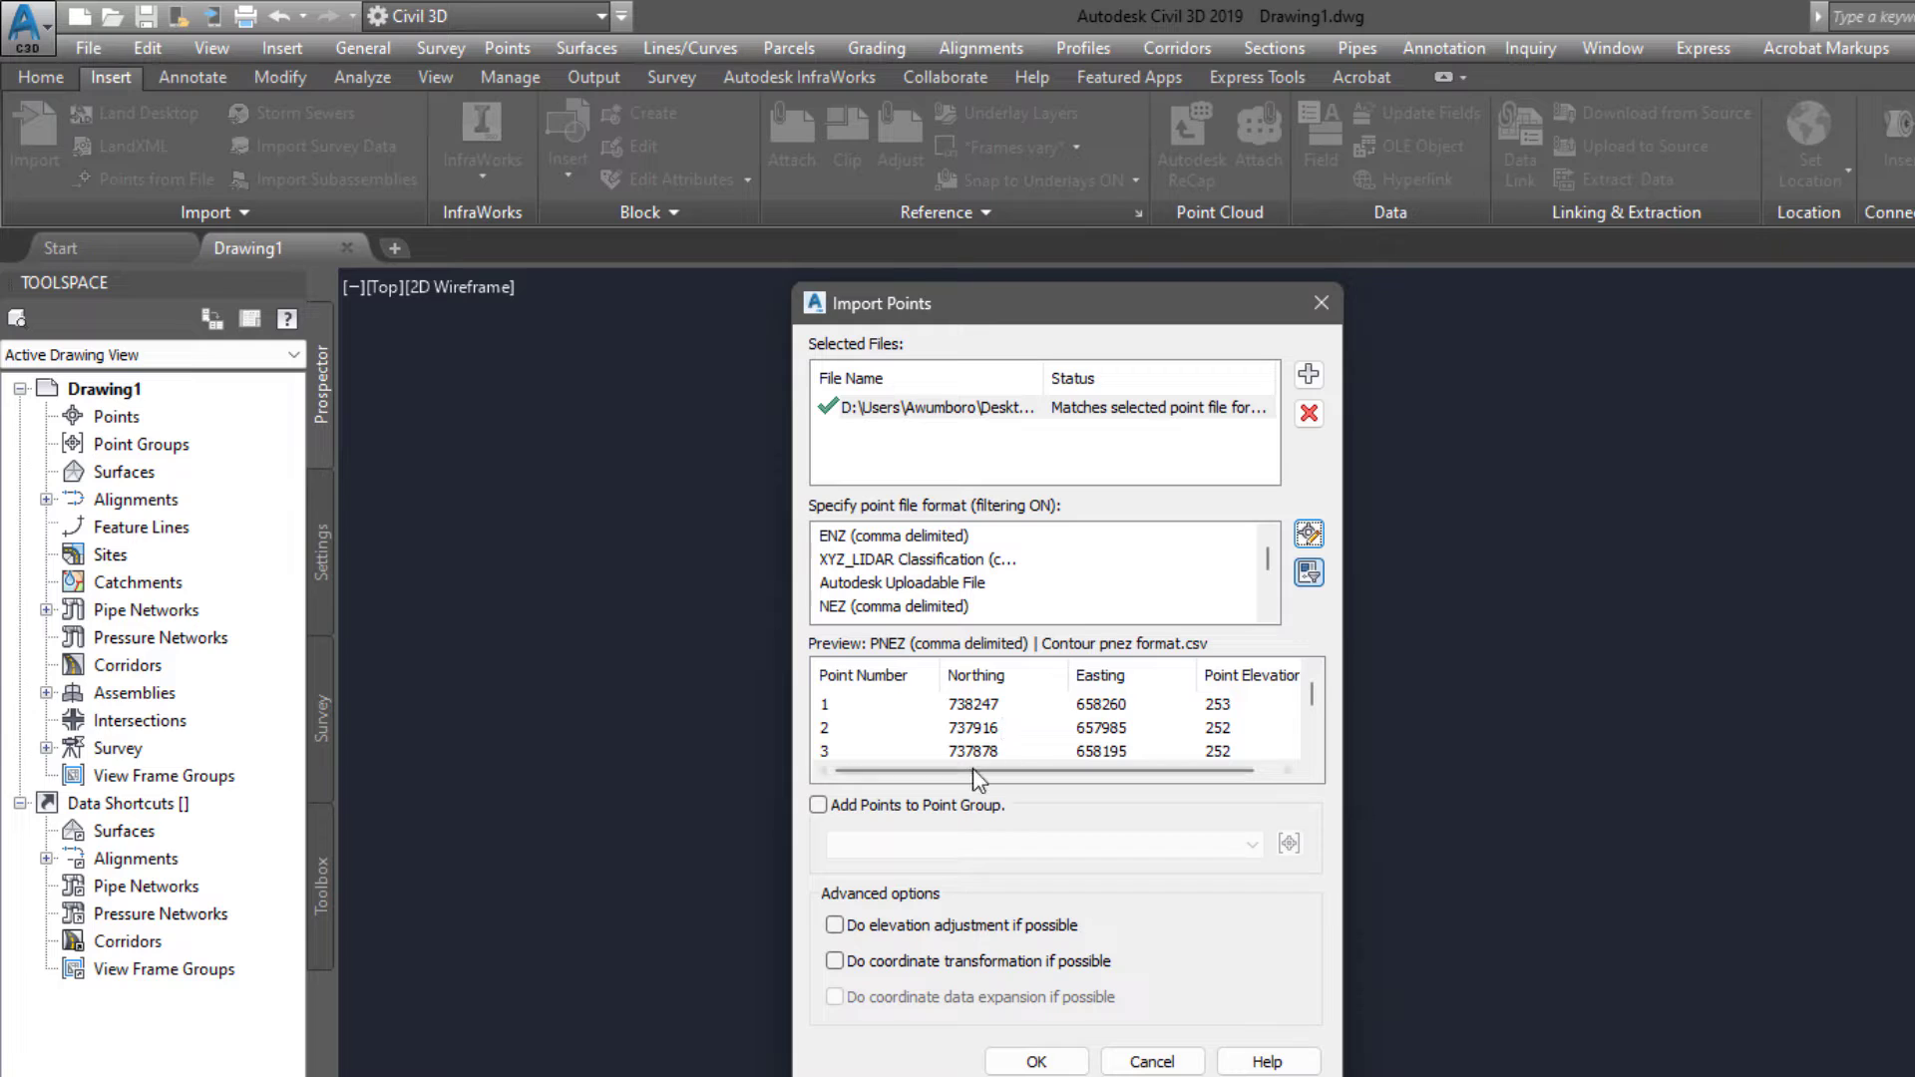
- Import the points into a new point group named Raw Data
left_click_drag(987, 770, 1072, 770)
left_click(897, 804)
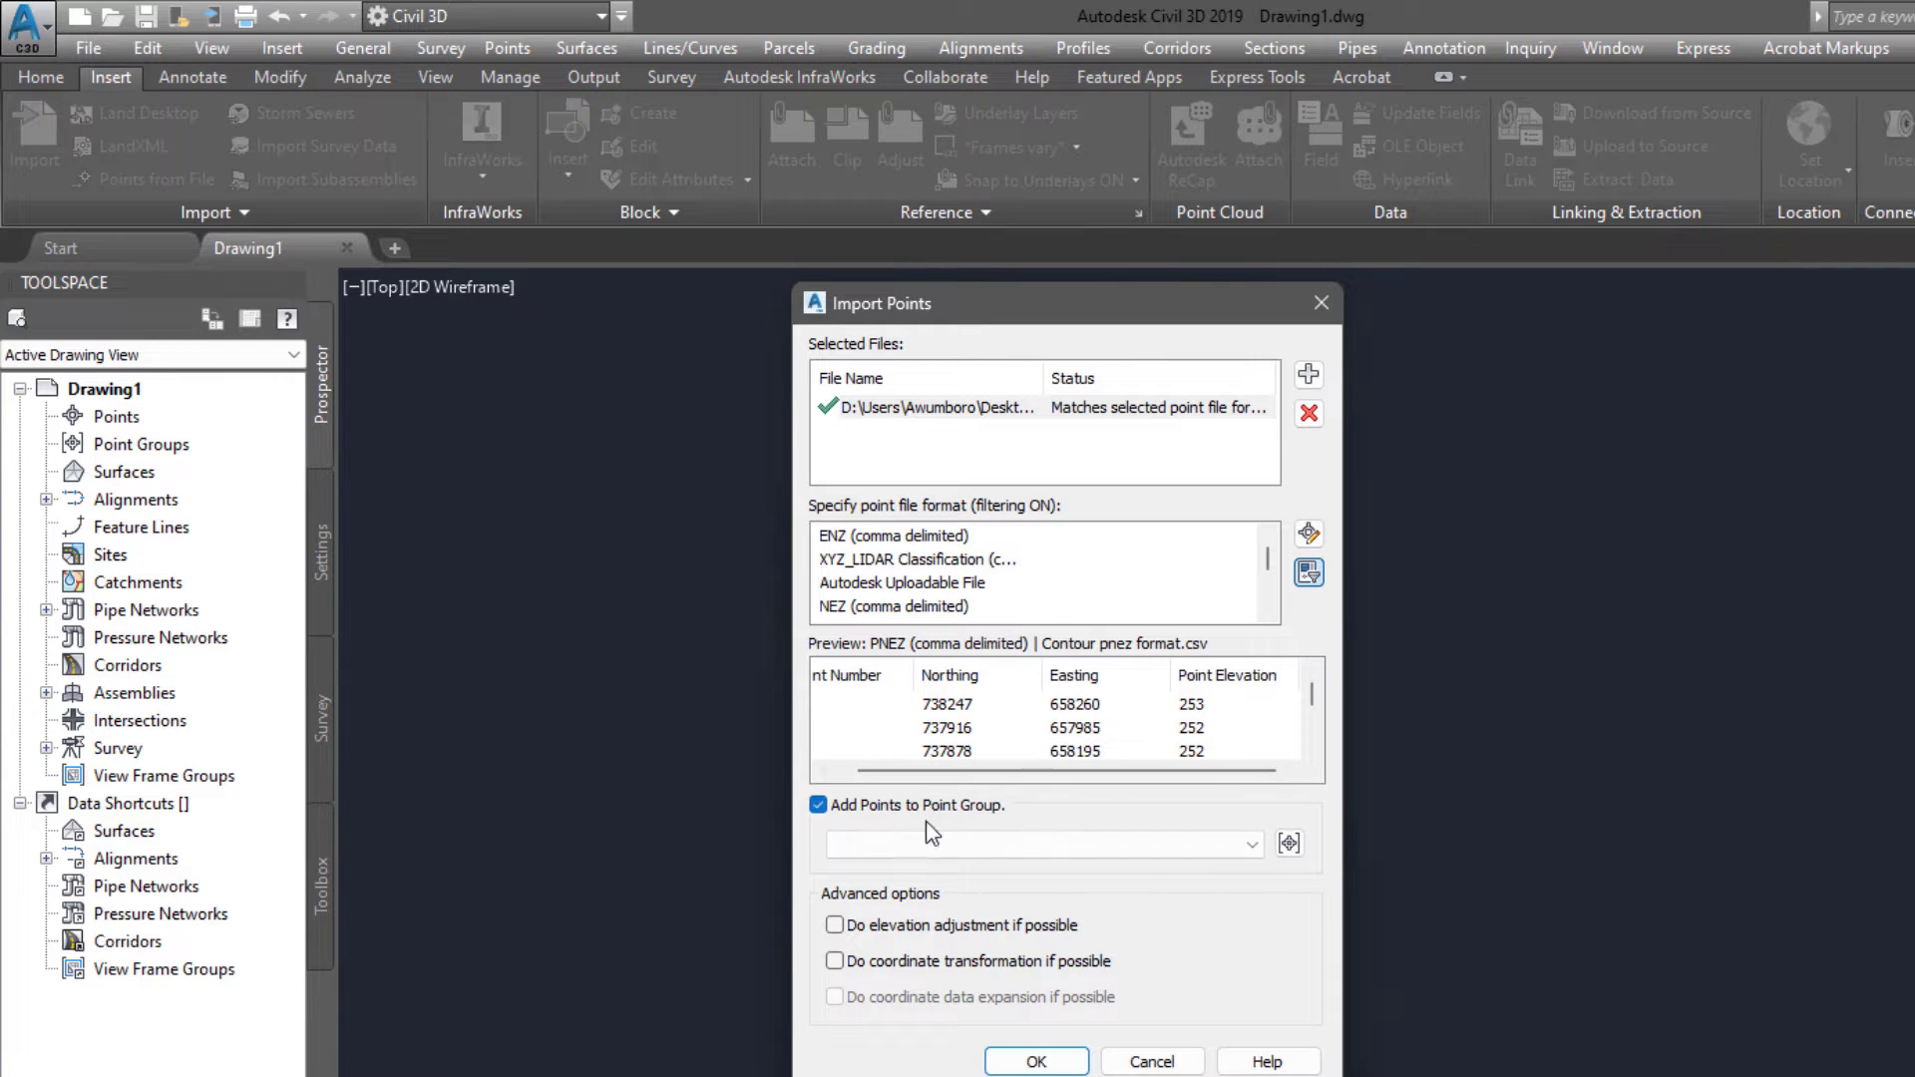
left_click(1289, 843)
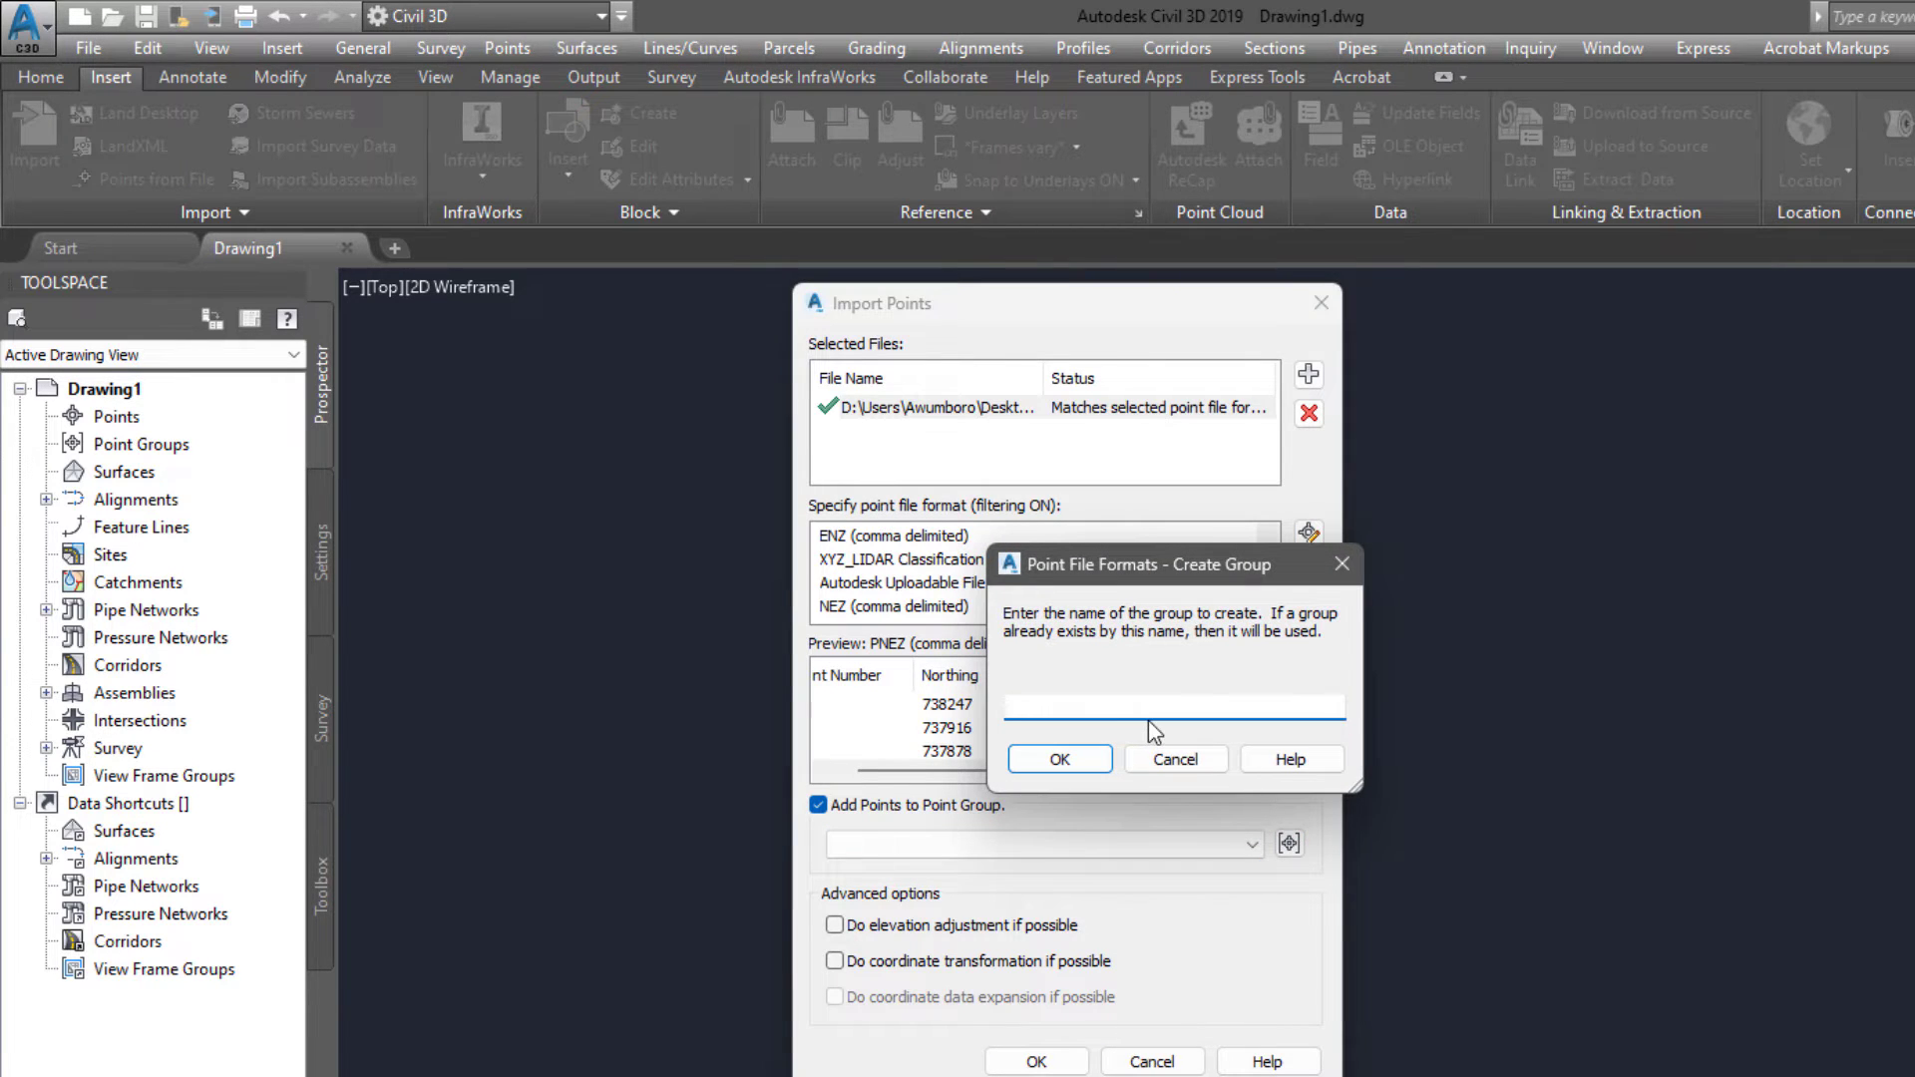
type("Raww")
key("BackSpace")
key("BackSpace")
left_click(1092, 760)
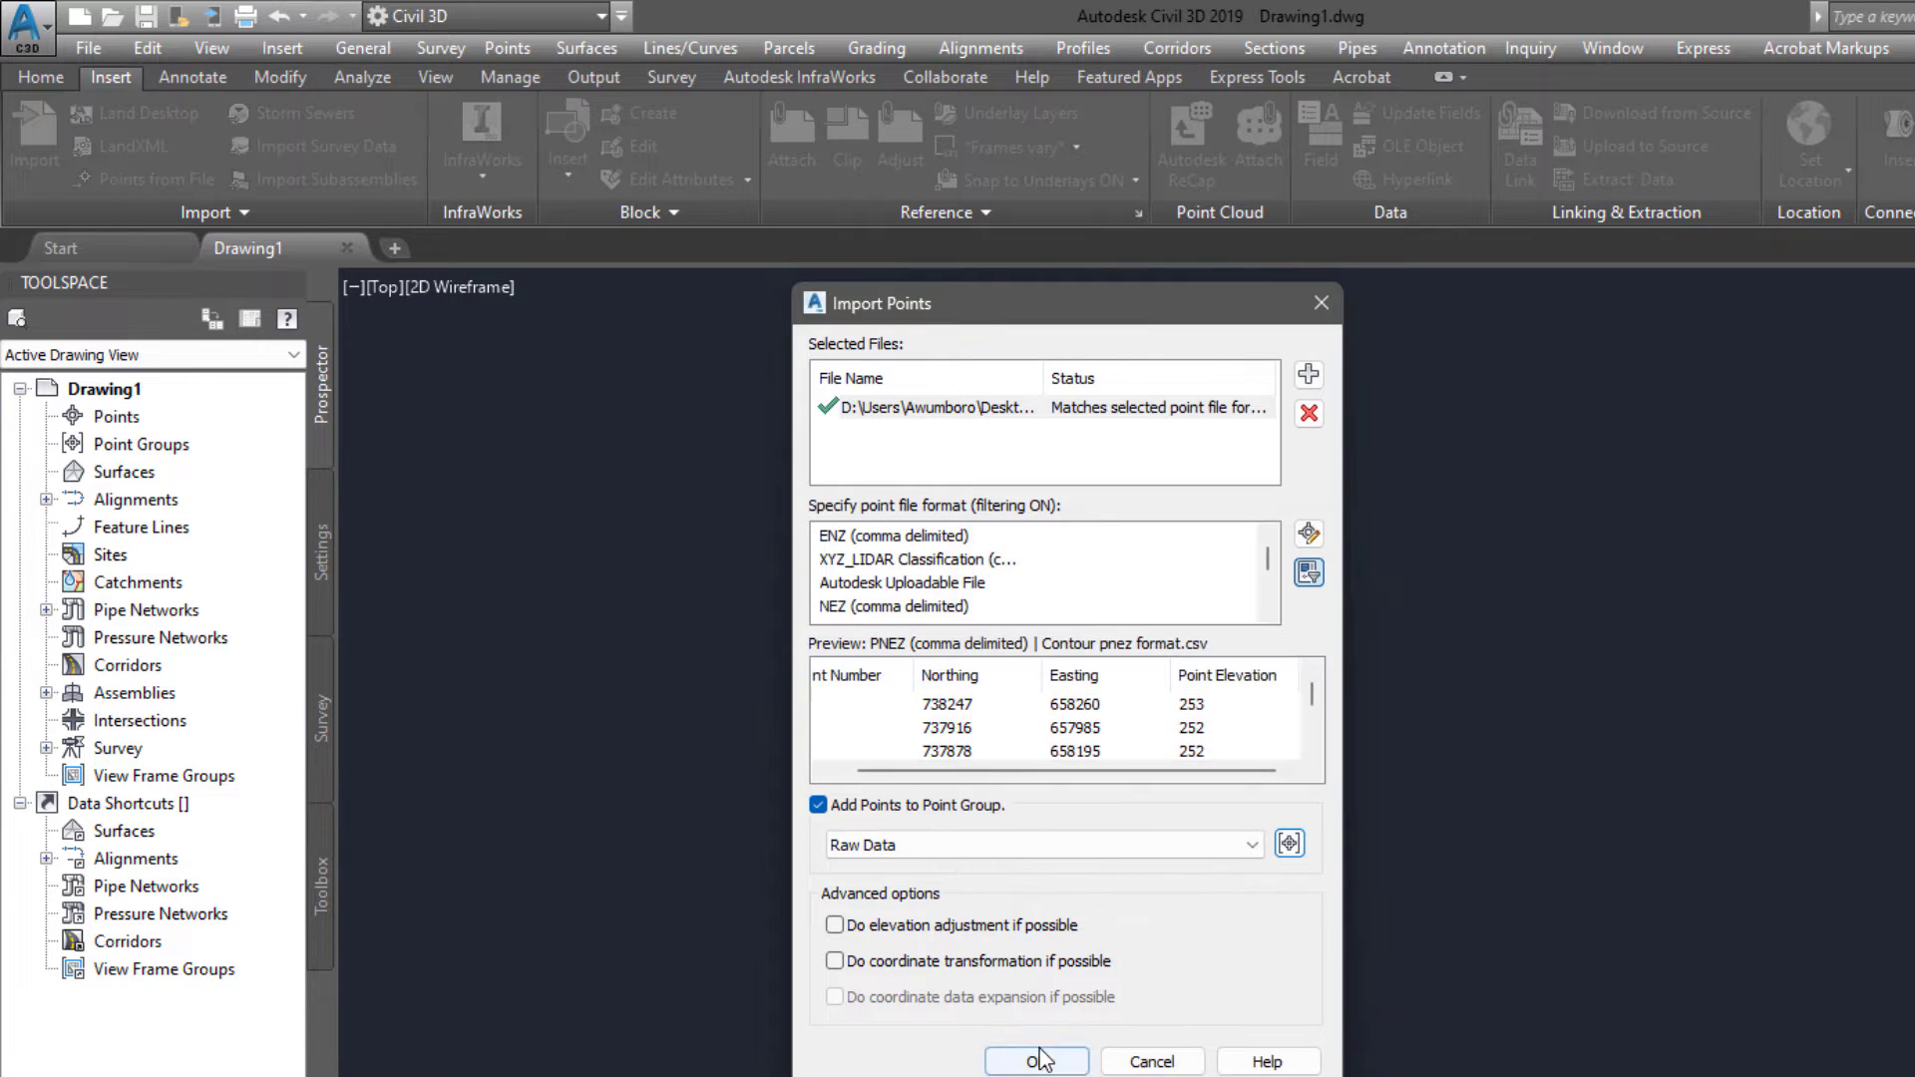
left_click(1065, 1061)
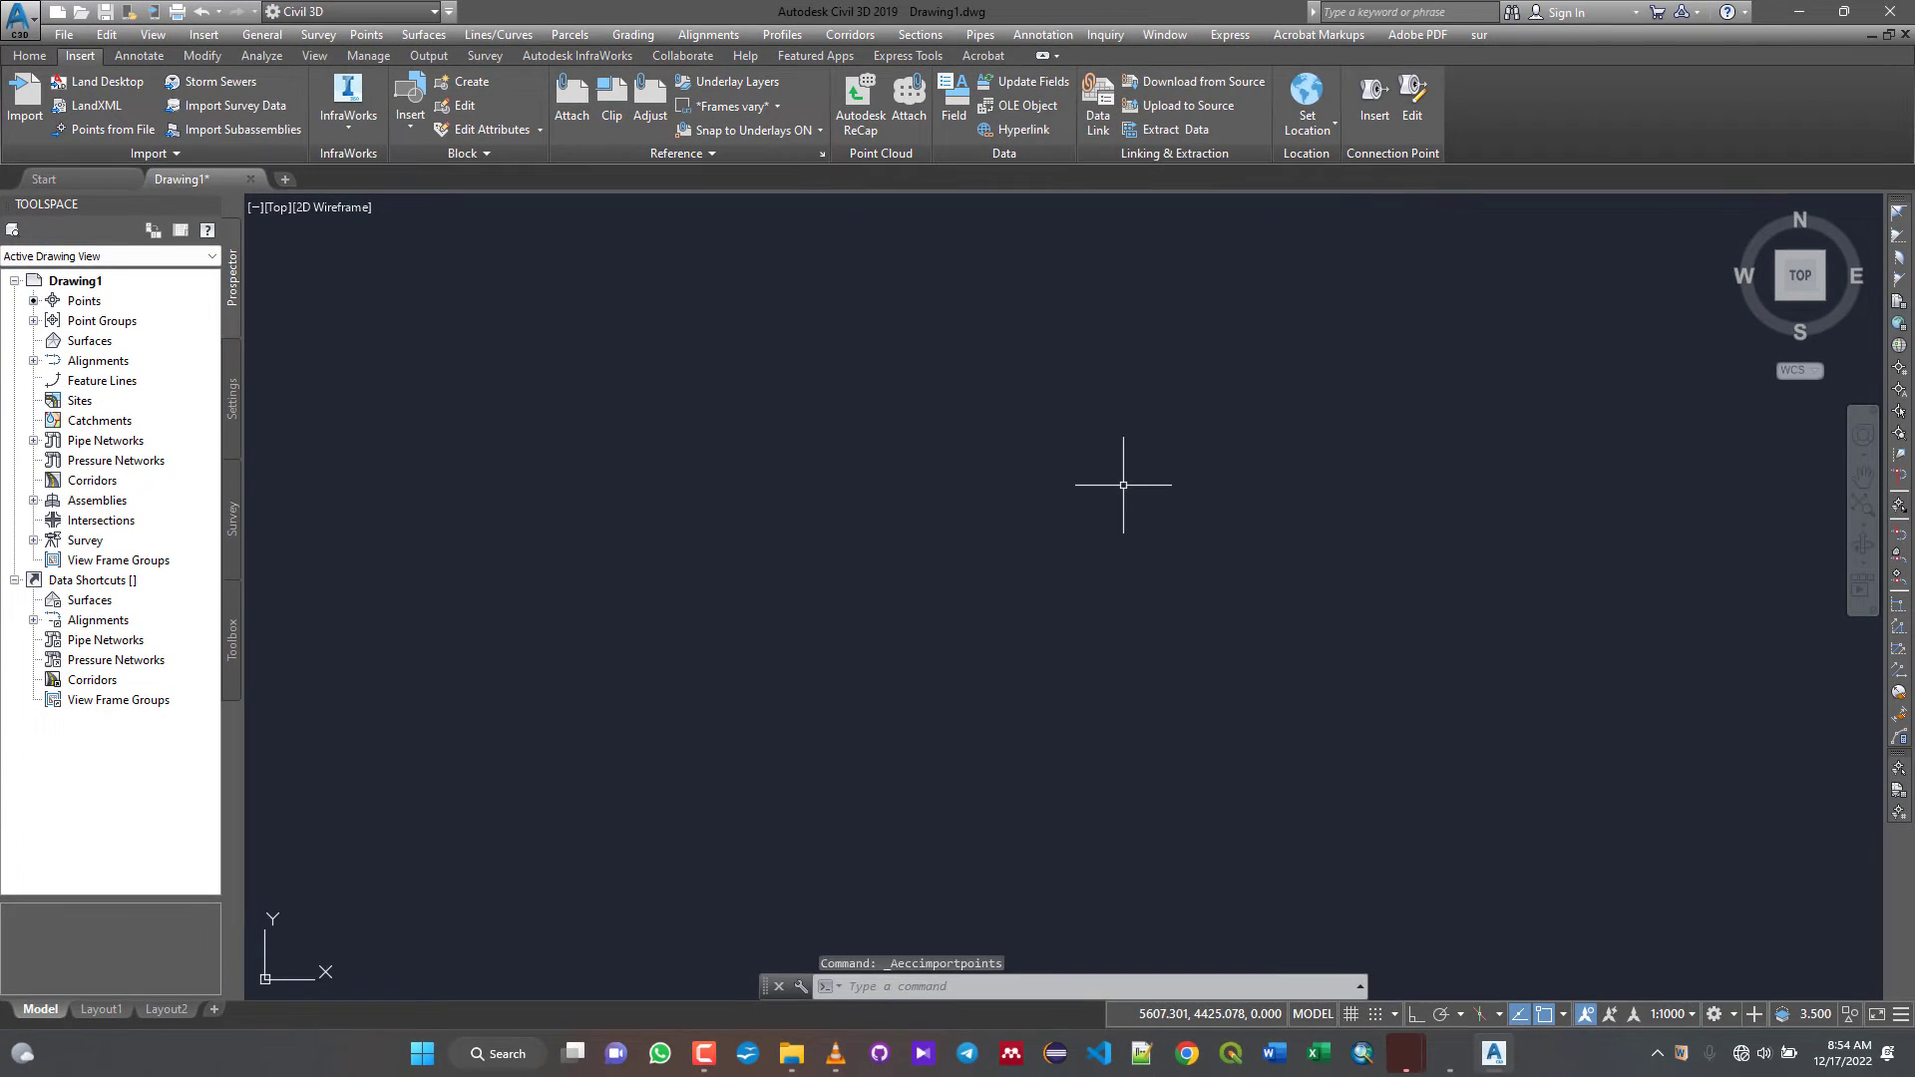
- Zoom to the drawing extents to bring the imported survey points into view
type("z")
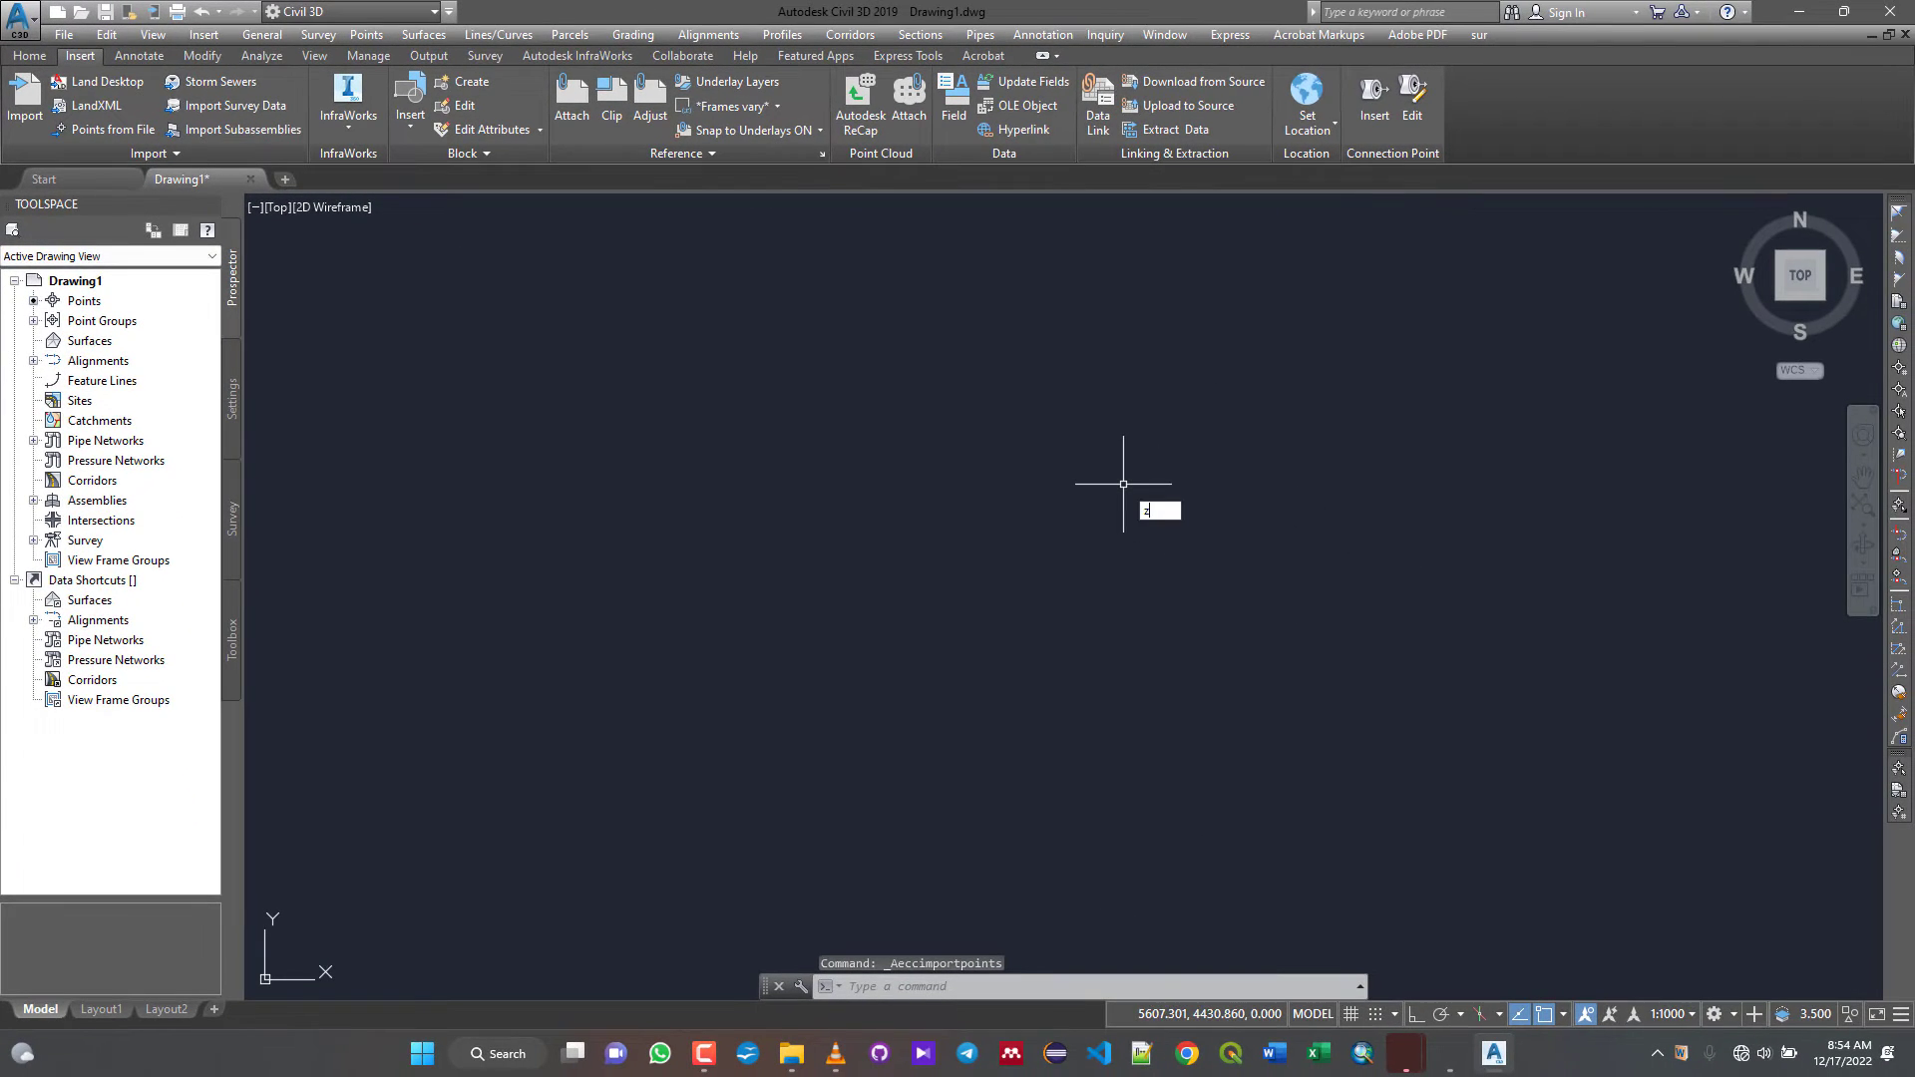
key("Return")
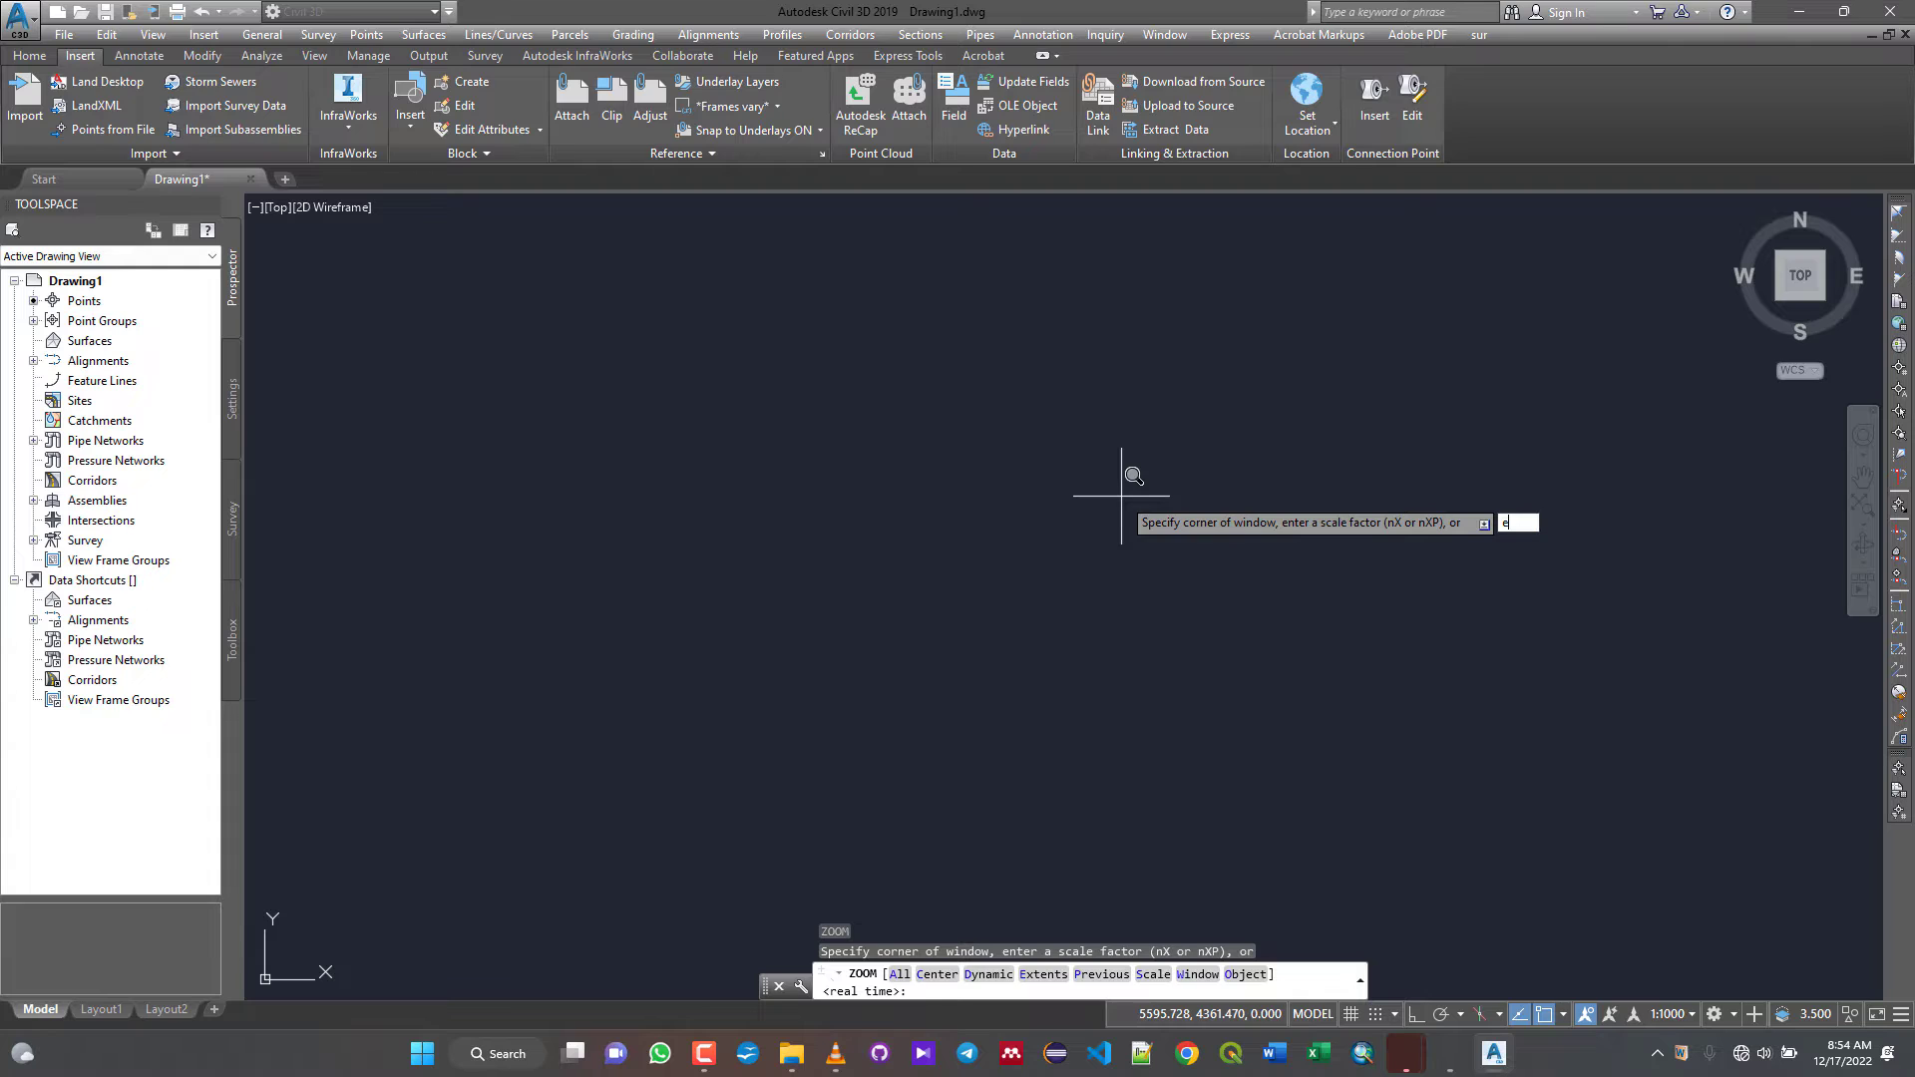
key("Return")
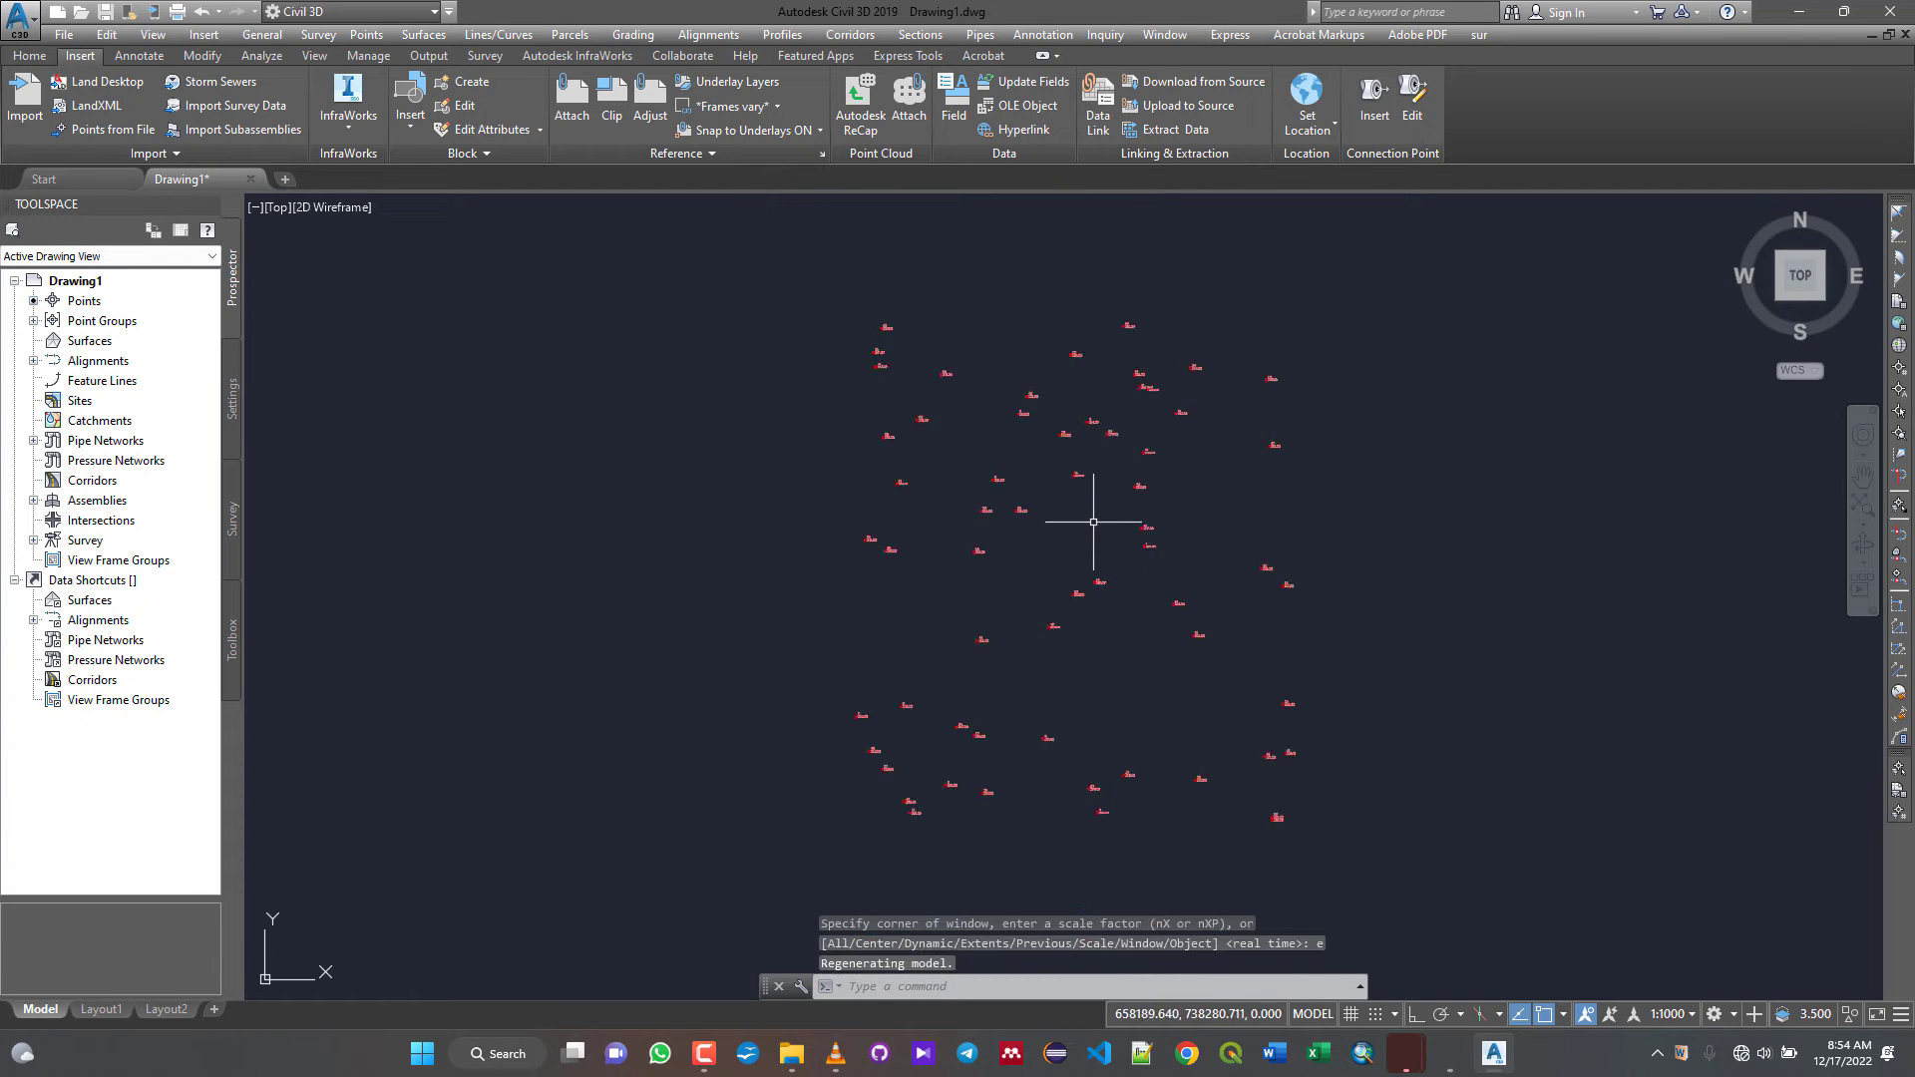
scroll(1097, 515, "up", 8)
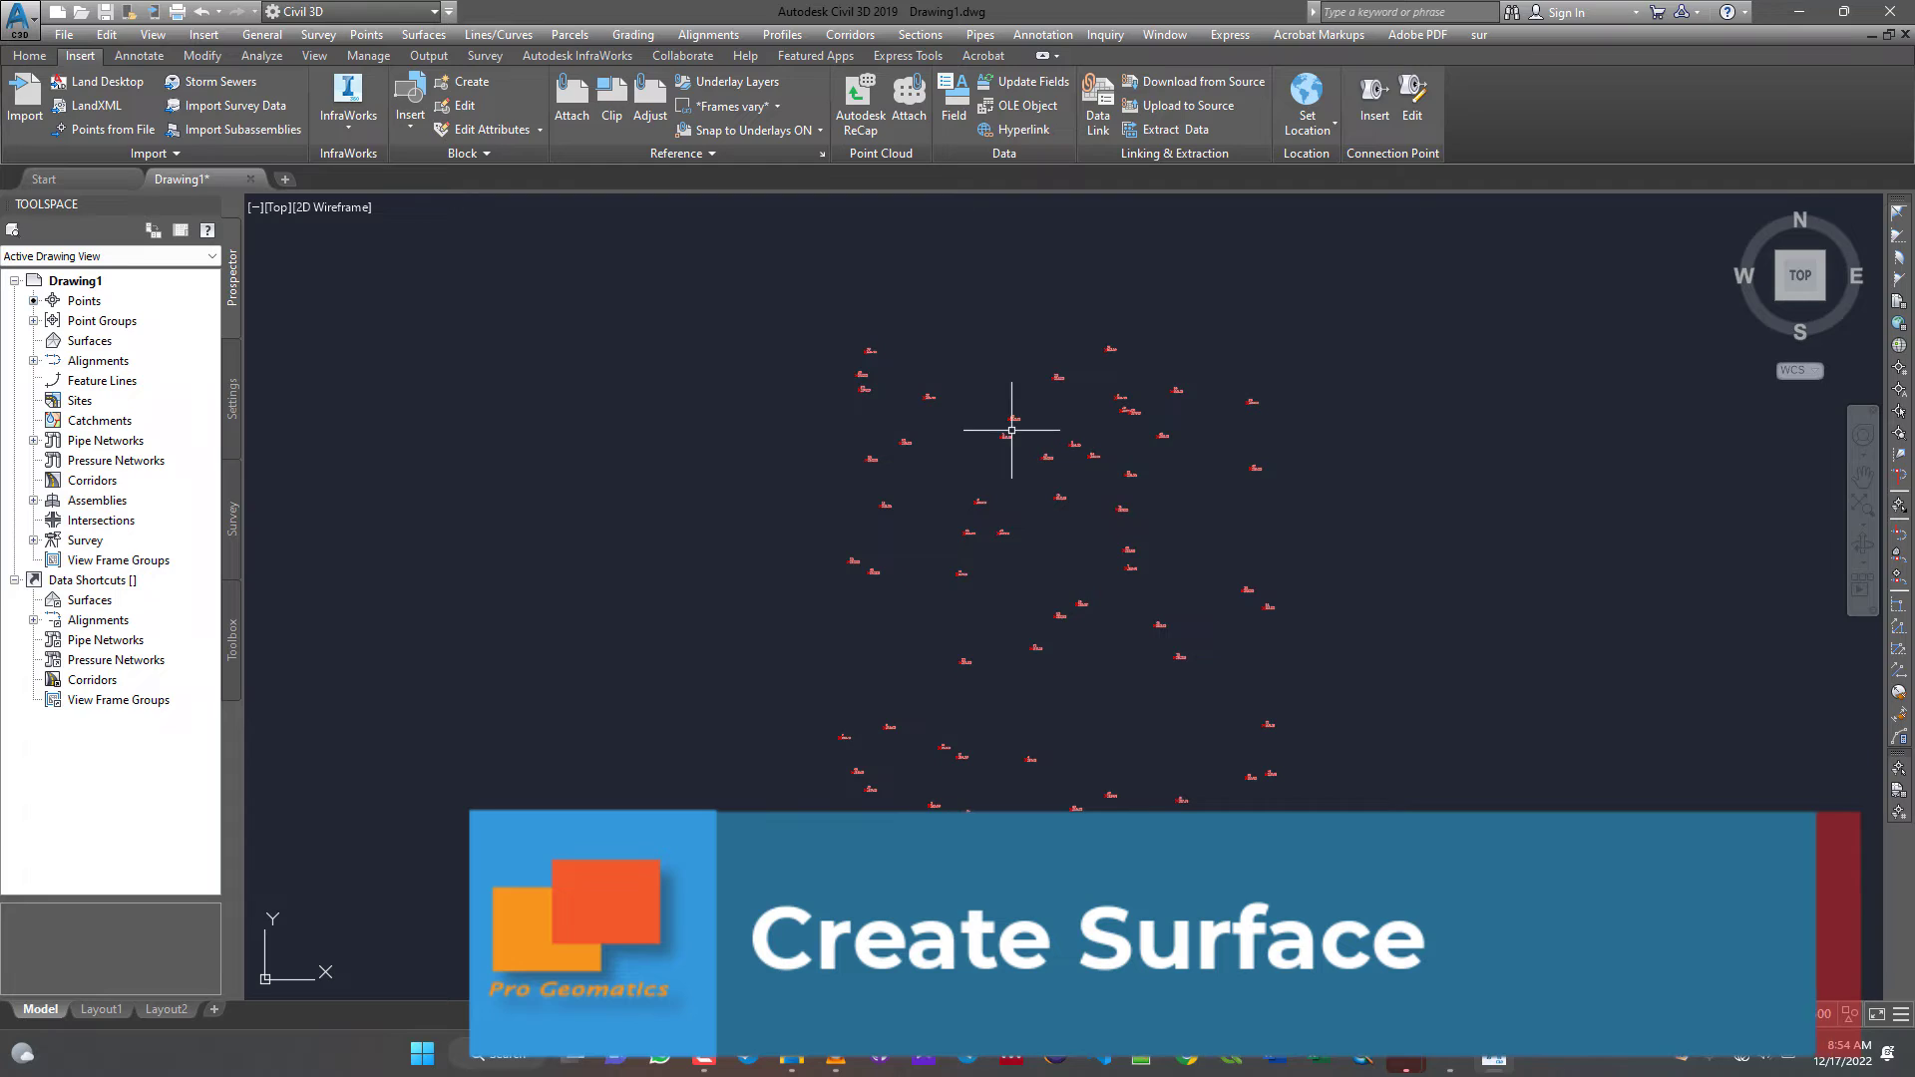
- Create a TIN surface named Exisiting Surface with the default contour style
right_click(99, 341)
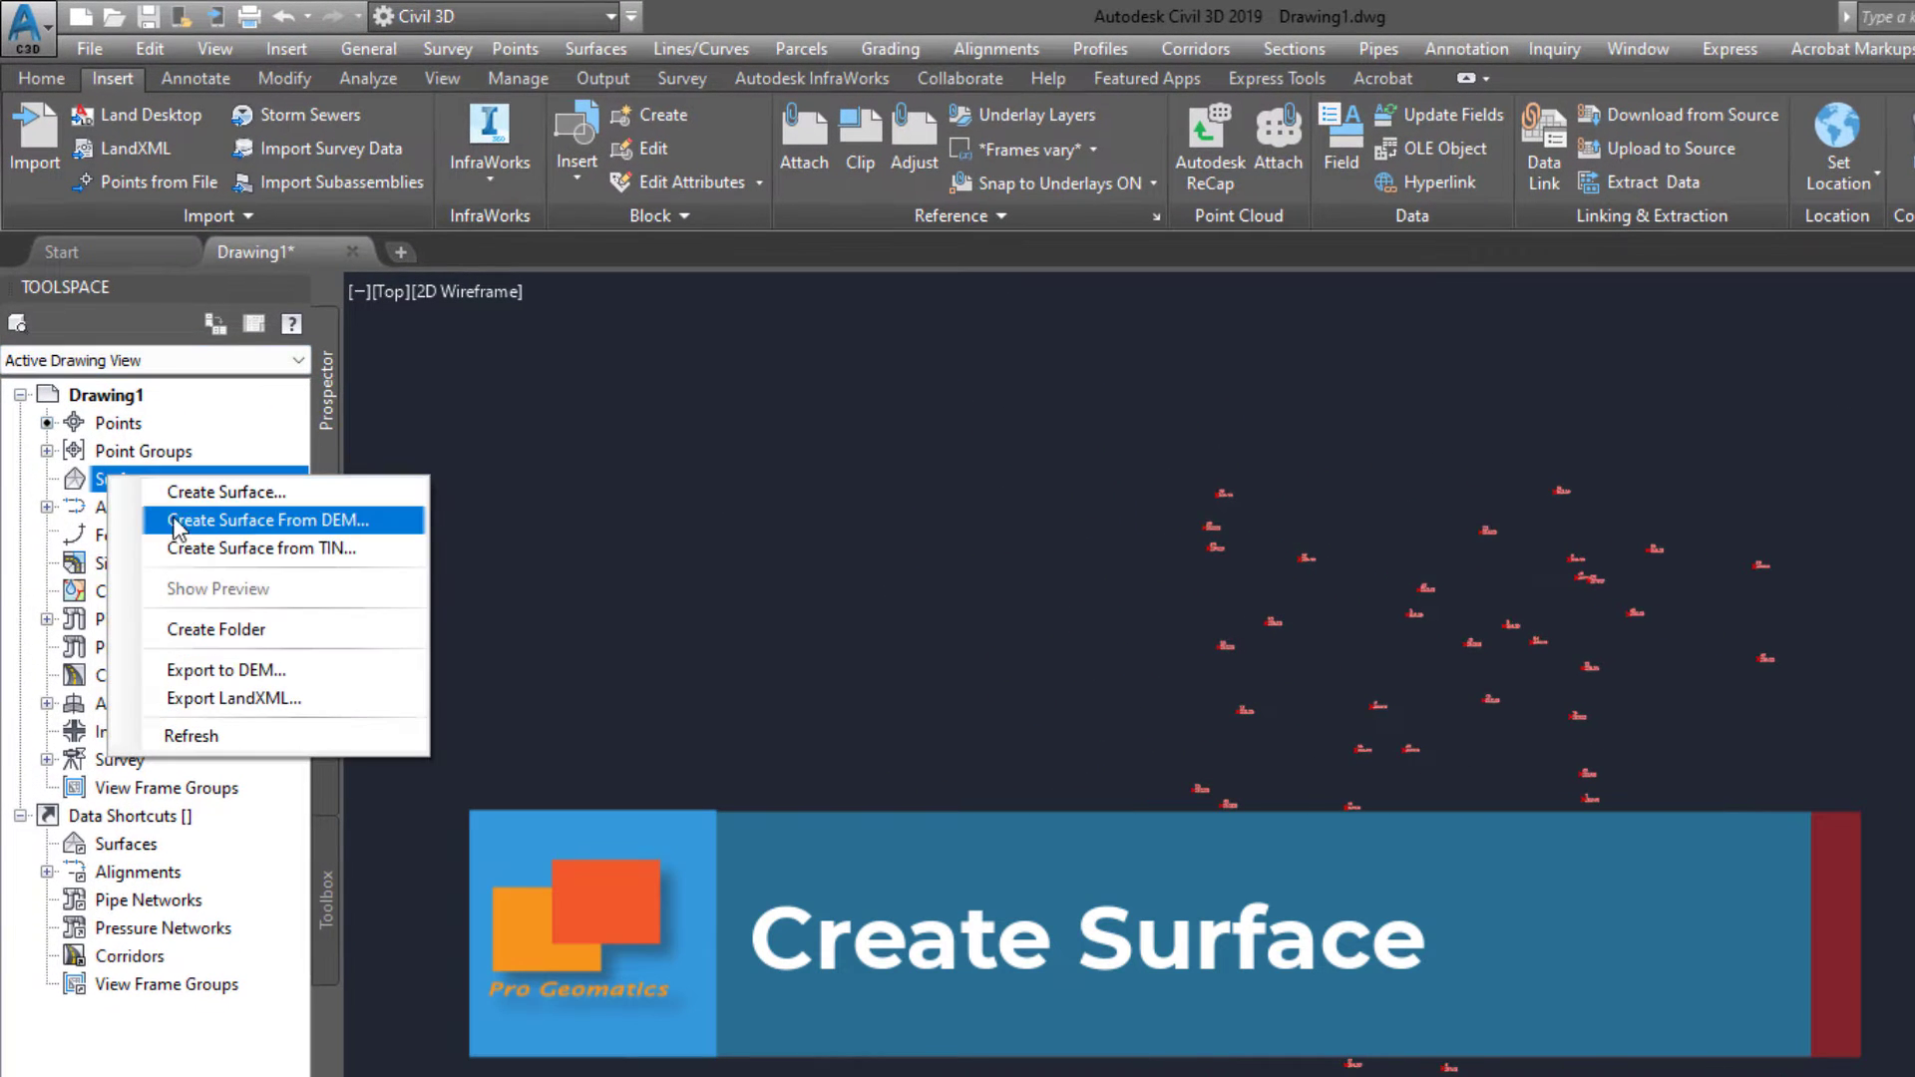
left_click(184, 492)
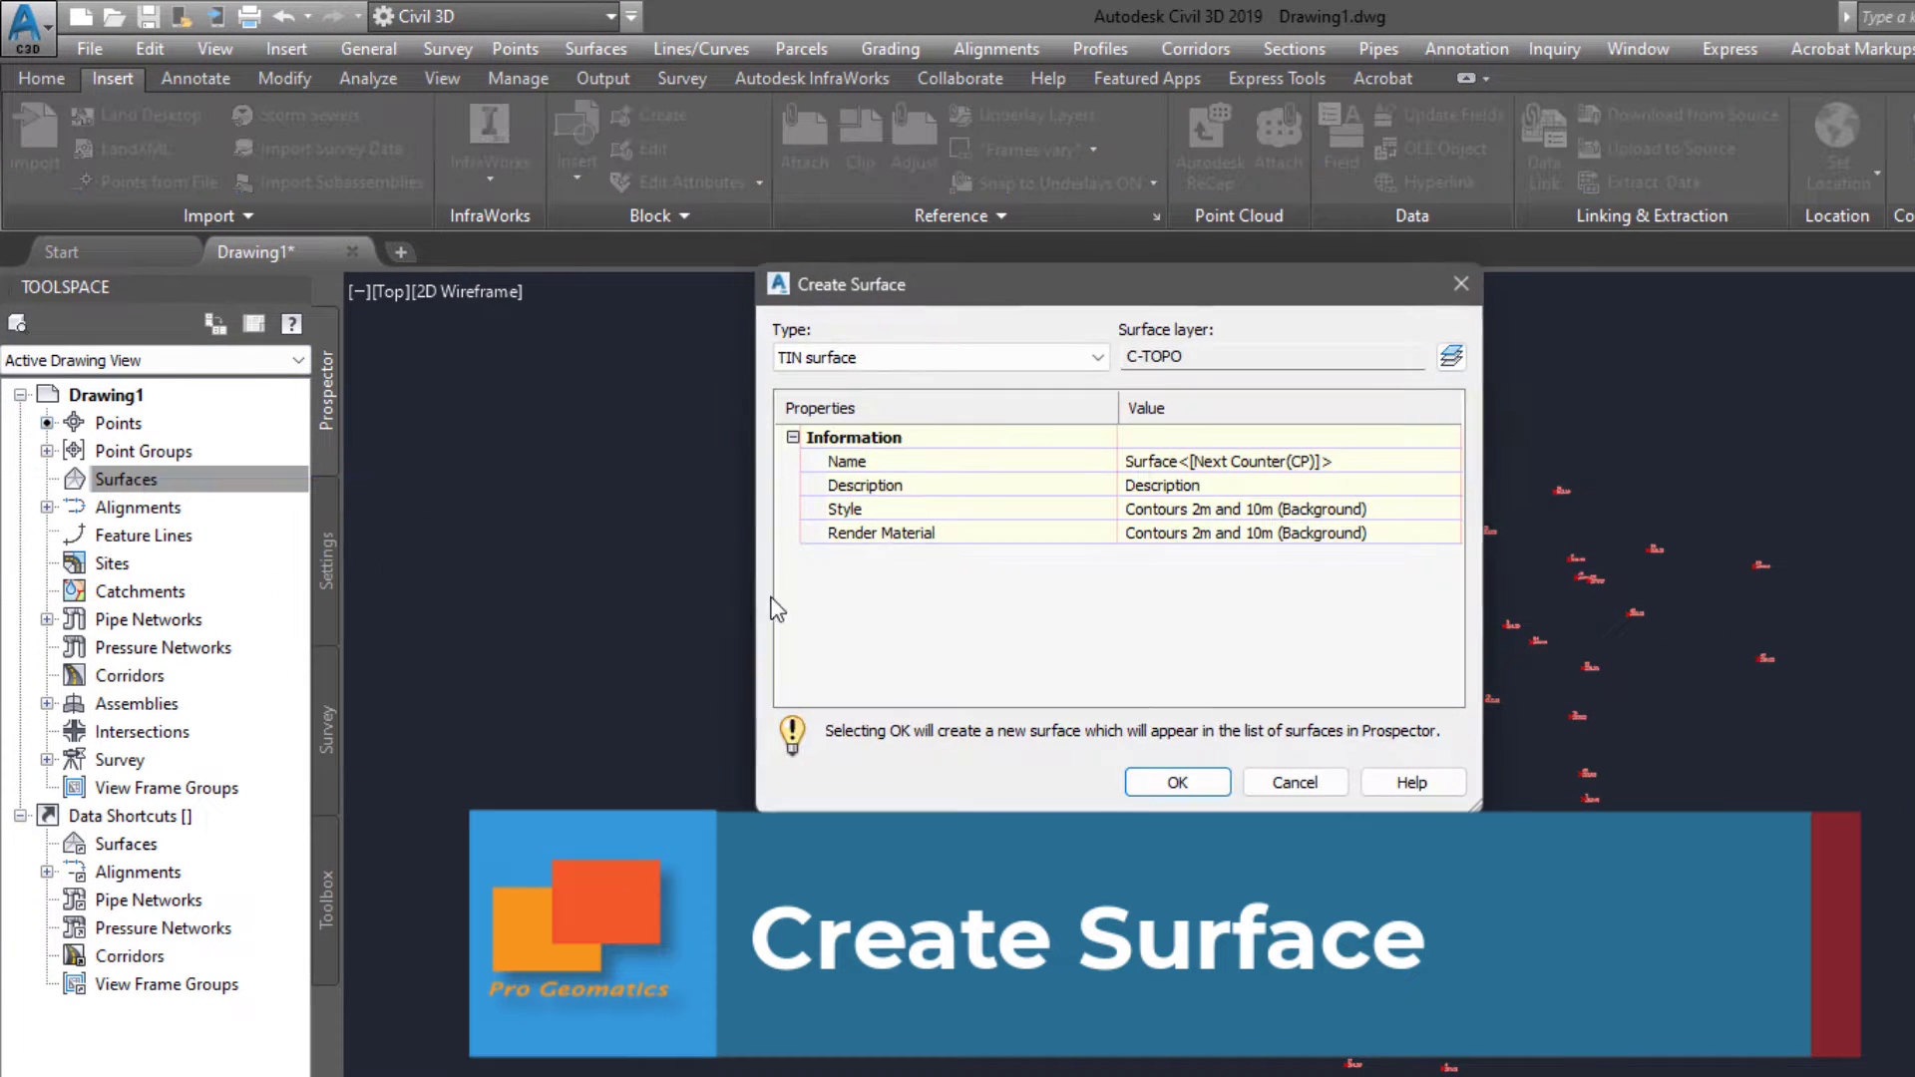
left_click(1195, 461)
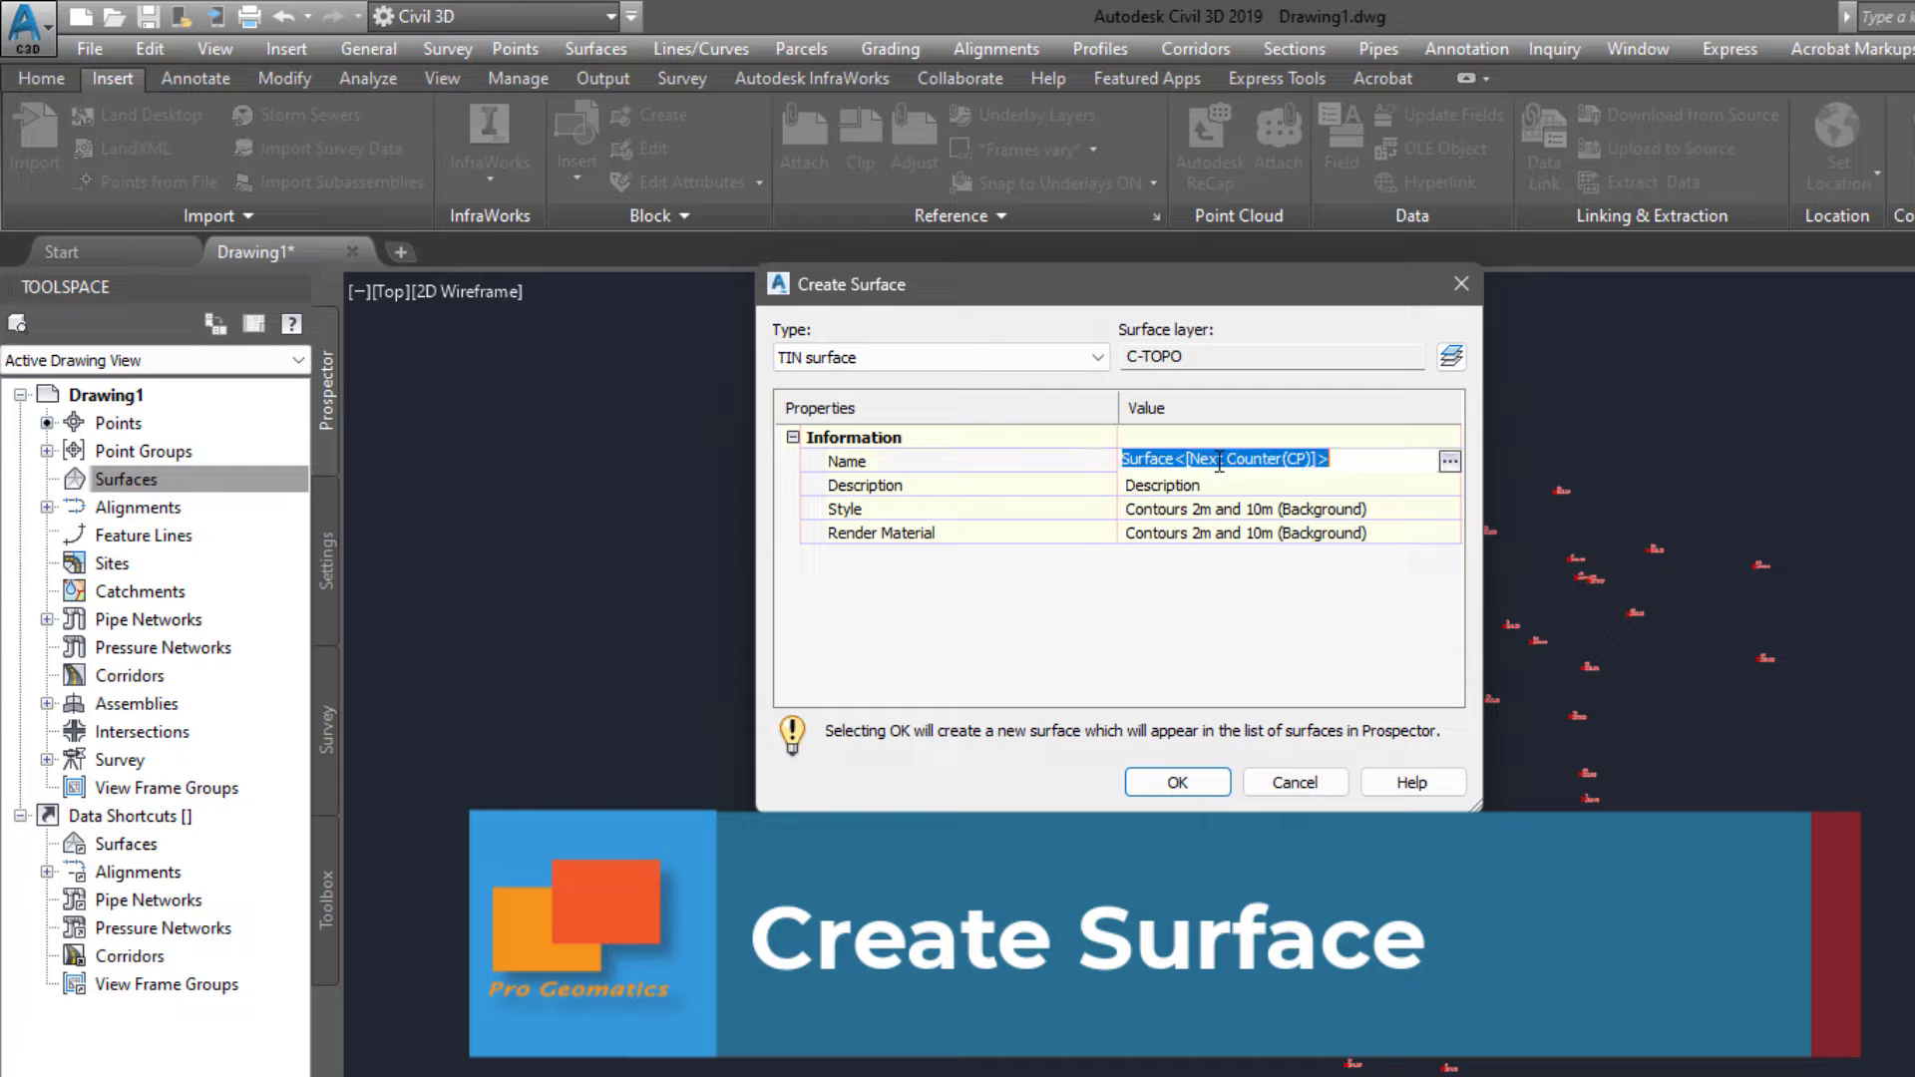
type("Exisiting Surface")
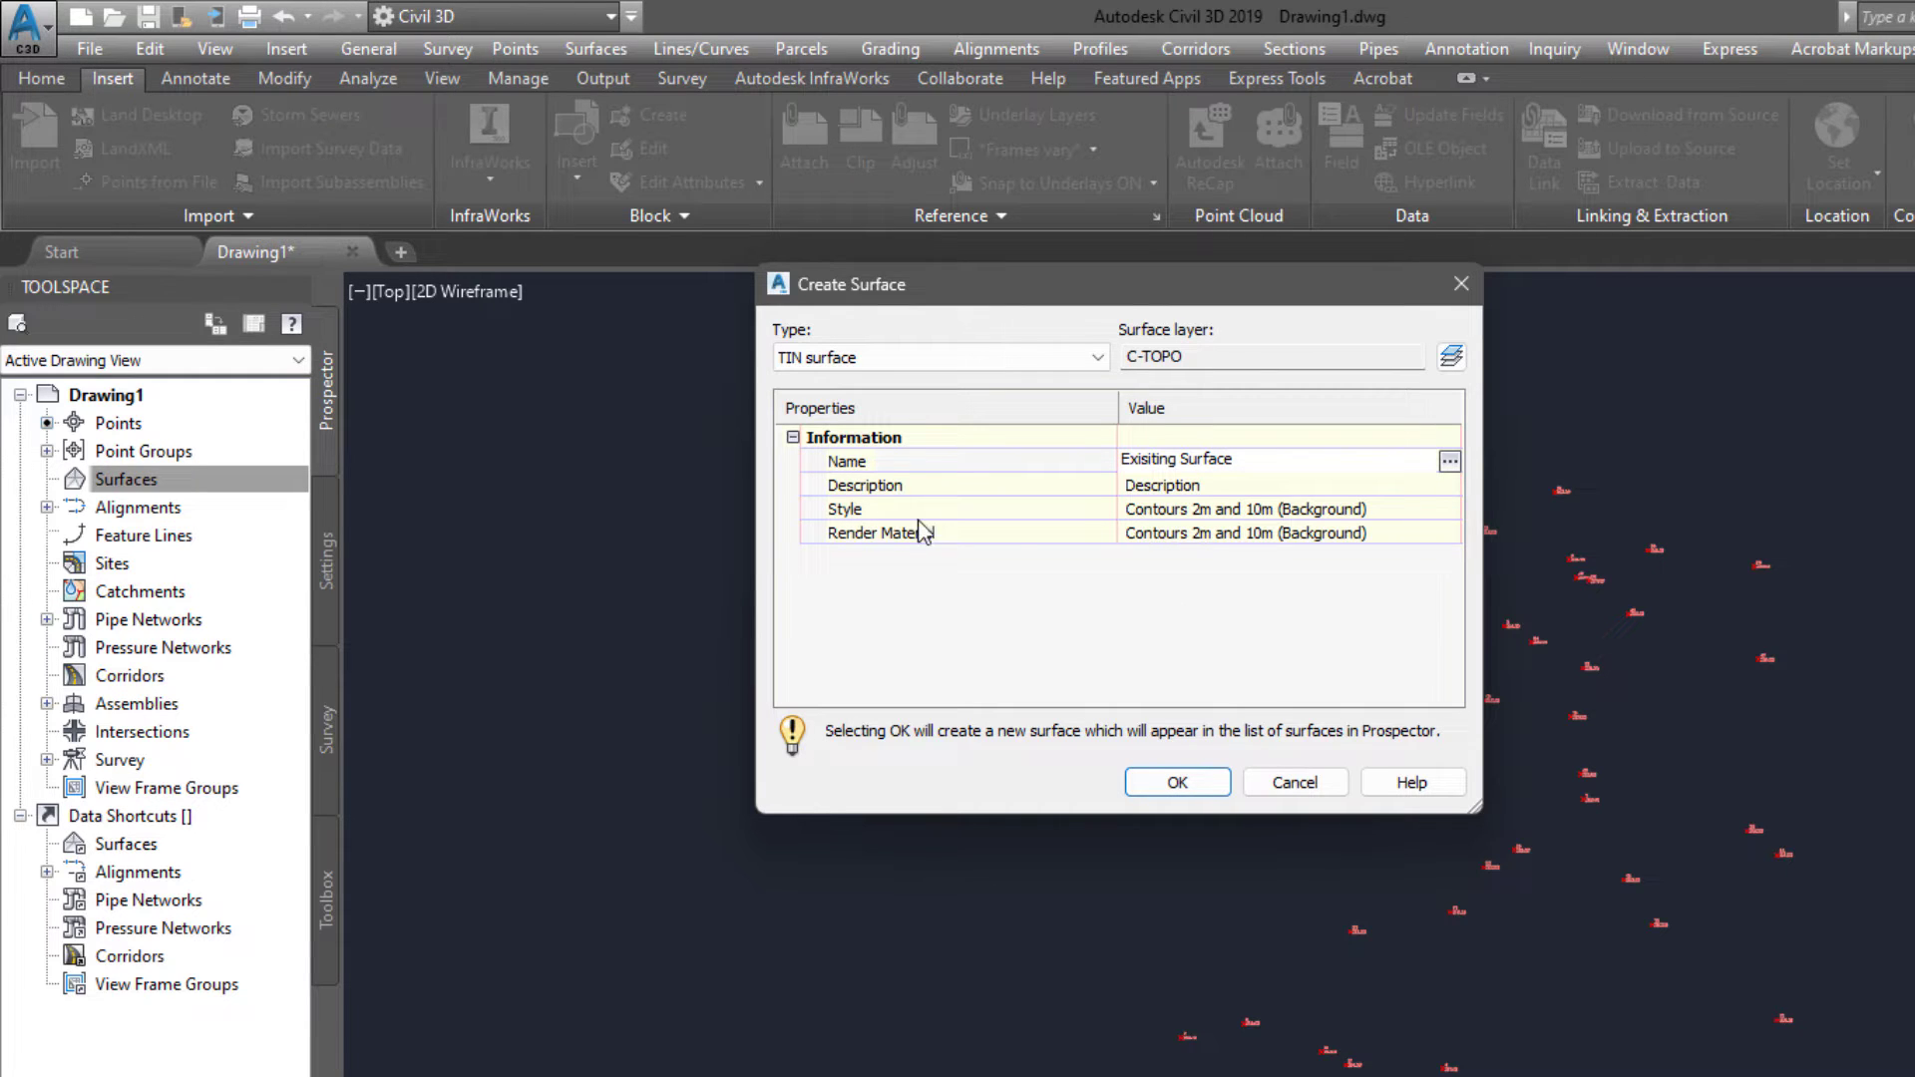
key("Return")
left_click(1267, 461)
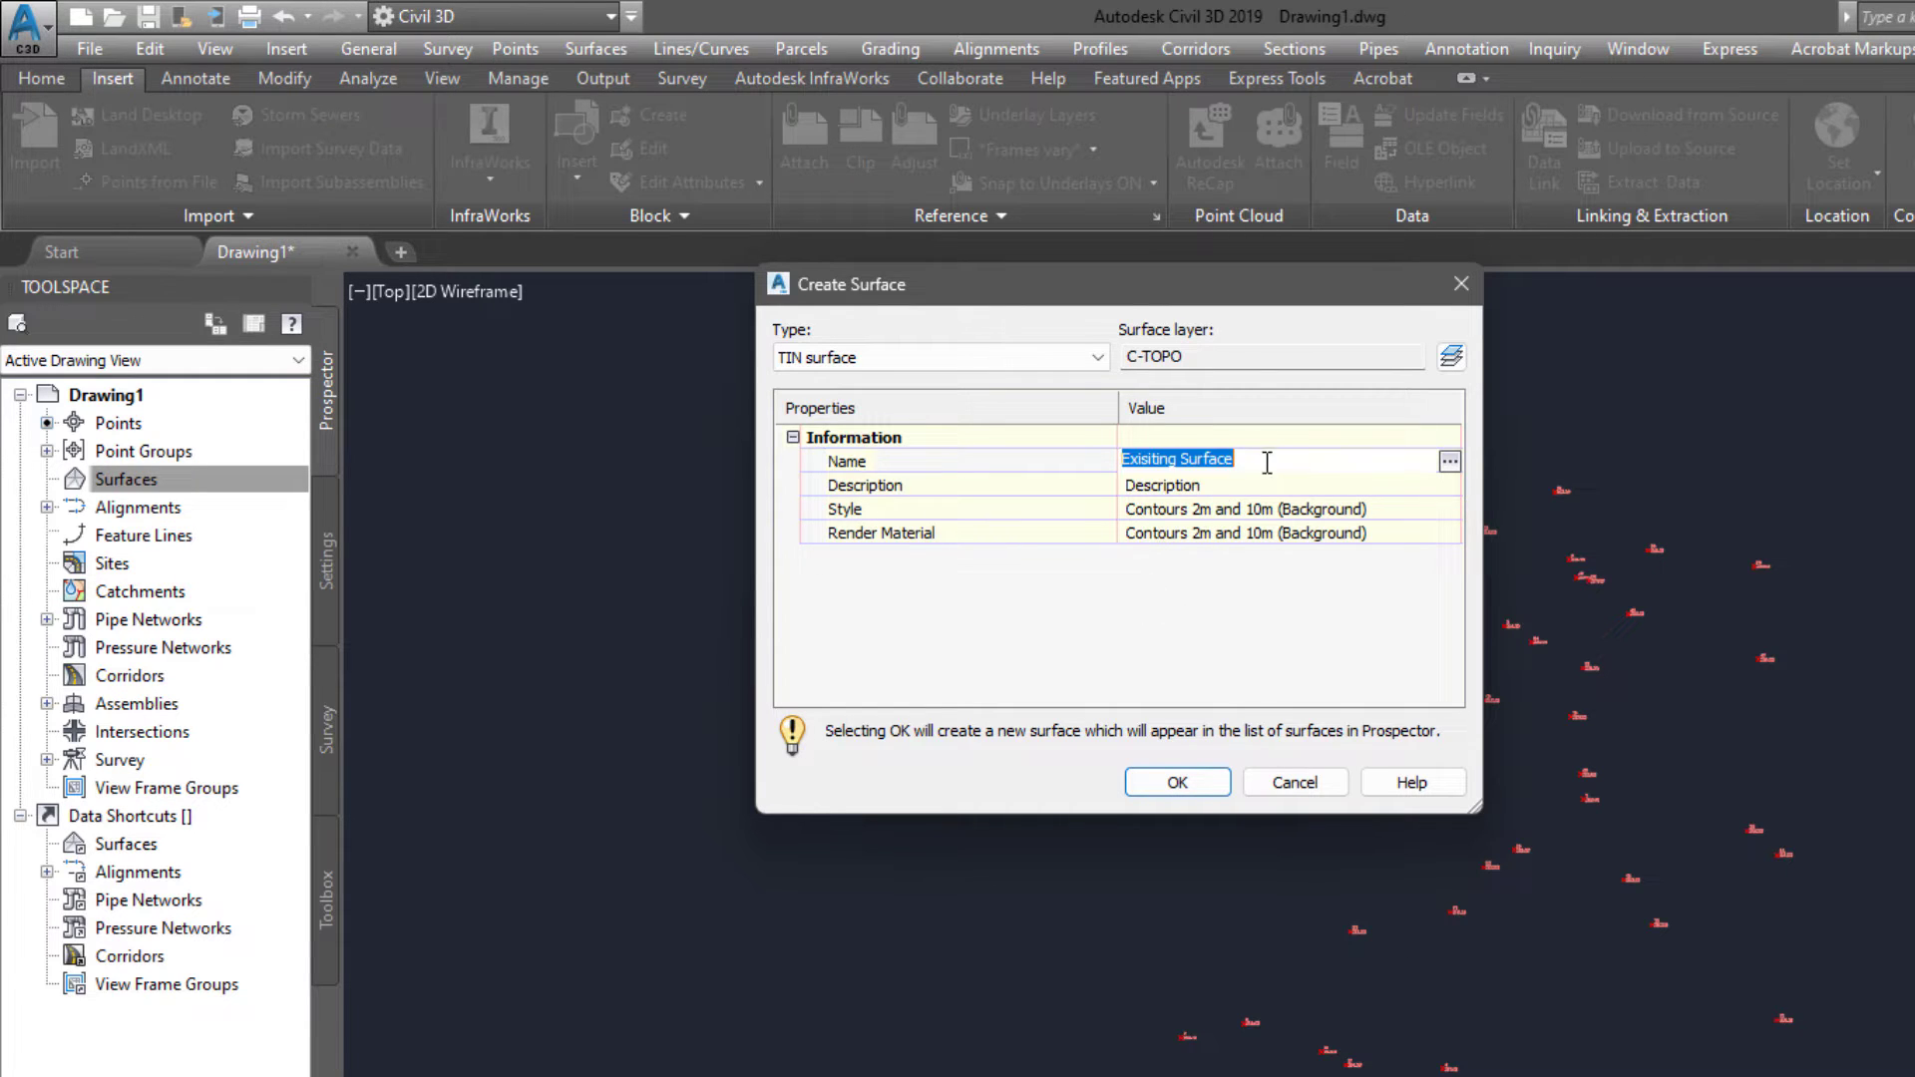
left_click(1197, 780)
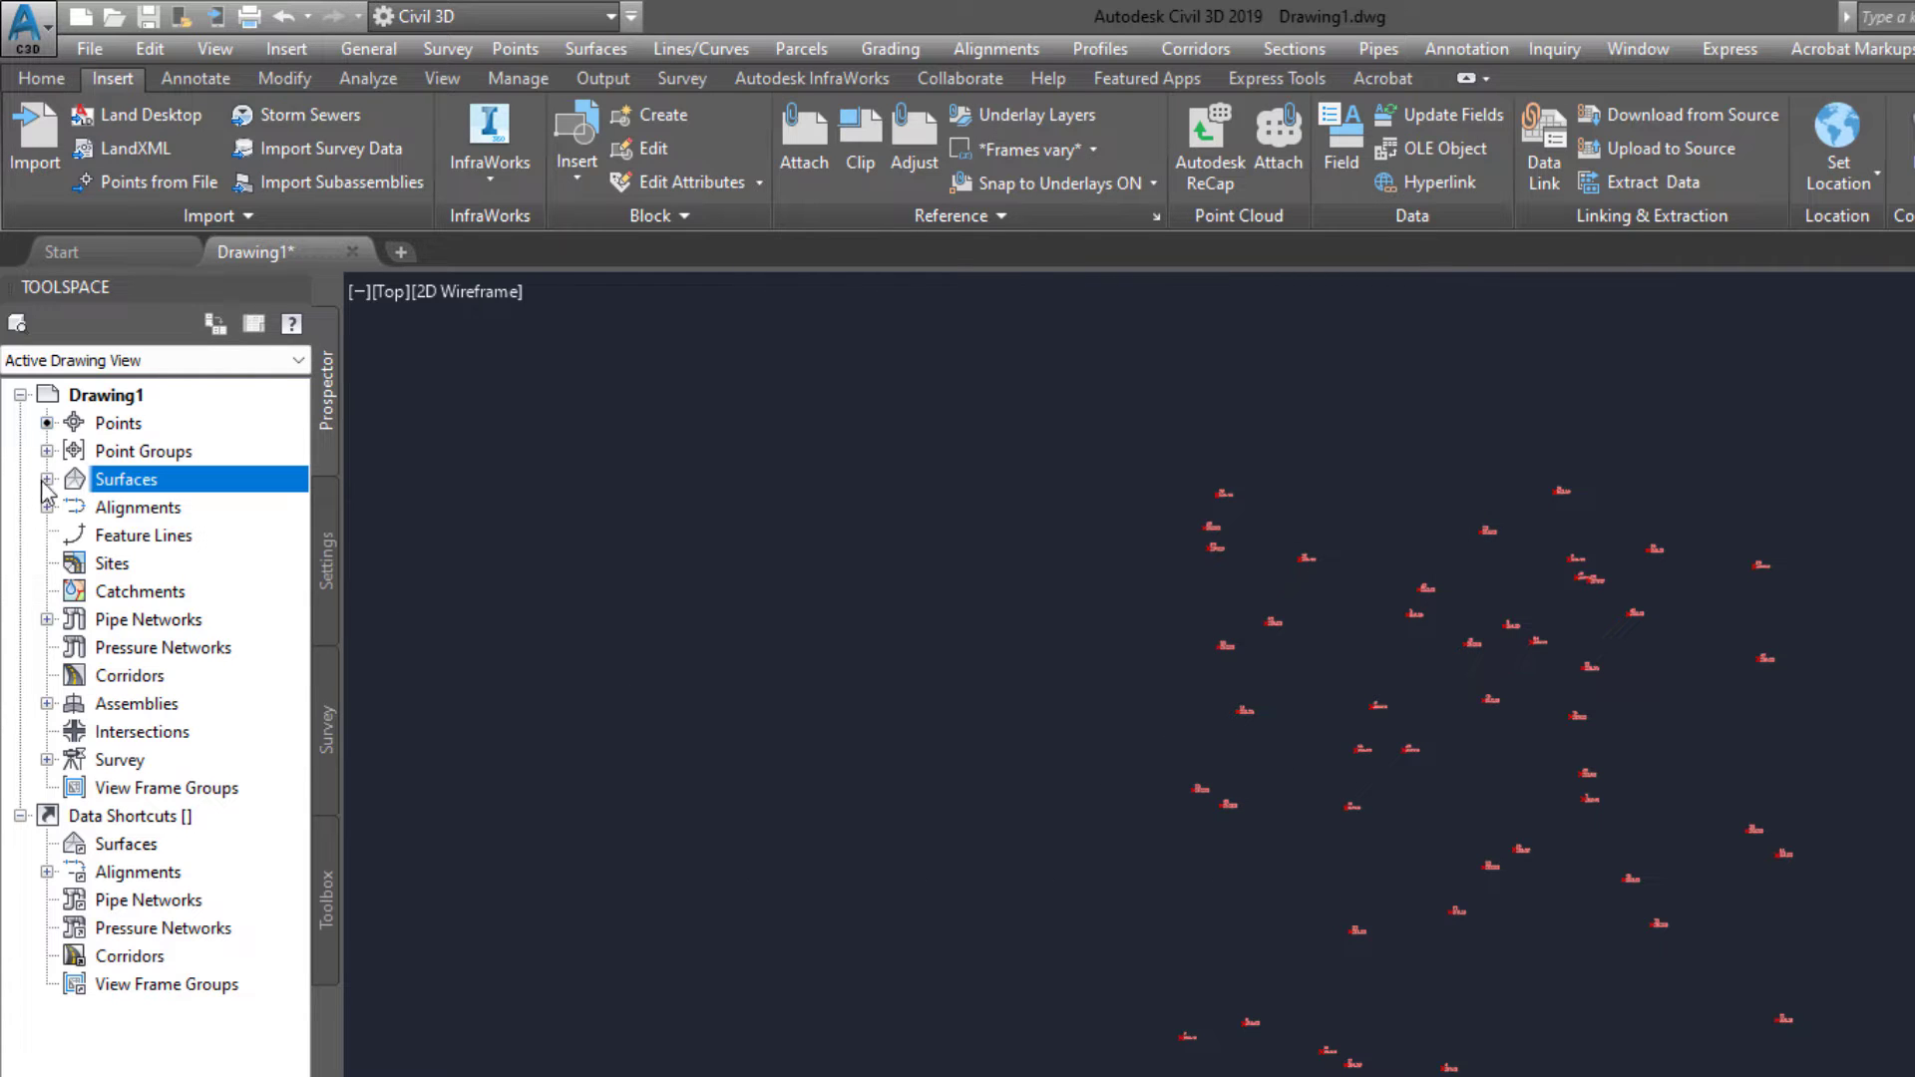
- Add the Raw Data point group to the definition of Exisiting Surface
left_click(46, 479)
left_click(74, 507)
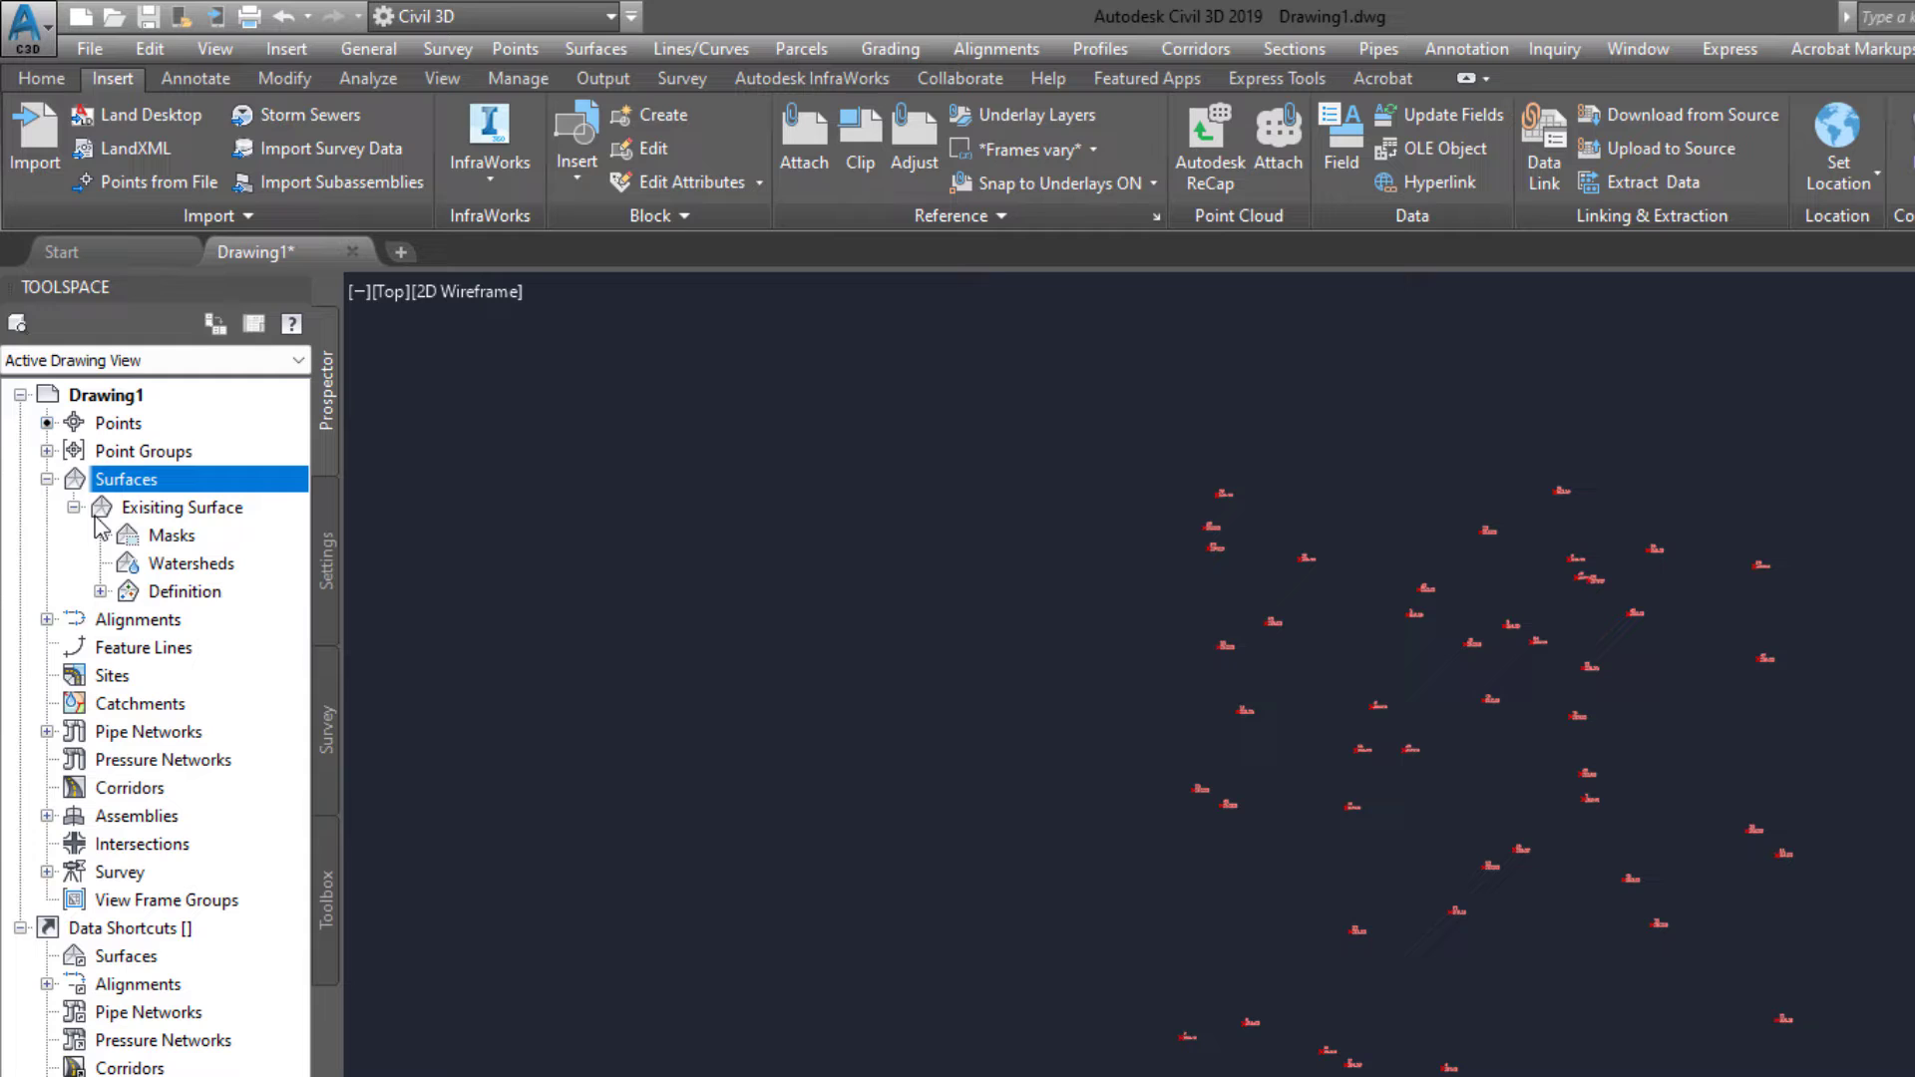
right_click(156, 599)
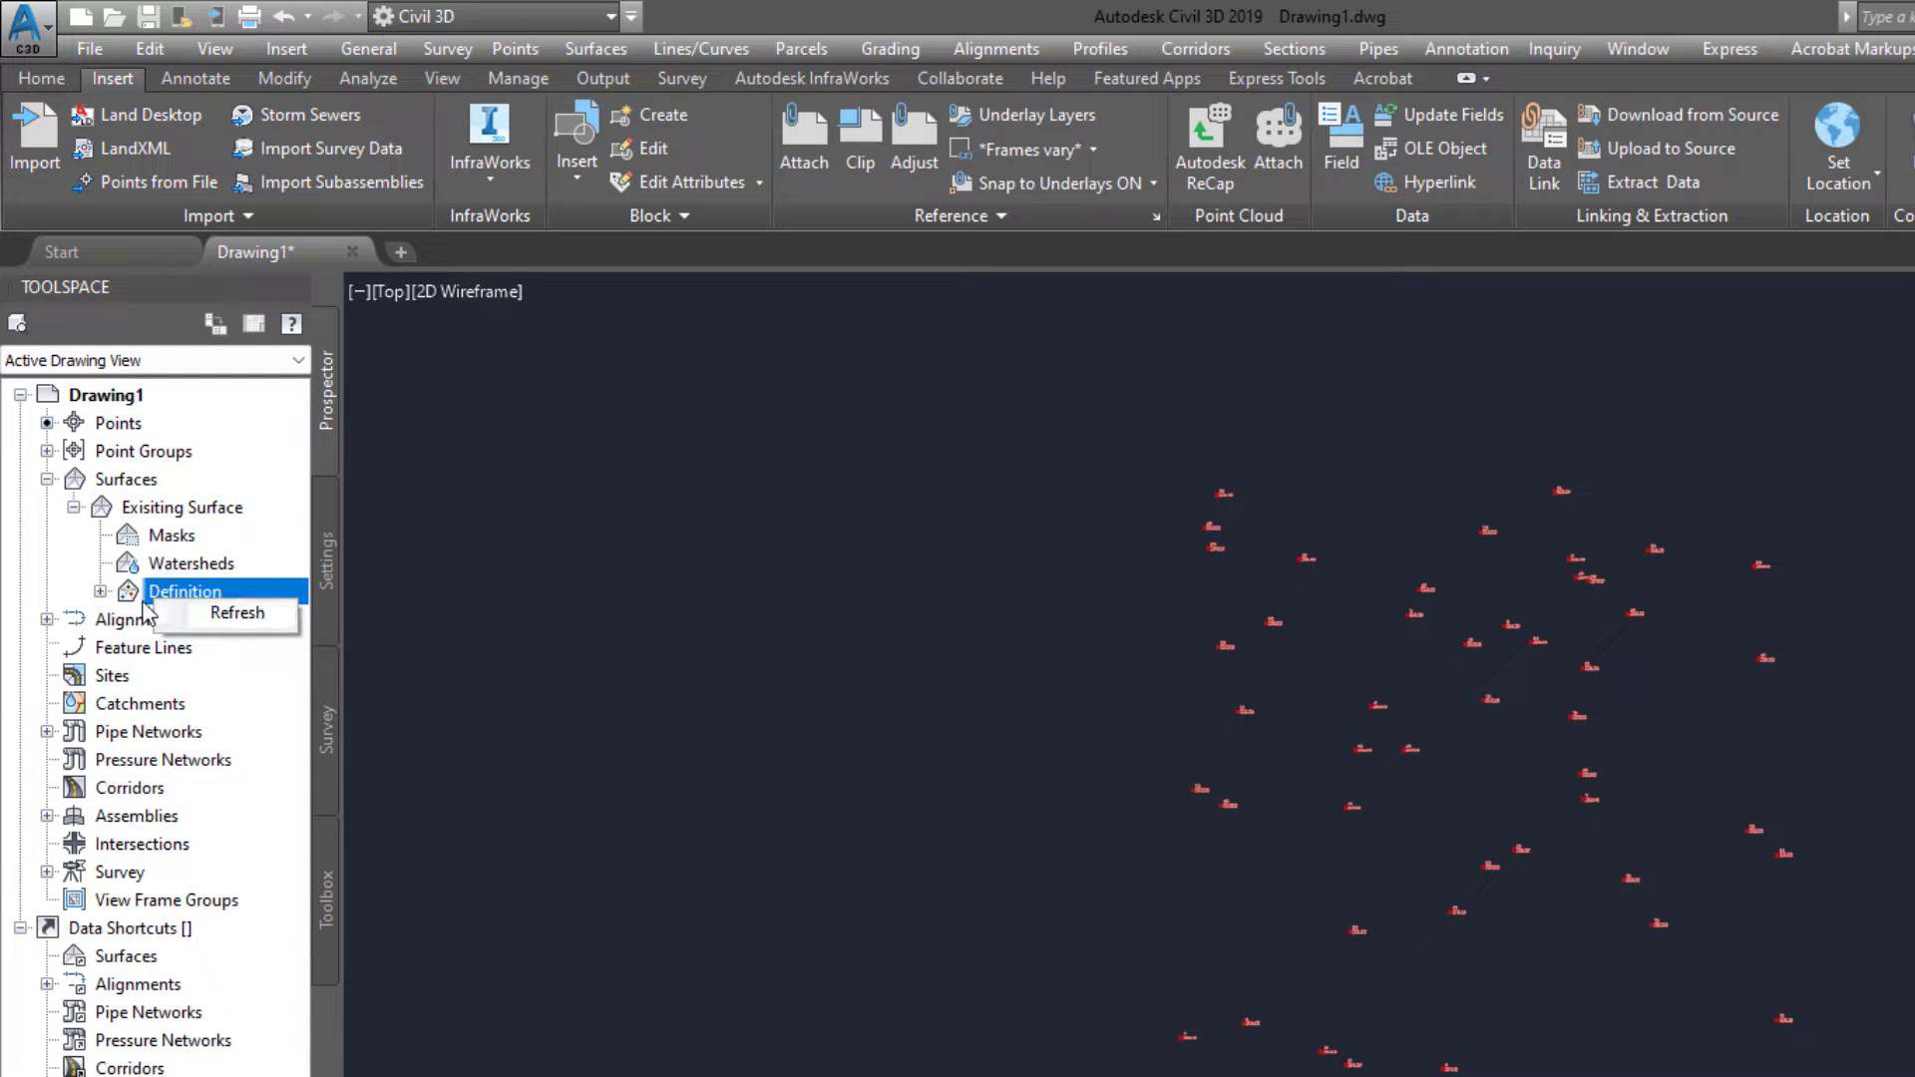
left_click(102, 592)
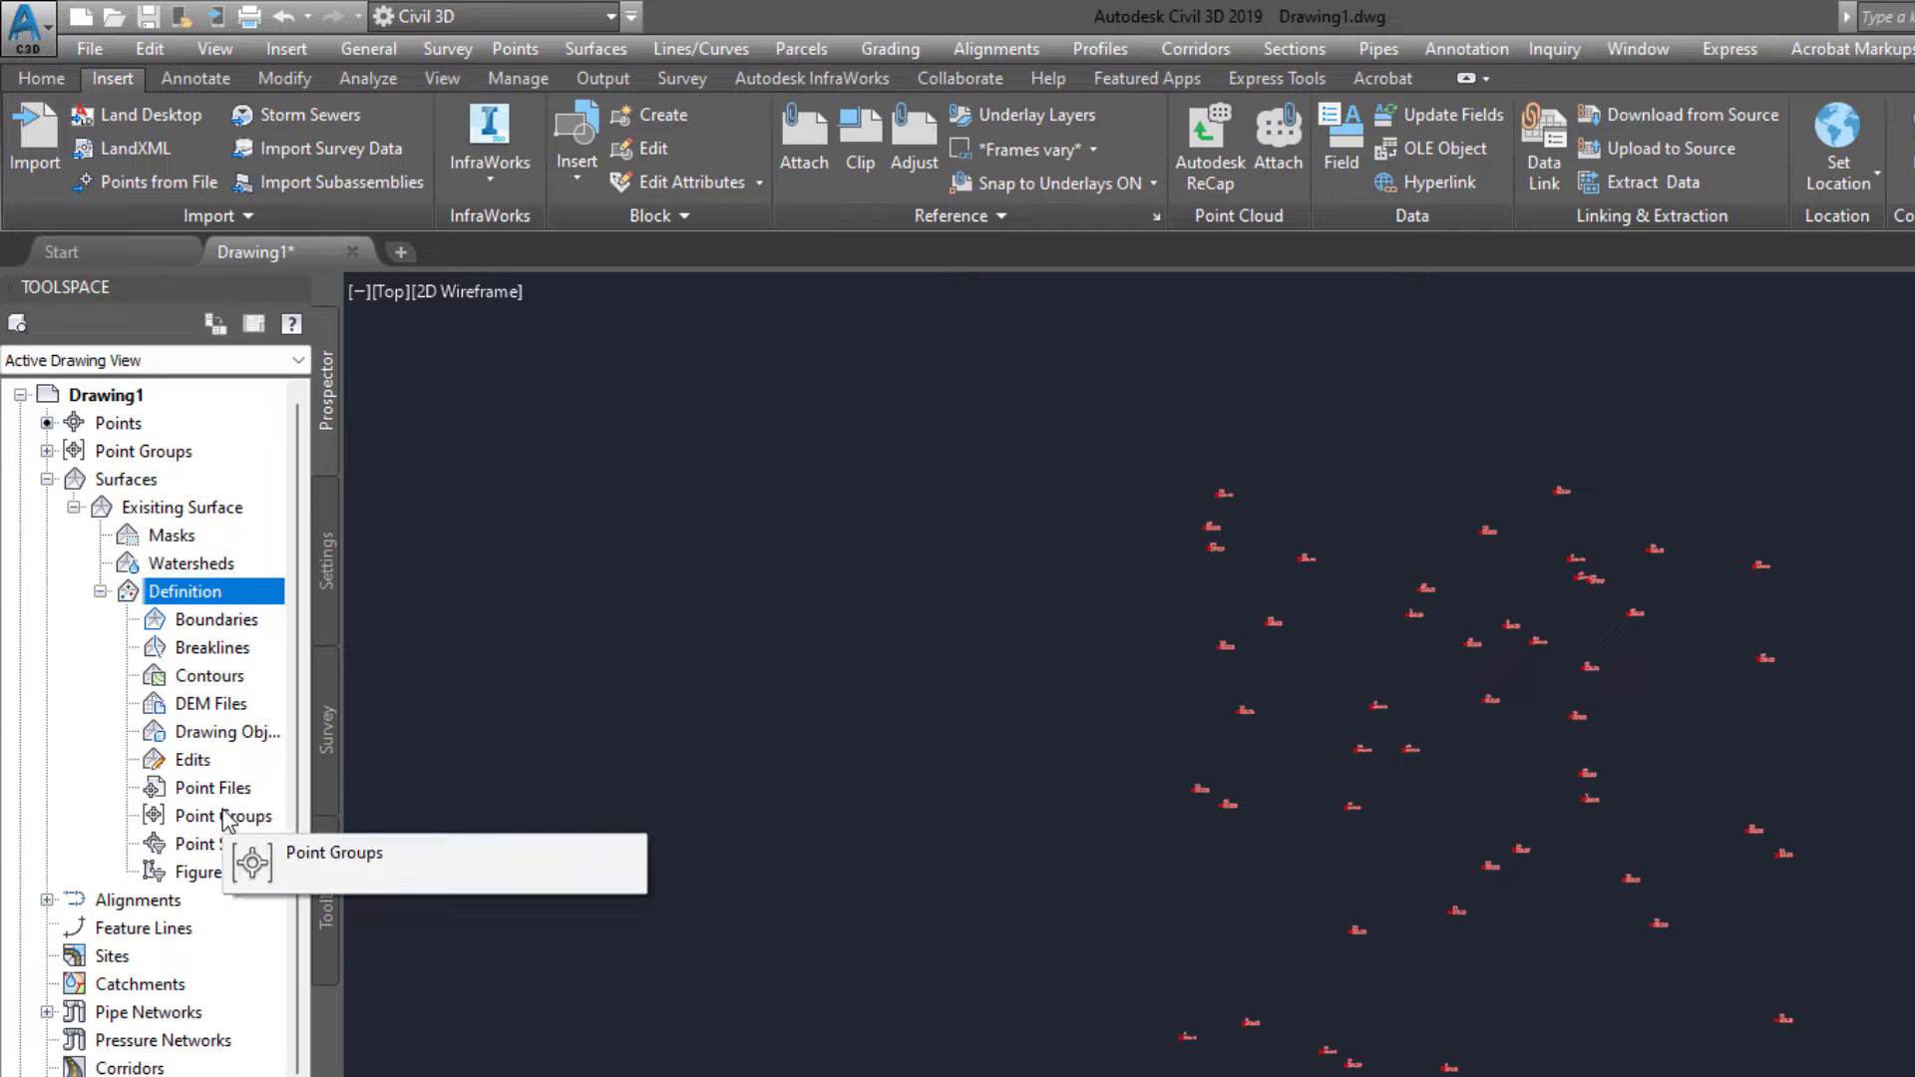
right_click(255, 816)
left_click(334, 825)
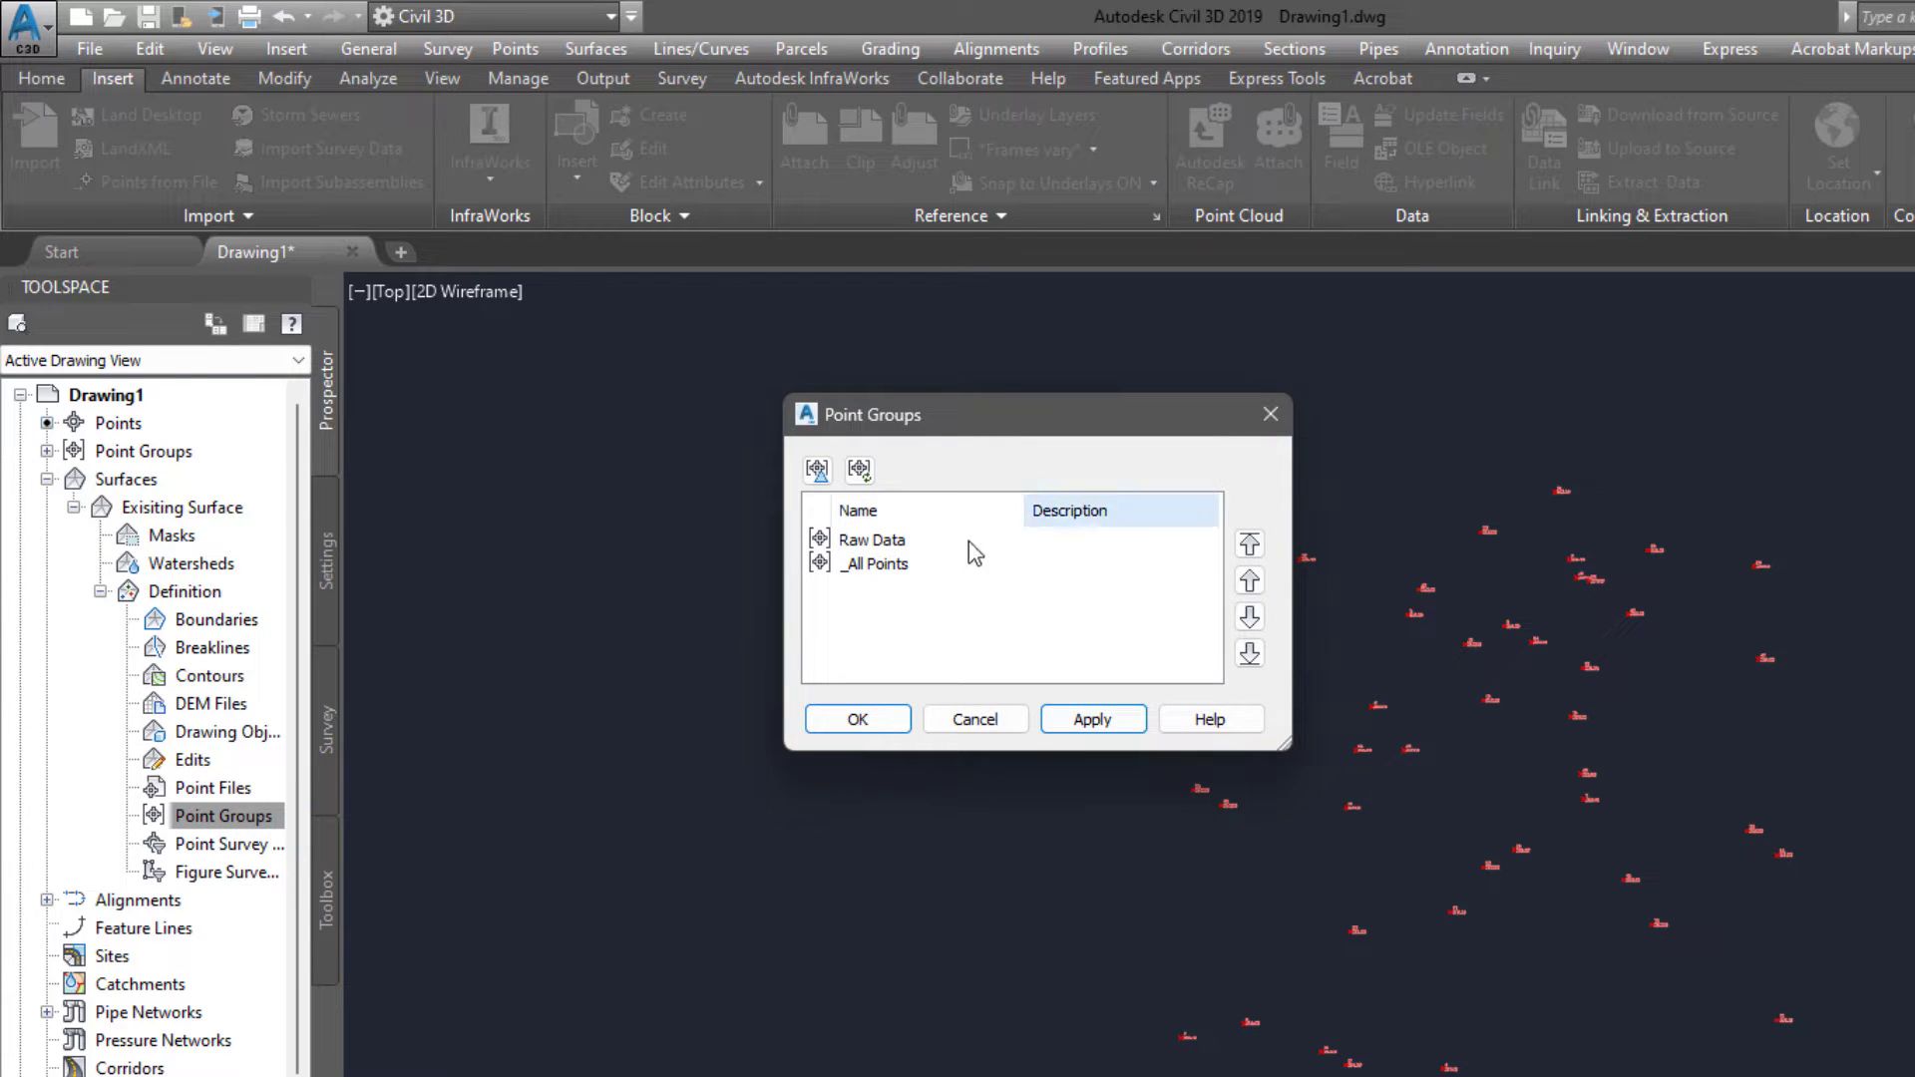
left_click(887, 548)
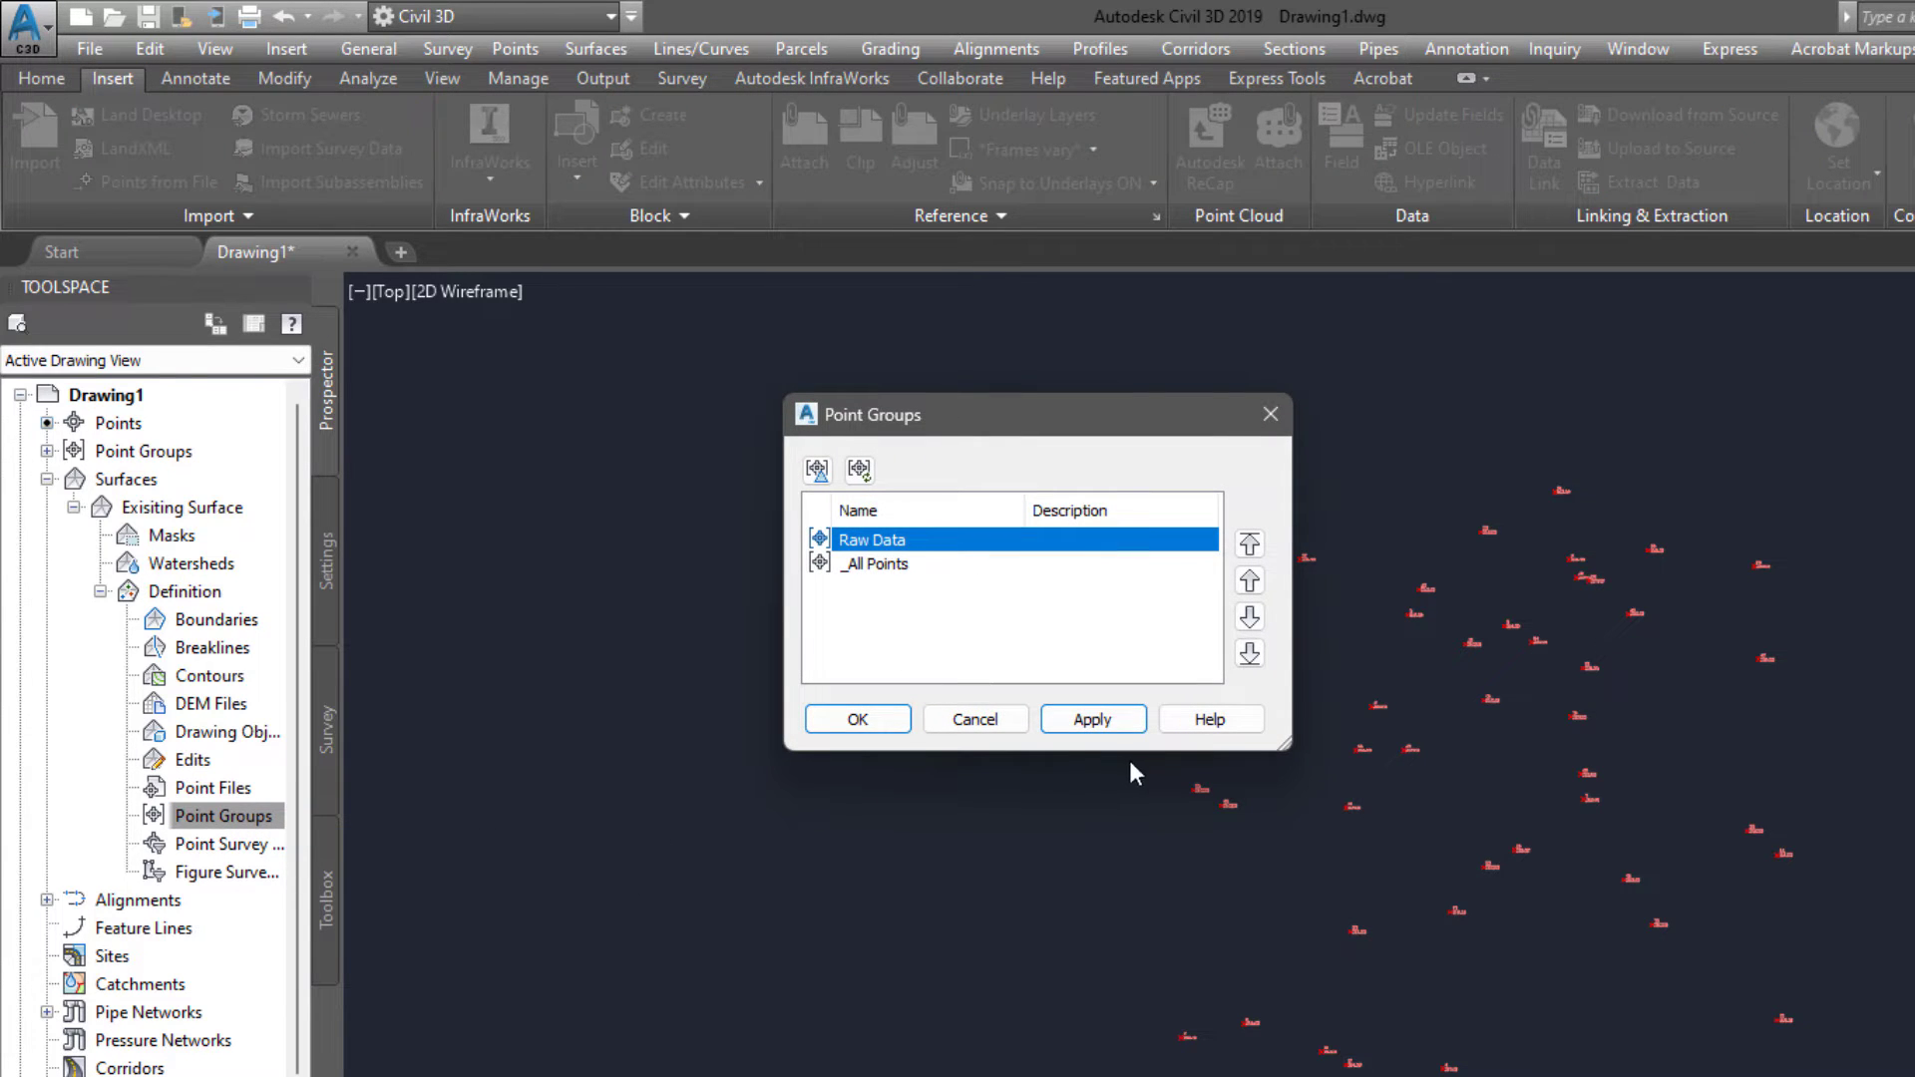
left_click(1092, 720)
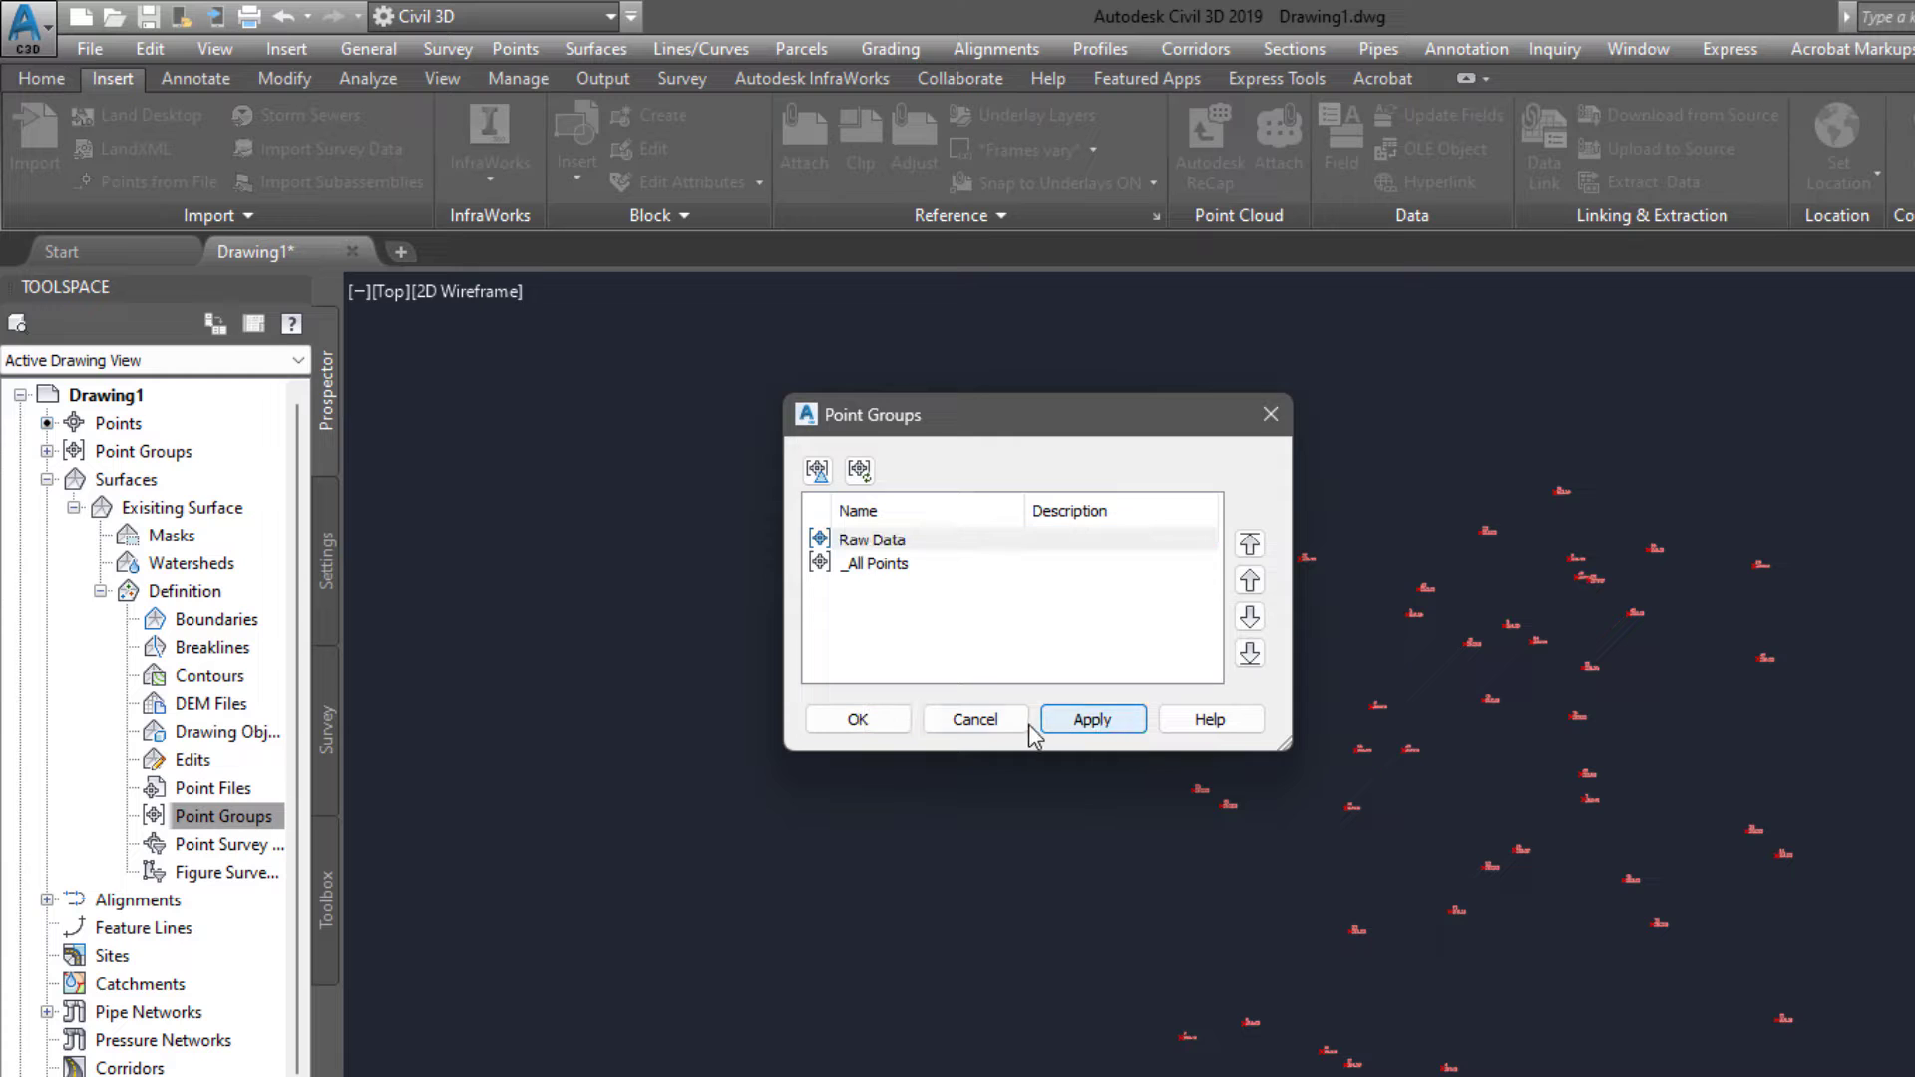
left_click(876, 722)
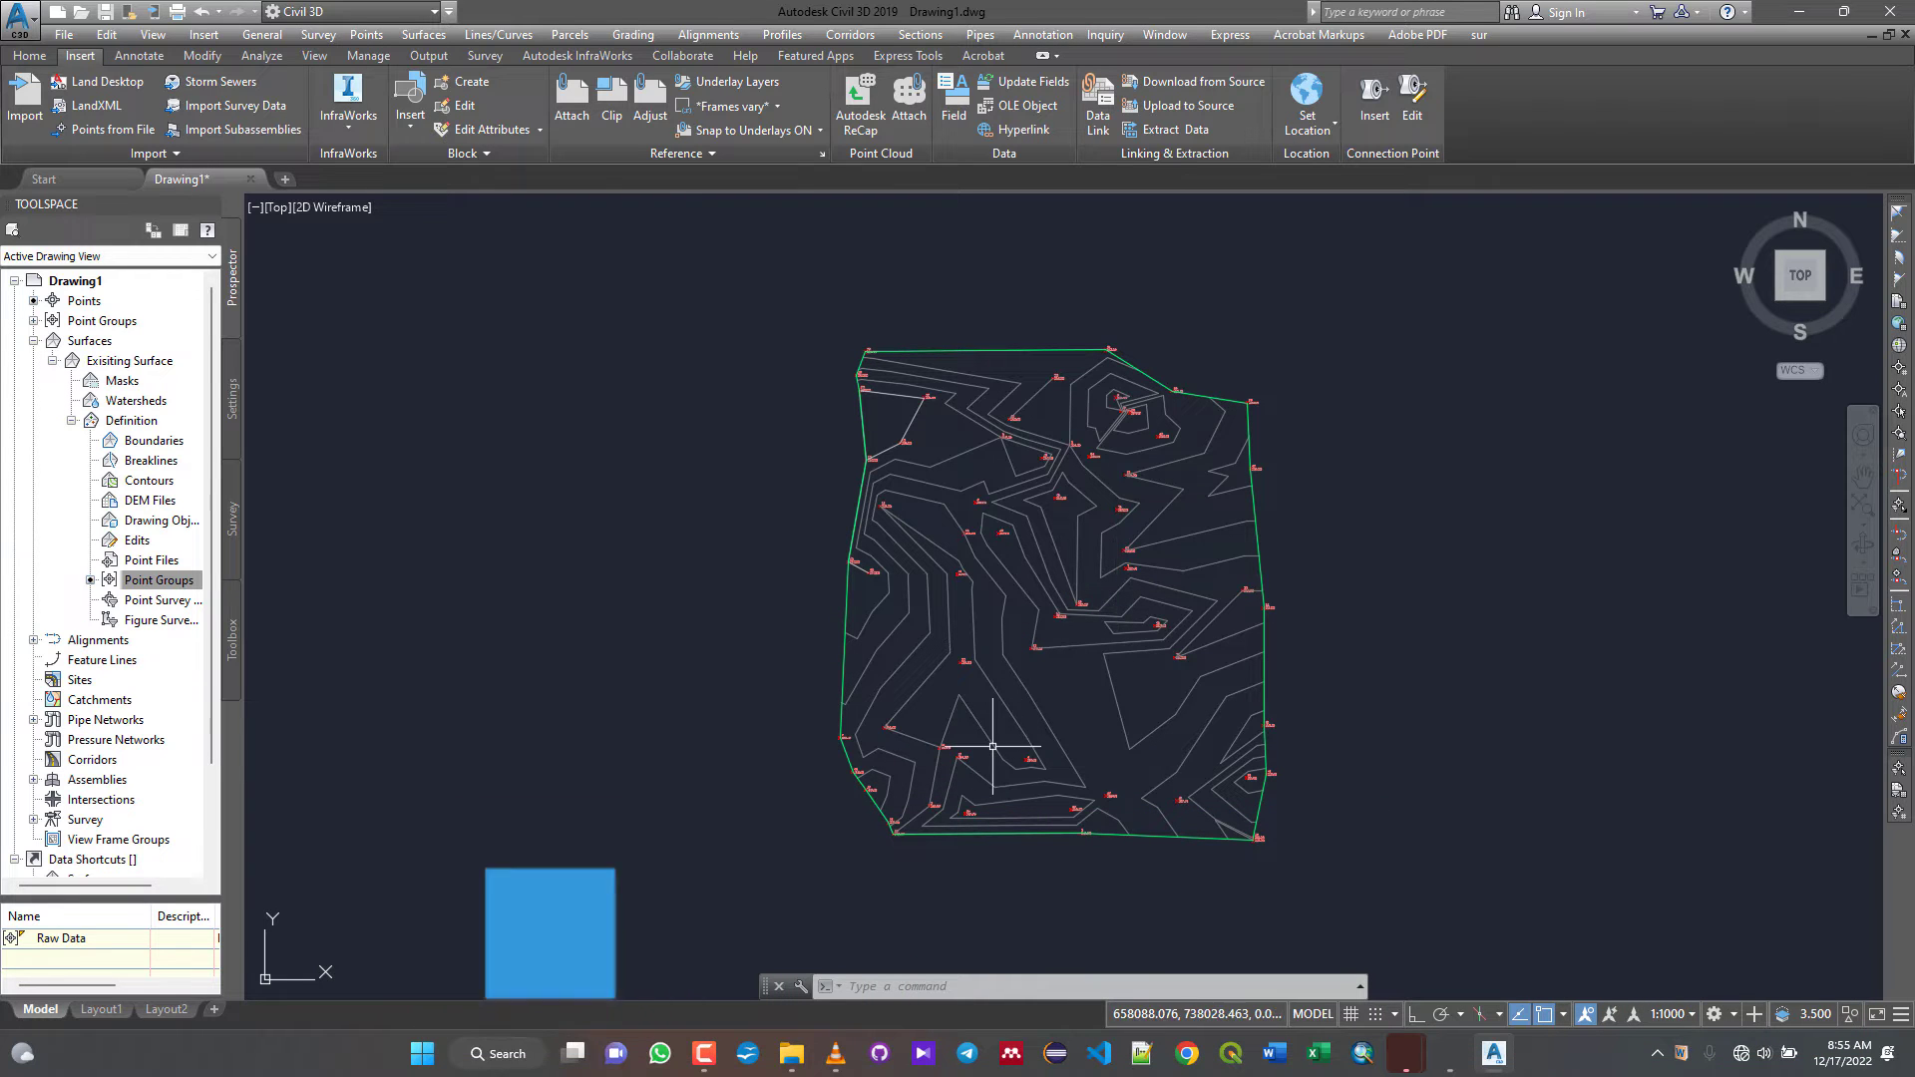
- Start a new centerline alignment with the alignment creation tools and name it Existing Road Alignment
scroll(933, 768, "up", 2)
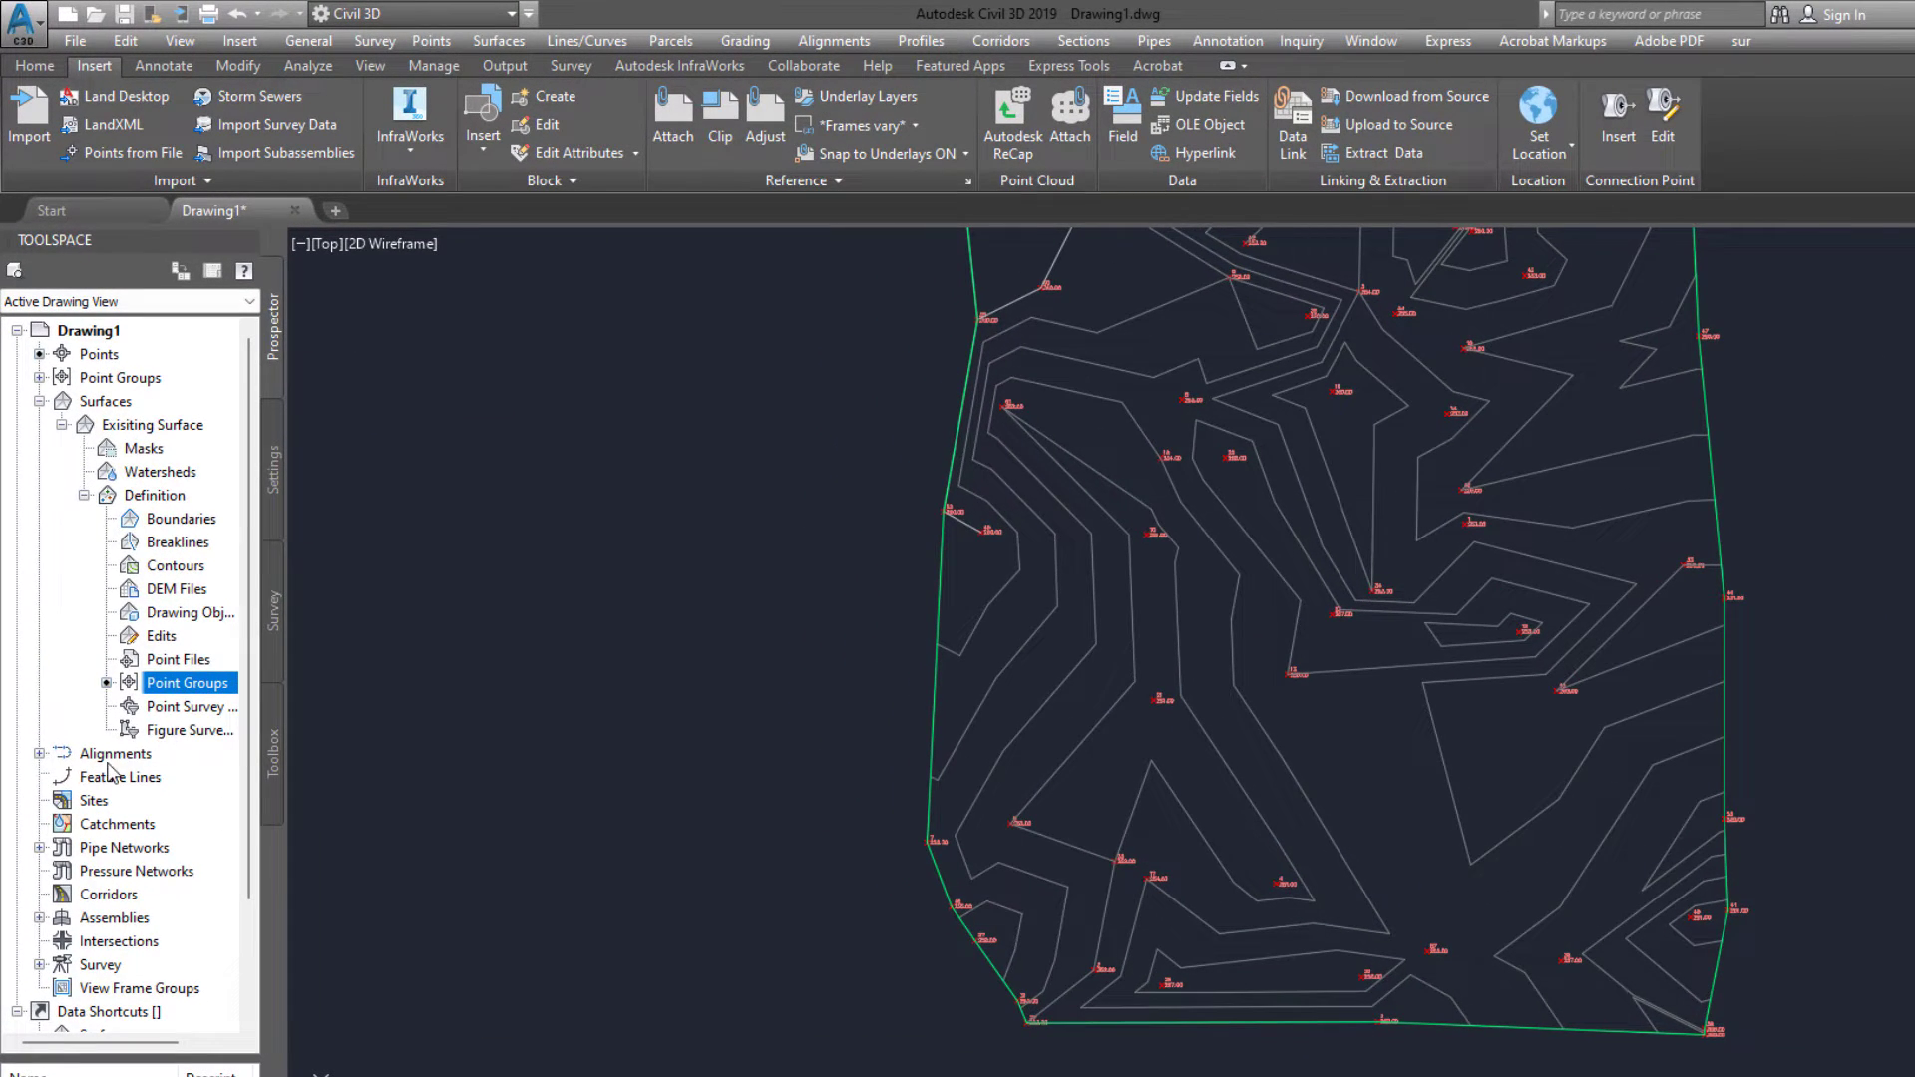
left_click(35, 66)
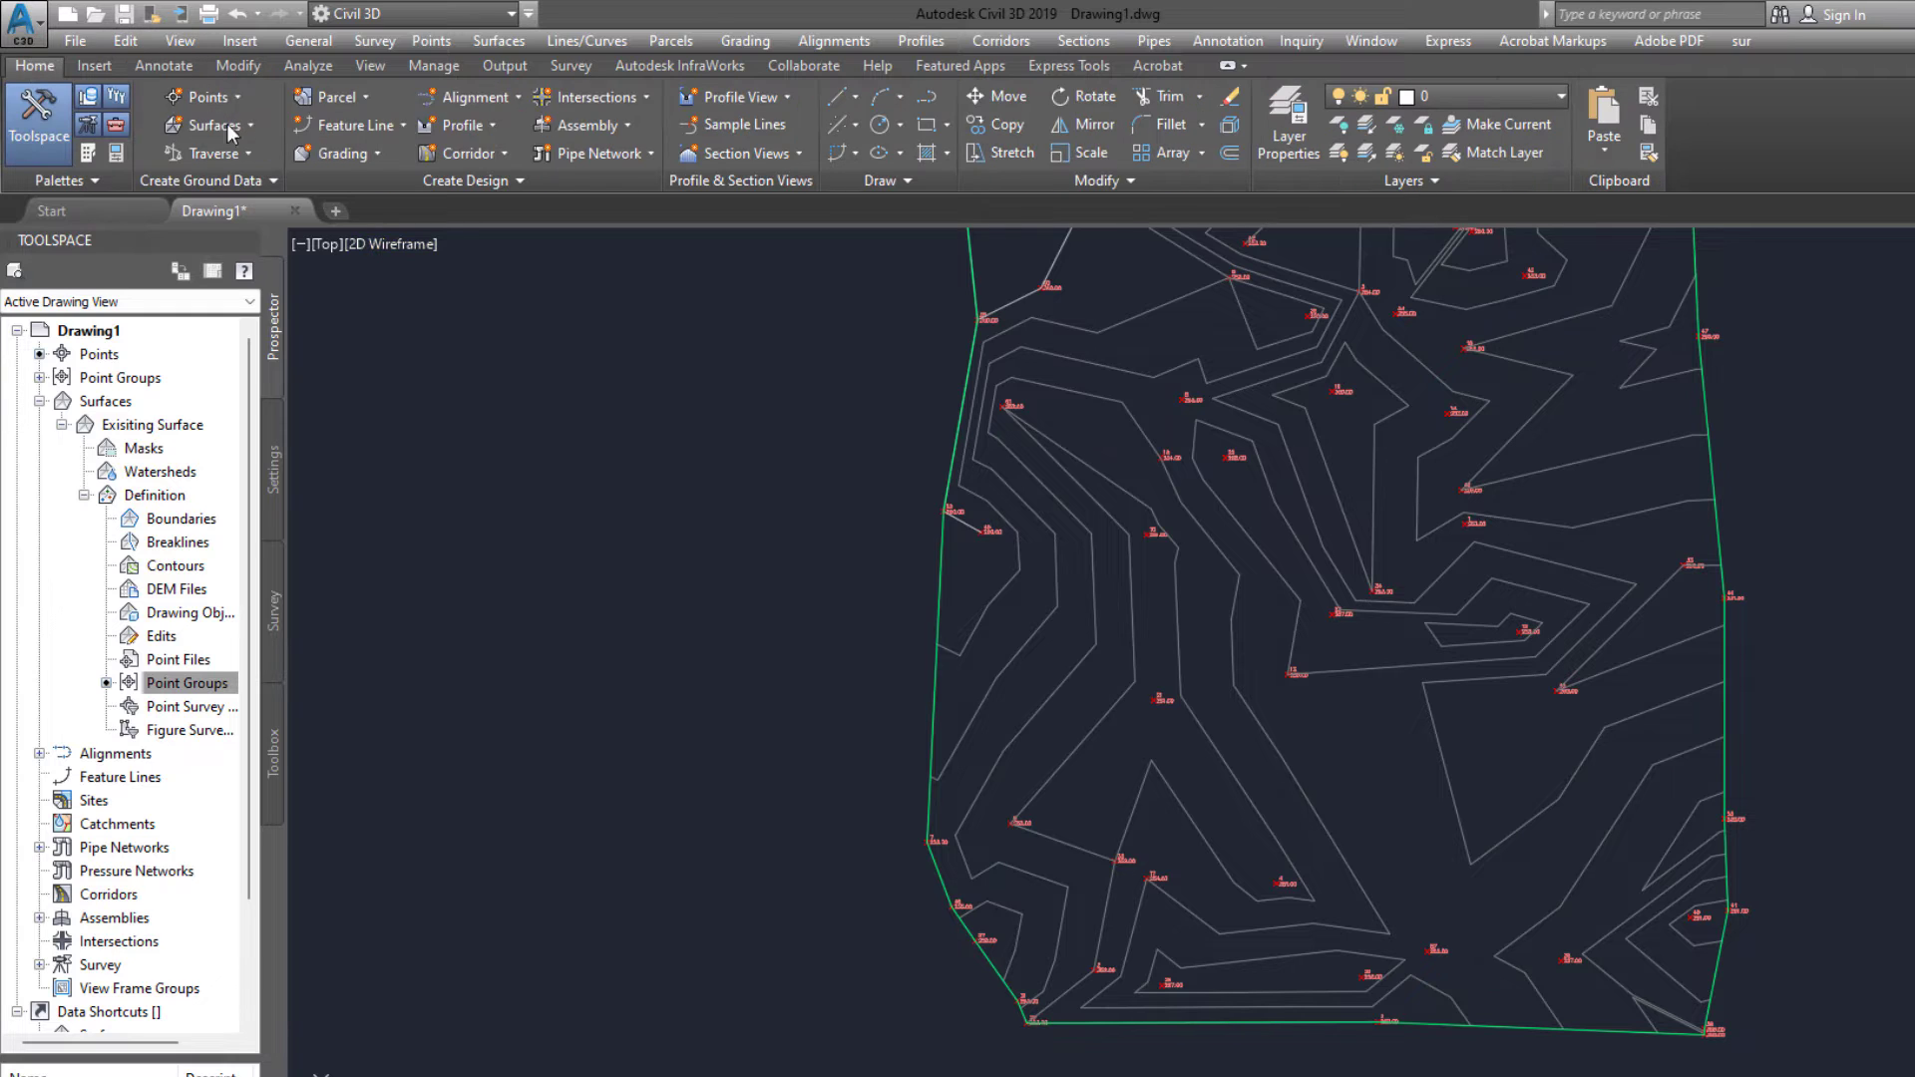
left_click(473, 96)
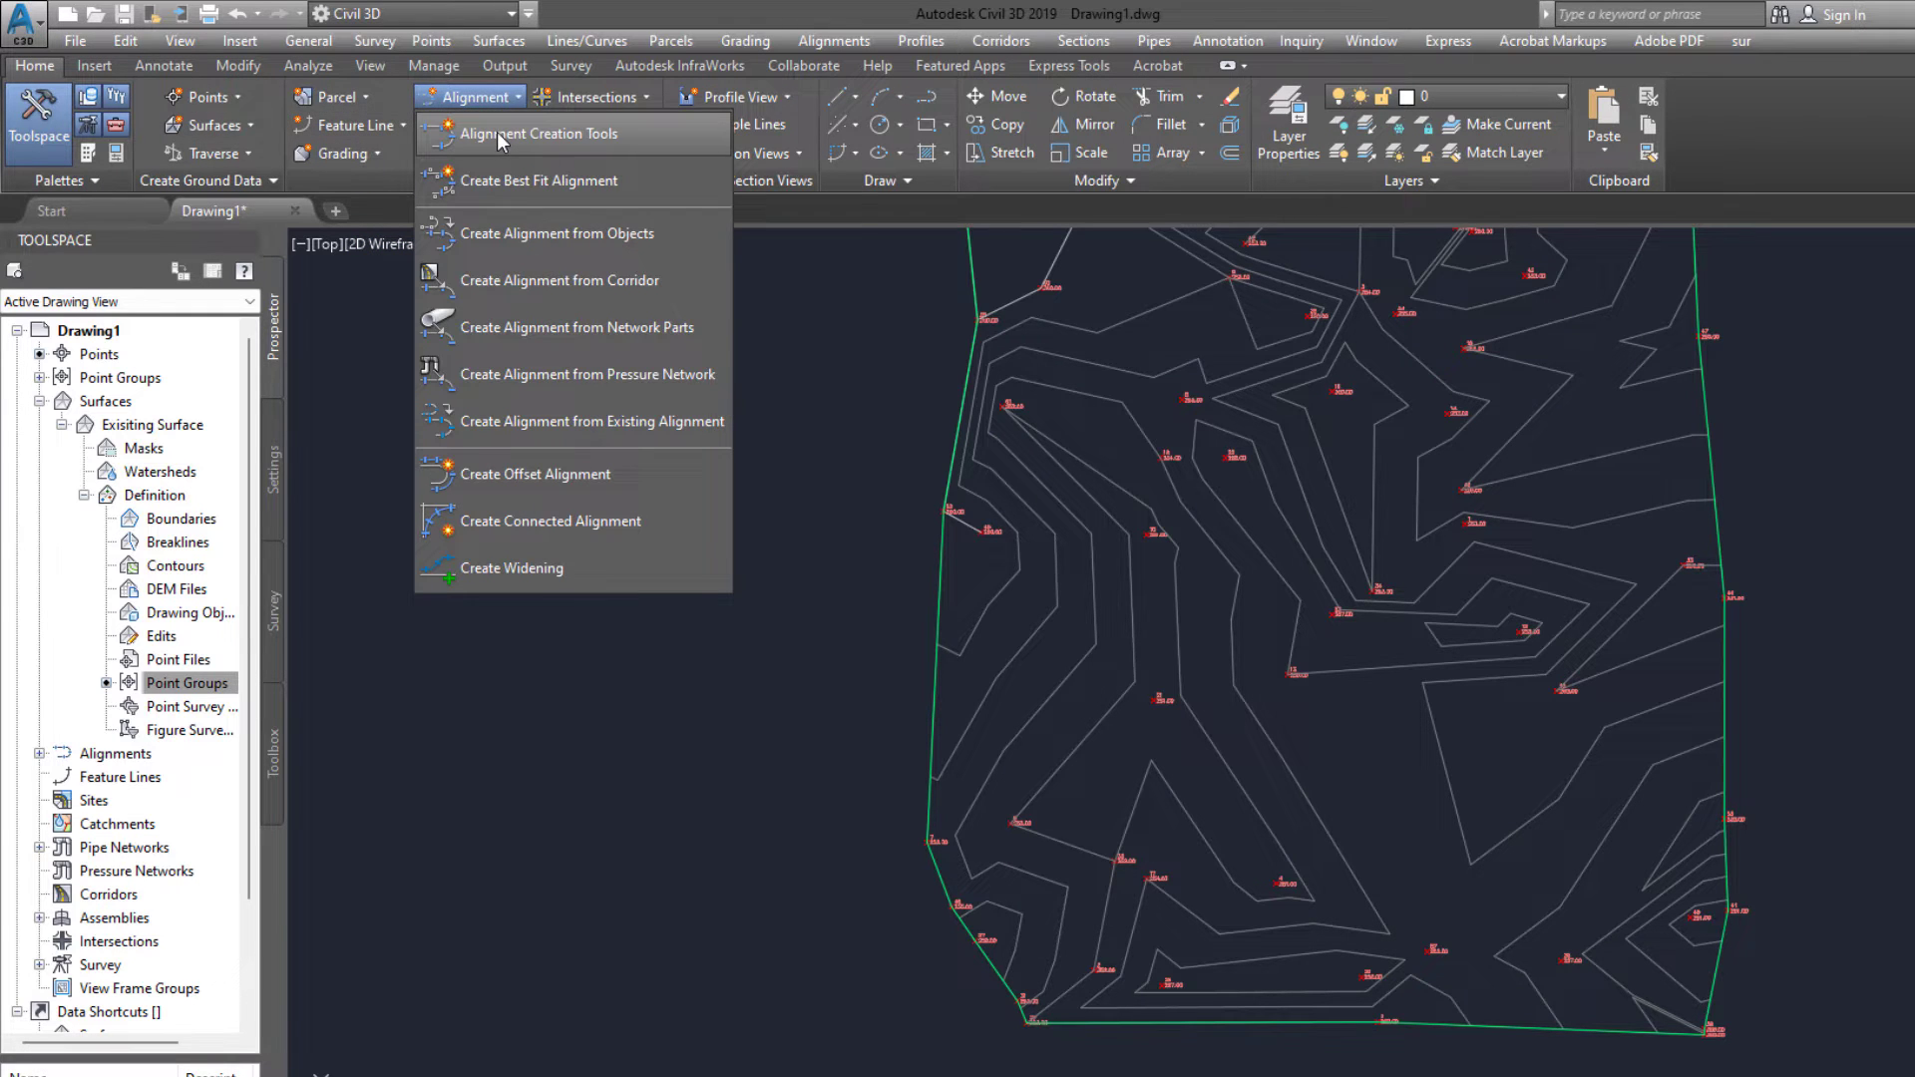
left_click(497, 134)
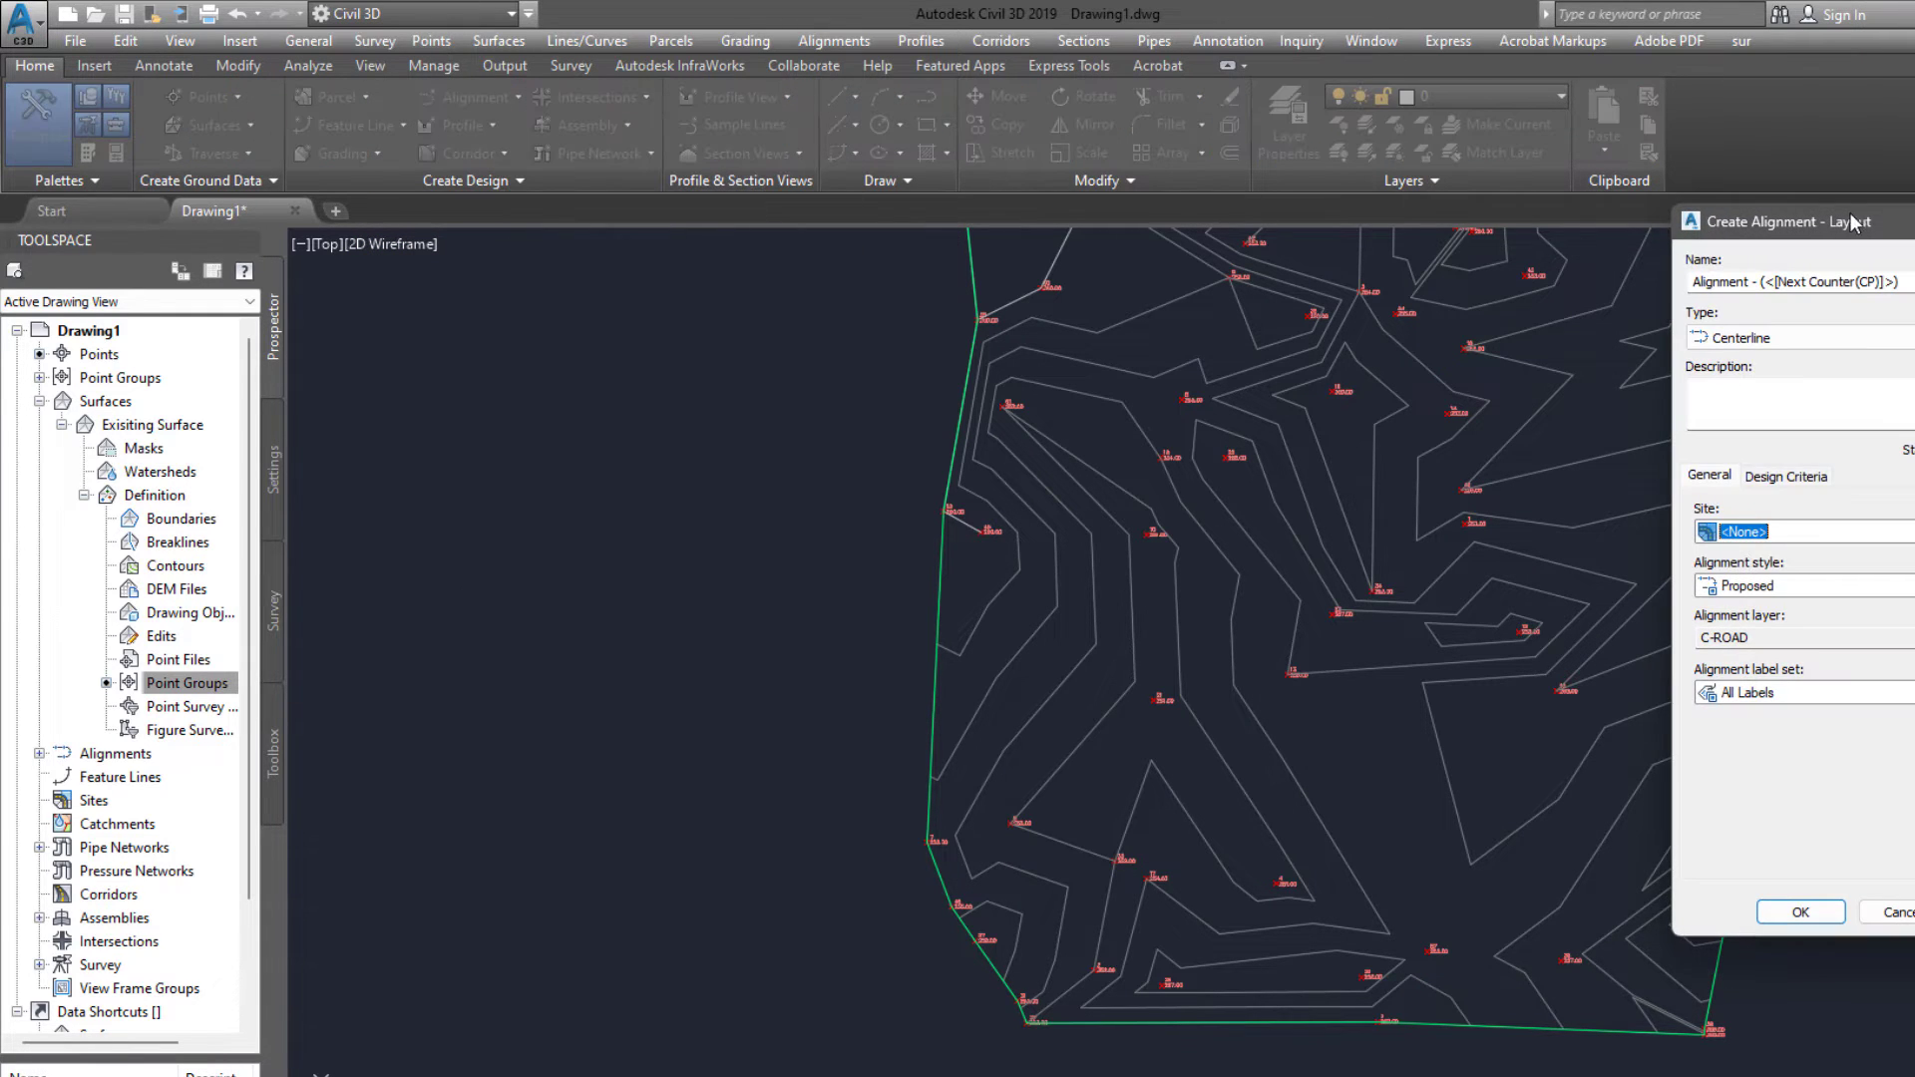
mouse_move(1820, 238)
left_mouse_down()
mouse_move(415, 317)
mouse_move(381, 345)
left_mouse_up()
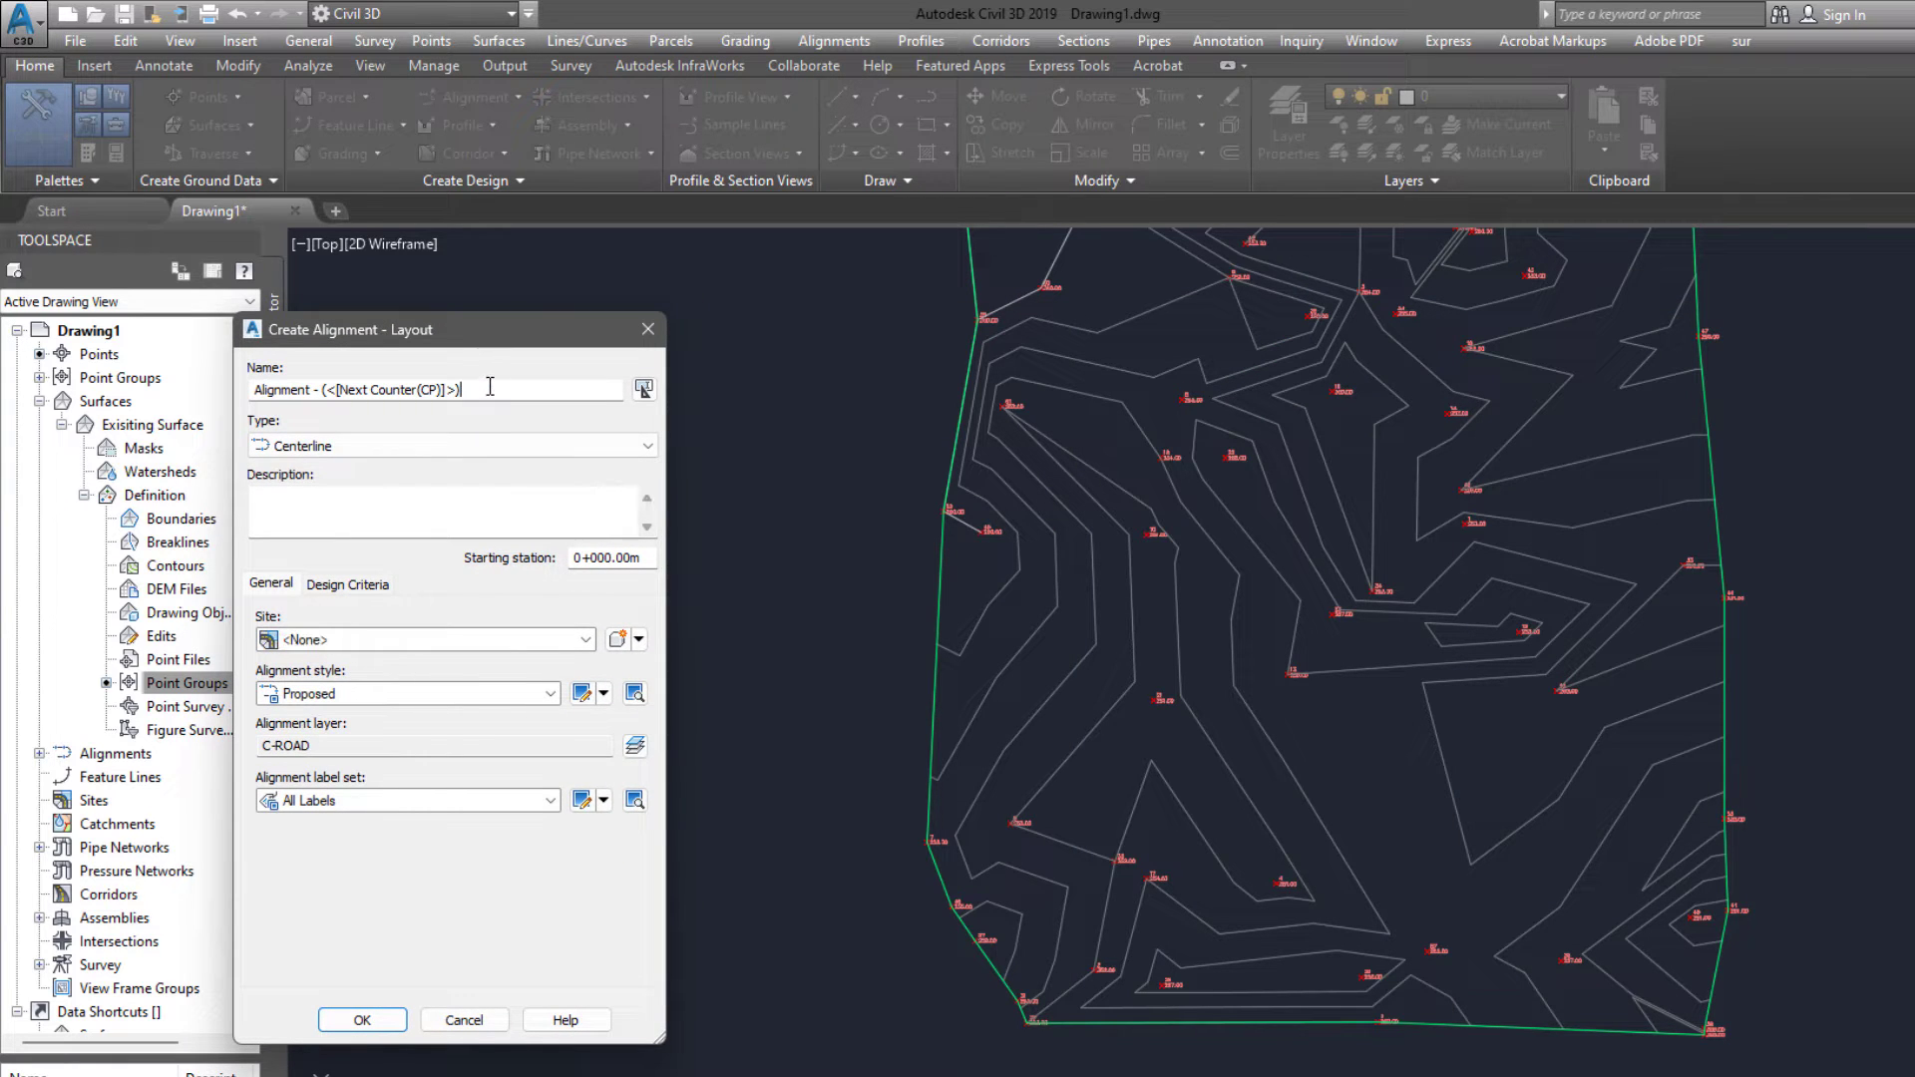
left_click_drag(490, 387, 157, 371)
type("Existing Road Alignment")
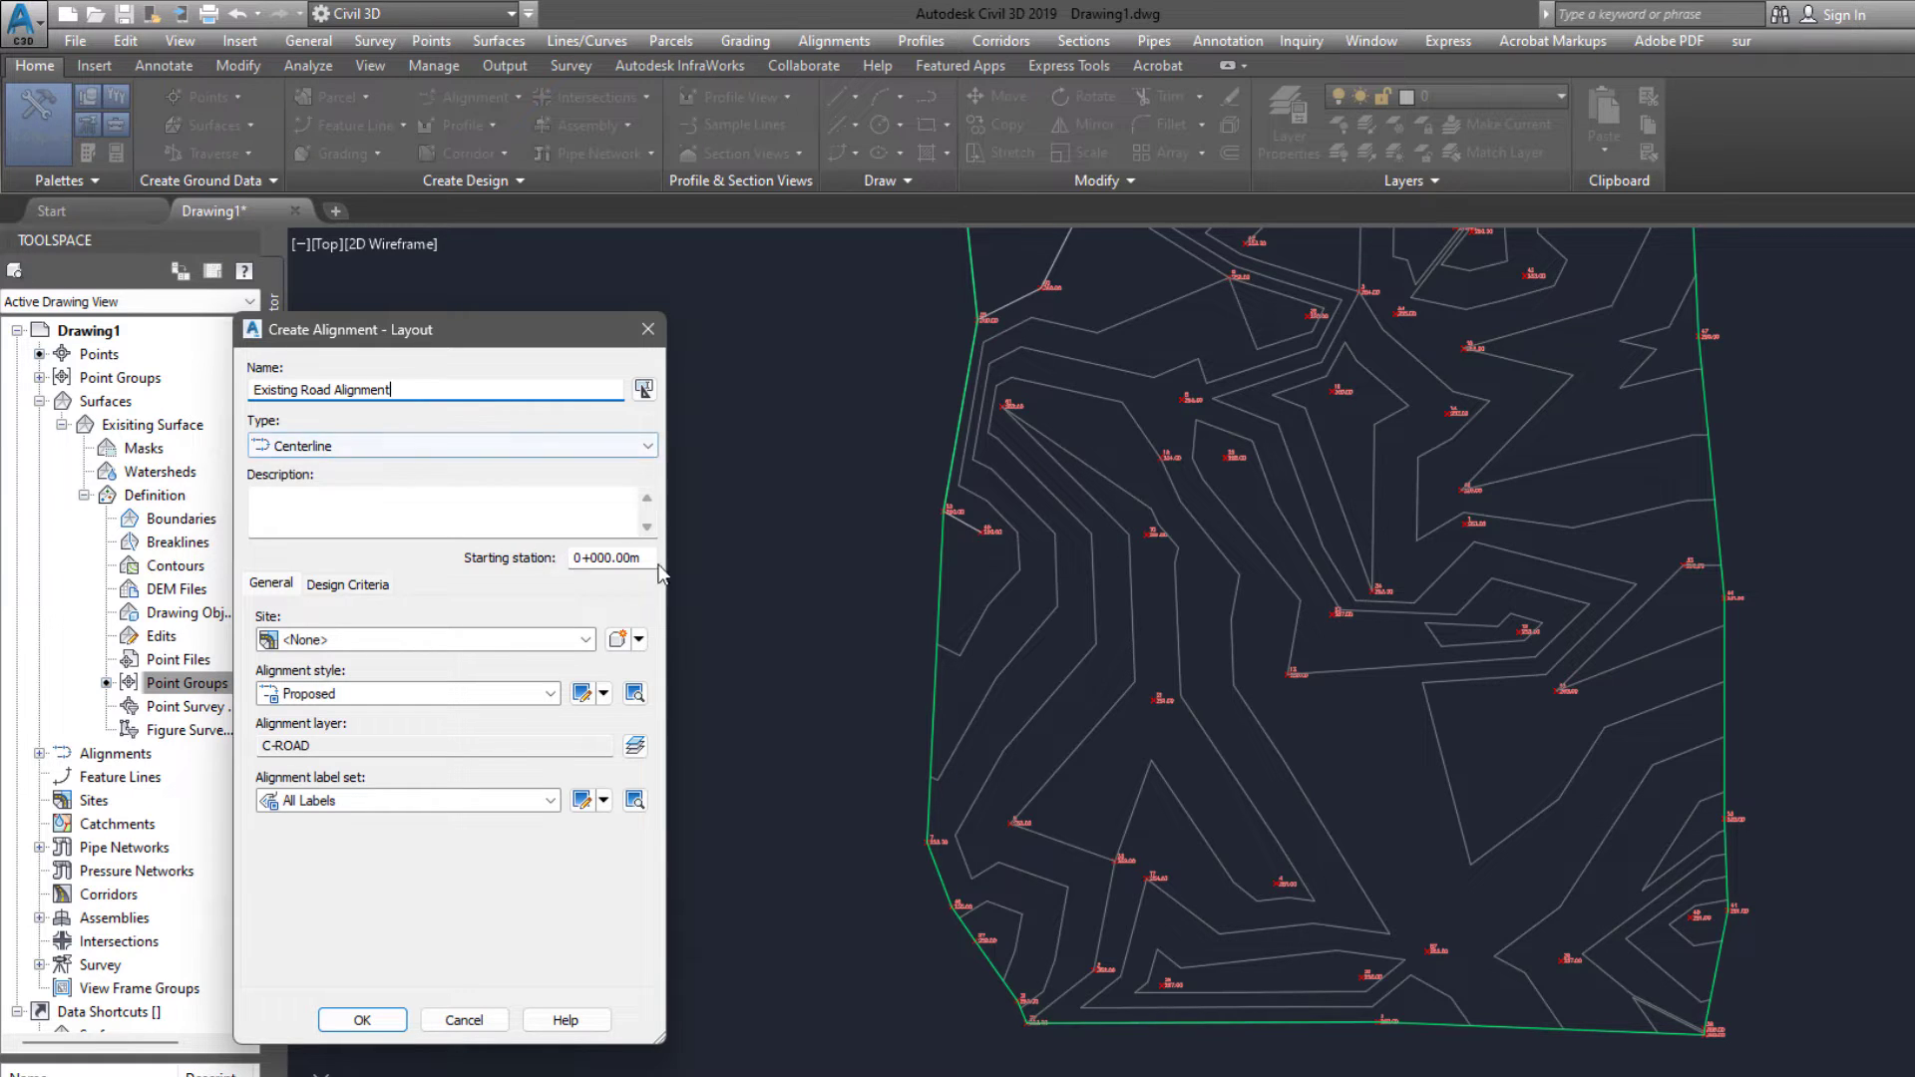
- Set the alignment style to Existing and the label set to Major and Minor only, and accept the alignment settings
left_click(451, 704)
left_click(344, 740)
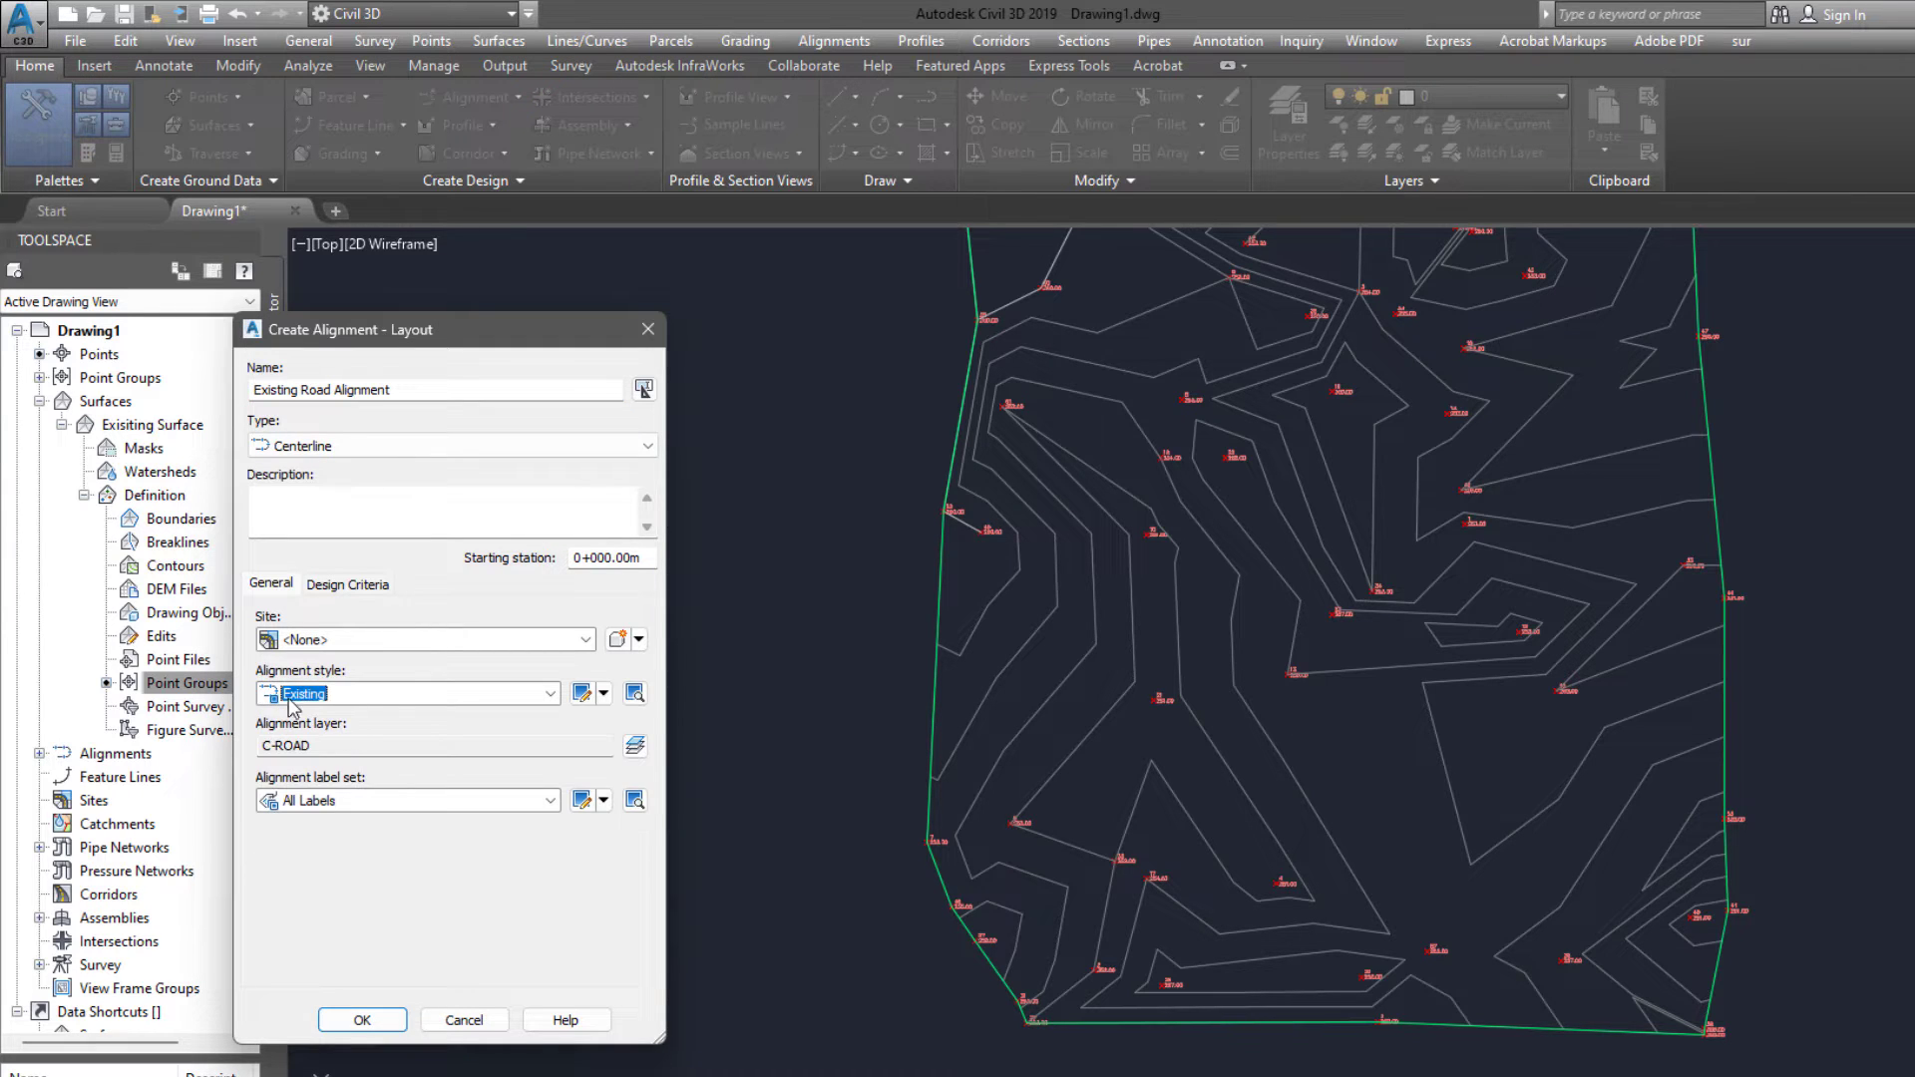
left_click(394, 804)
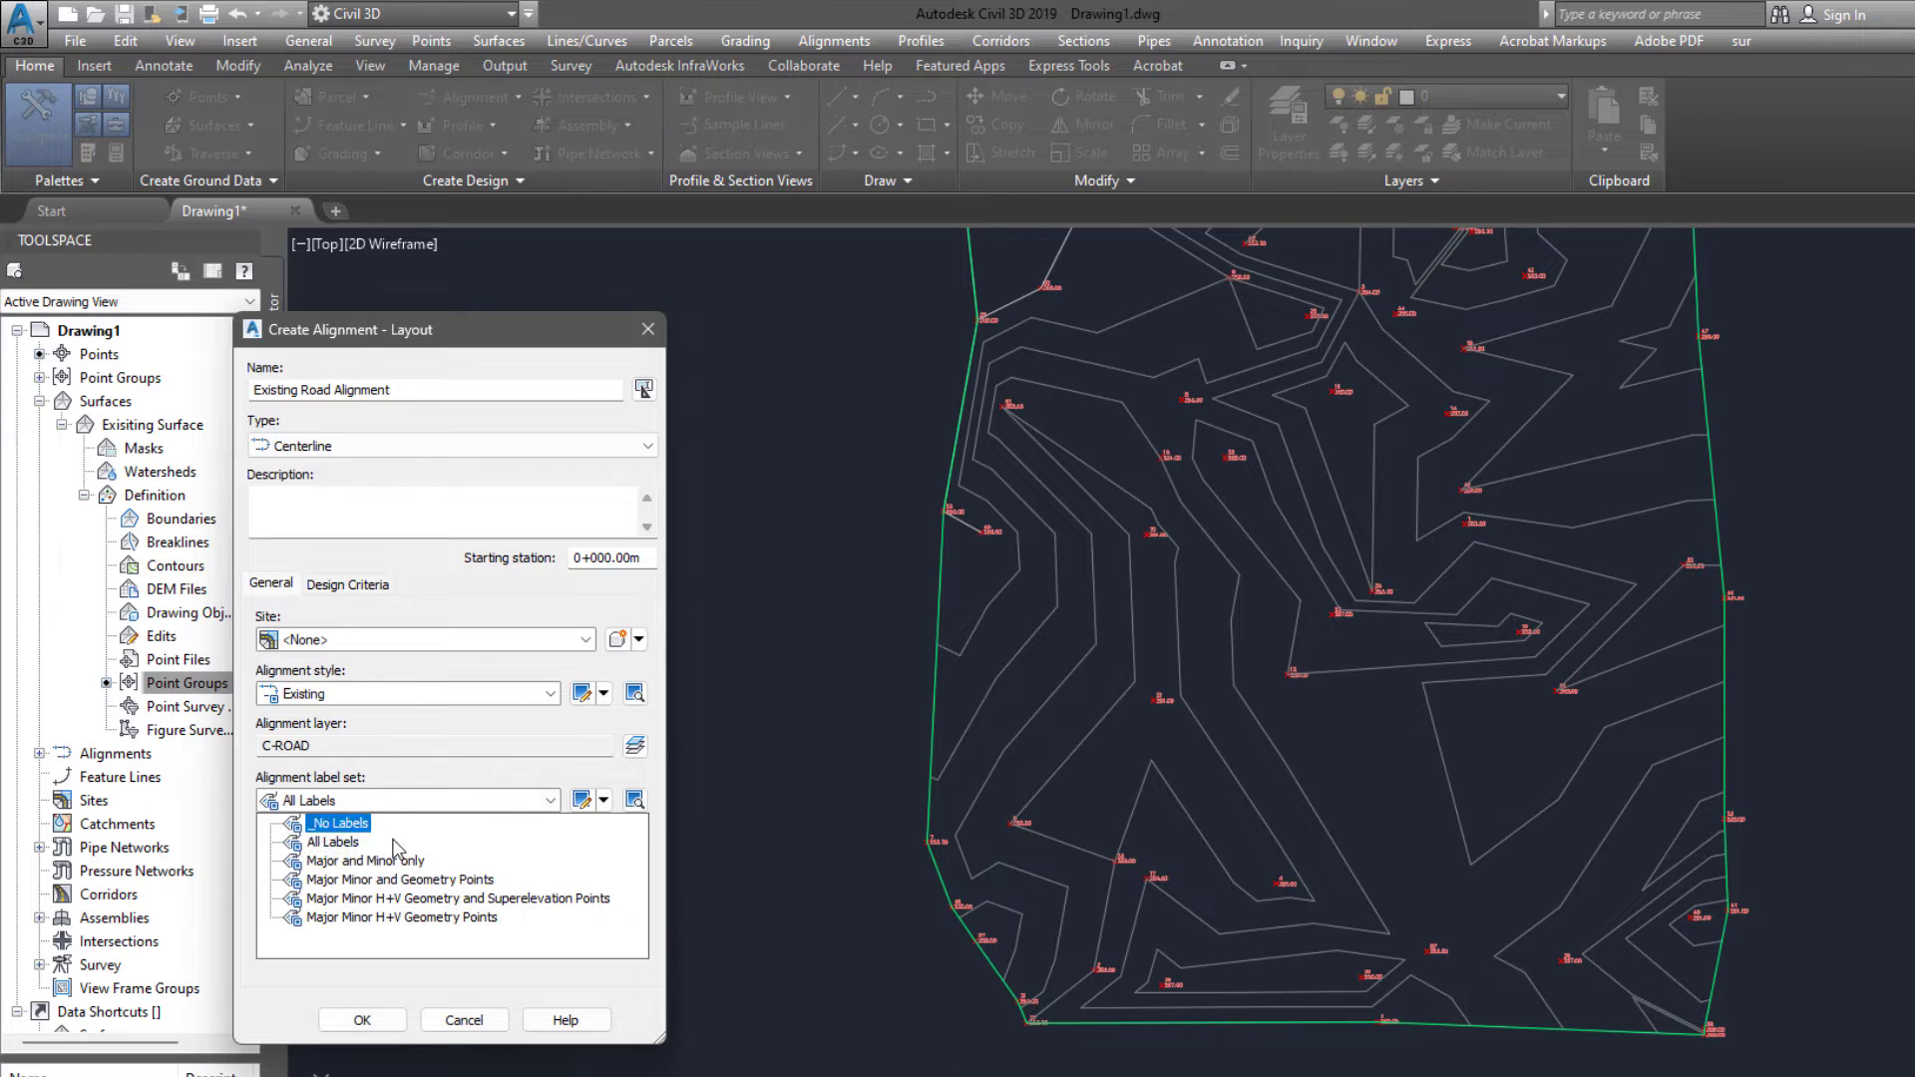
left_click(365, 861)
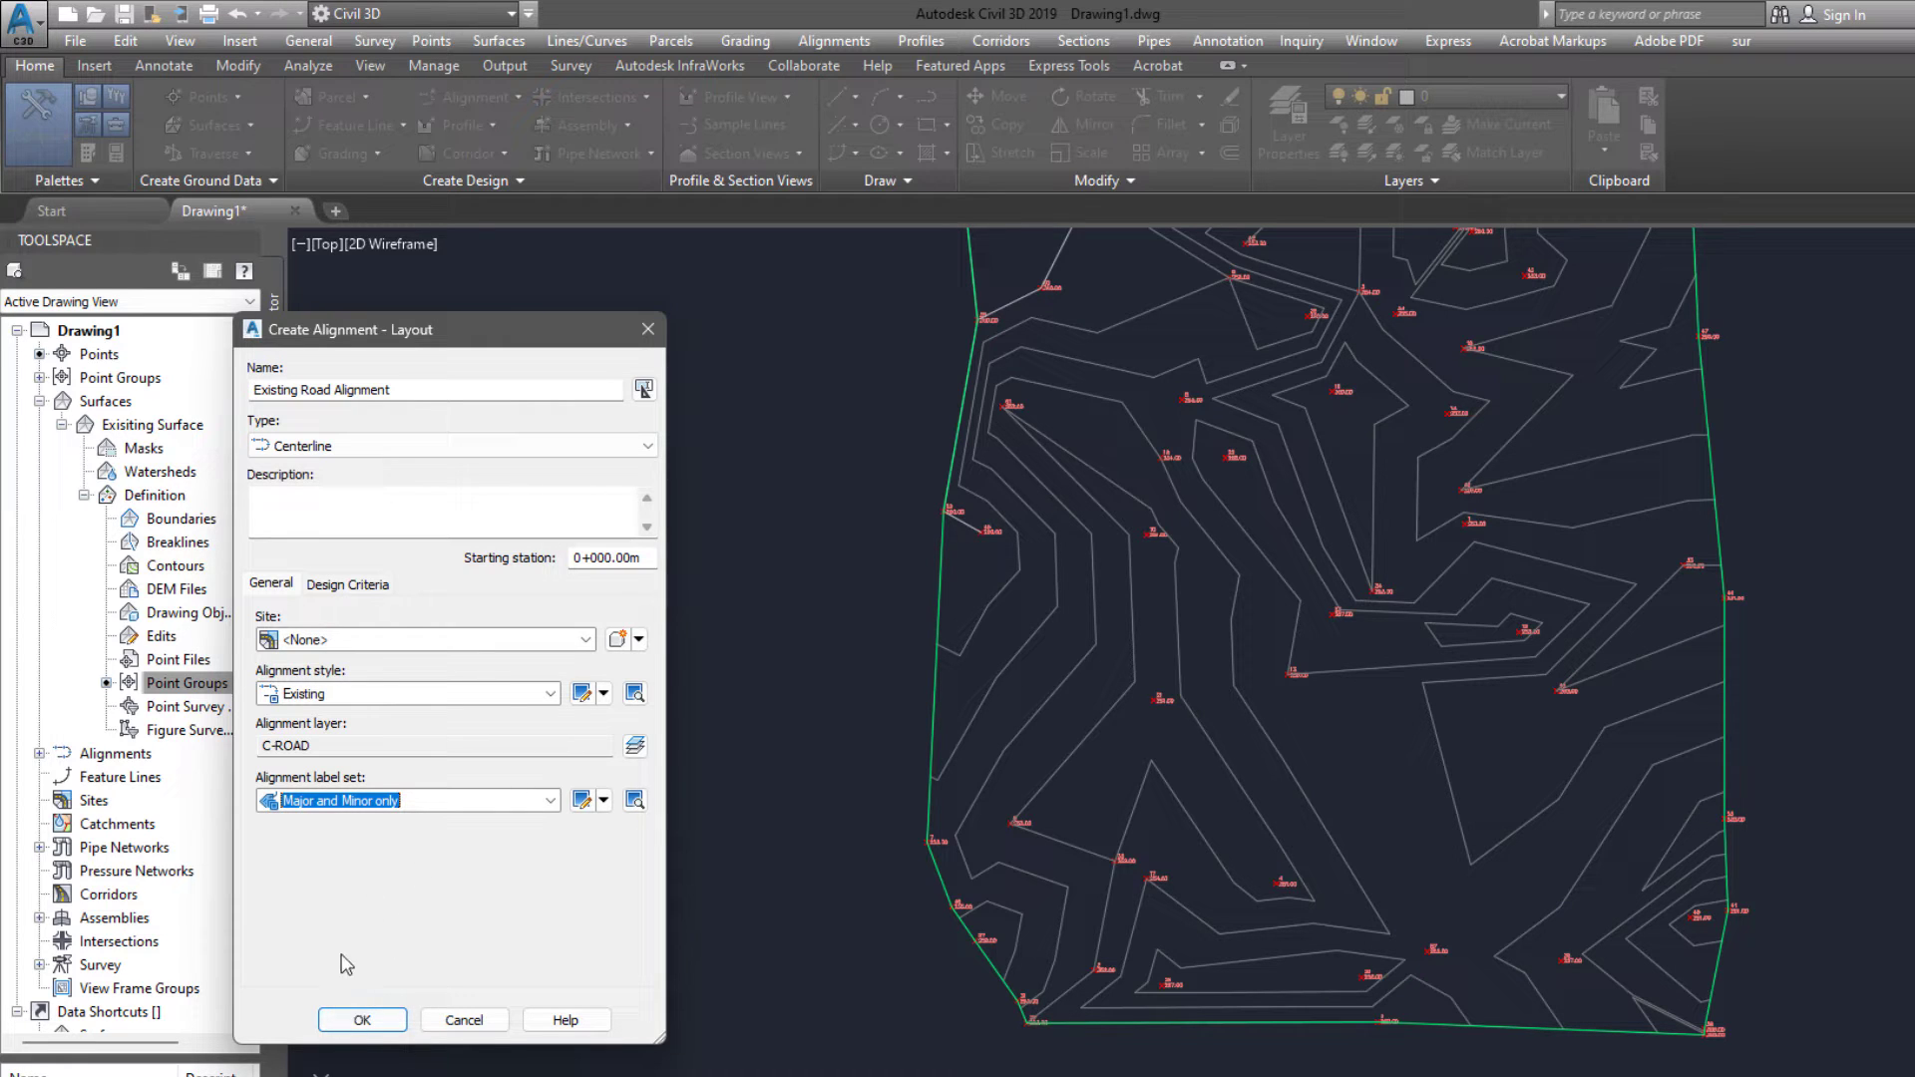
left_click(362, 1020)
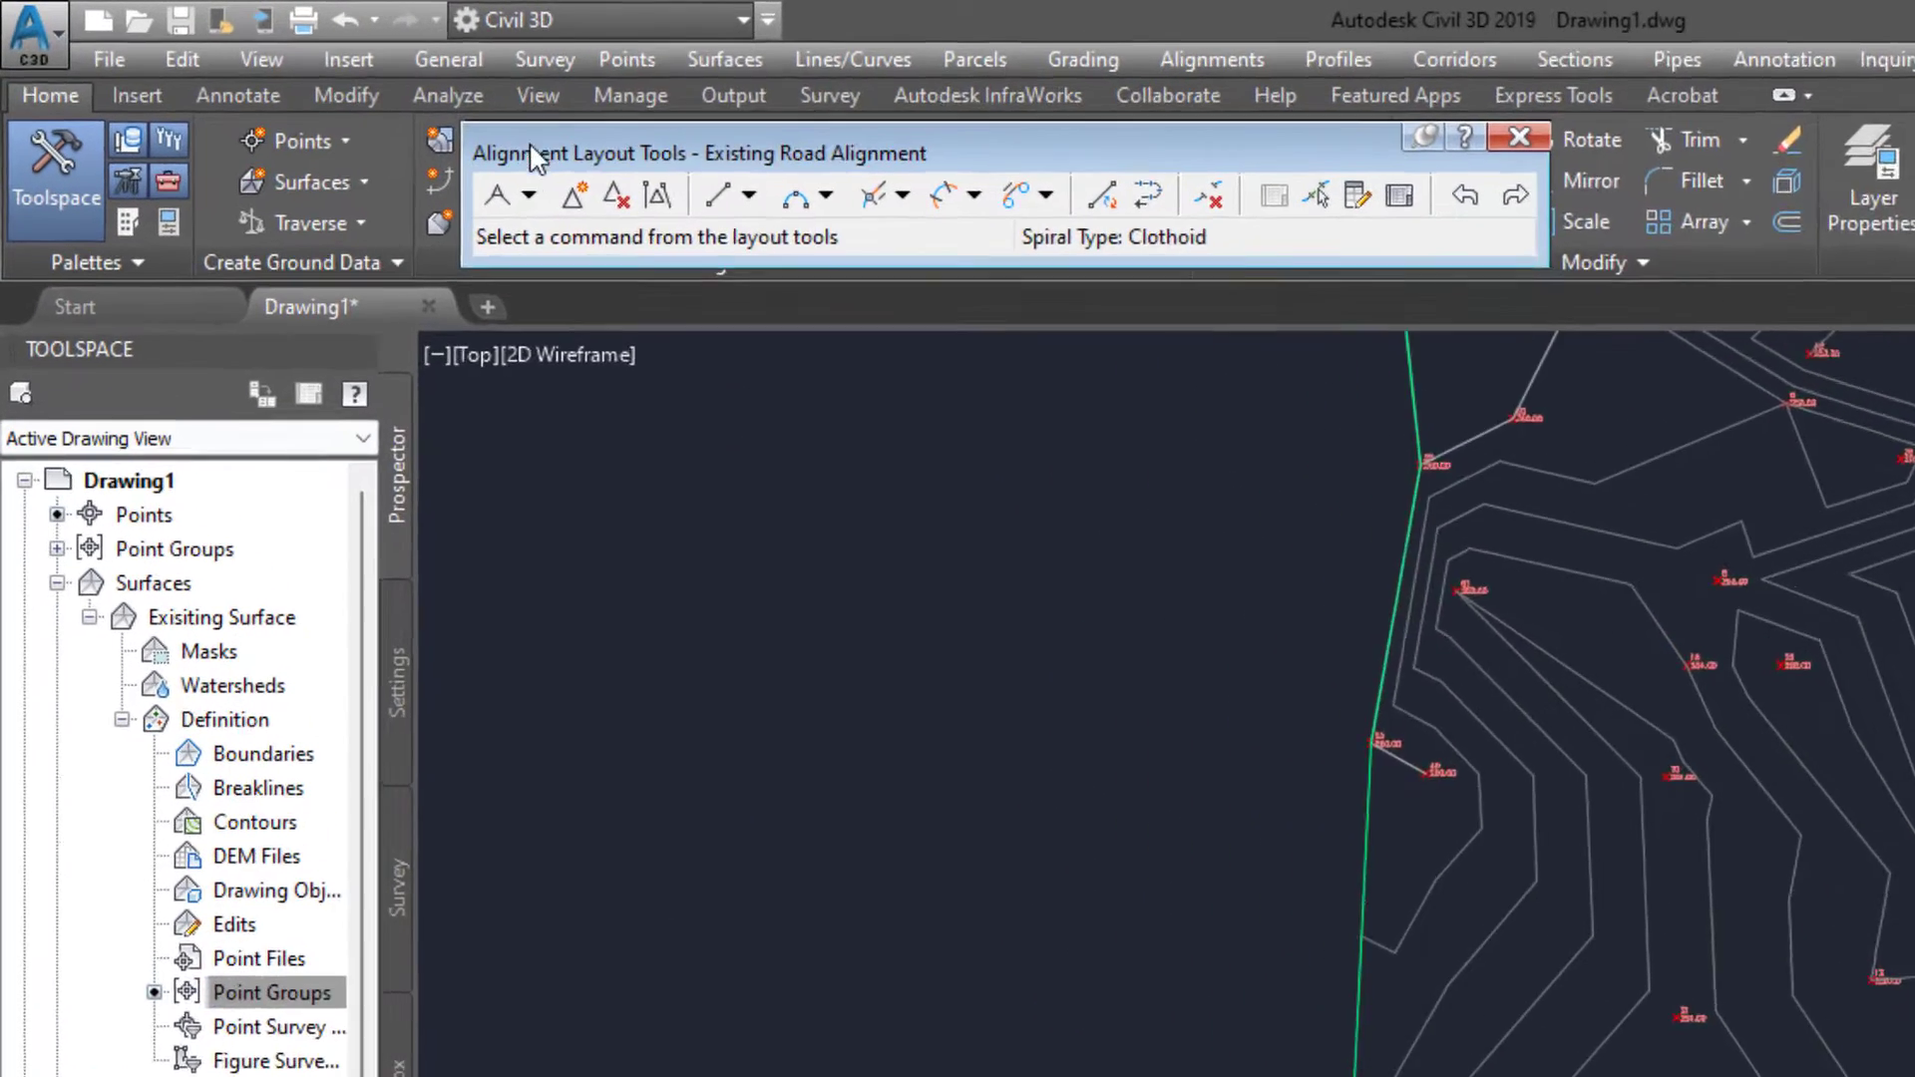
- Lay out the alignment as tangents with curves through three points from the surface's southwest part to its northeast part, and close the layout tools
left_click(529, 194)
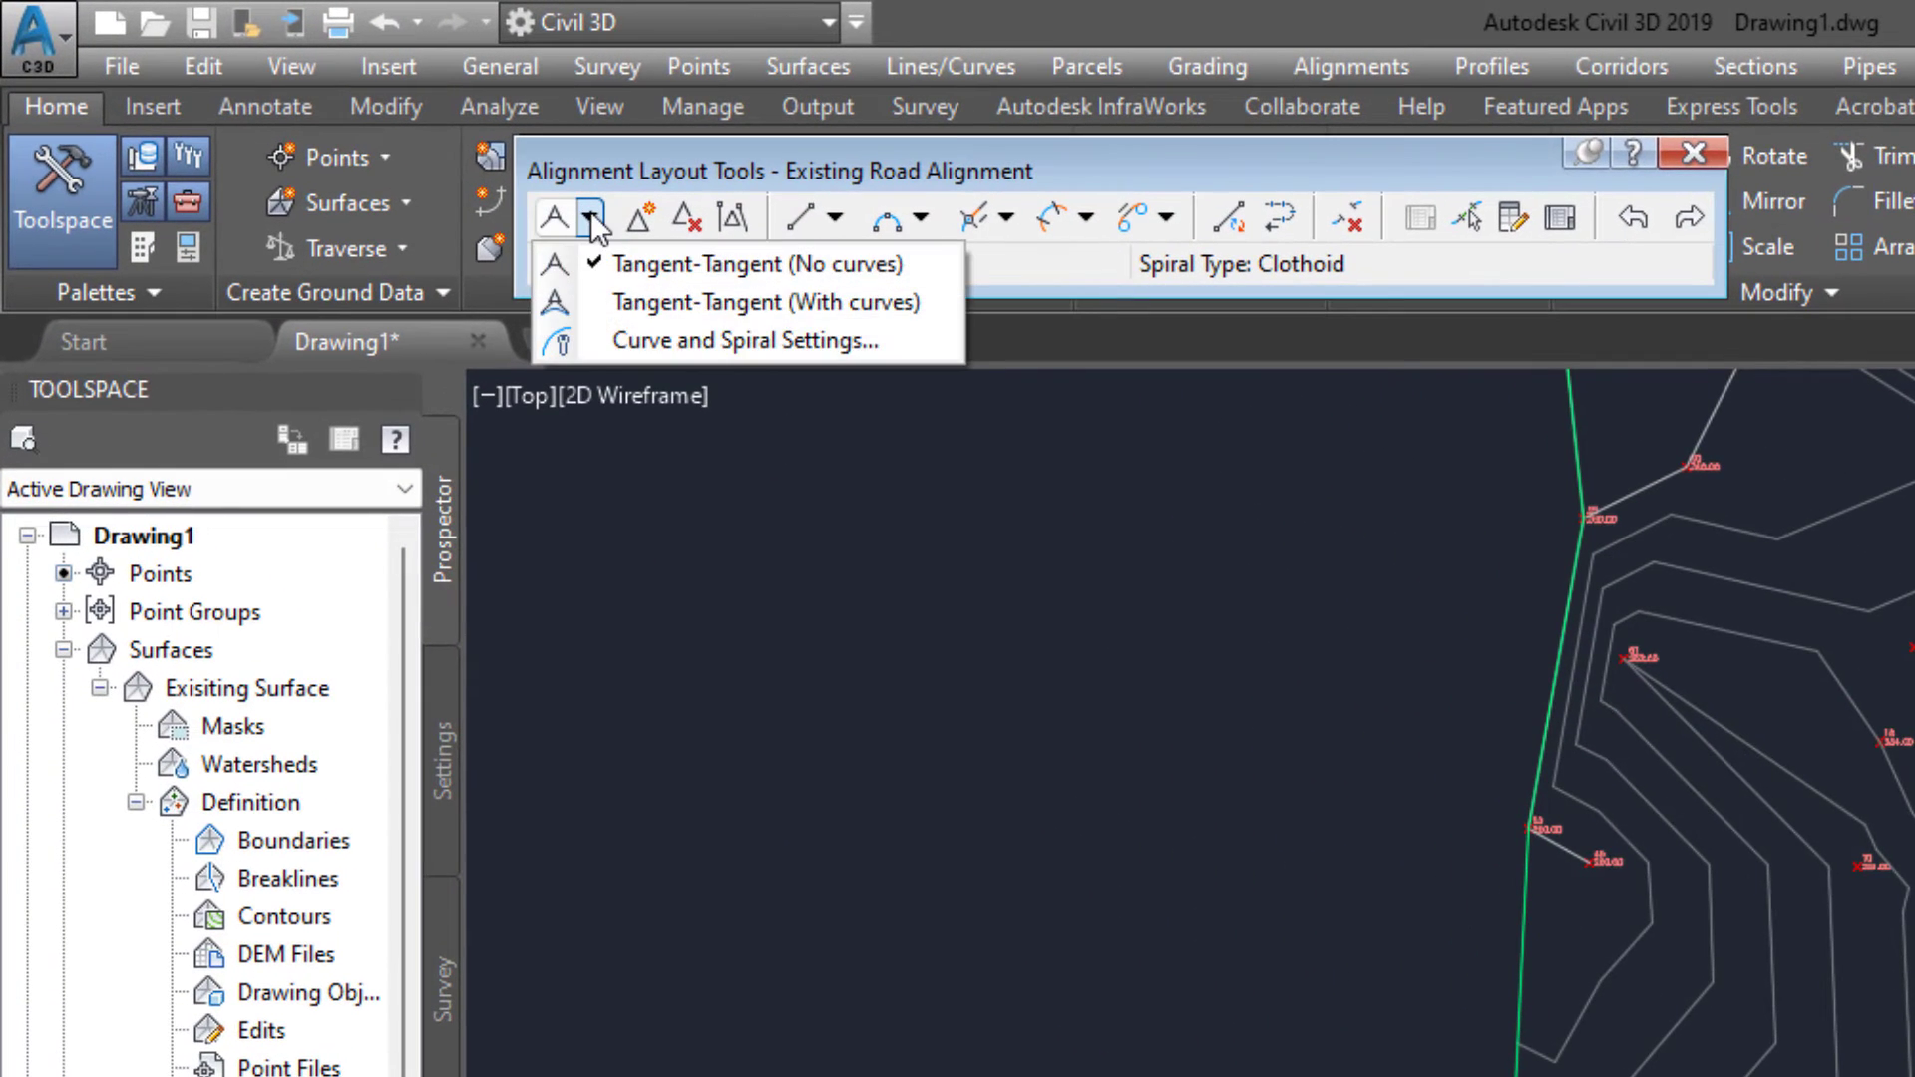
left_click(714, 300)
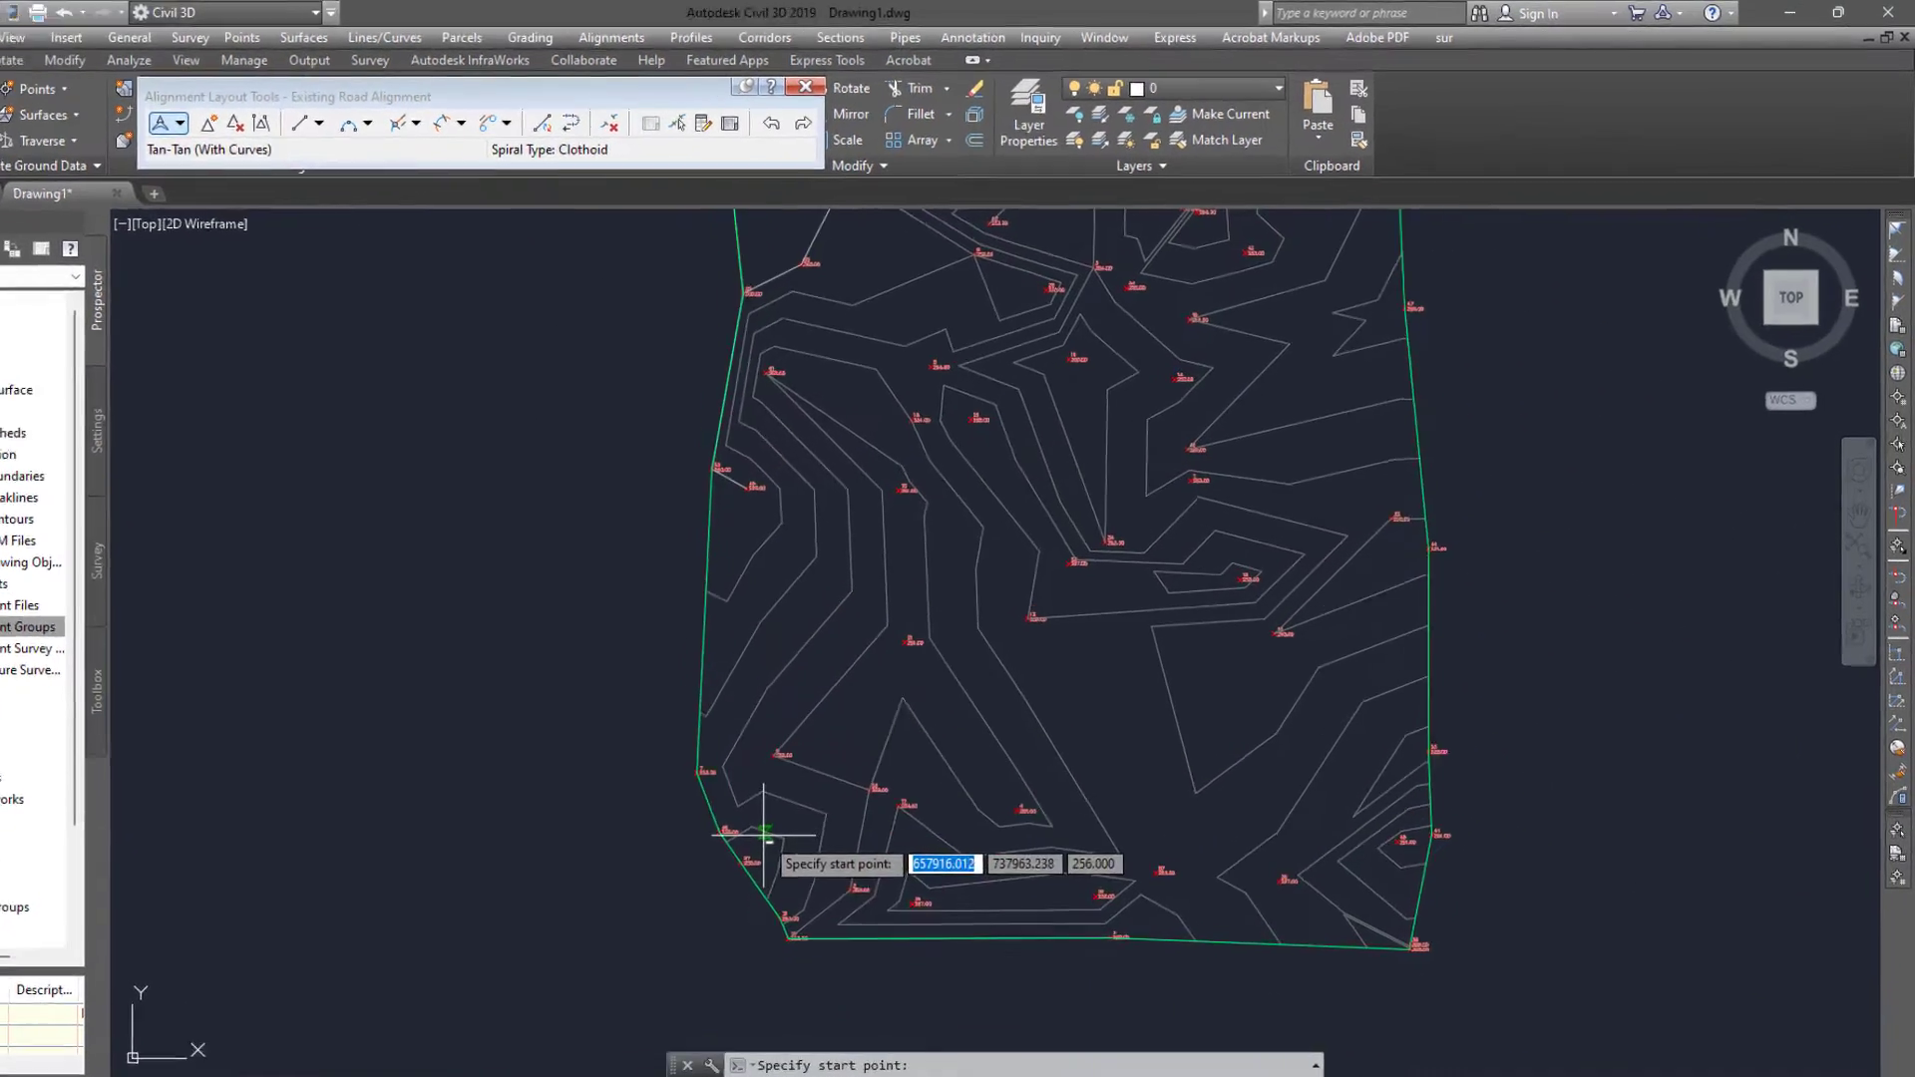
left_click(626, 935)
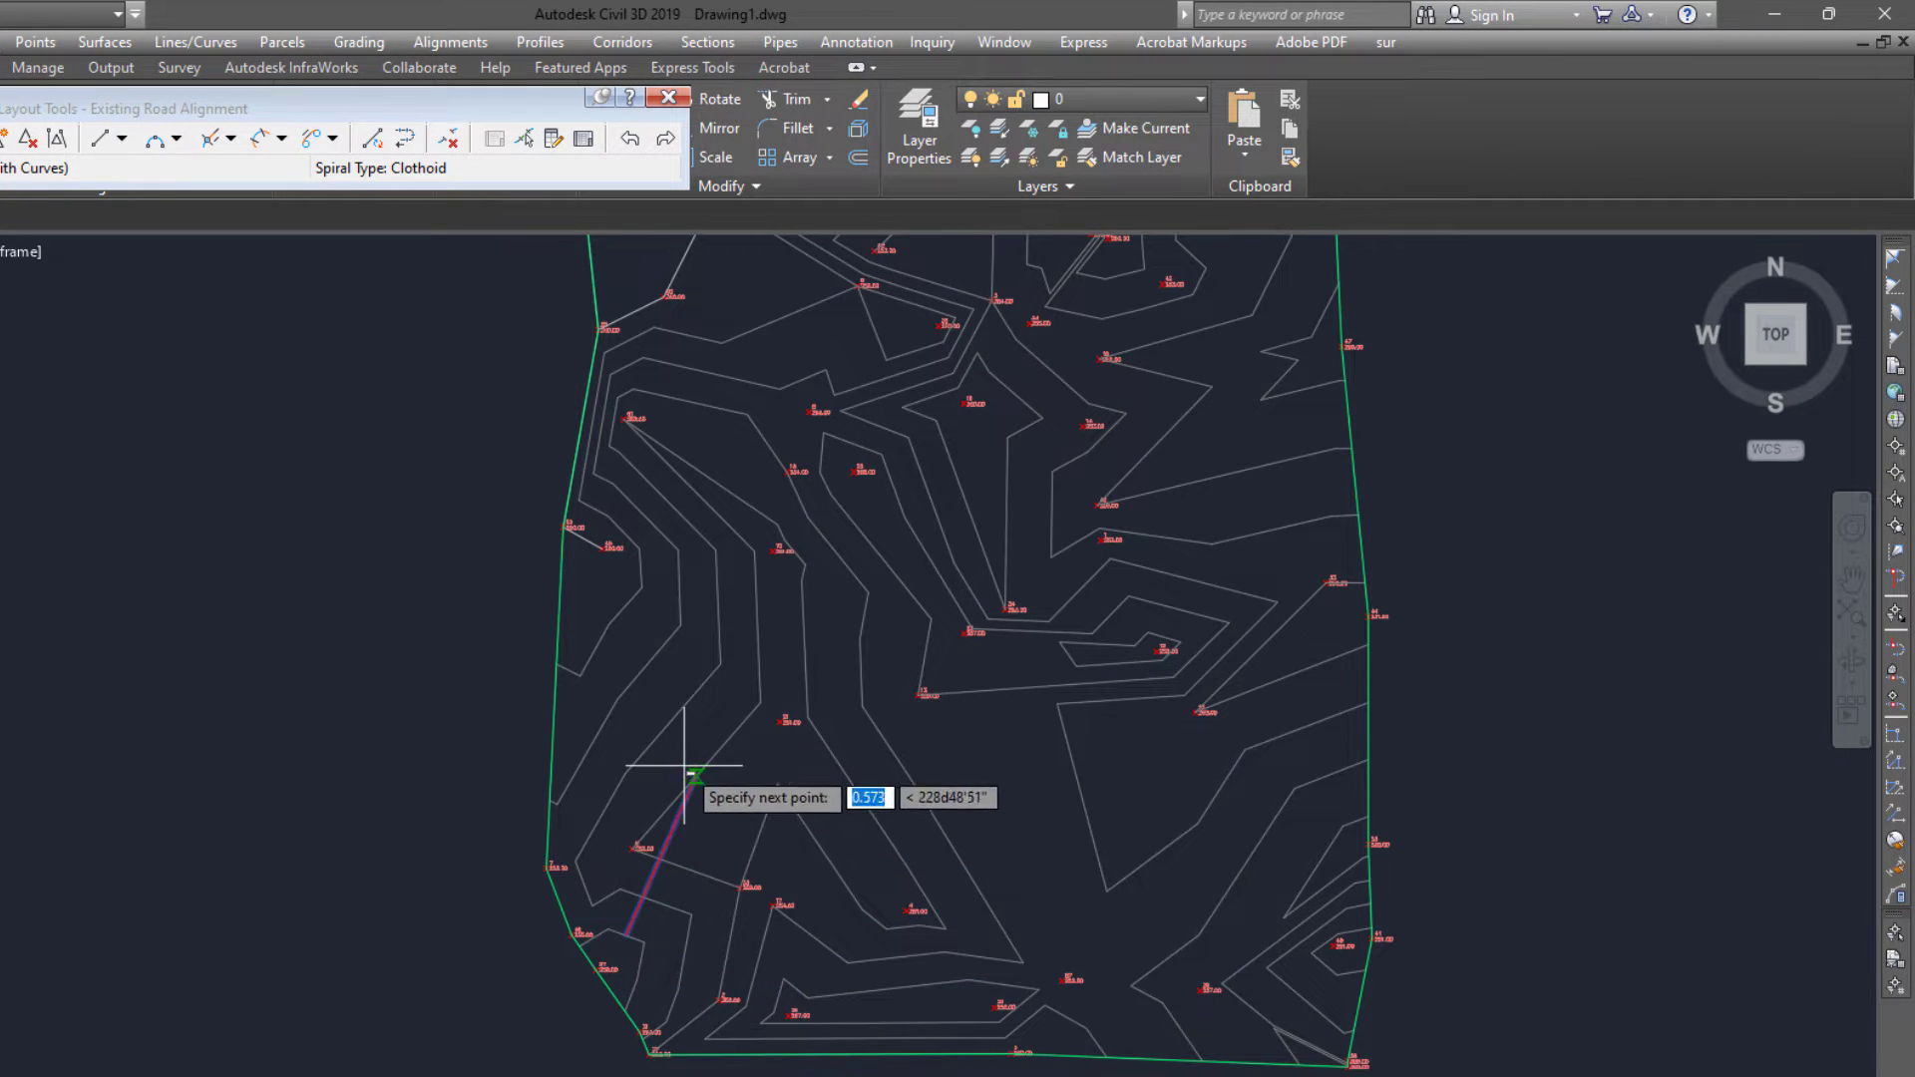
left_click(823, 606)
left_click(1073, 482)
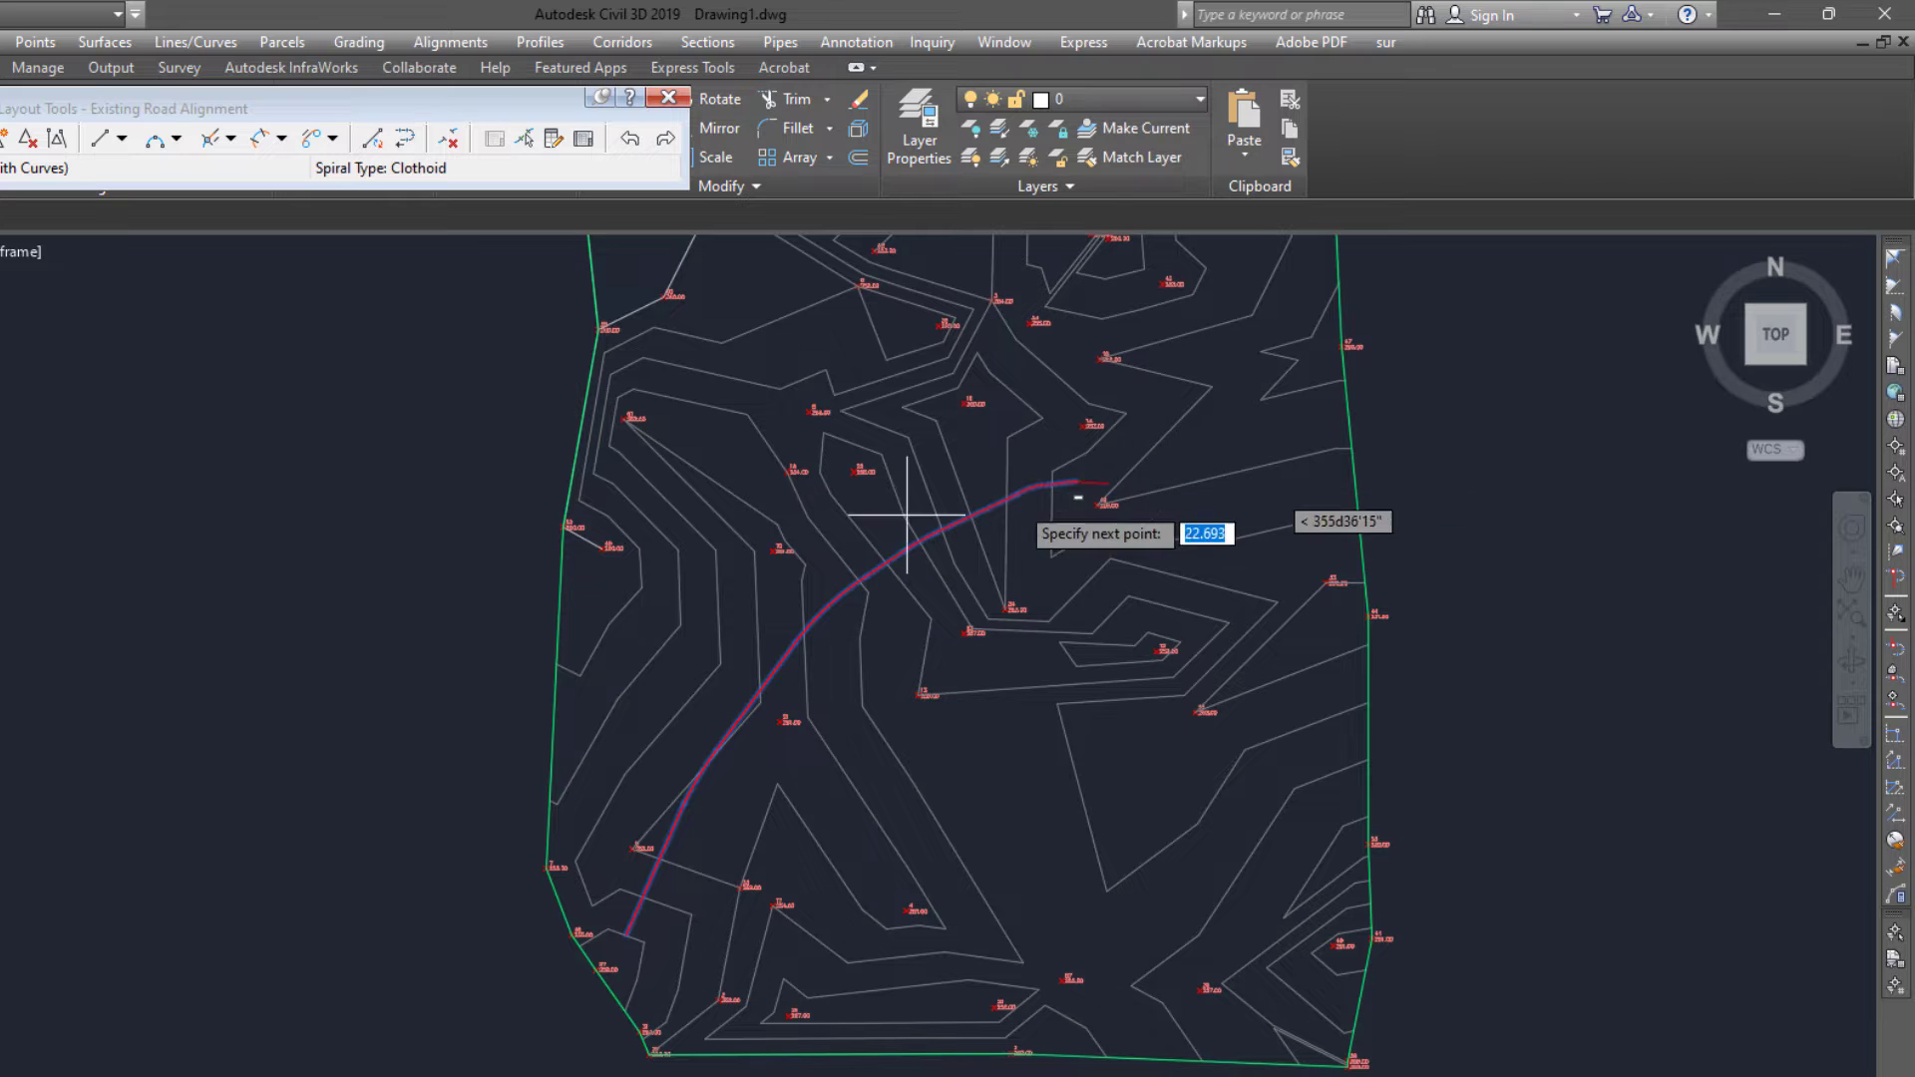
key("Return")
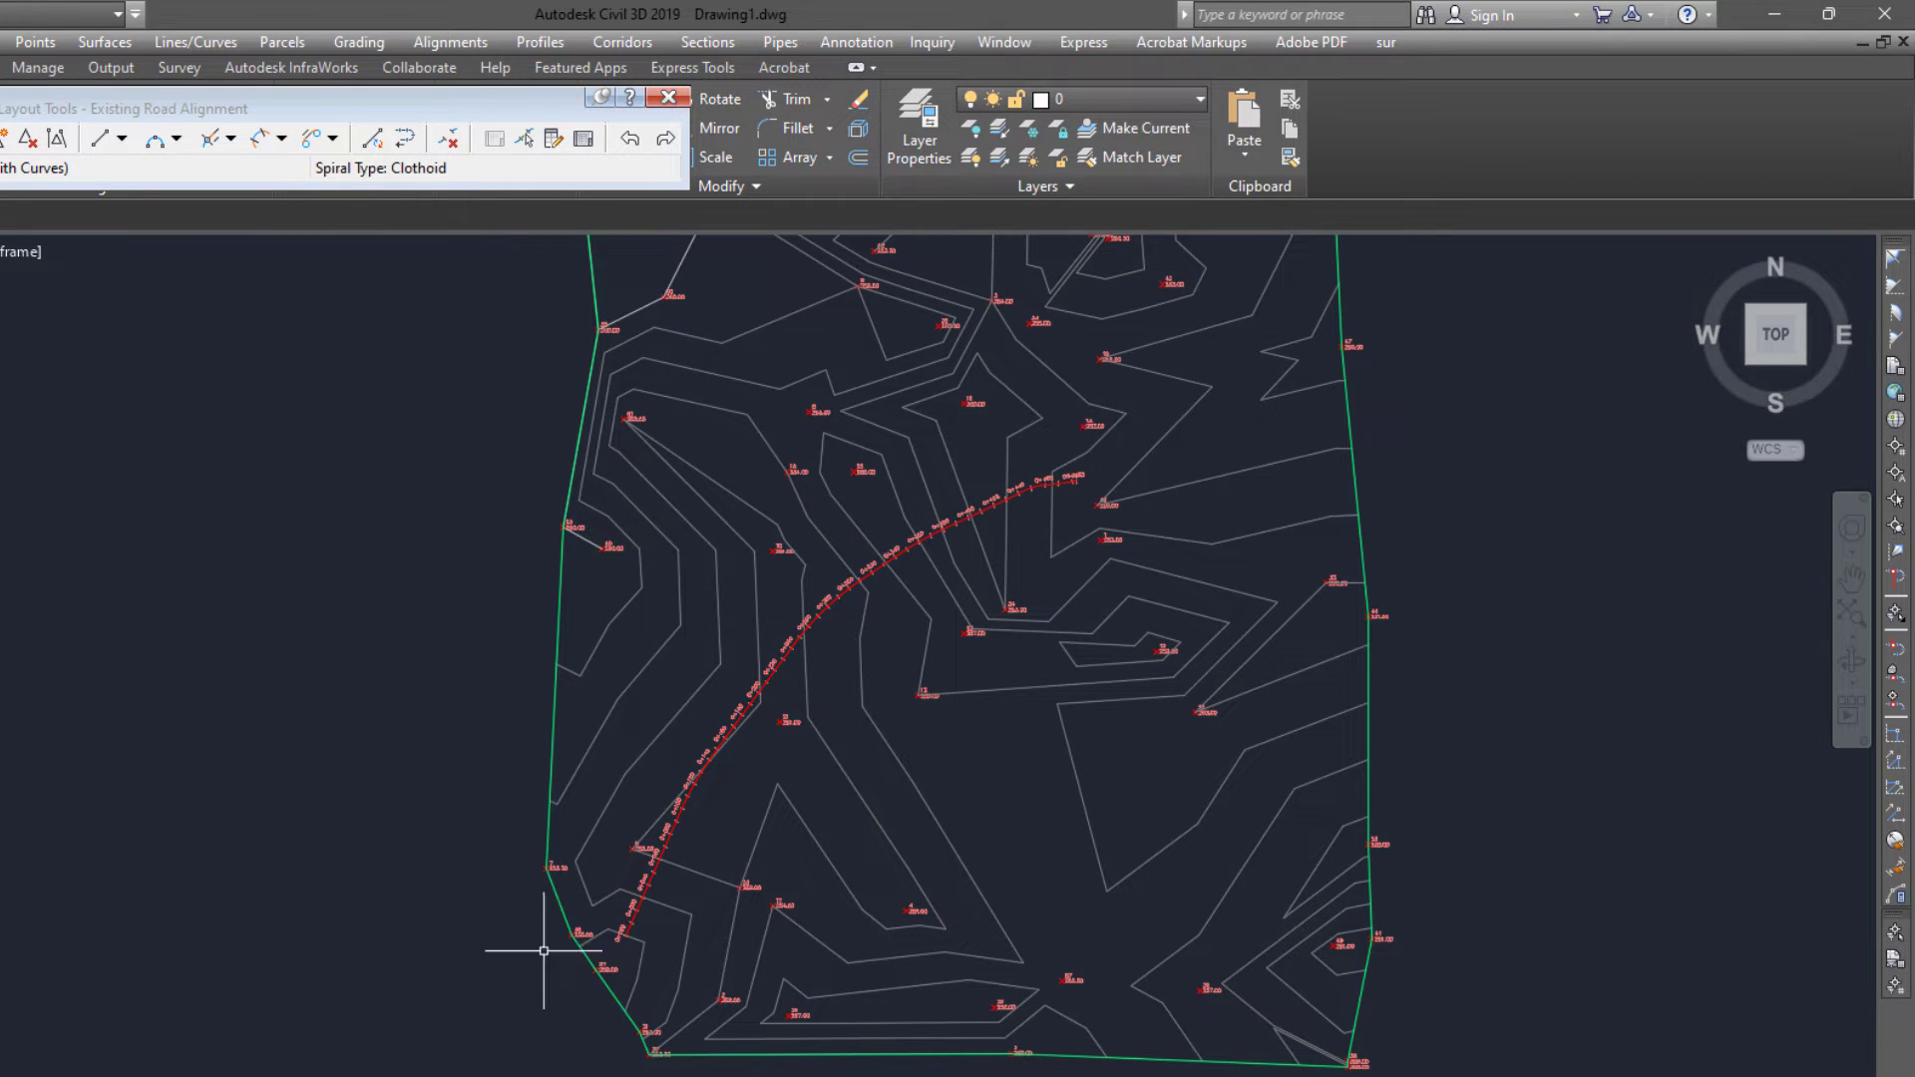
scroll(691, 910, "up", 2)
scroll(675, 791, "down", 5)
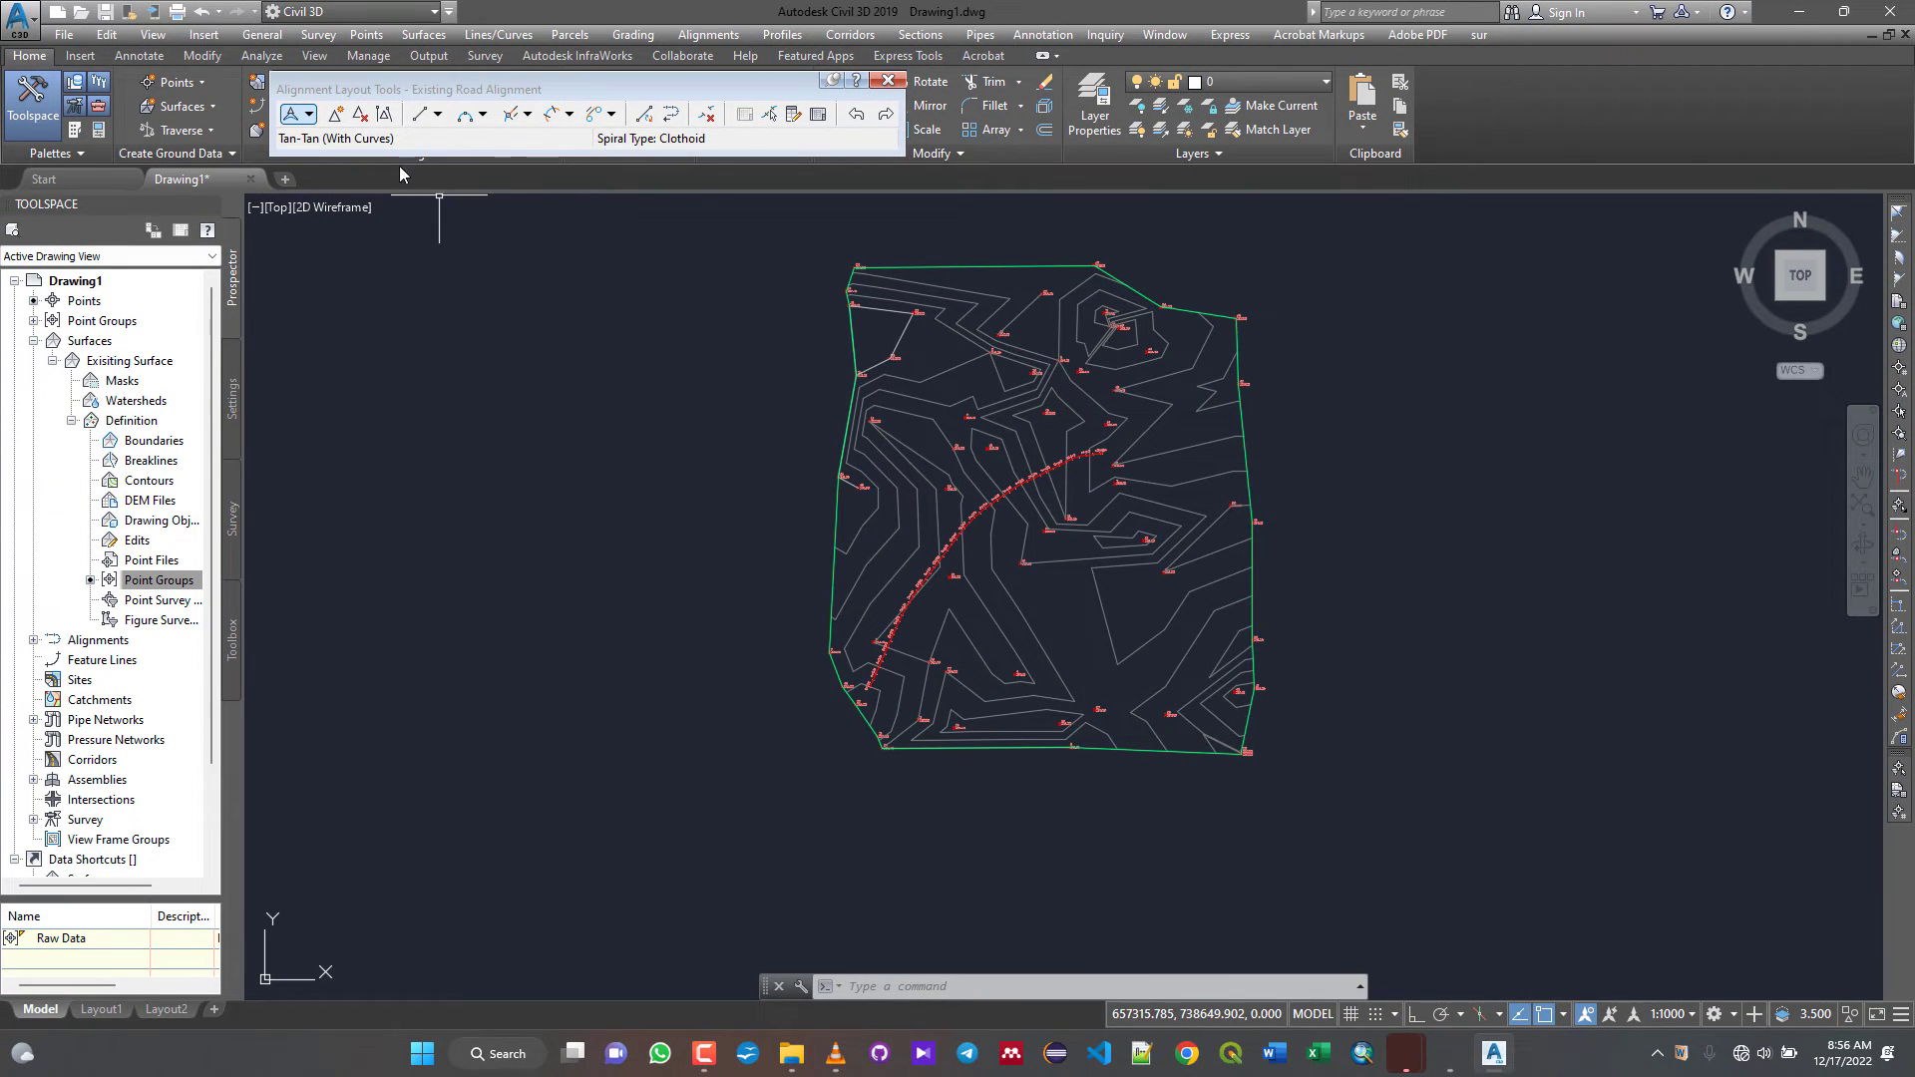
left_click(887, 80)
- Examine the station labels along the road alignment
scroll(909, 558, "up", 8)
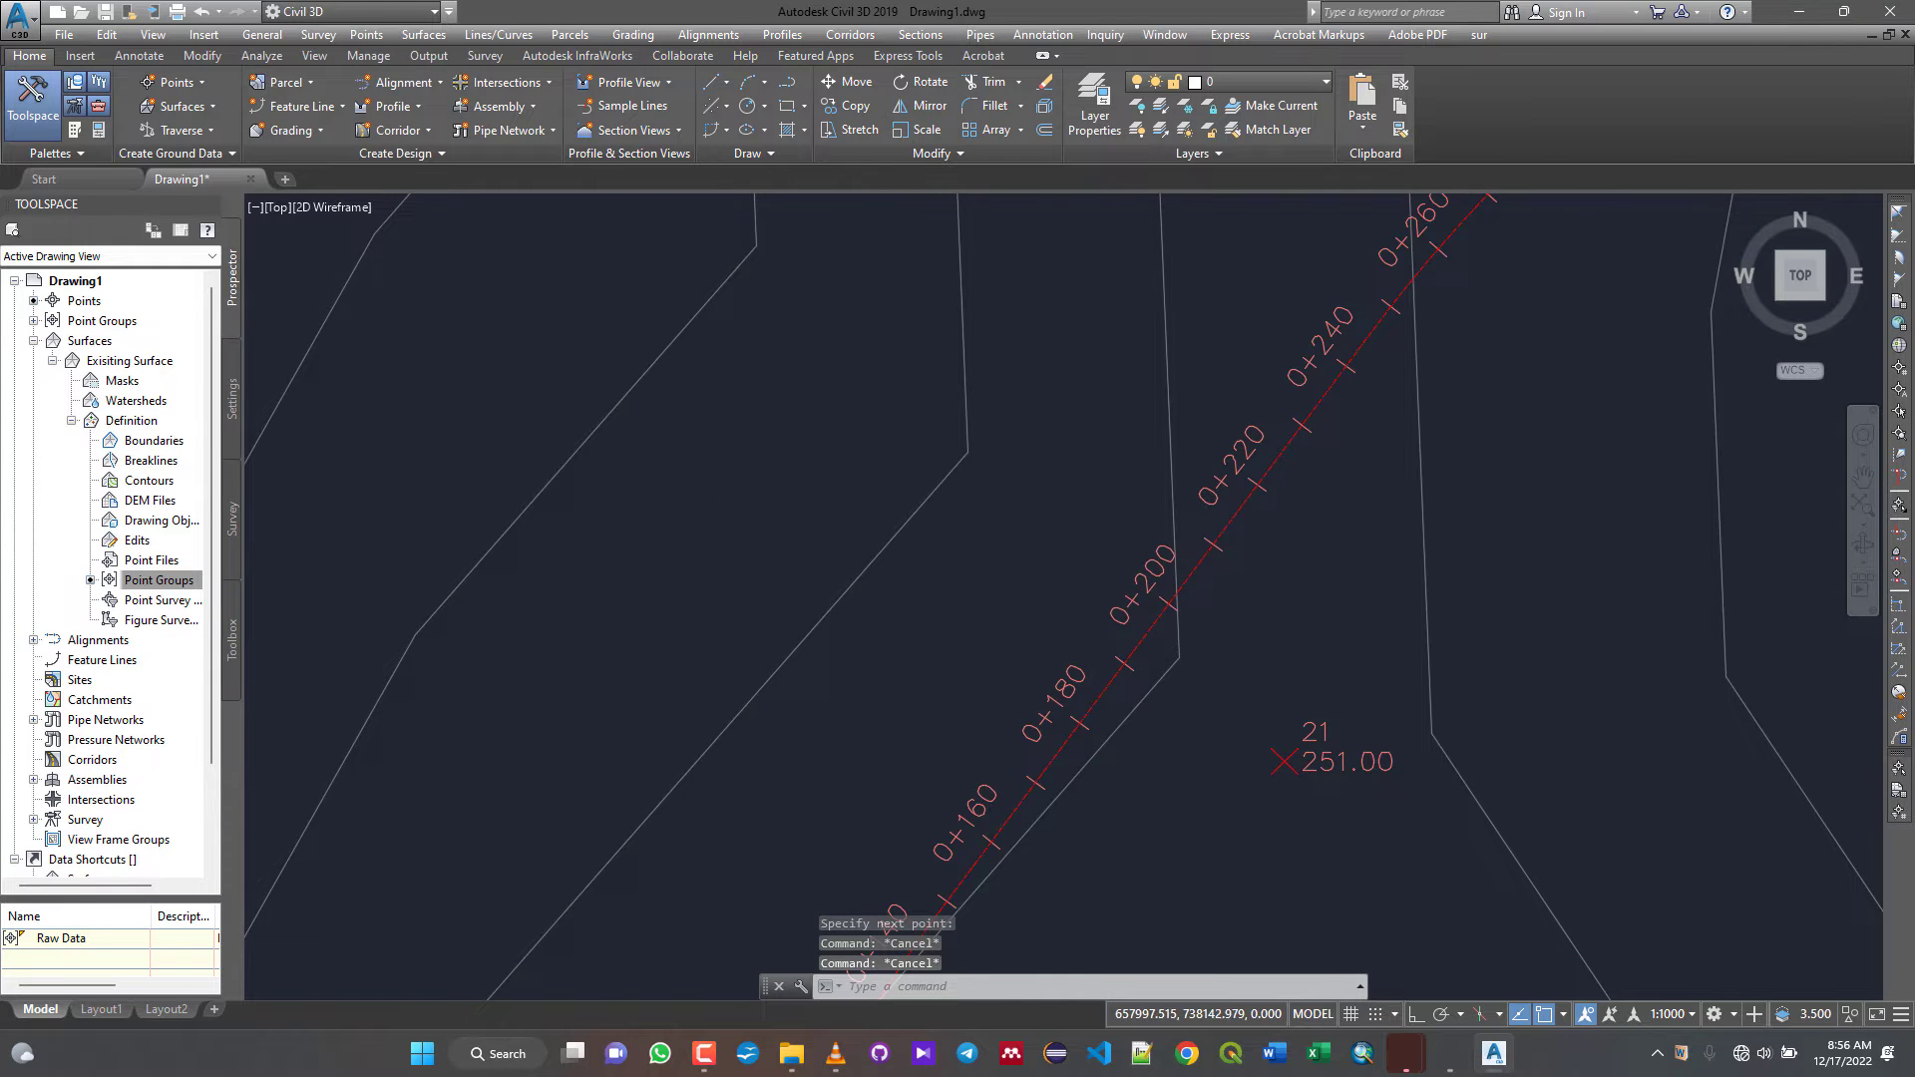
scroll(1048, 812, "down", 5)
scroll(1013, 842, "up", 7)
scroll(637, 715, "down", 4)
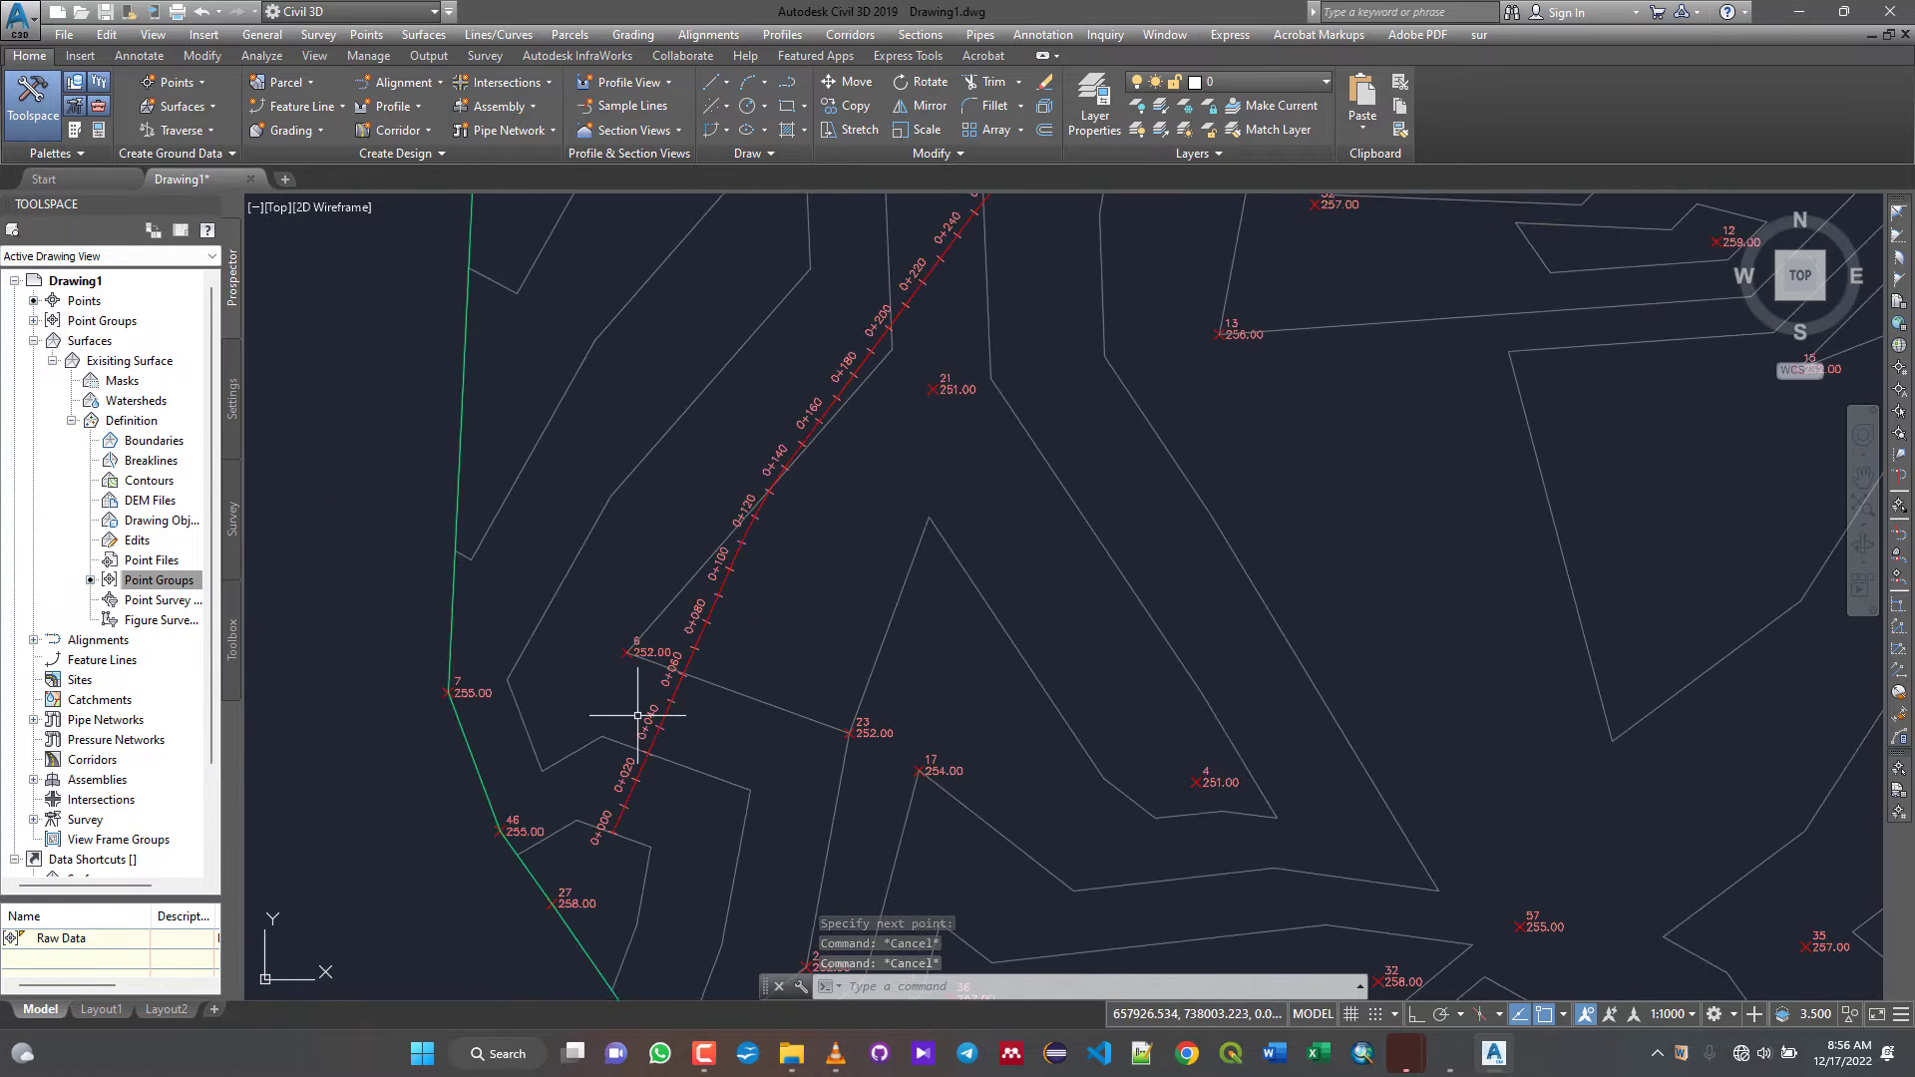
- Examine the station labels at the start and the end of the road alignment
scroll(625, 788, "up", 4)
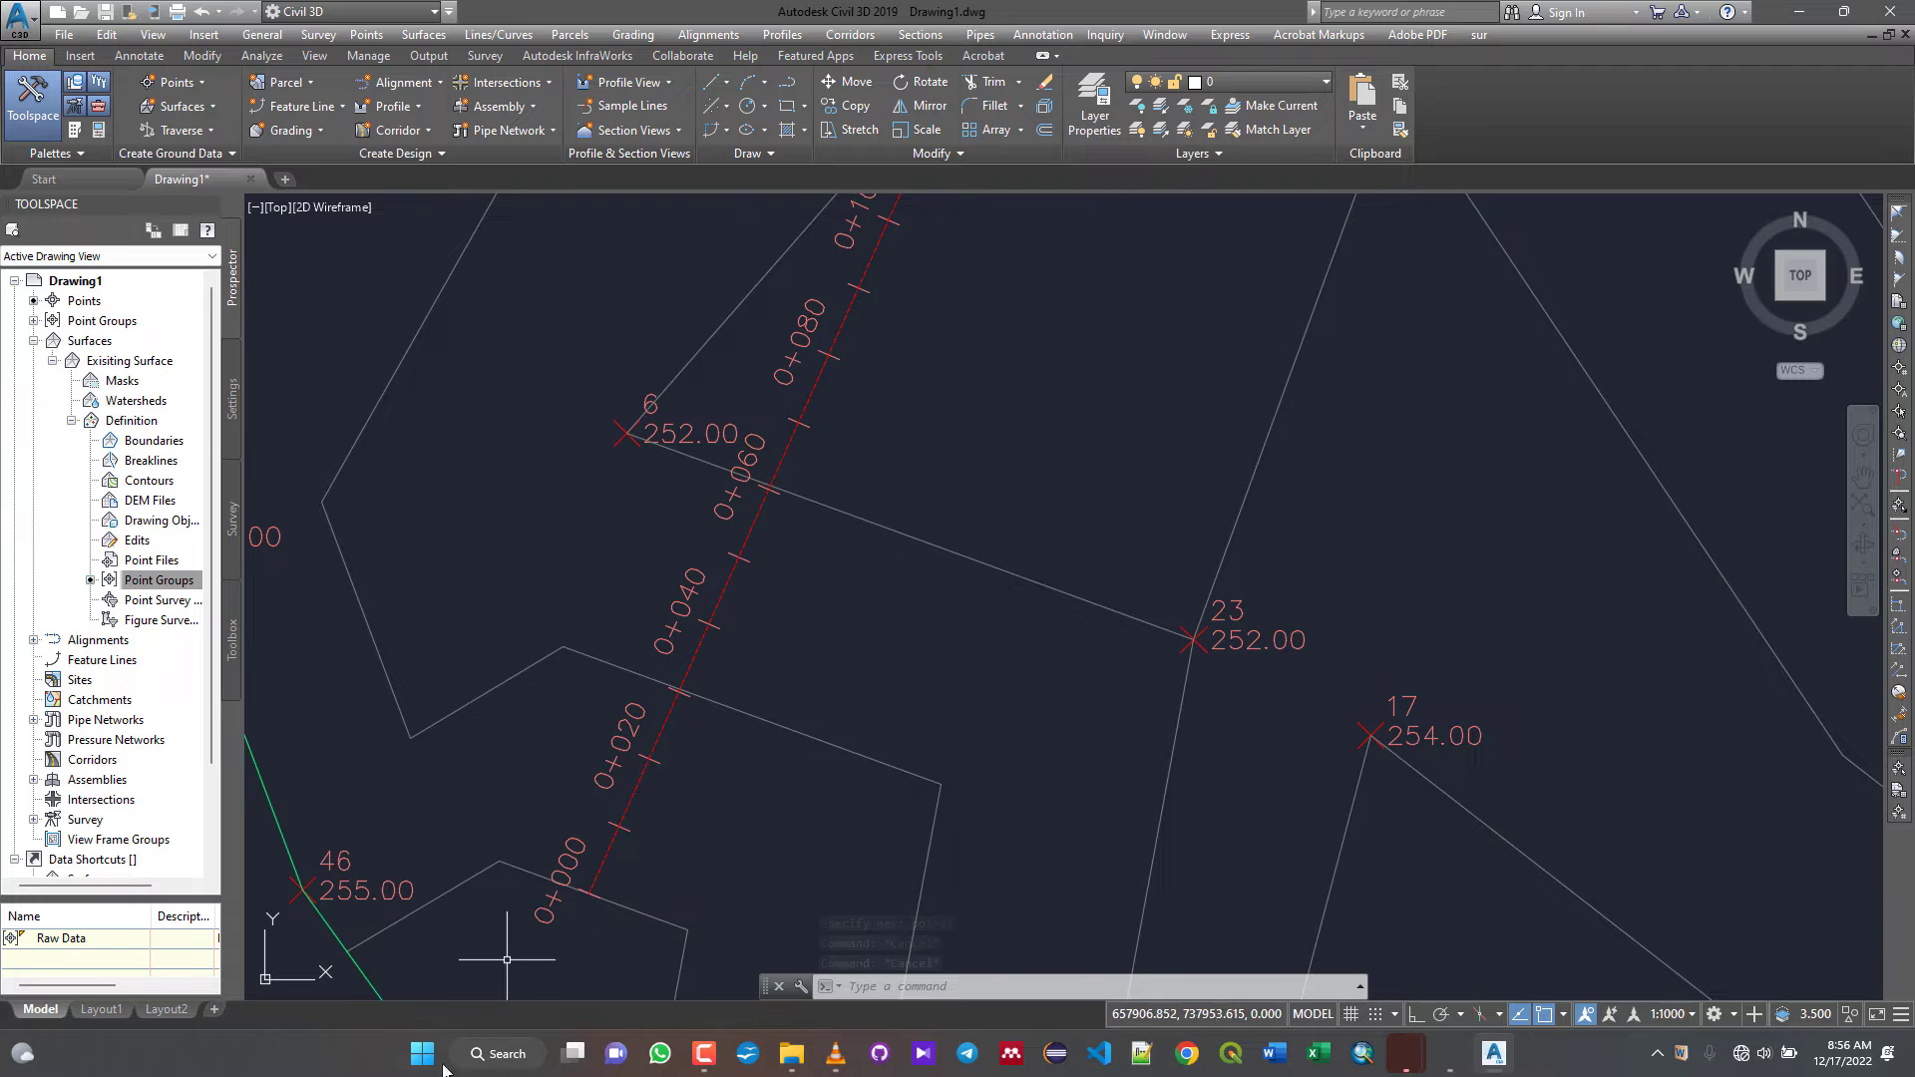
scroll(548, 937, "down", 5)
scroll(767, 689, "up", 10)
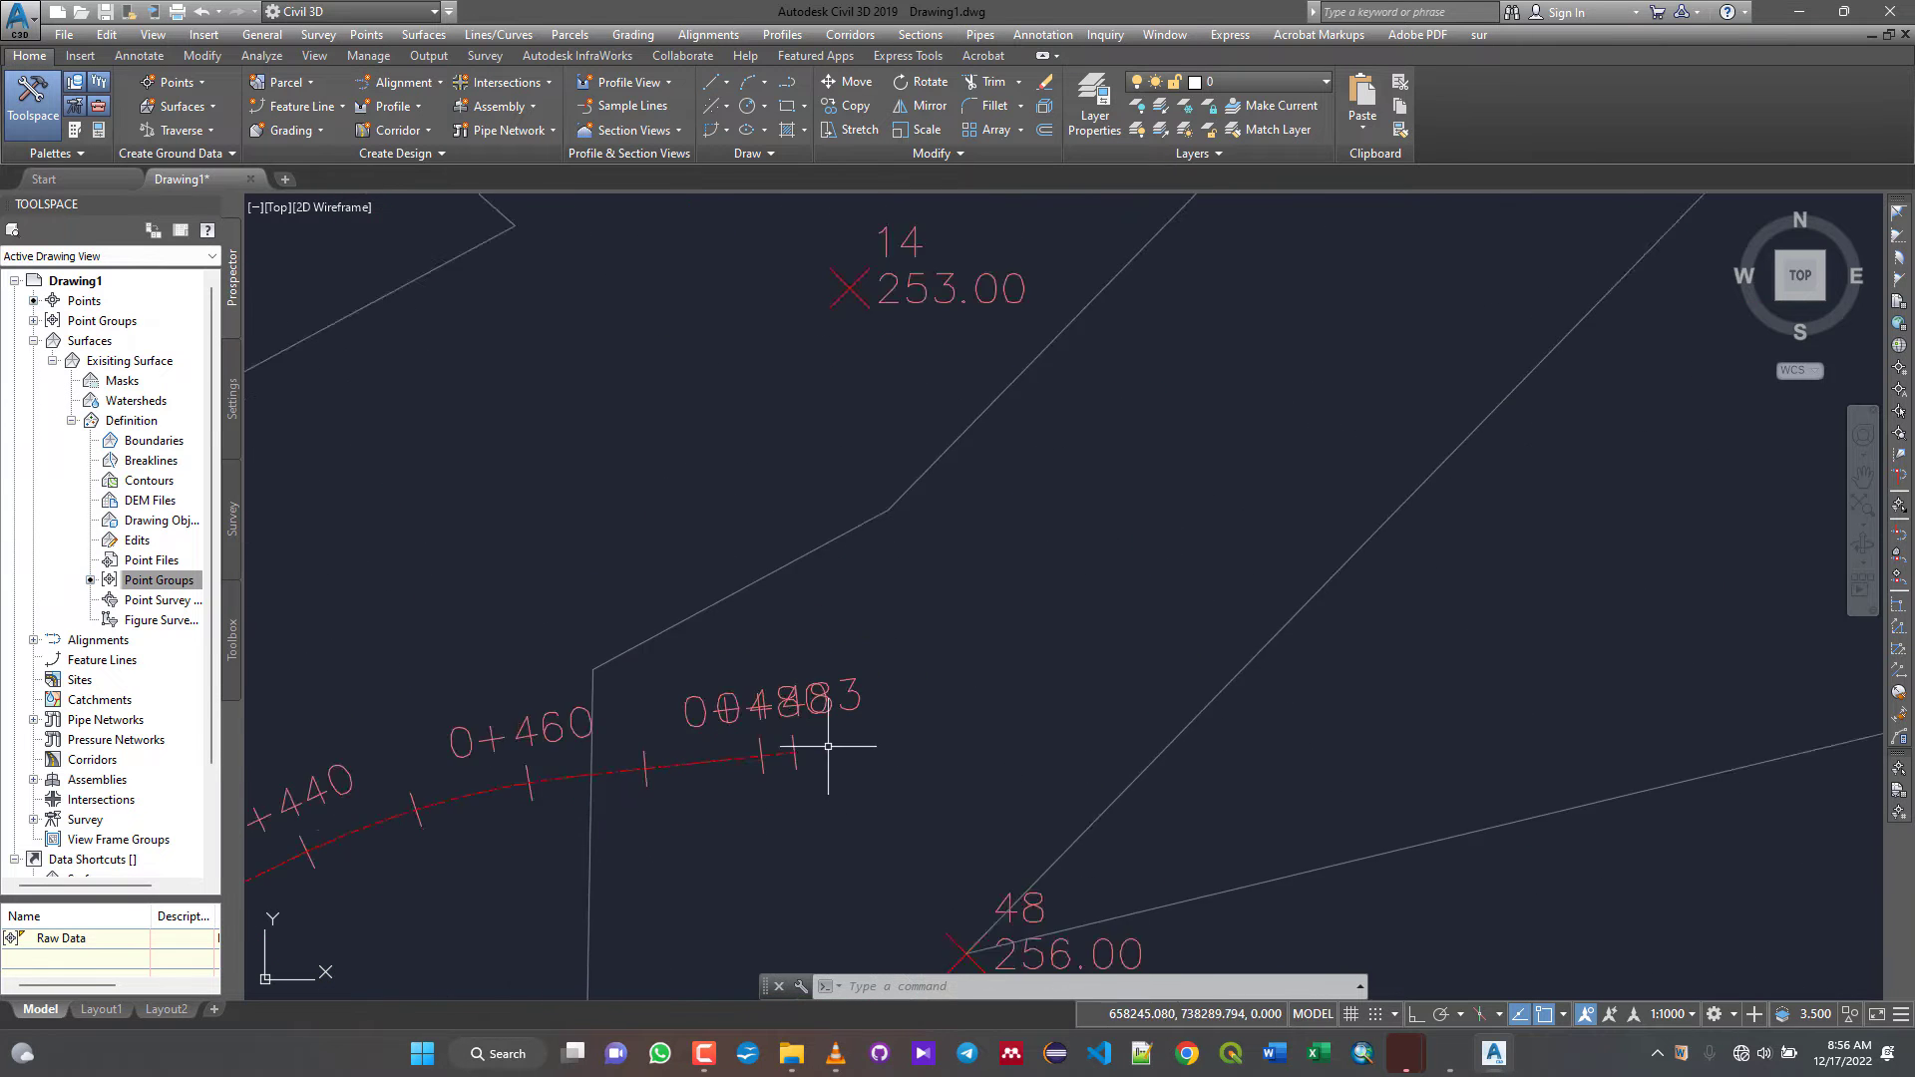
scroll(826, 710, "down", 5)
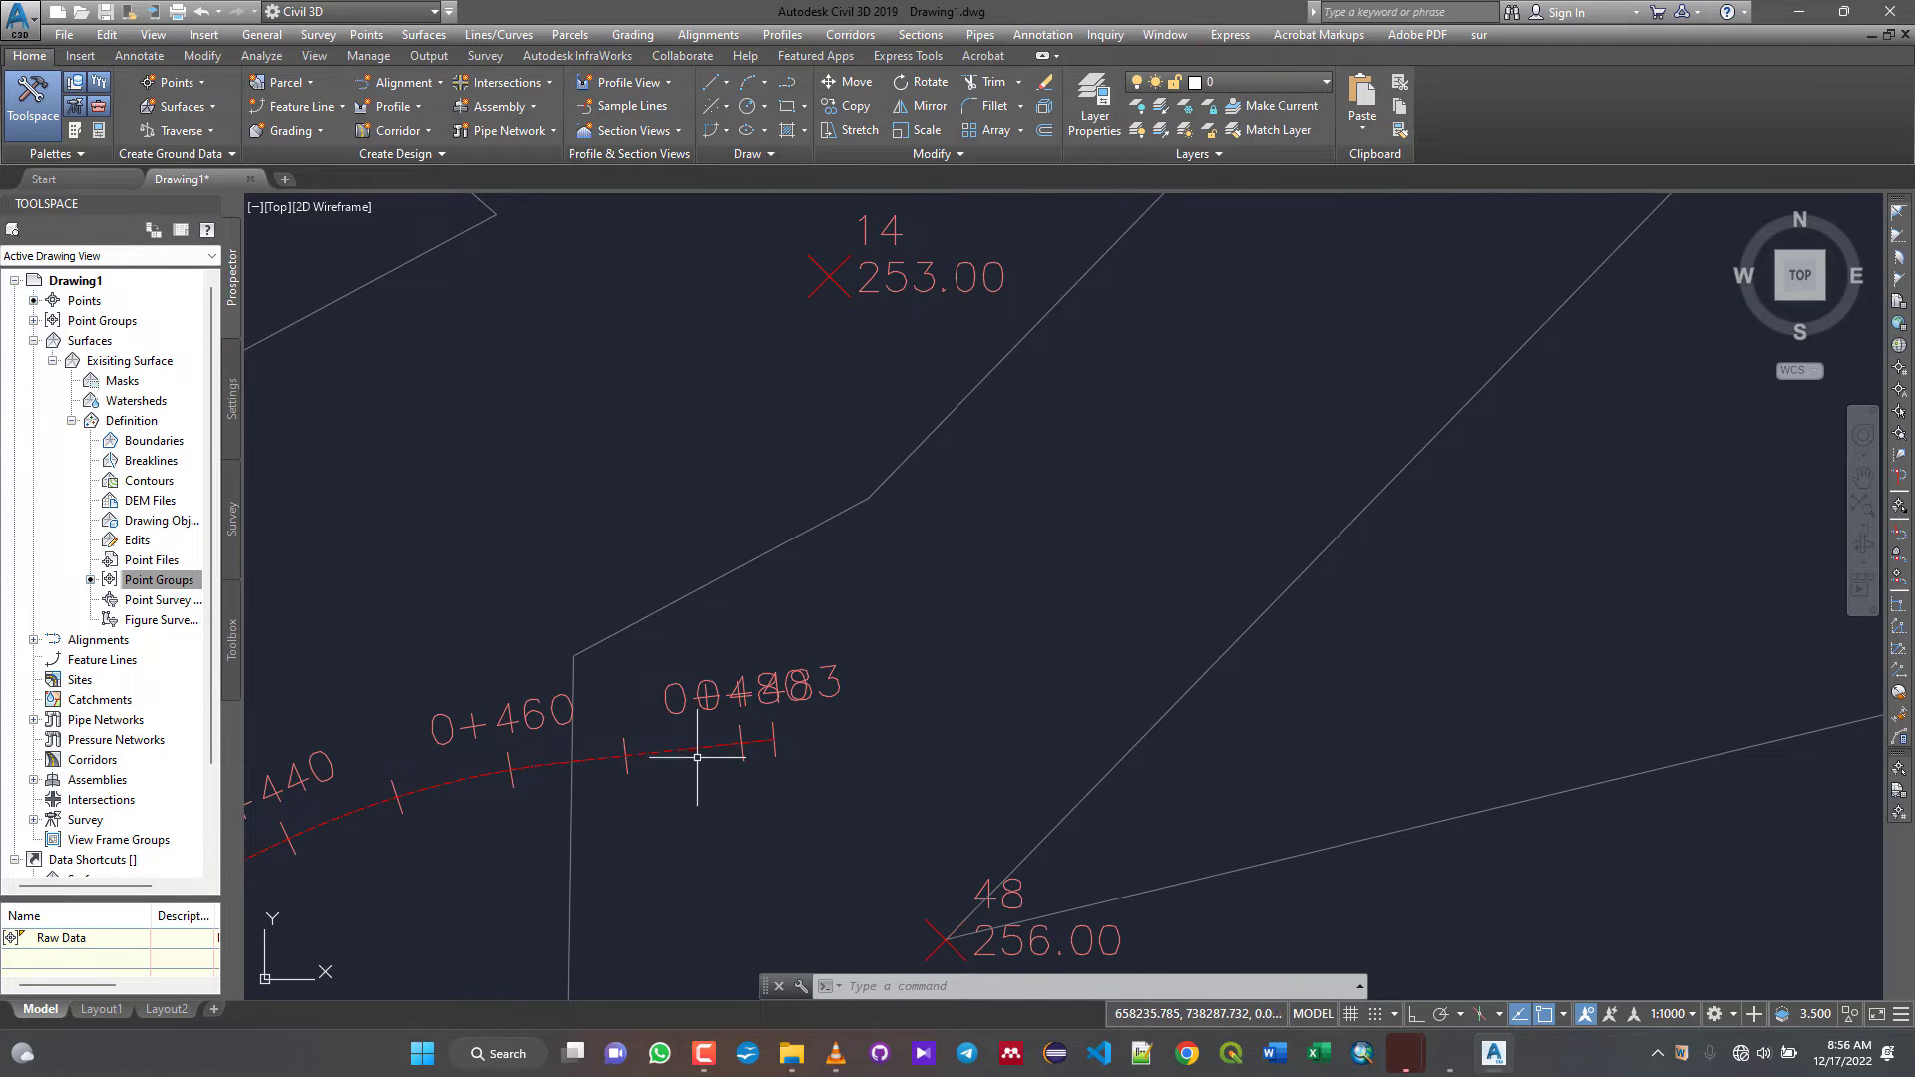
scroll(813, 700, "down", 6)
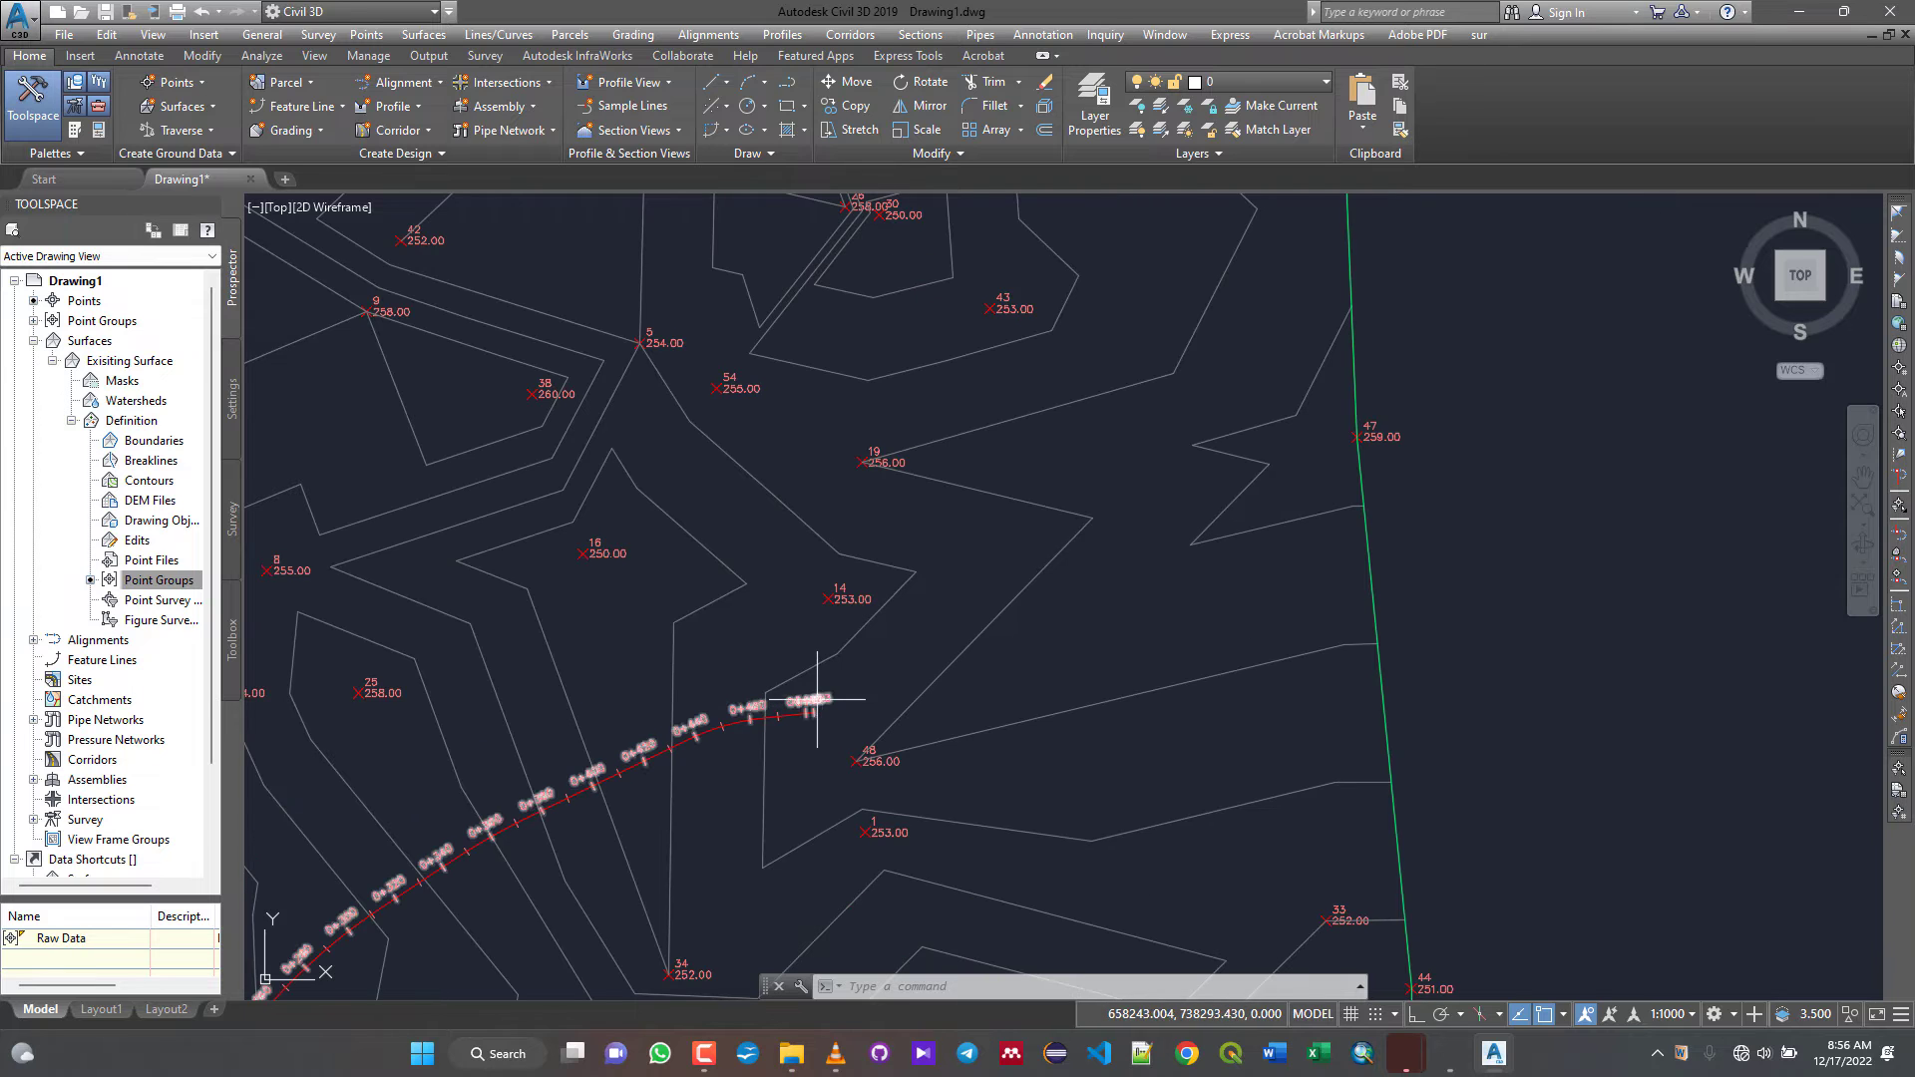
scroll(774, 731, "up", 4)
scroll(908, 688, "up", 8)
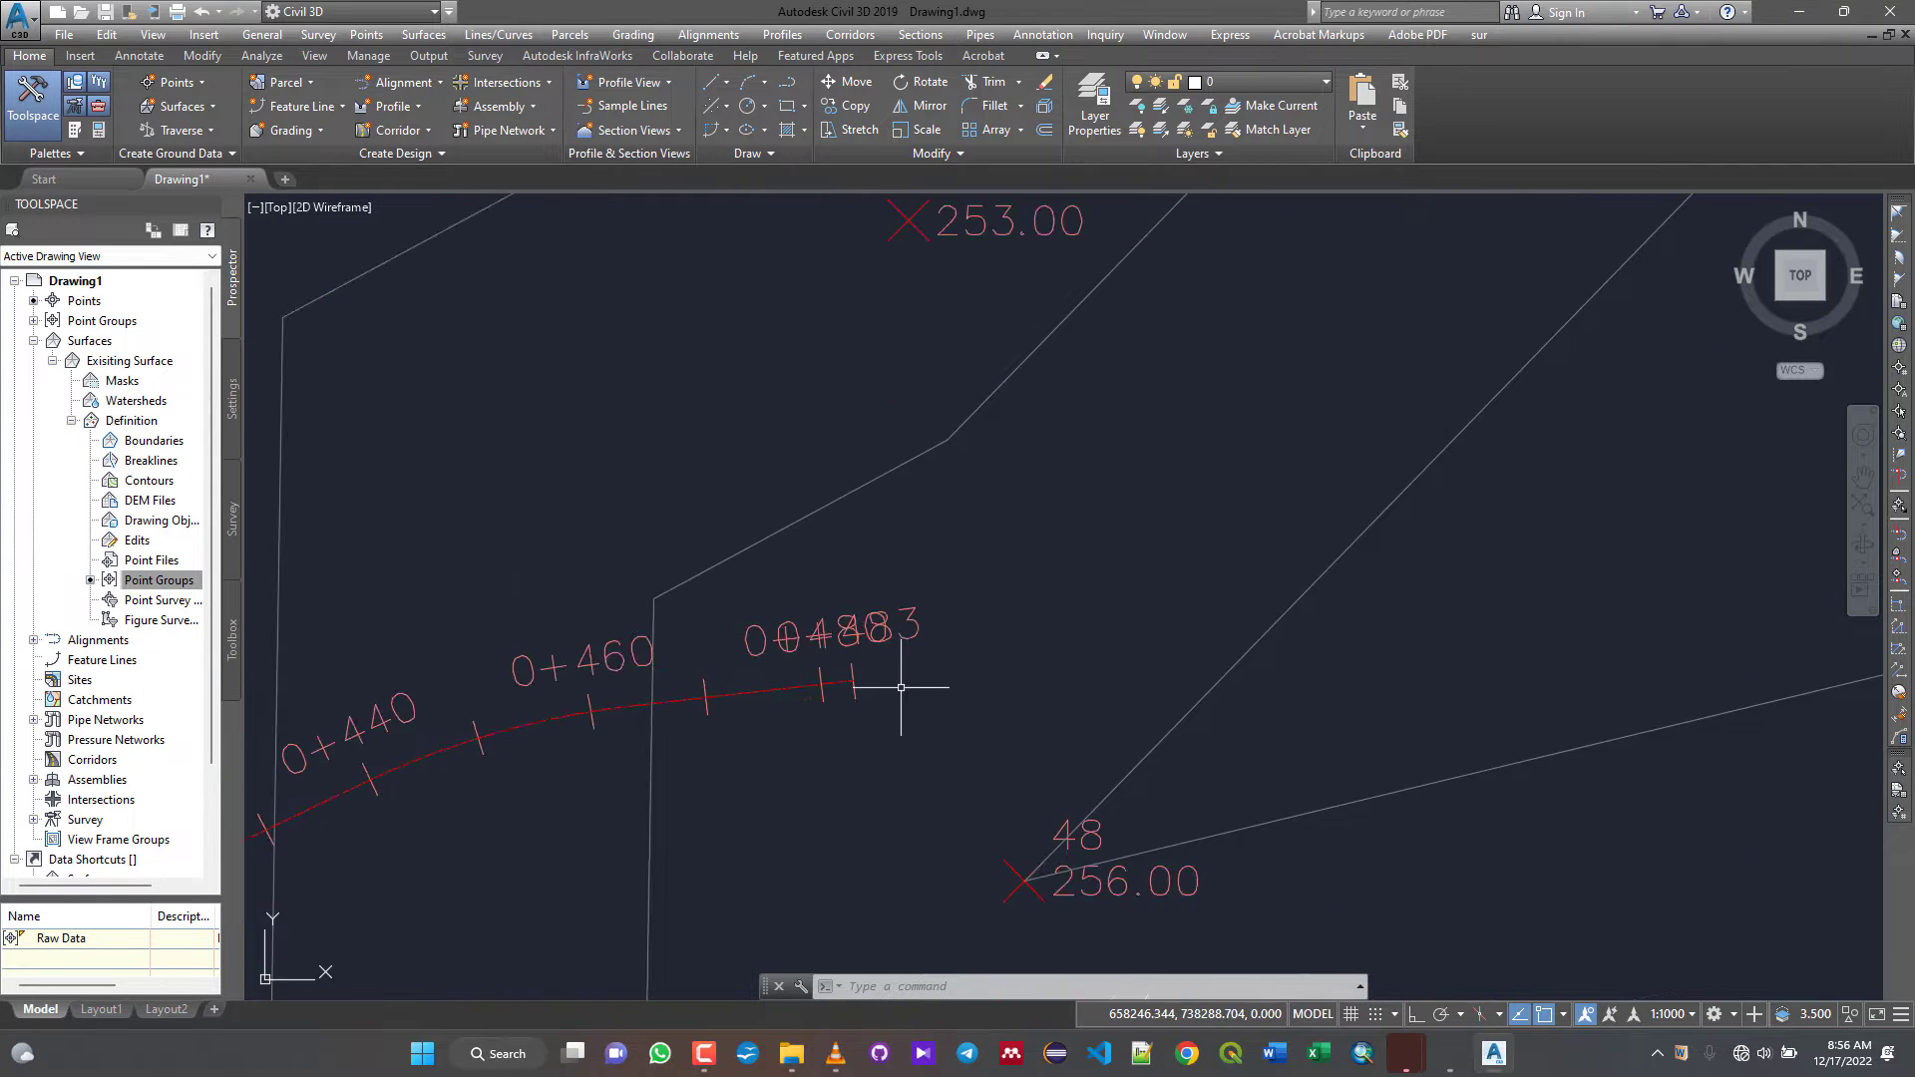
left_click(872, 718)
scroll(858, 726, "down", 10)
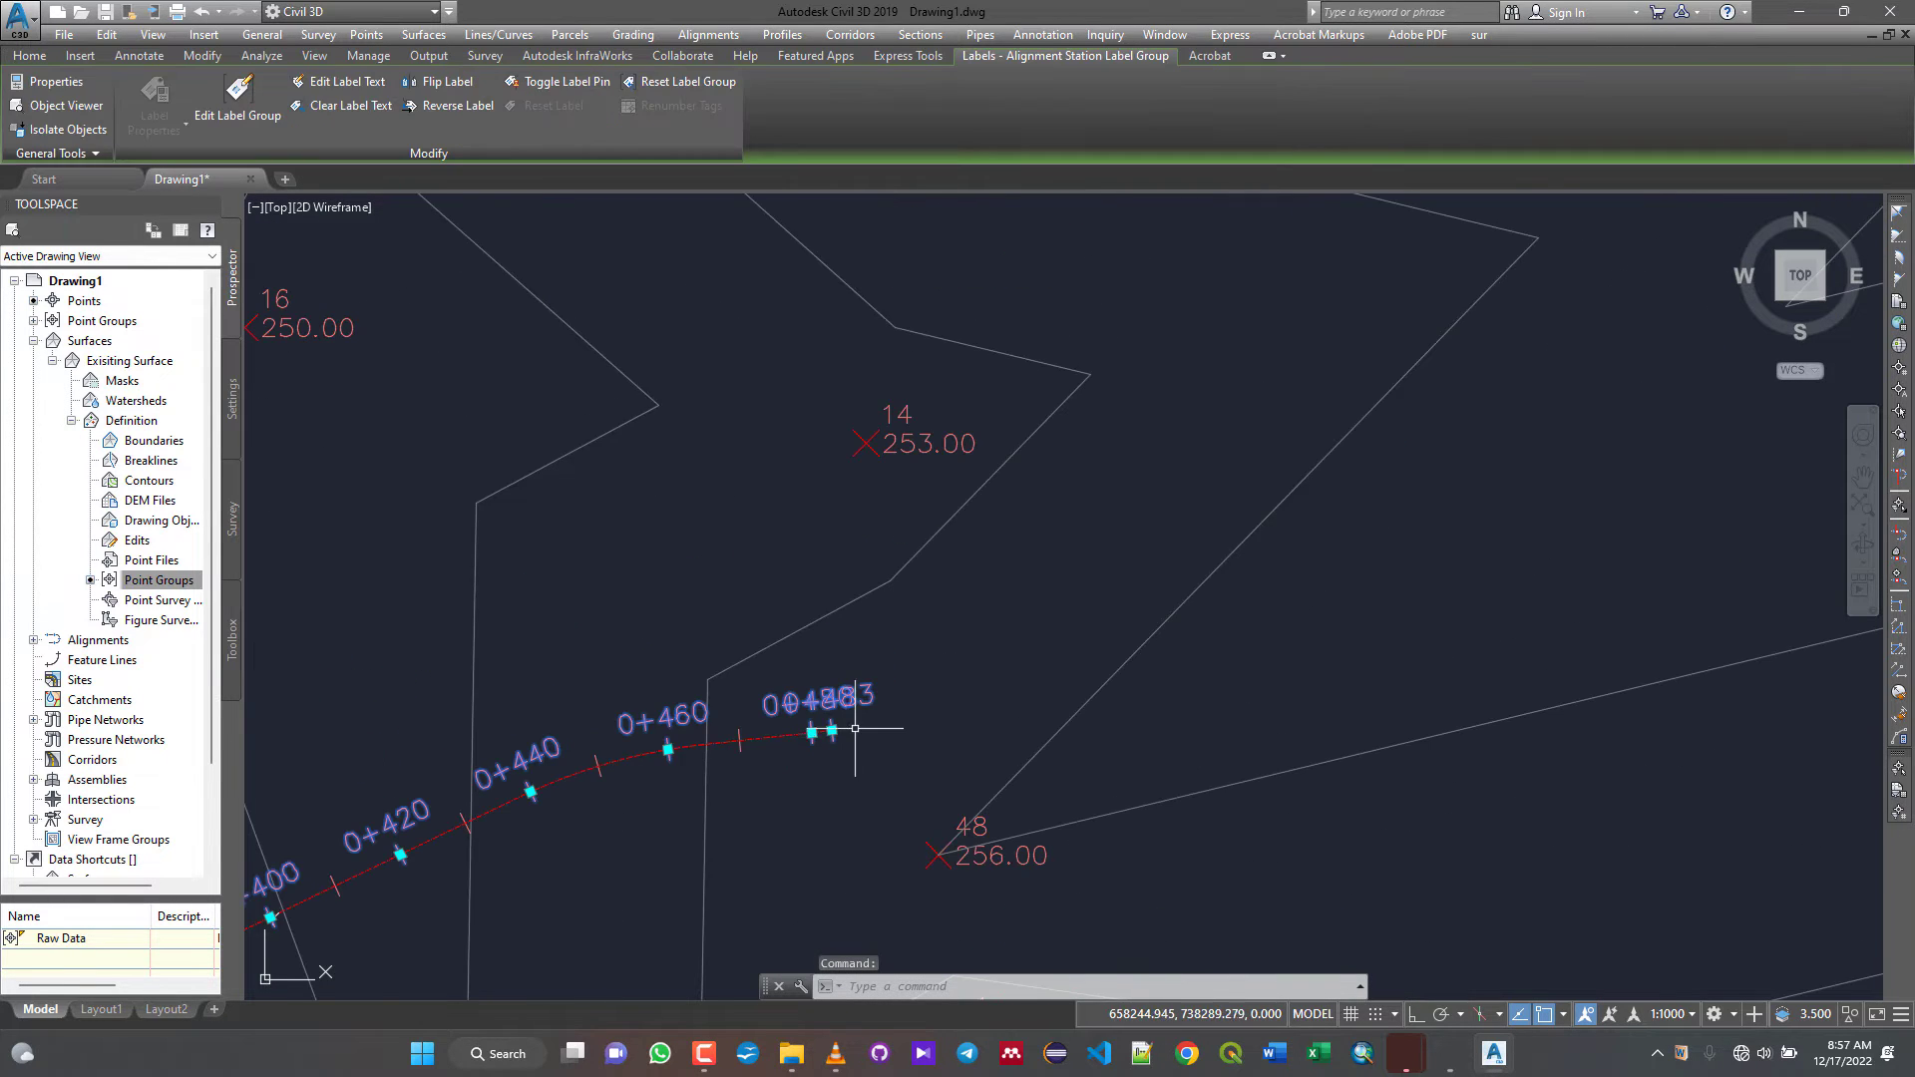
key("Escape")
key("Escape")
- Create a surface profile of the Exisiting Surface along the Existing Road Alignment and dismiss the event list
scroll(877, 718, "down", 4)
scroll(797, 678, "up", 6)
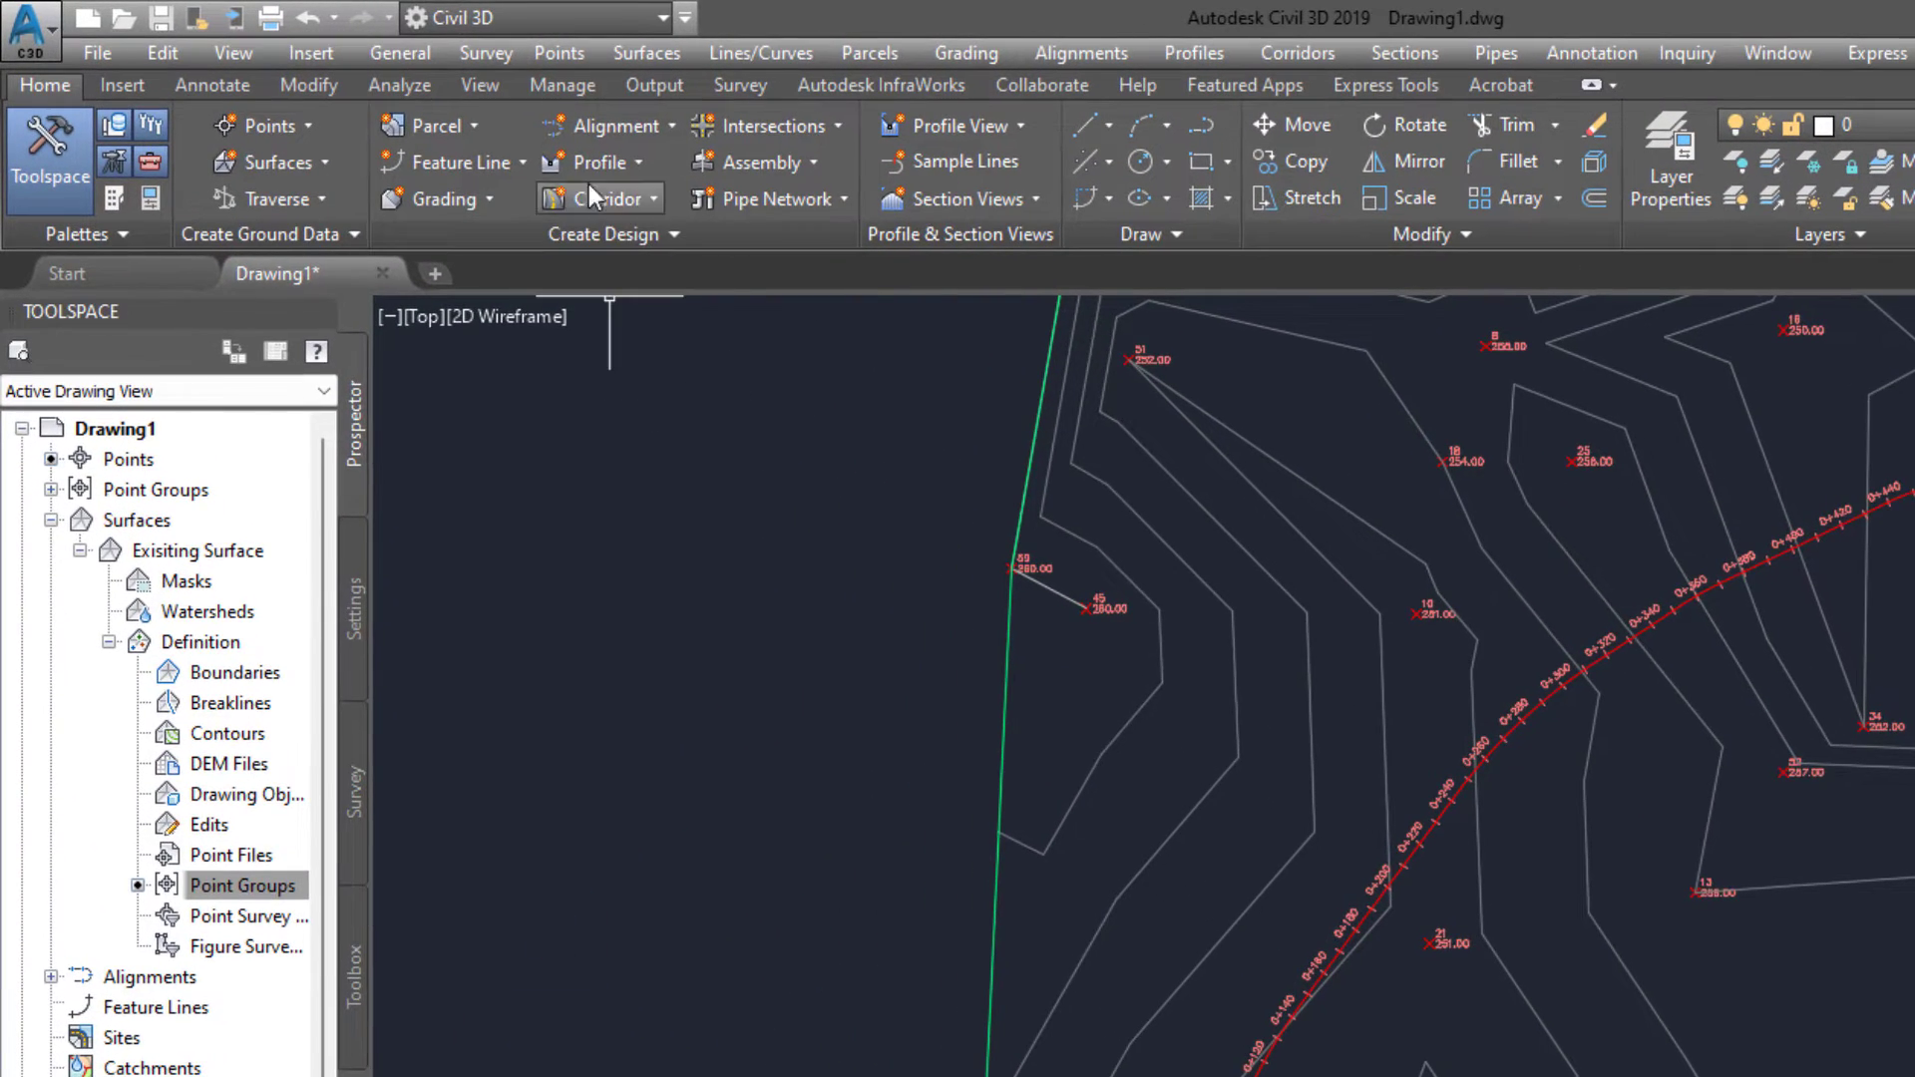
left_click(443, 116)
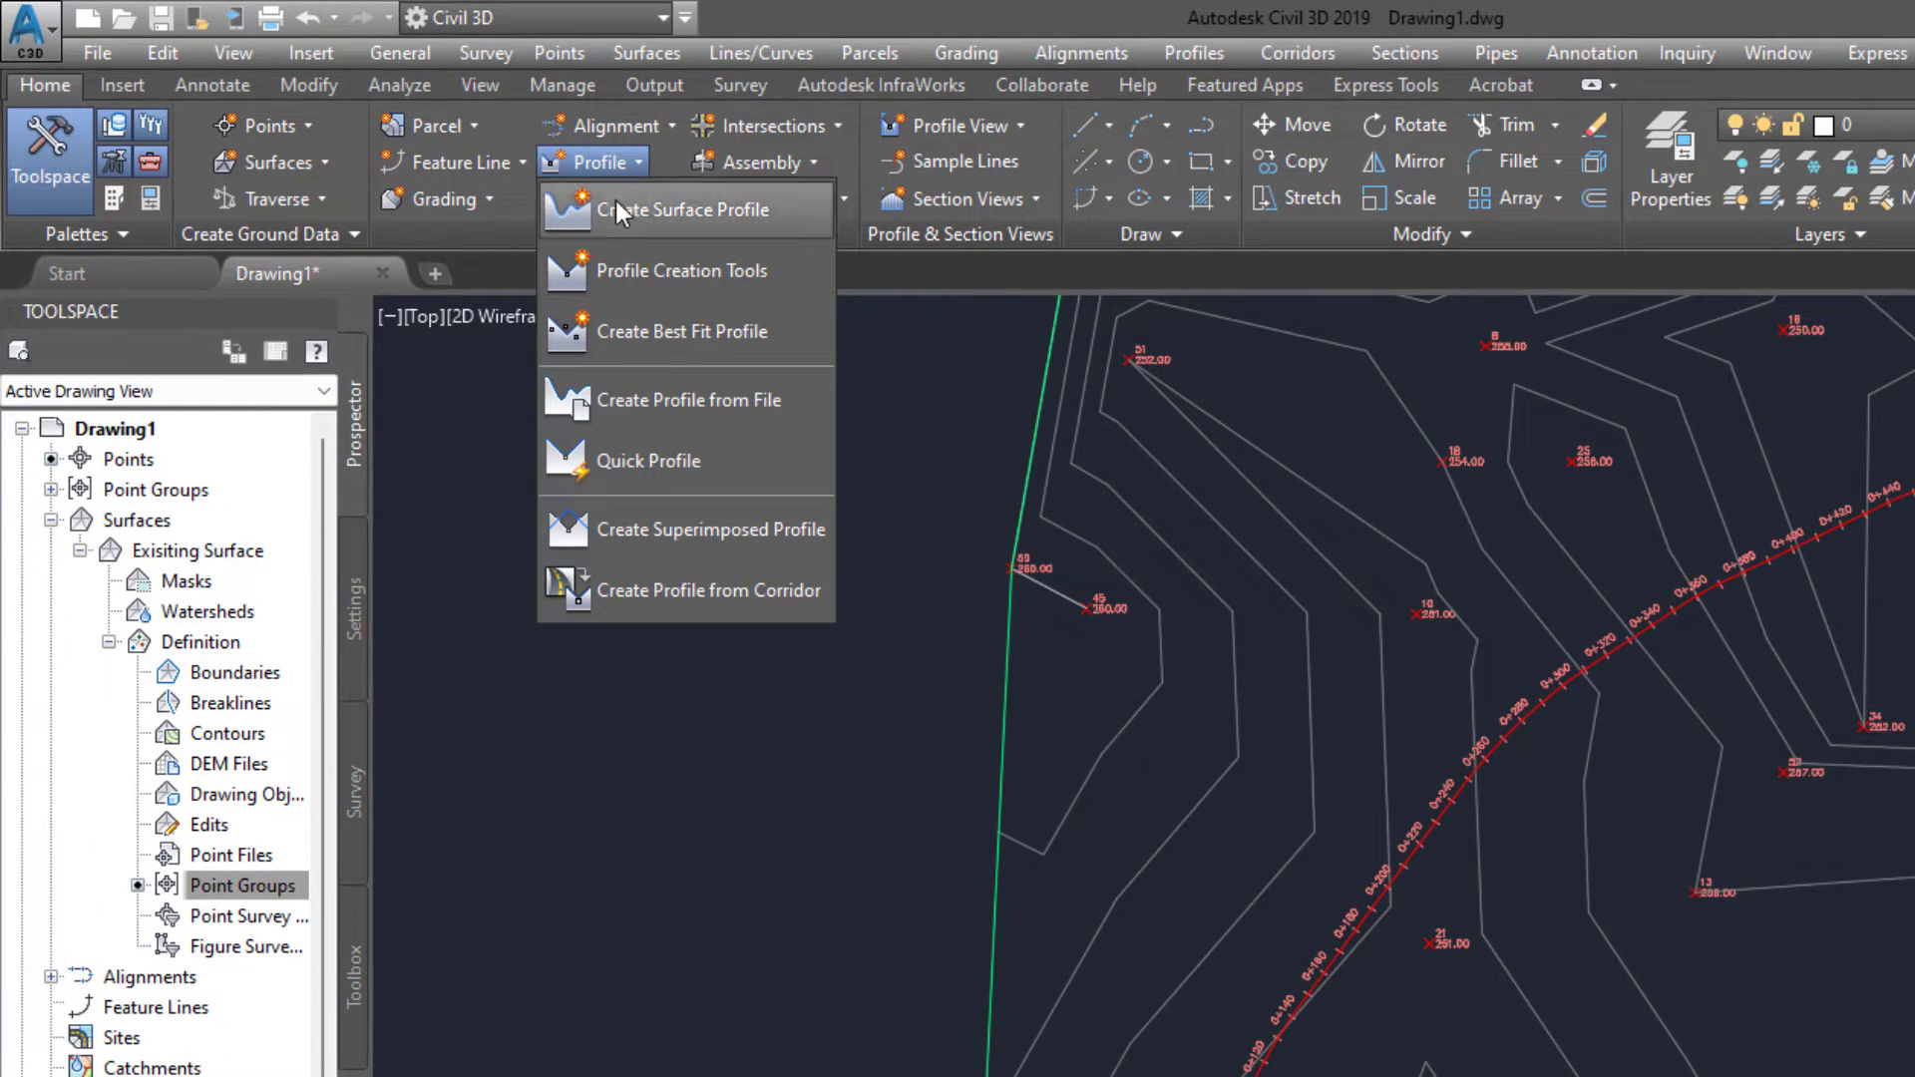
left_click(616, 204)
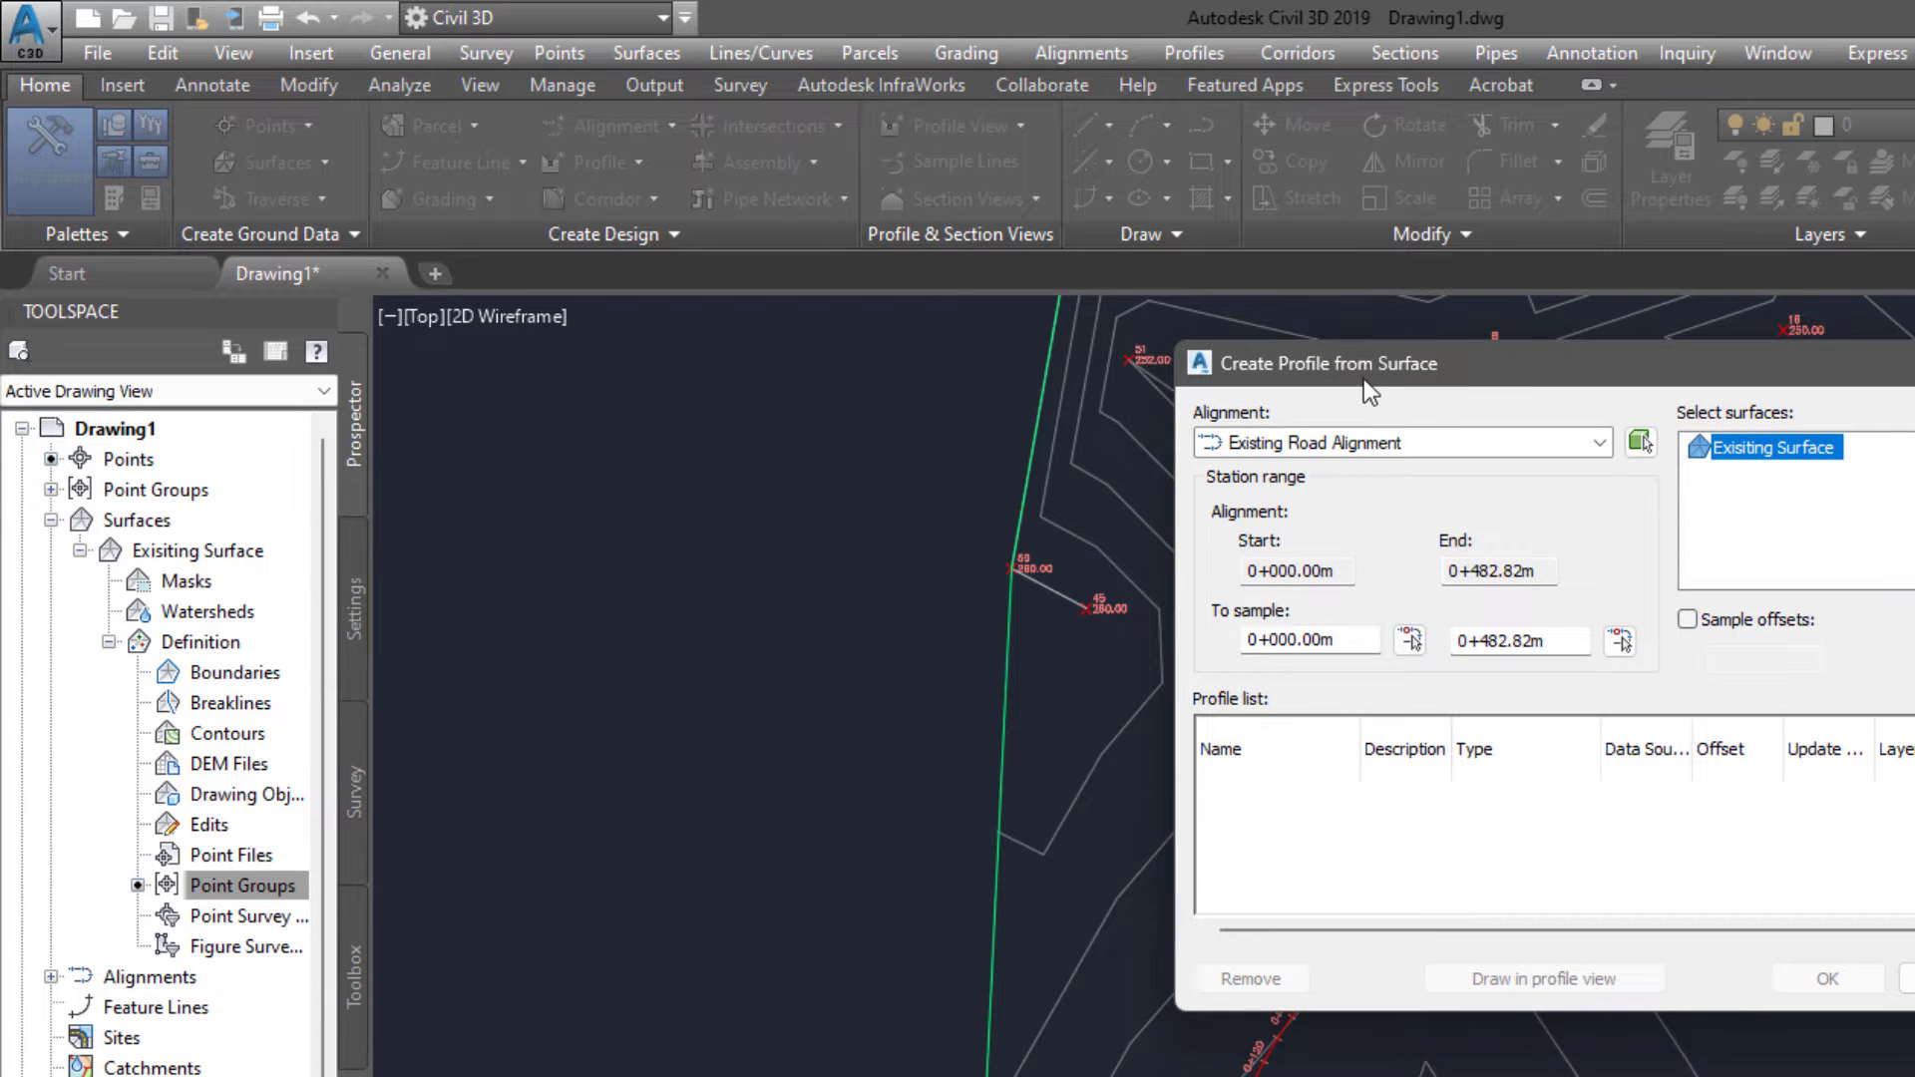
left_click_drag(1363, 378, 674, 410)
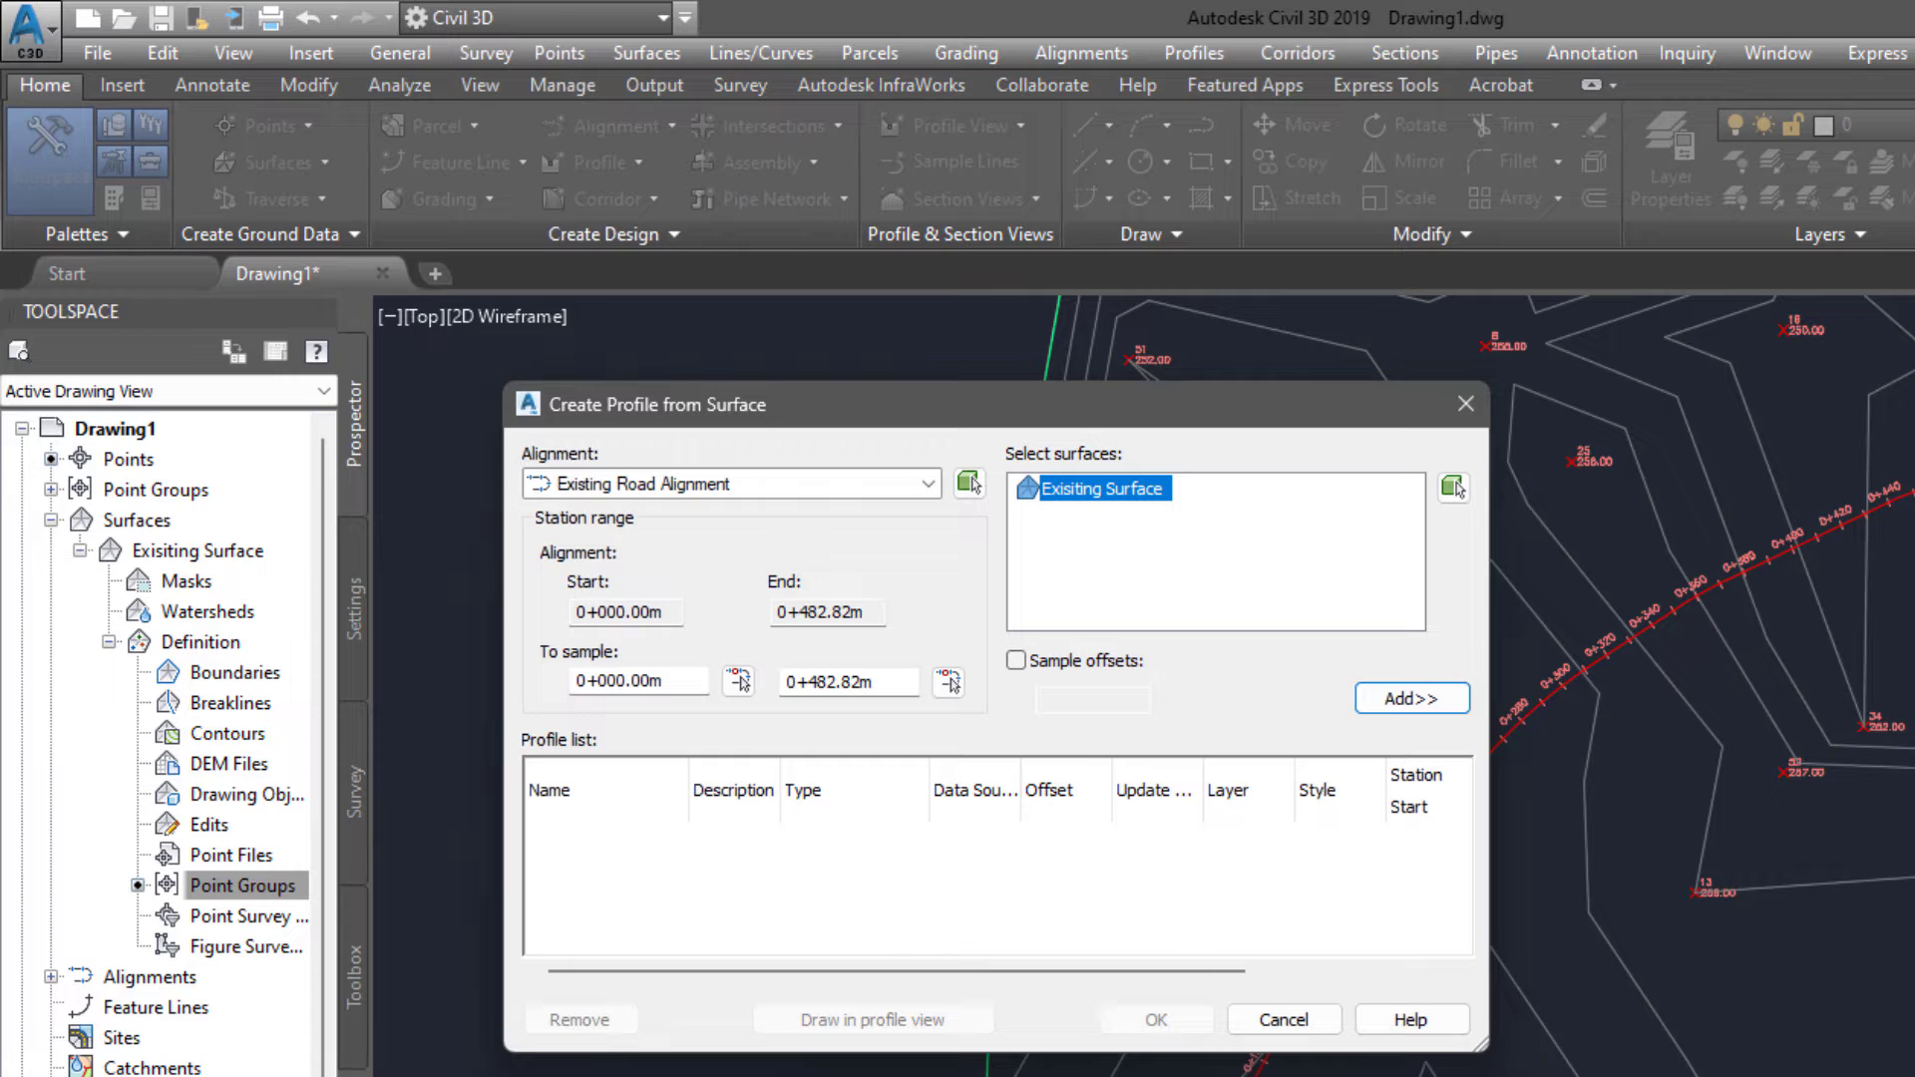
left_click(1420, 702)
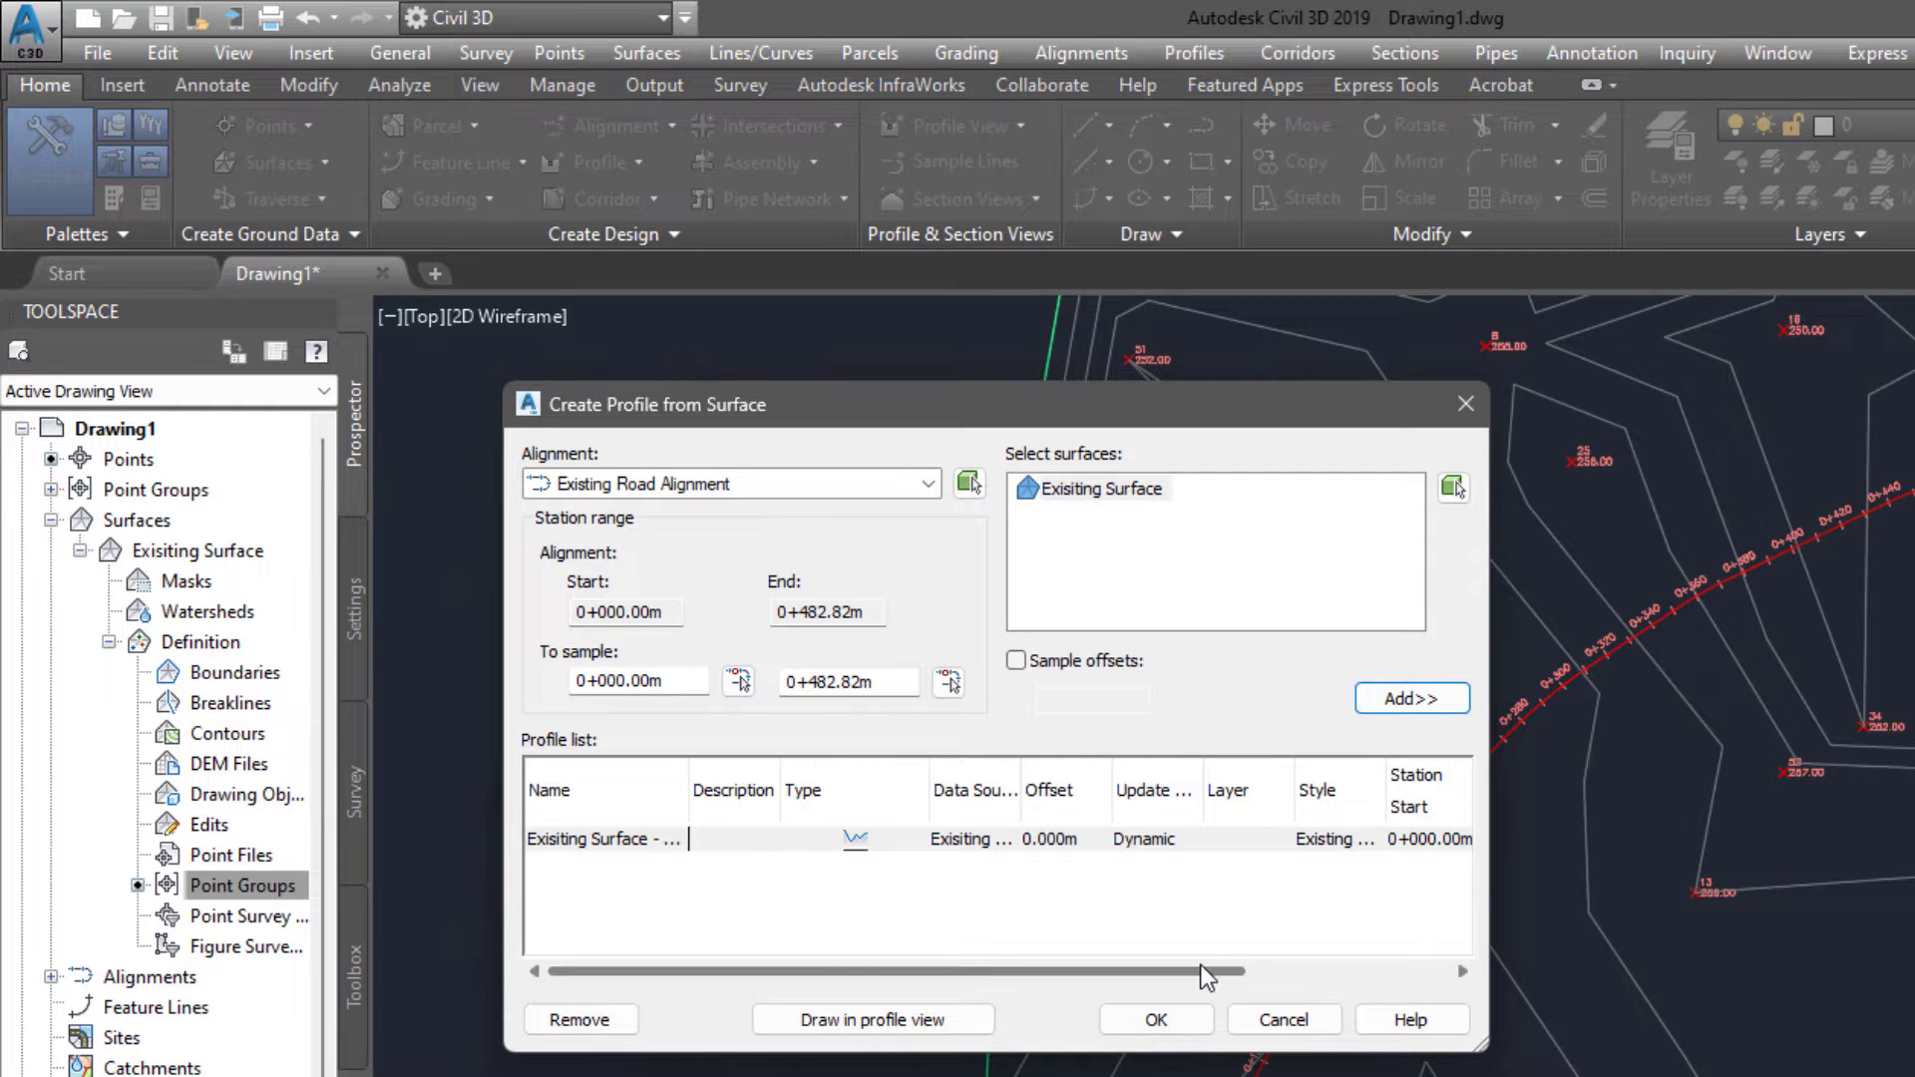
left_click_drag(1210, 973, 1310, 975)
left_click(1157, 1020)
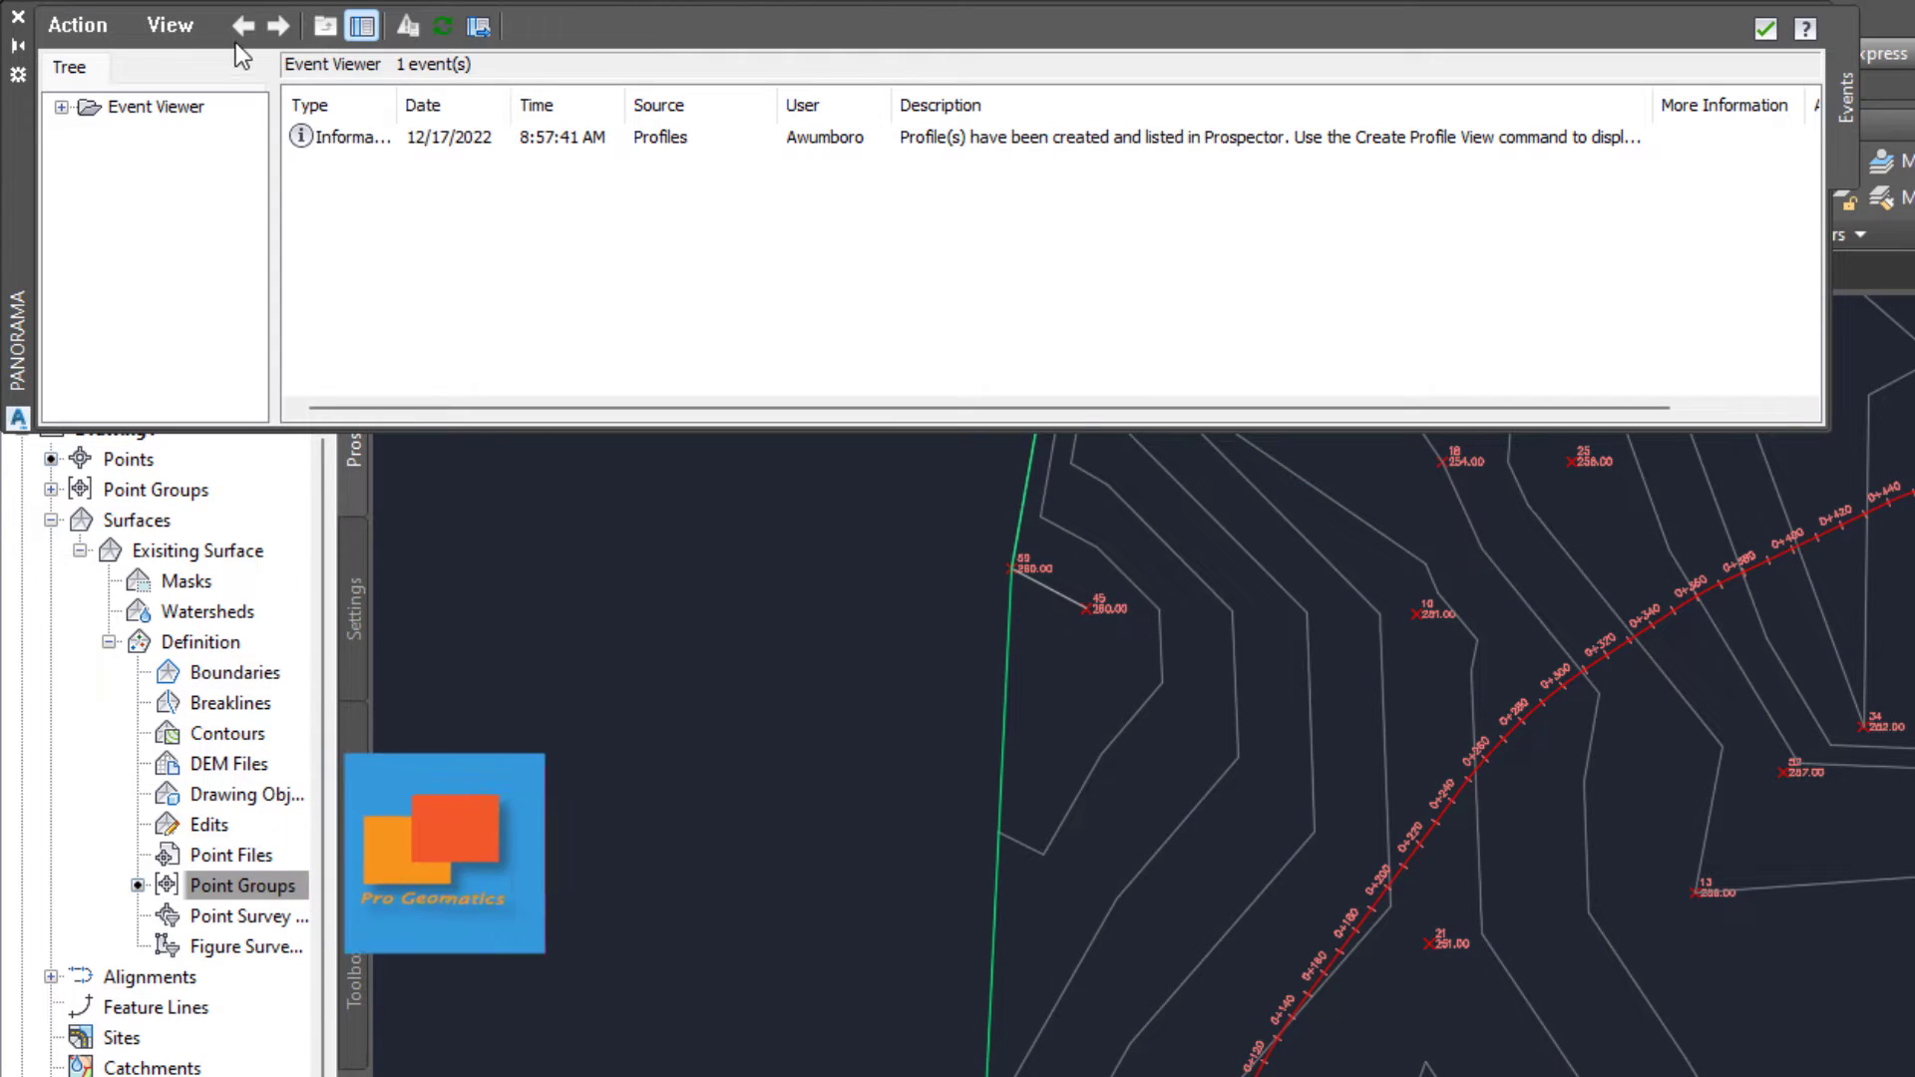
left_click(1765, 28)
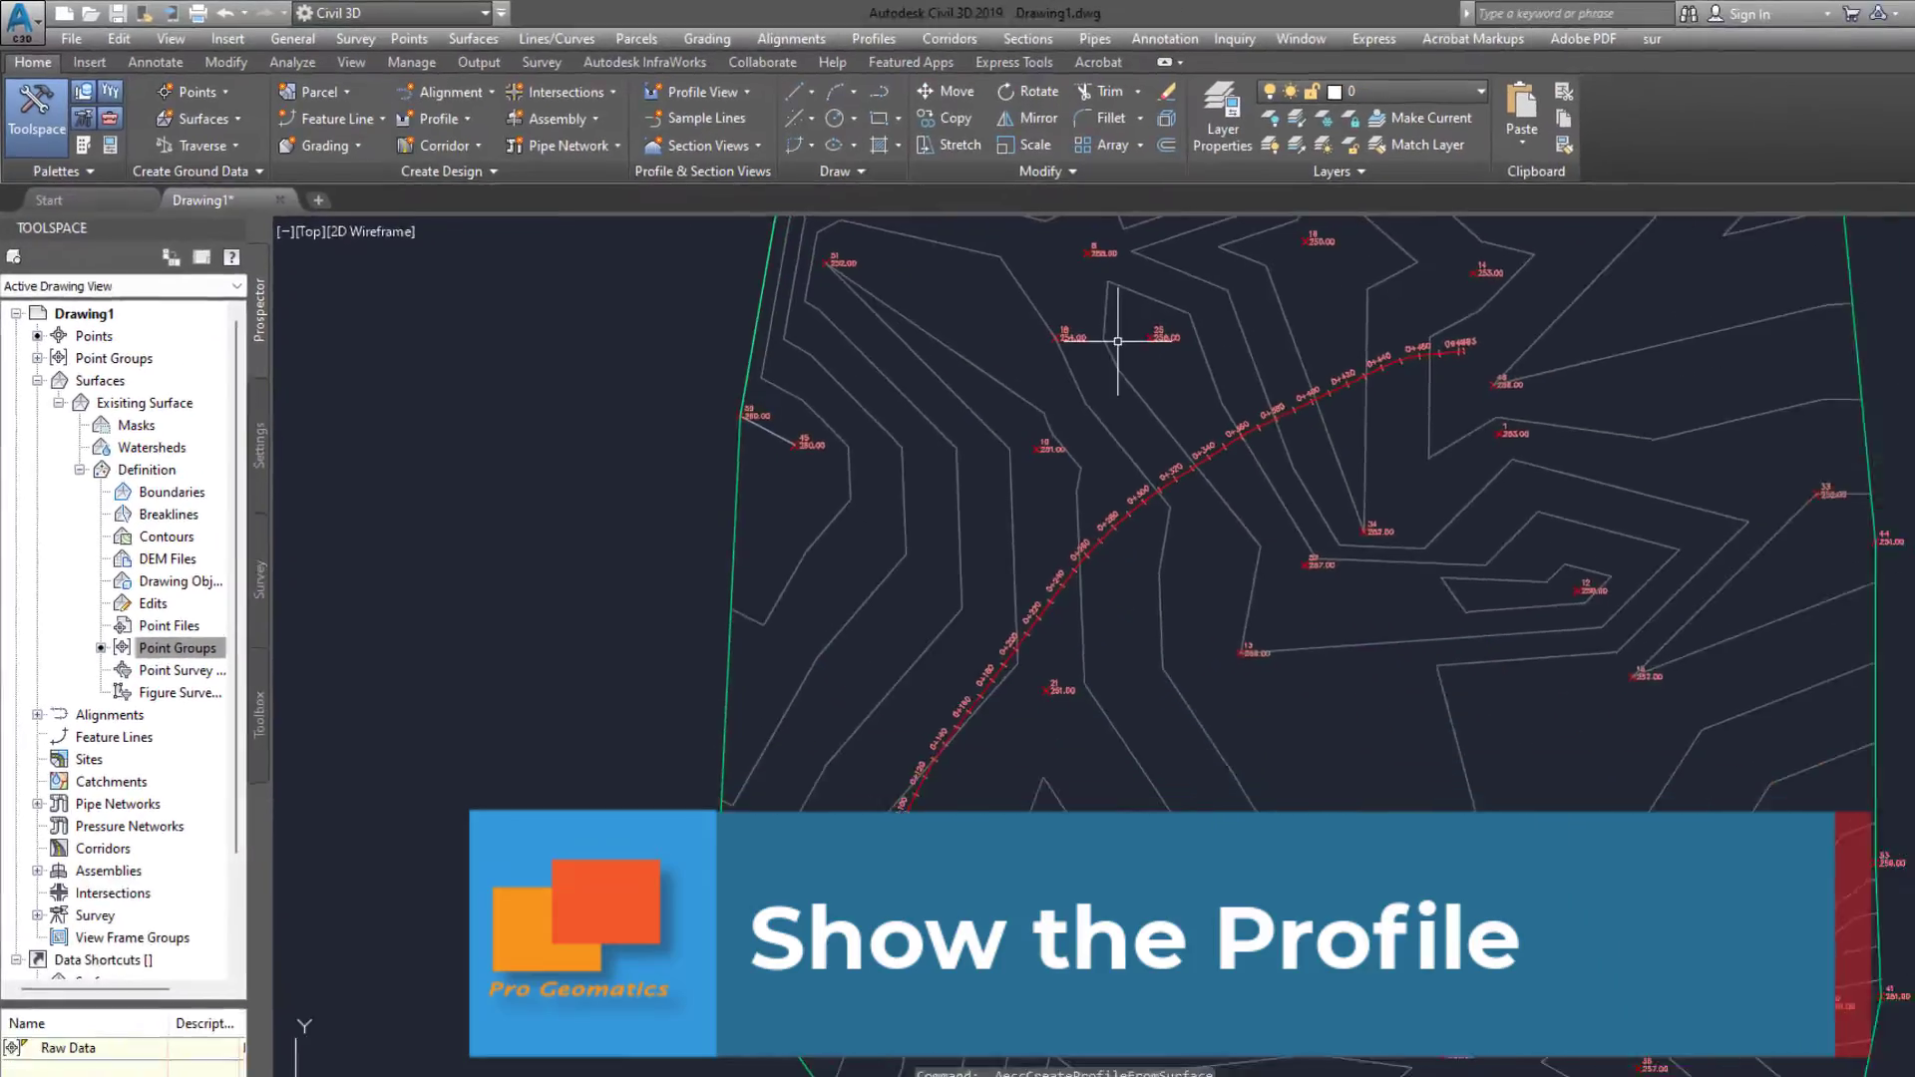
- Start a profile view for the Existing Road Alignment and name it KNUST- Main Curve
scroll(1118, 341, "down", 8)
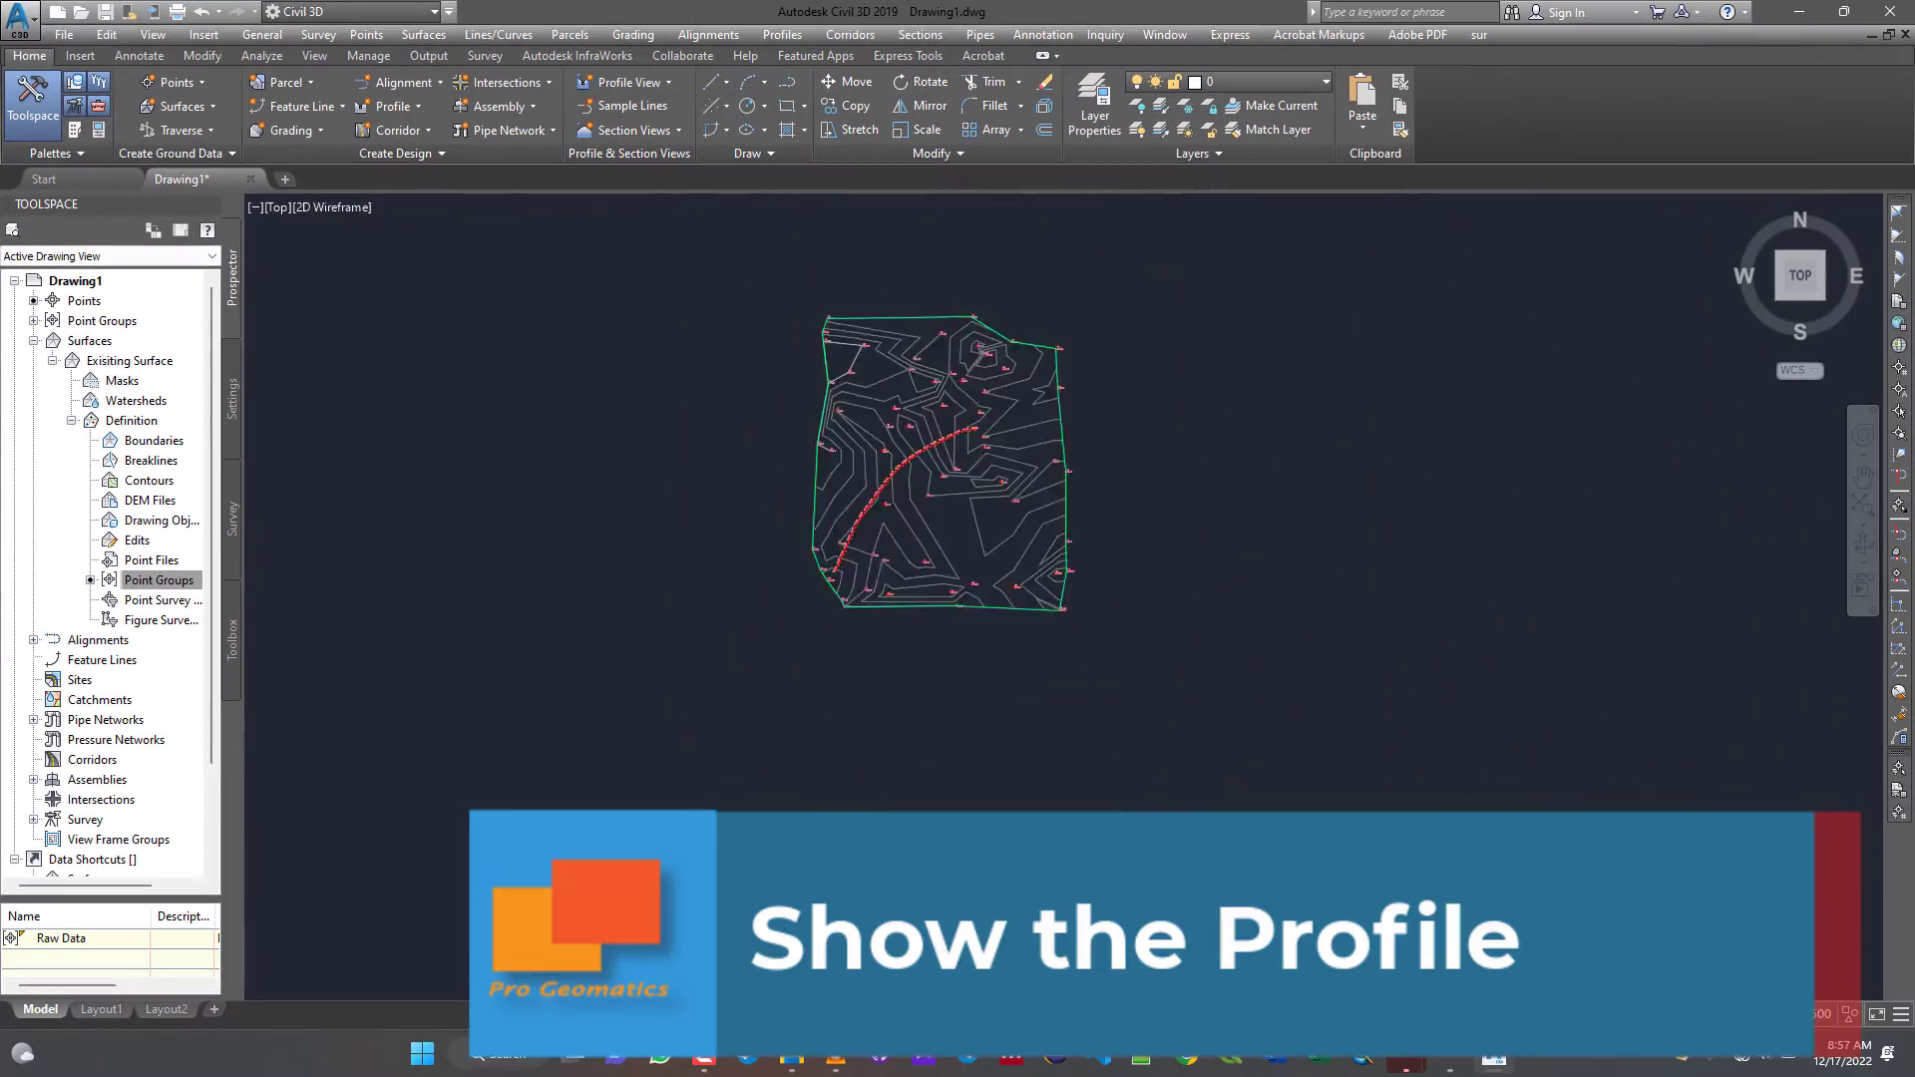
scroll(1197, 449, "up", 3)
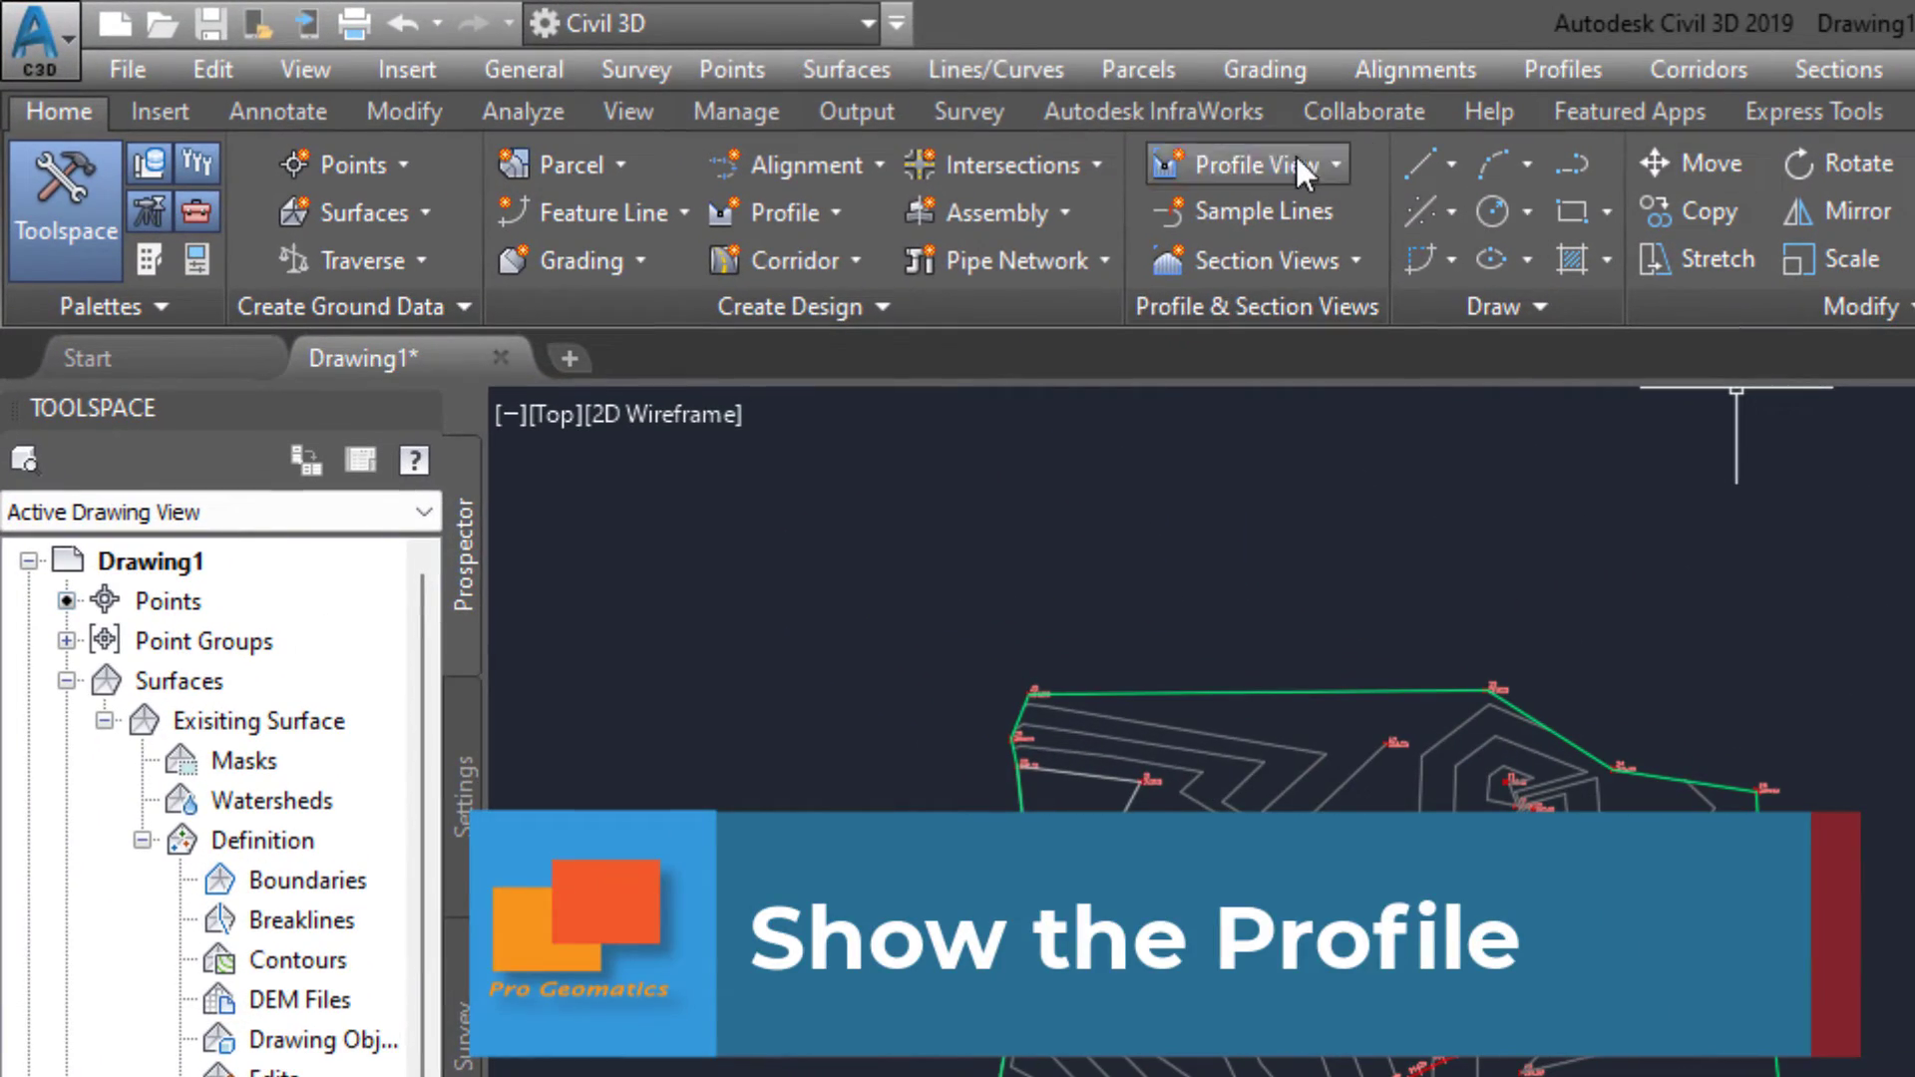
left_click(1297, 165)
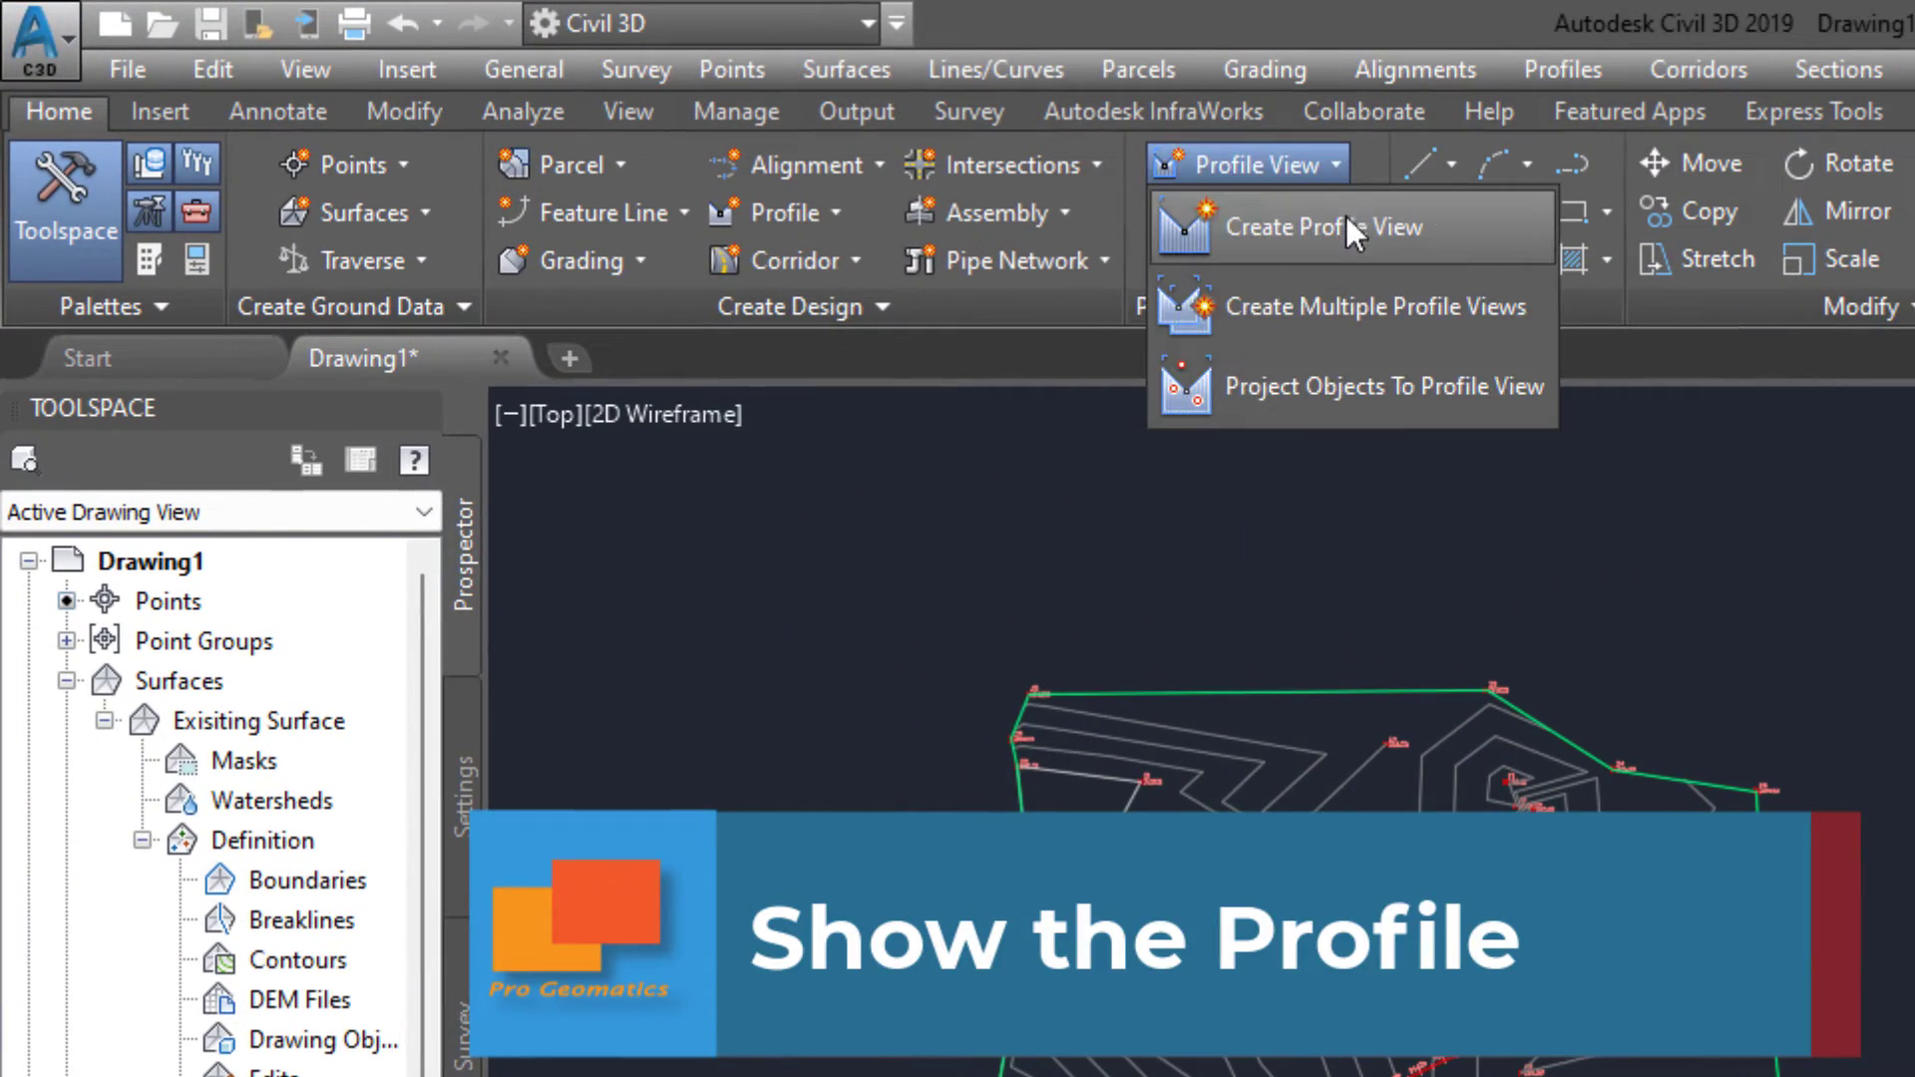
left_click(1344, 217)
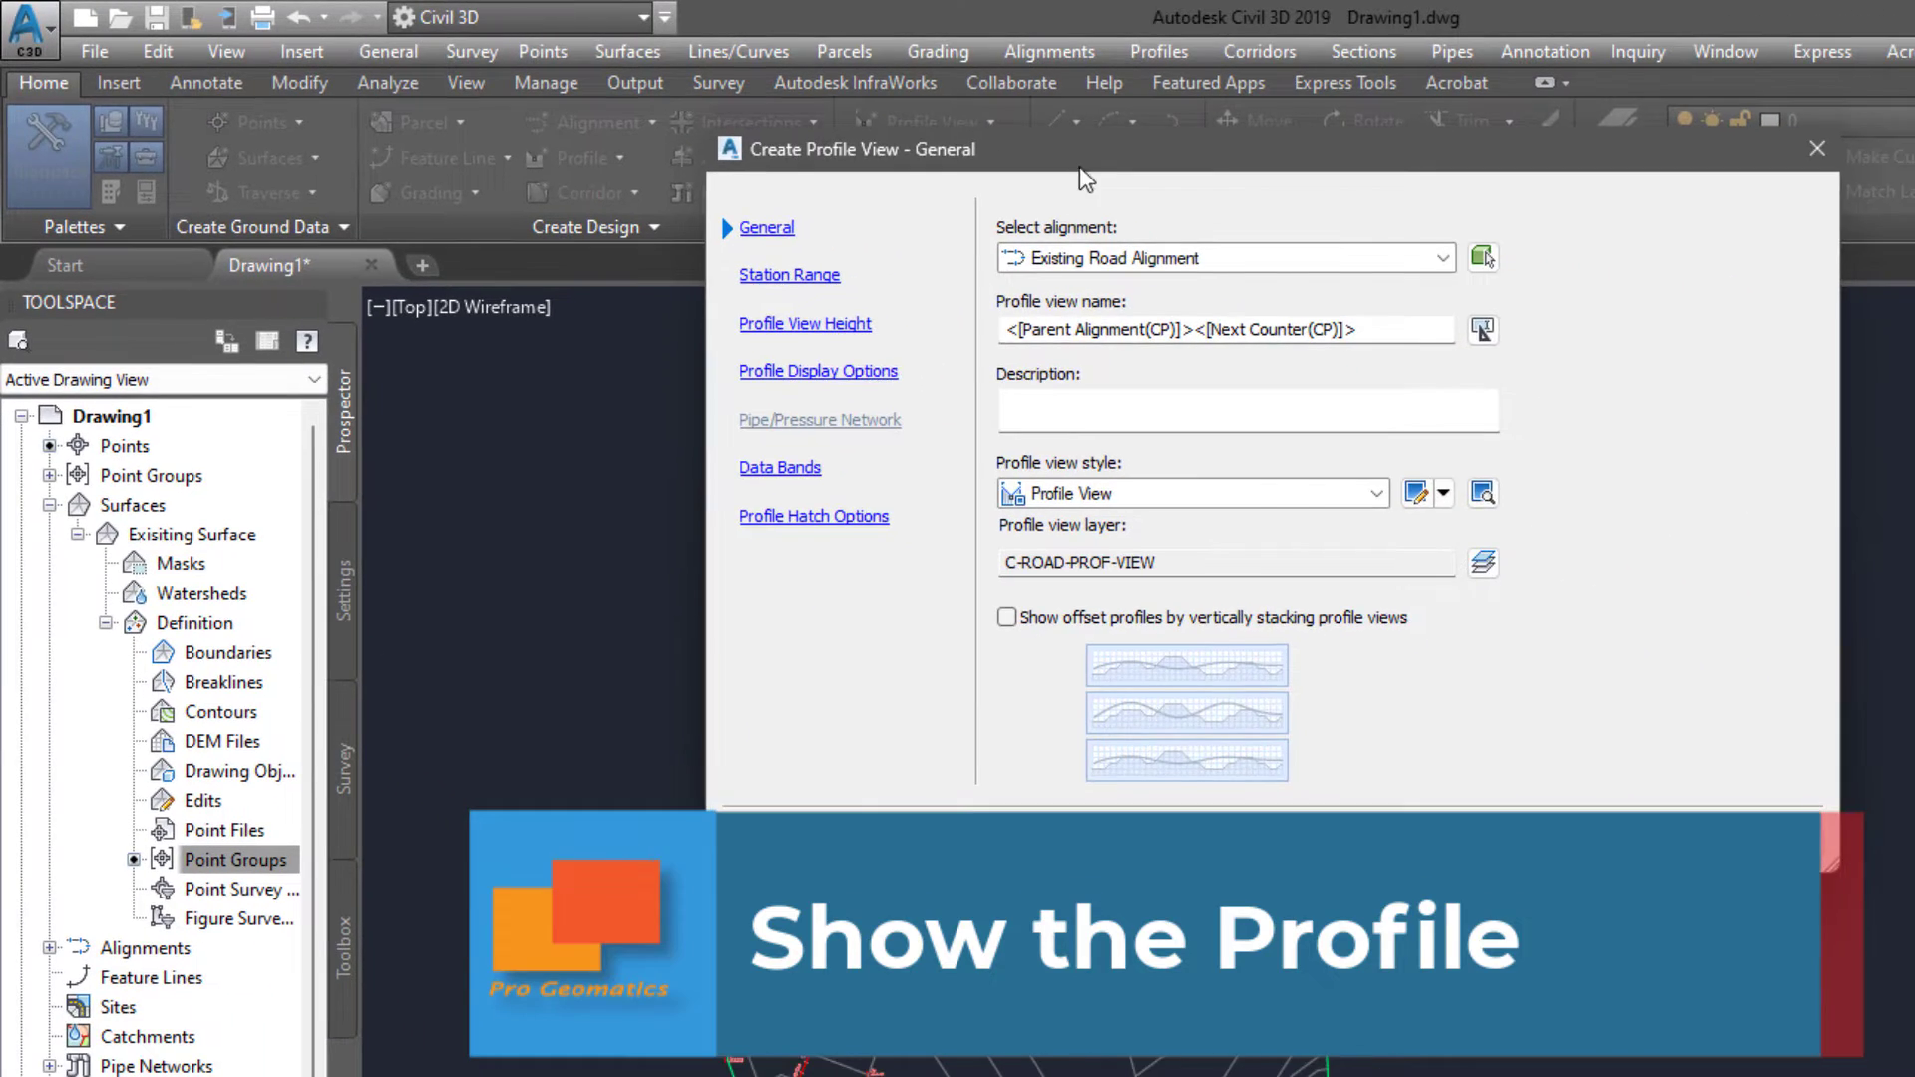
left_click_drag(1087, 152, 1758, 250)
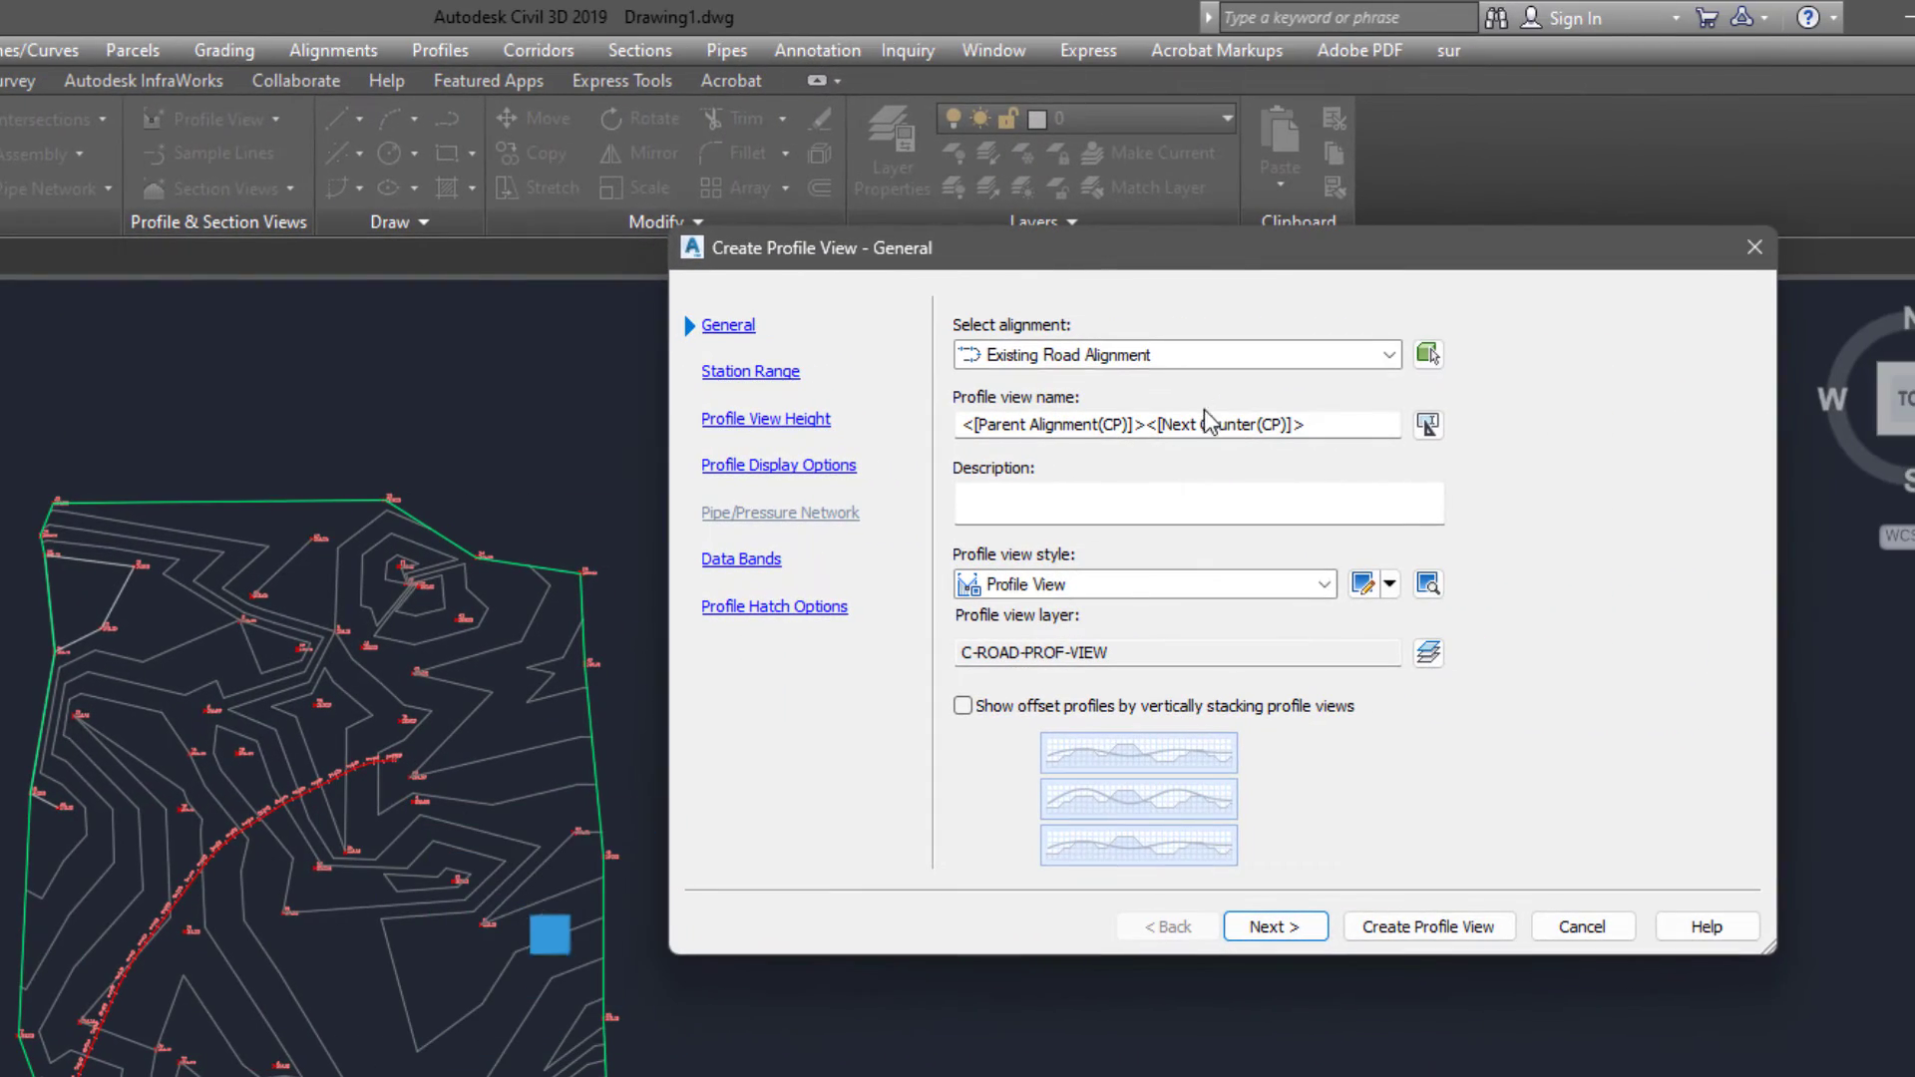
left_click_drag(1337, 421, 960, 424)
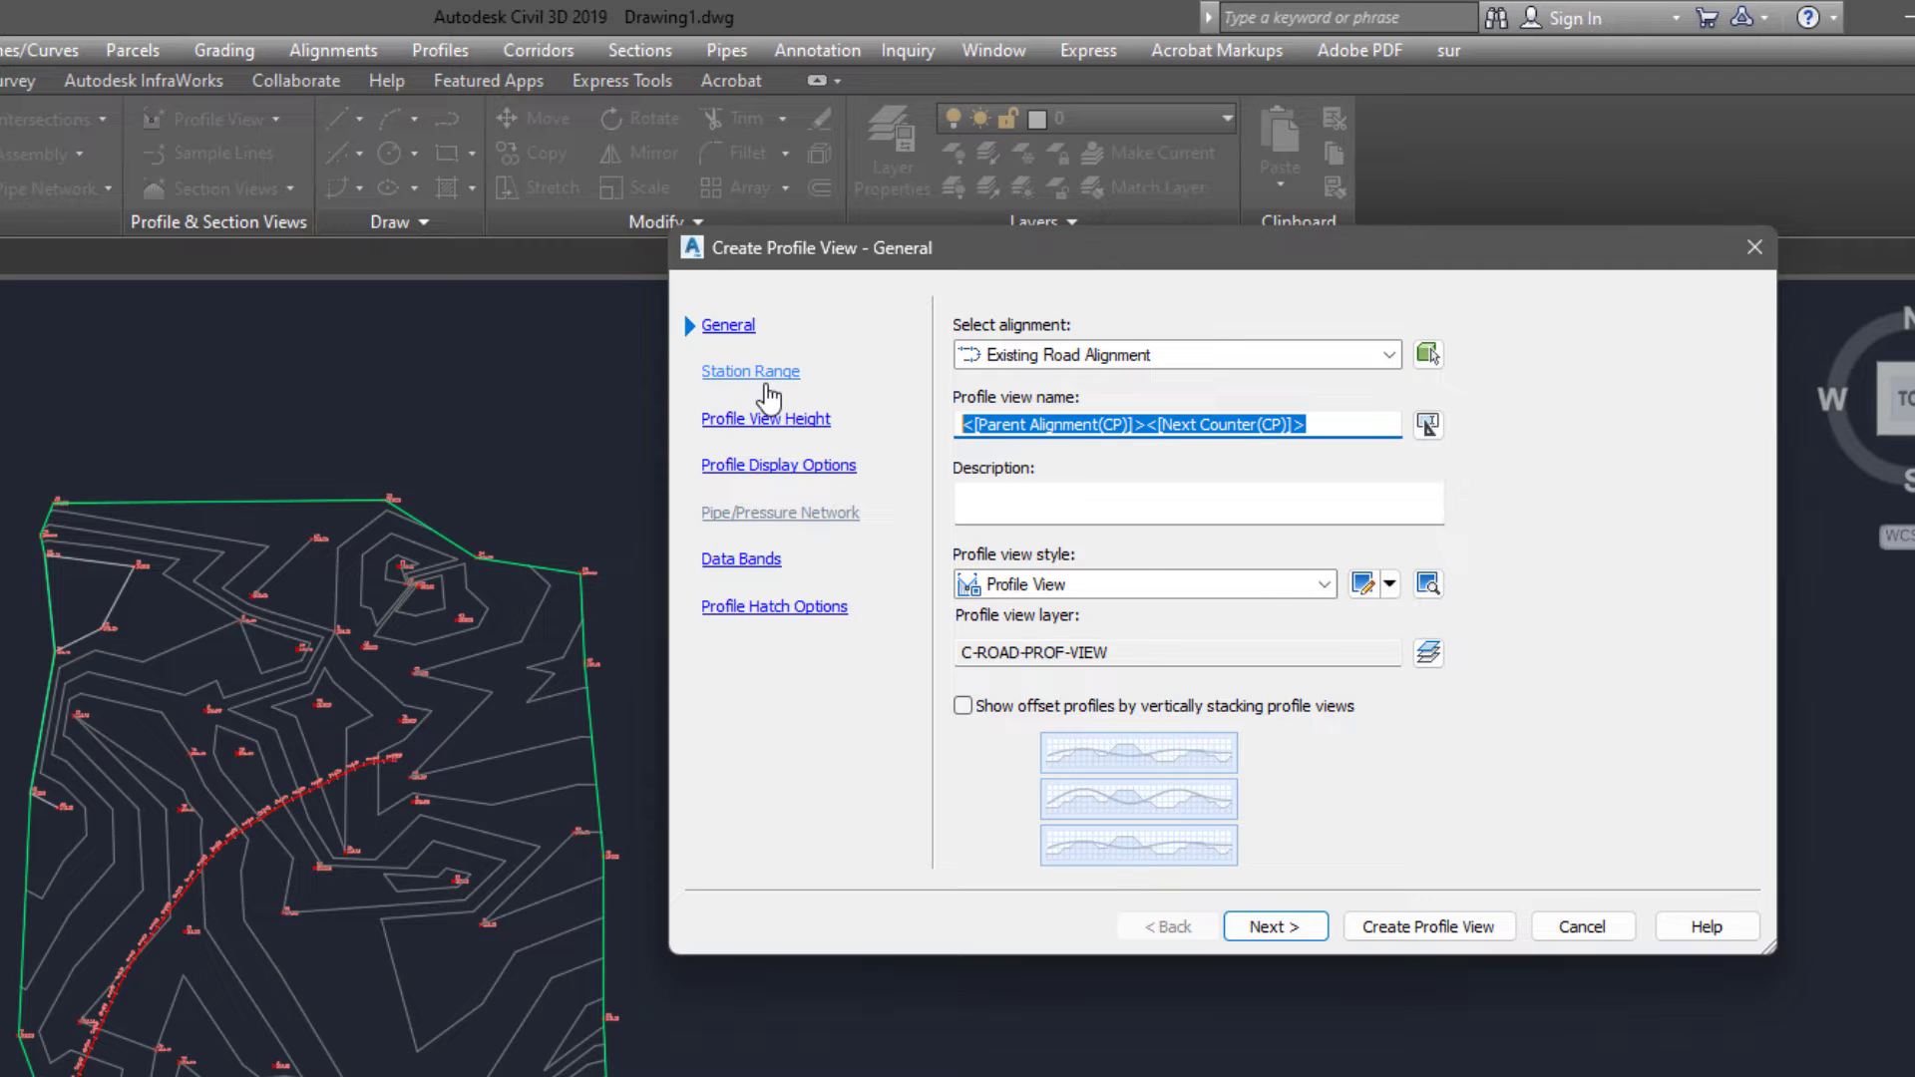
type("KNUST- Main Curve")
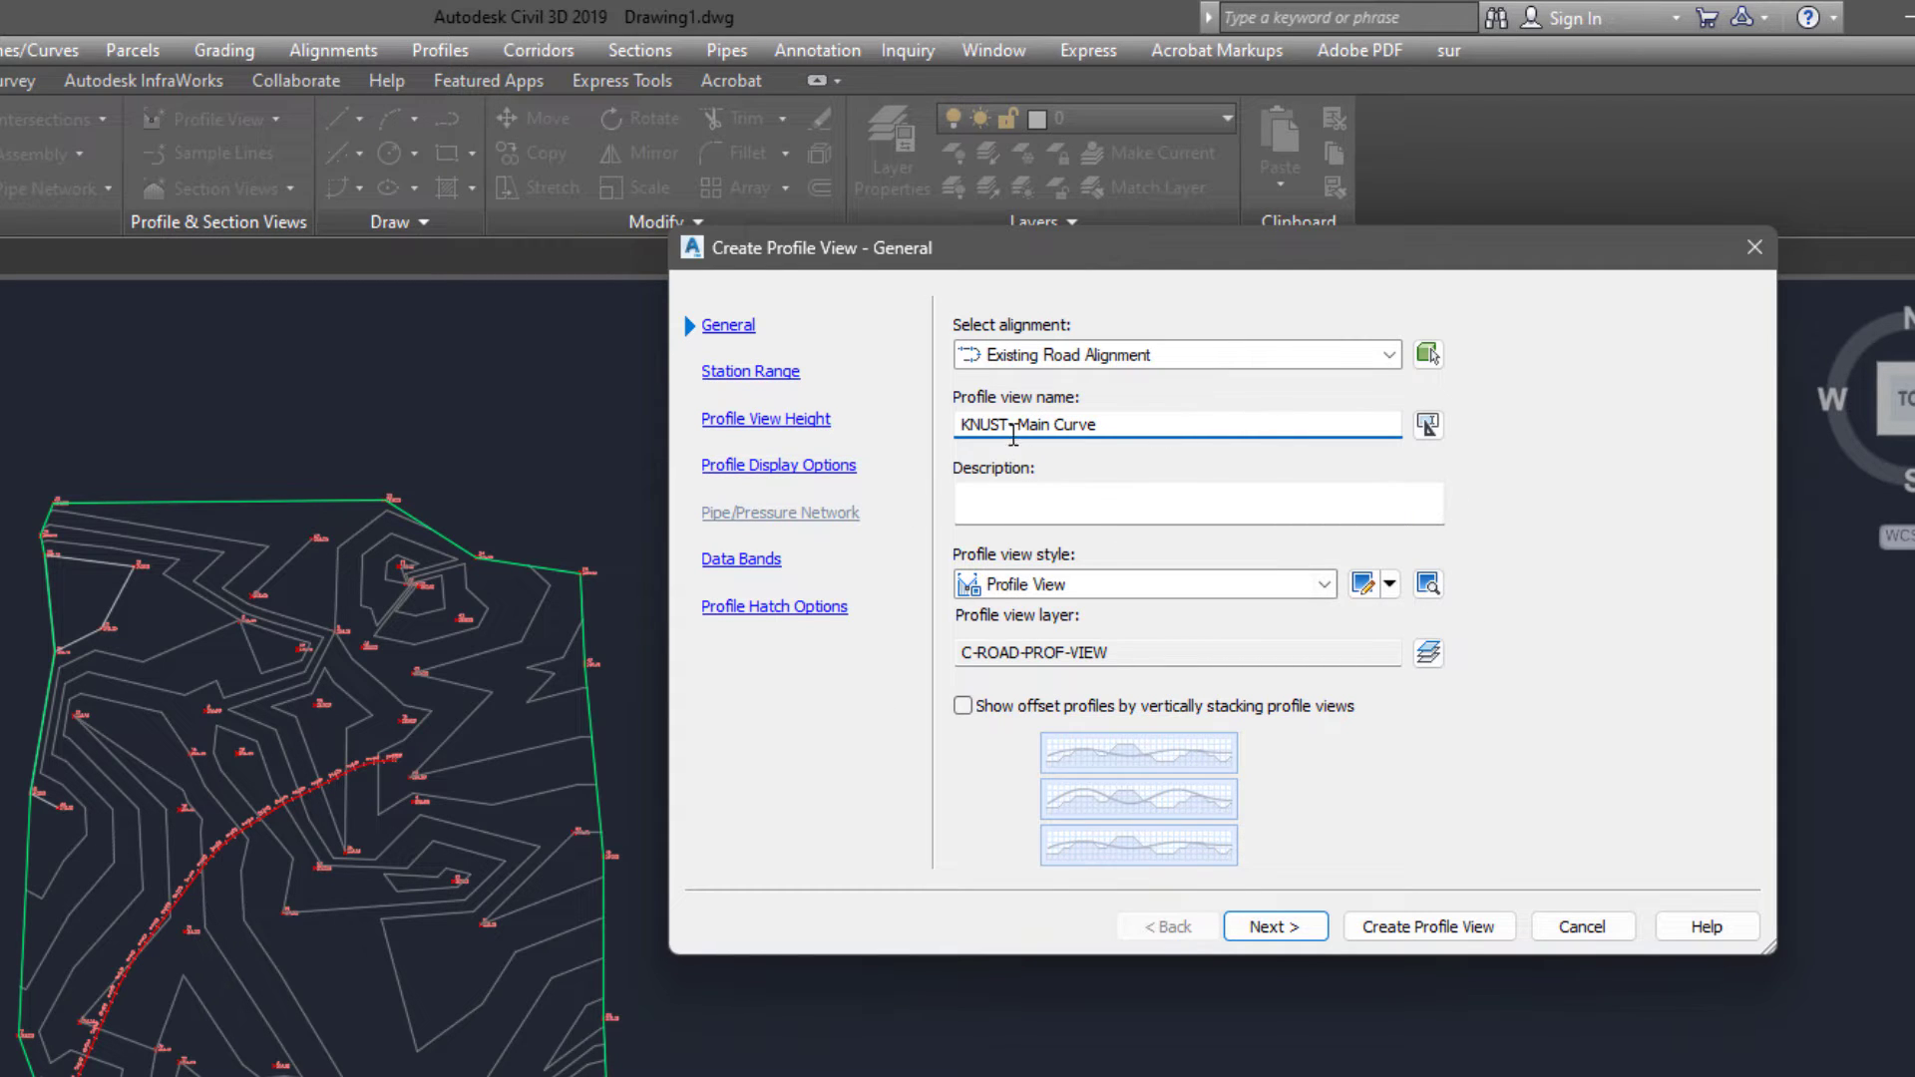
- Set the profile view style to Land Desktop Profile View and review the station range and height settings
left_click(1329, 586)
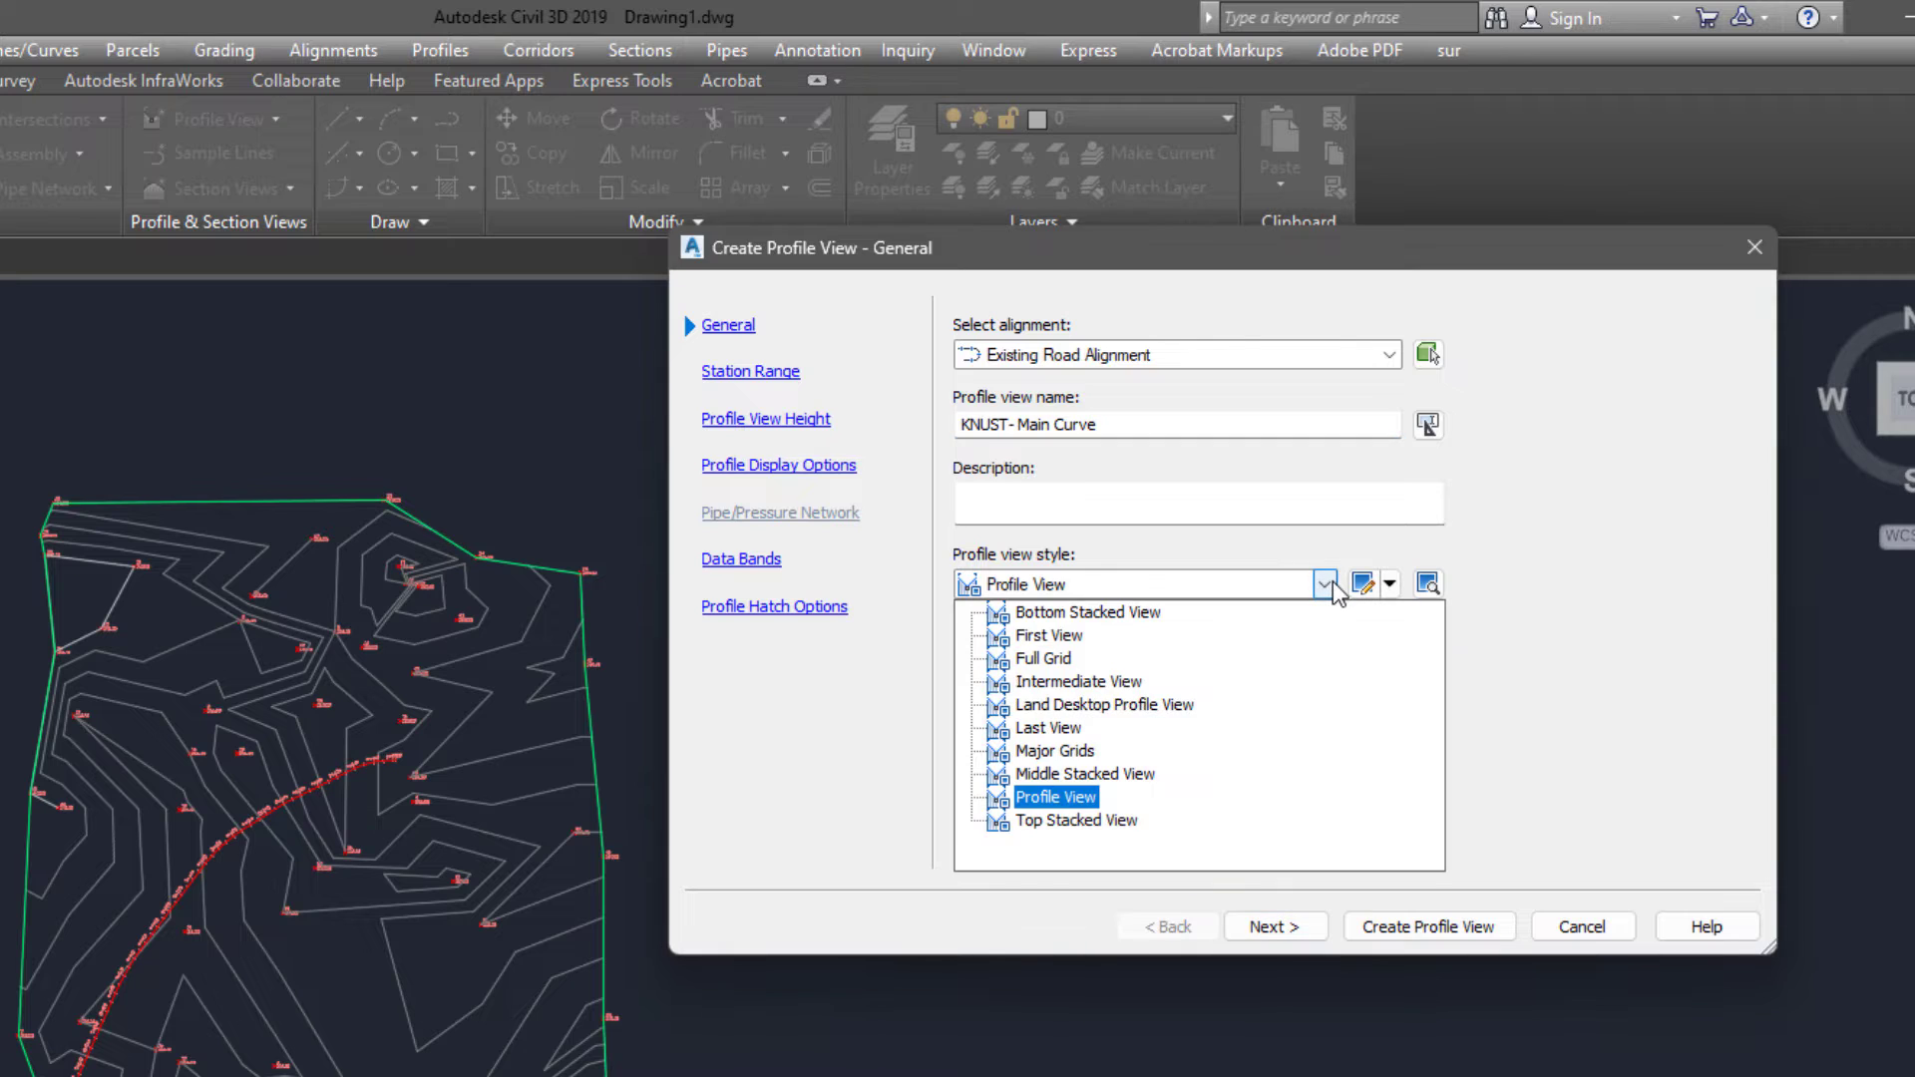
left_click(1155, 704)
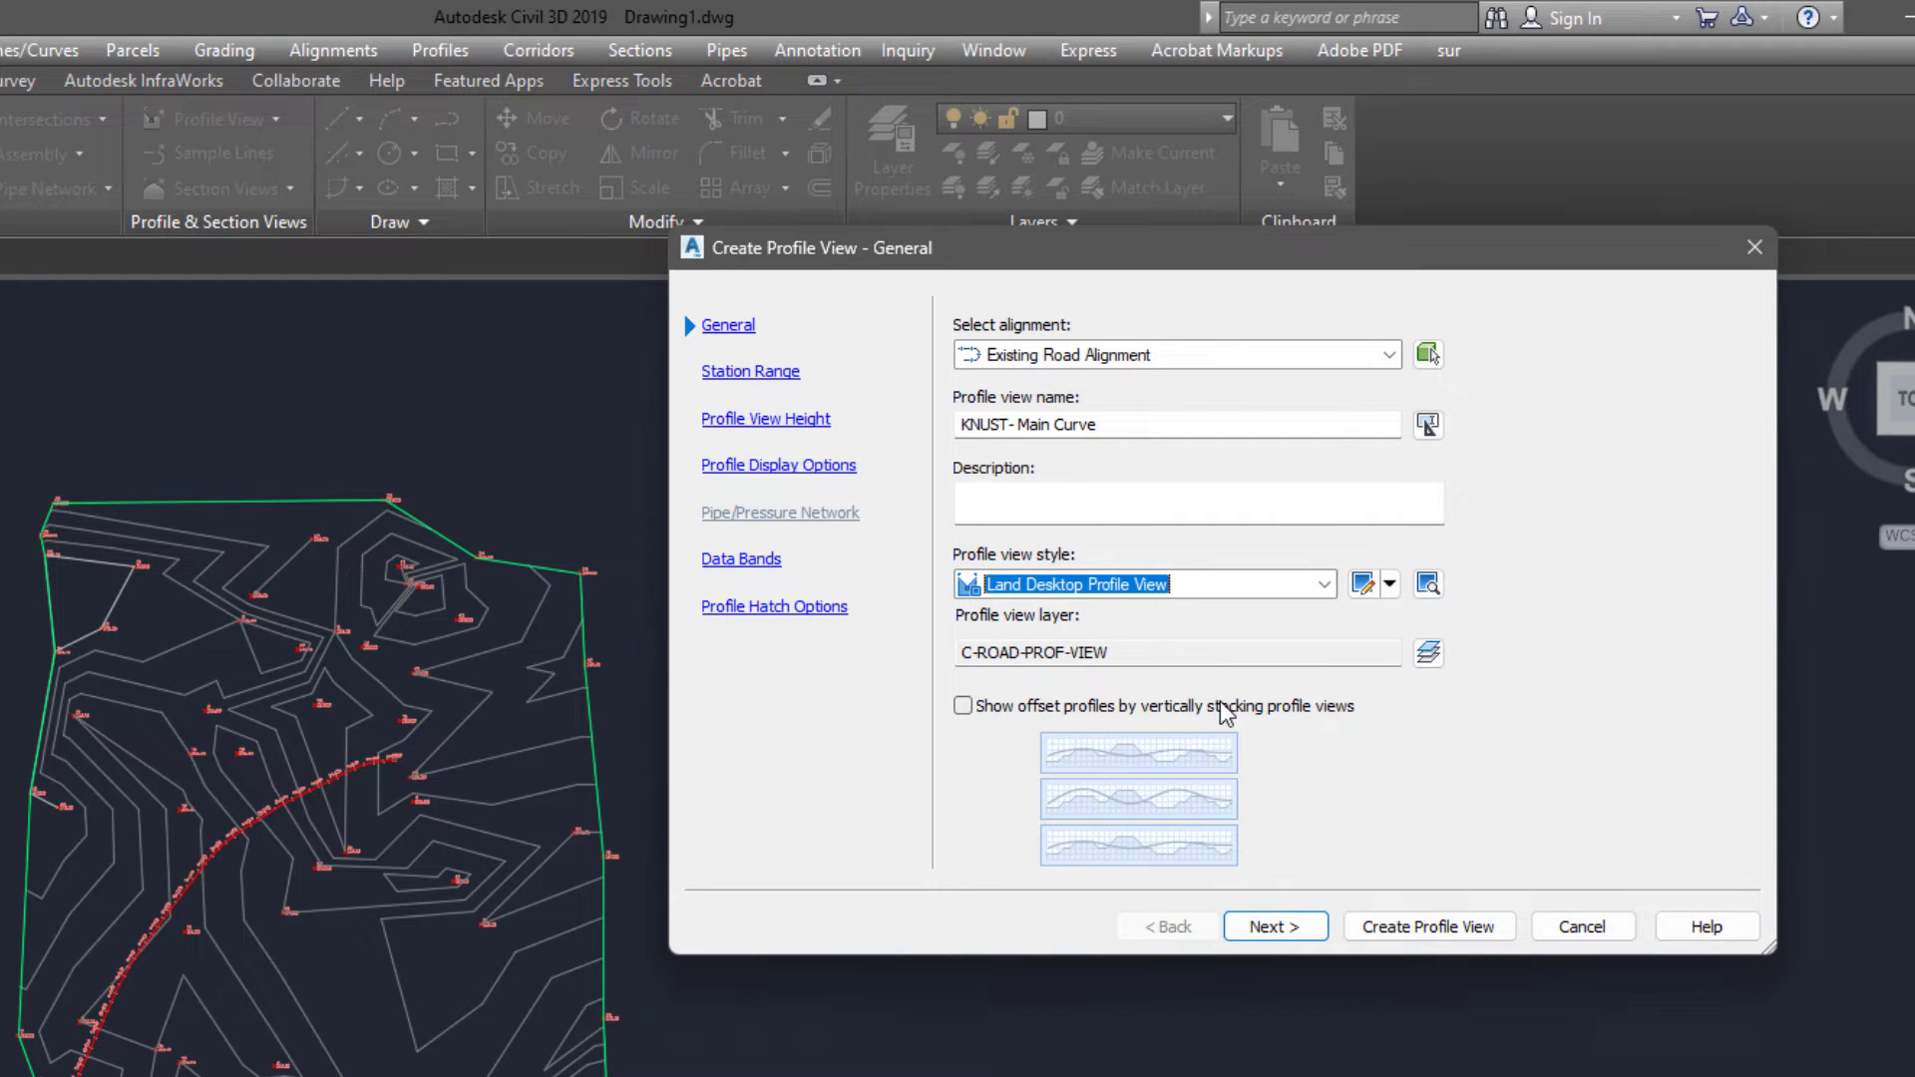
left_click(1287, 927)
left_click(1289, 931)
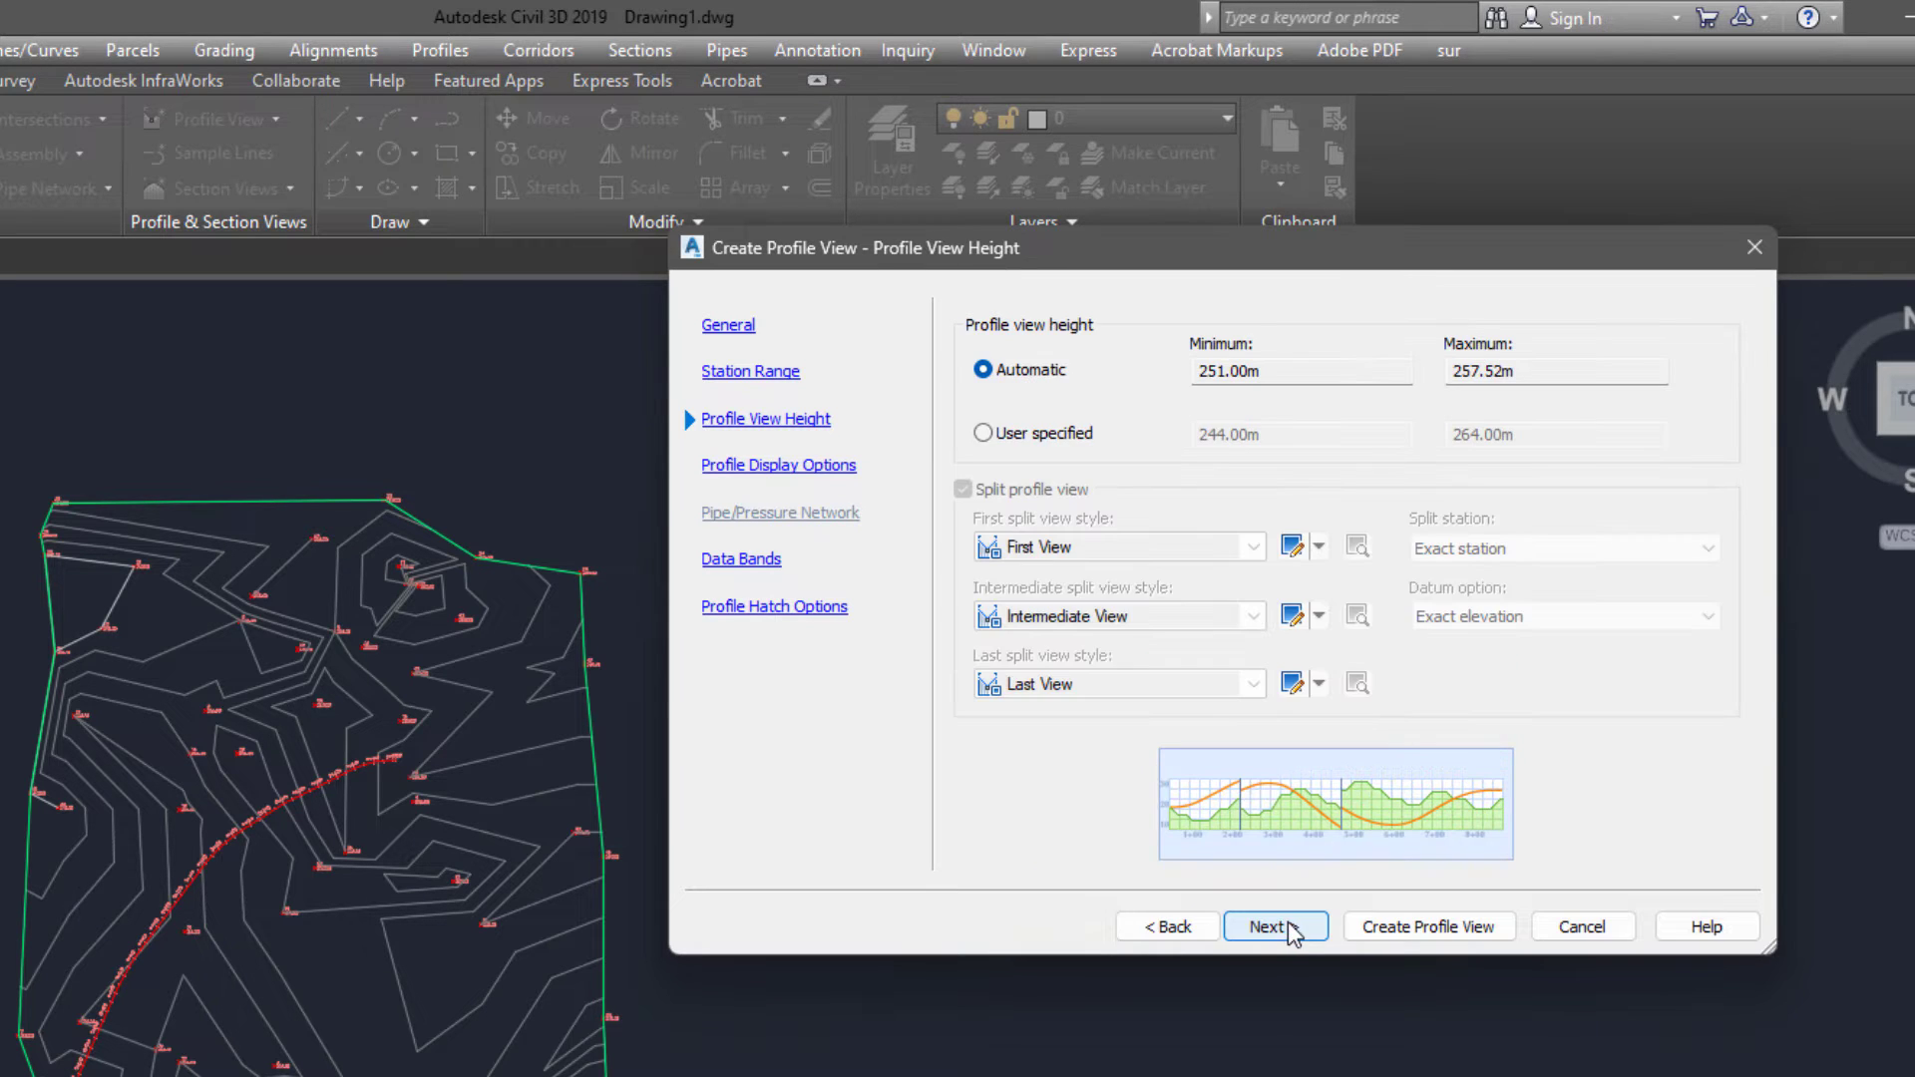
left_click(1196, 937)
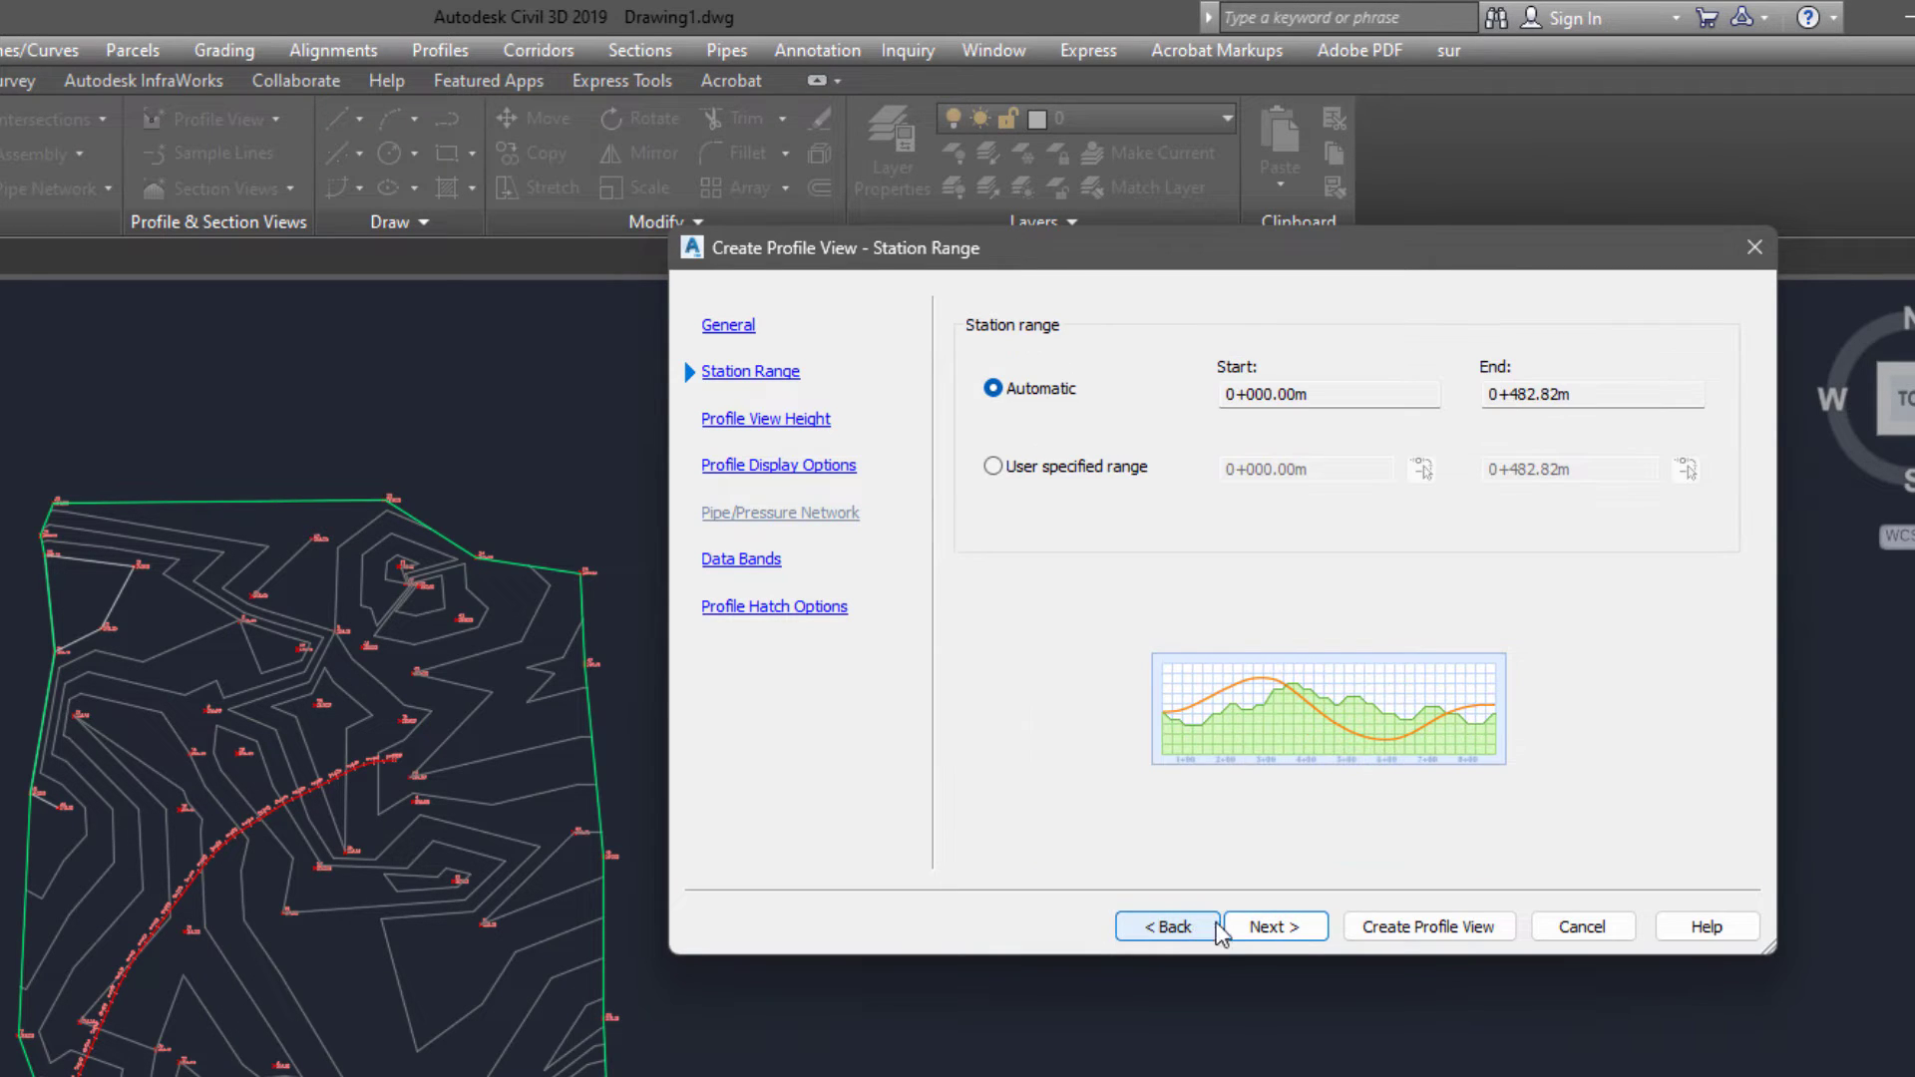
- Create the profile view and place its origin in the empty area east of the surface, near the height of its northern edge
left_click(1391, 926)
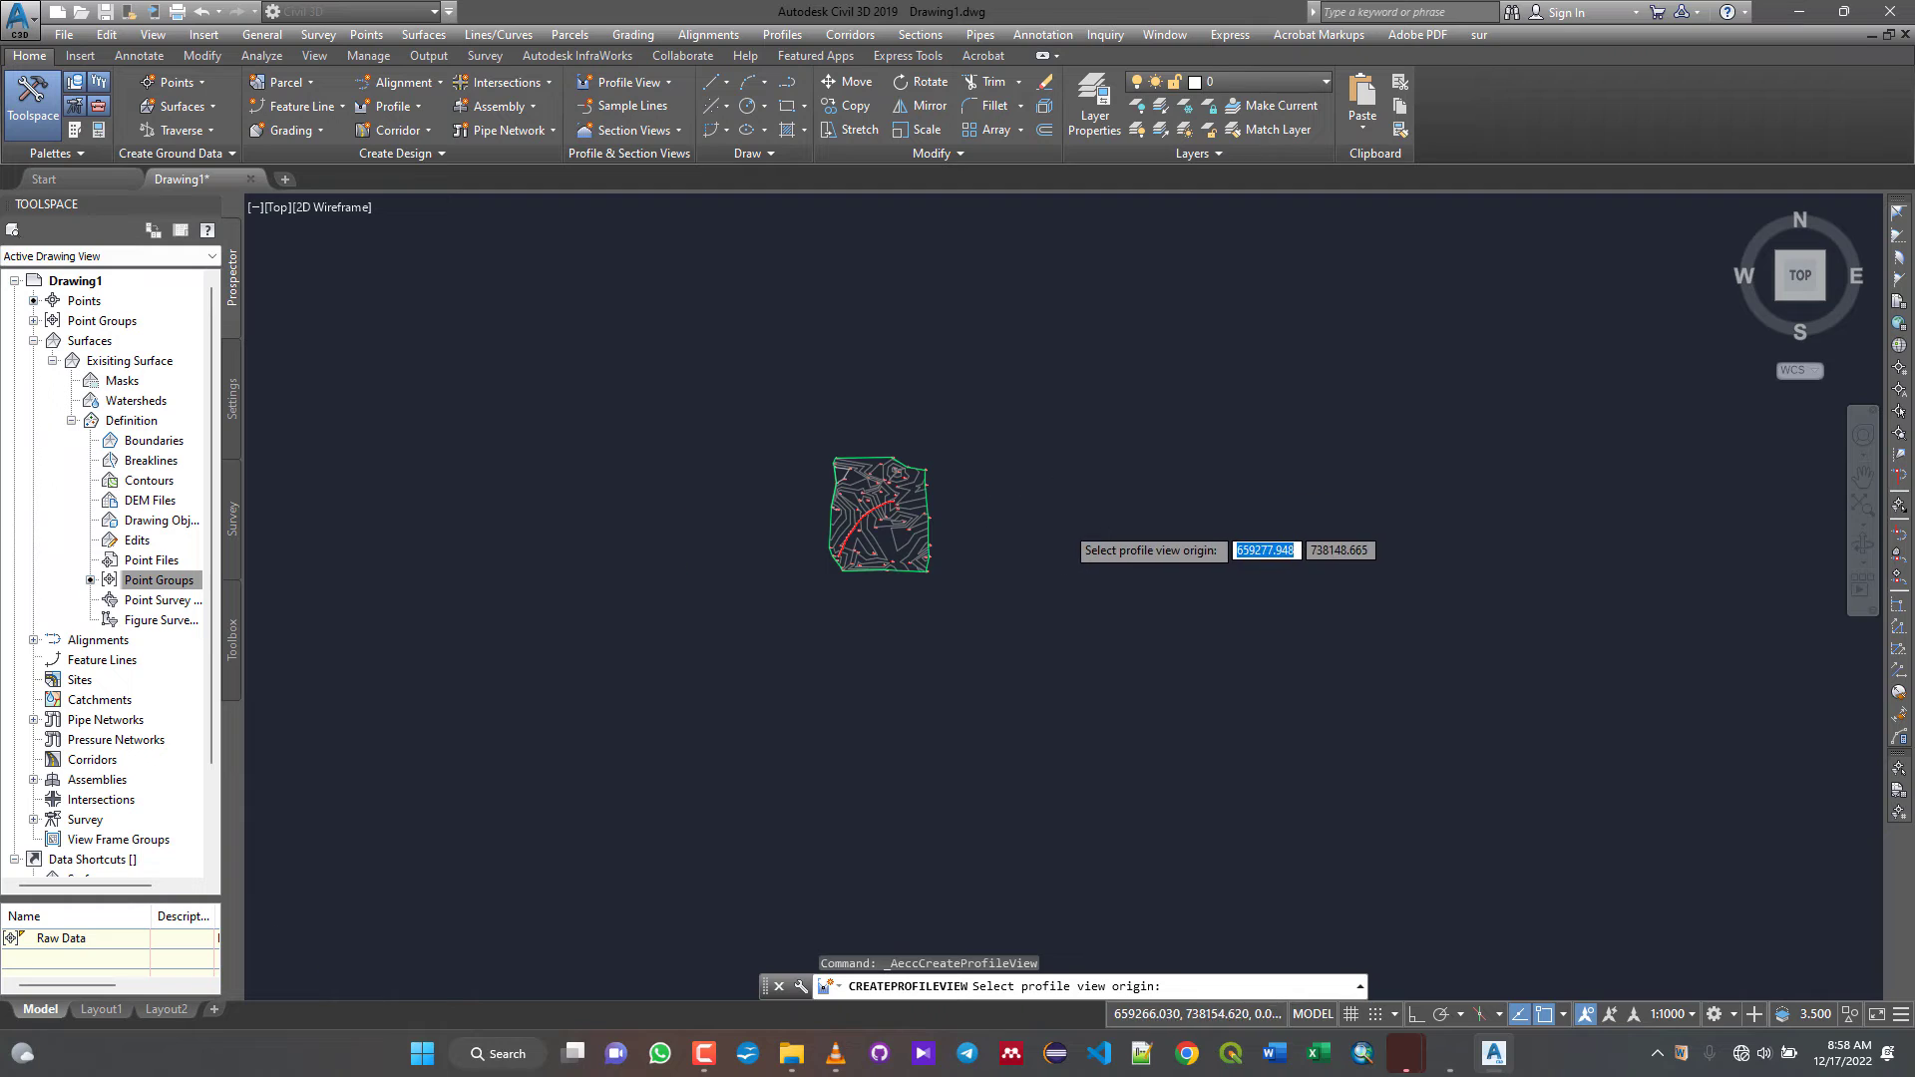
scroll(1019, 499, "up", 2)
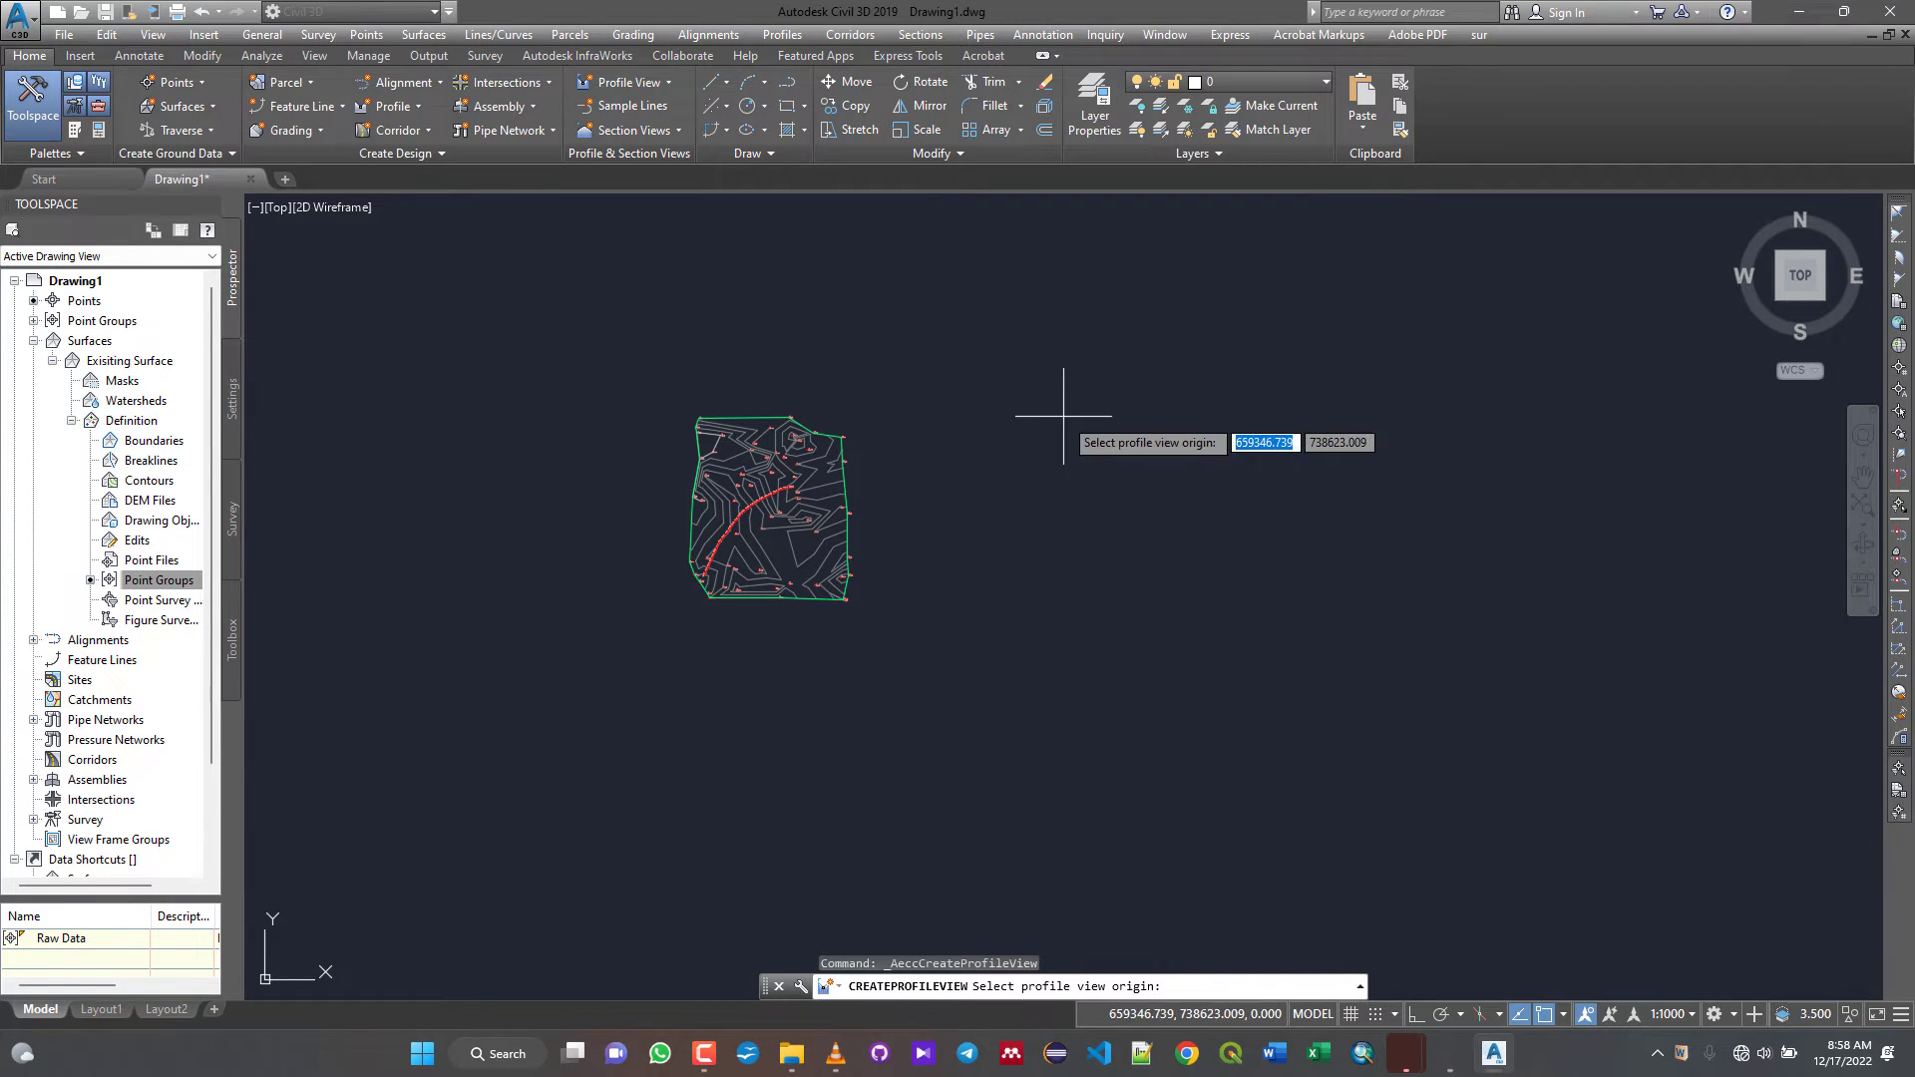
left_click(1026, 427)
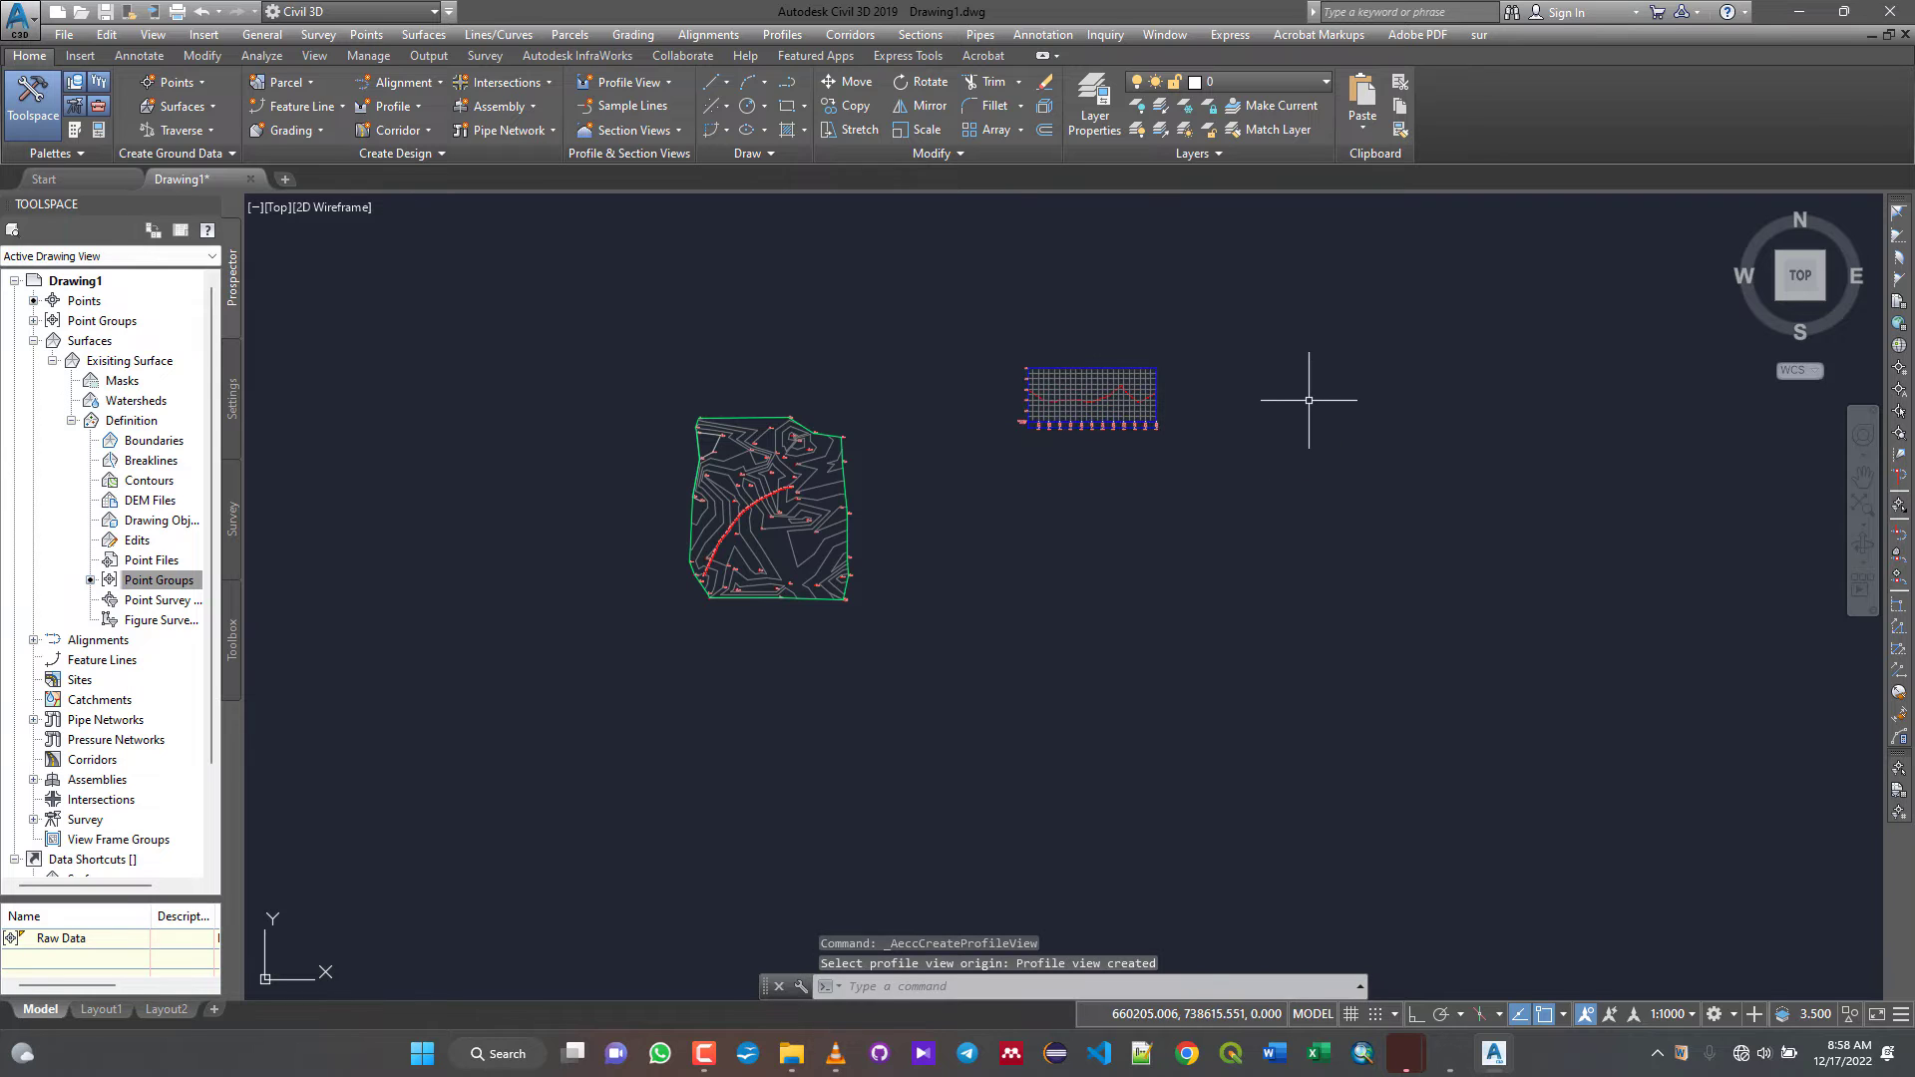
- Examine the existing ground profile line in the new profile view
scroll(1094, 377, "up", 8)
scroll(1202, 415, "down", 2)
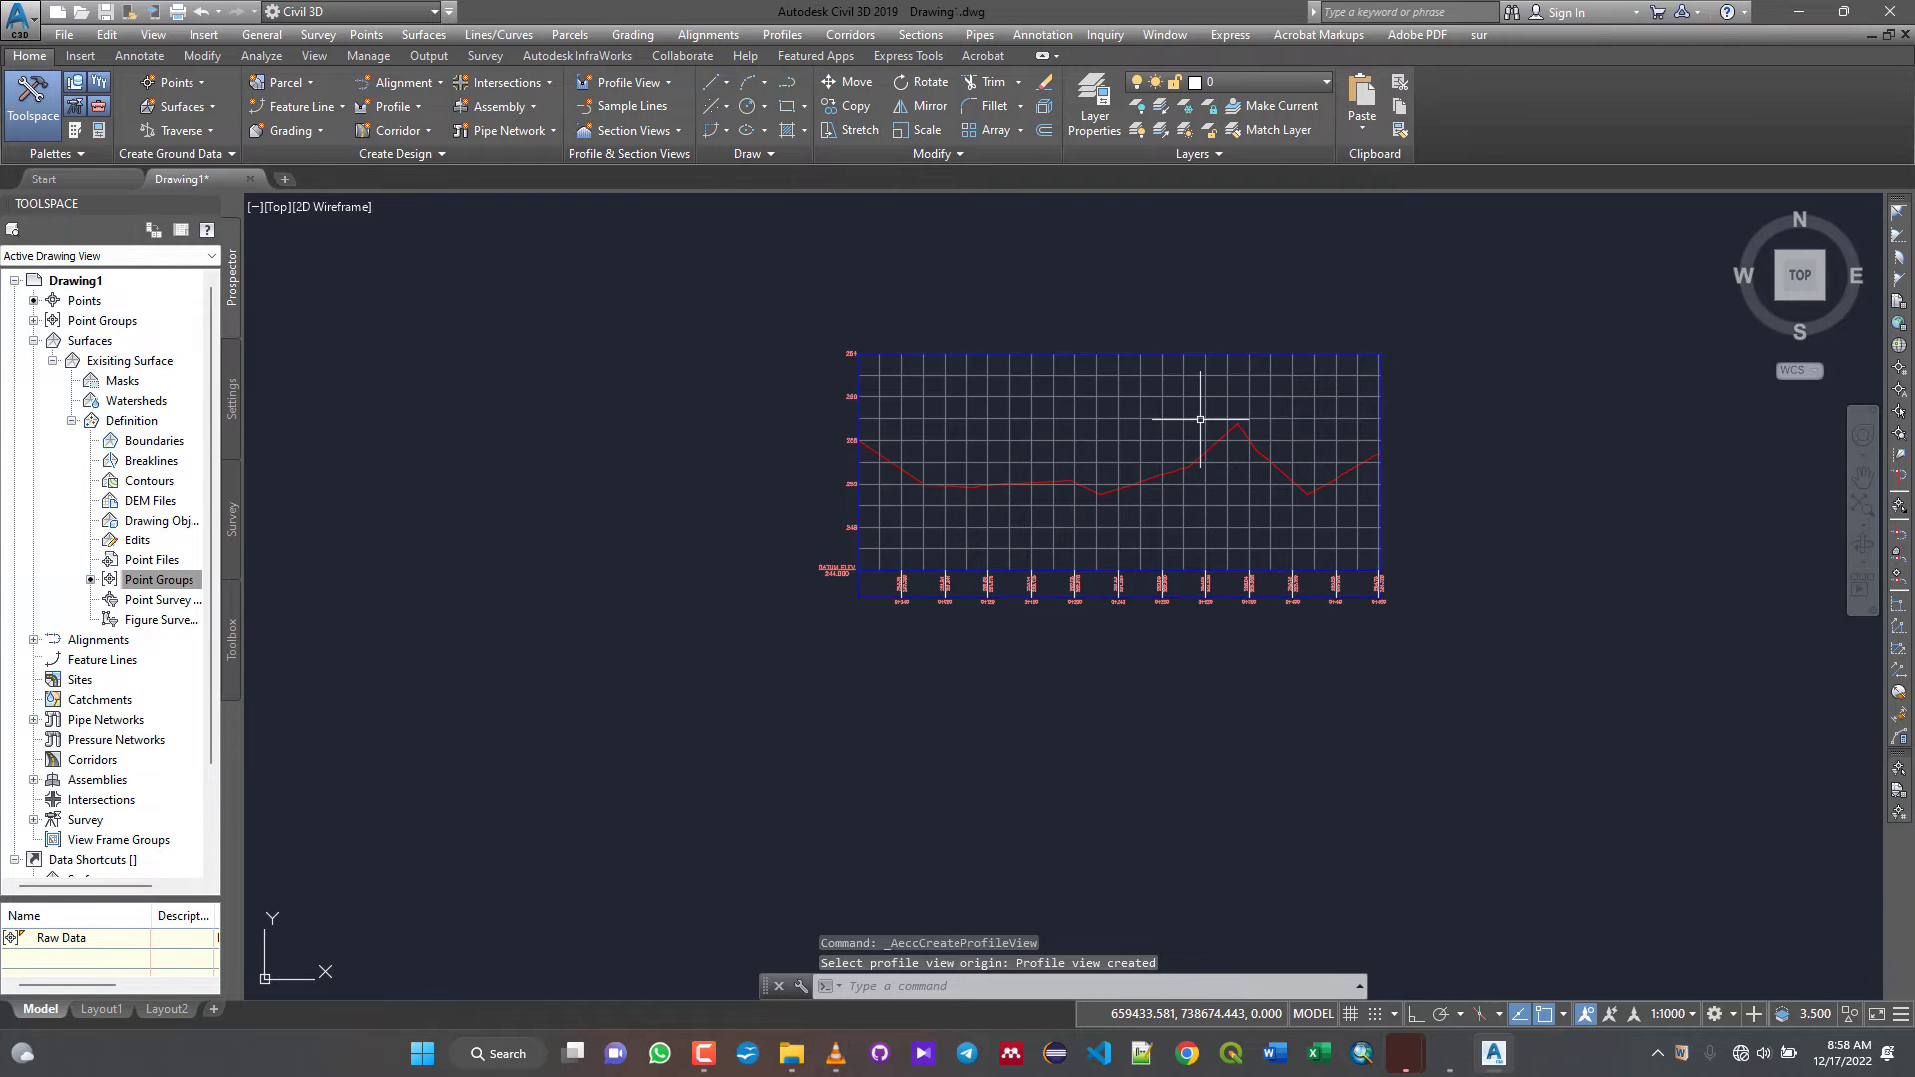
scroll(1297, 415, "up", 4)
scroll(1297, 415, "down", 4)
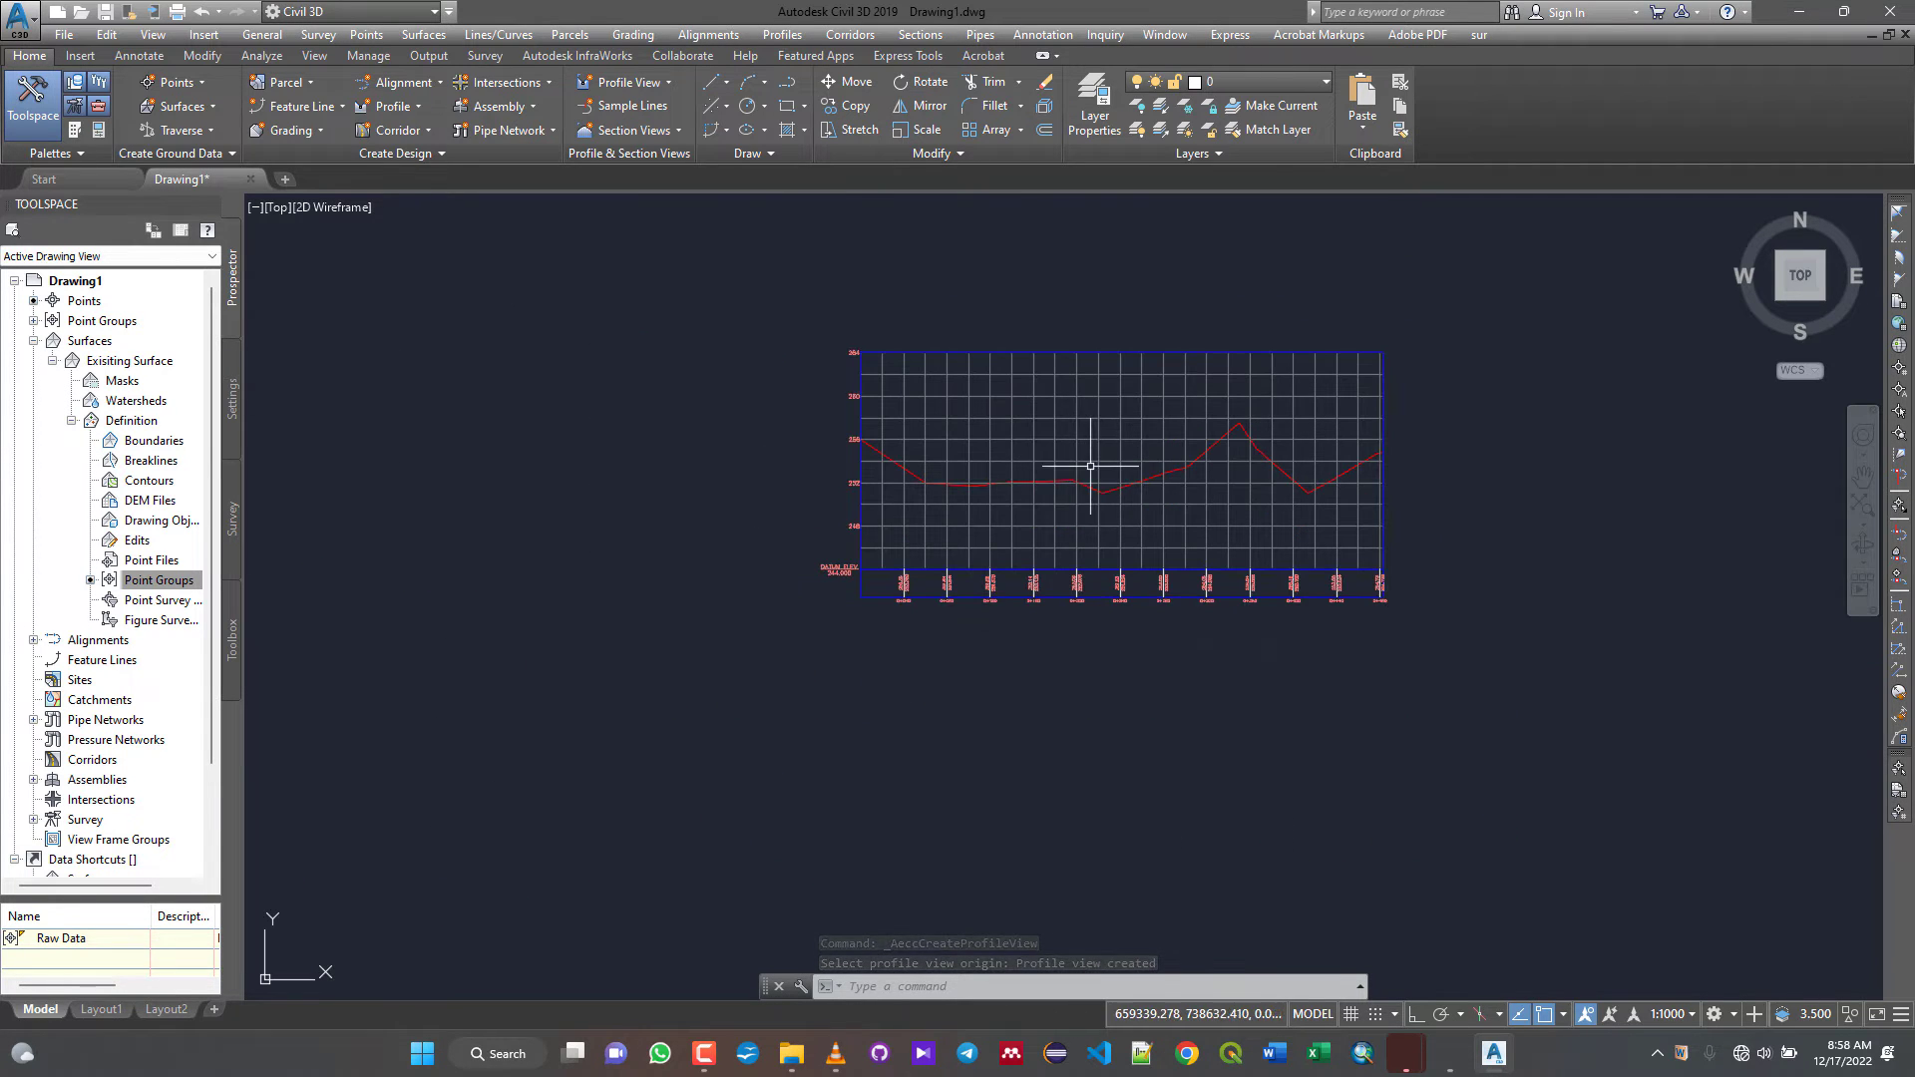
scroll(1110, 444, "up", 2)
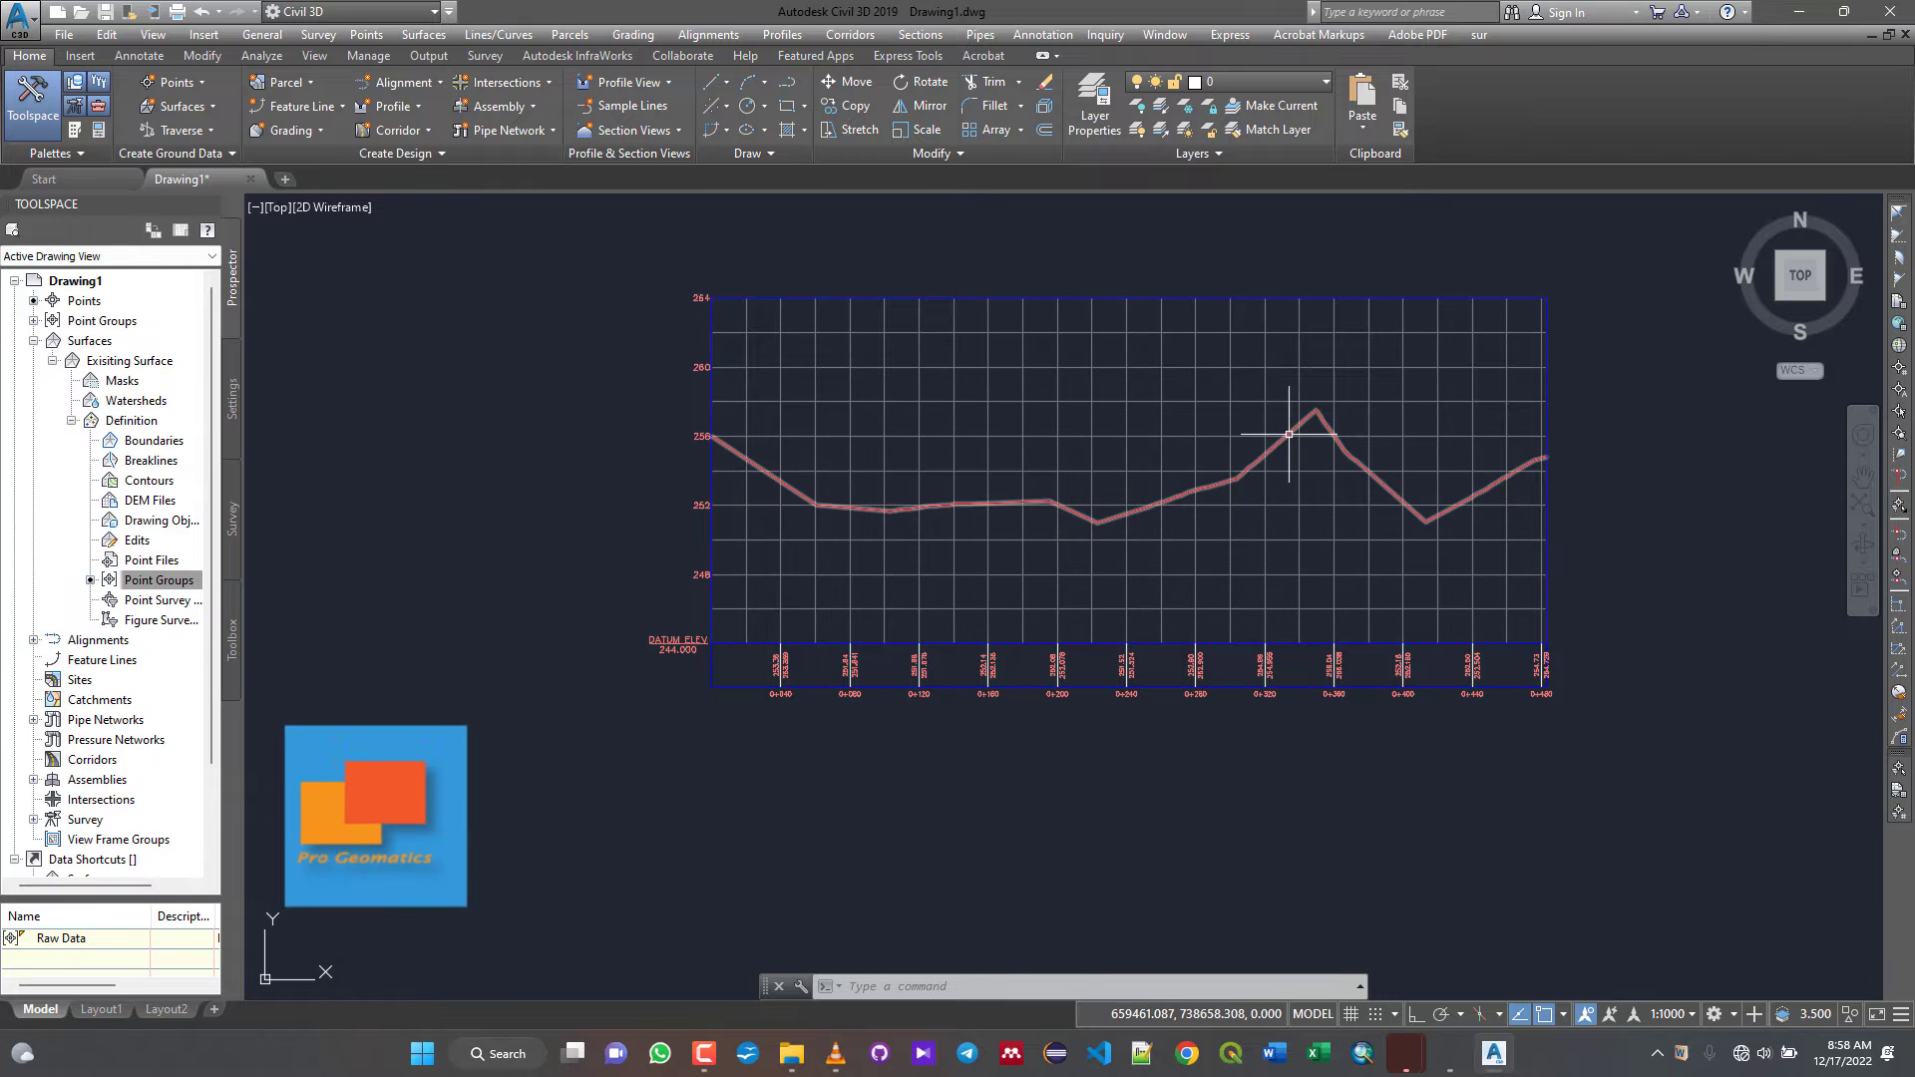
middle_click_drag(1282, 432, 1252, 529)
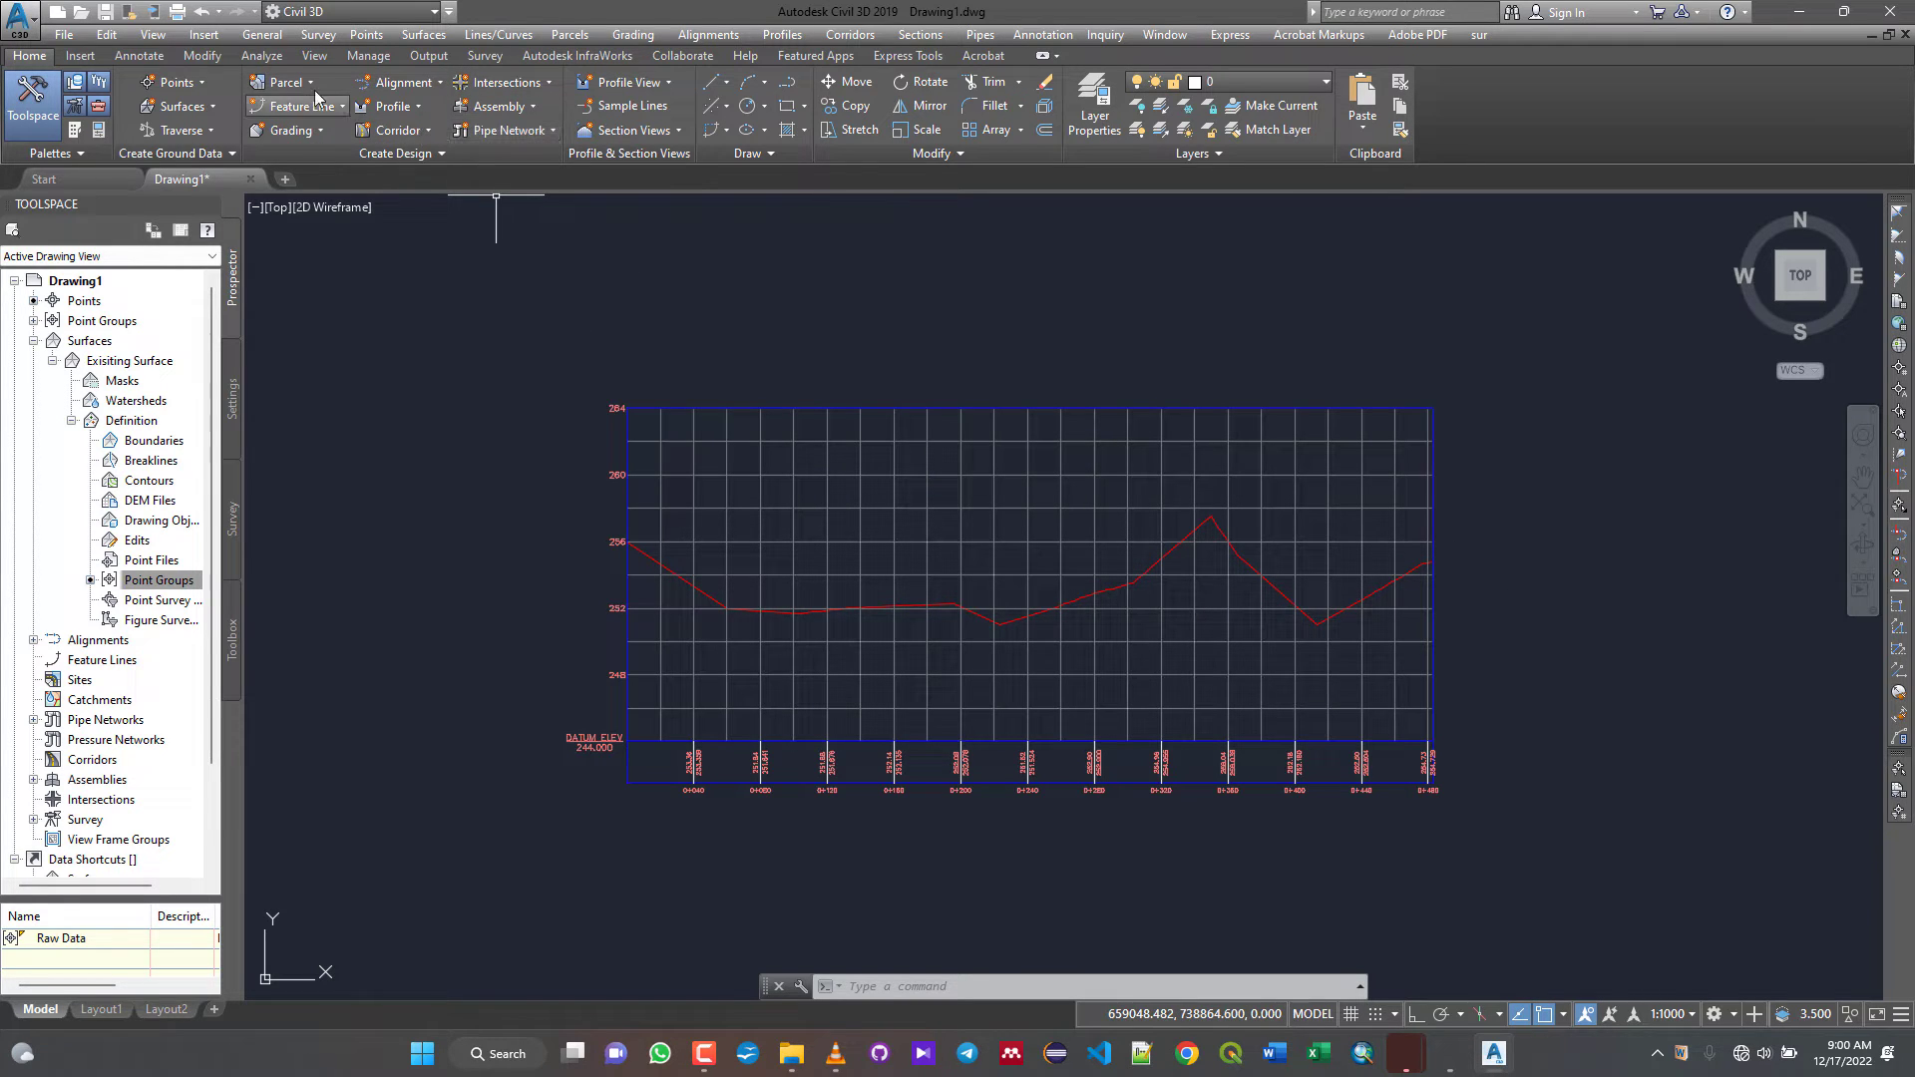
- Start a layout profile on the existing ground's profile view and name it Proposed Design Profile
left_click(408, 117)
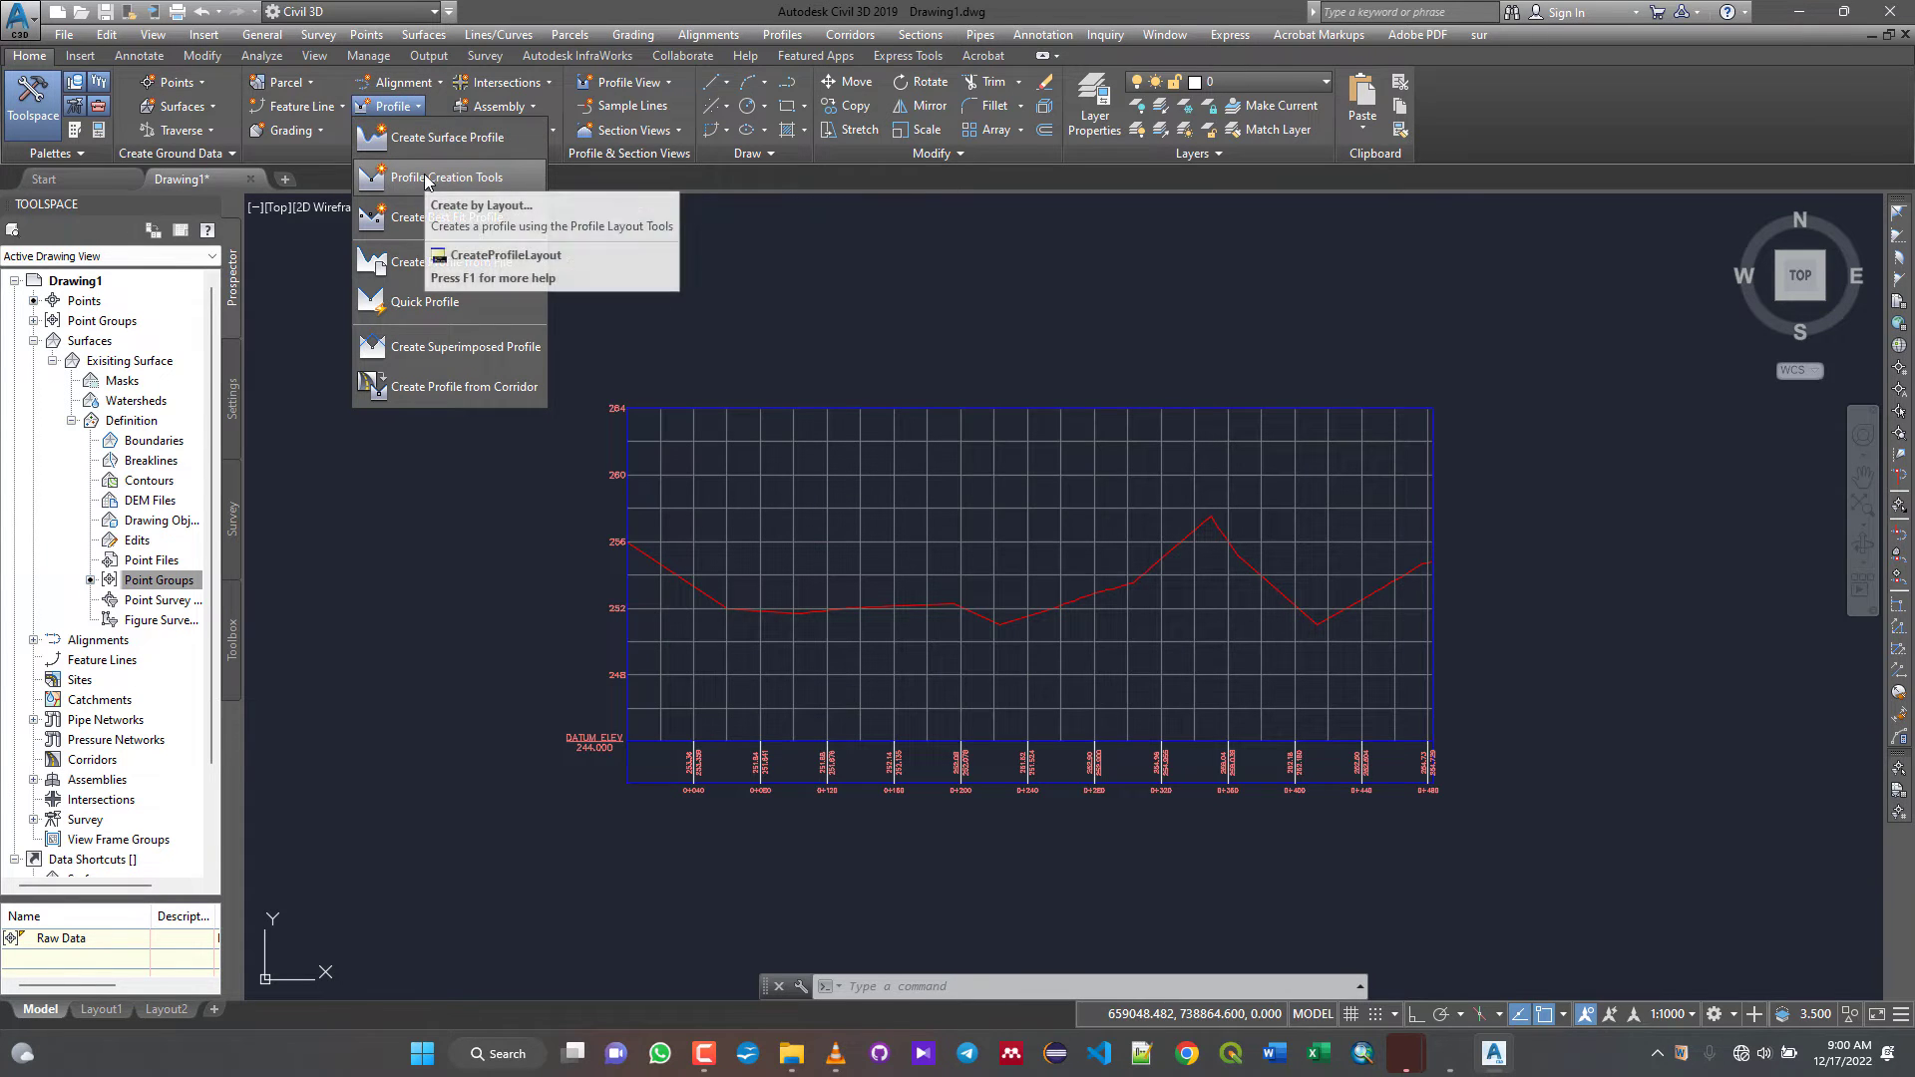
left_click(424, 176)
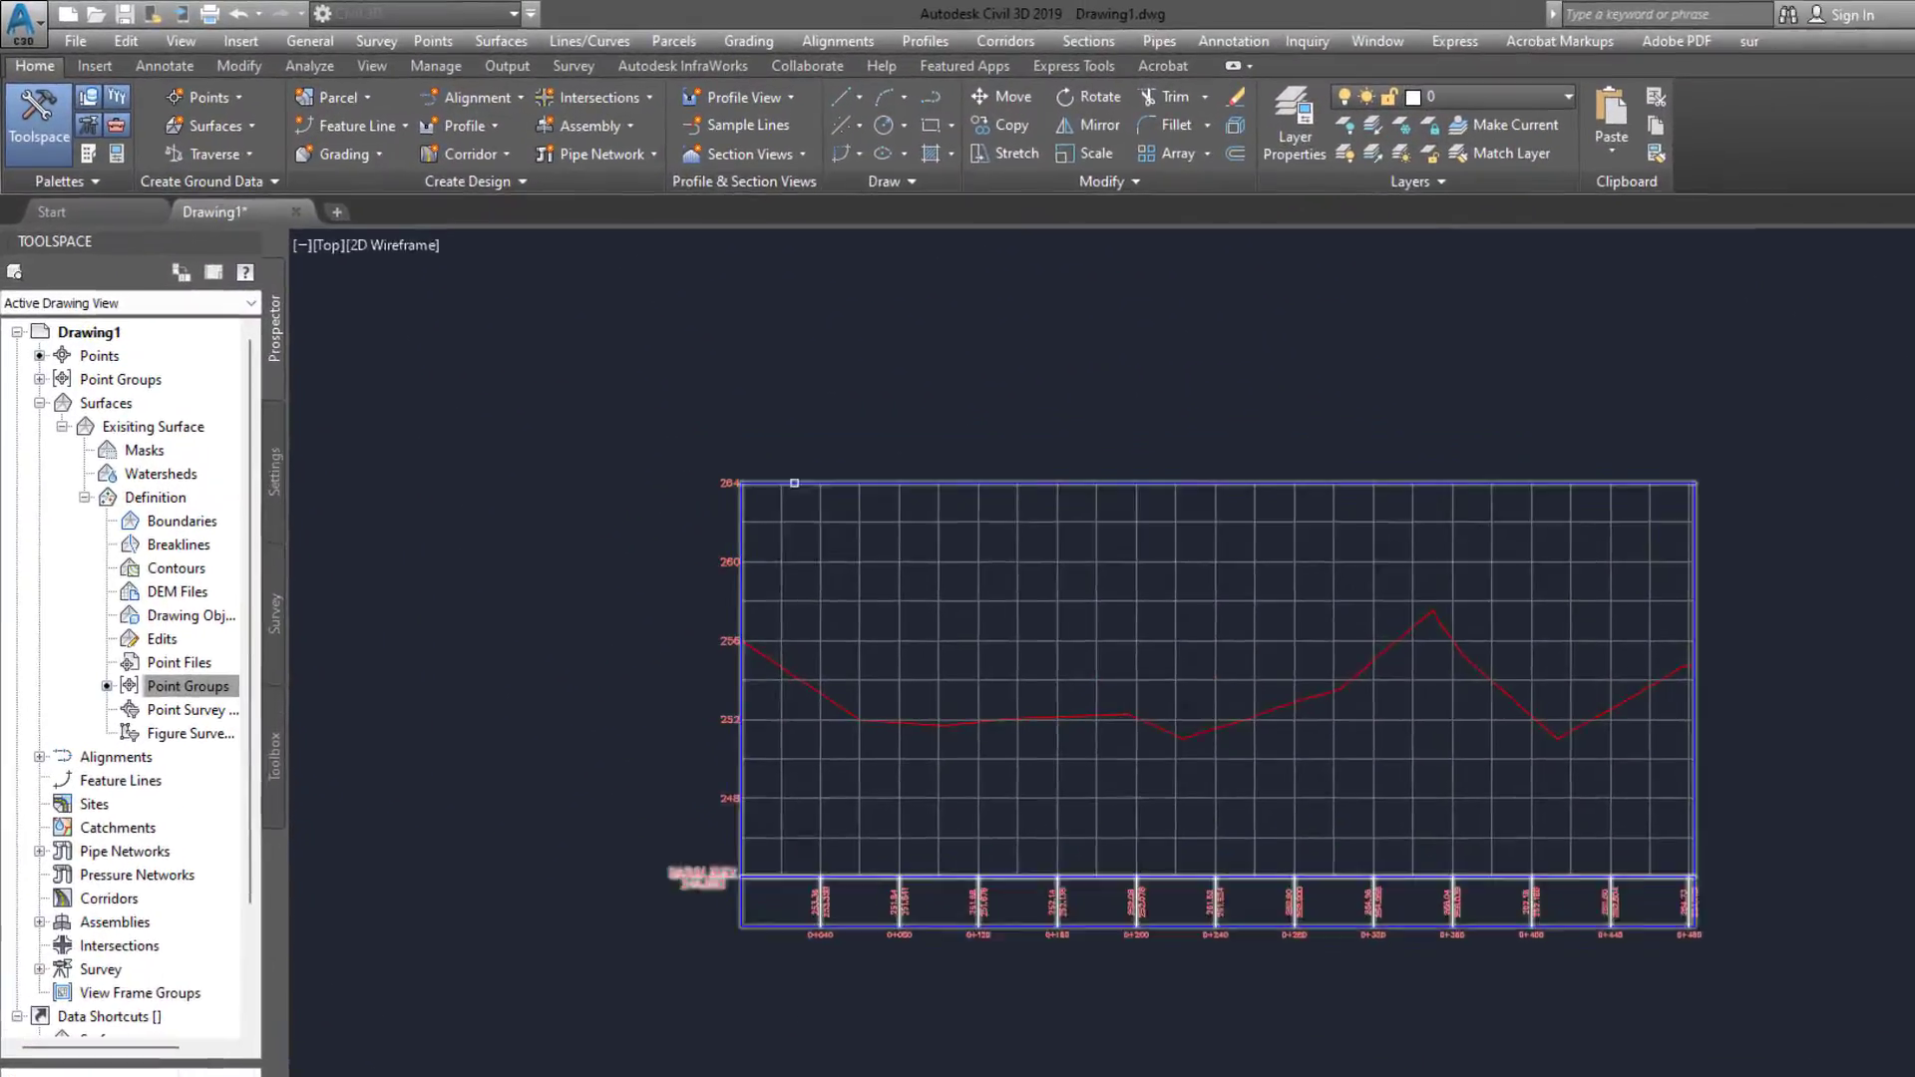
left_click(793, 483)
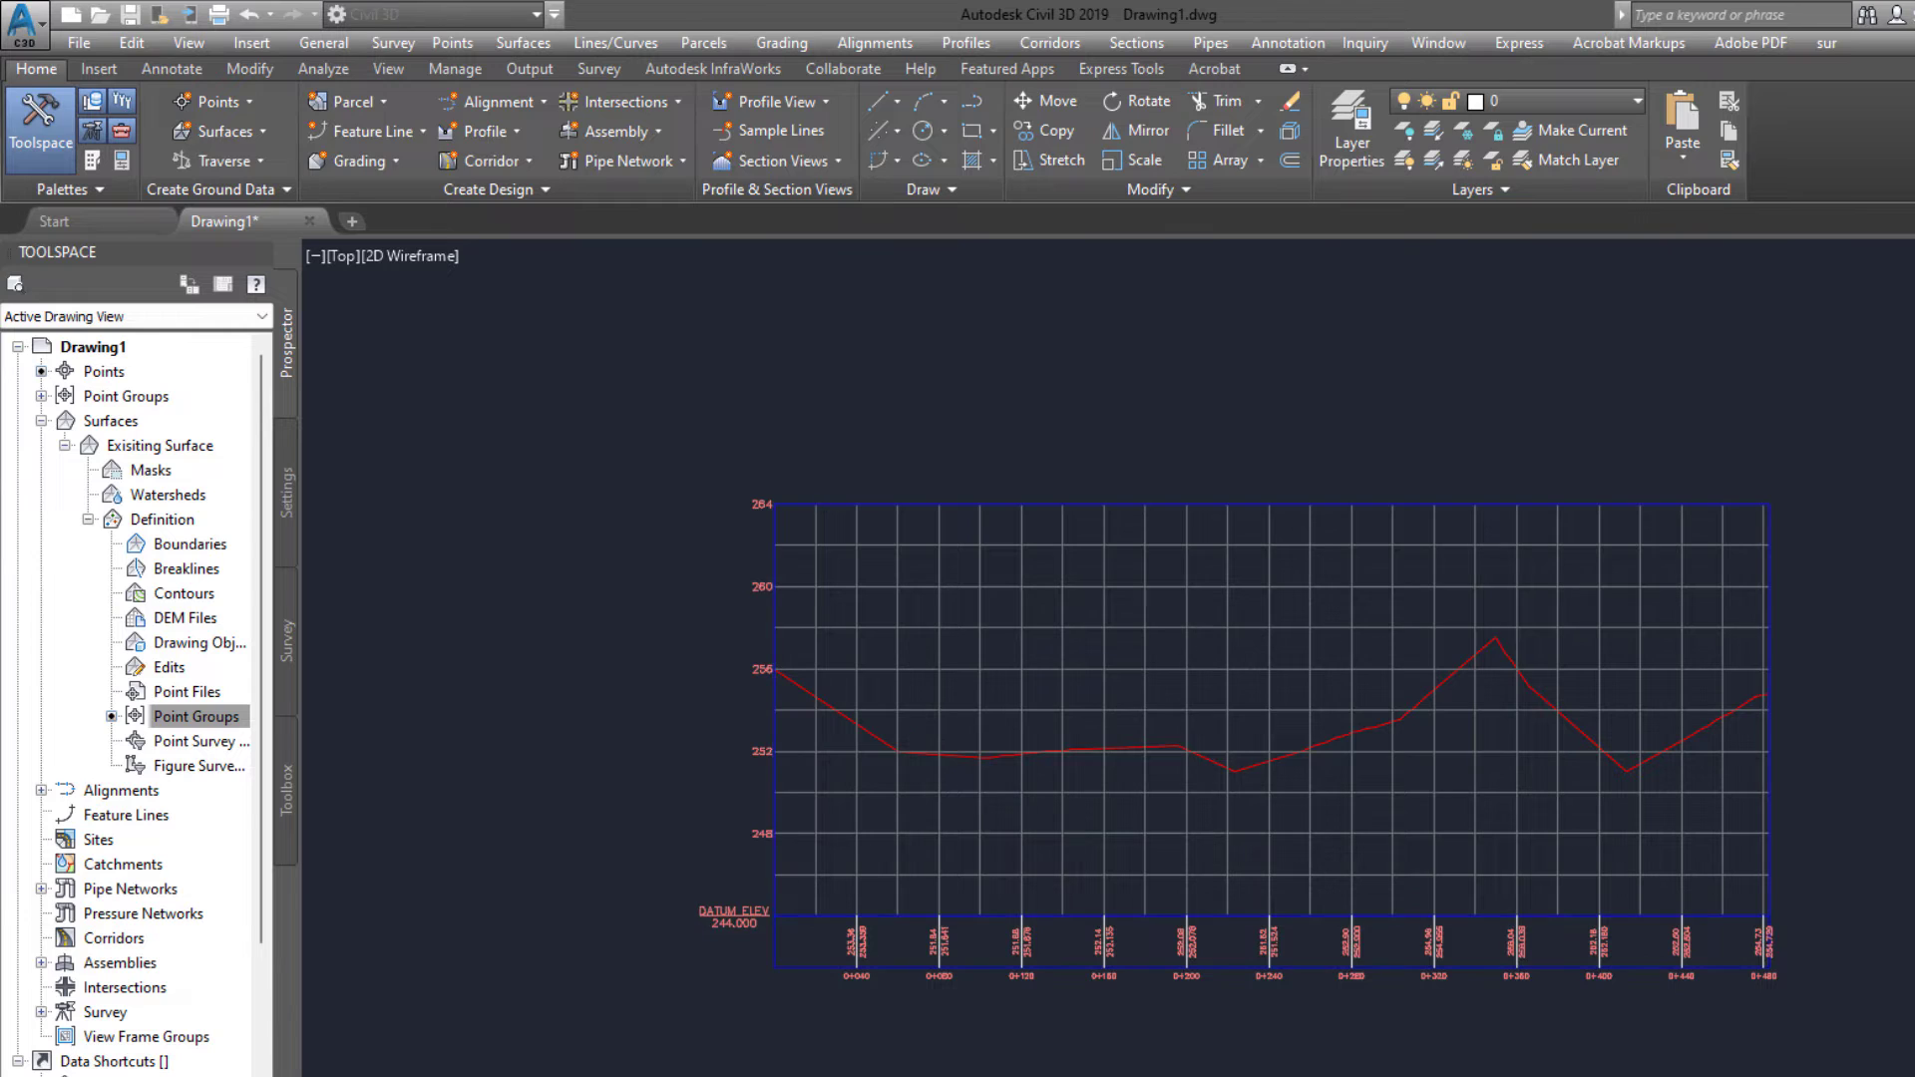
left_click_drag(1124, 257, 297, 301)
left_click_drag(547, 419, 196, 393)
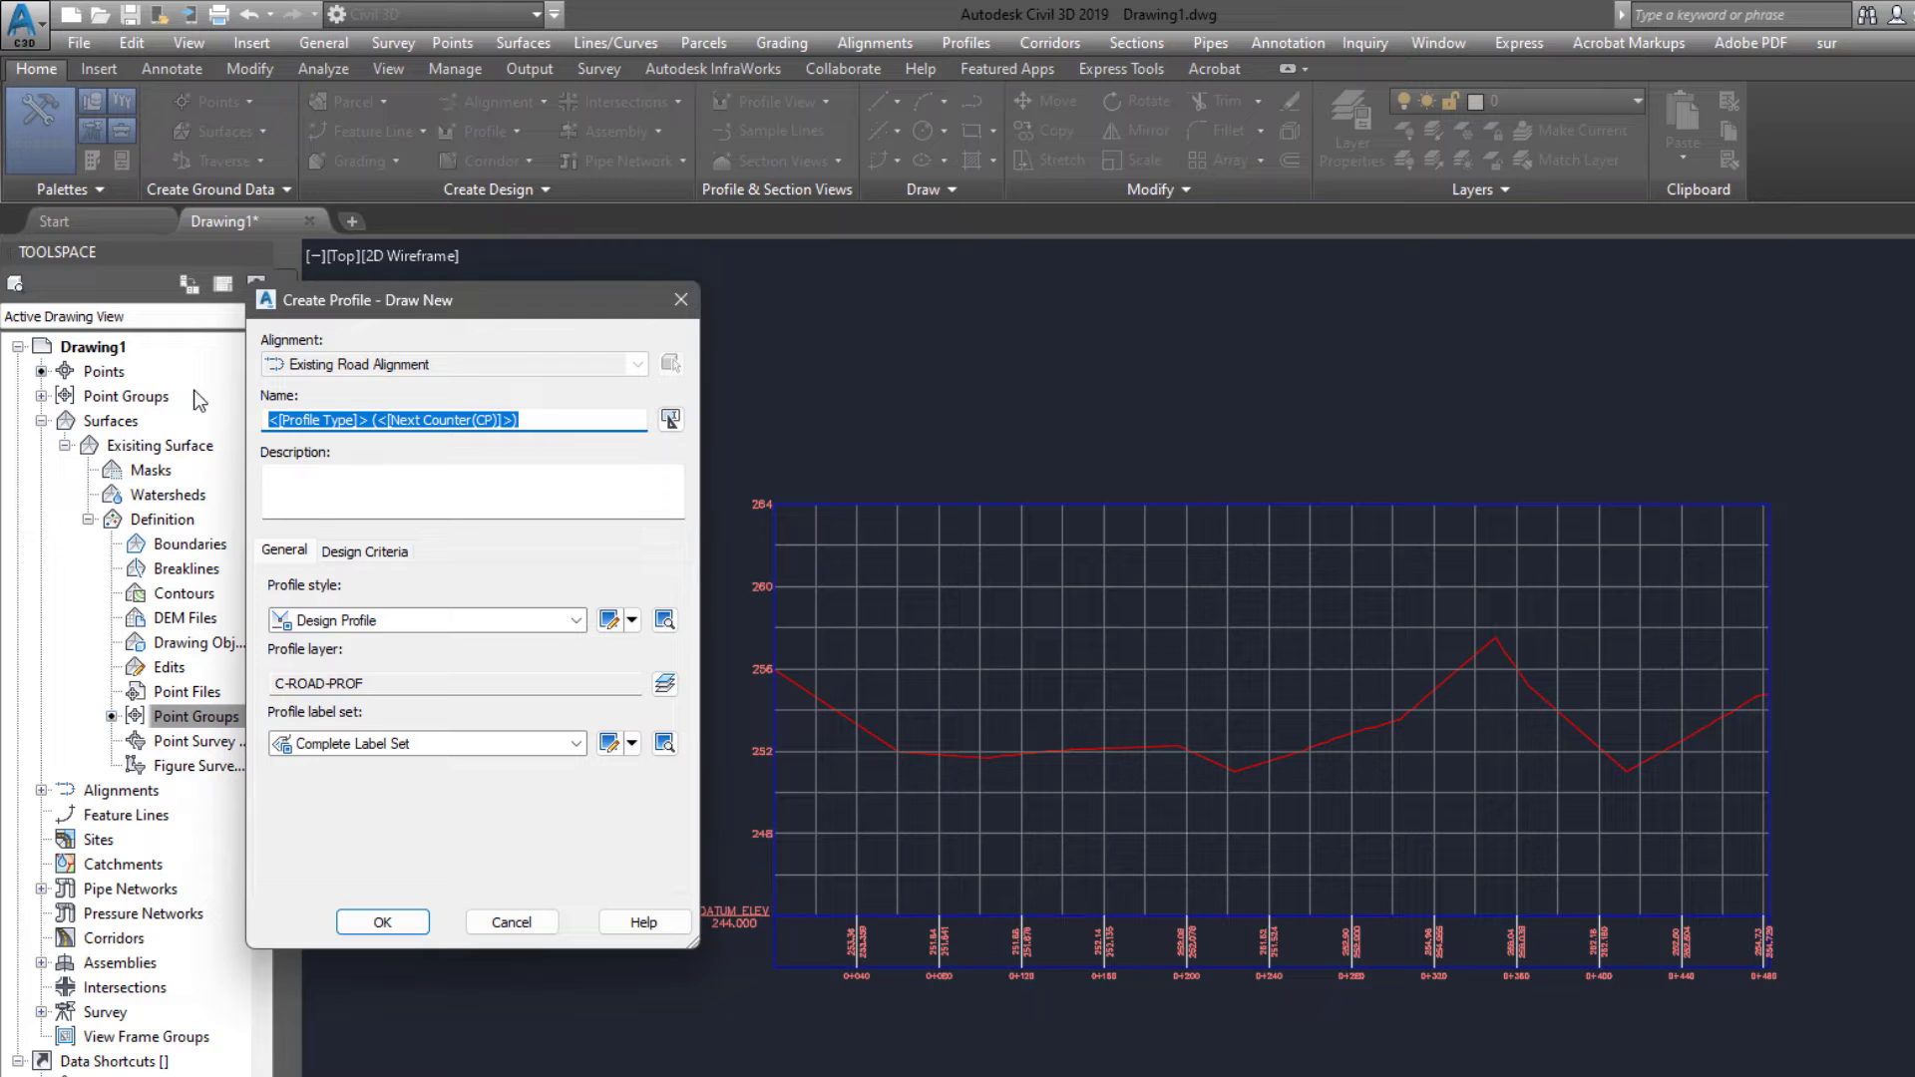
type("Proposed Desig")
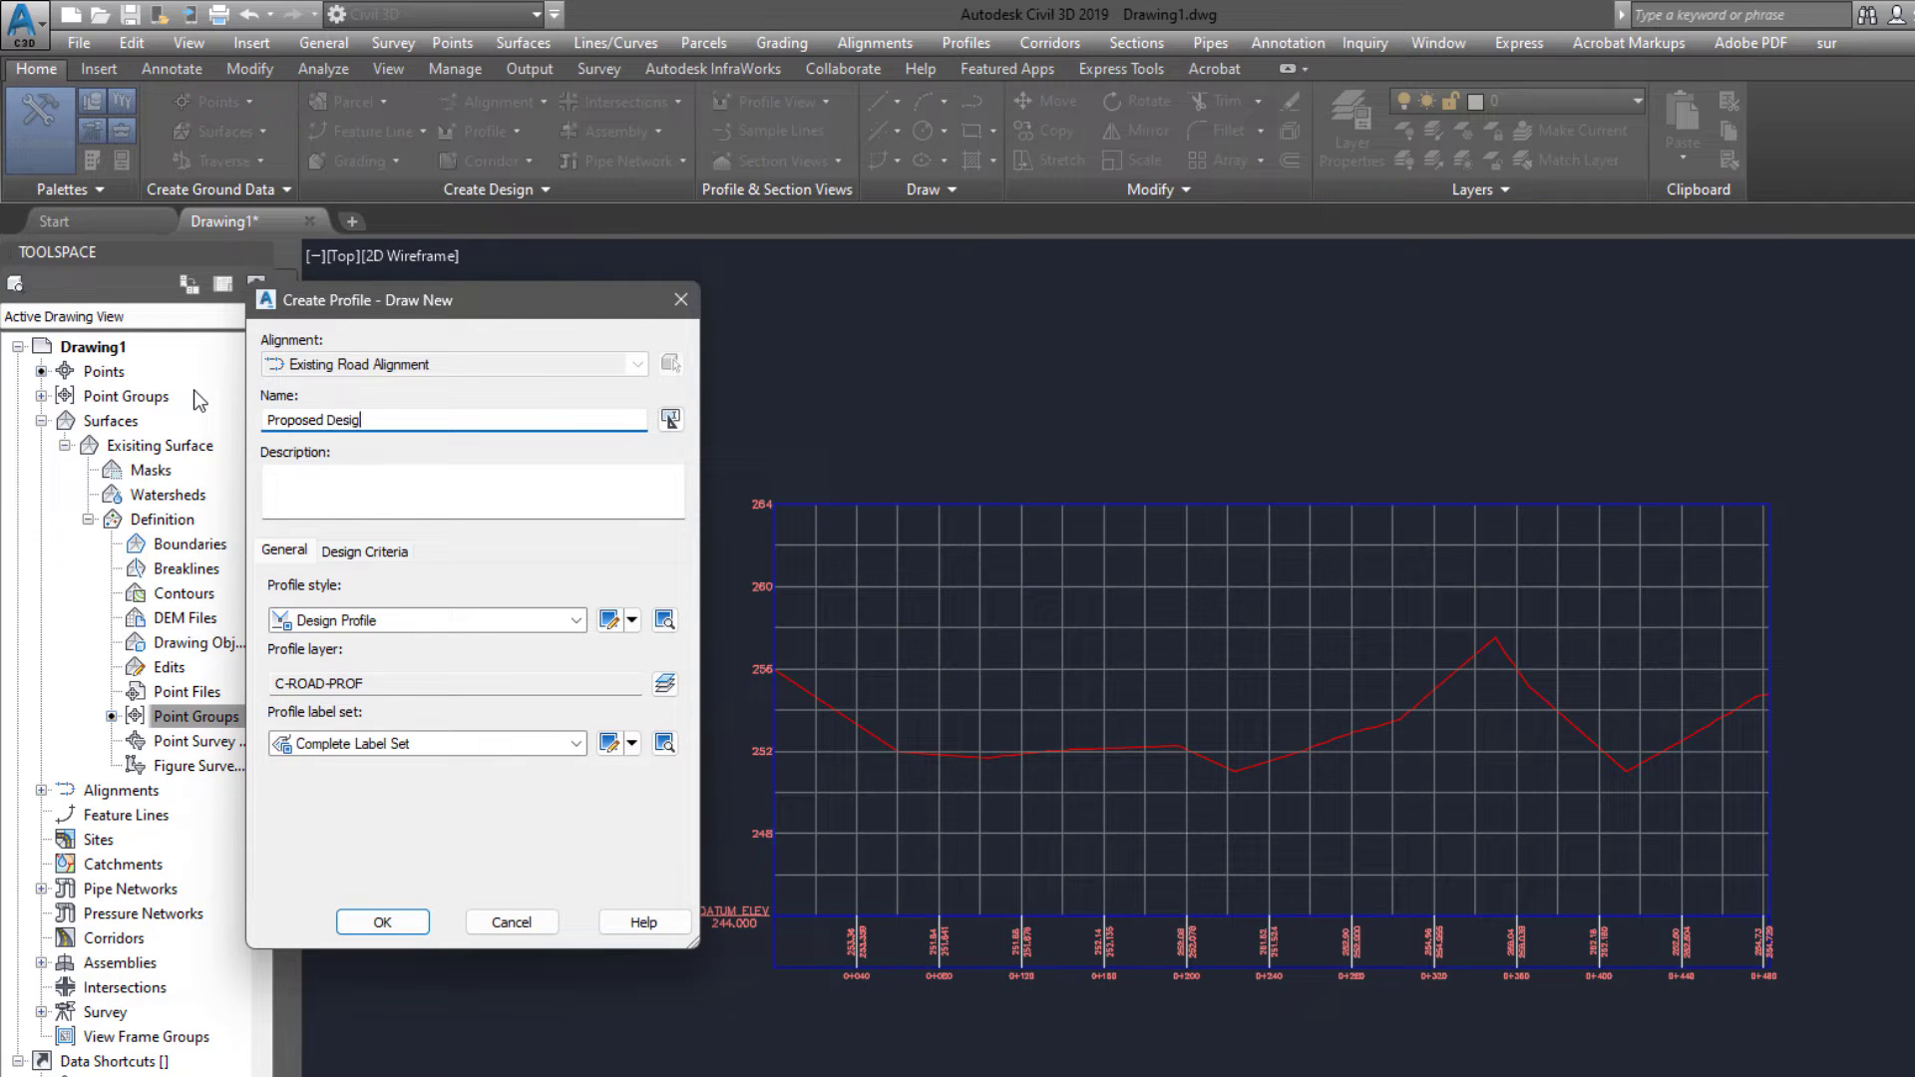
type("n Profile")
- Create the layout profile with the Design Profile style and the Complete Label Set
left_click(575, 626)
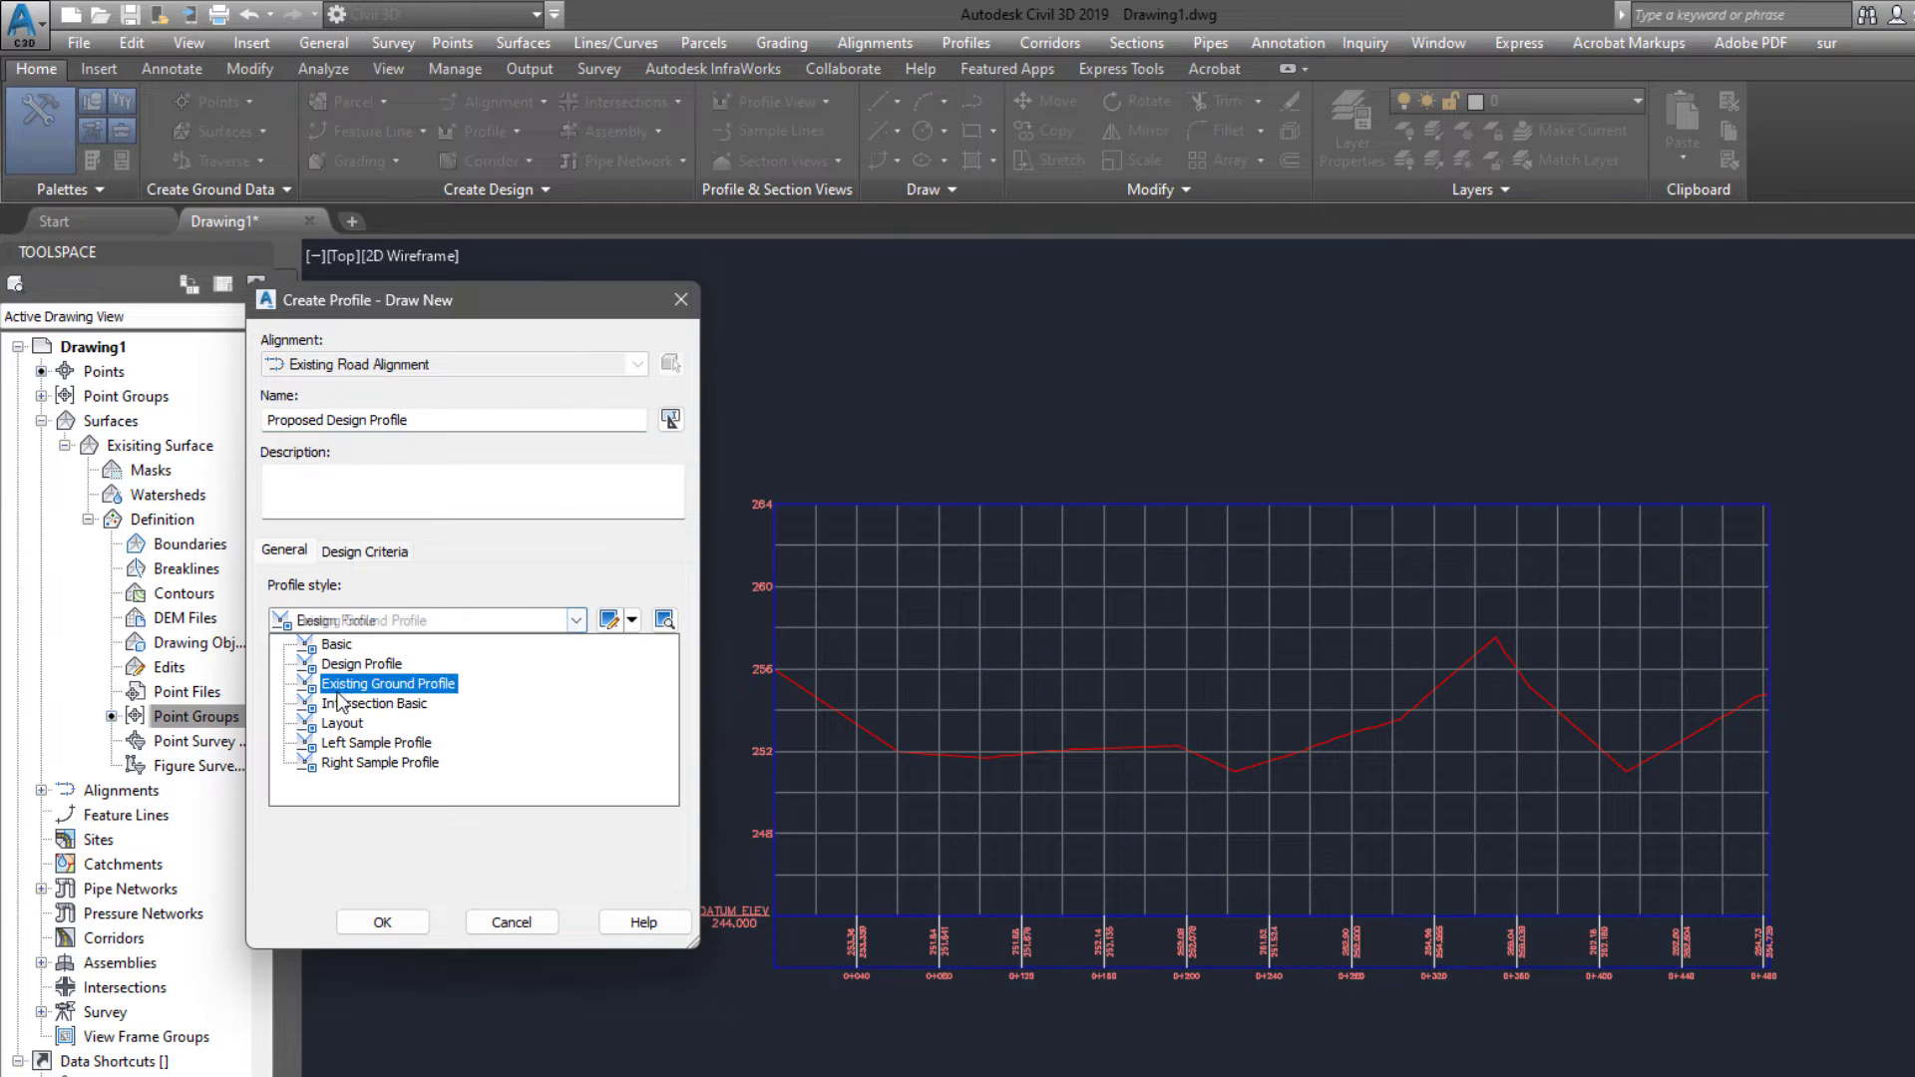
left_click(407, 589)
left_click(516, 743)
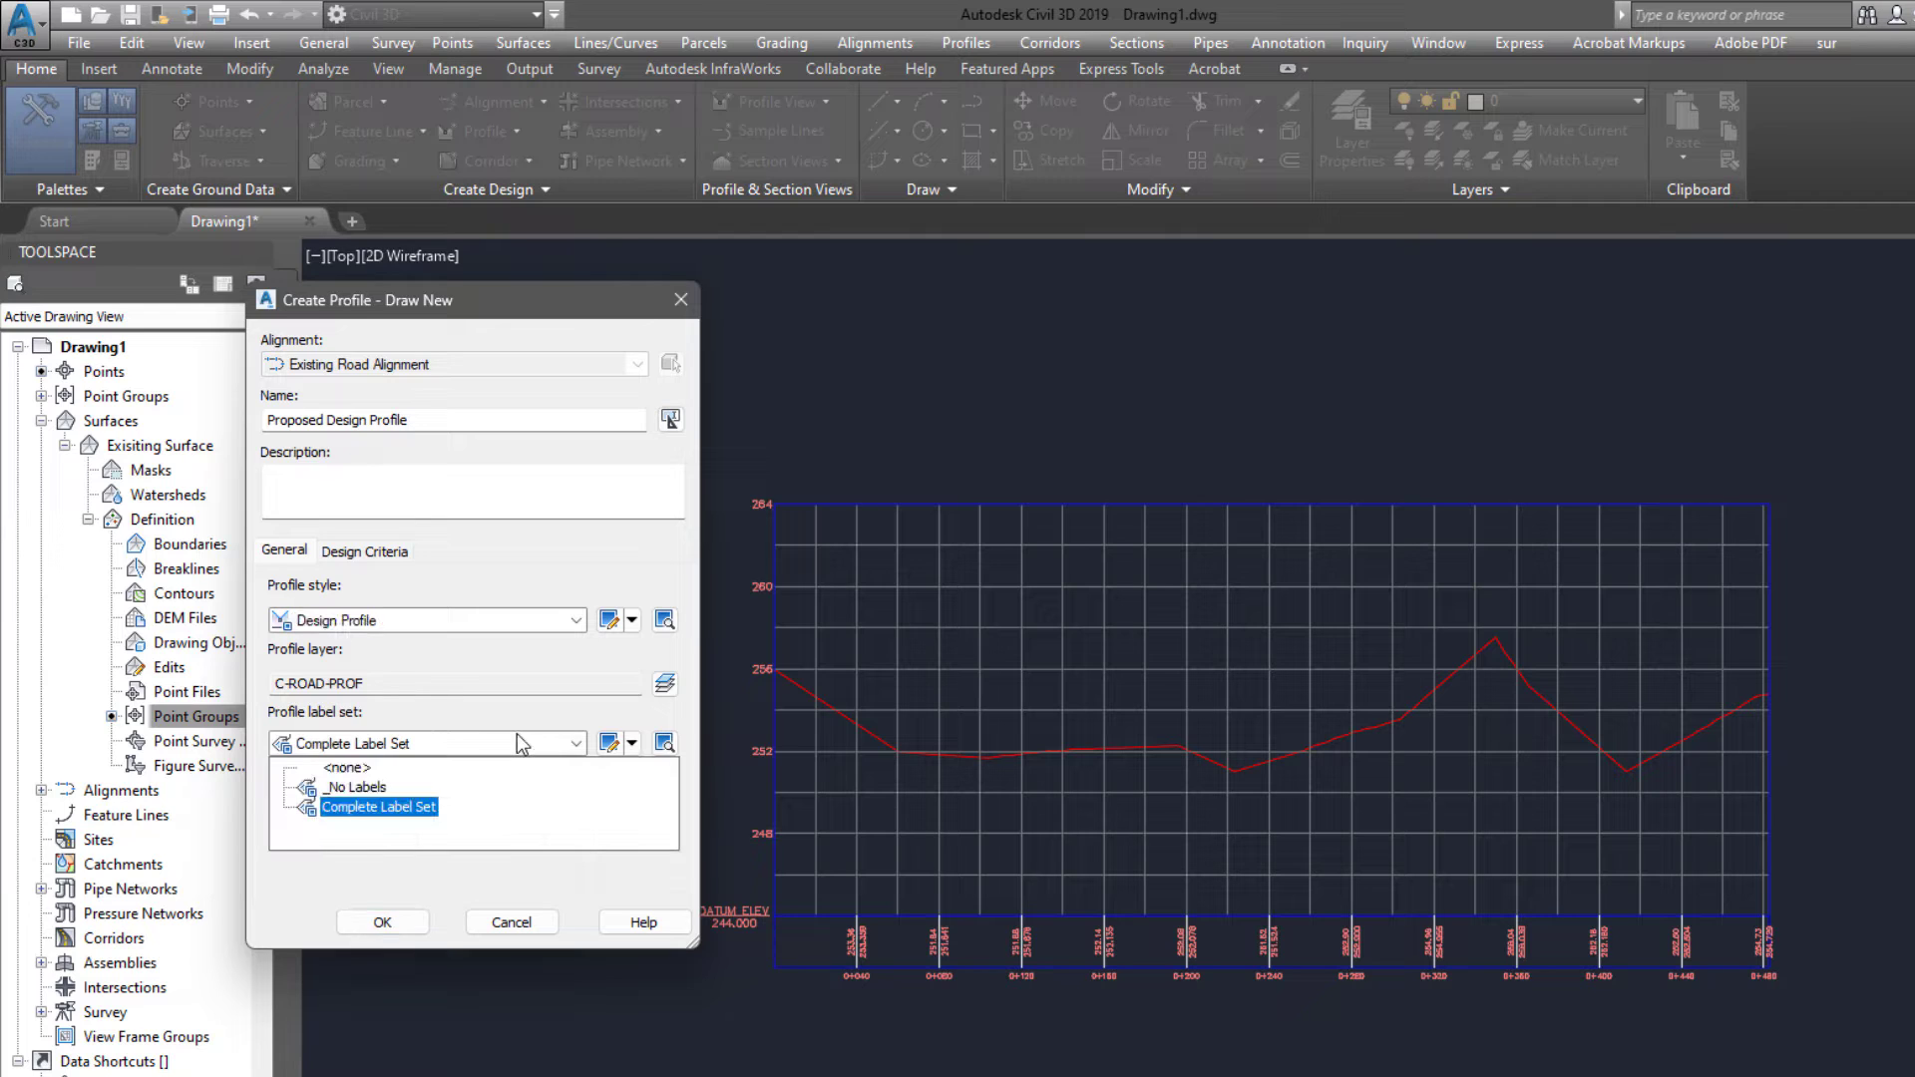
left_click(507, 738)
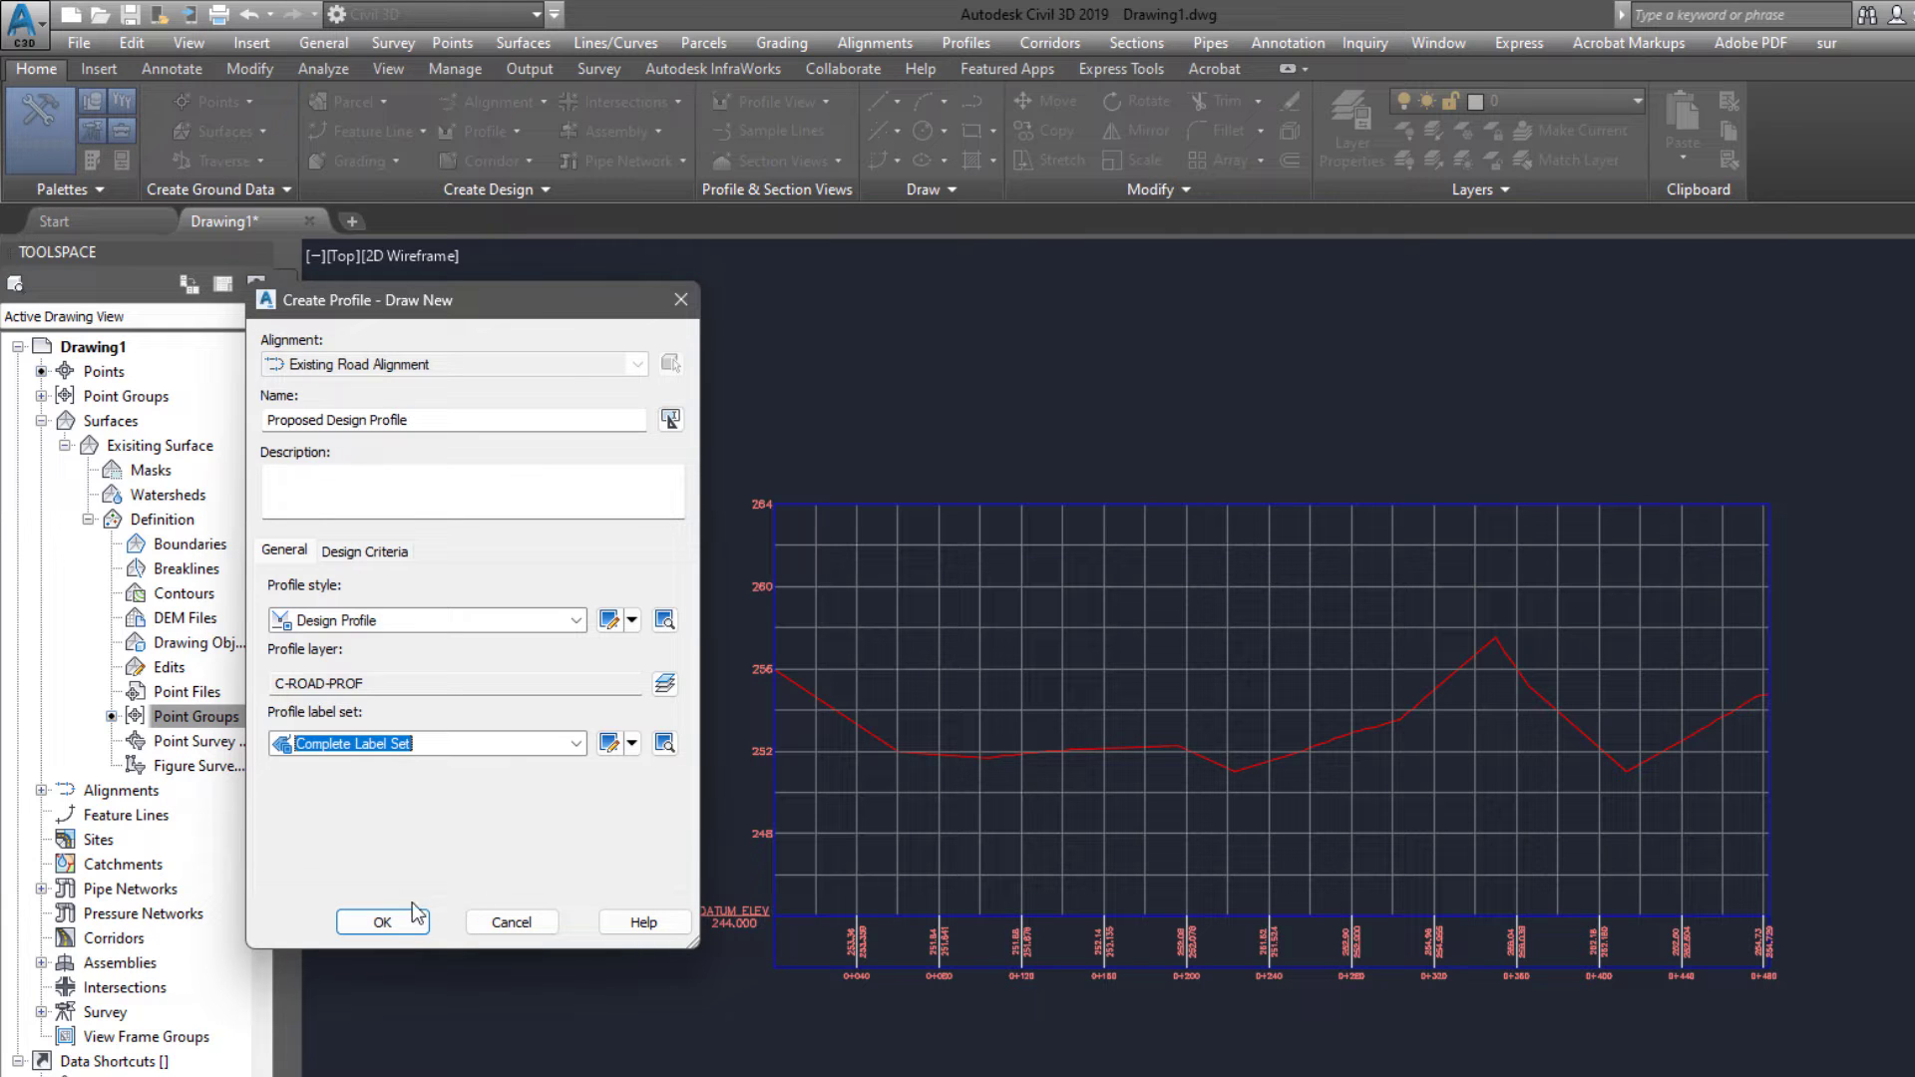
left_click(382, 923)
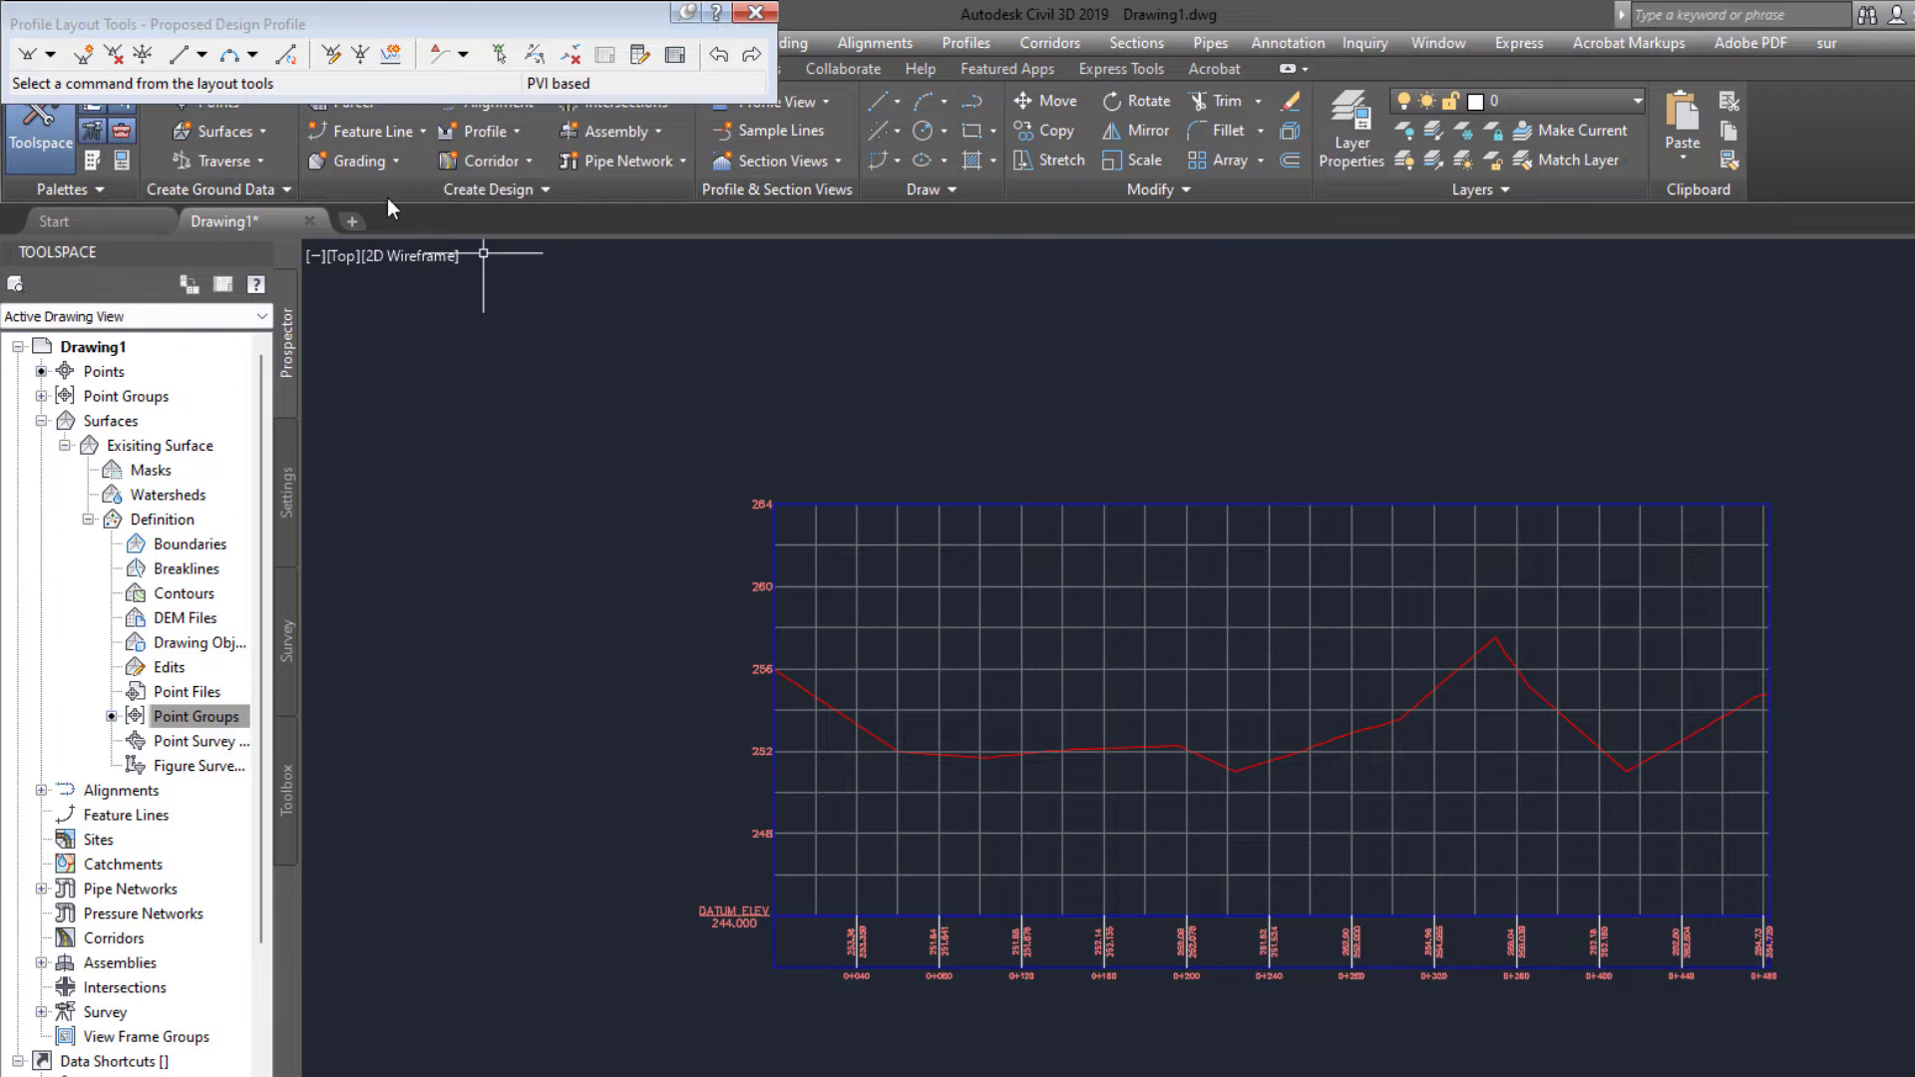
- Review the vertical curve settings for crest and sag curves without changing them
left_click(50, 54)
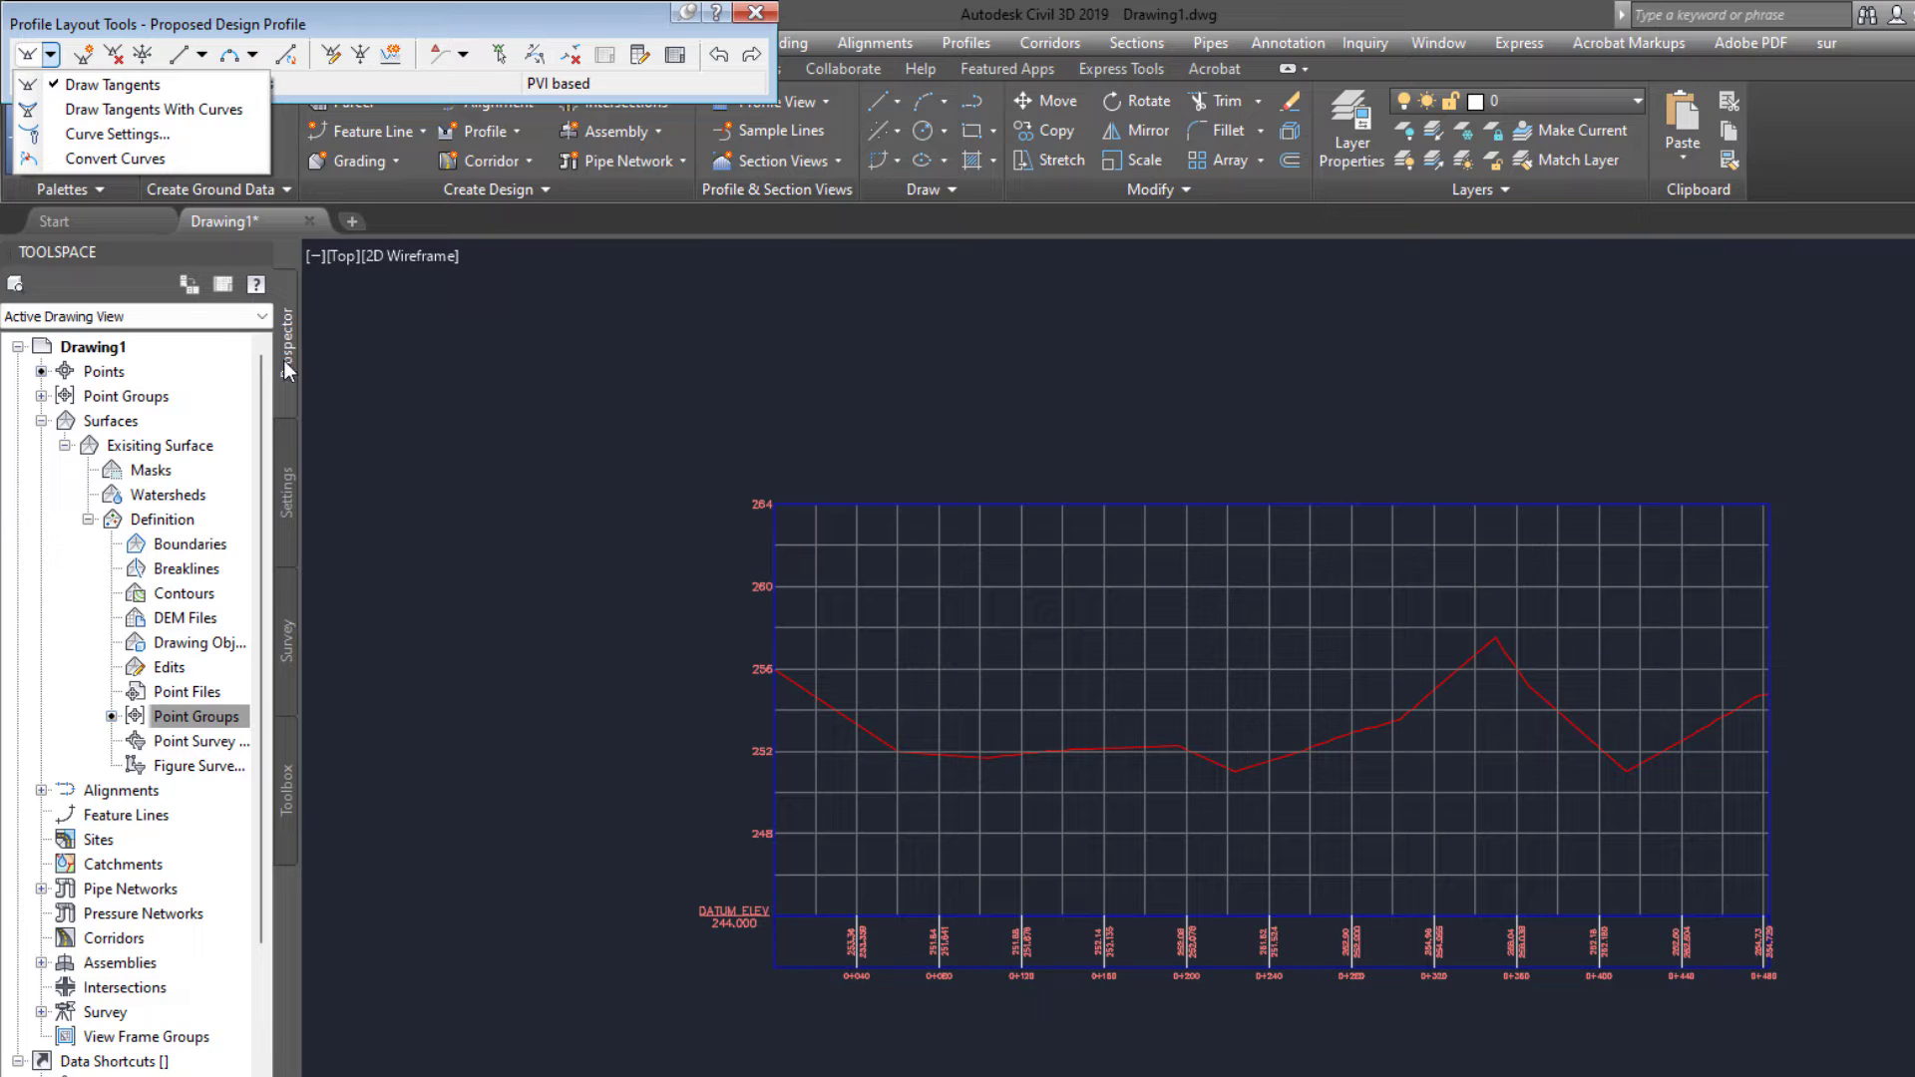
left_click(112, 111)
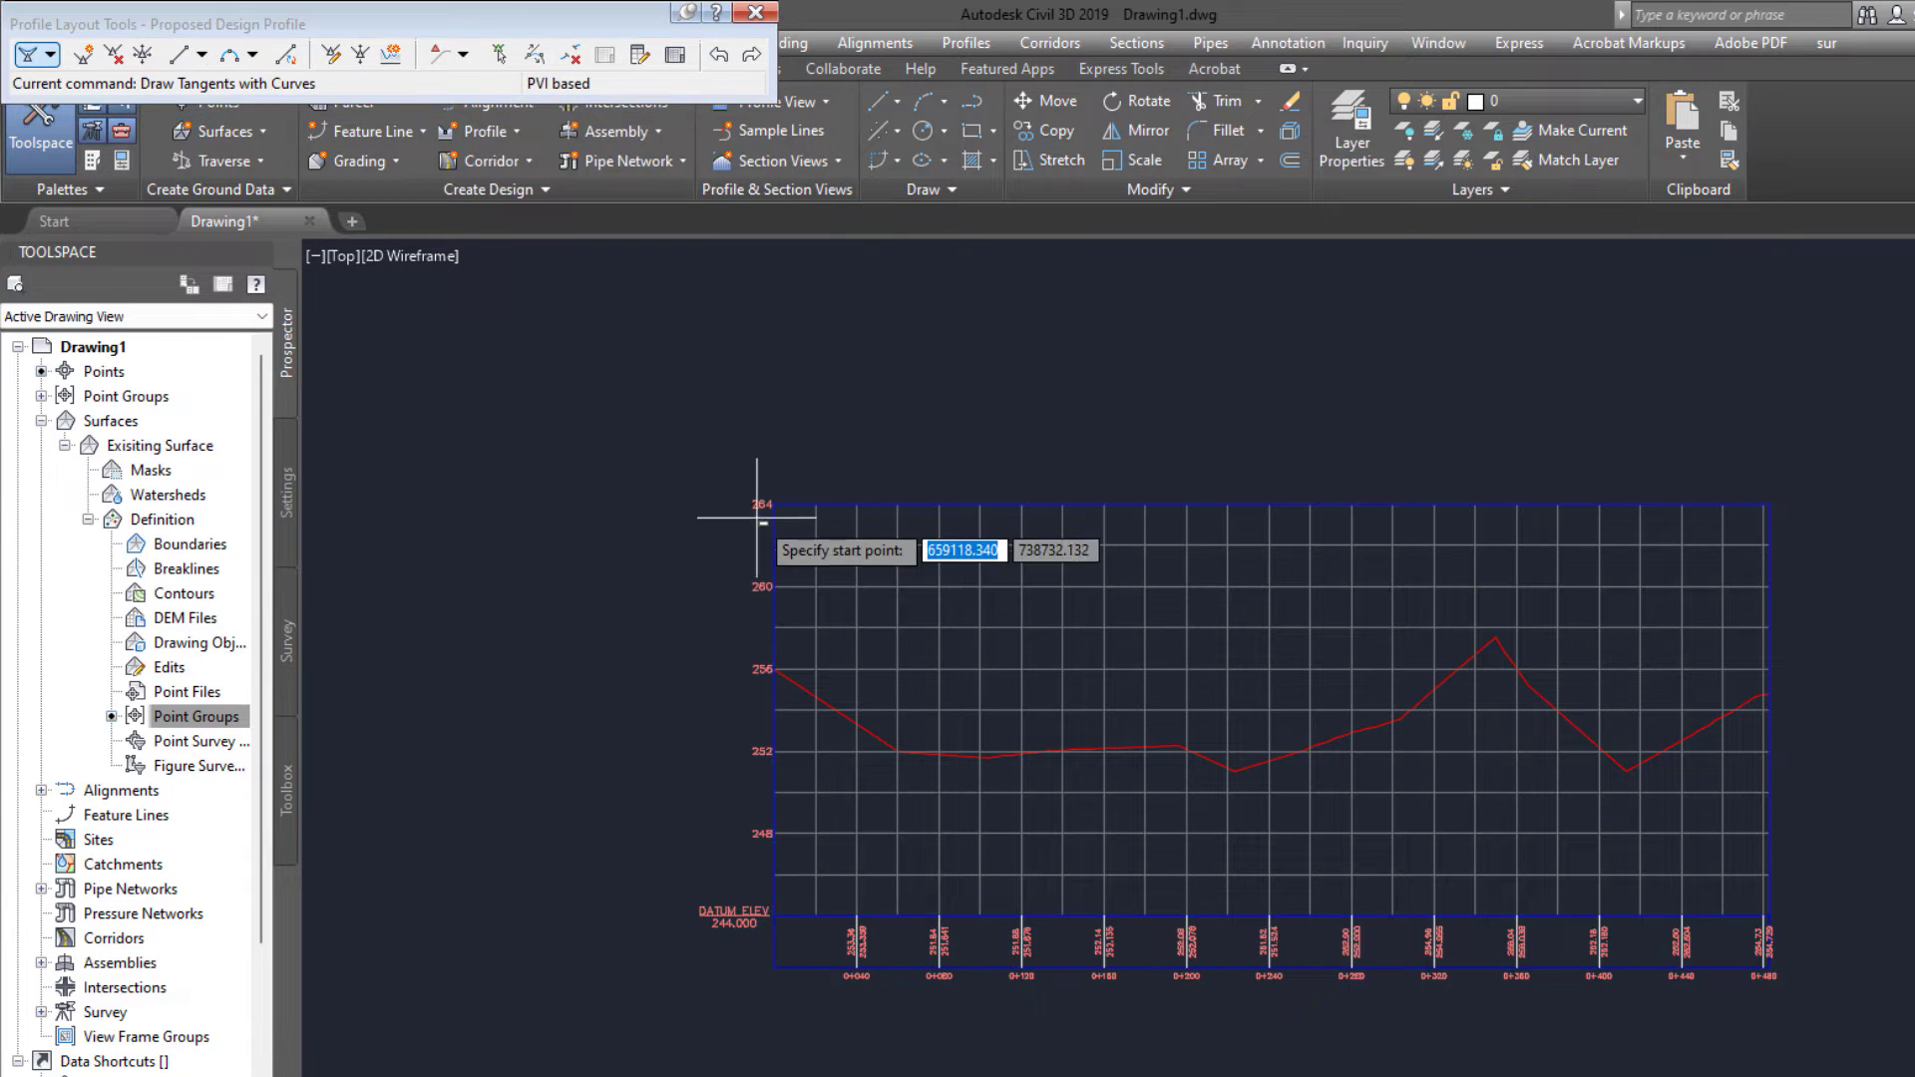
key("Escape")
left_click(50, 54)
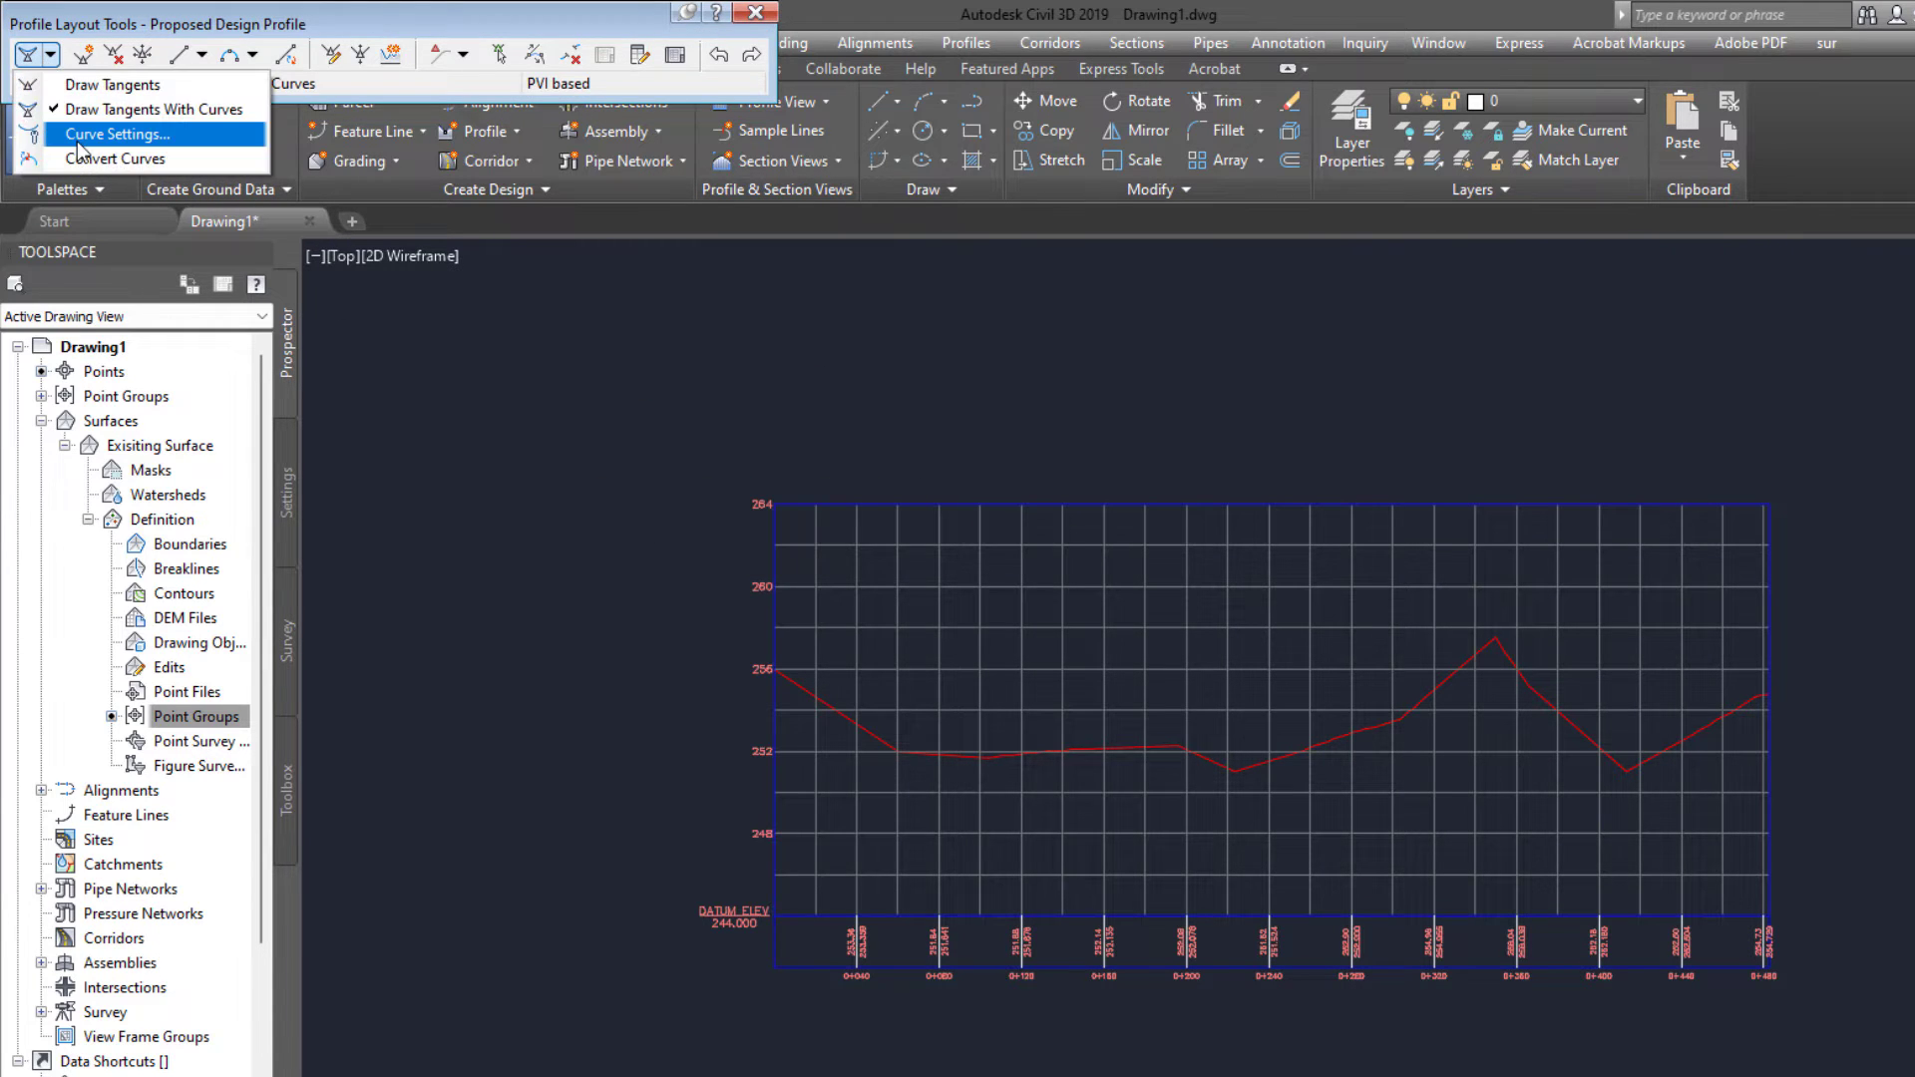
left_click(109, 133)
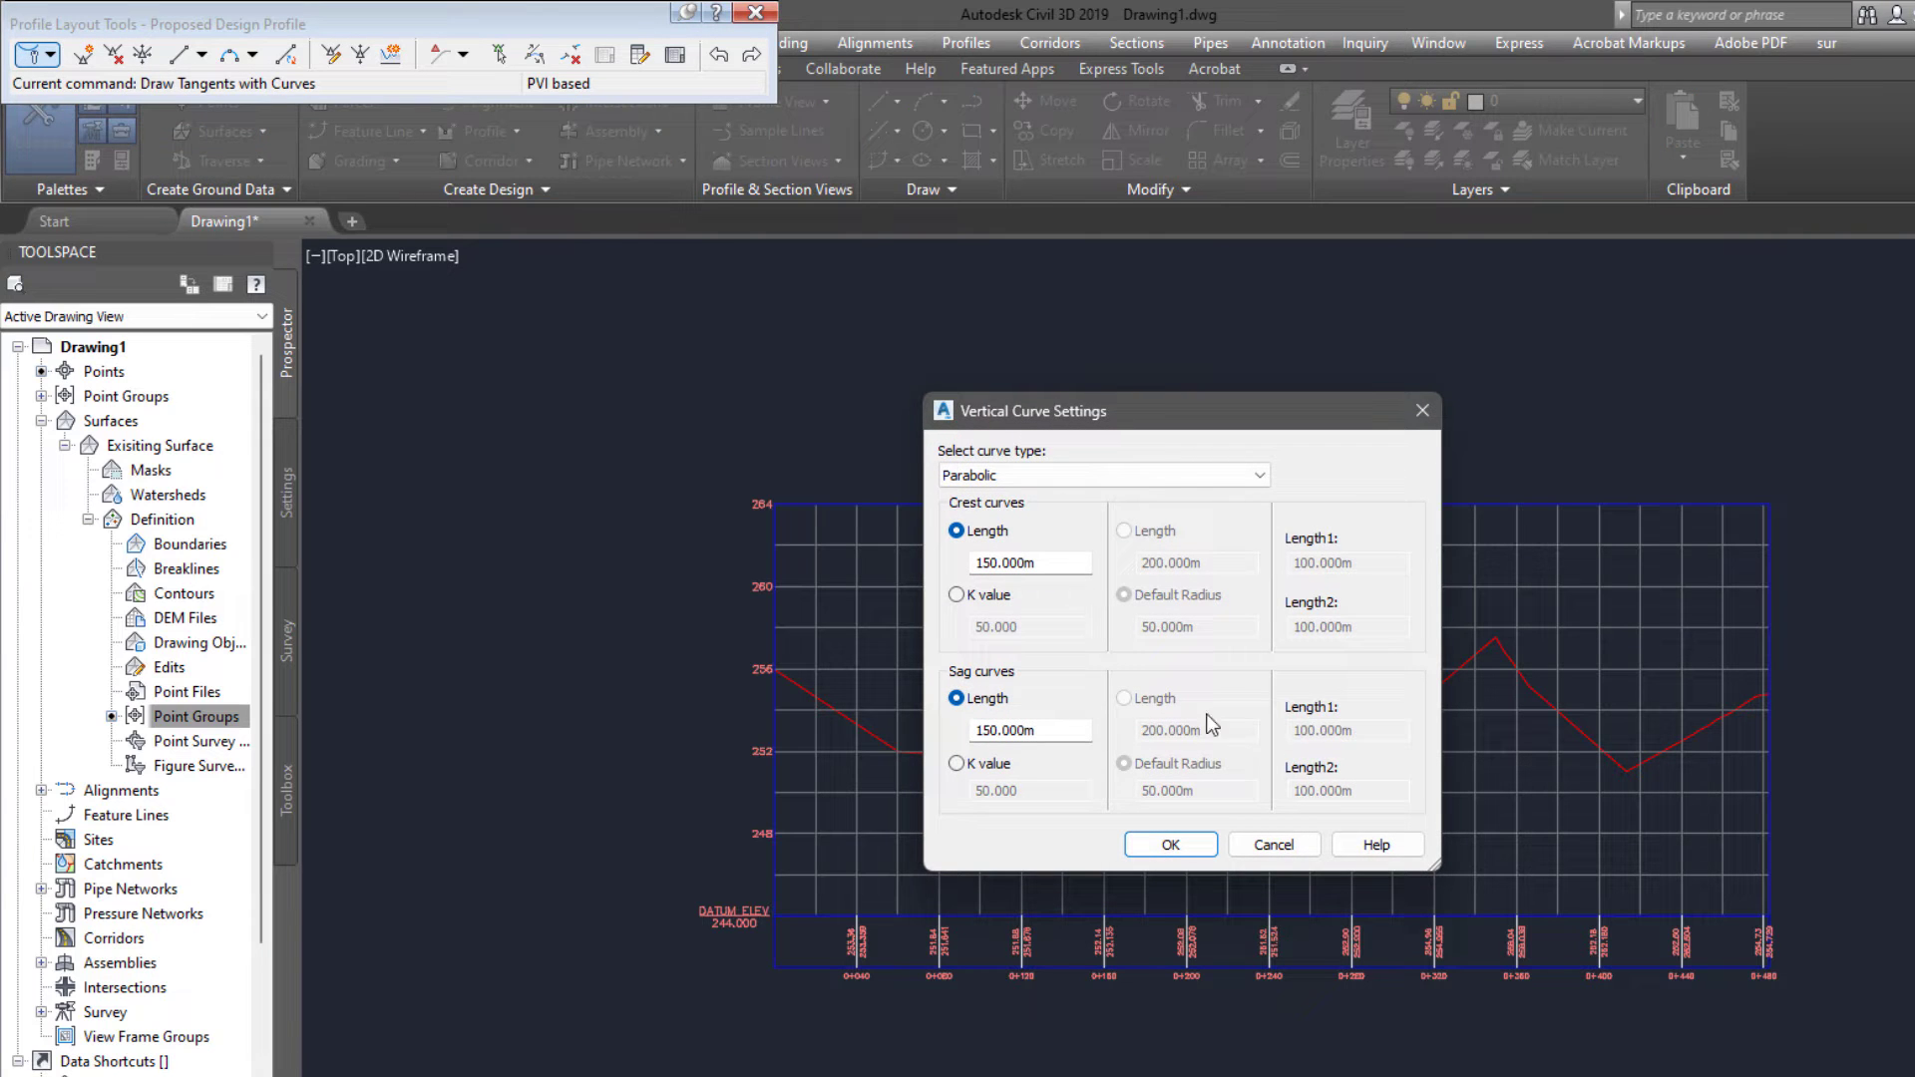
left_click(1255, 846)
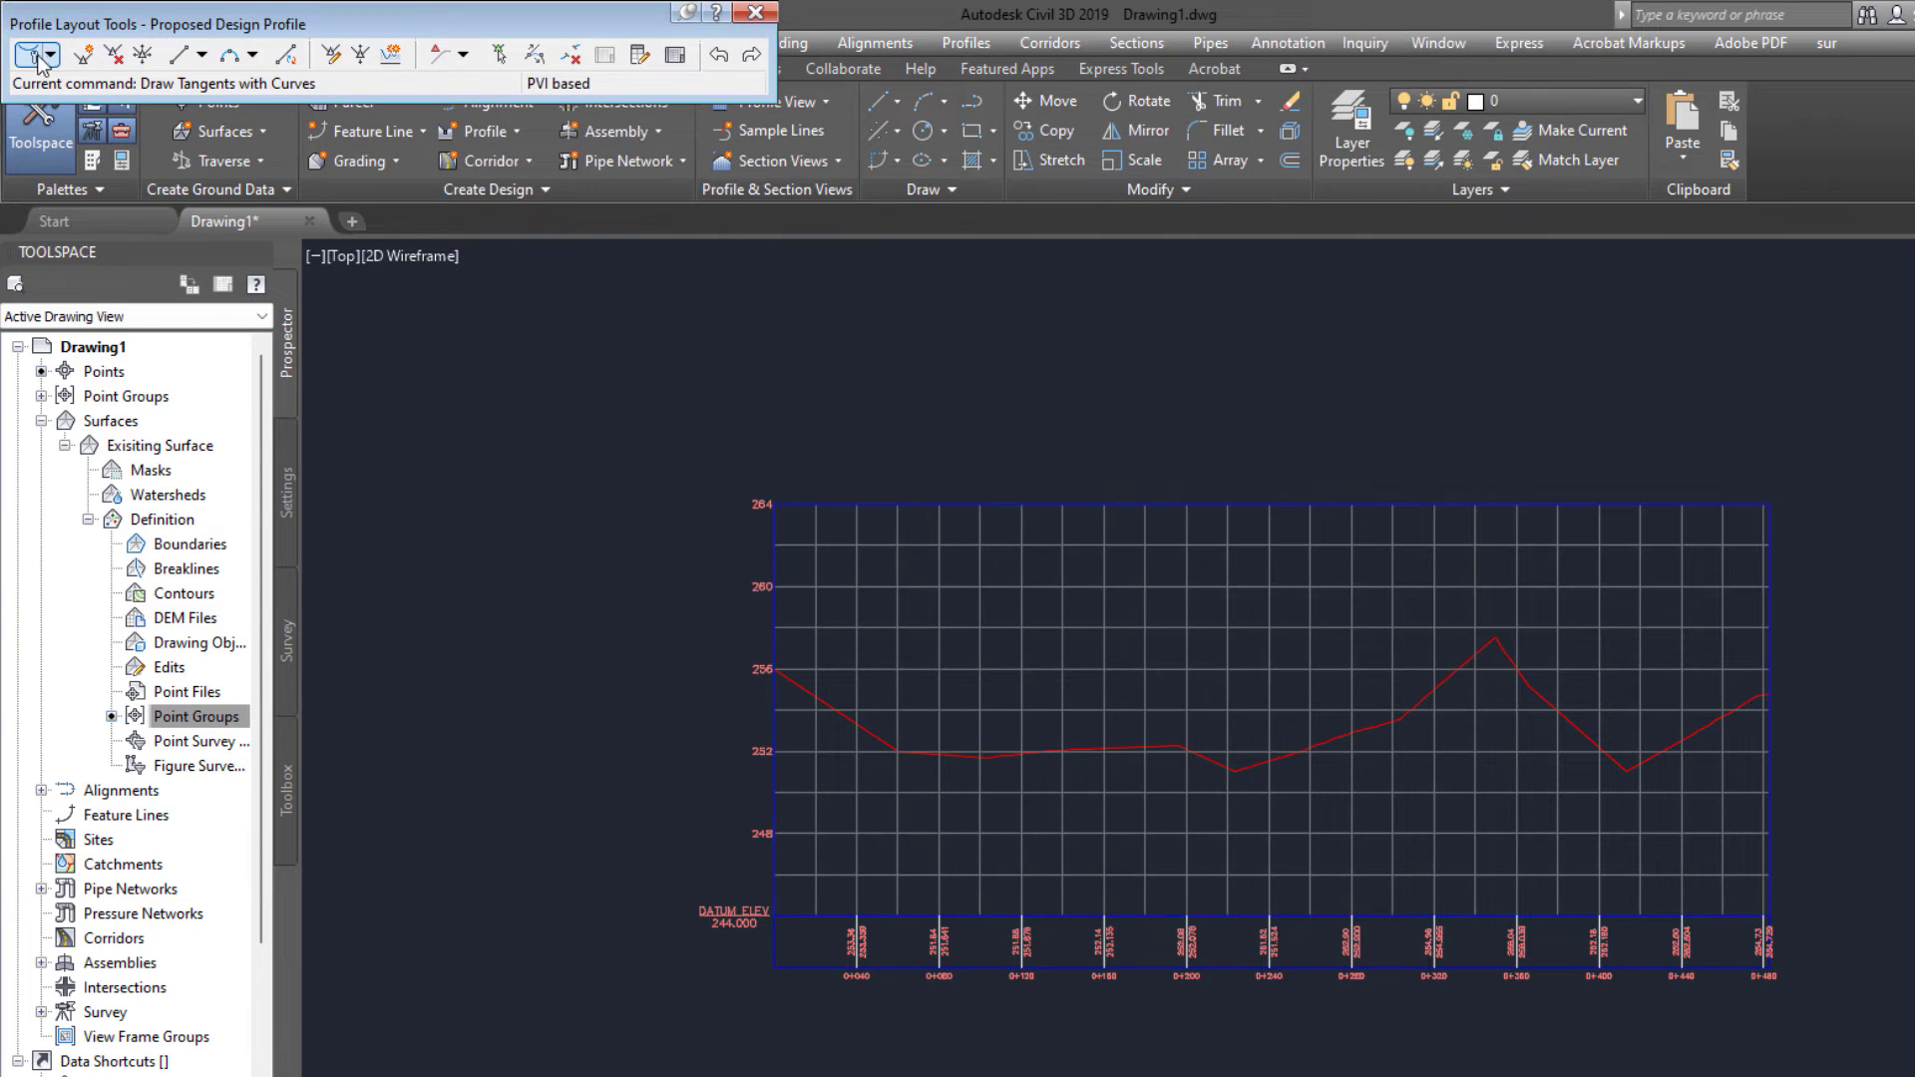
- Draw the first tangent with Draw Tangents With Curves, from the ground profile's start at elevation 256 to its first break near elevation 252
left_click(44, 58)
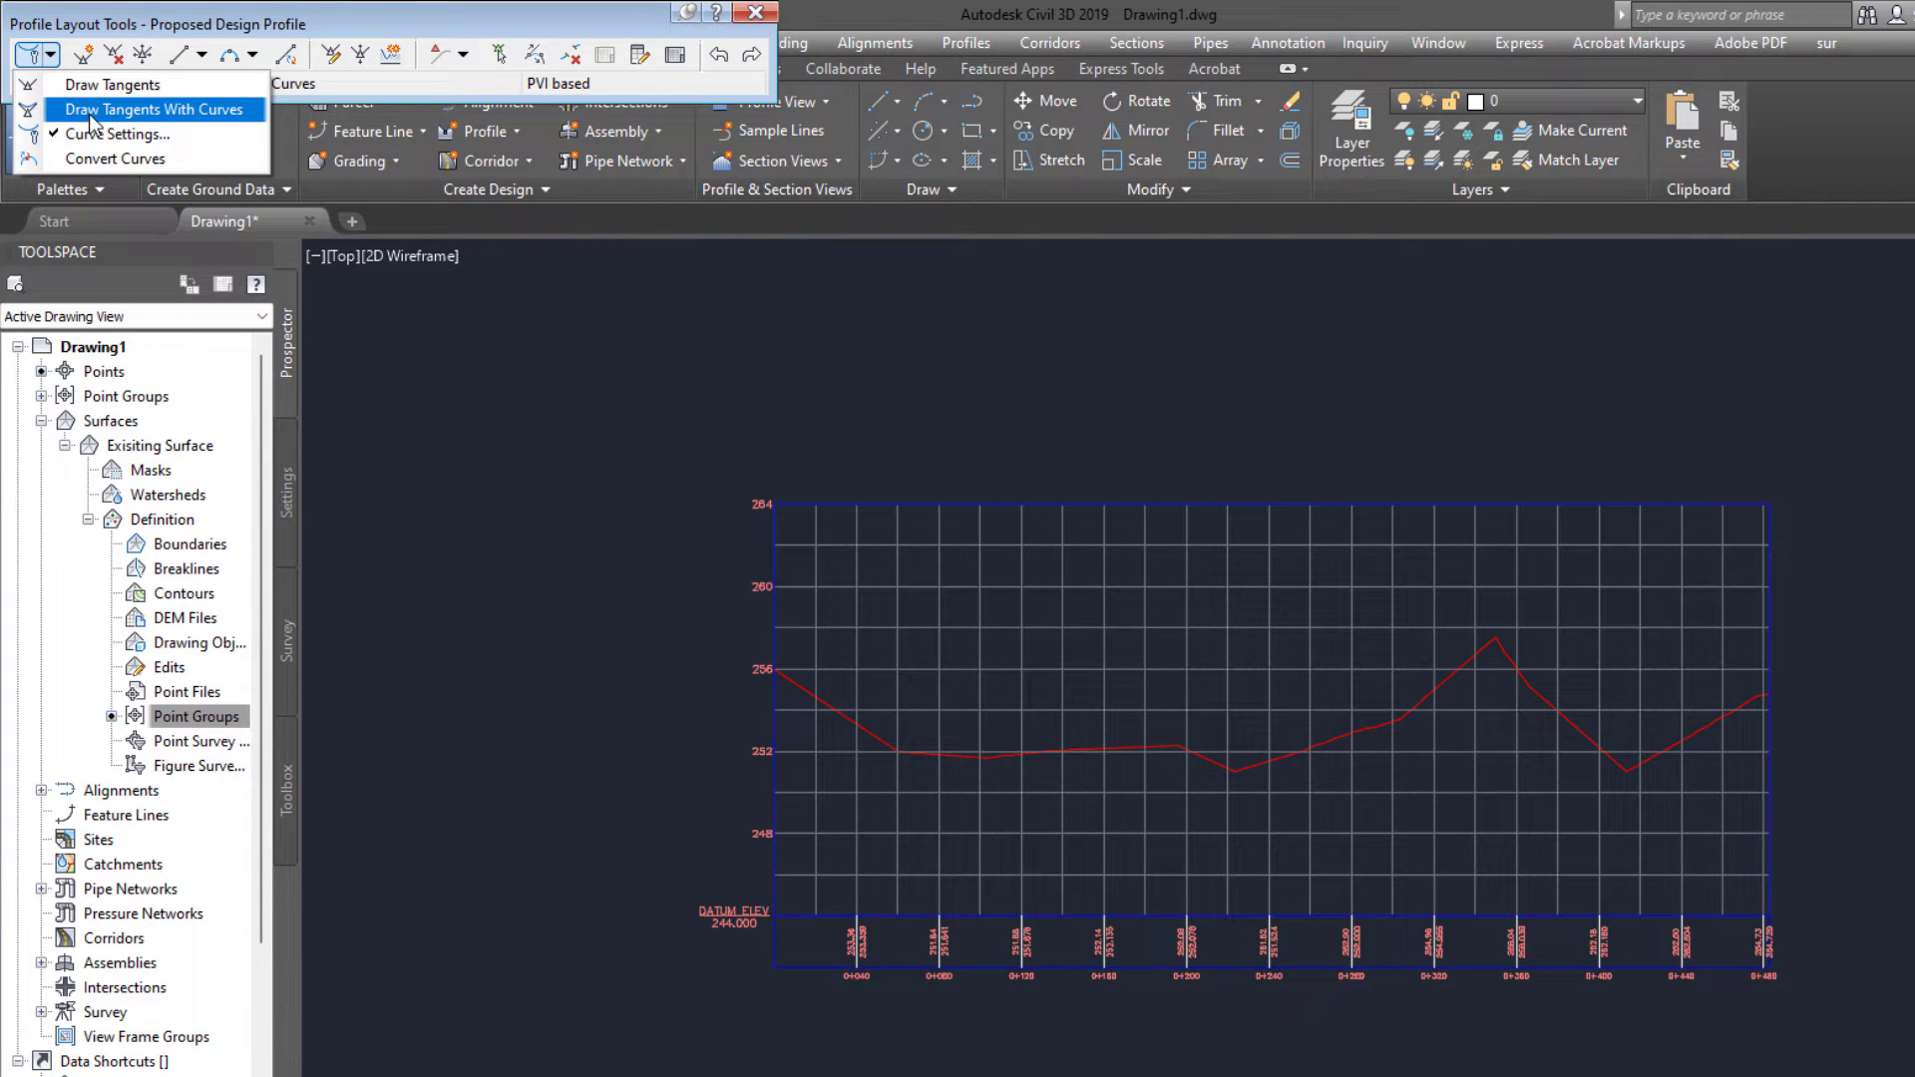
left_click(91, 113)
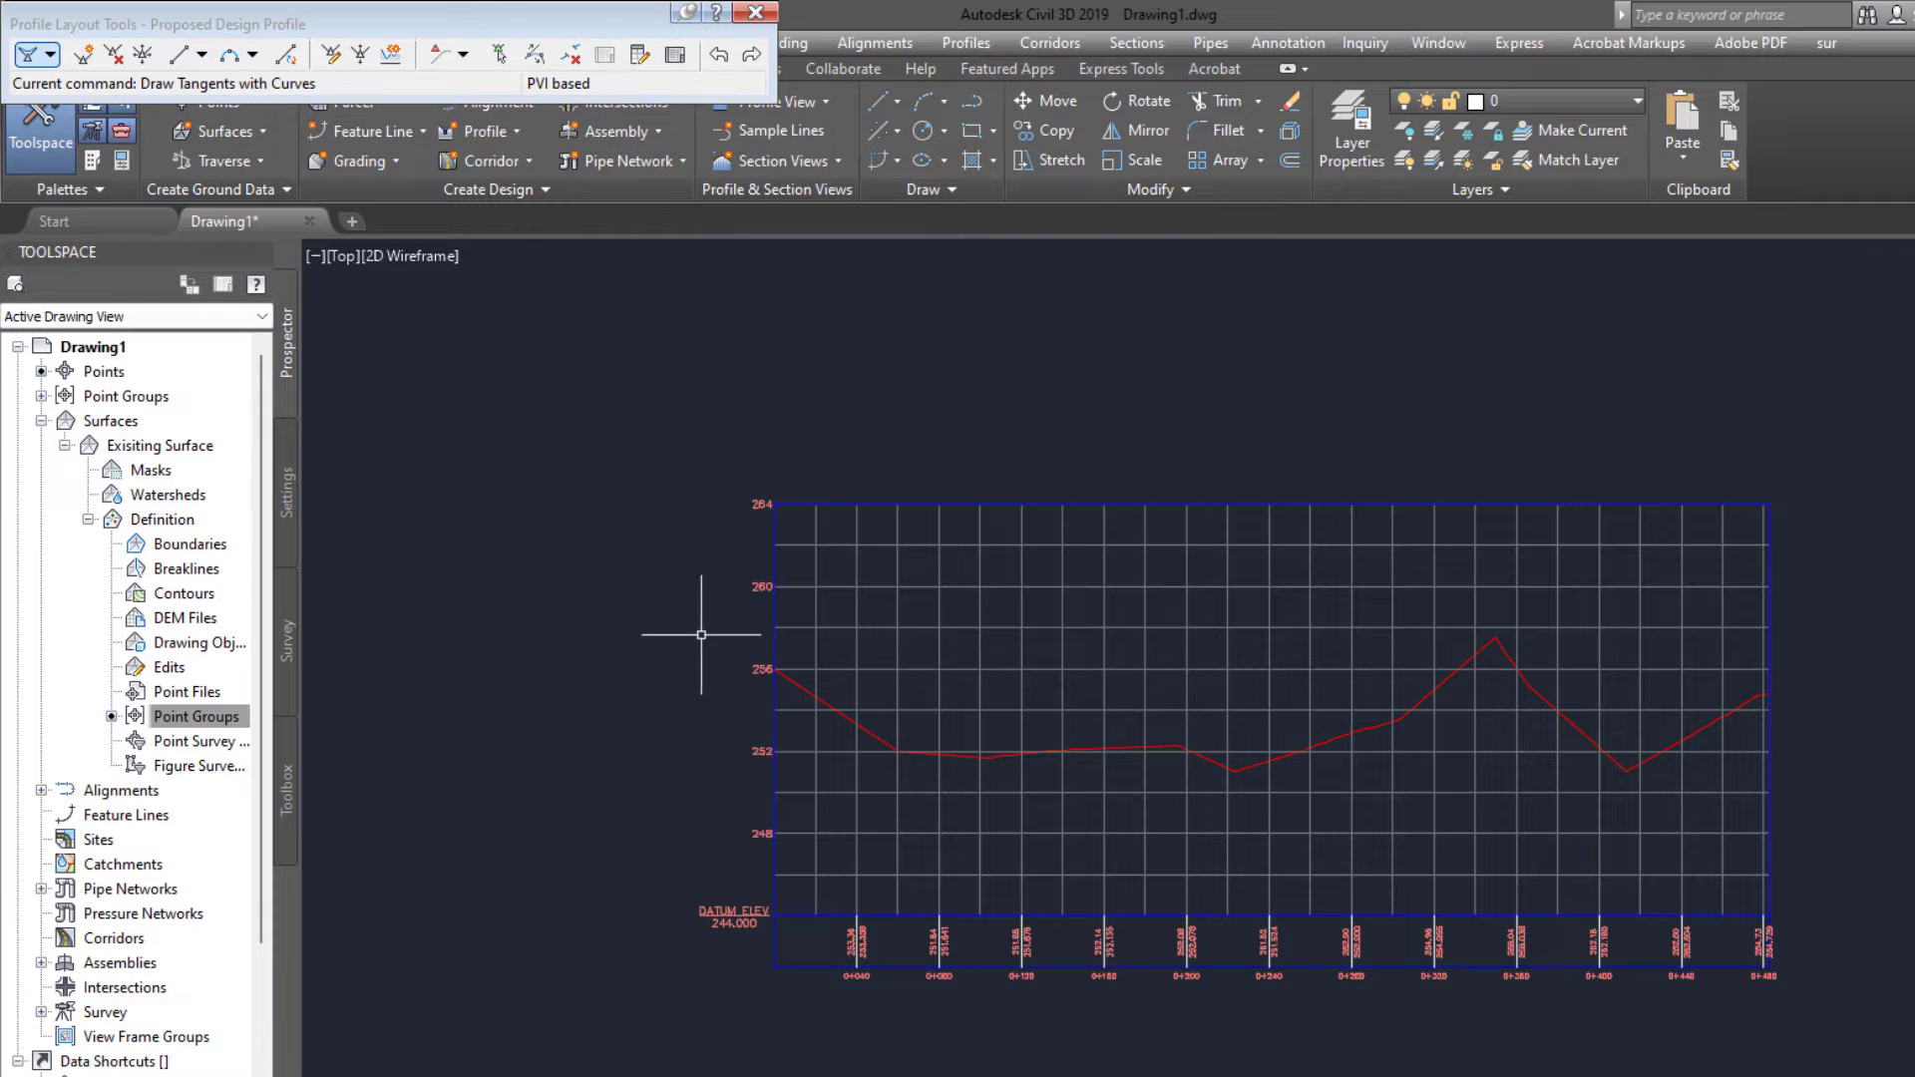
left_click(48, 57)
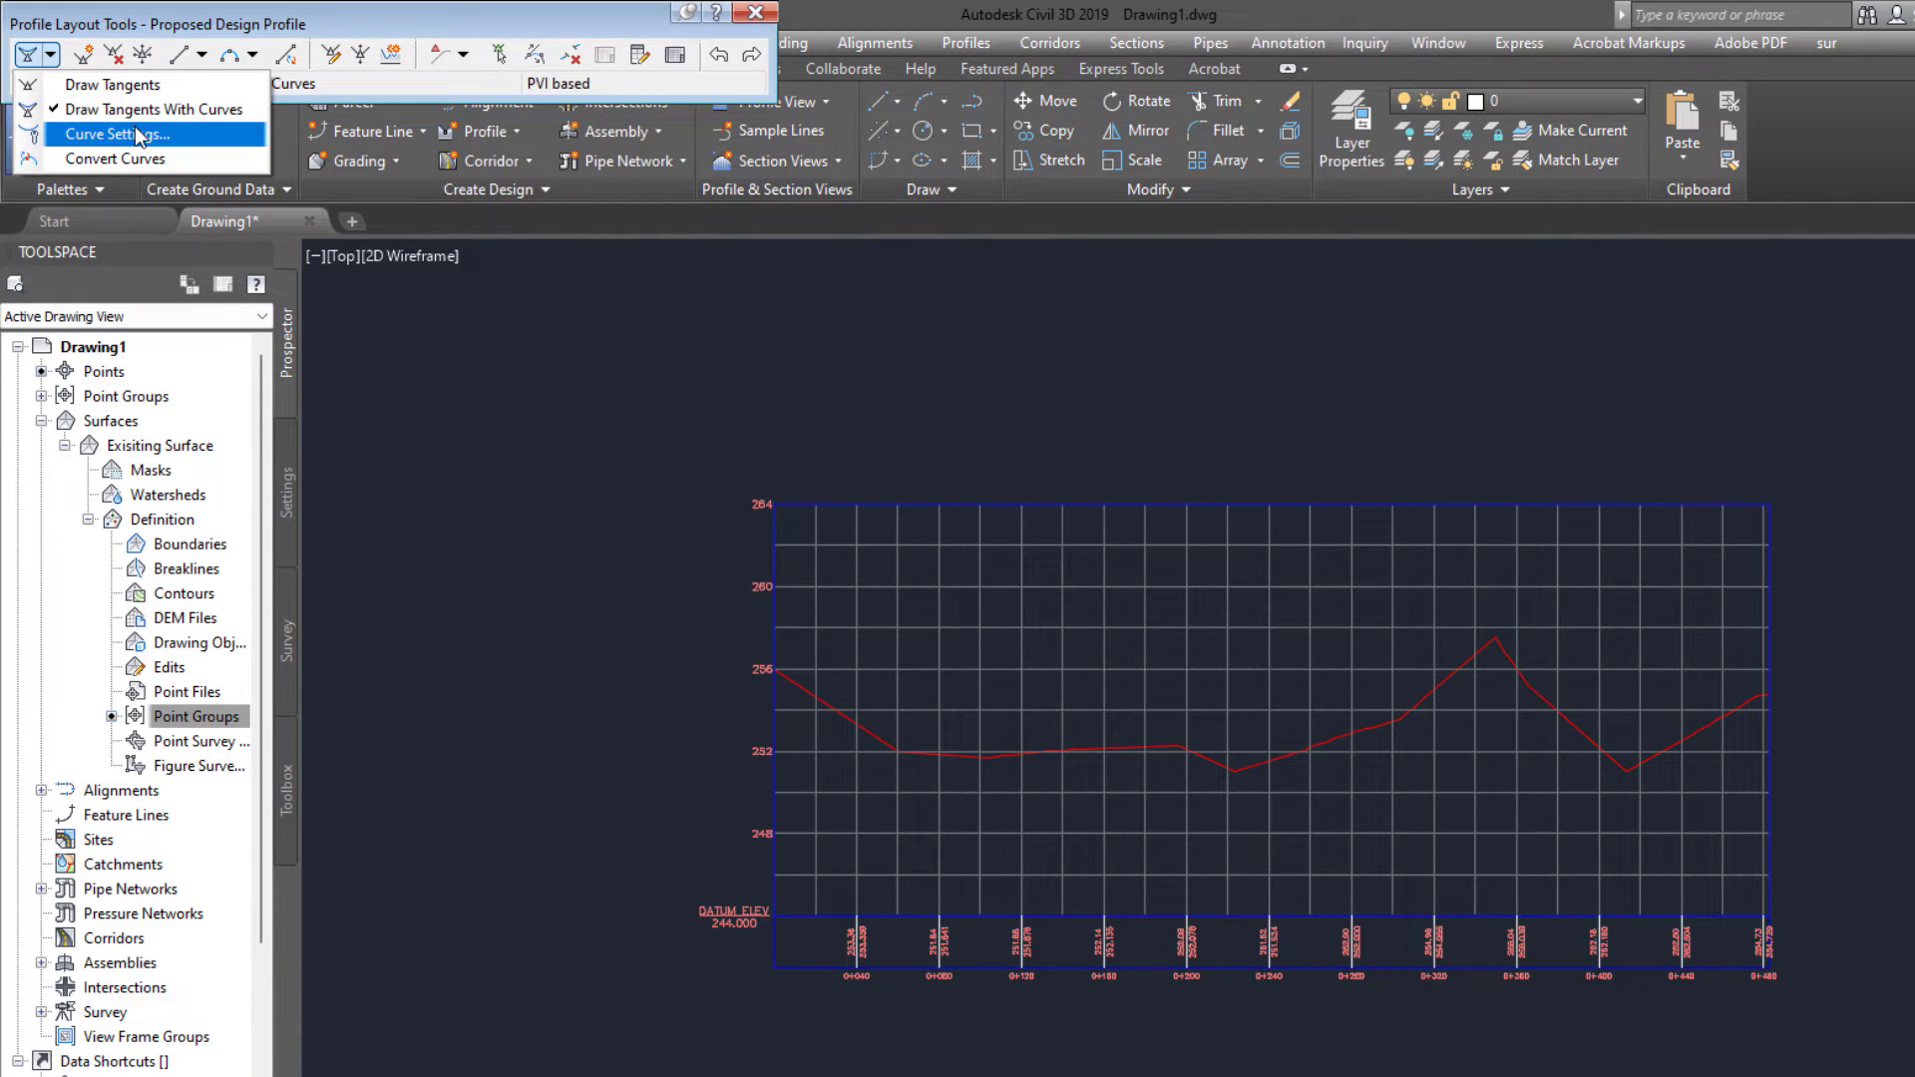
left_click(27, 58)
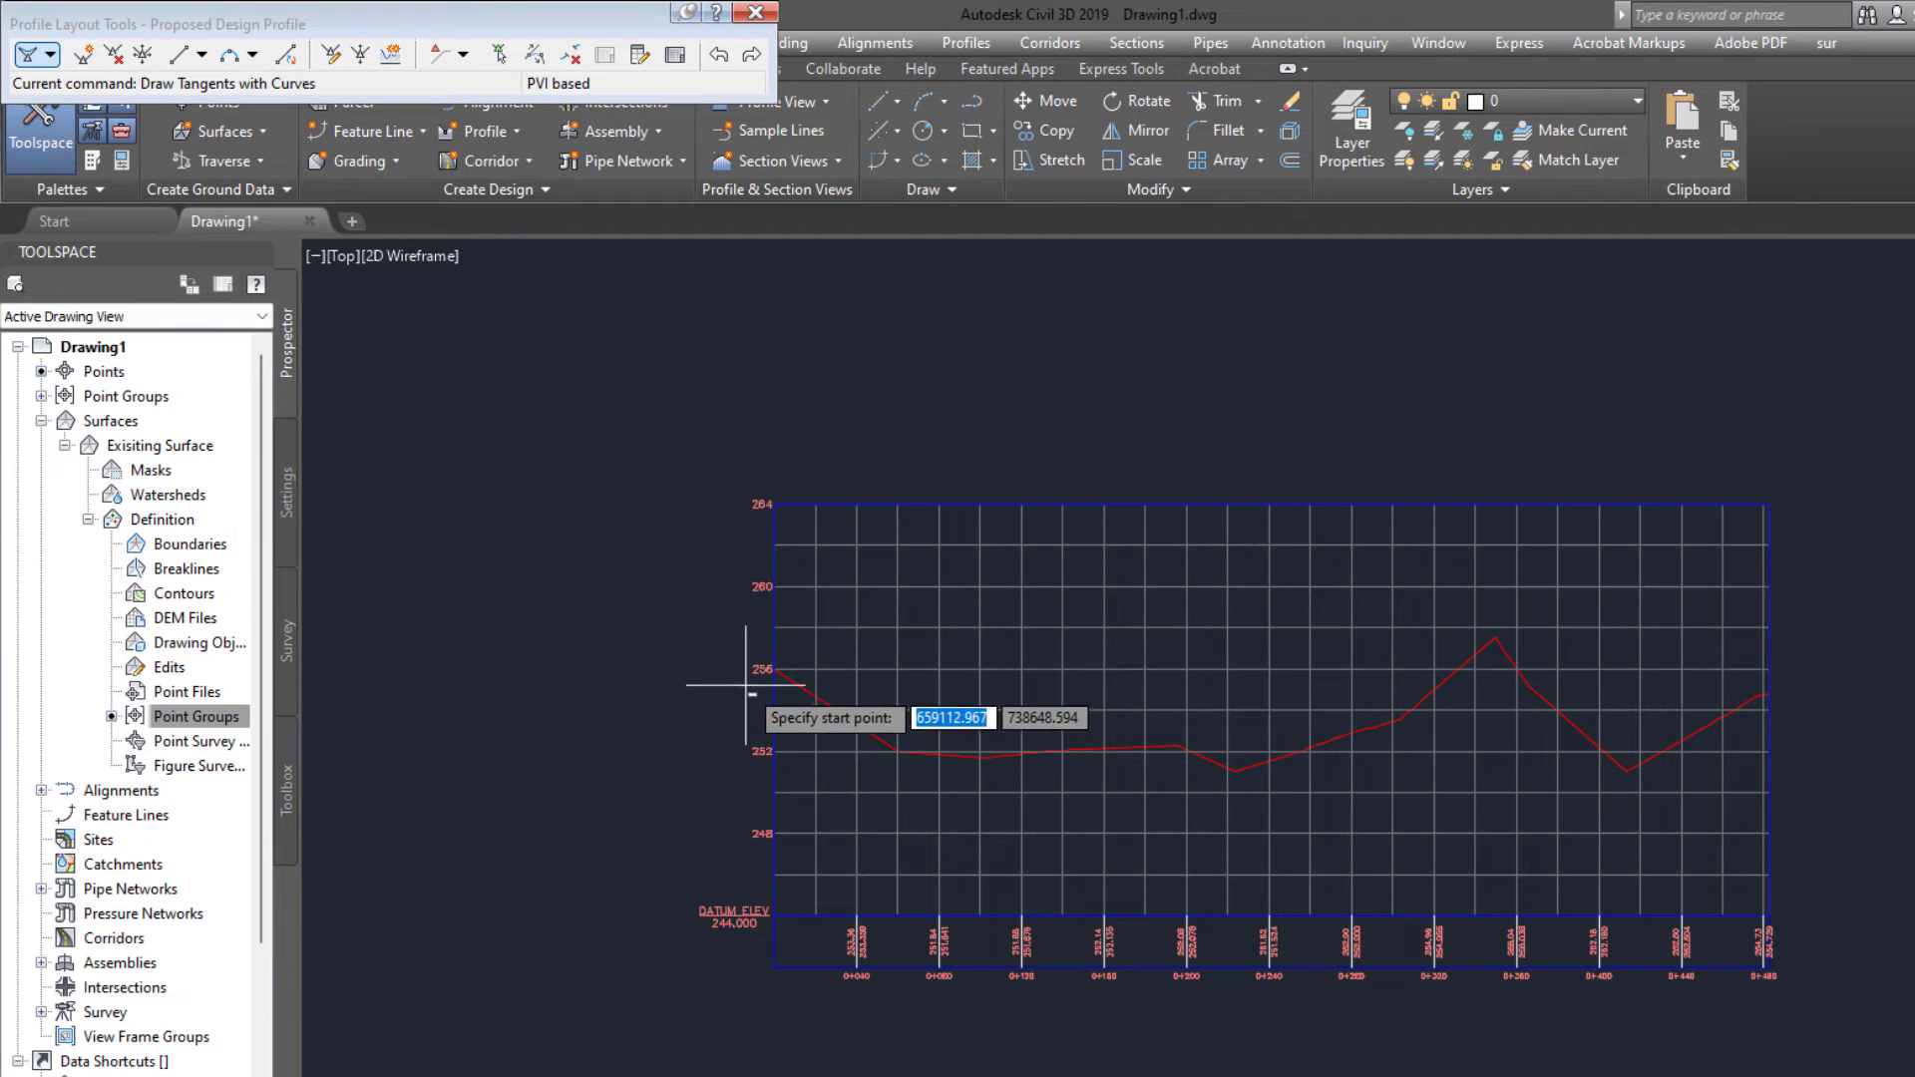
scroll(790, 651, "up", 4)
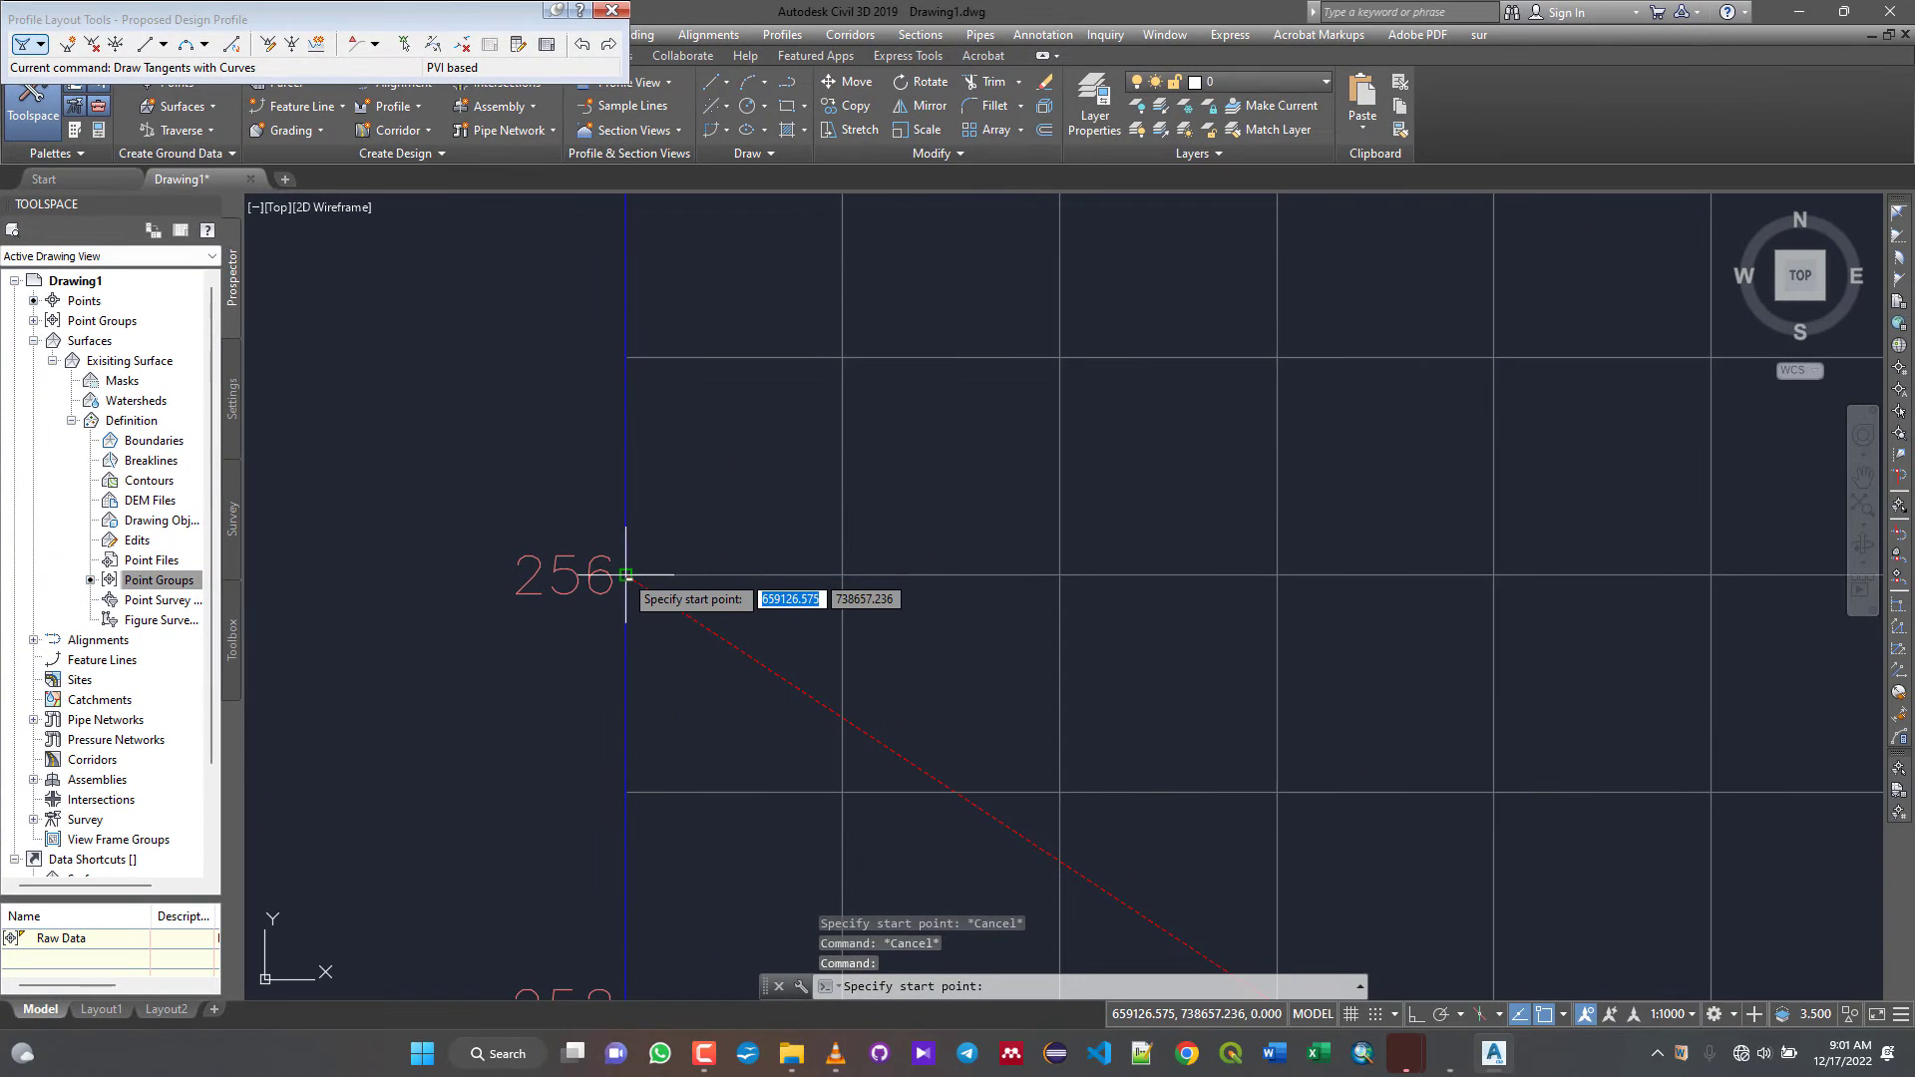
left_click(759, 701)
scroll(633, 578, "down", 3)
scroll(684, 599, "up", 5)
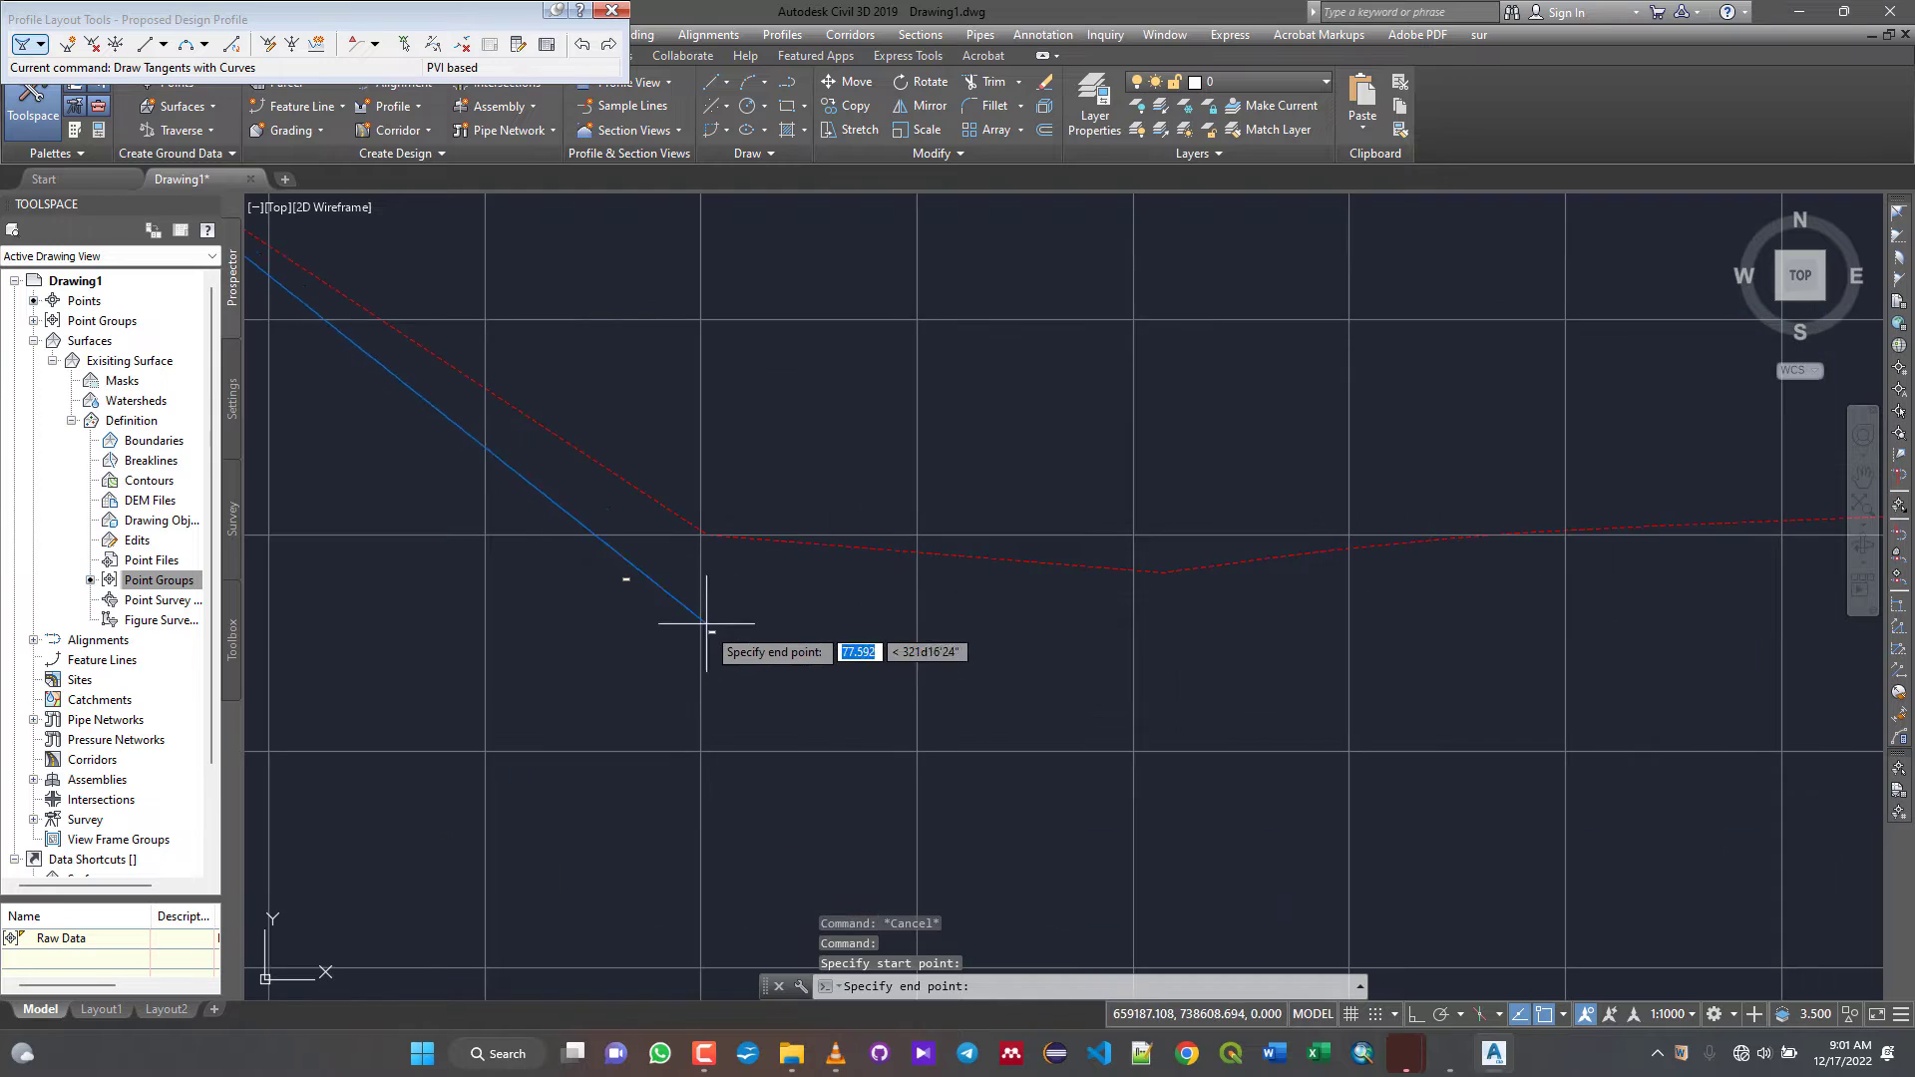
scroll(770, 529, "up", 3)
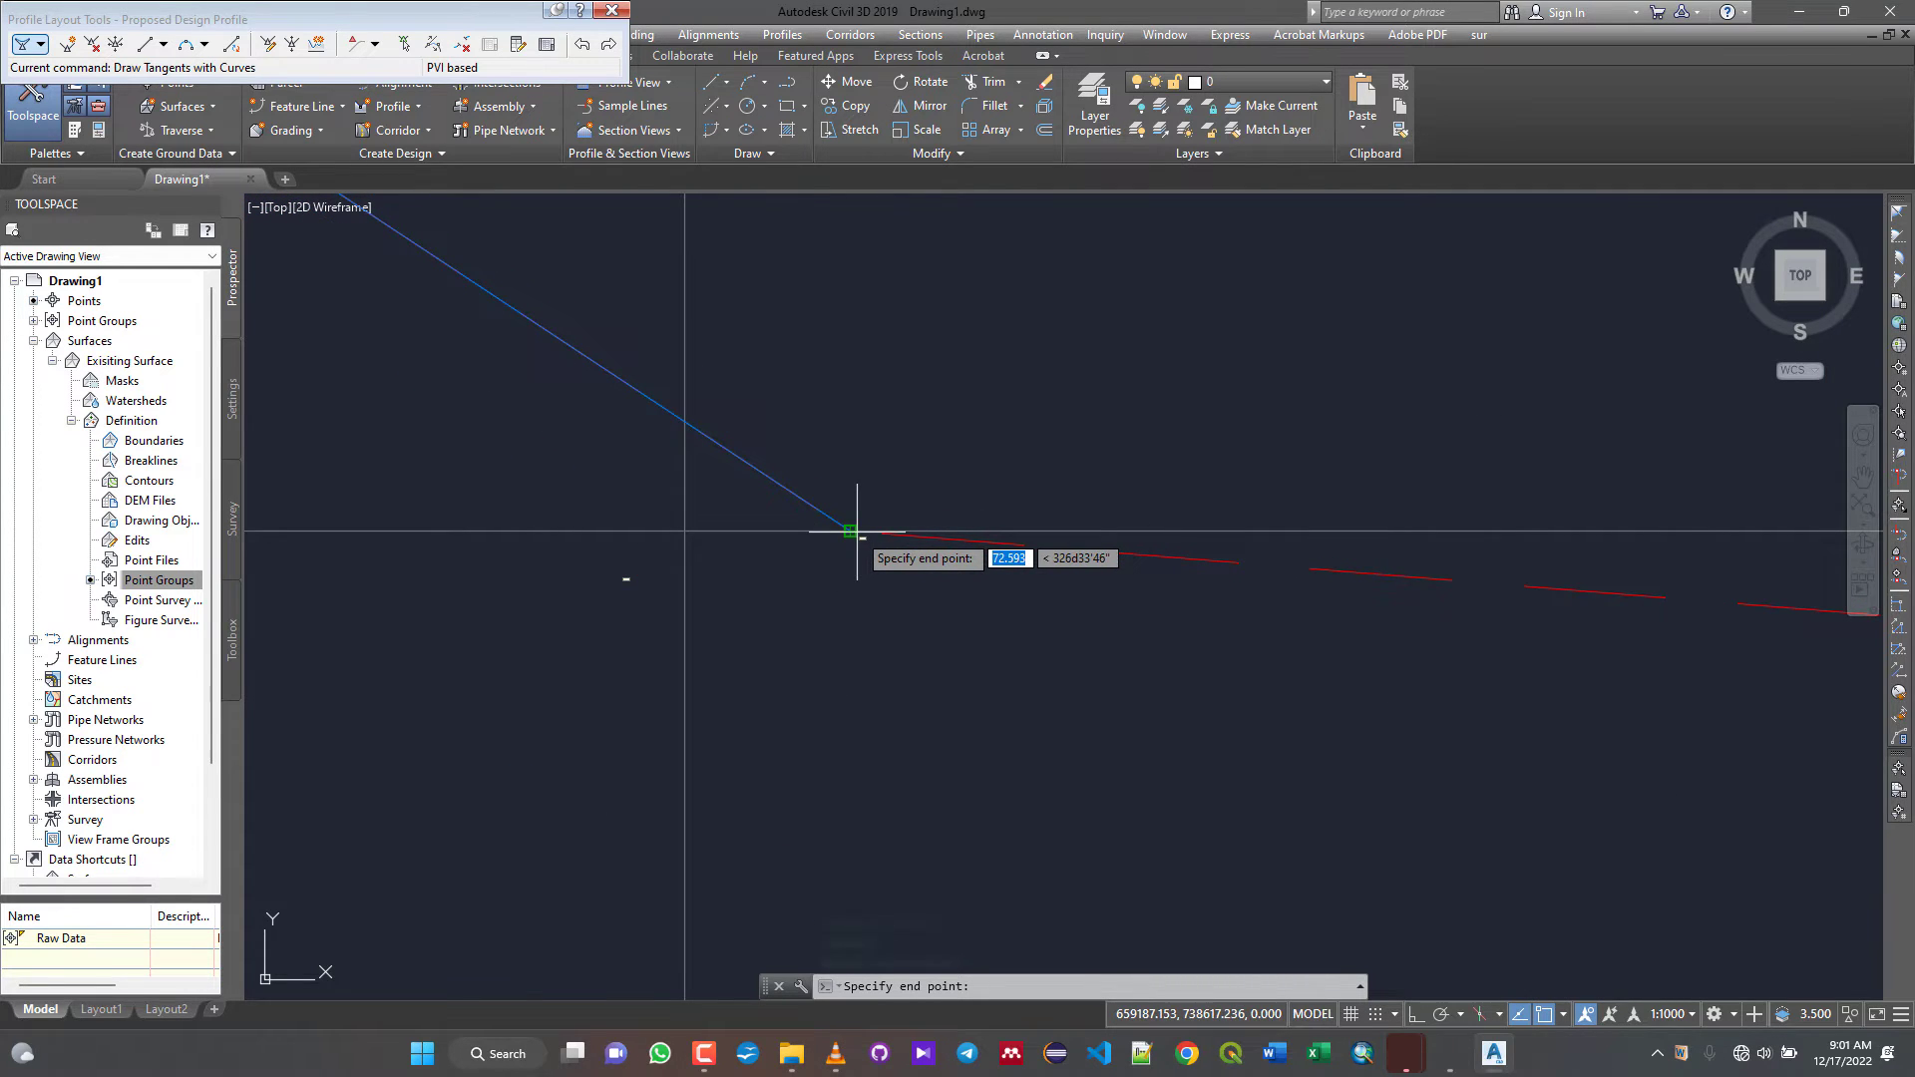
scroll(788, 549, "down", 3)
left_click(713, 574)
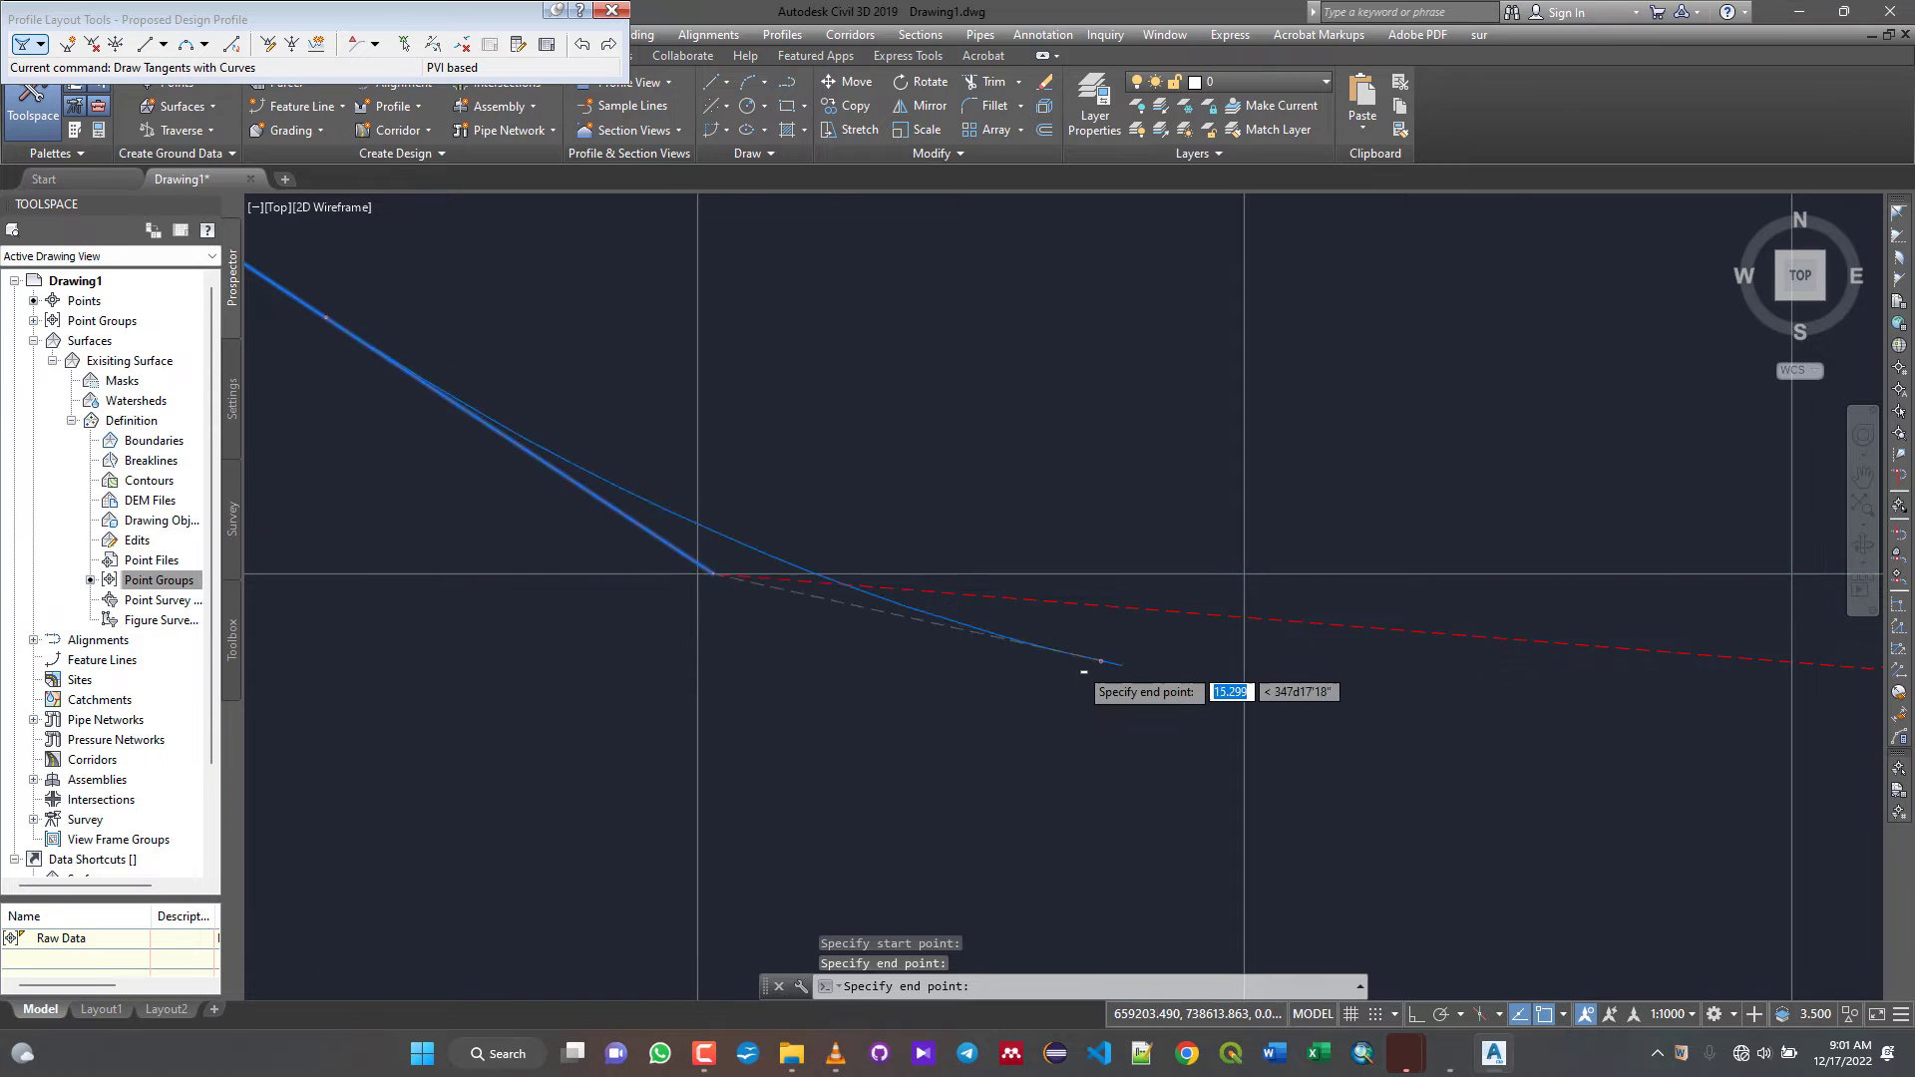
- Extend the design profile along the existing ground line to a point about 24 m past the first break
scroll(845, 661, "down", 5)
scroll(1246, 643, "up", 2)
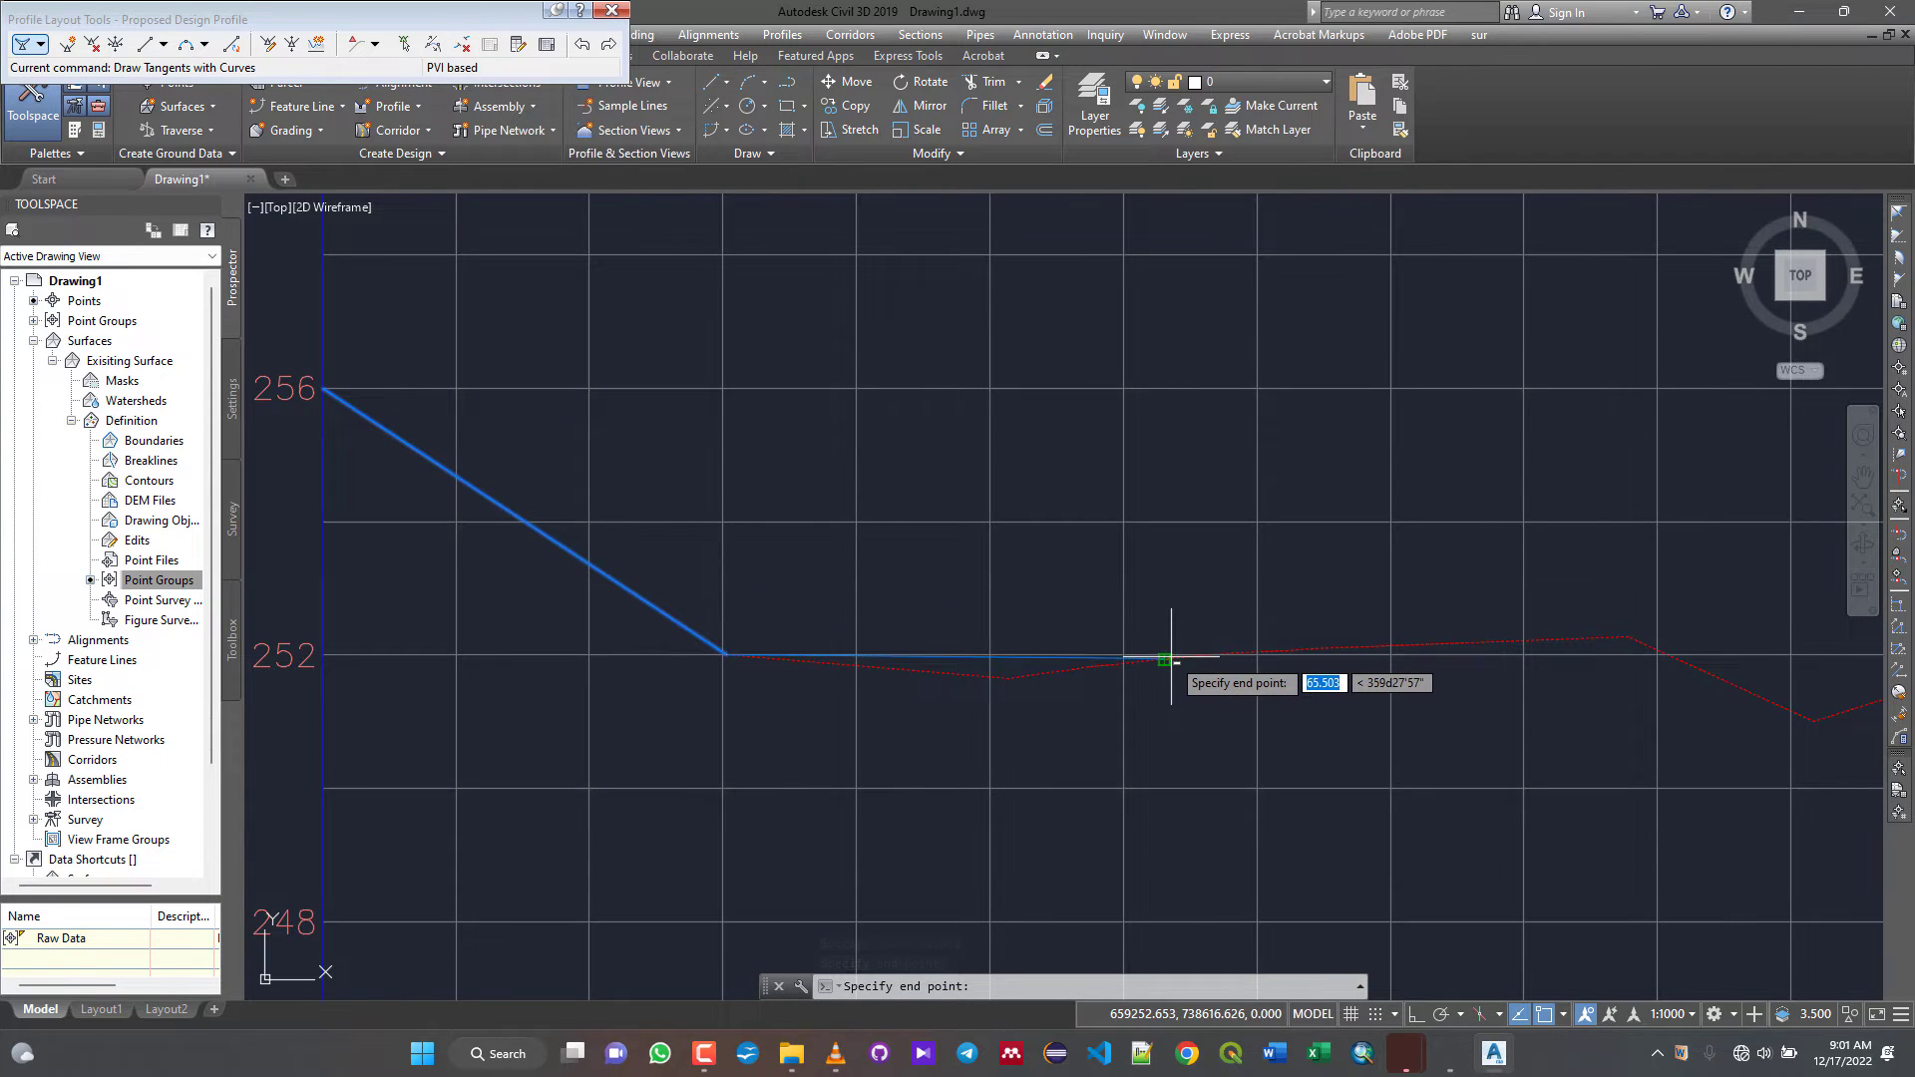
scroll(1171, 660, "up", 4)
scroll(1169, 661, "down", 2)
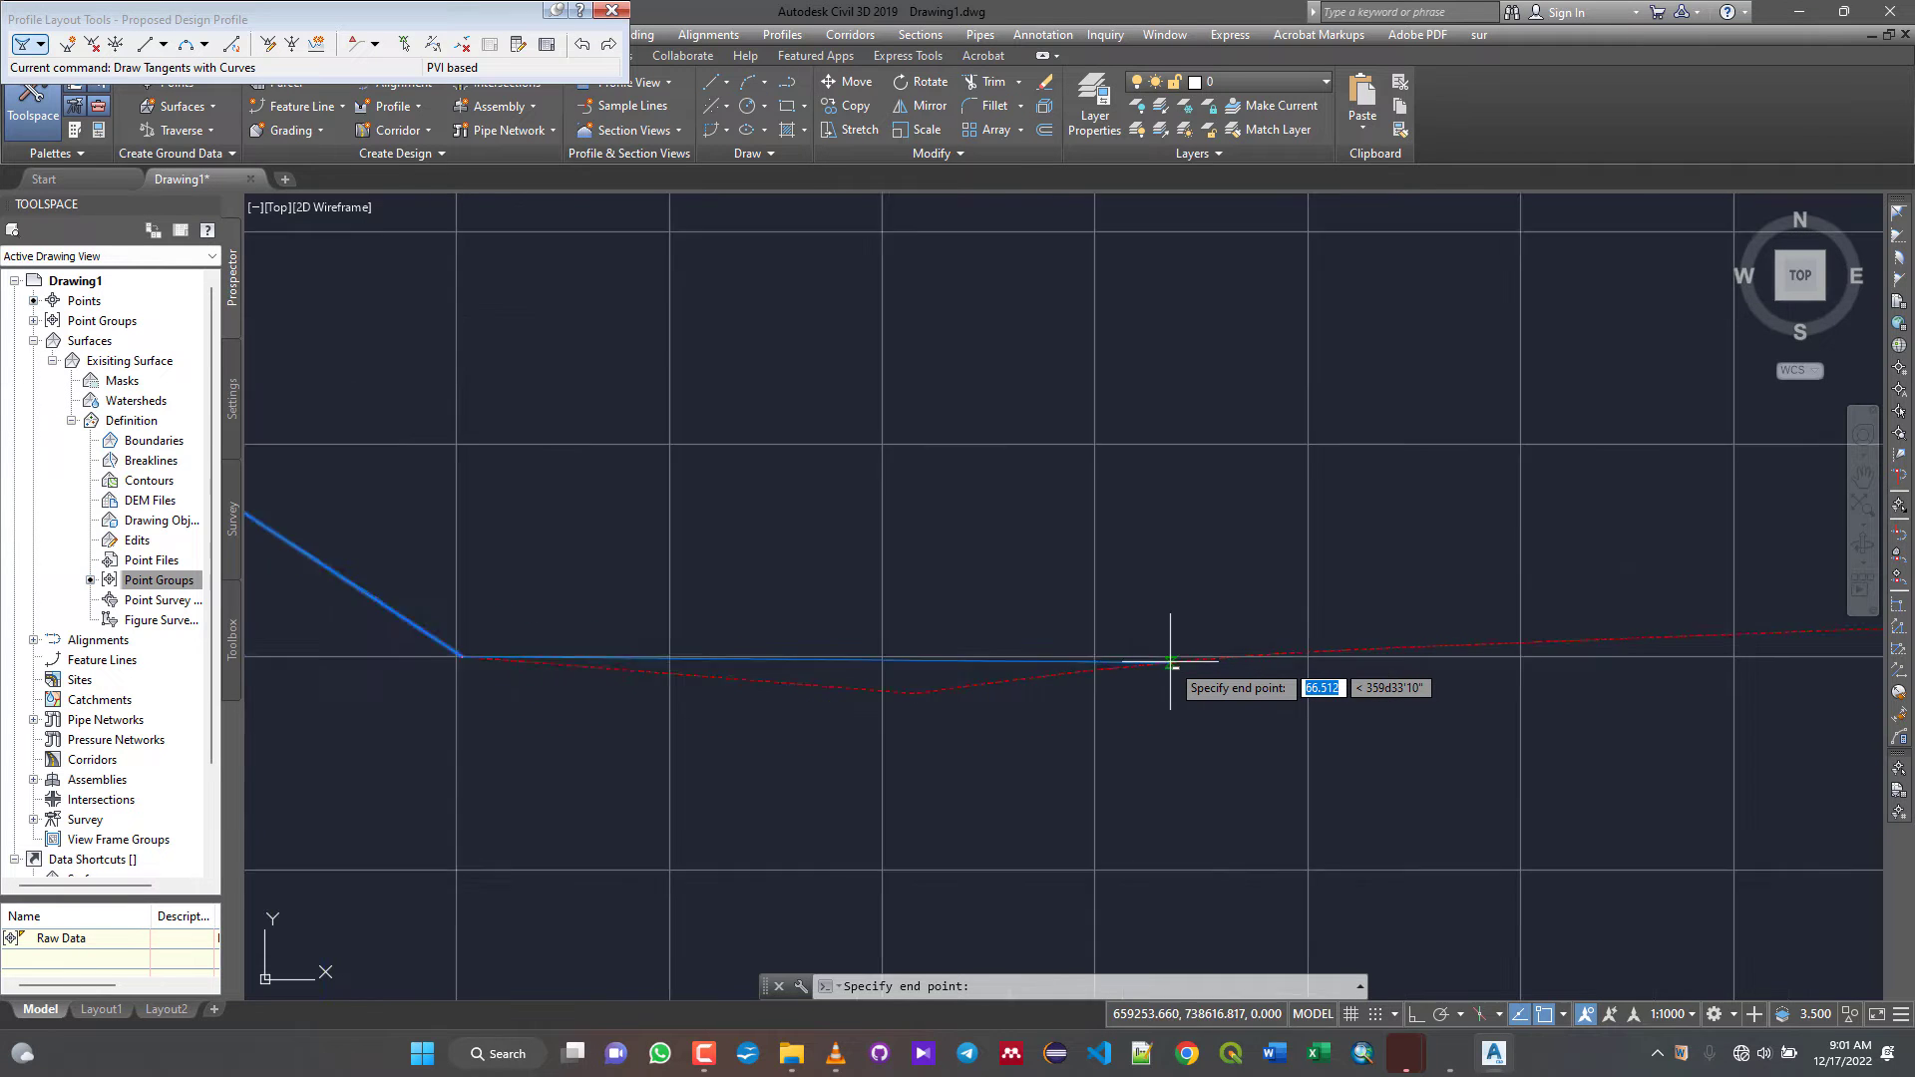
scroll(1171, 660, "down", 2)
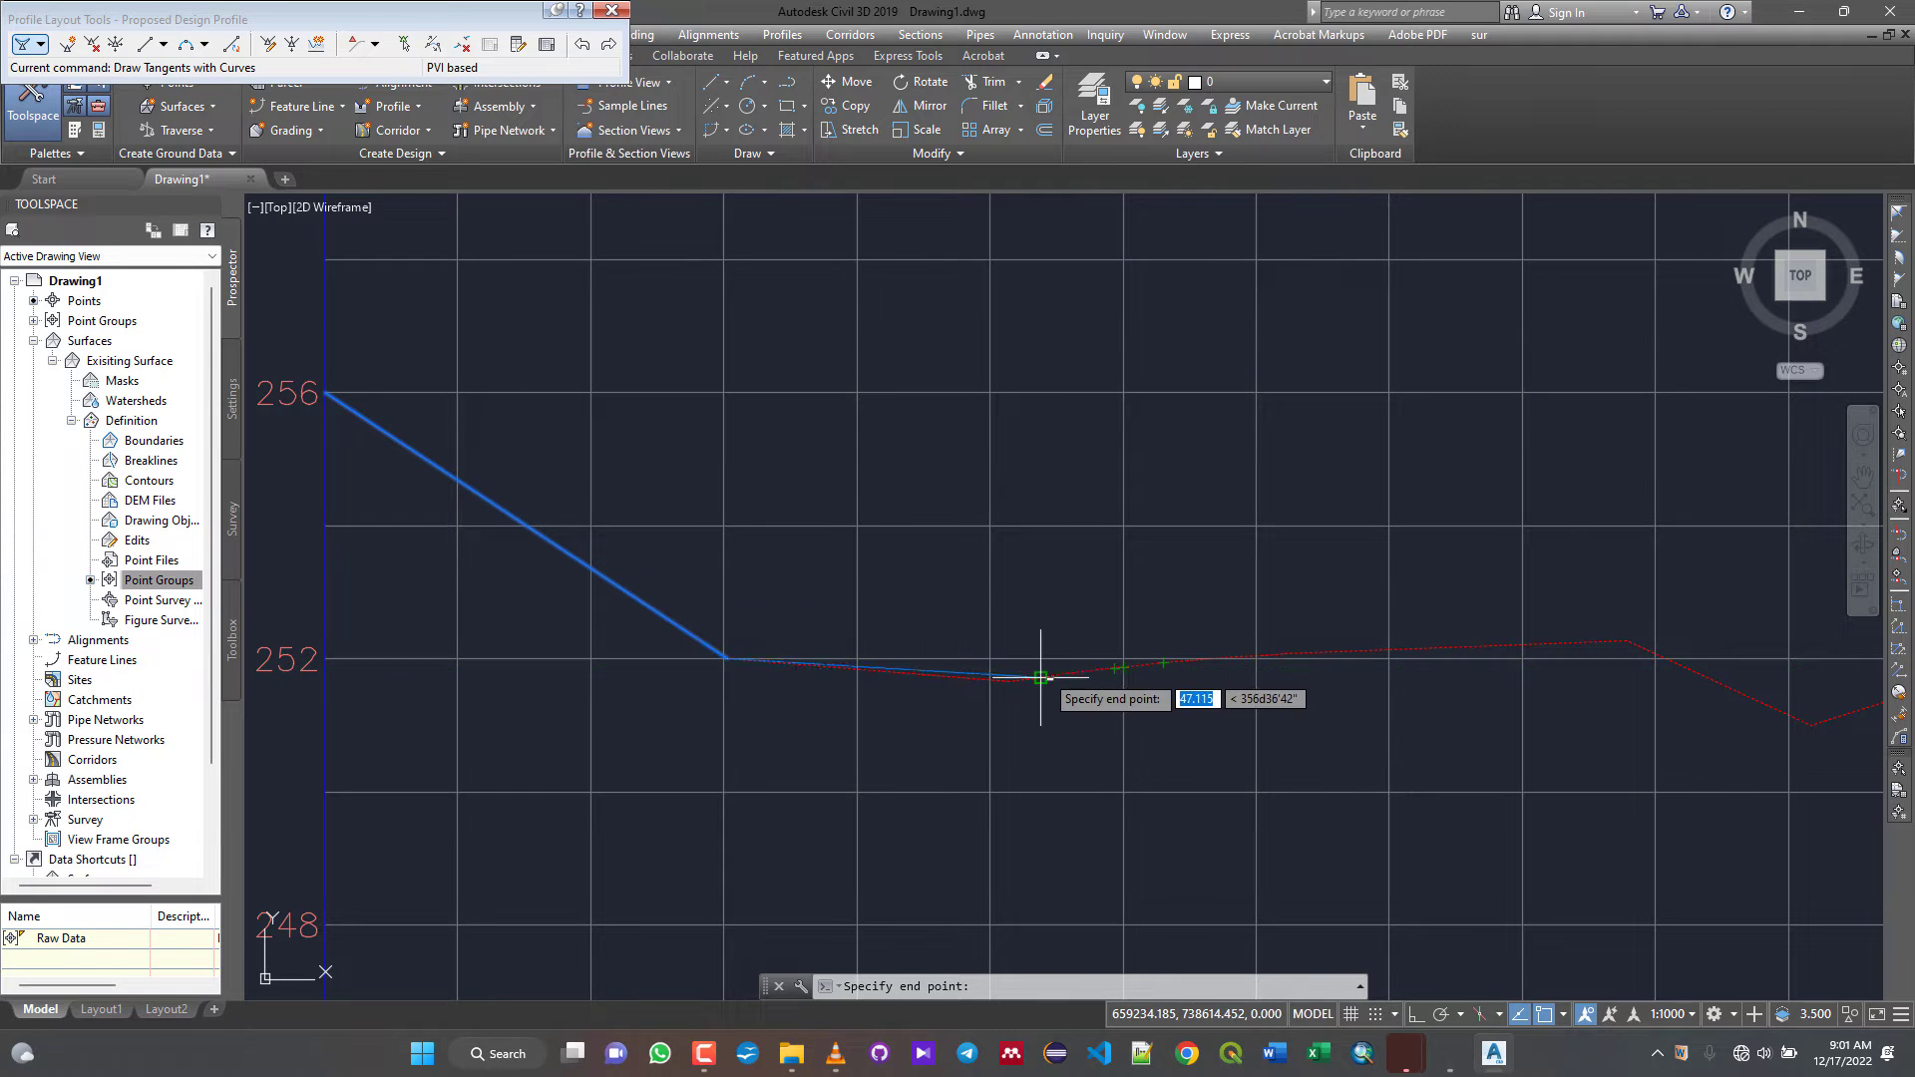
scroll(887, 669, "up", 2)
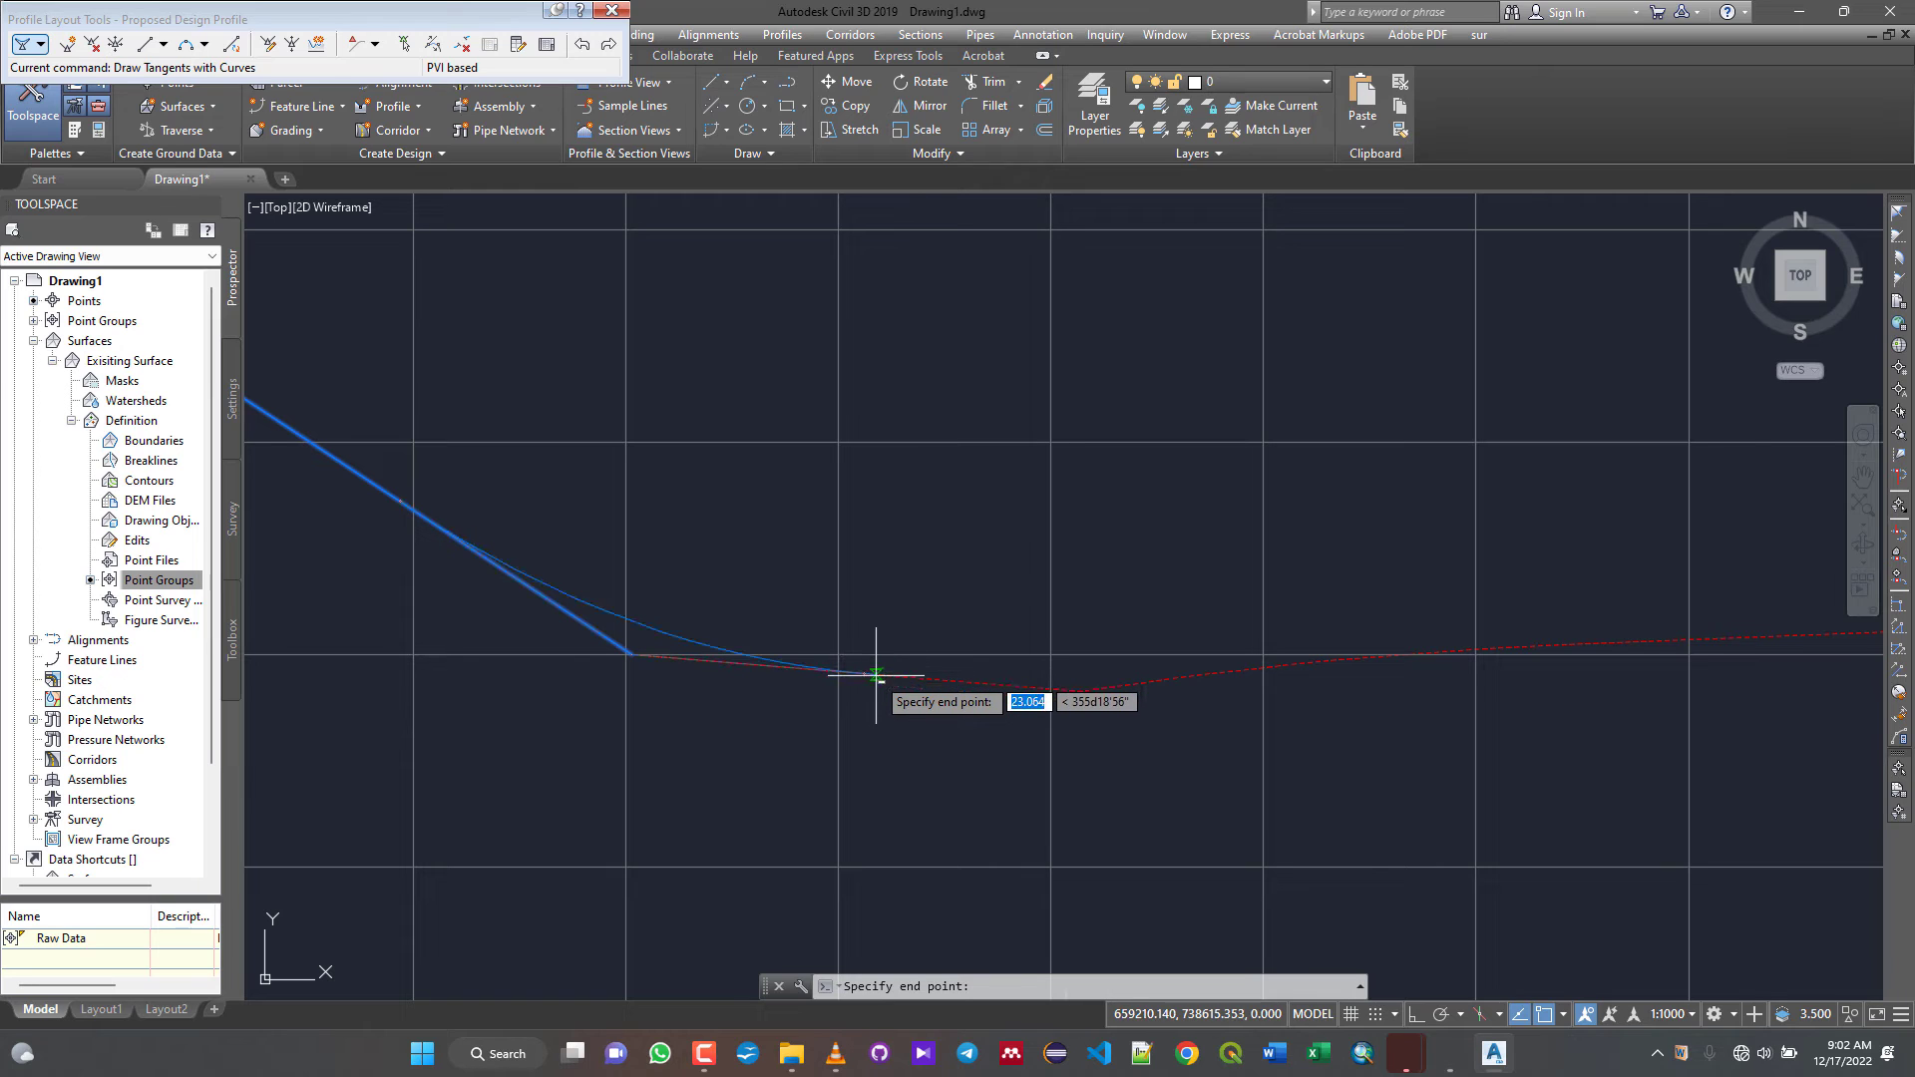
scroll(875, 676, "up", 2)
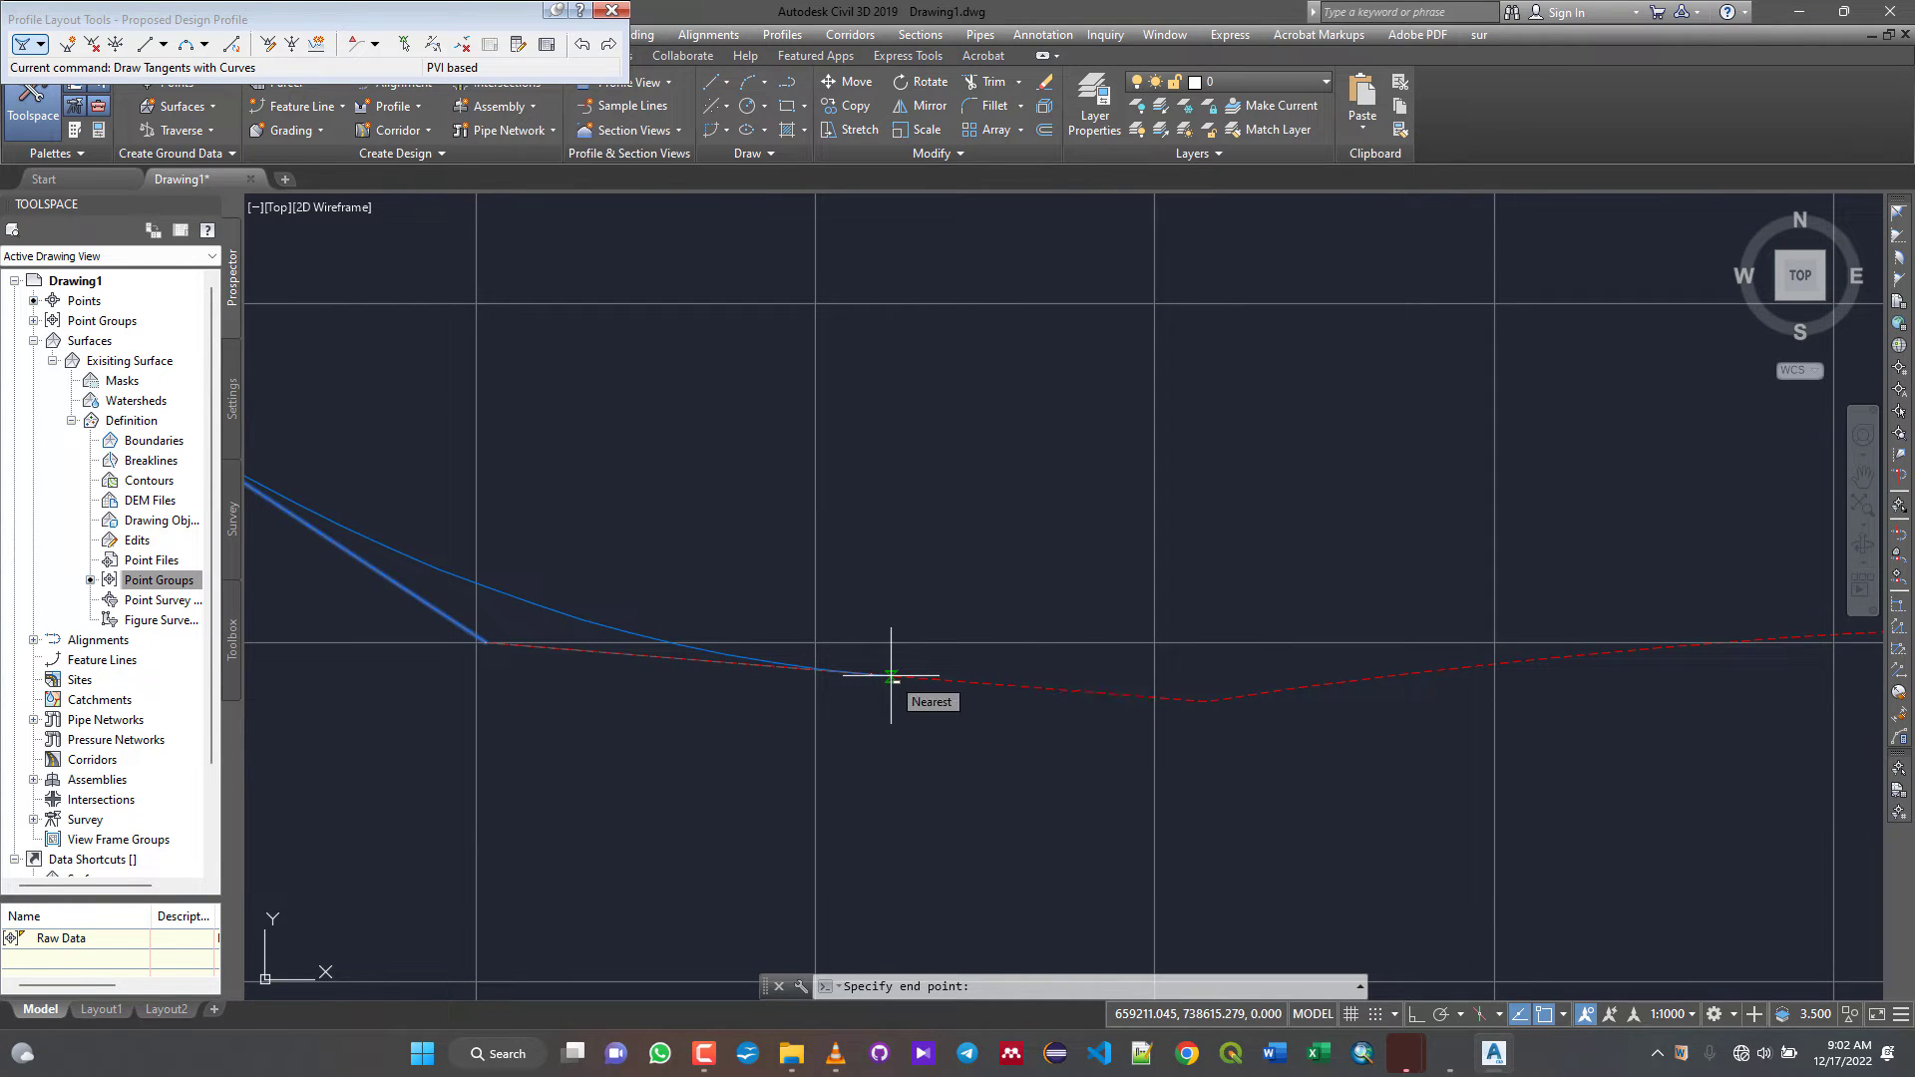
left_click(891, 676)
- Continue the design profile with a gently rising tangent about 55 m long, ending near the ground line at elevation 252
scroll(972, 680, "down", 4)
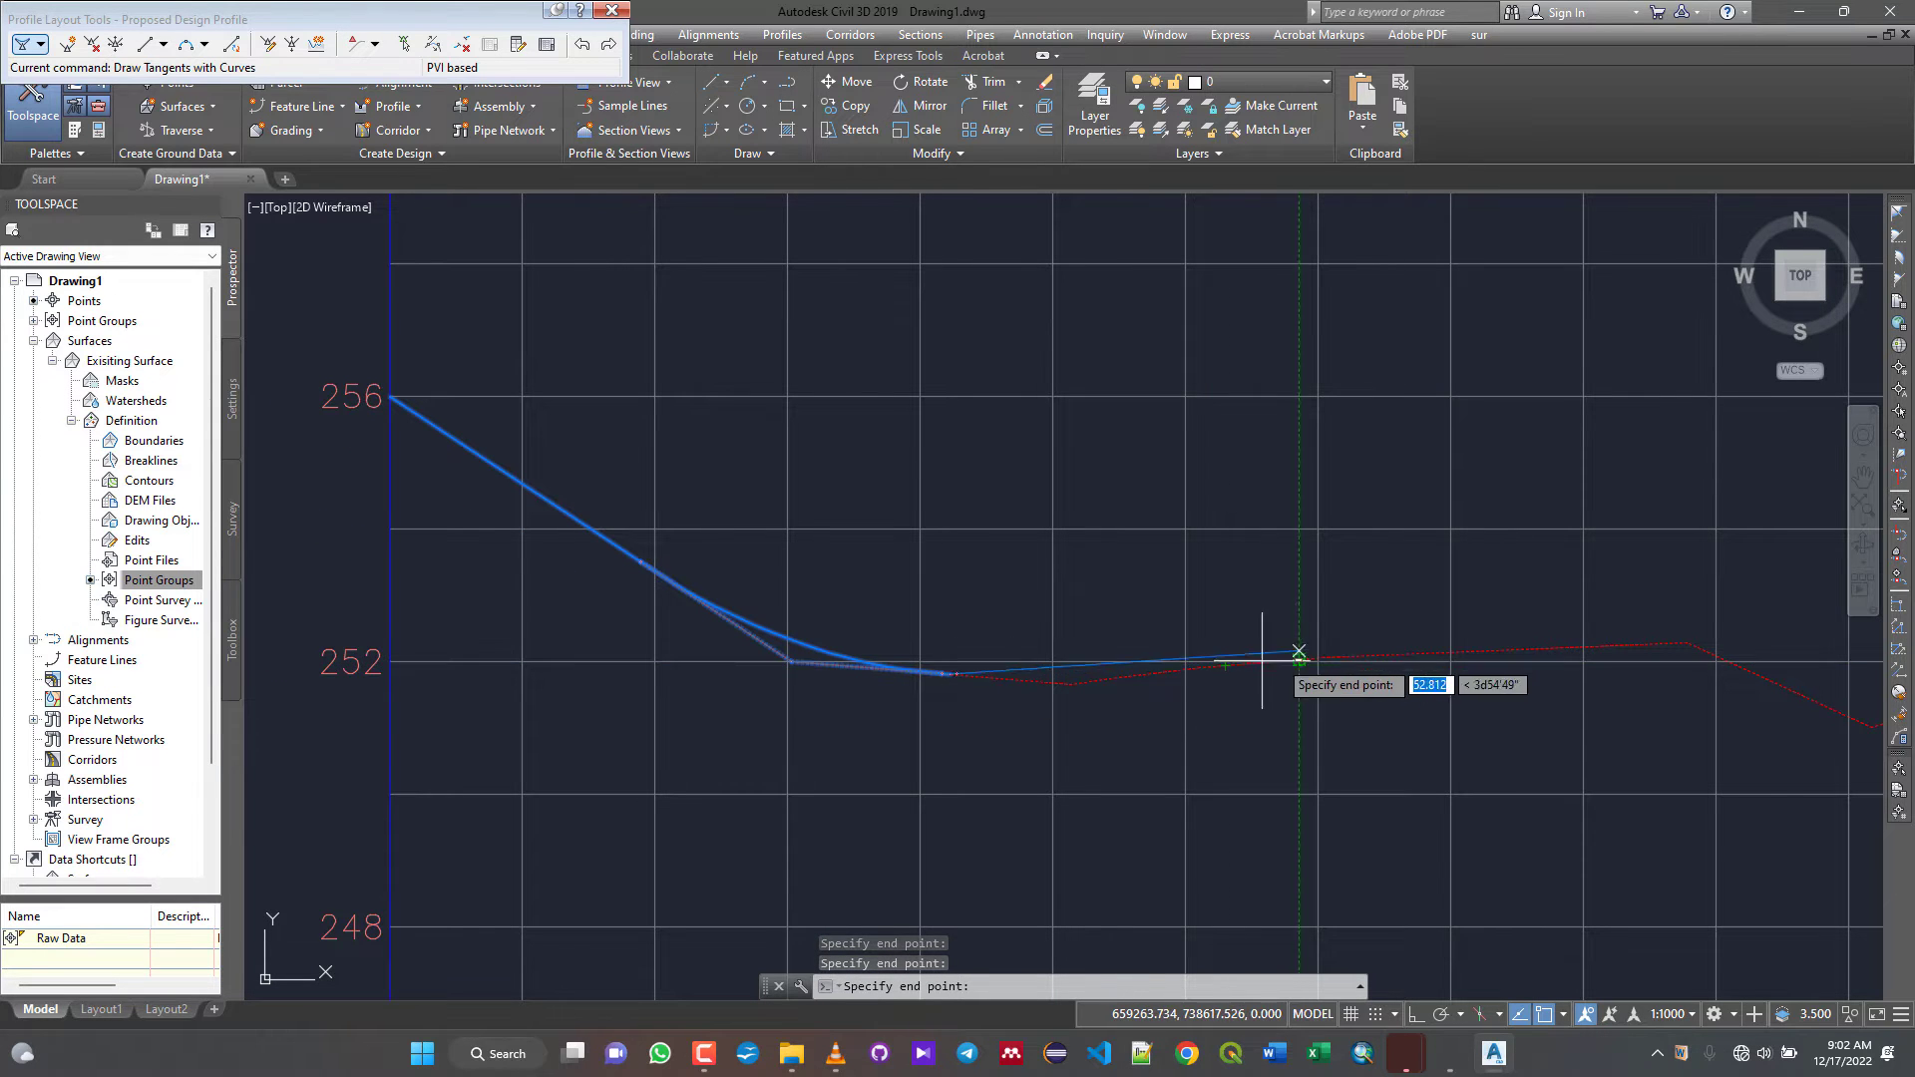
scroll(708, 723, "down", 4)
scroll(877, 663, "up", 4)
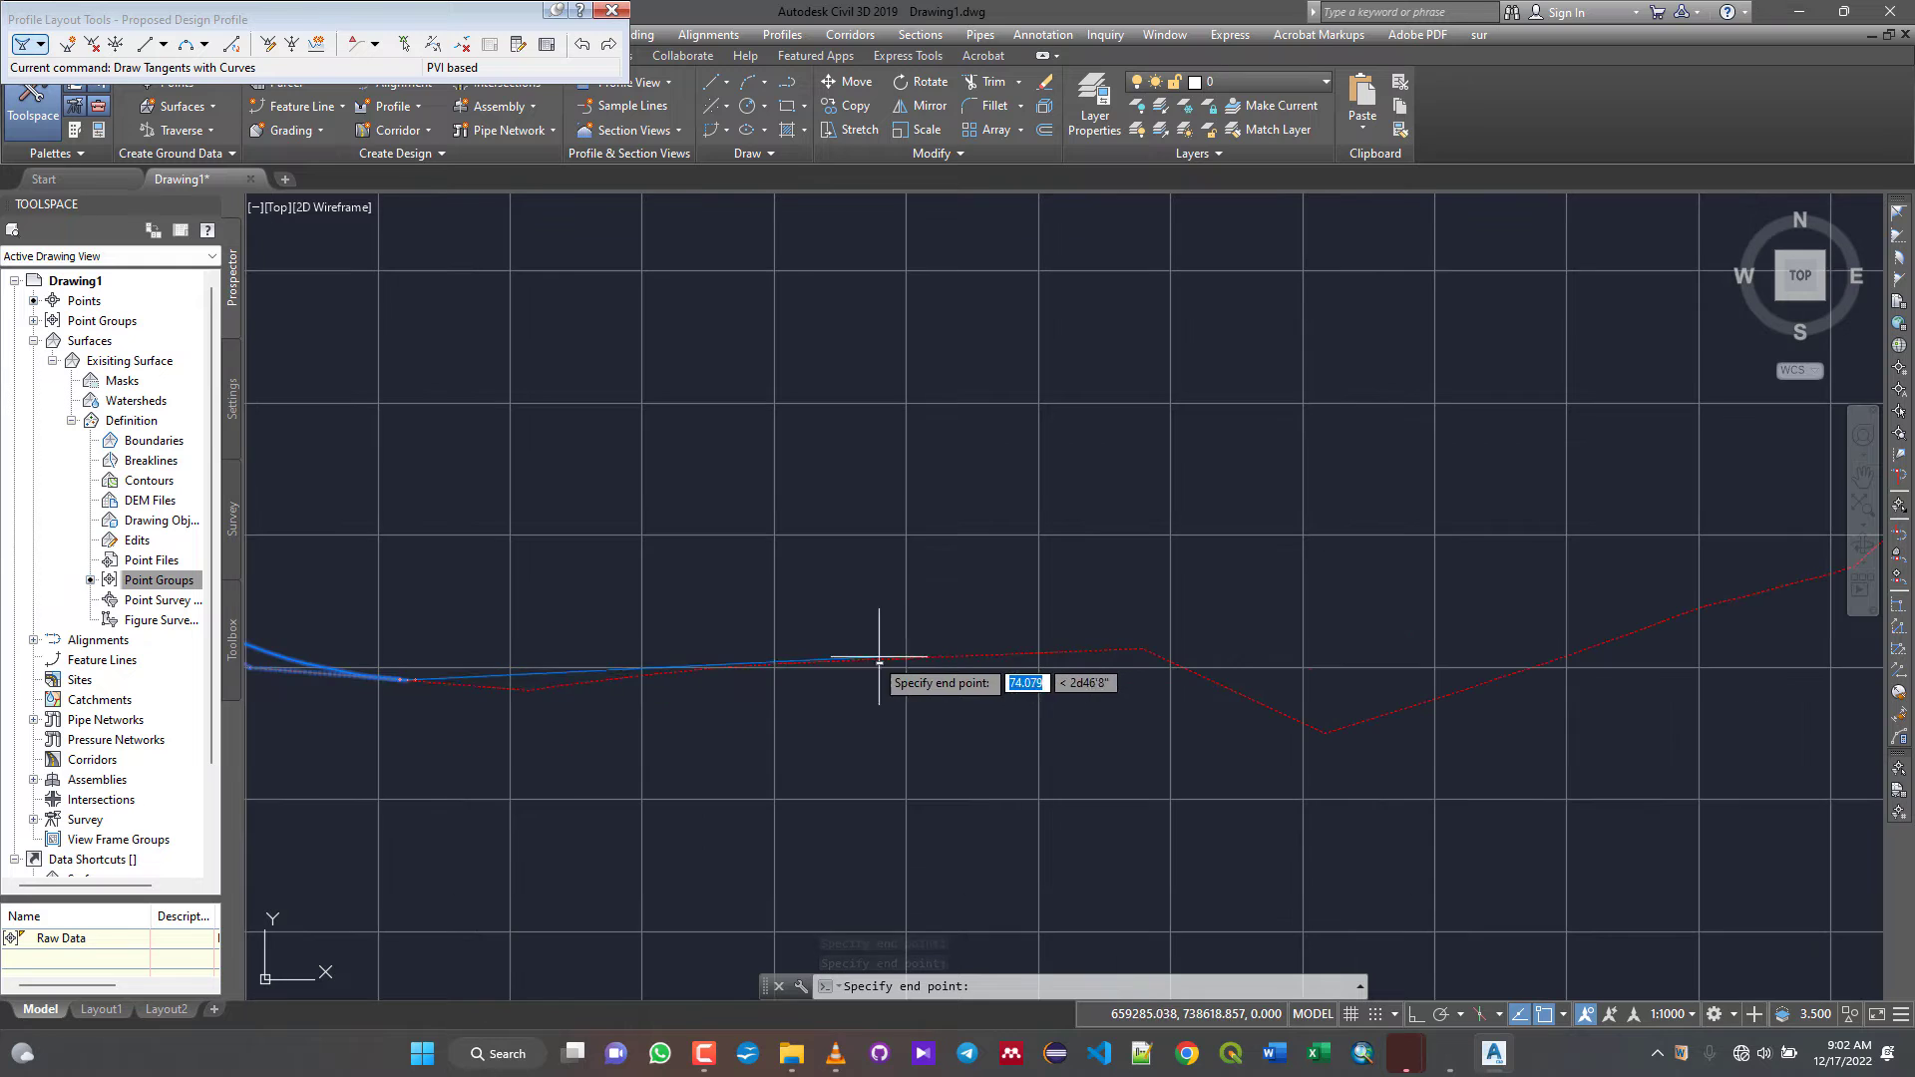
scroll(698, 668, "up", 2)
scroll(837, 666, "down", 4)
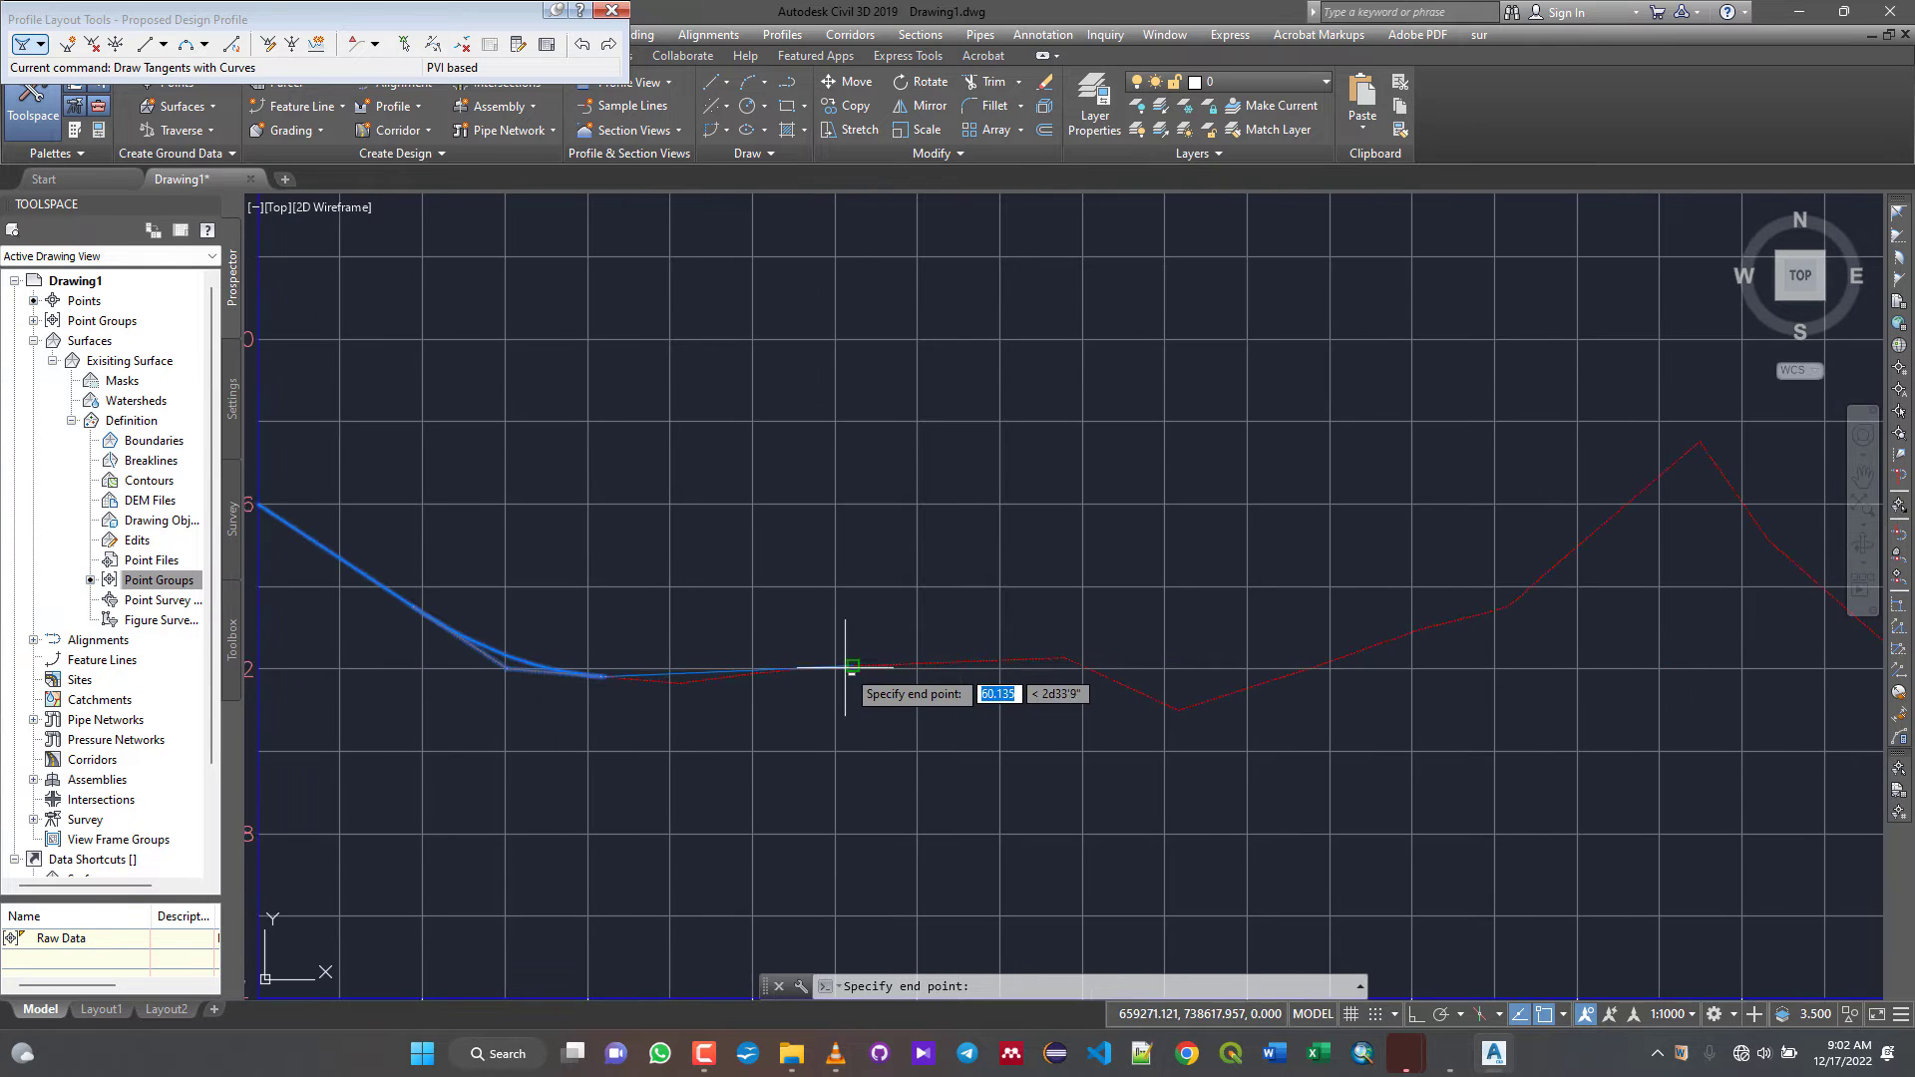
scroll(847, 666, "up", 2)
scroll(808, 671, "up", 2)
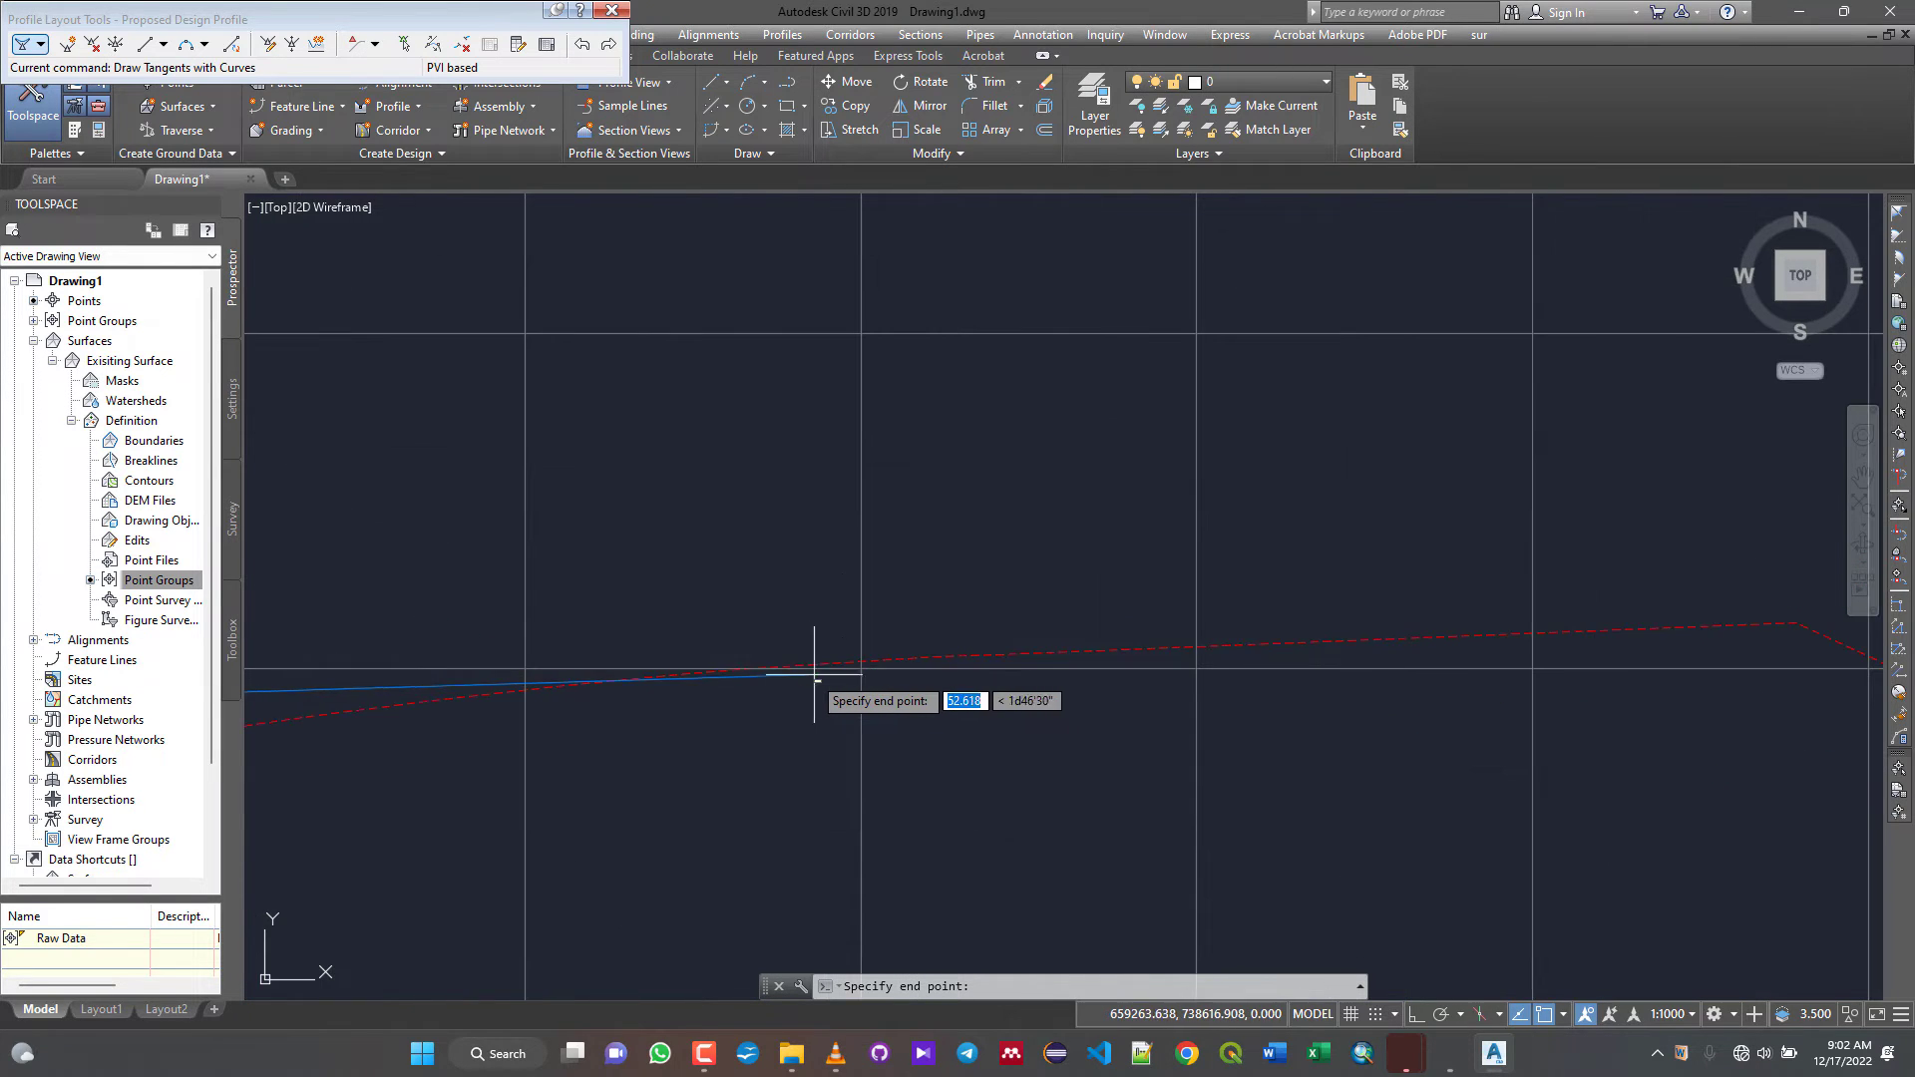
left_click(853, 667)
- Add the next two tangents, ending at the ground profile's low crest and at the sag that follows it
scroll(534, 698, "down", 4)
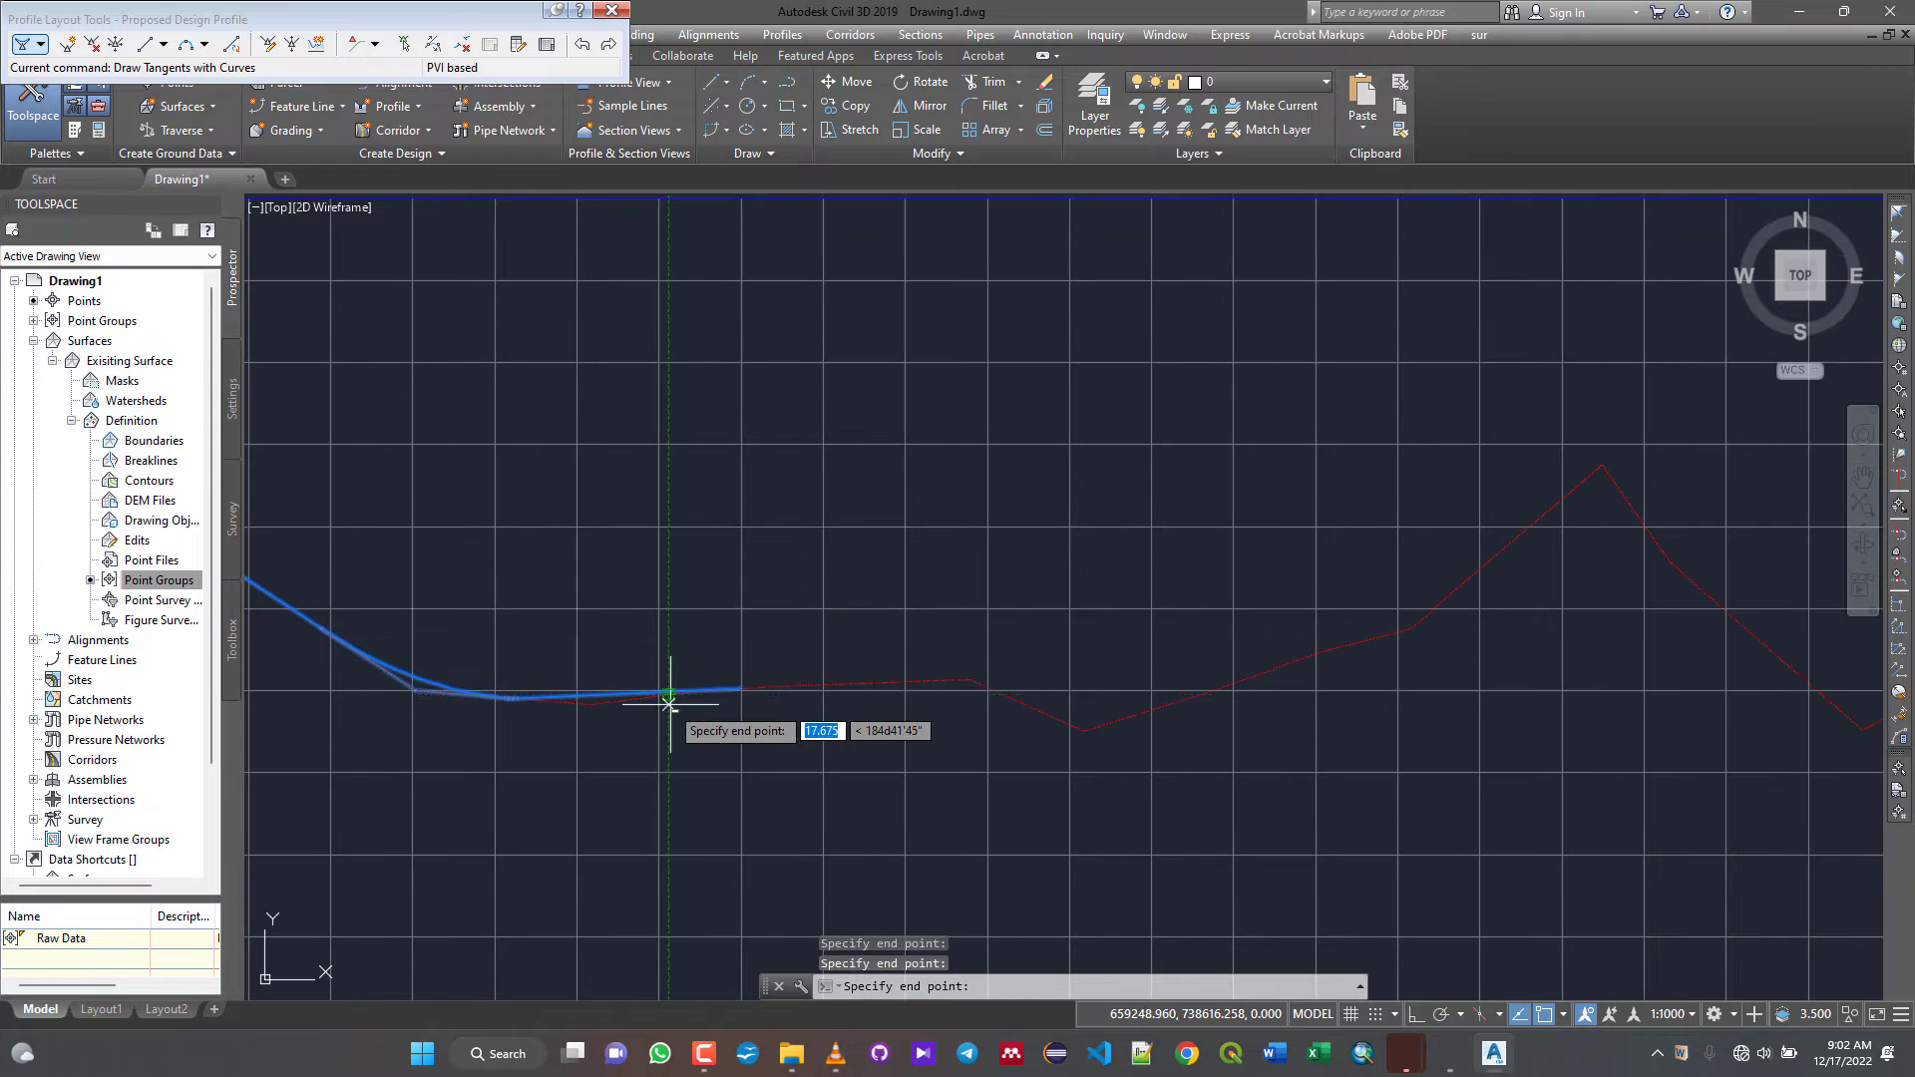
scroll(976, 682, "up", 5)
left_click(983, 671)
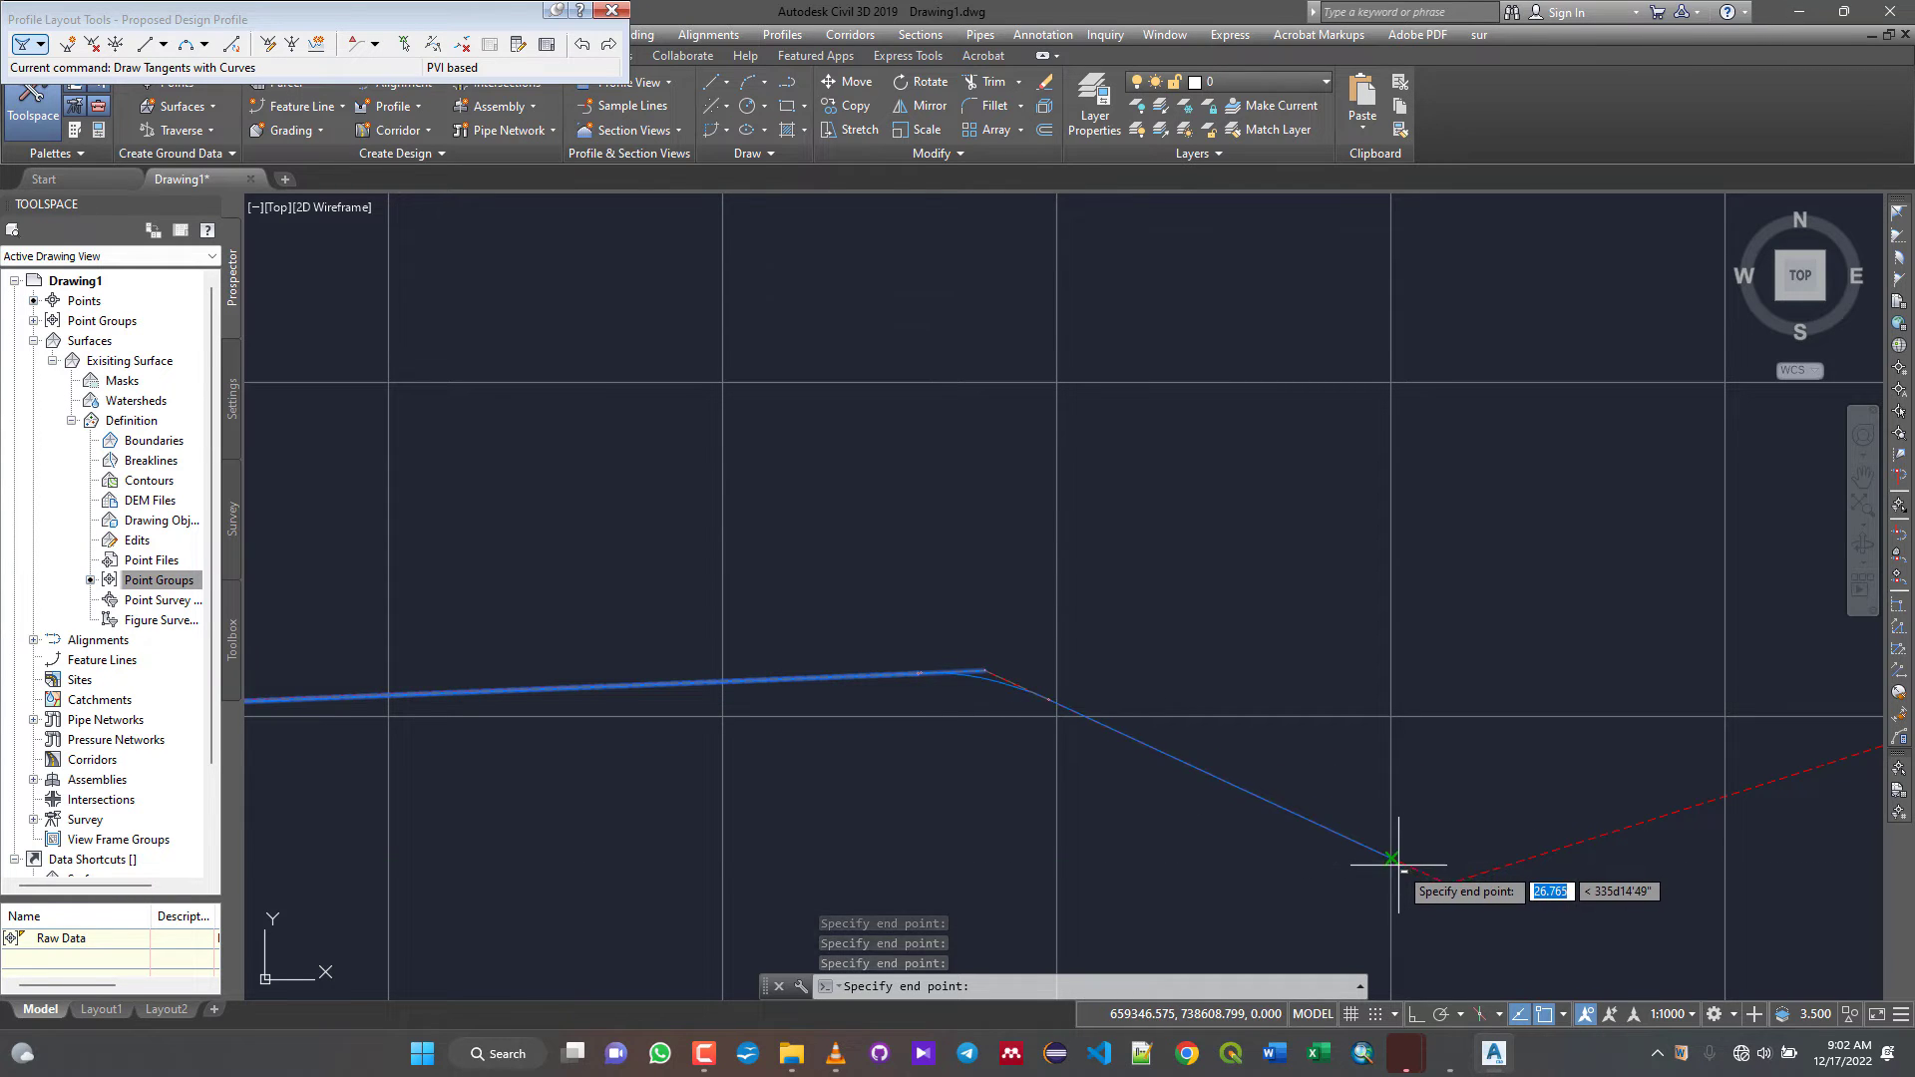
left_click(1447, 884)
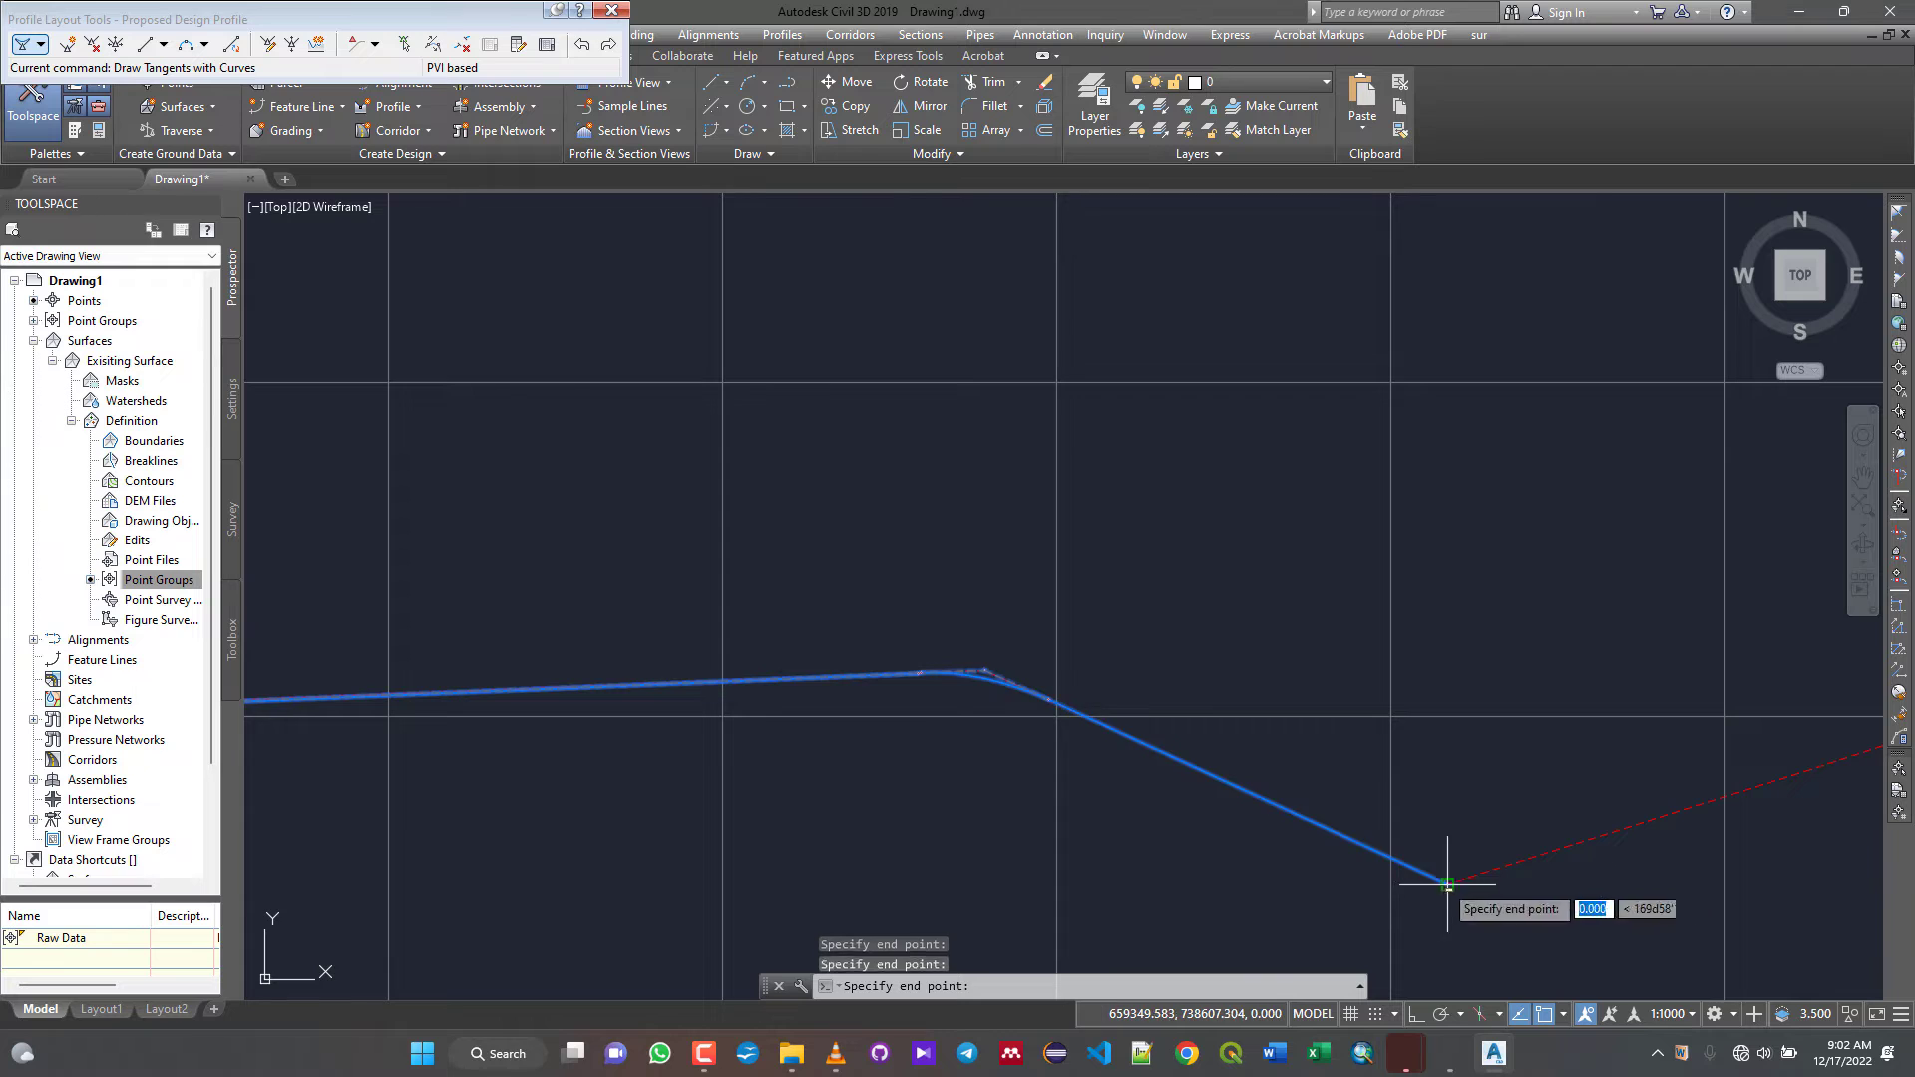
scroll(813, 858, "down", 5)
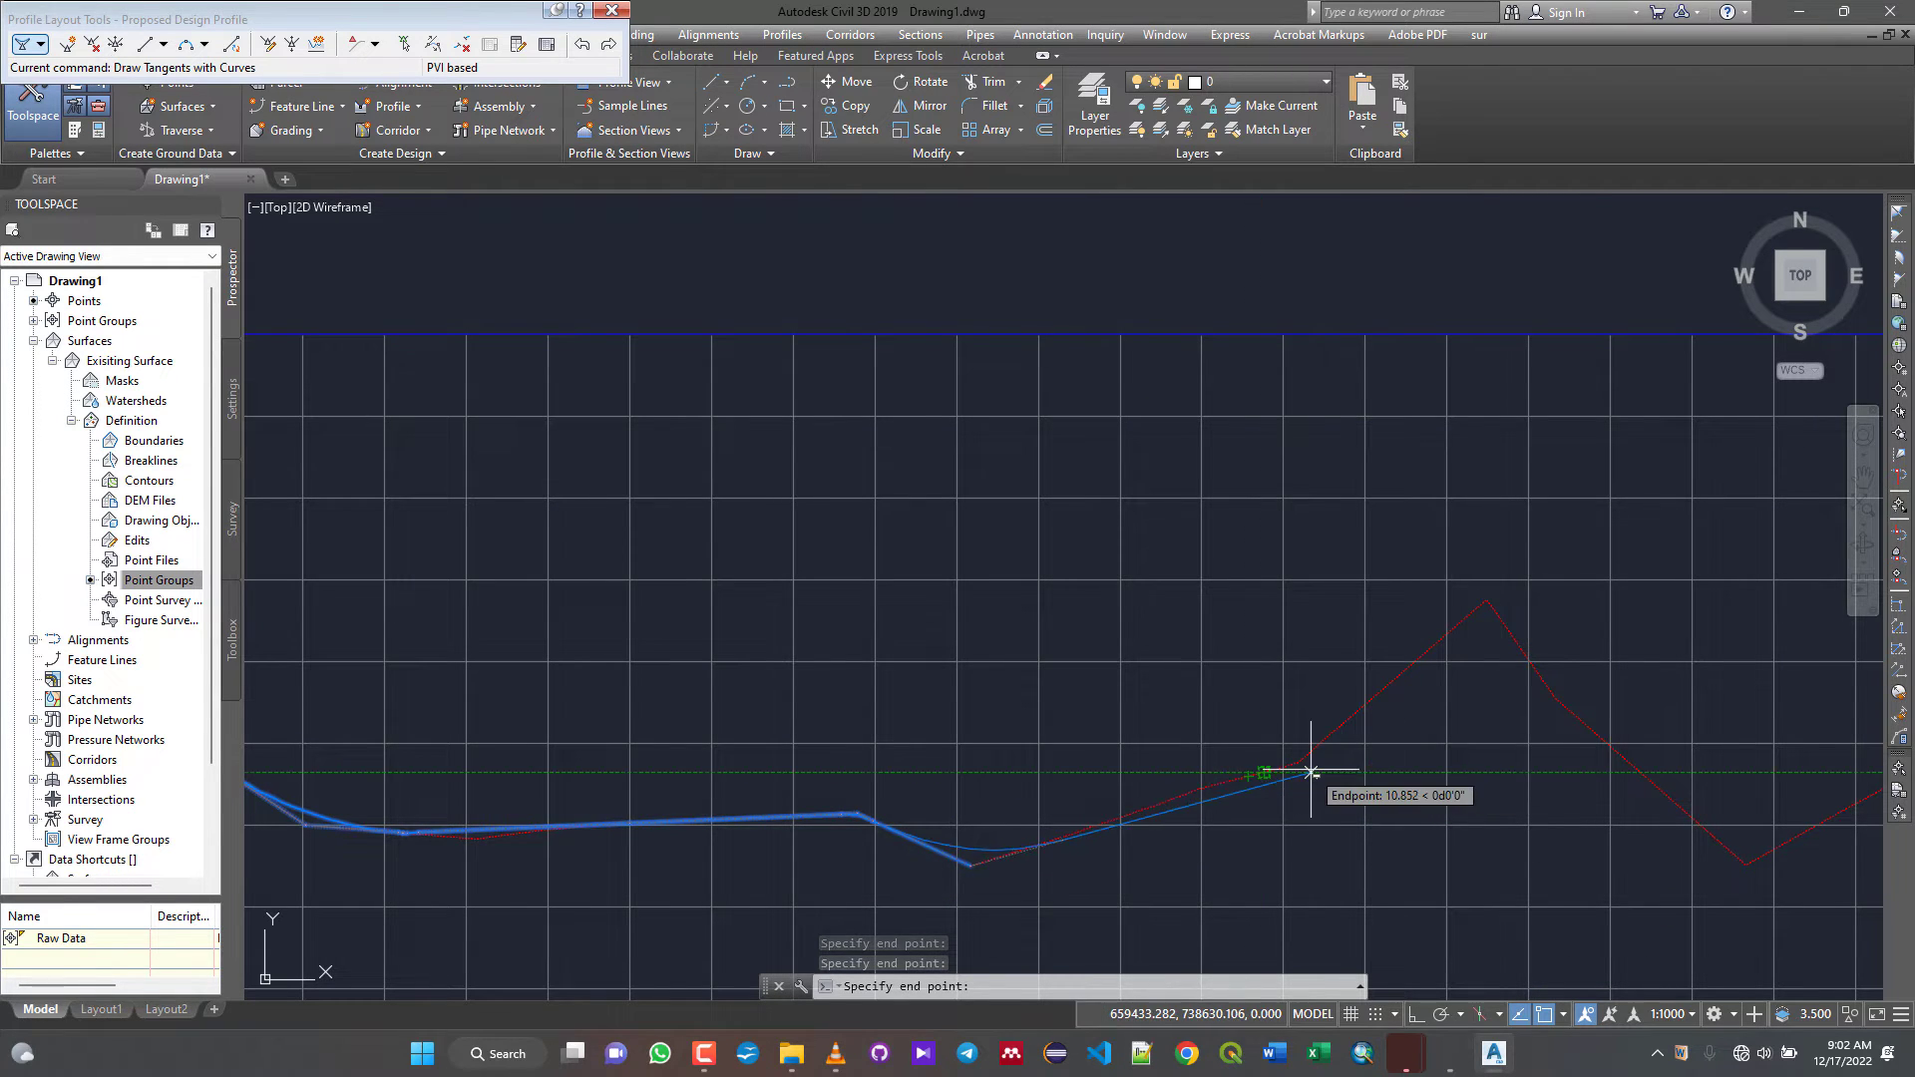
- Add two rising tangents to the design profile, ending at the ground line's break before the high crest and at the crest's peak
left_click(1294, 764)
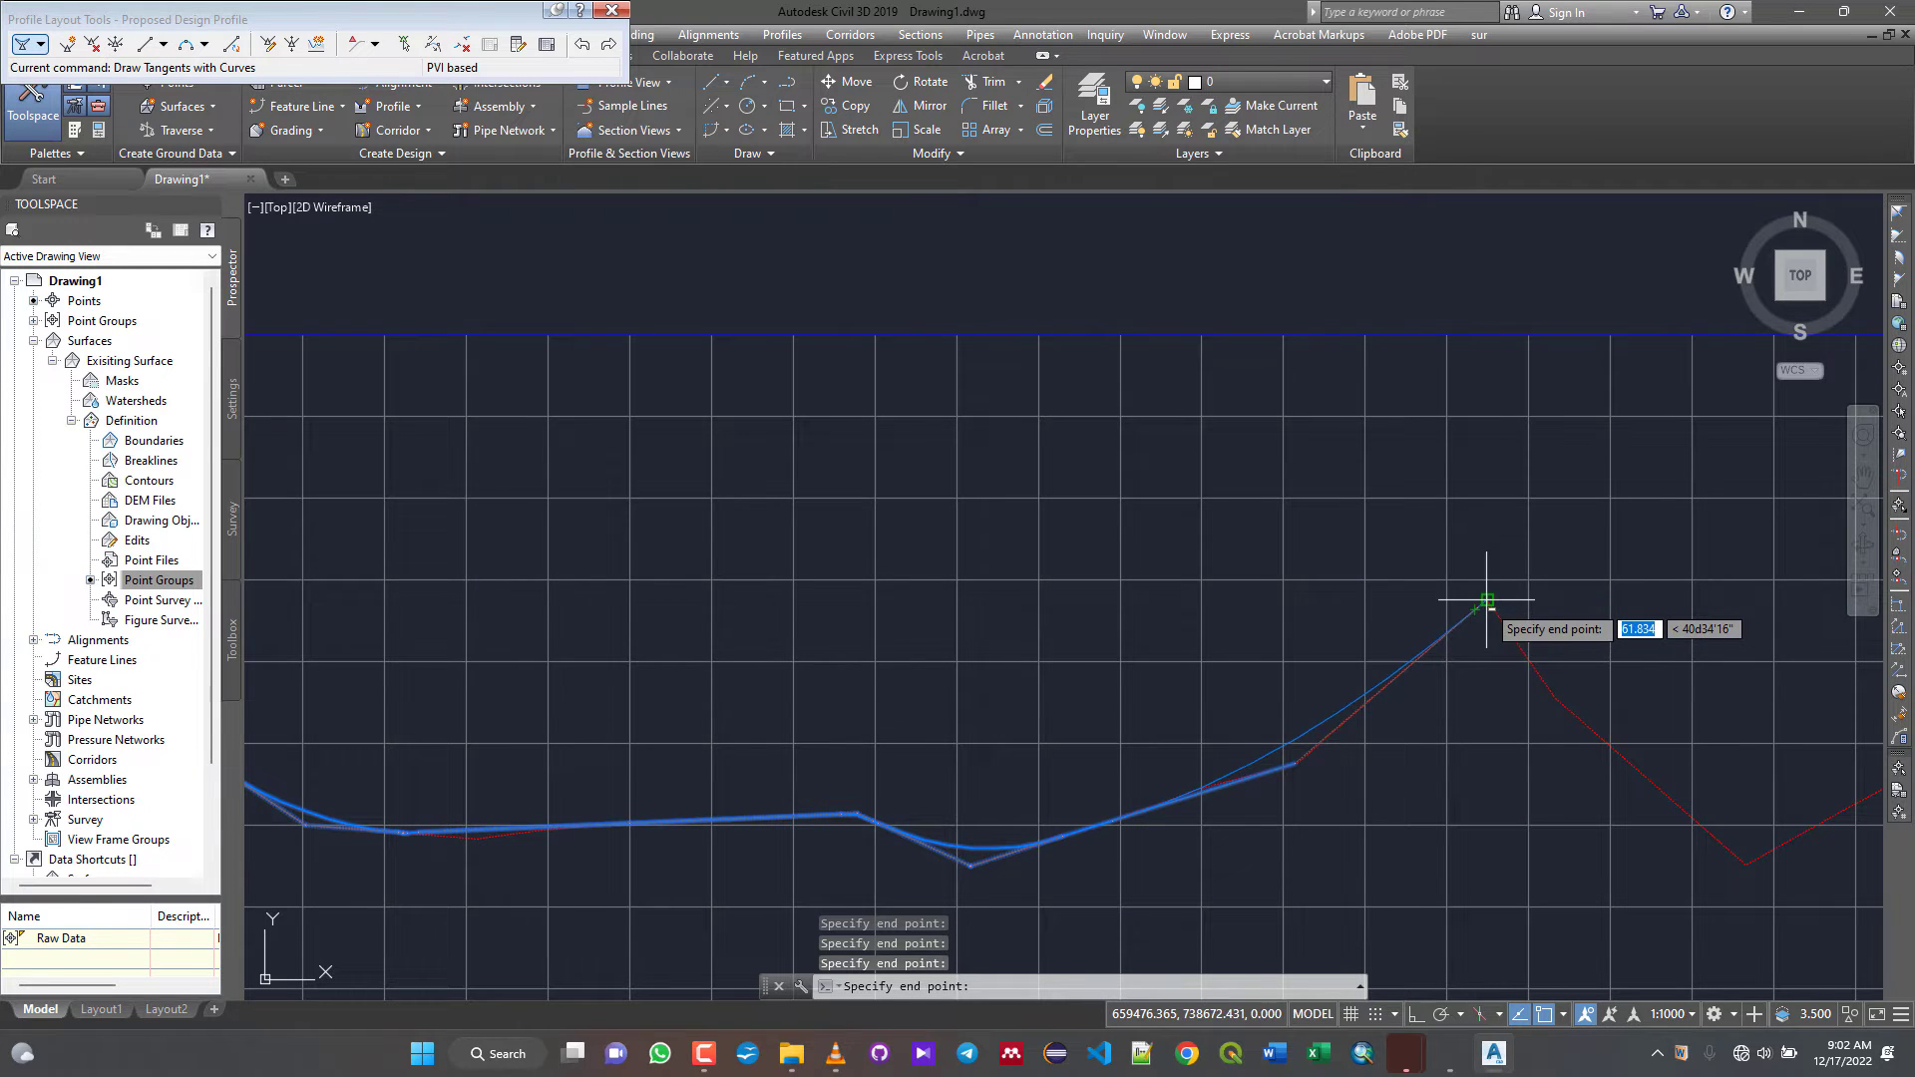
scroll(1529, 539, "up", 4)
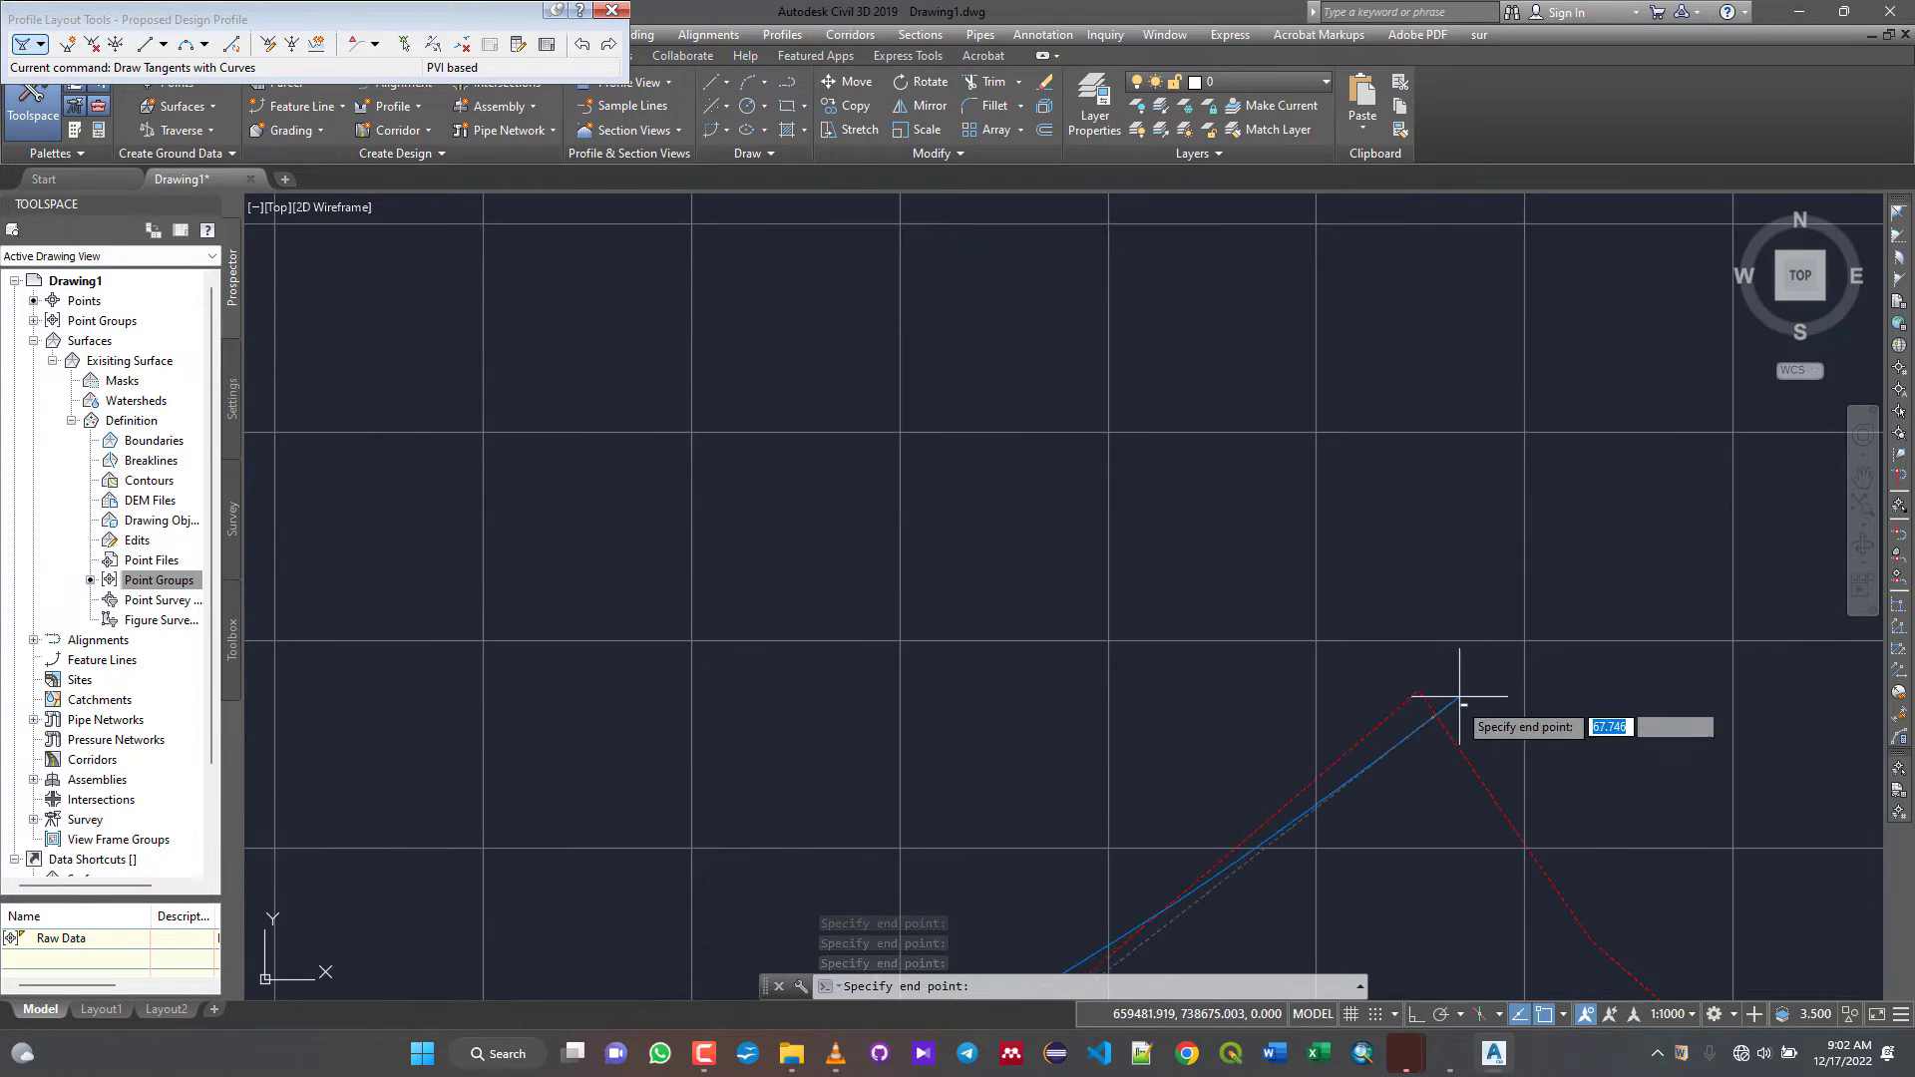
key("Return")
left_click(1419, 693)
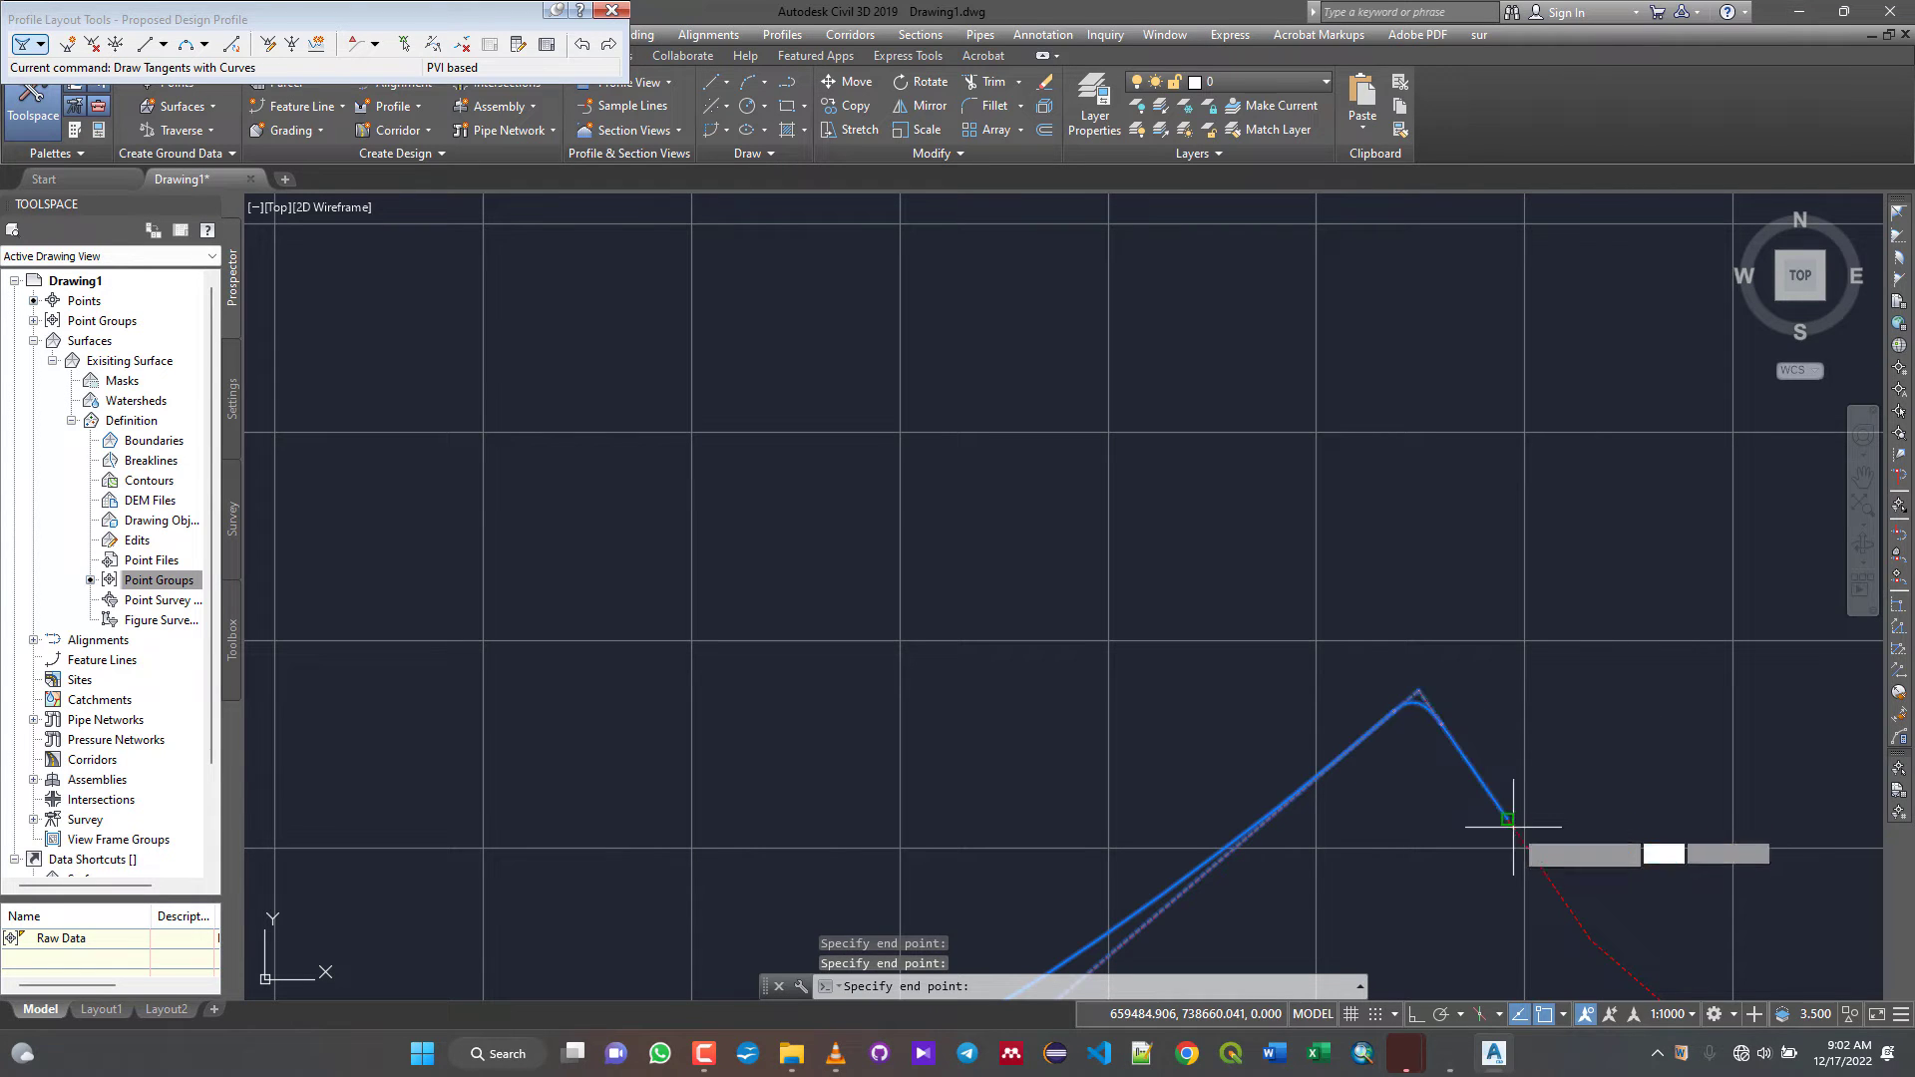
- Continue the design profile down from the peak with a short steep tangent and a long one ending at the last sag
scroll(1410, 718, "down", 6)
scroll(1389, 791, "up", 2)
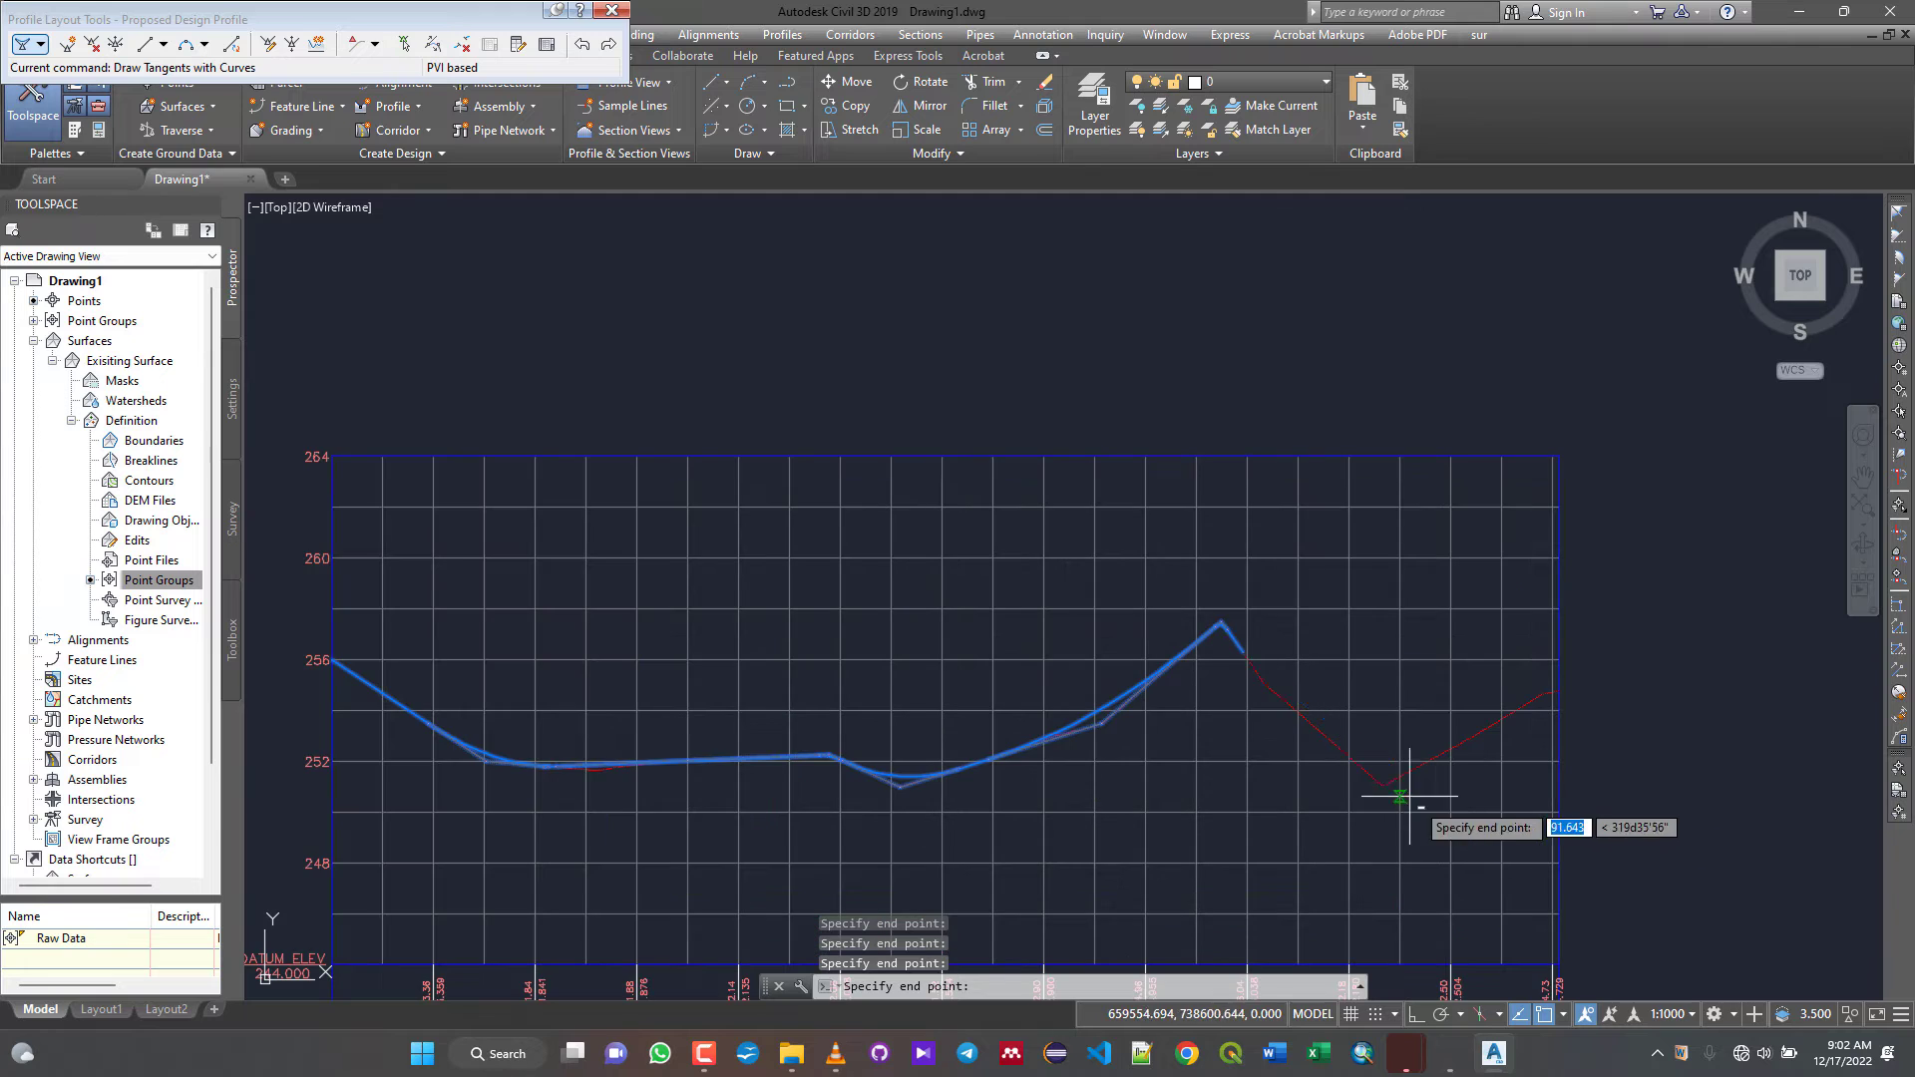
scroll(1392, 793, "up", 4)
left_click(1387, 822)
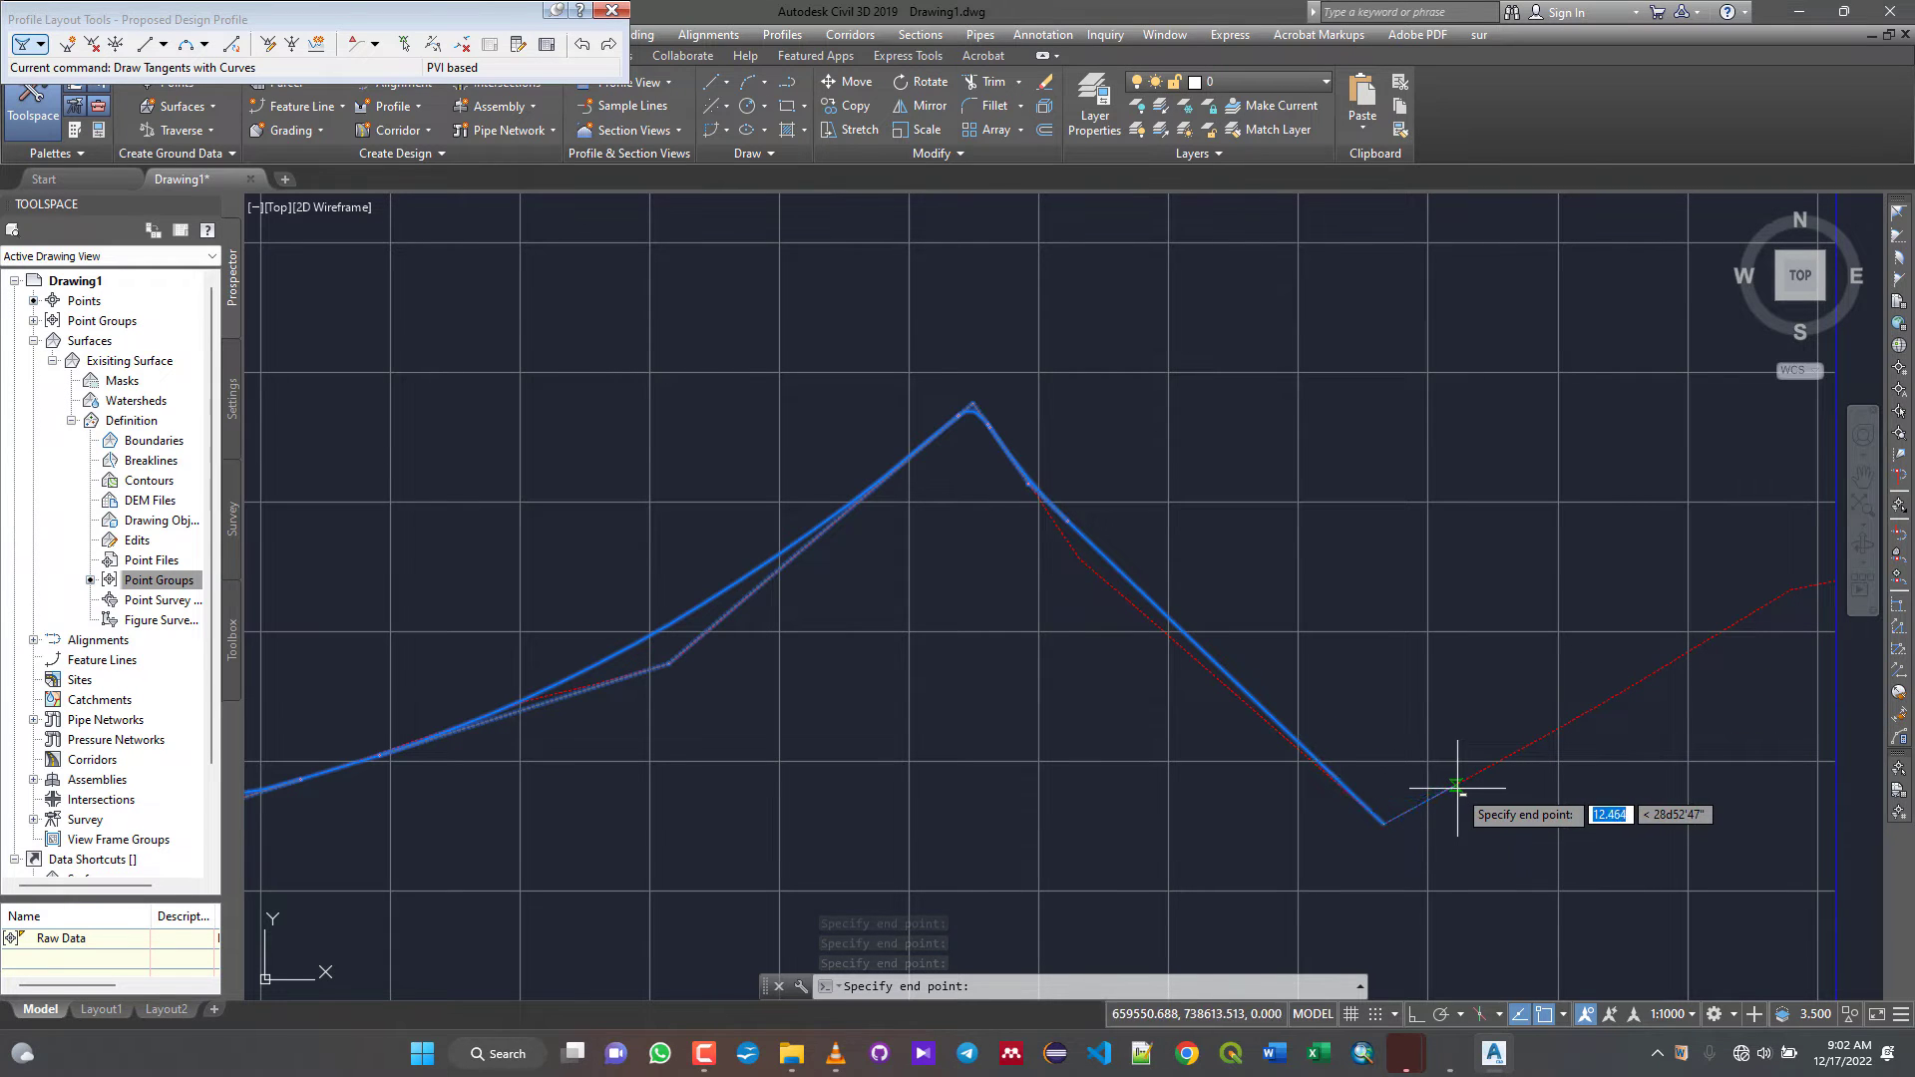
- Finish the design profile with tangents to the ground line's last break and to its end at the profile view's edge
scroll(1097, 798, "down", 5)
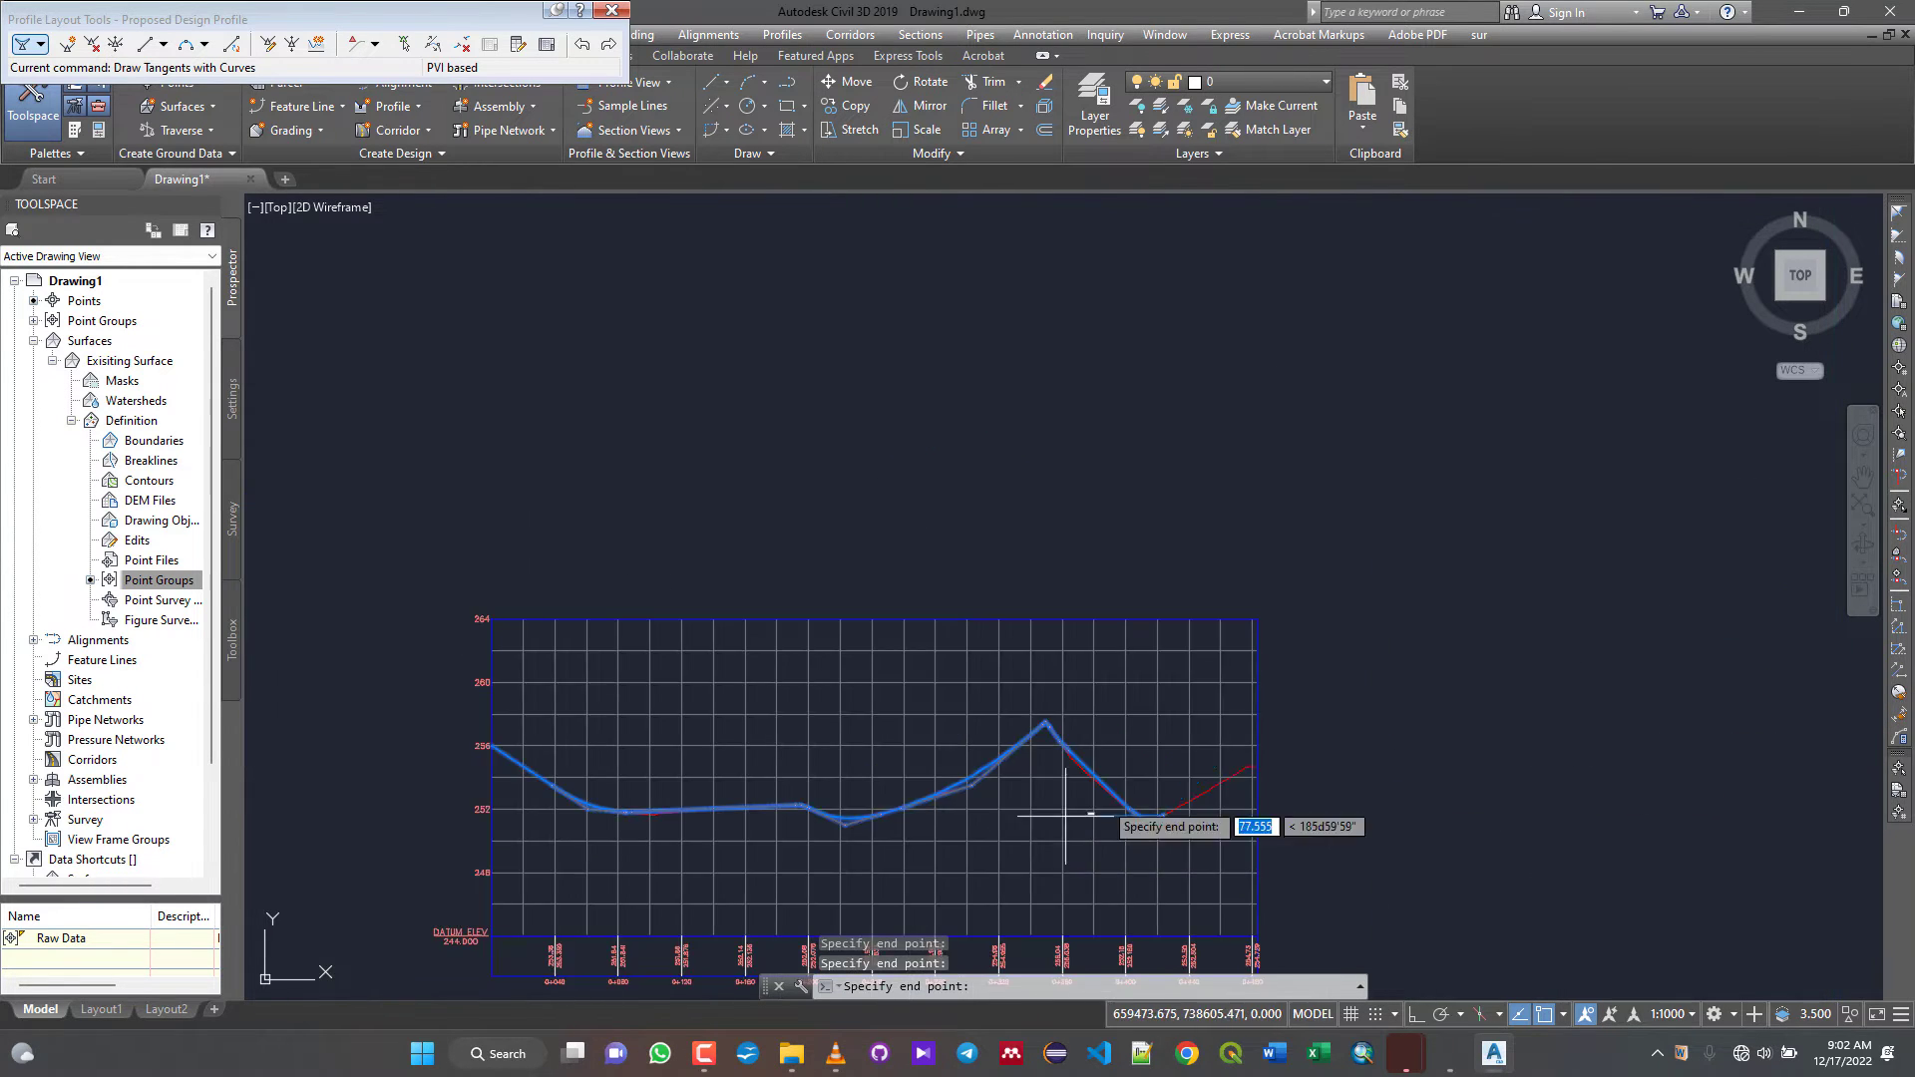
scroll(1293, 735, "up", 4)
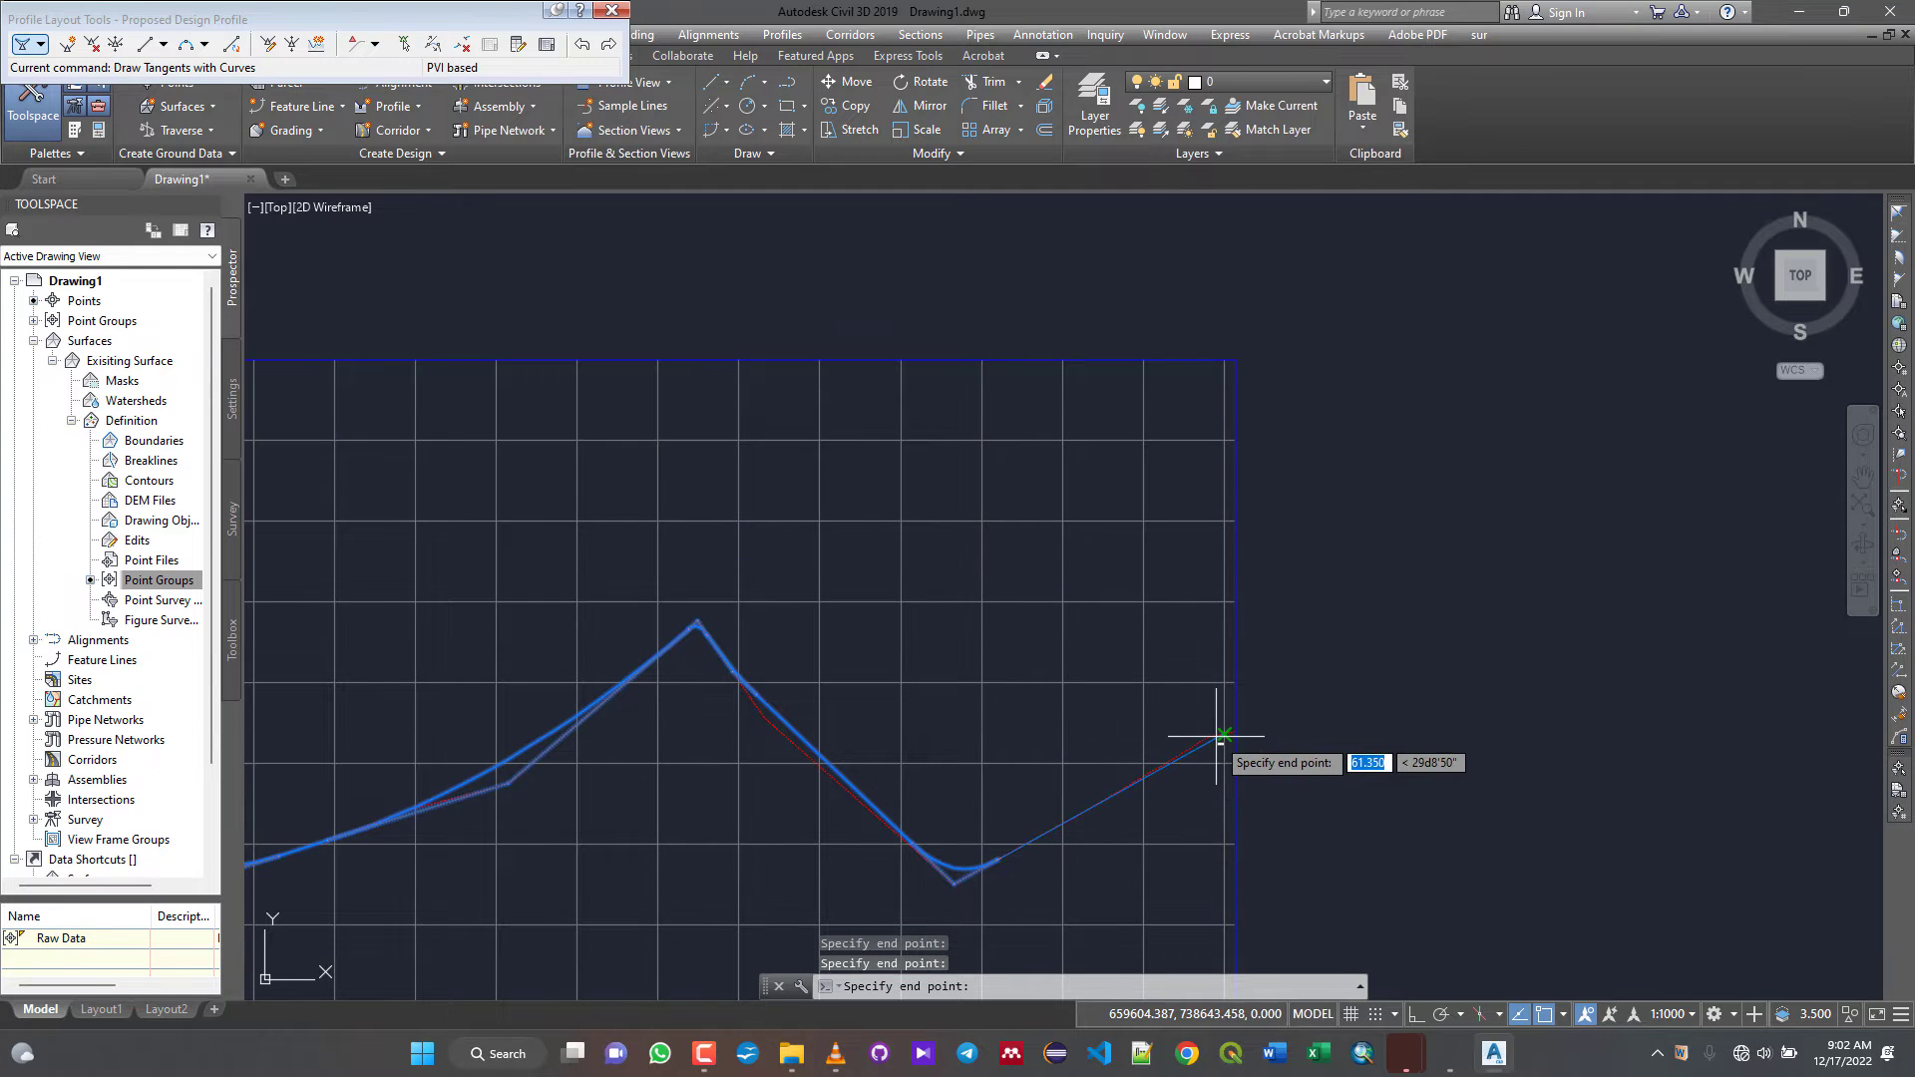
scroll(1214, 735, "up", 5)
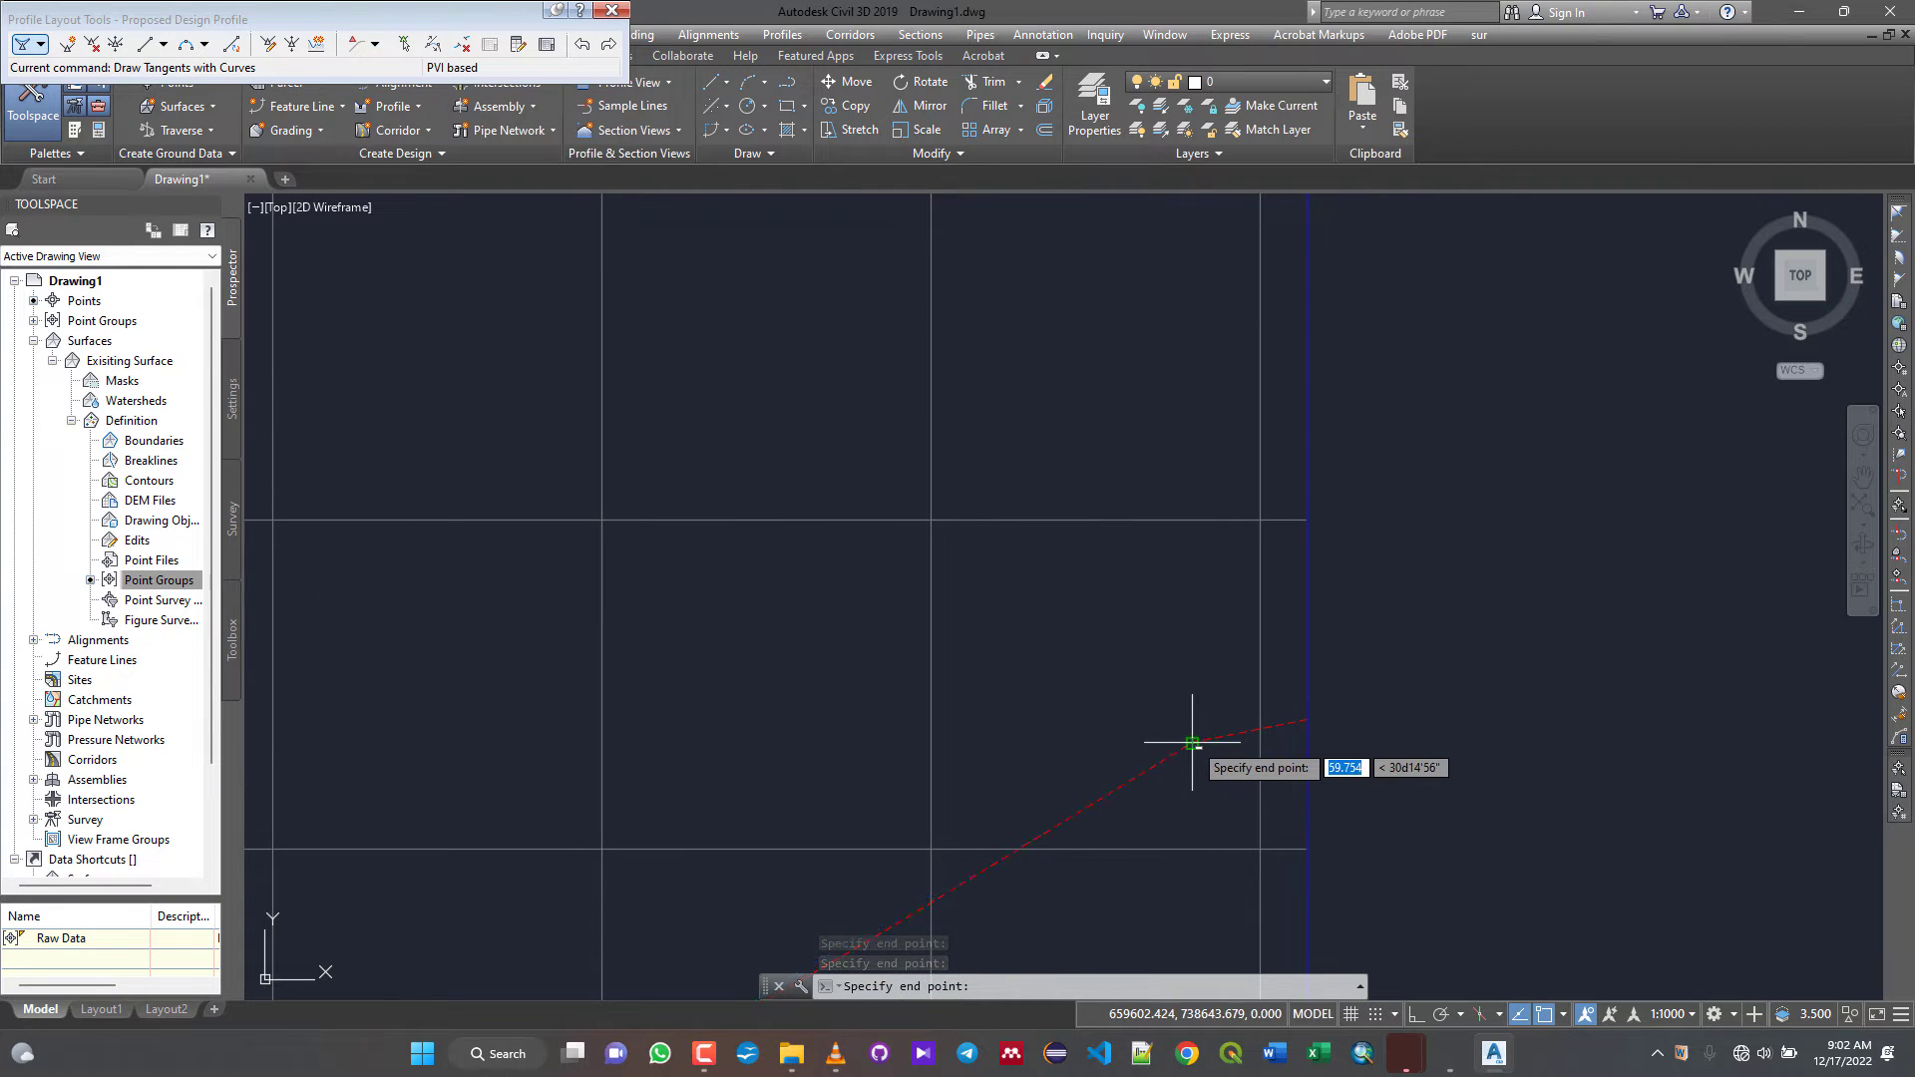
left_click(1192, 742)
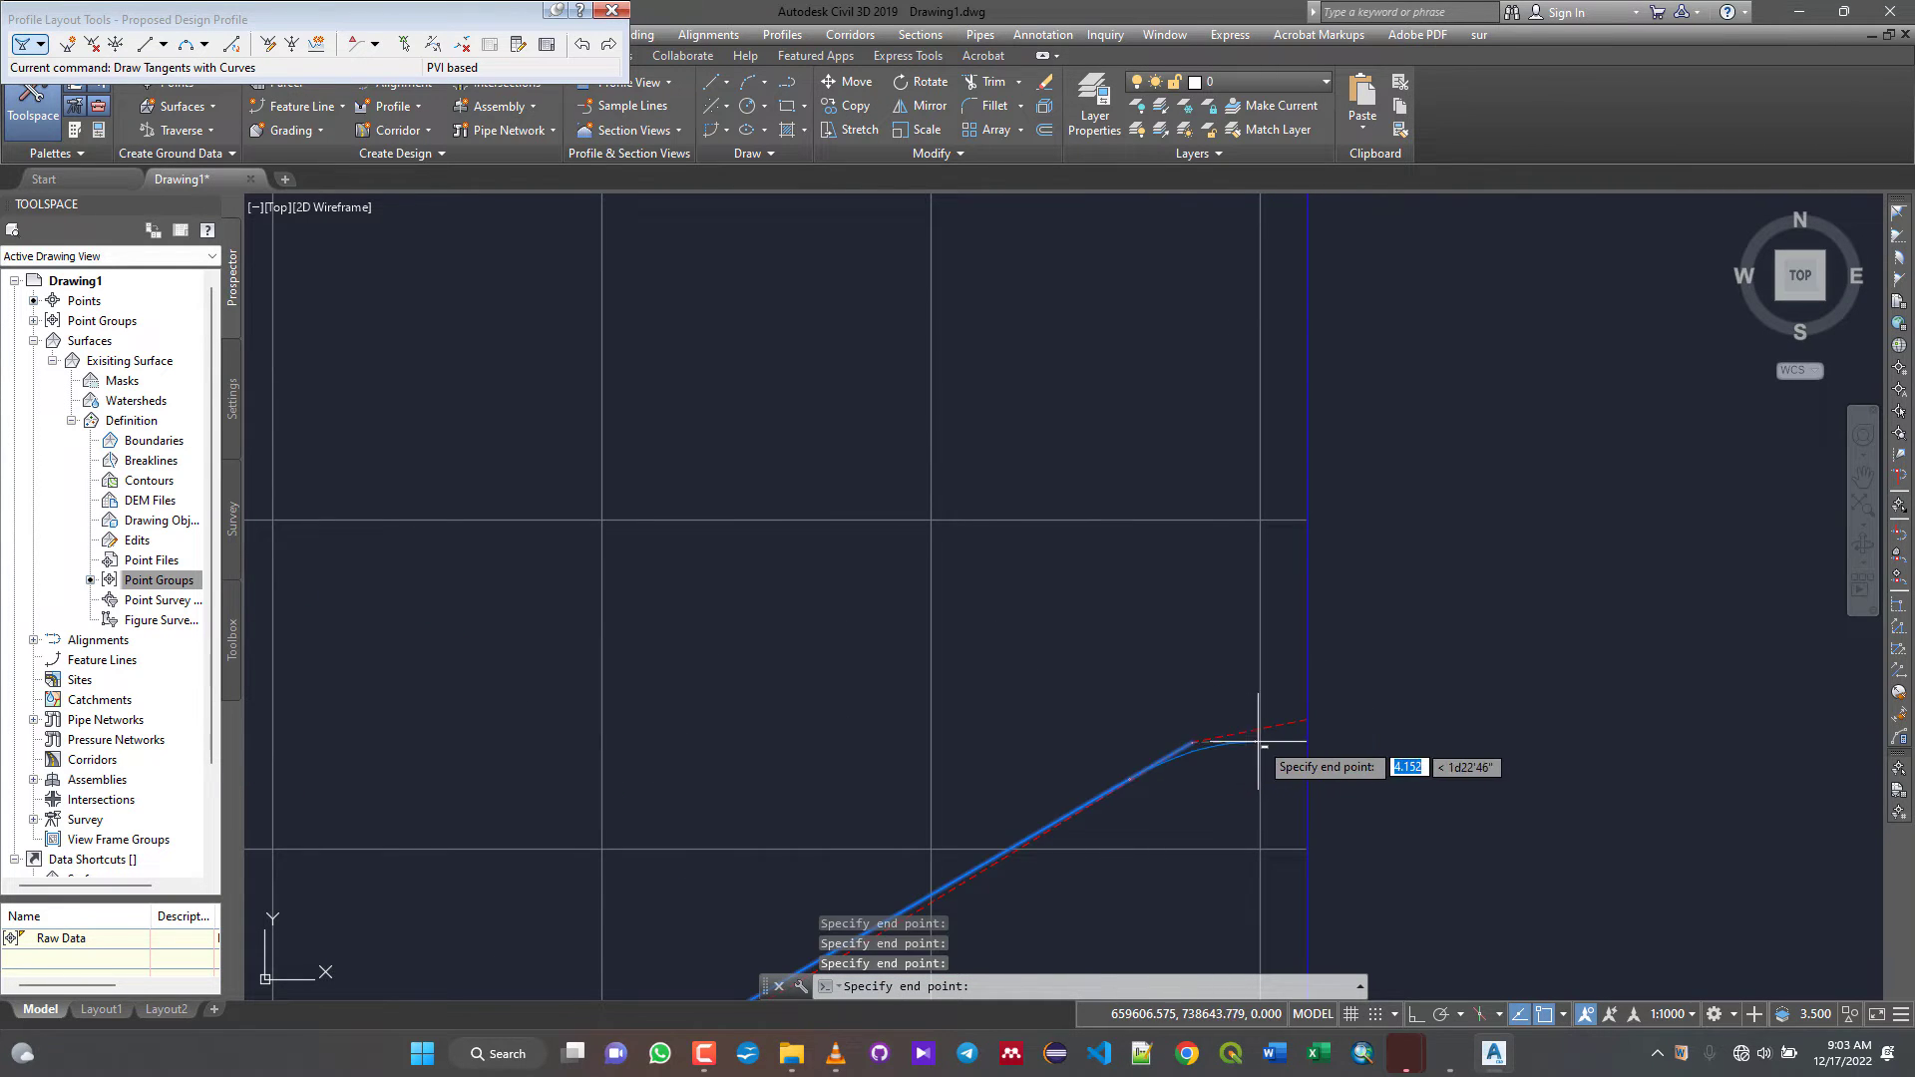
left_click(1306, 719)
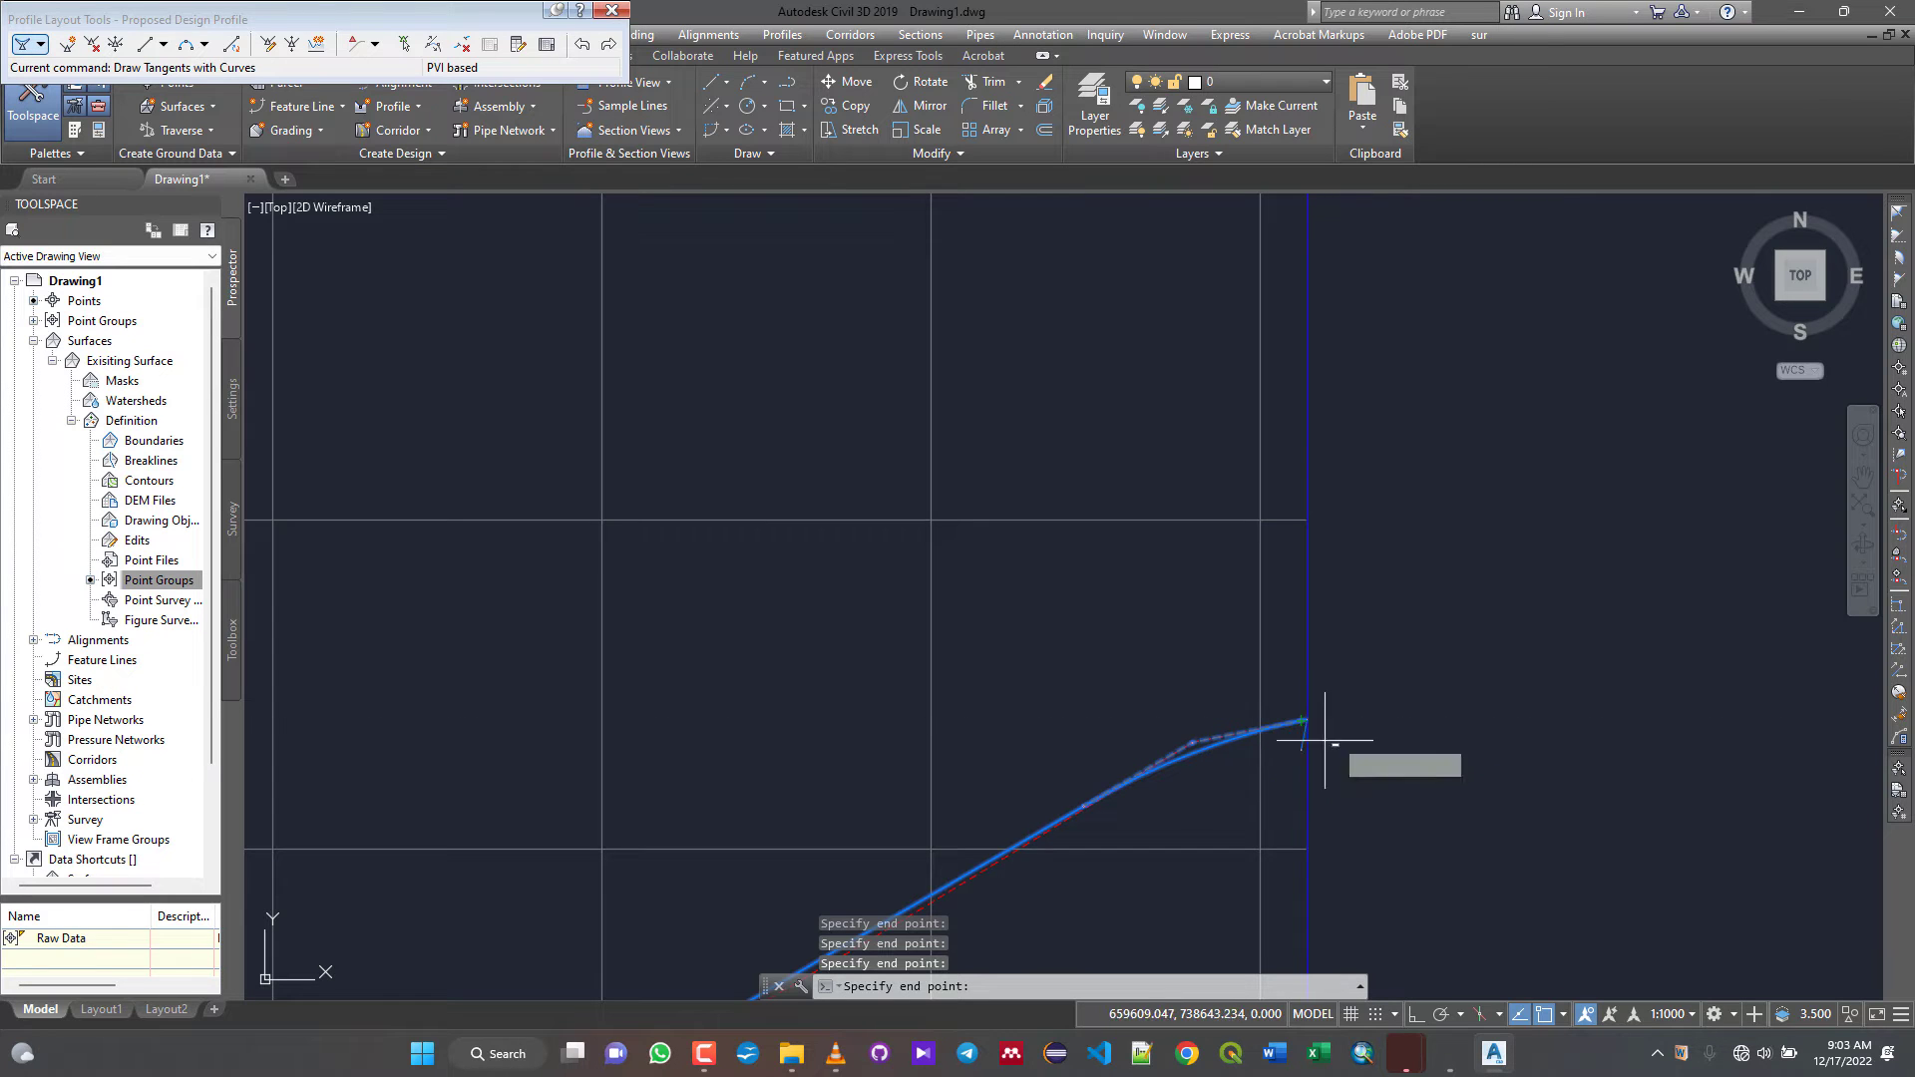
scroll(1379, 686, "down", 5)
scroll(1379, 687, "down", 2)
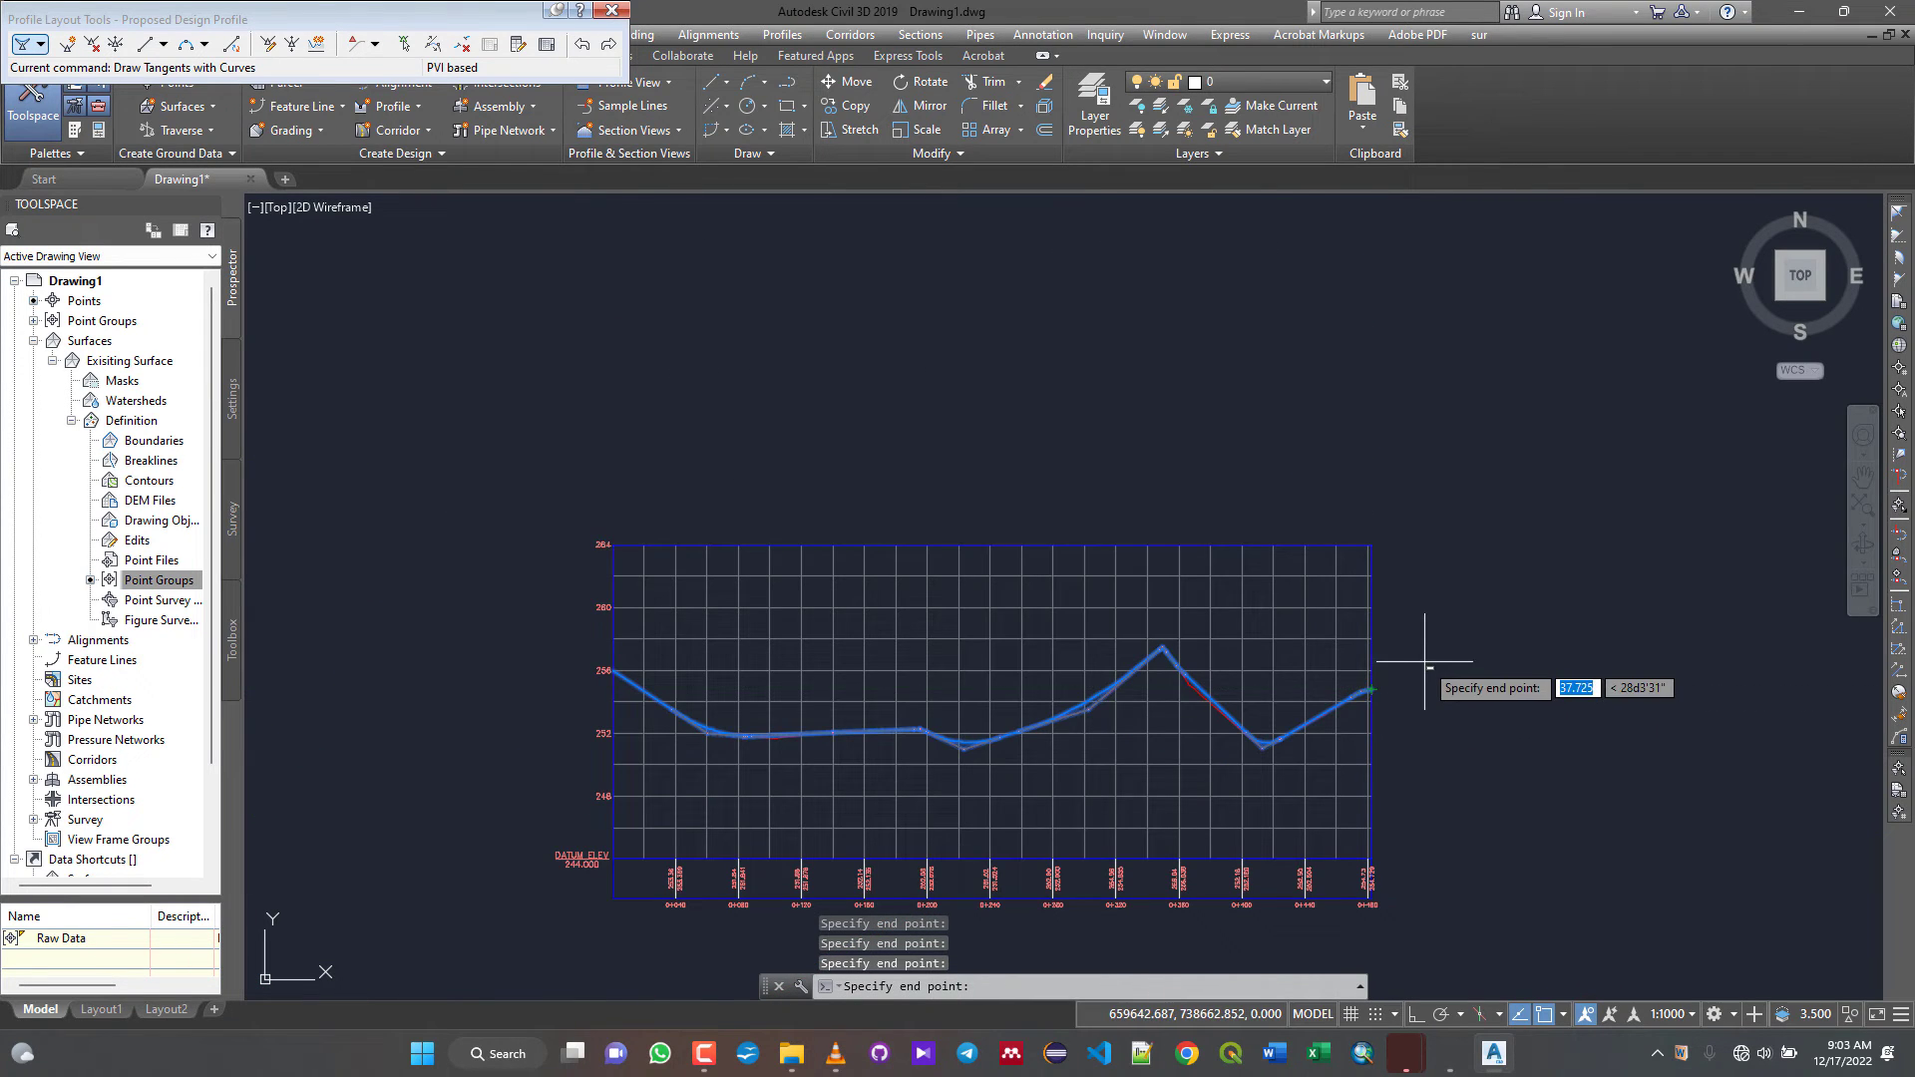
key("Return")
- Examine the design profile's curves and grade labels against the ground line, and the station elevations beneath the profile view
scroll(1326, 698, "up", 7)
scroll(1251, 750, "down", 7)
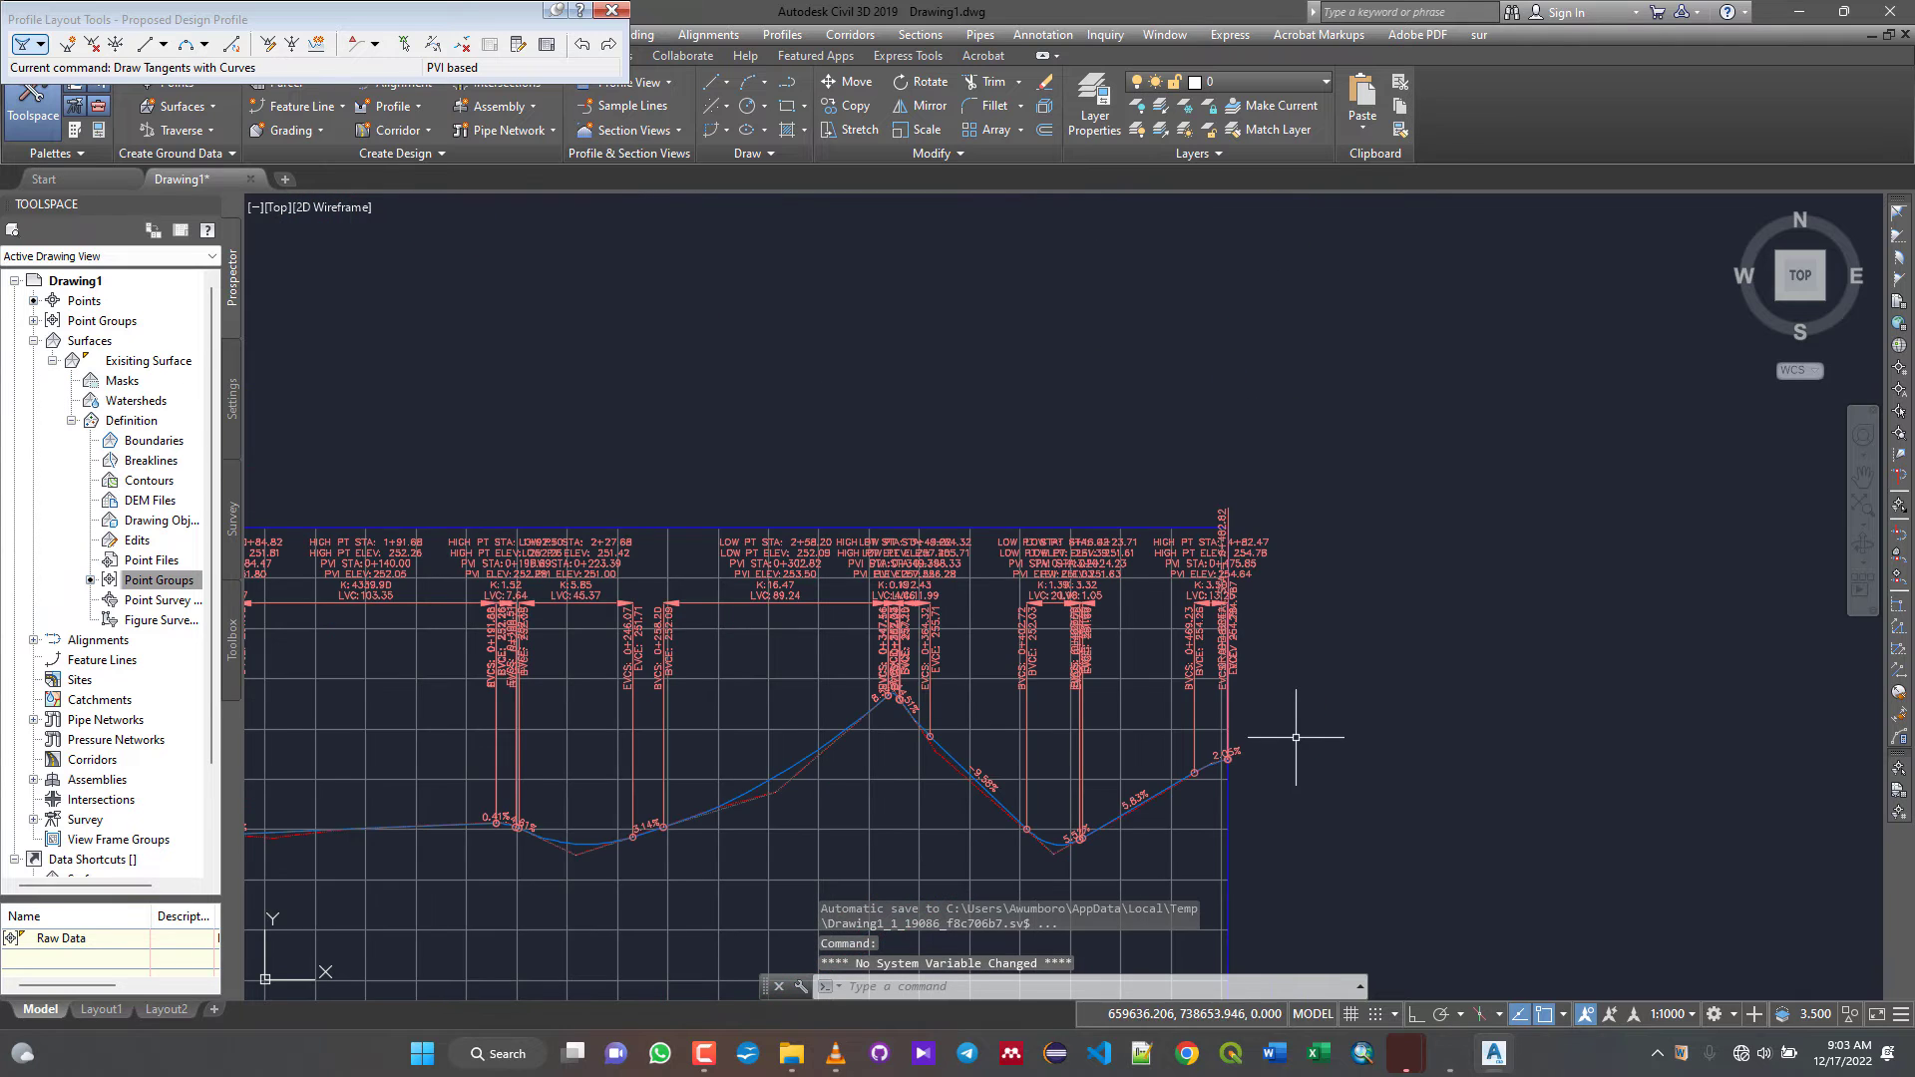
scroll(1295, 737, "down", 3)
scroll(1153, 692, "up", 5)
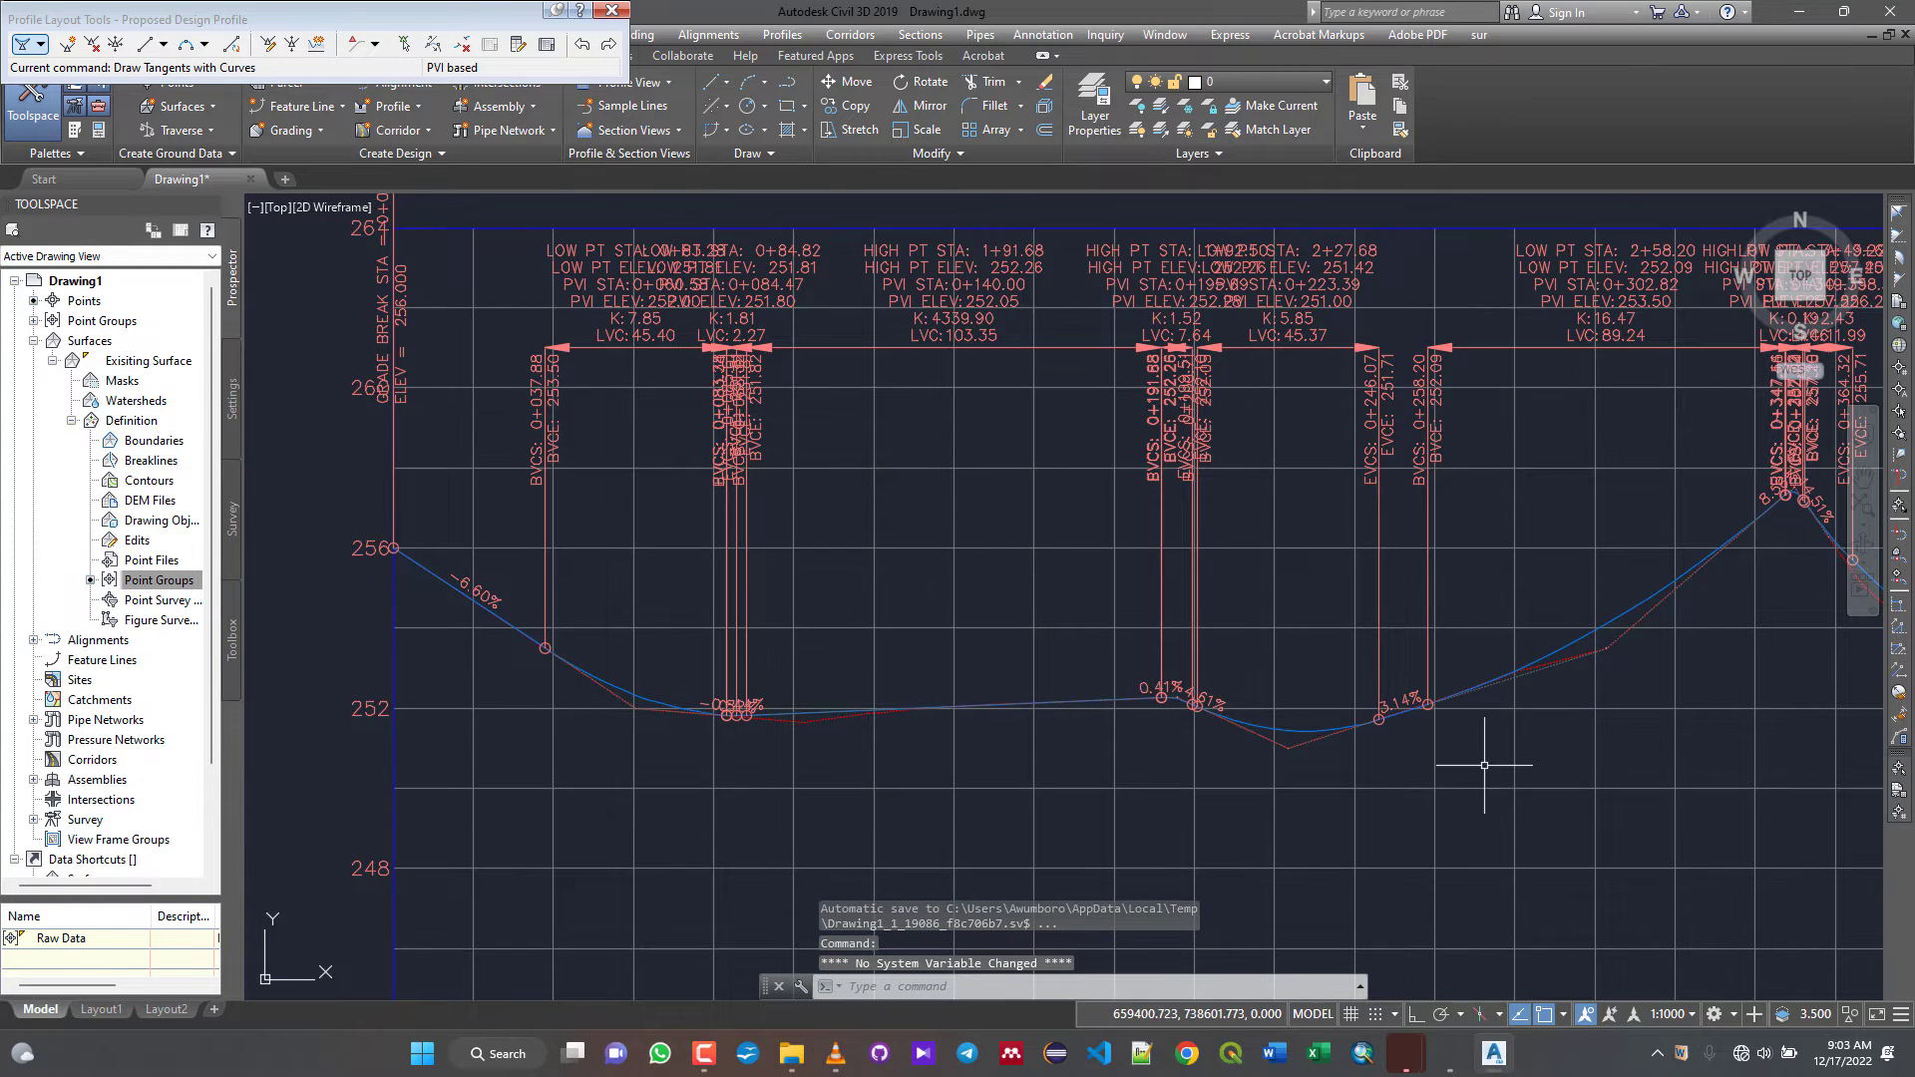
scroll(1426, 742, "up", 6)
scroll(982, 678, "down", 6)
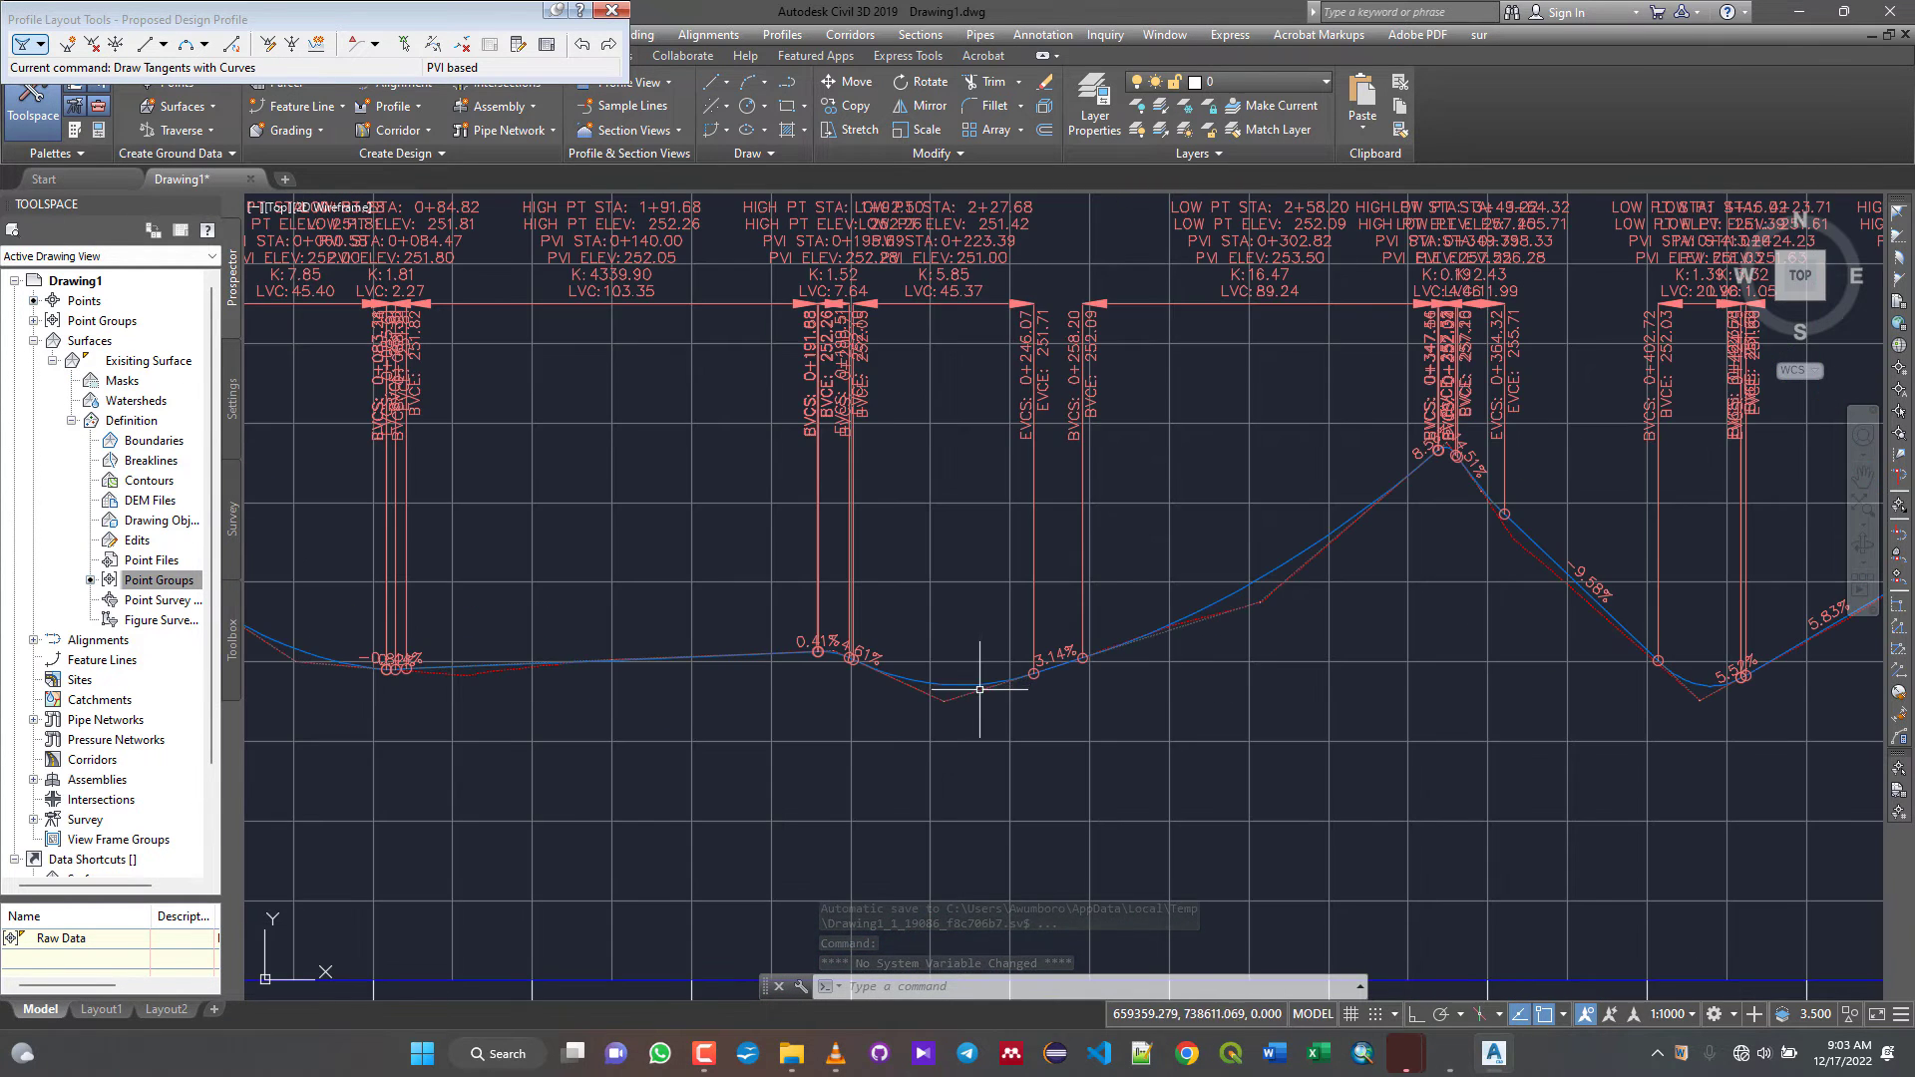
scroll(979, 689, "down", 2)
scroll(491, 649, "up", 3)
scroll(555, 619, "down", 5)
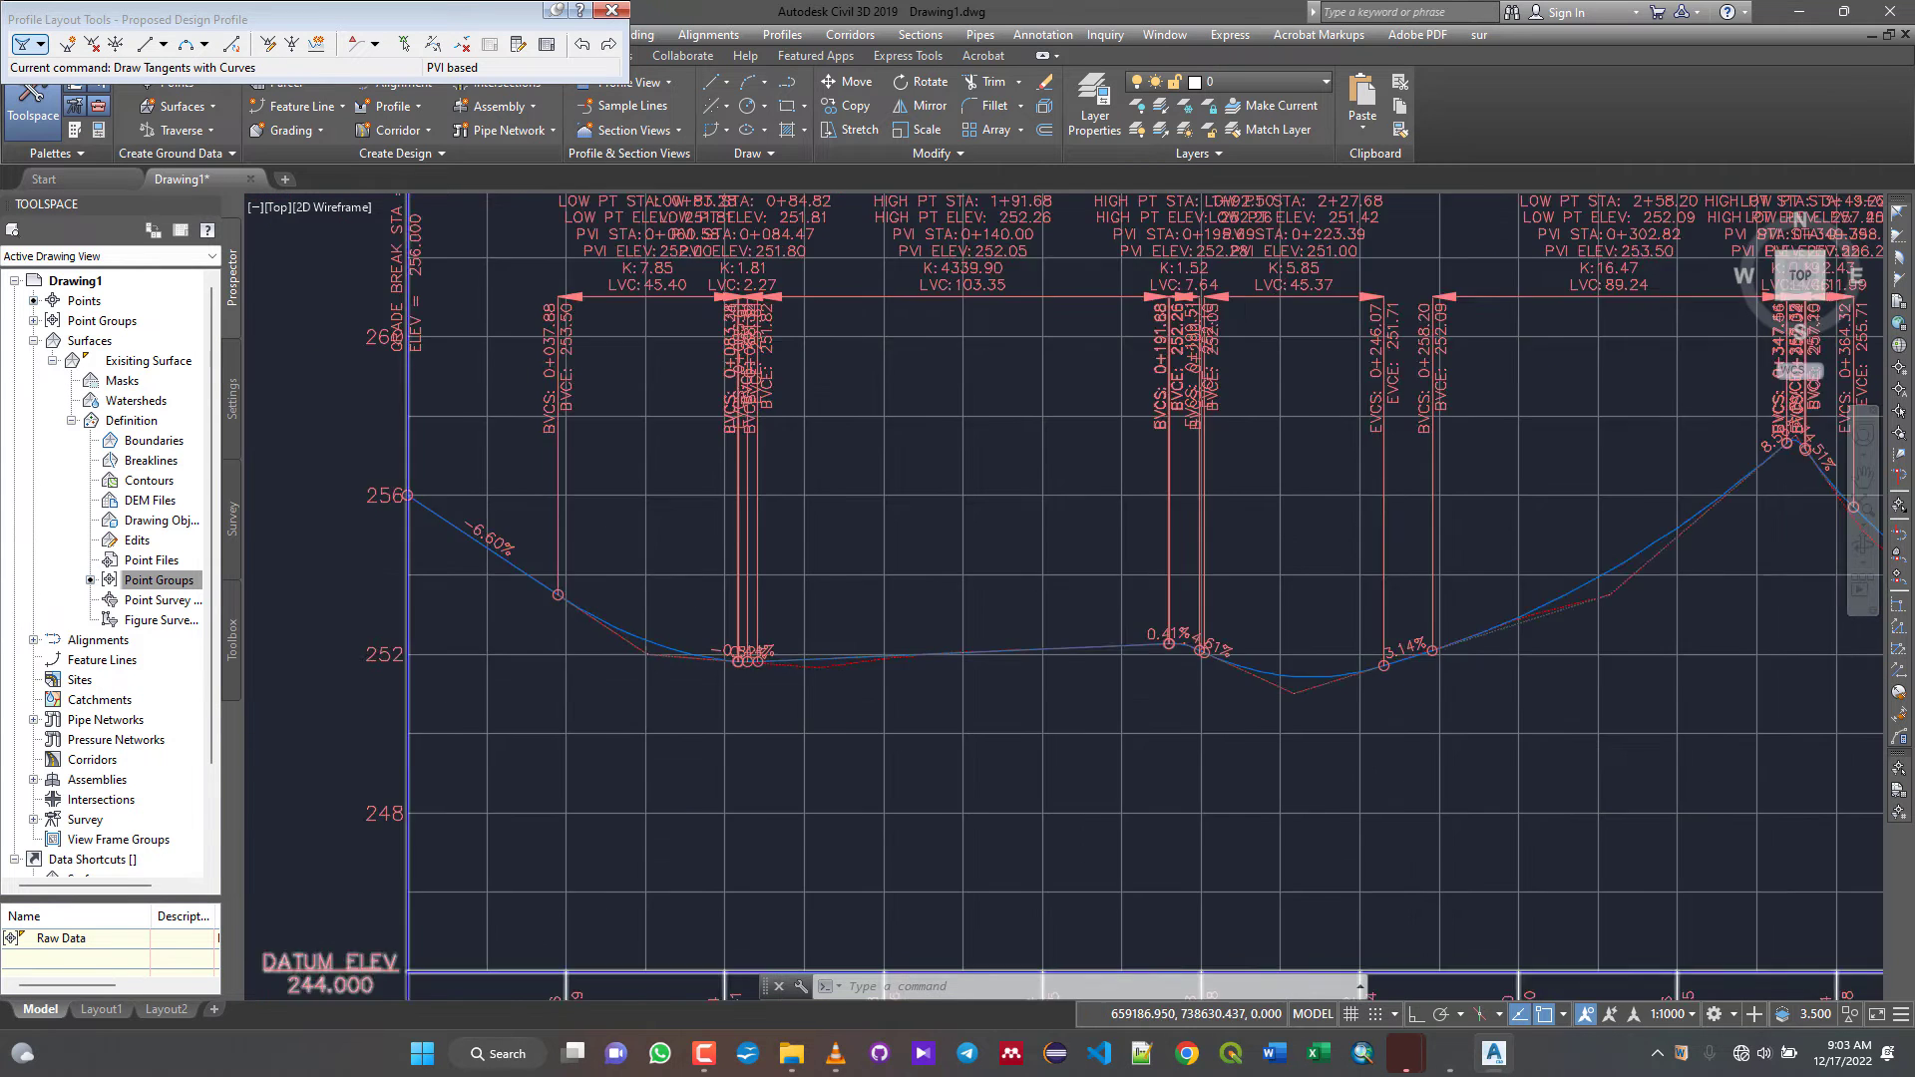
scroll(742, 599, "up", 6)
scroll(758, 598, "up", 5)
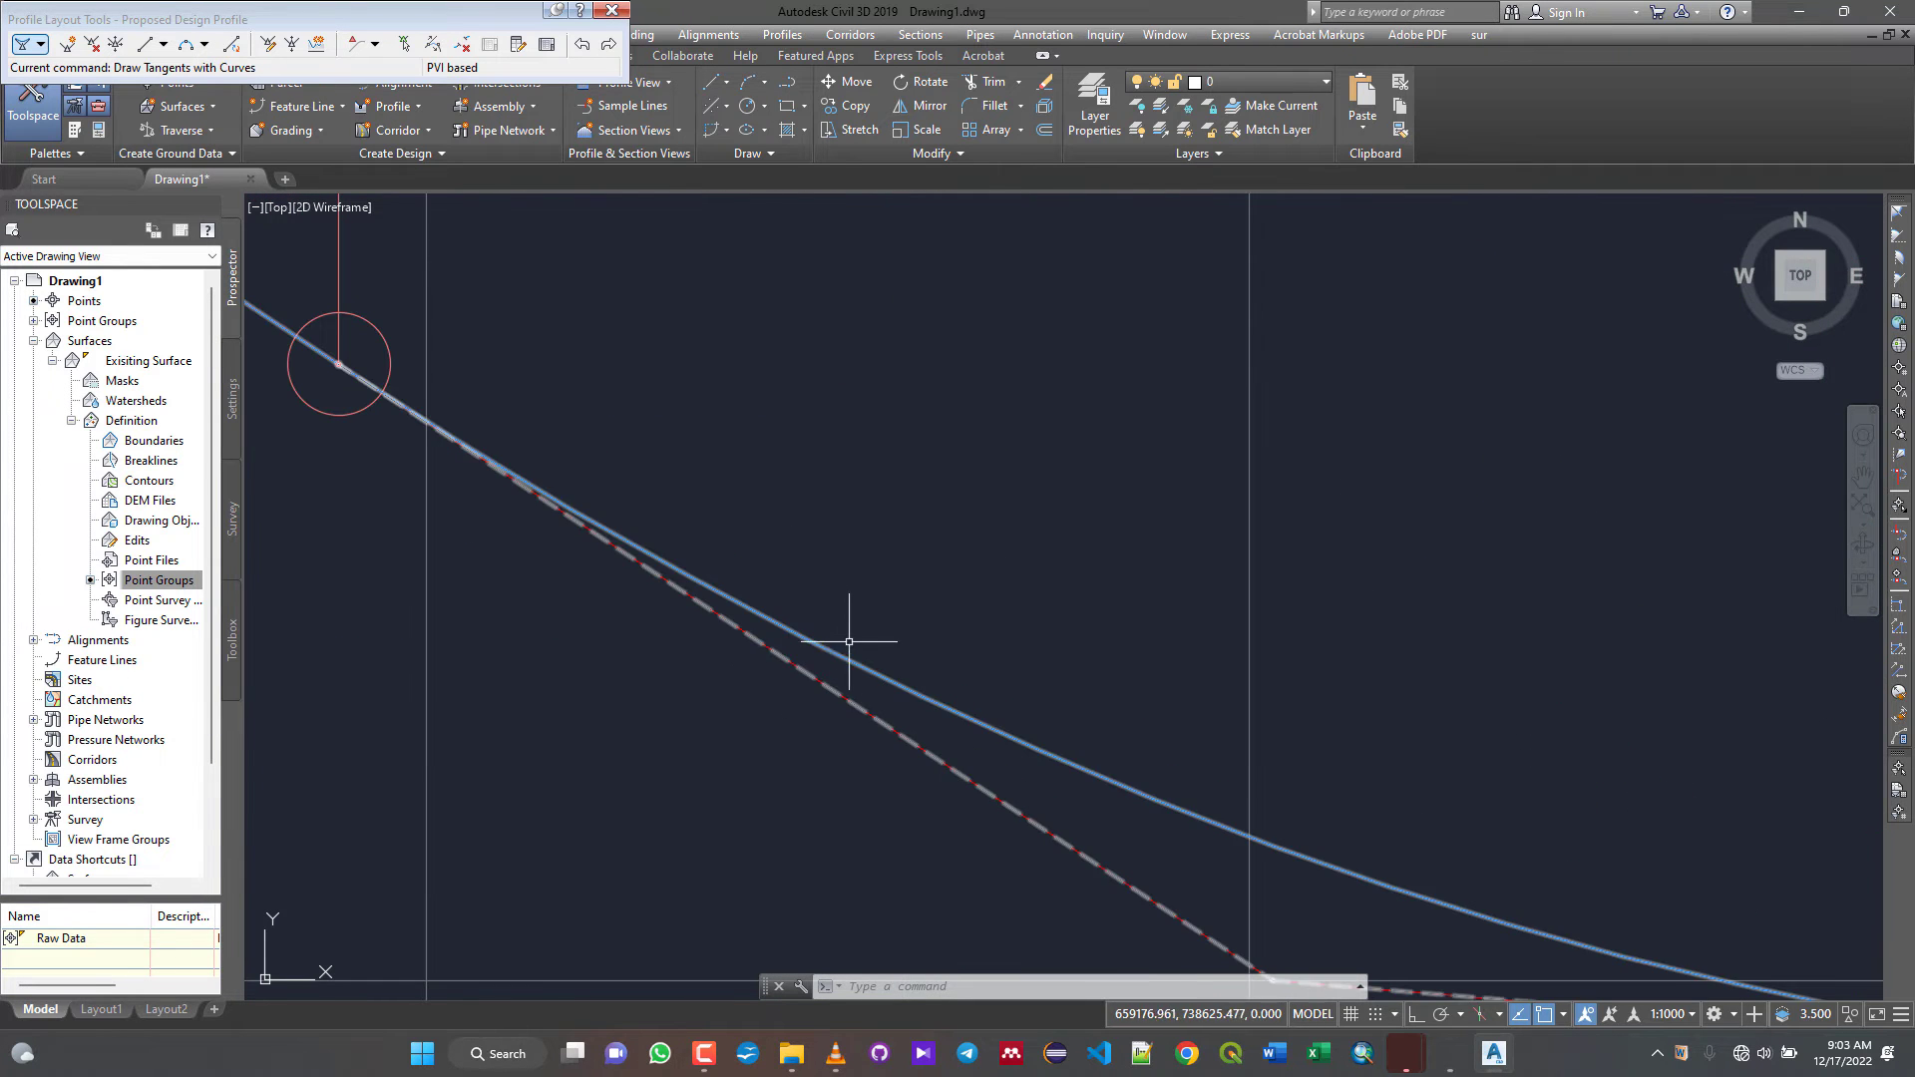
scroll(863, 651, "down", 4)
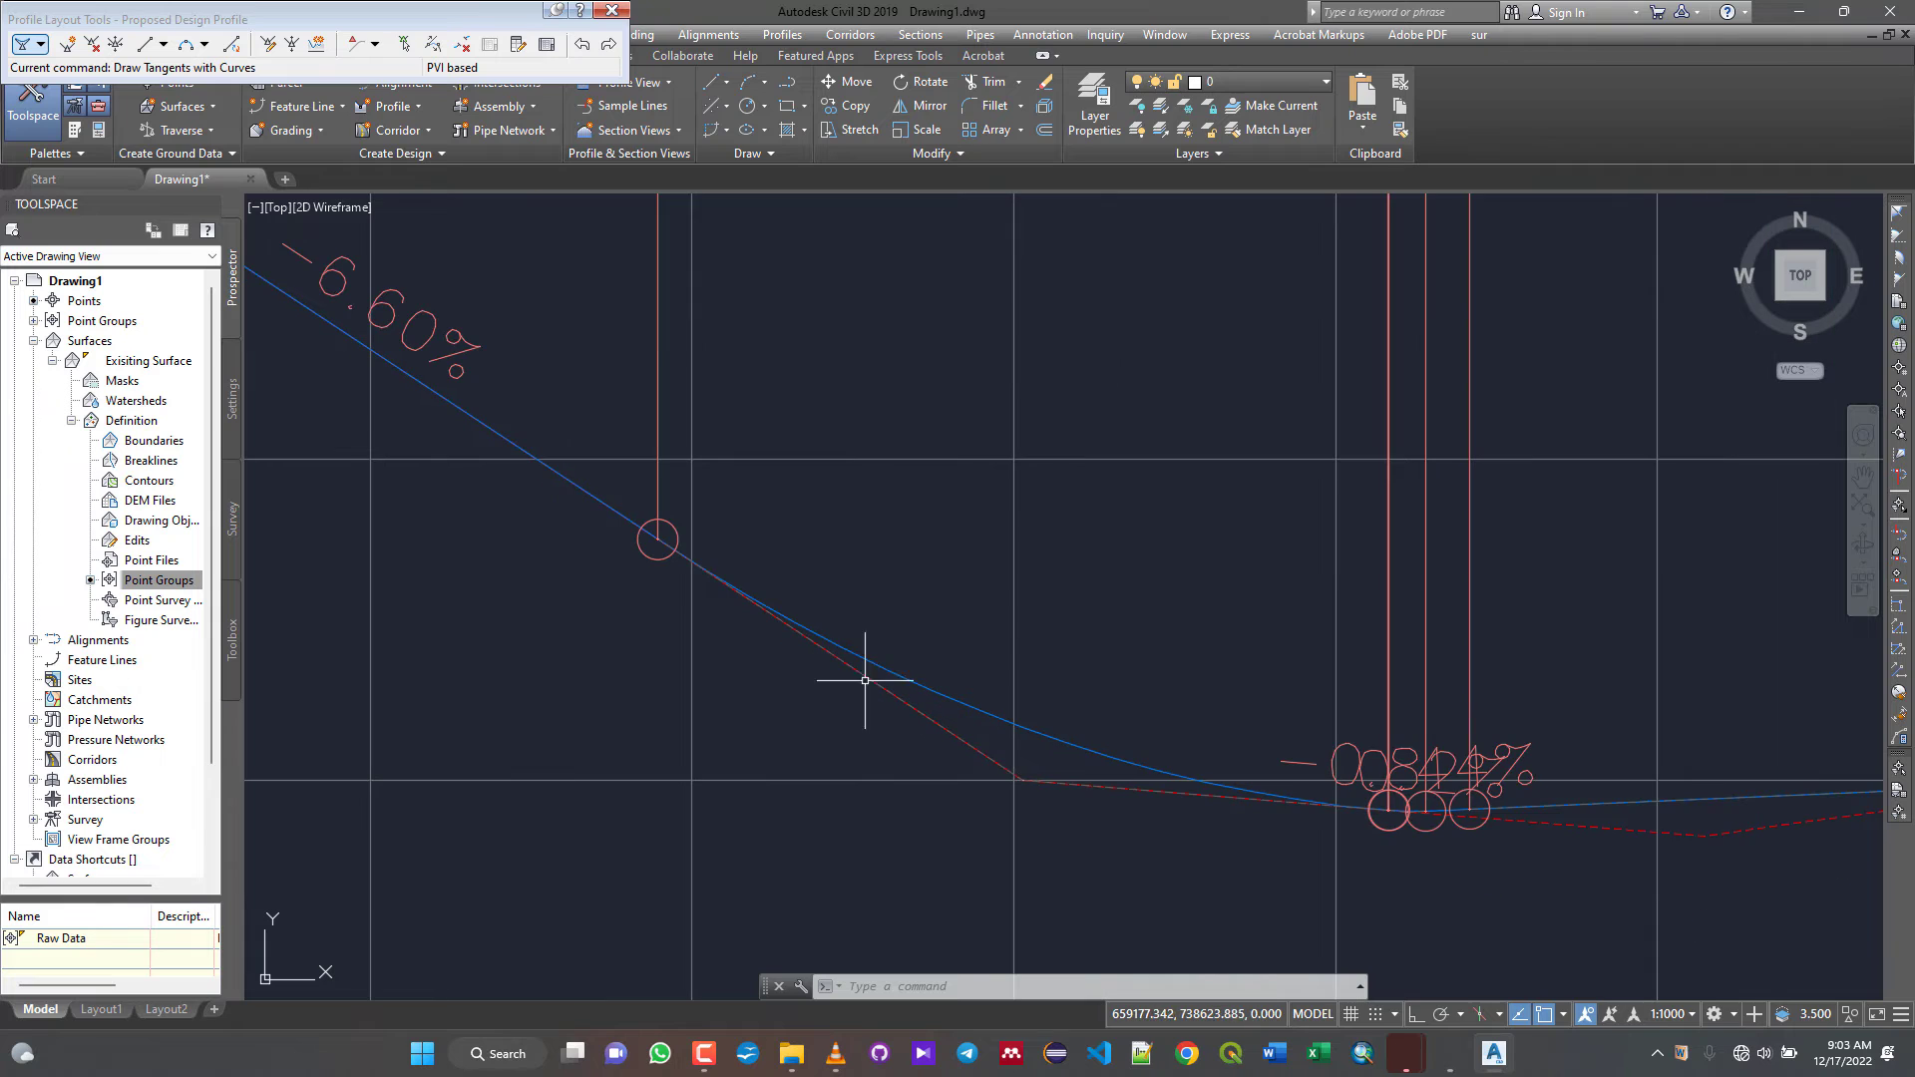
scroll(883, 705, "down", 6)
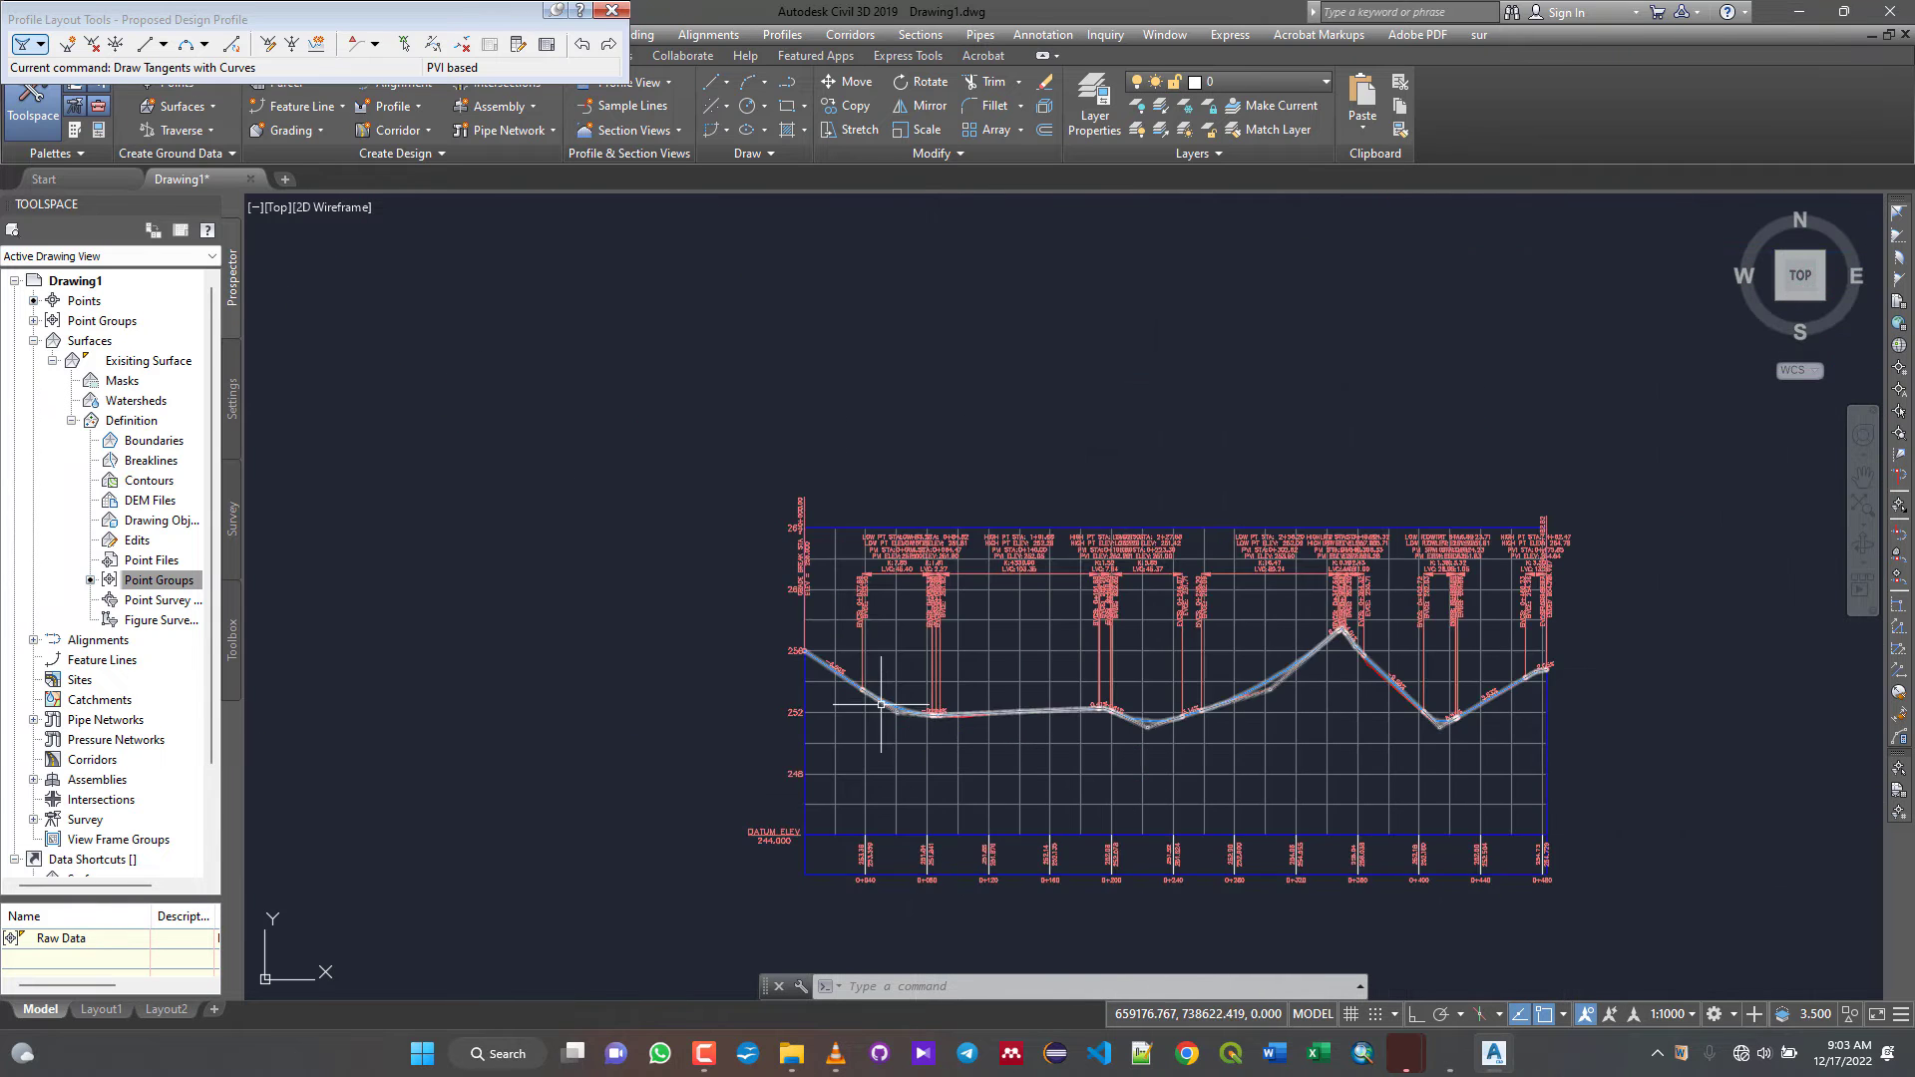
scroll(882, 705, "up", 6)
scroll(862, 709, "up", 2)
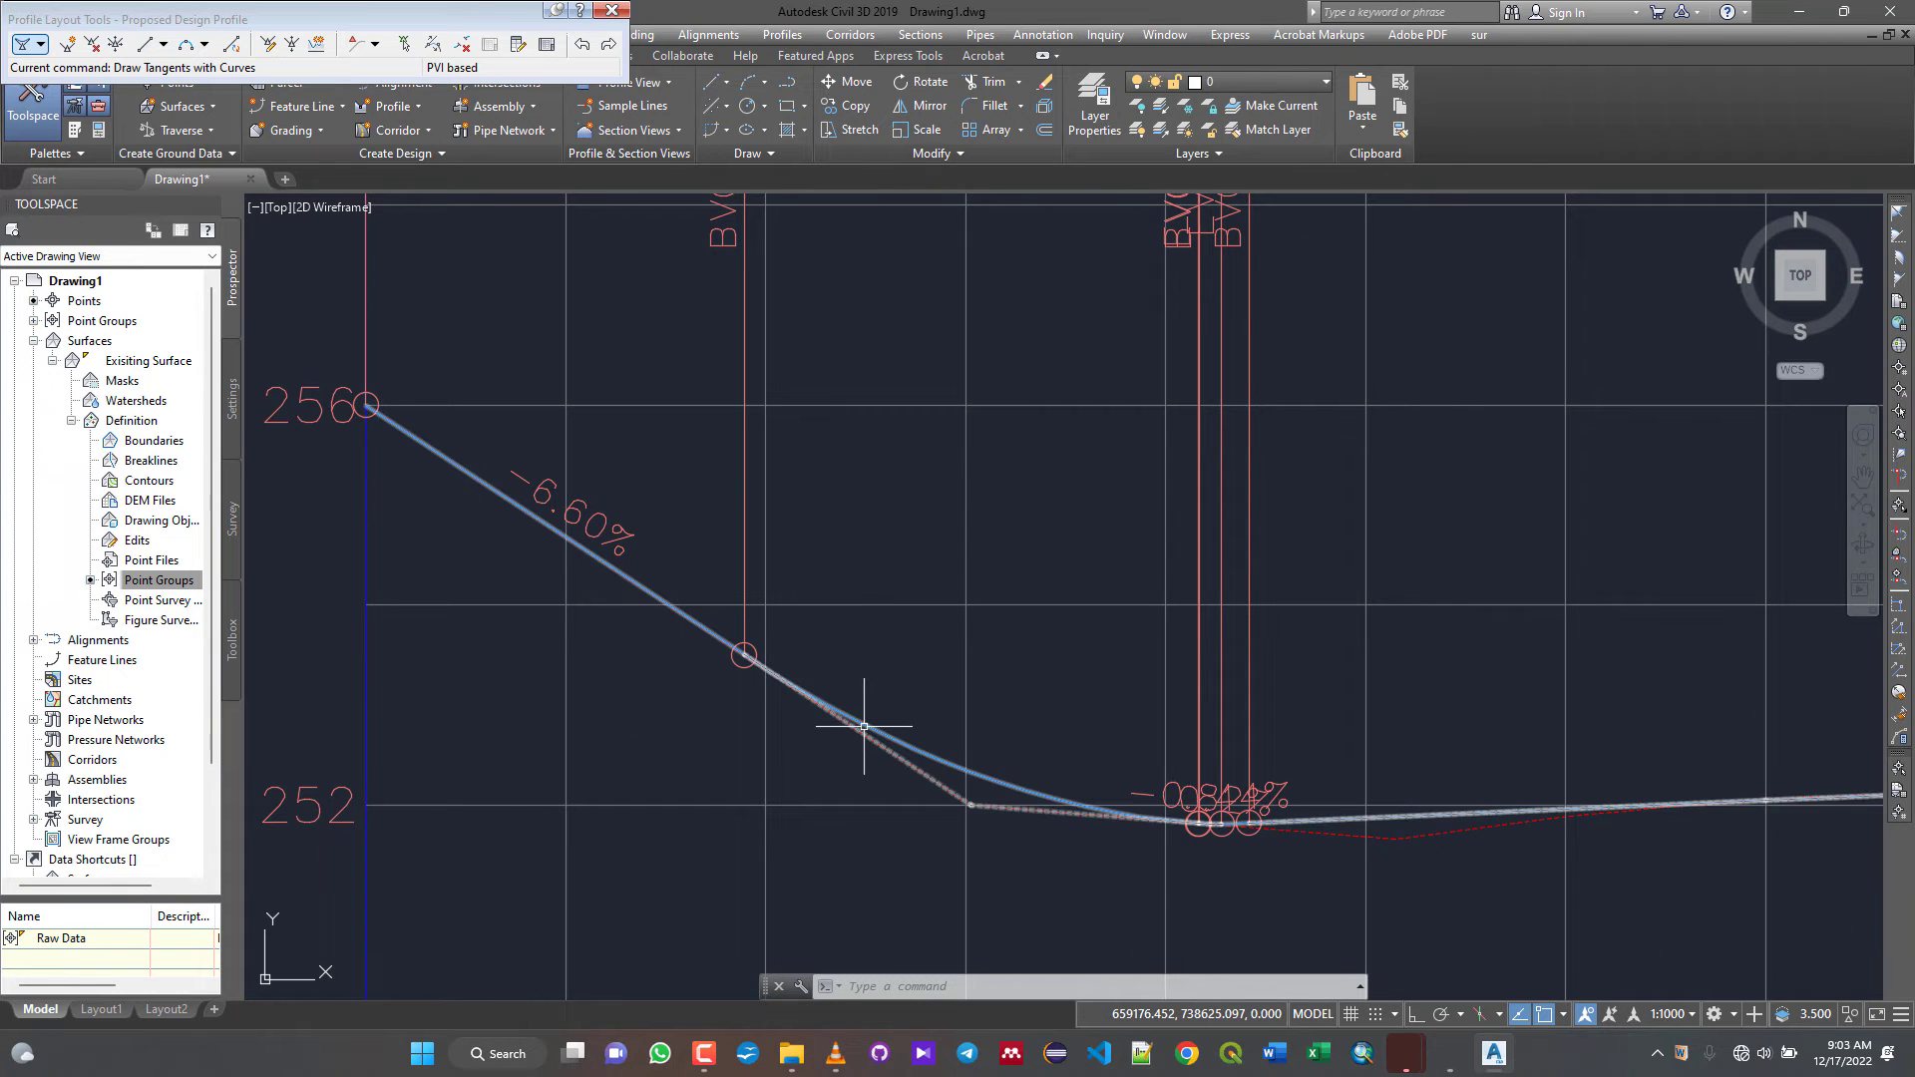
scroll(1039, 783, "down", 2)
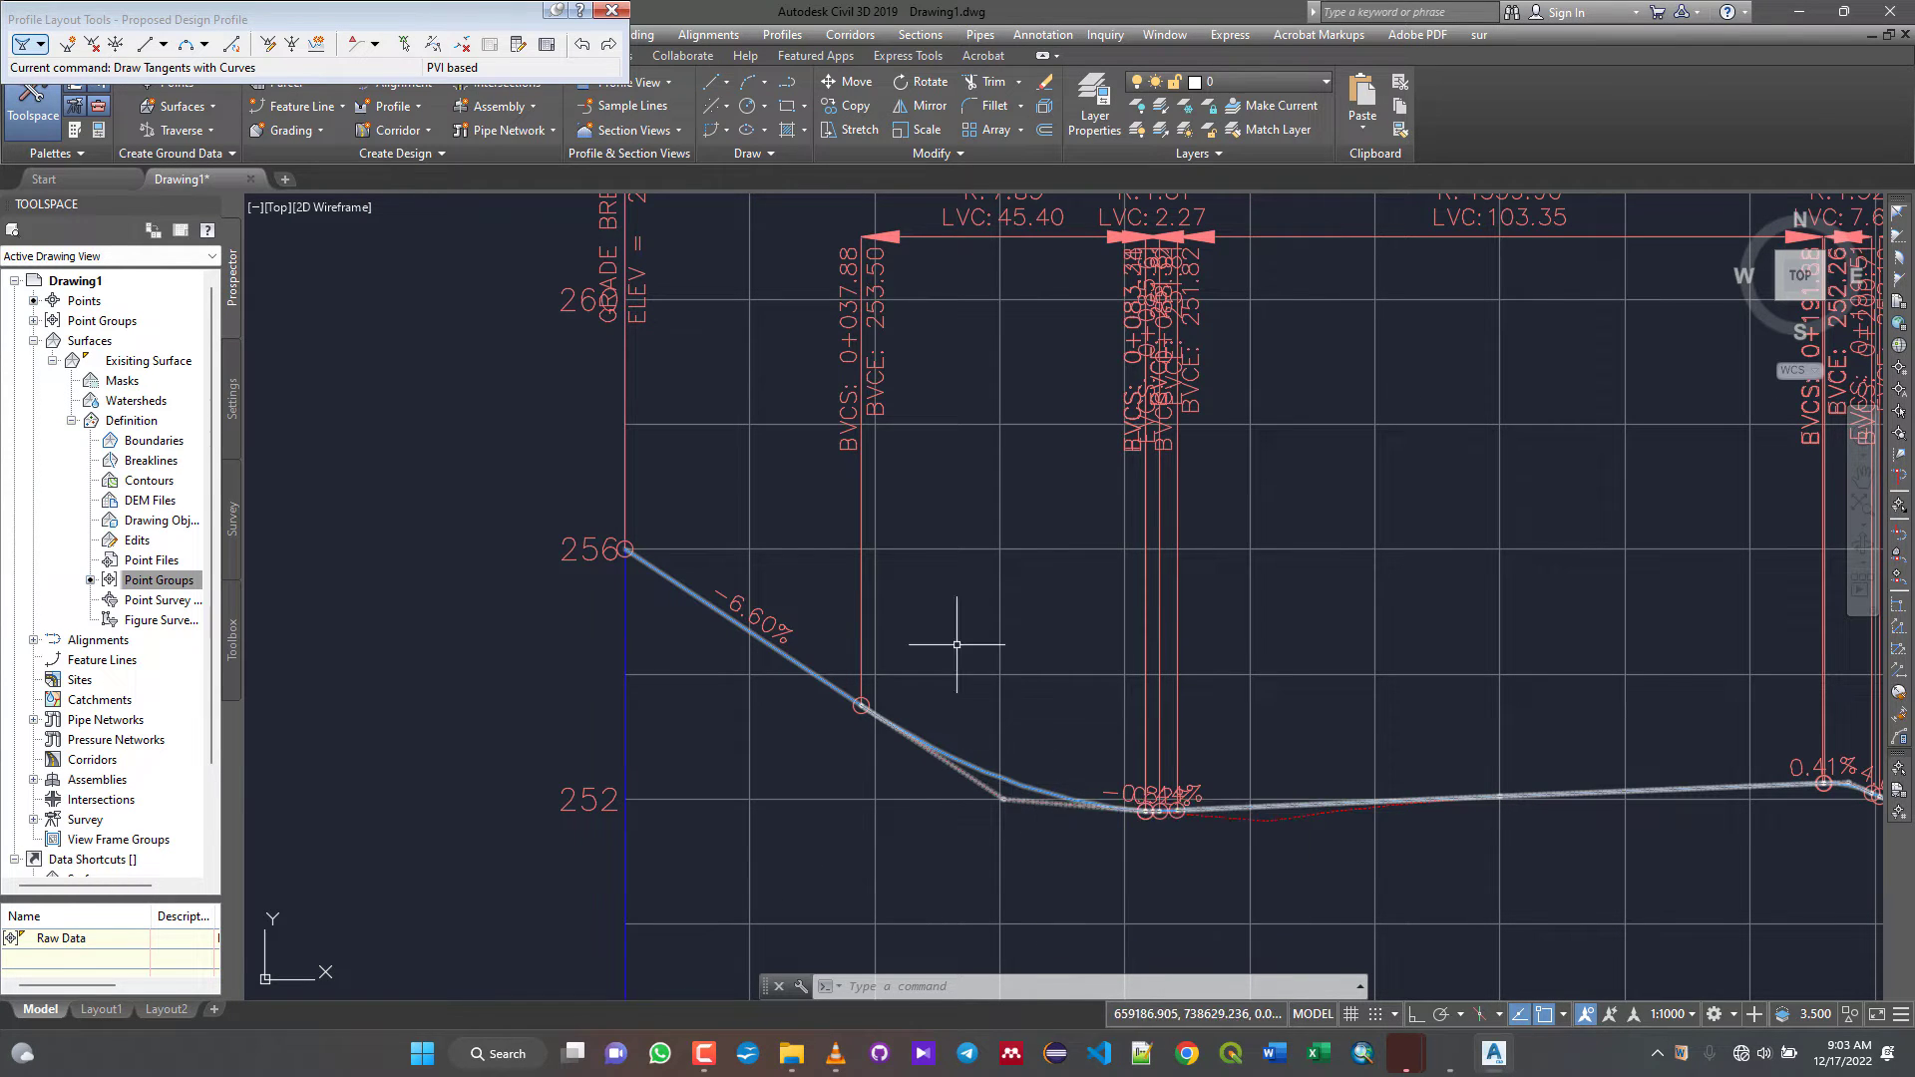
scroll(957, 645, "down", 6)
scroll(823, 675, "up", 5)
scroll(1017, 692, "down", 2)
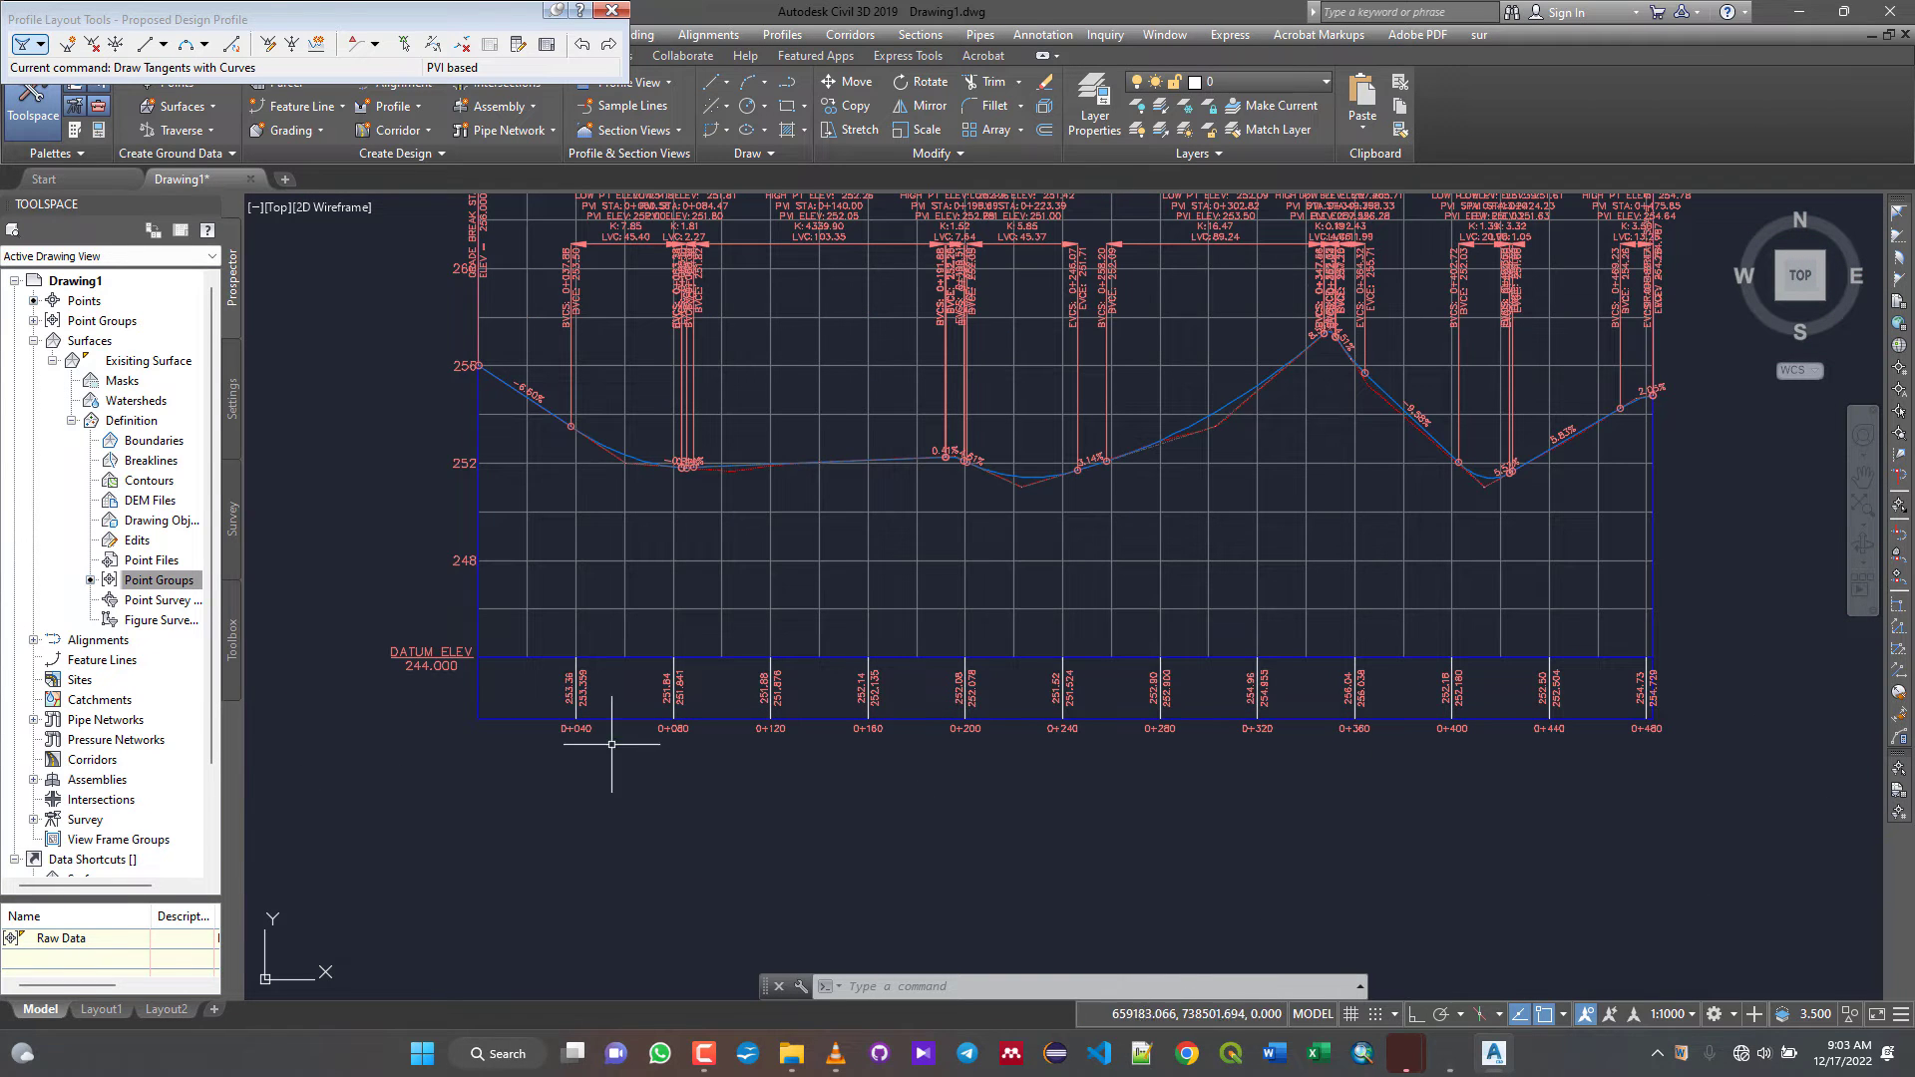
scroll(533, 716, "up", 2)
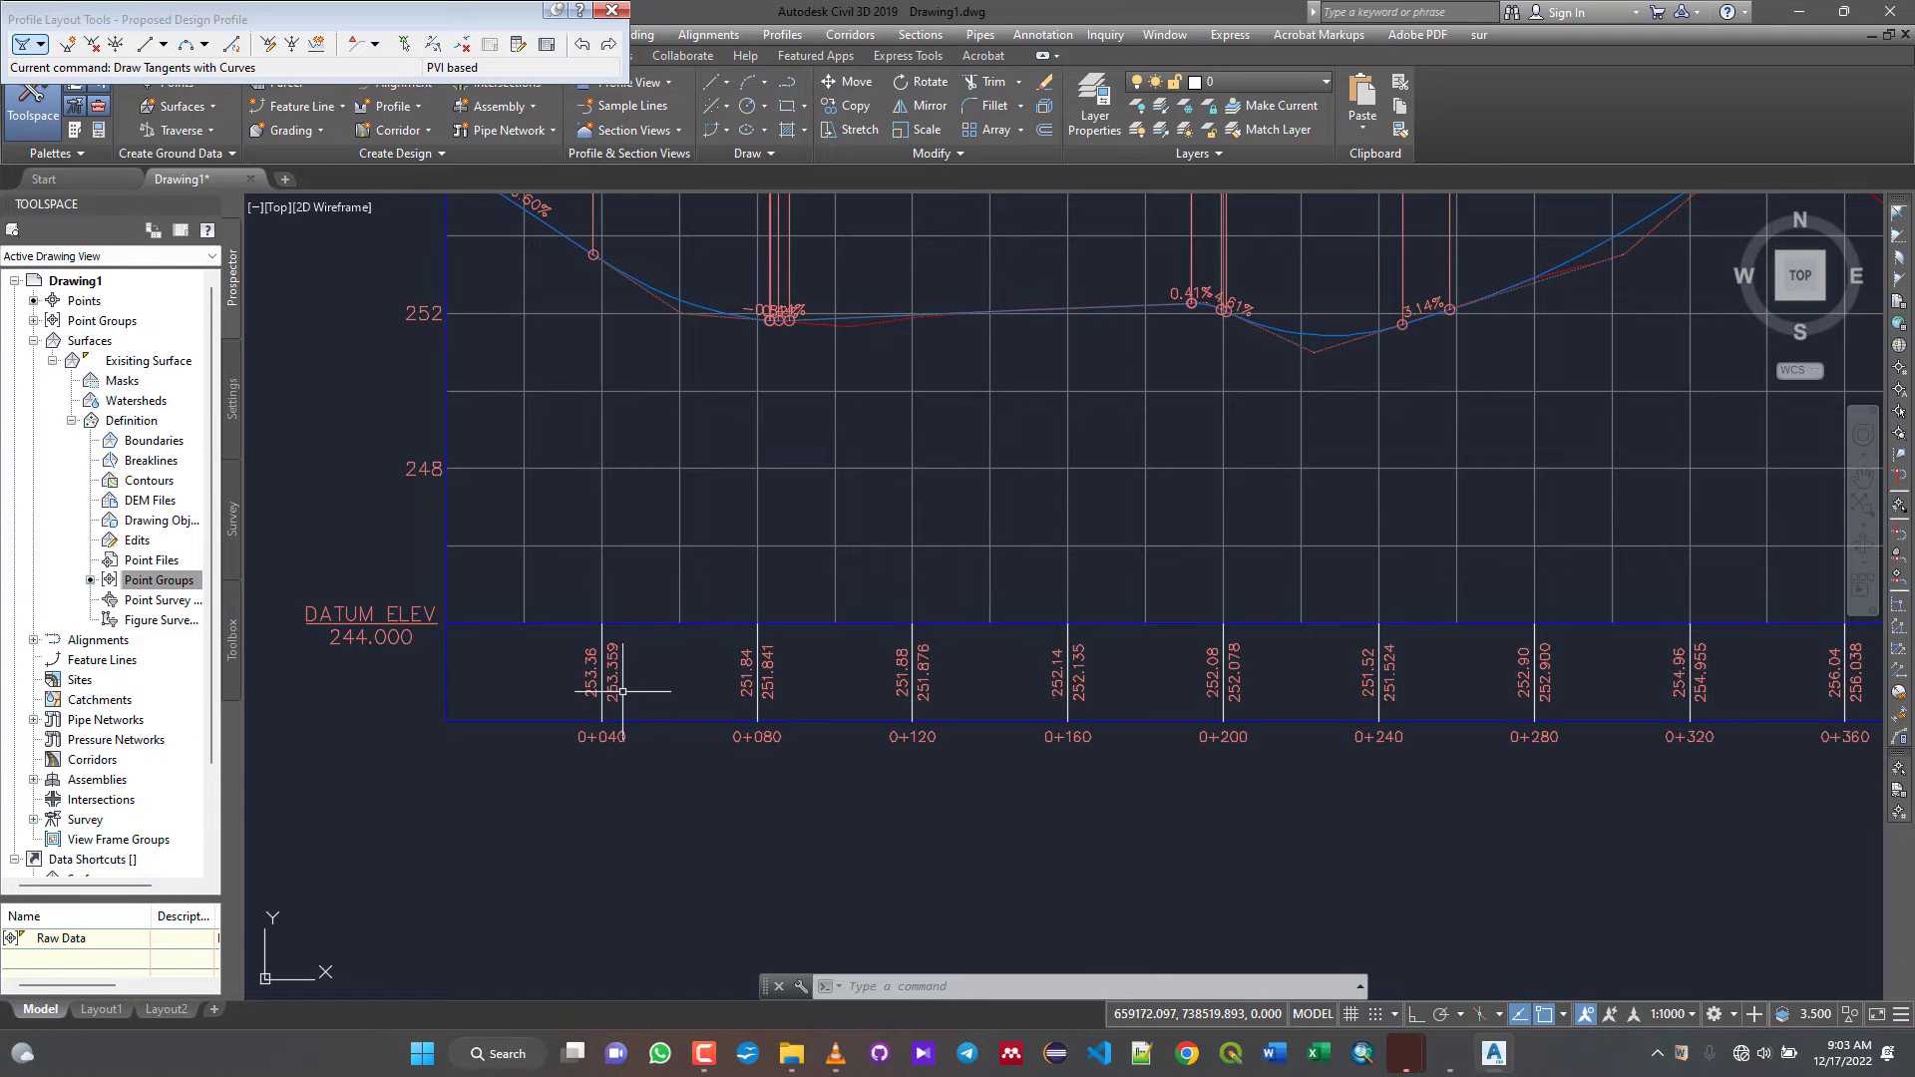
scroll(849, 712, "down", 2)
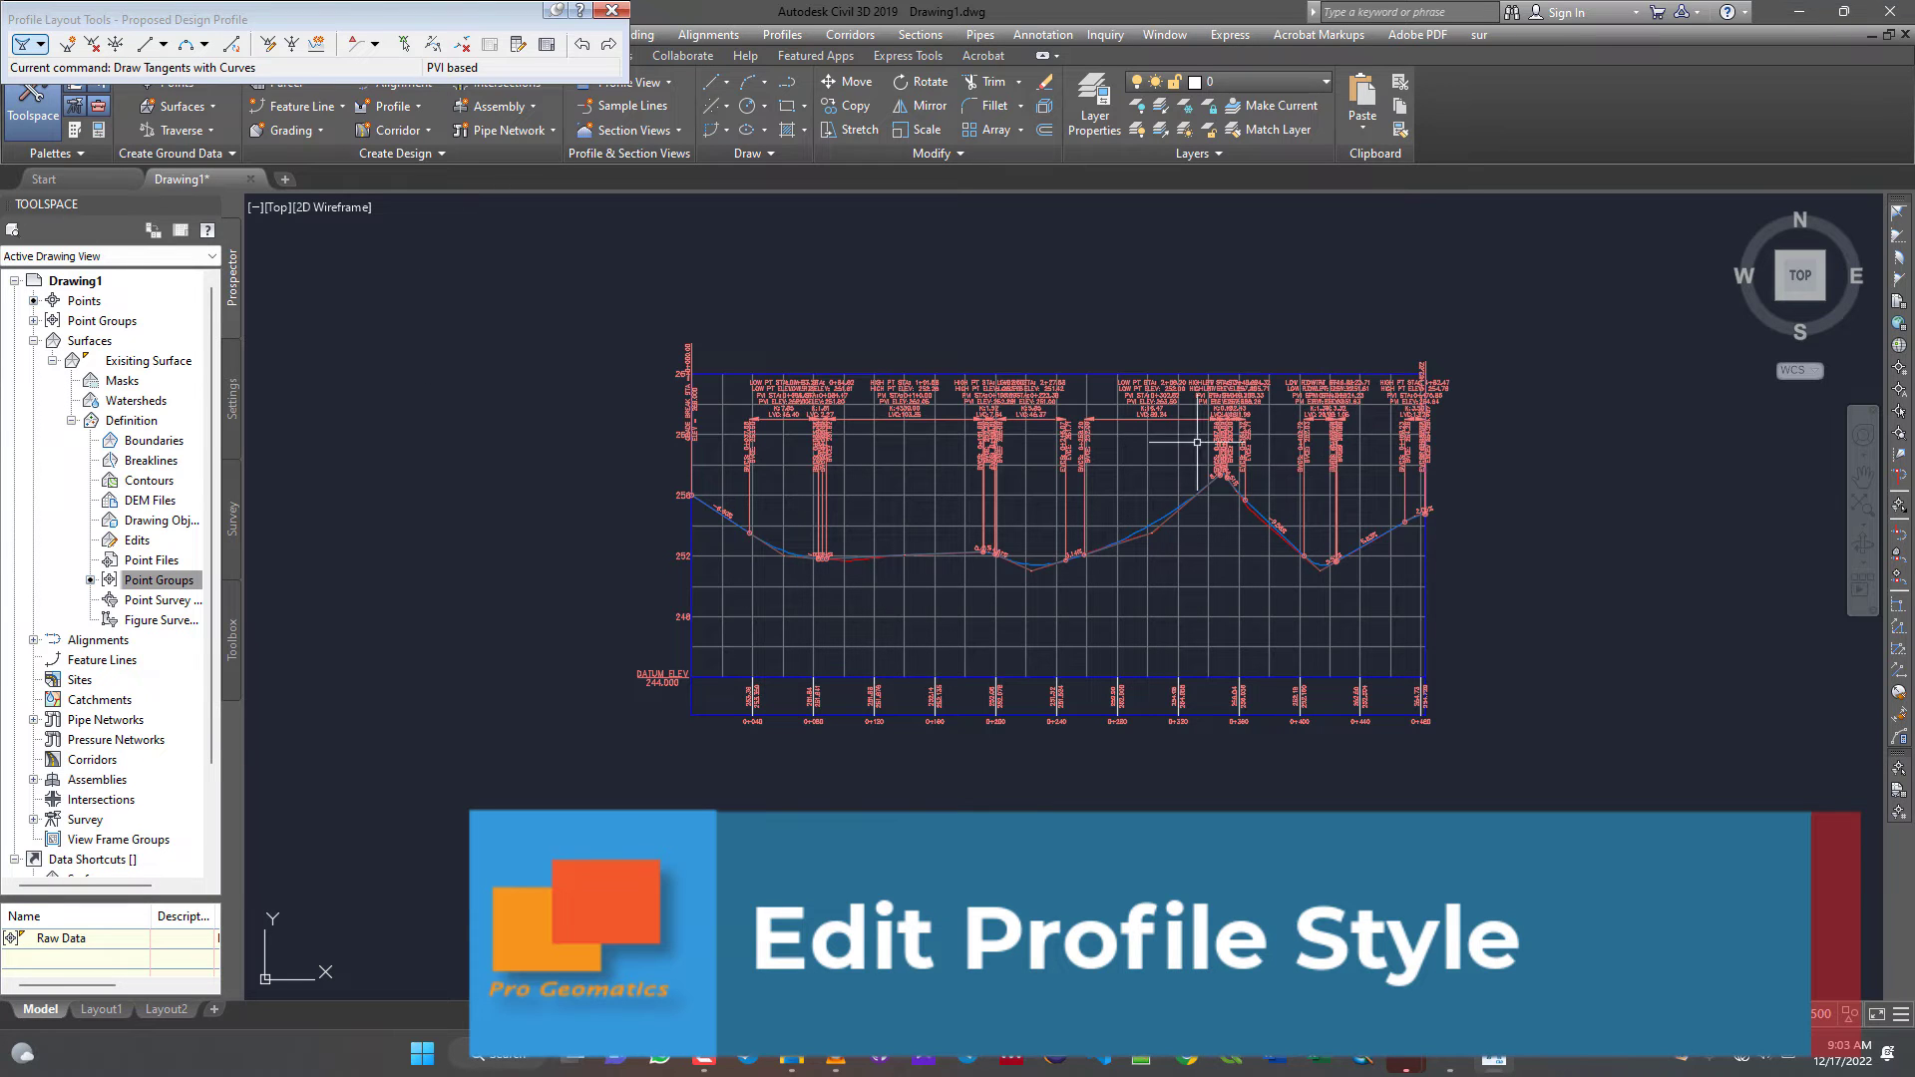
- Close the profile layout tools and open the profile view's style for editing
left_click(622, 11)
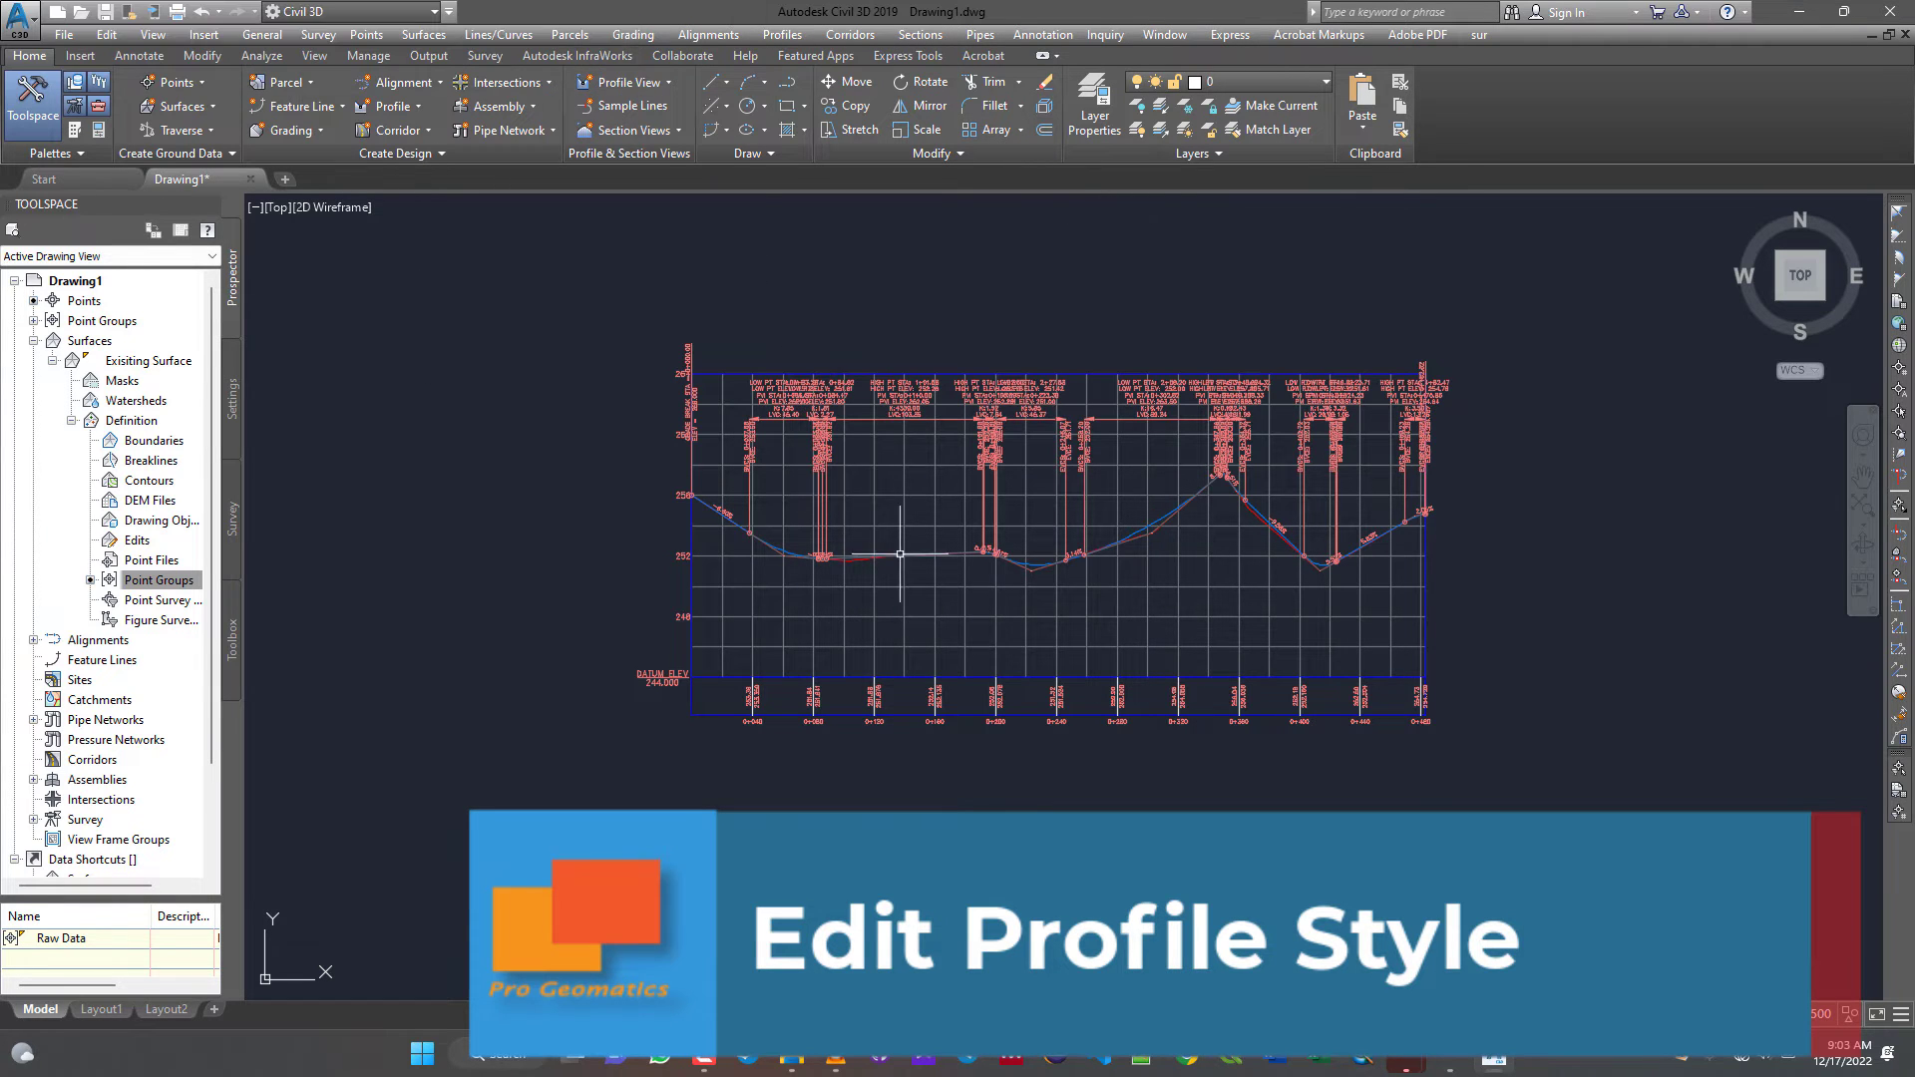
left_click(885, 598)
left_click(761, 620)
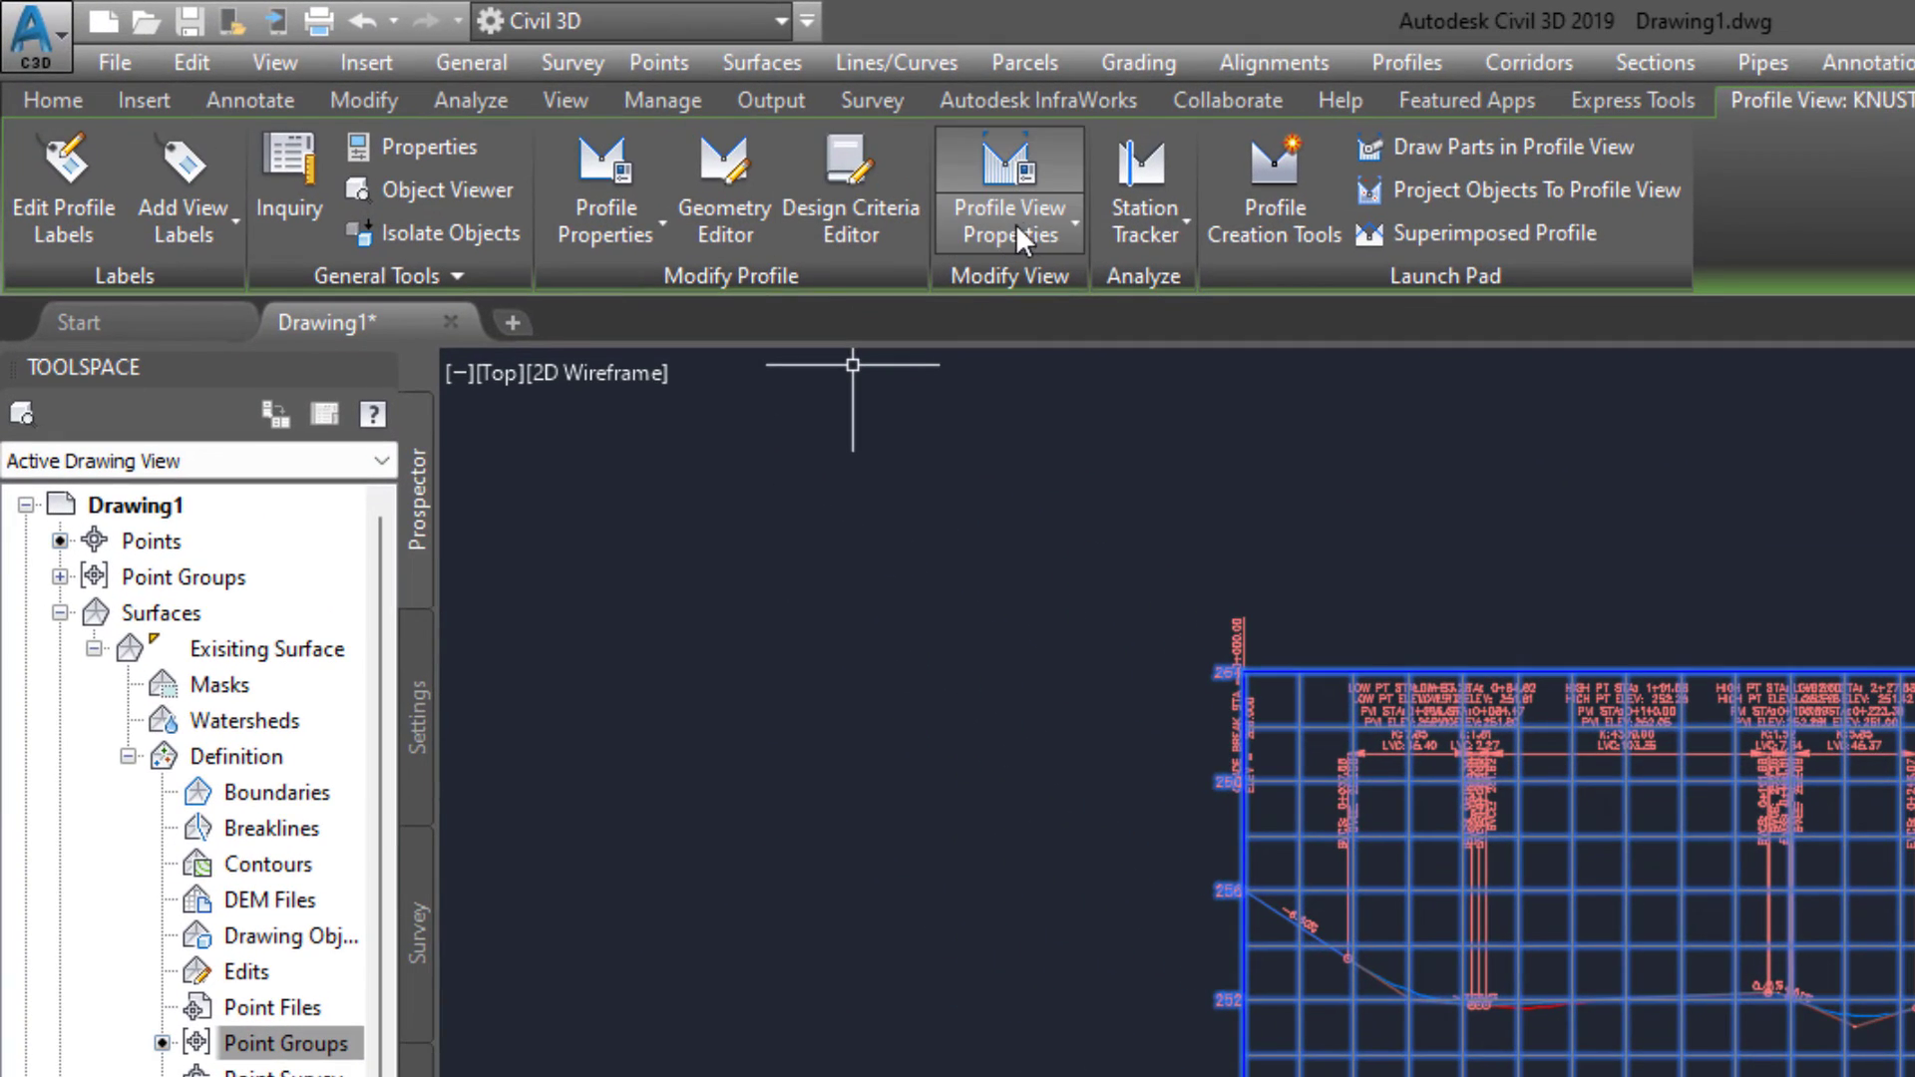
left_click(1074, 219)
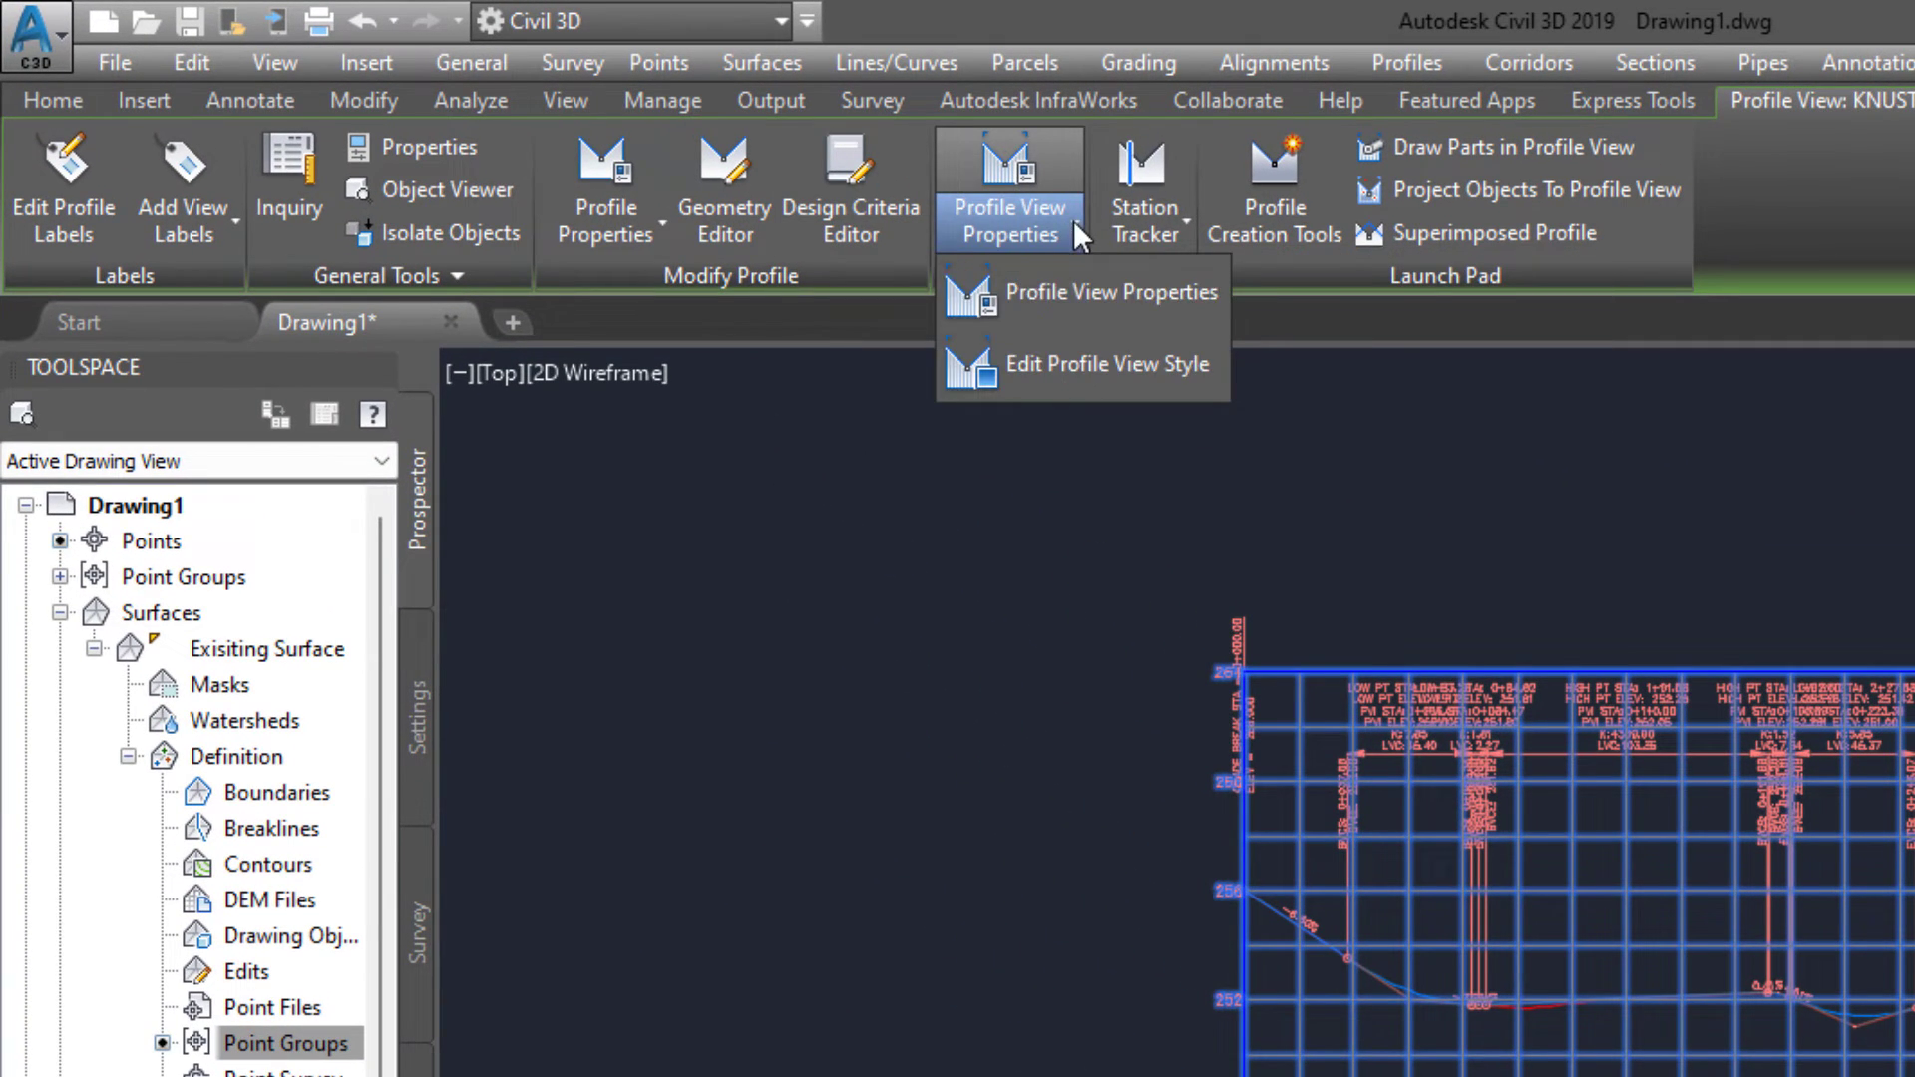
left_click(1049, 361)
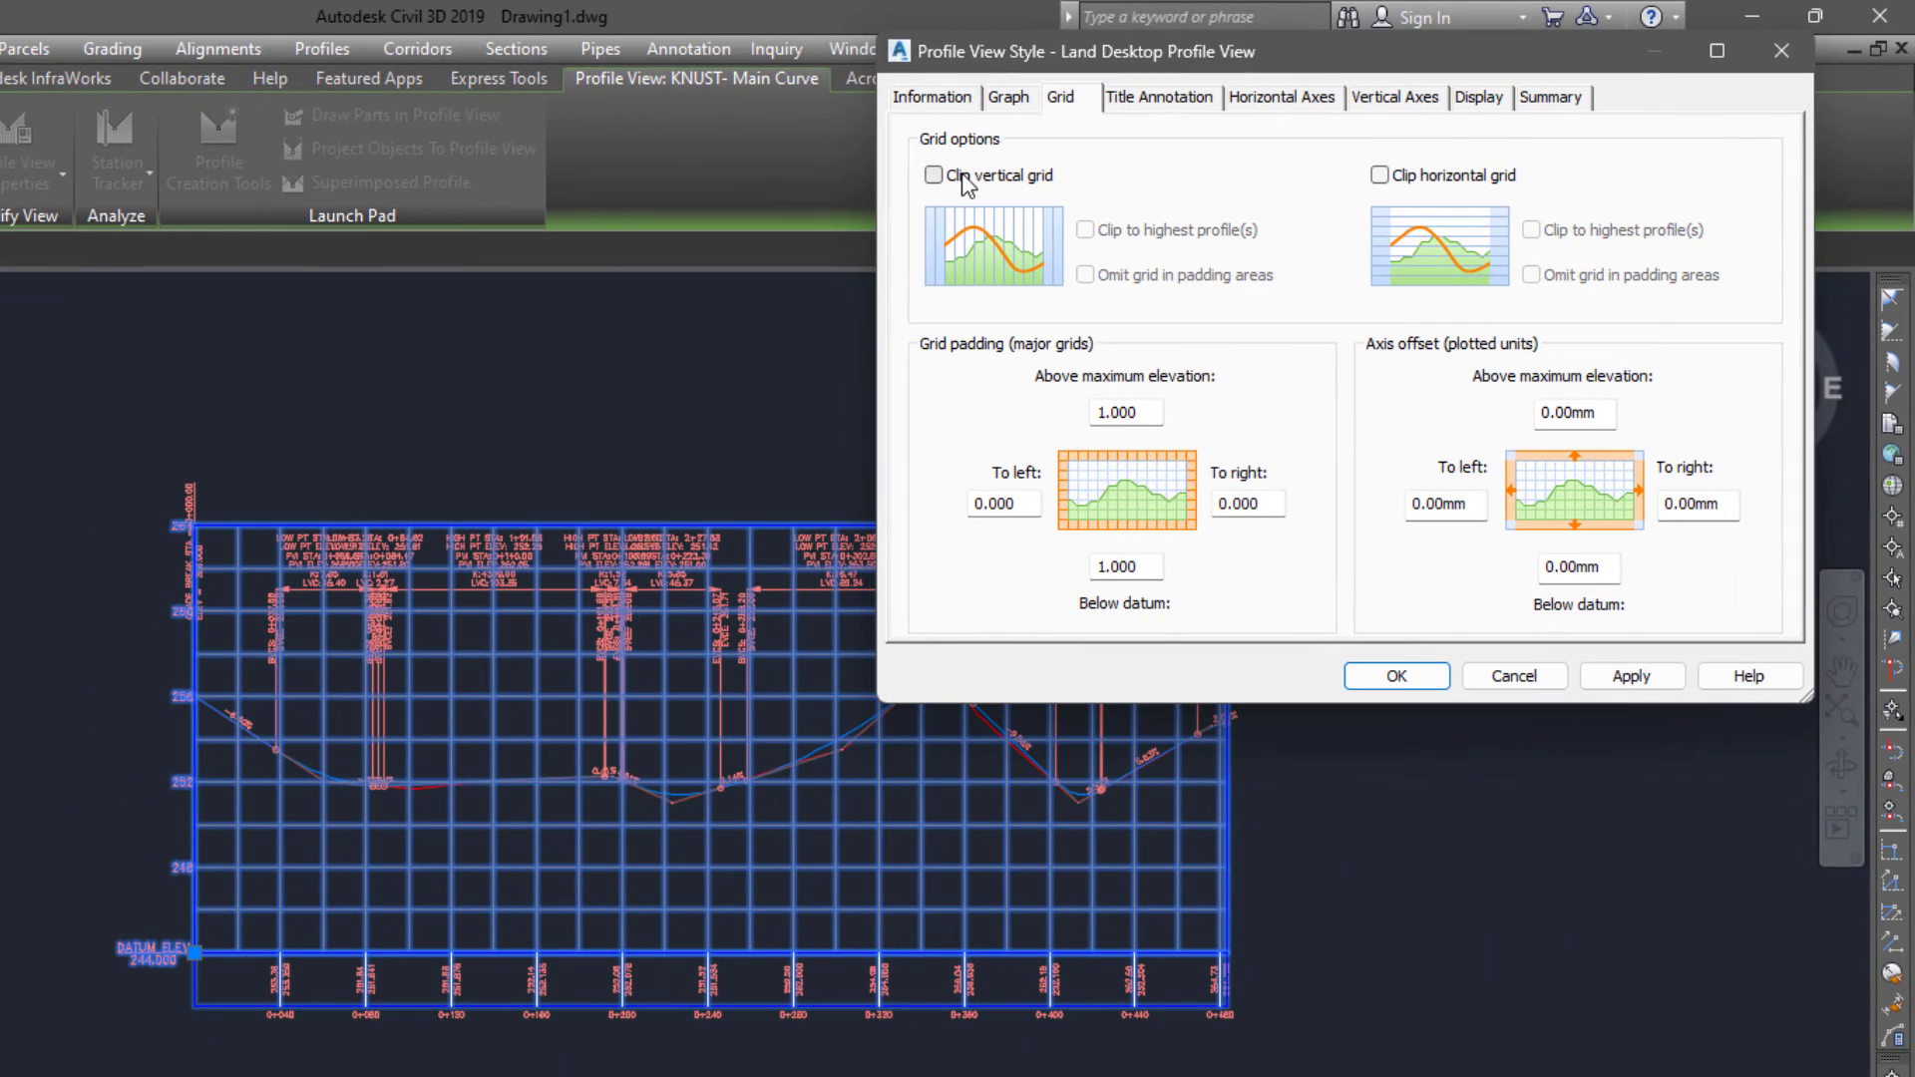
- Enable clipping of both the vertical and horizontal grids in the Land Desktop Profile View style and apply it
left_click(918, 227)
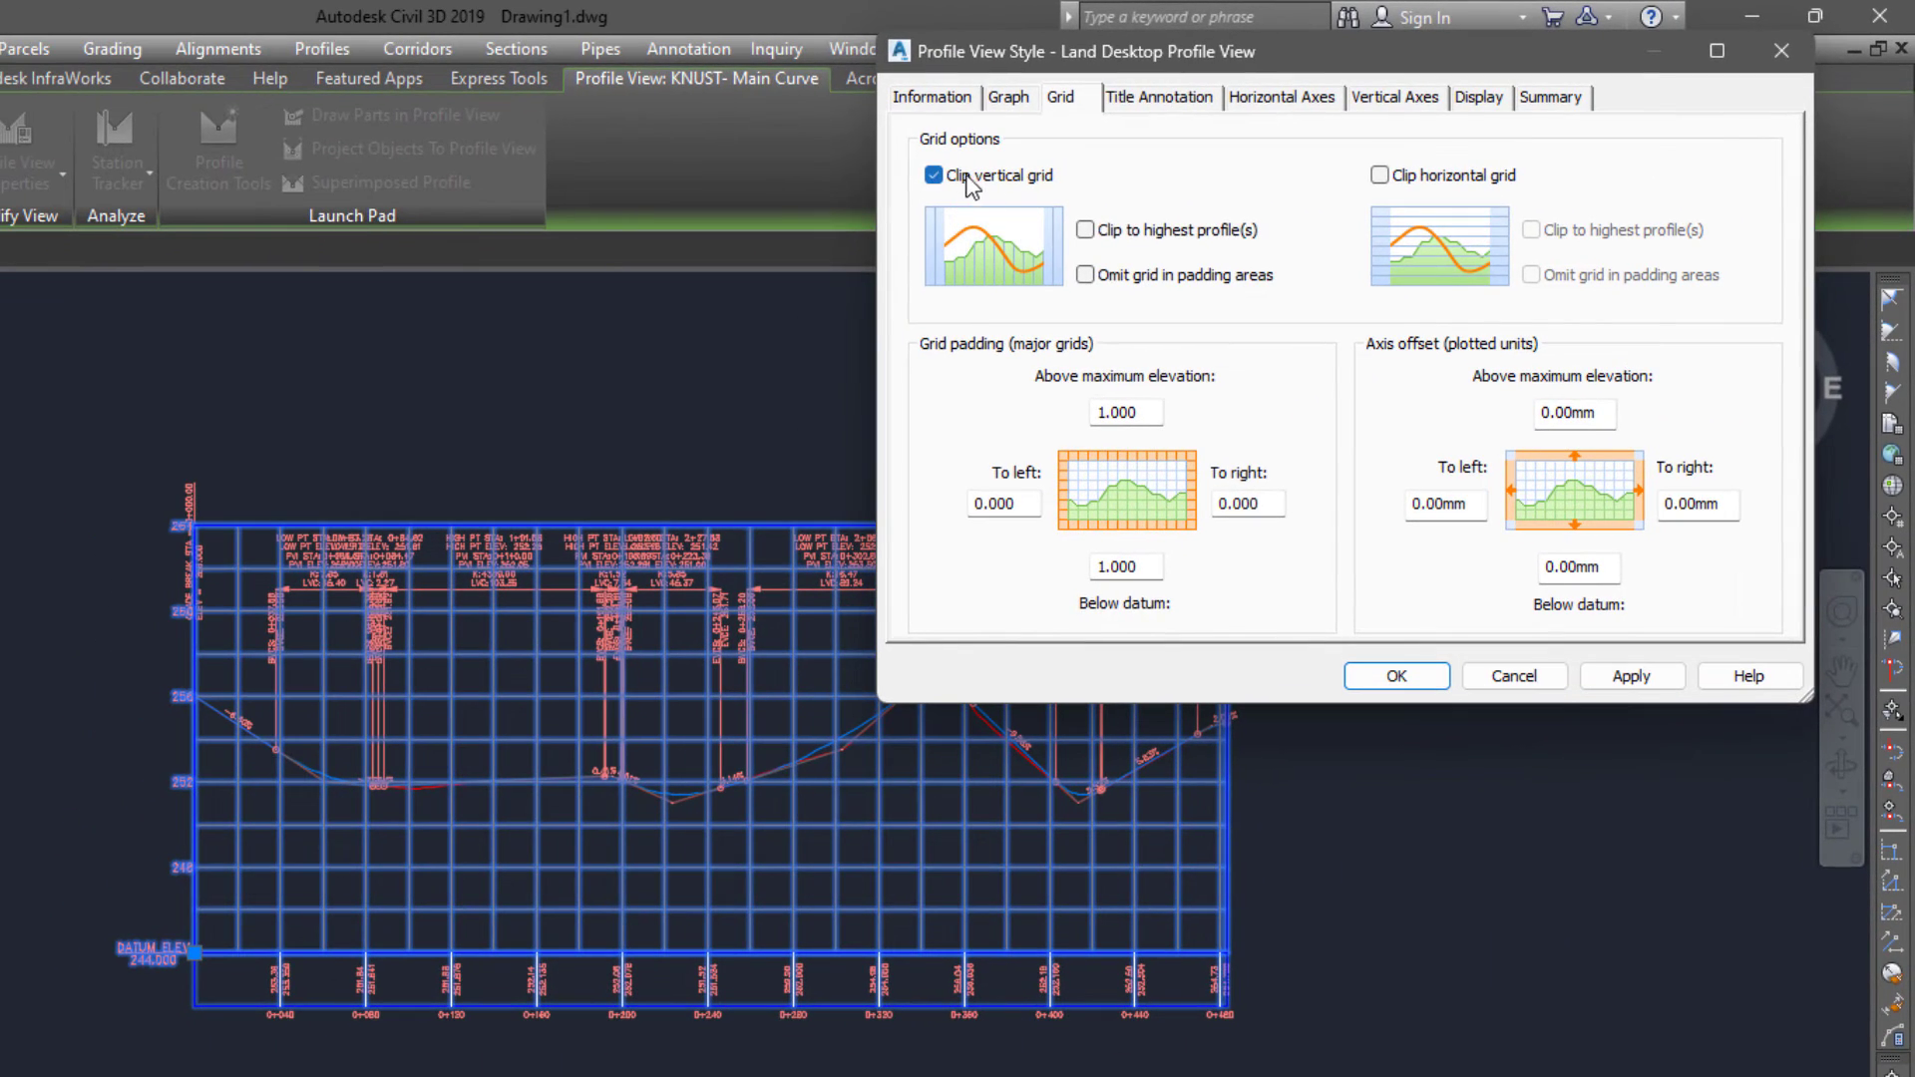
left_click(1632, 675)
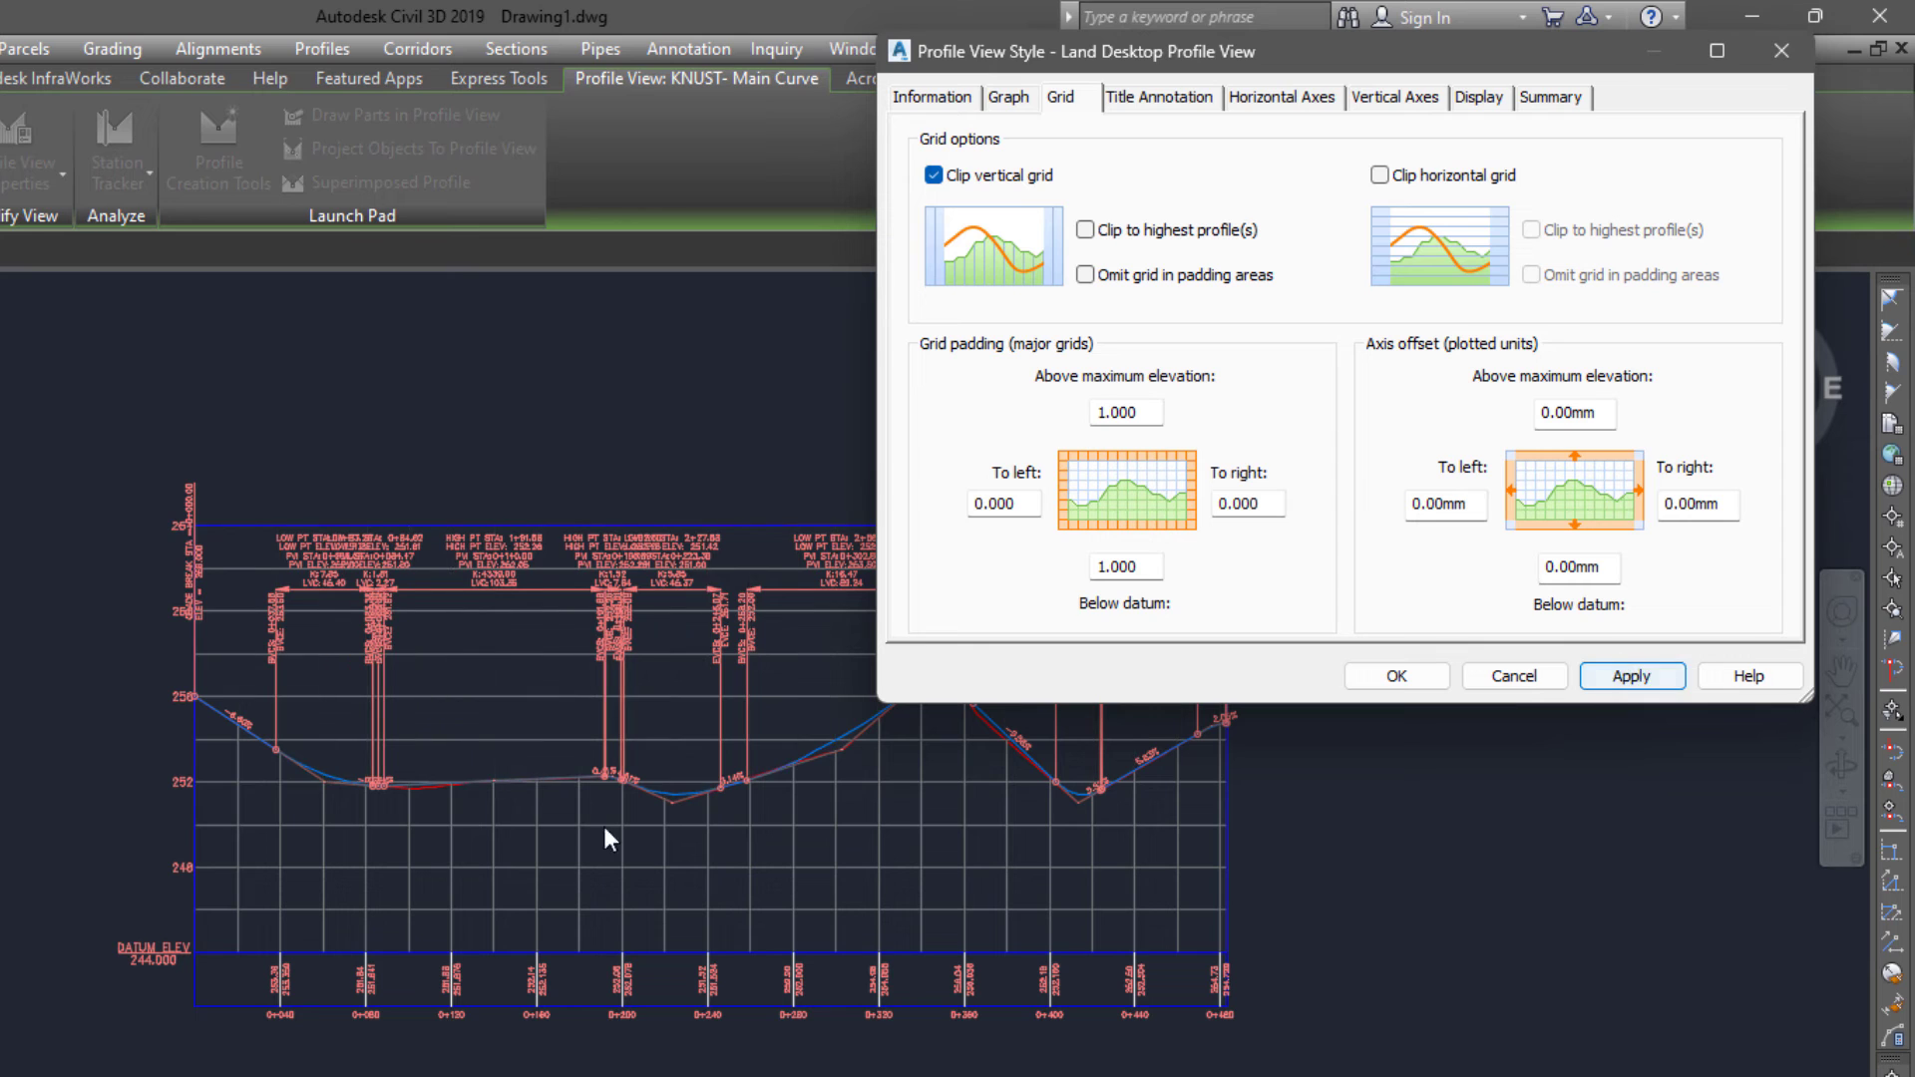
left_click(1380, 175)
left_click(1631, 675)
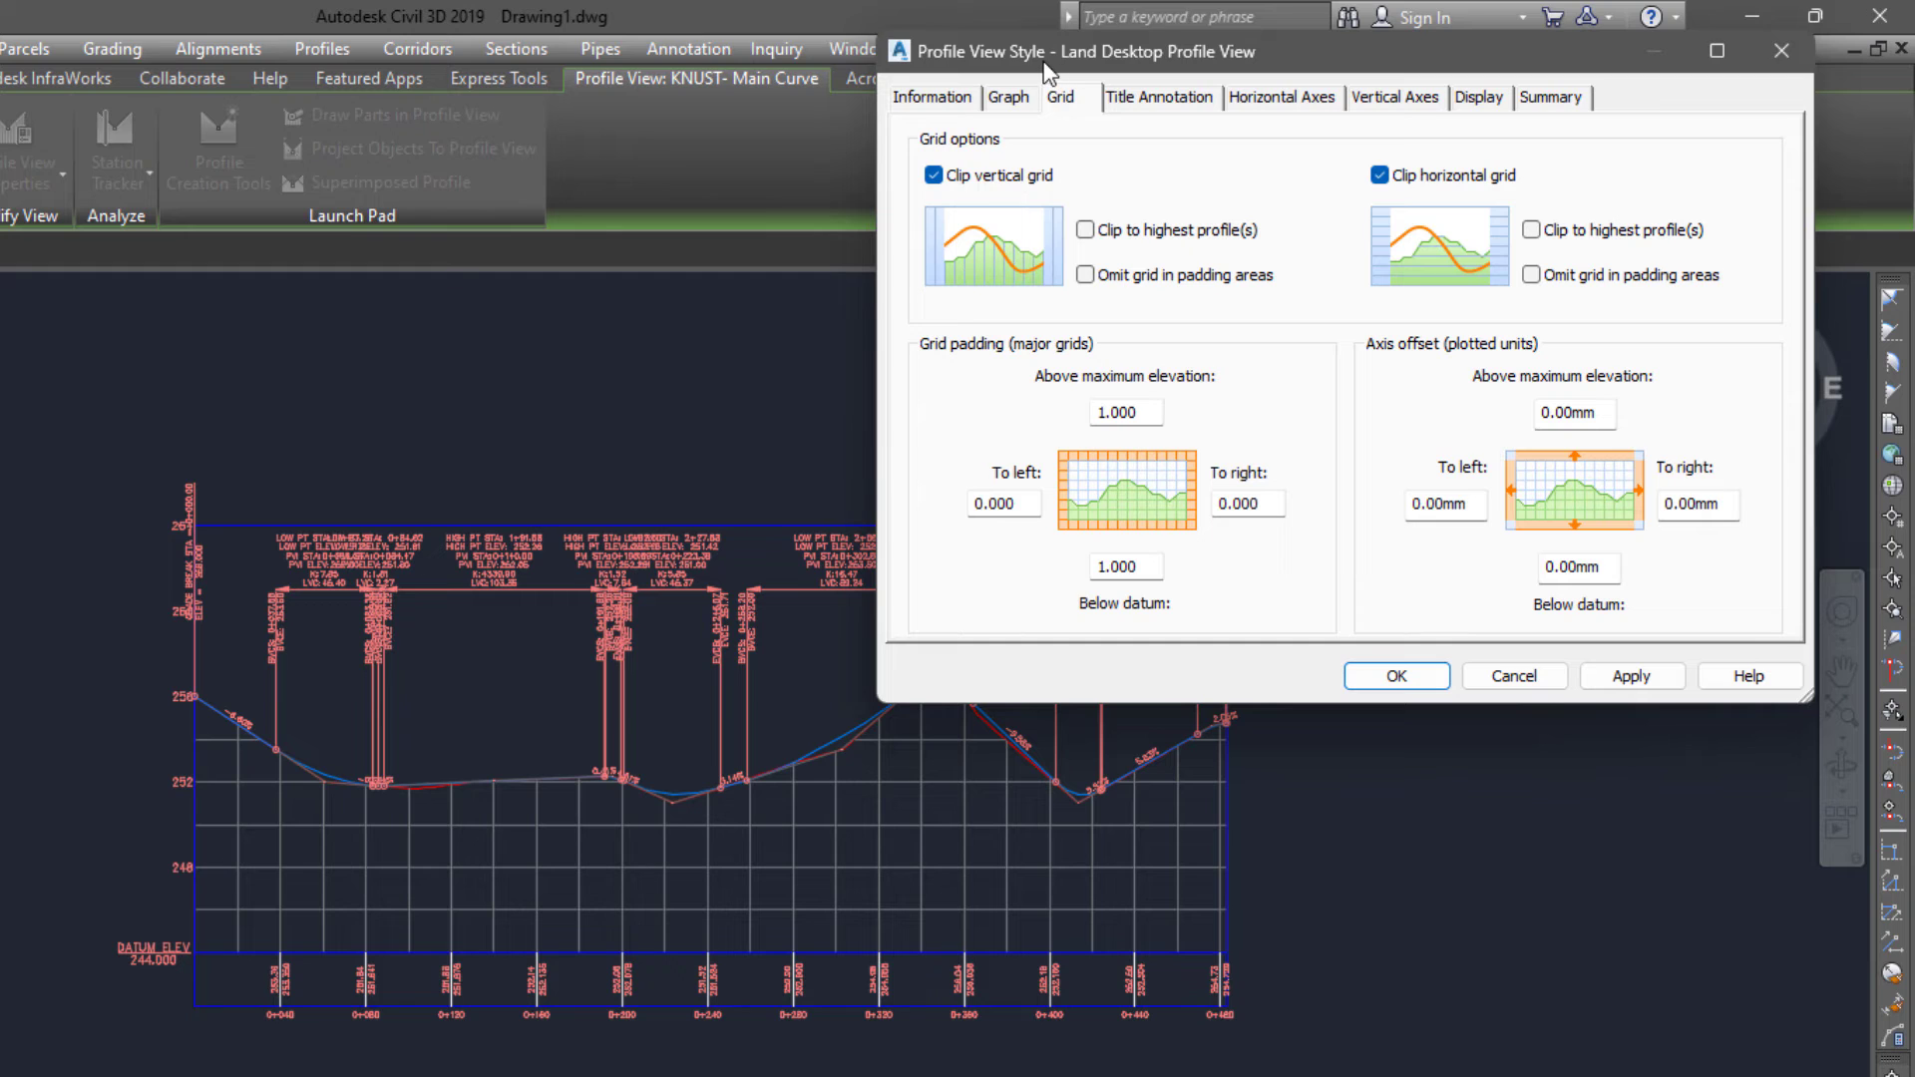
mouse_move(1047, 72)
left_mouse_down()
mouse_move(187, 297)
mouse_move(187, 276)
left_mouse_up()
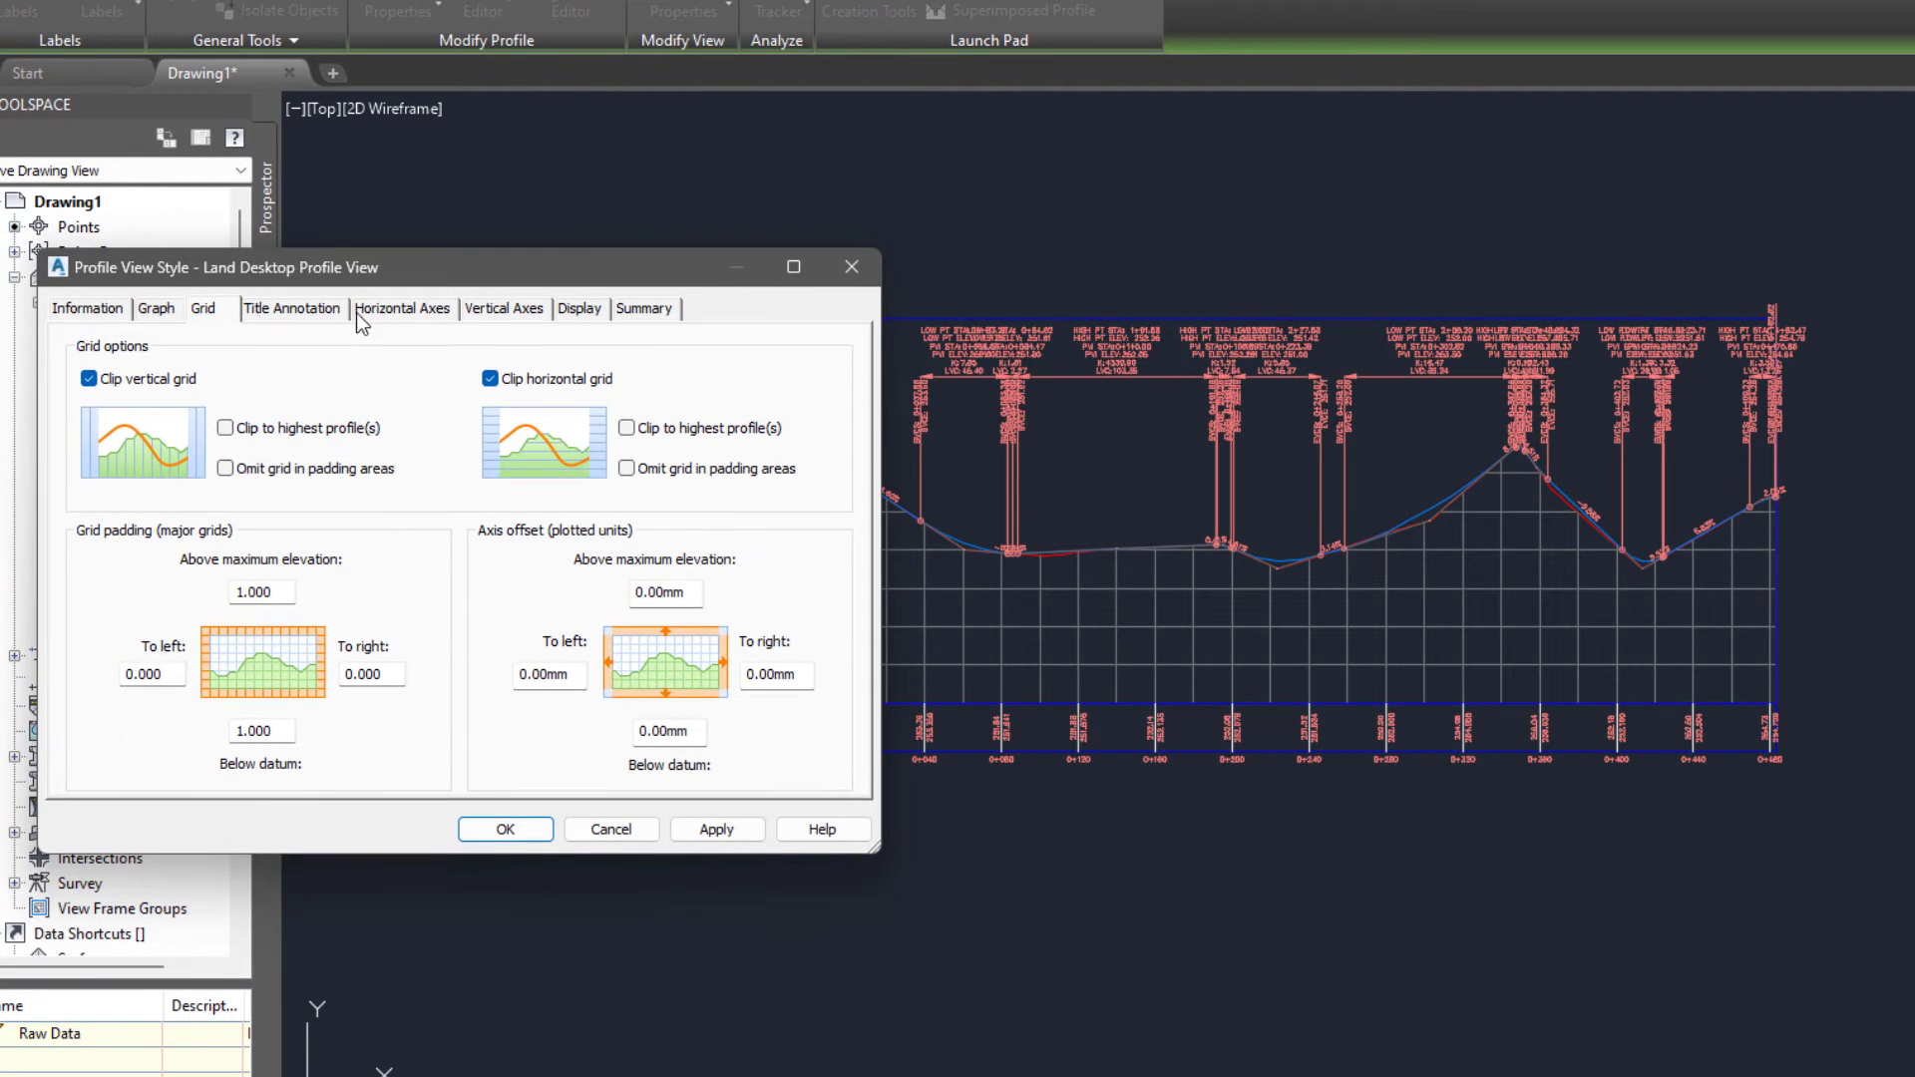
- Review the profile view style's title annotation, horizontal axis and vertical axis settings
left_click(327, 312)
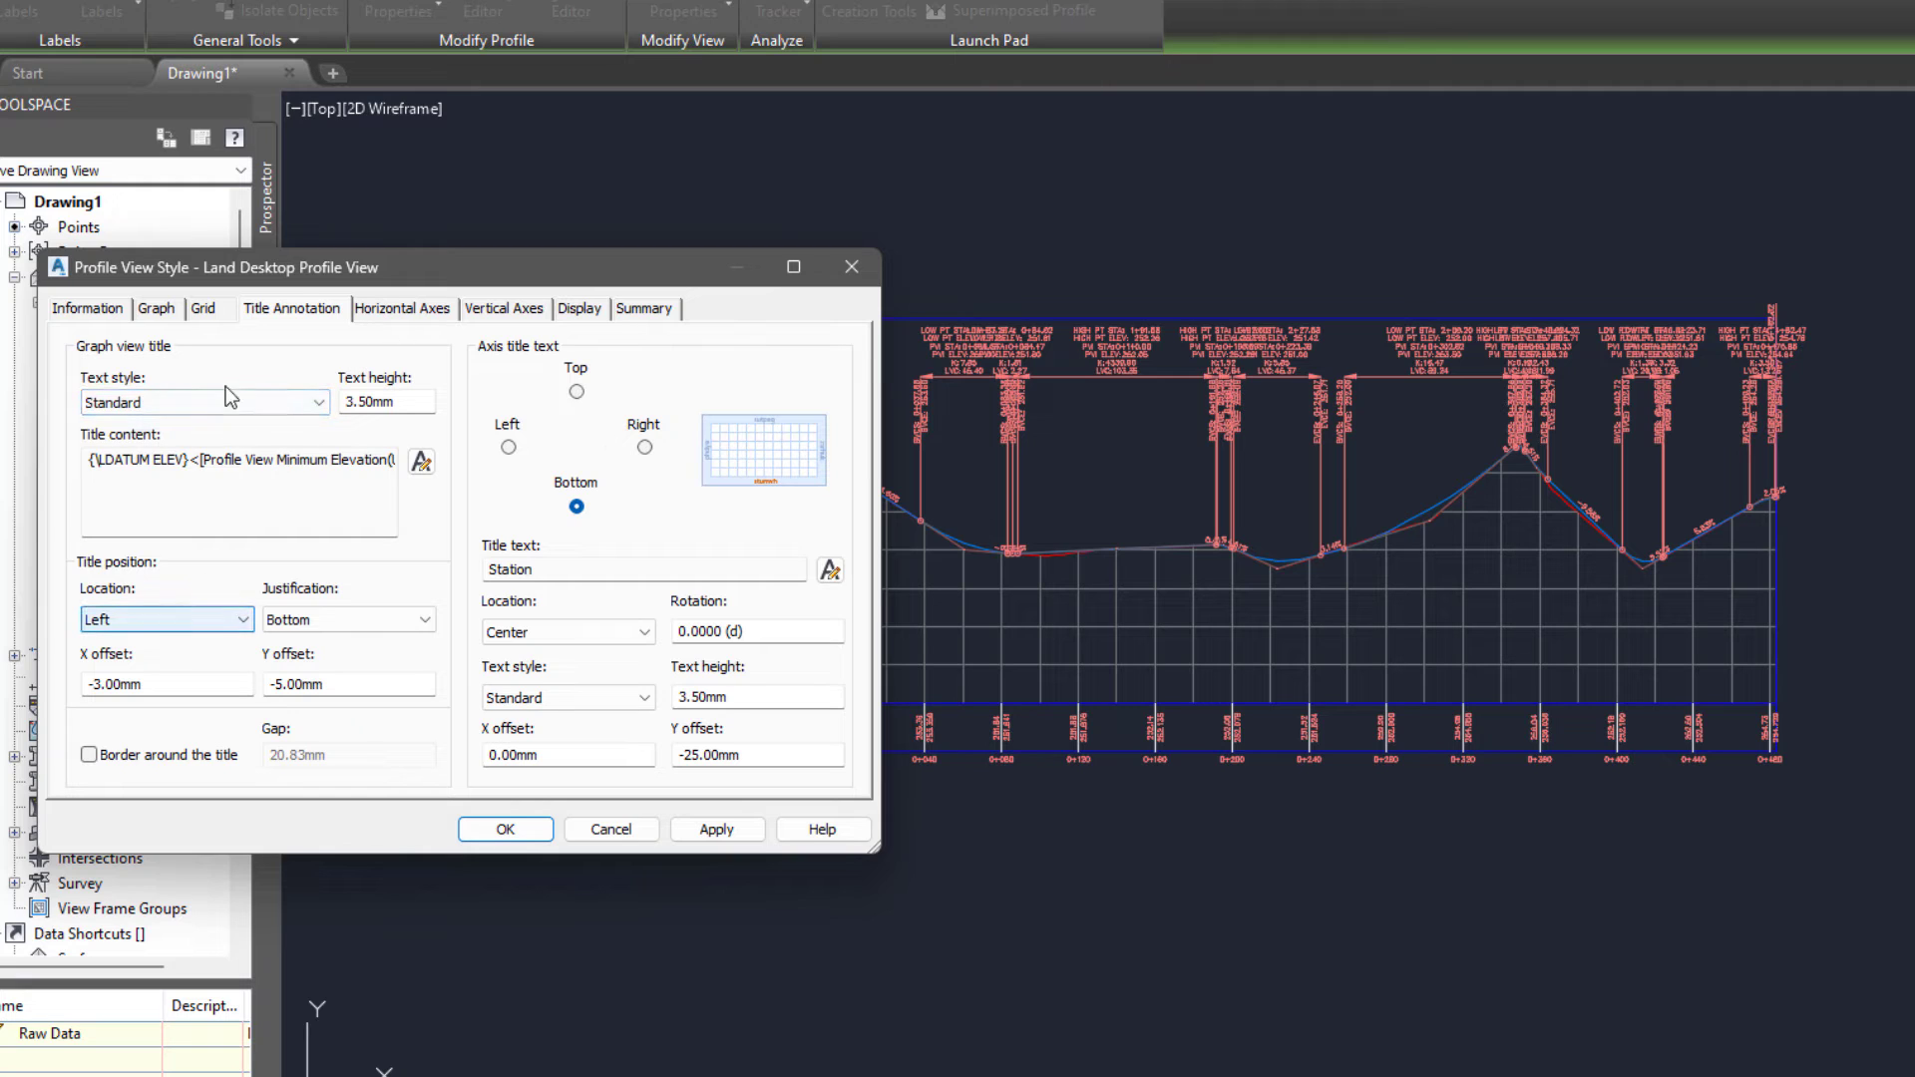
left_click(260, 463)
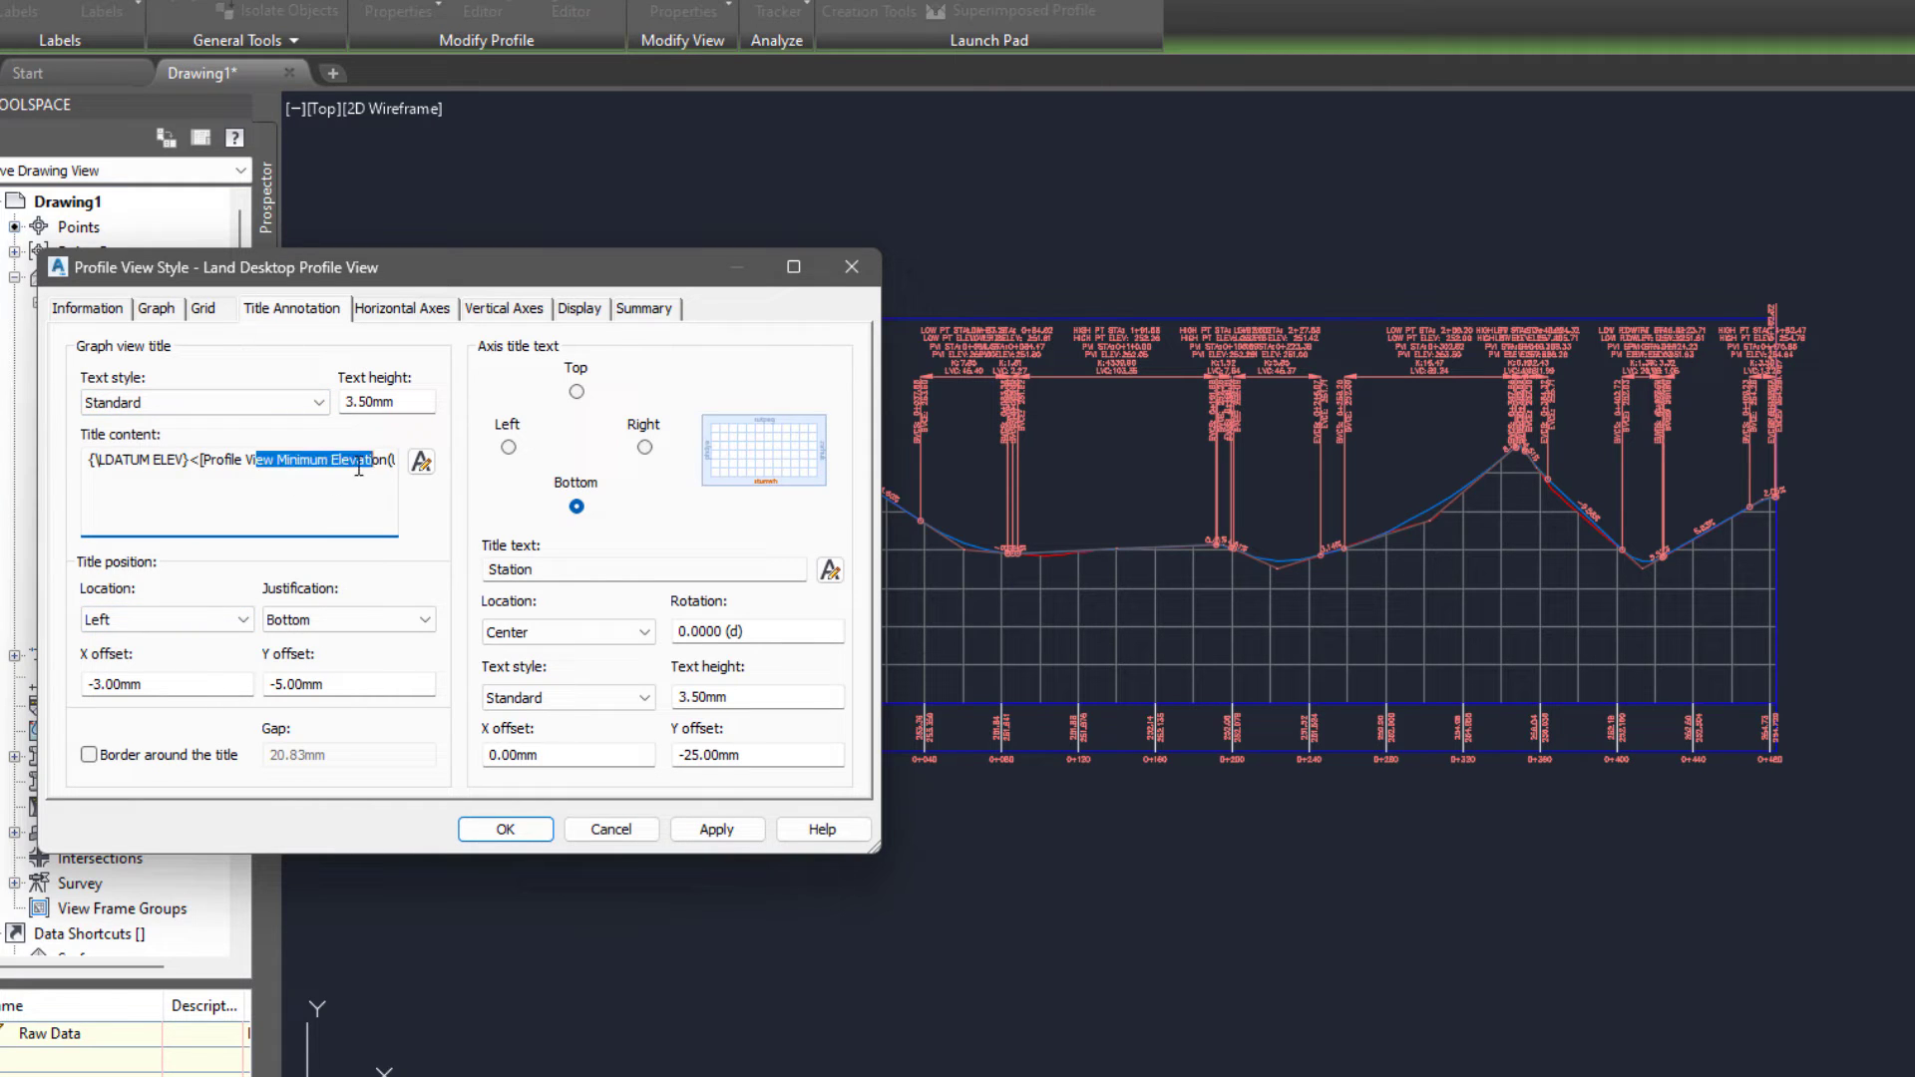
left_click(323, 482)
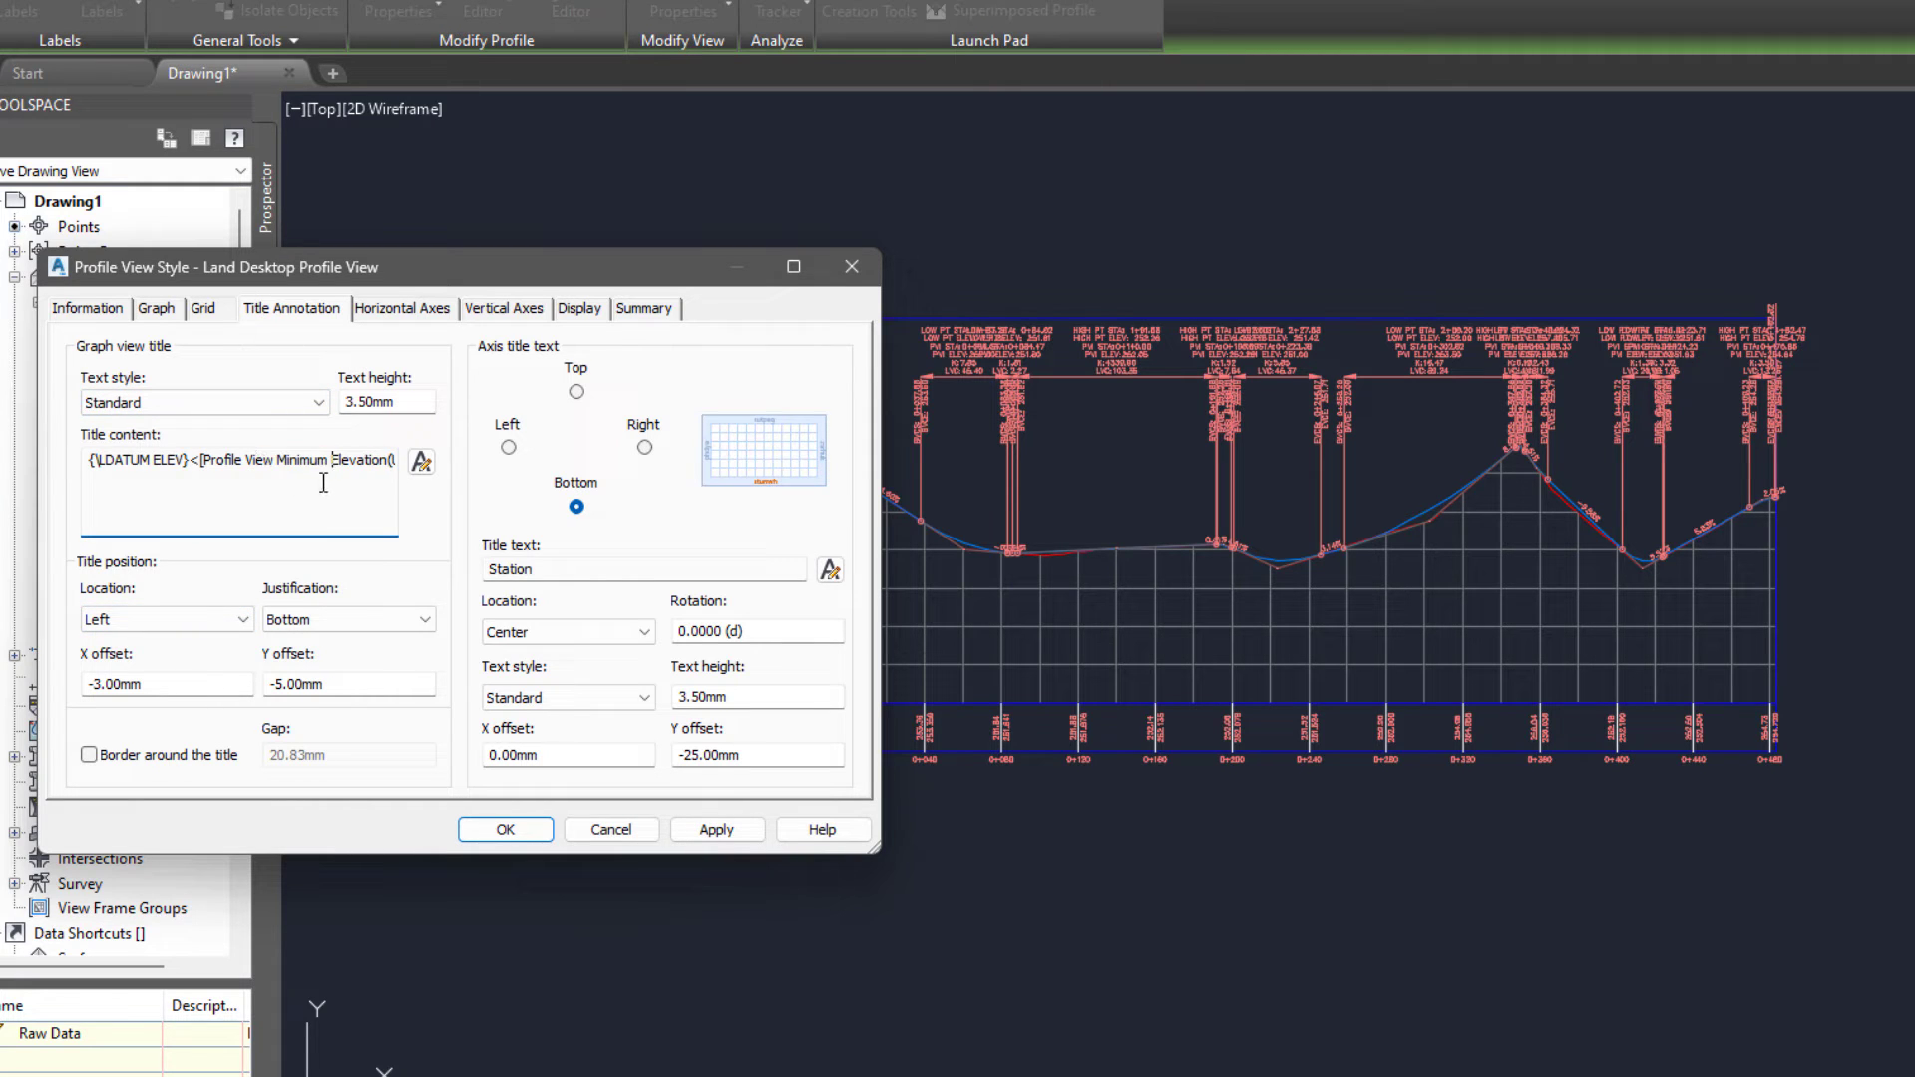
left_click(398, 309)
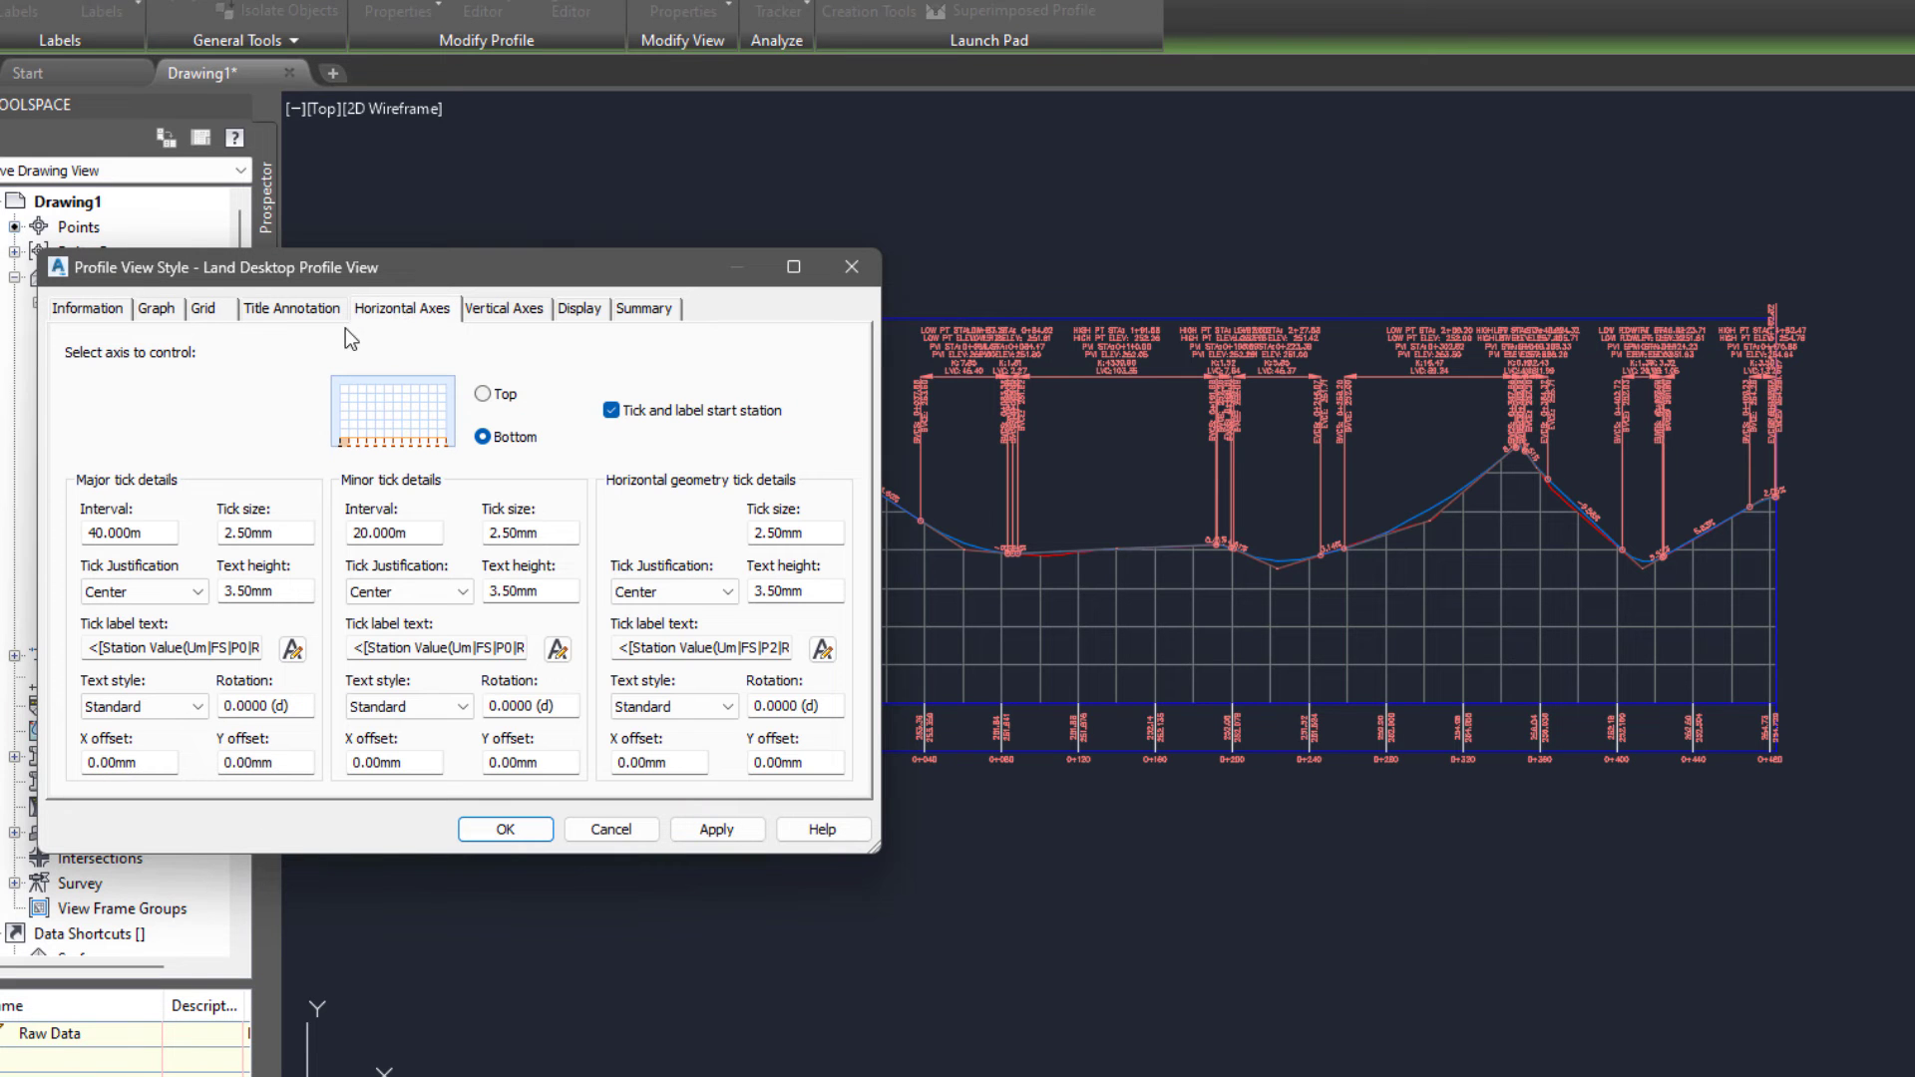
left_click(503, 310)
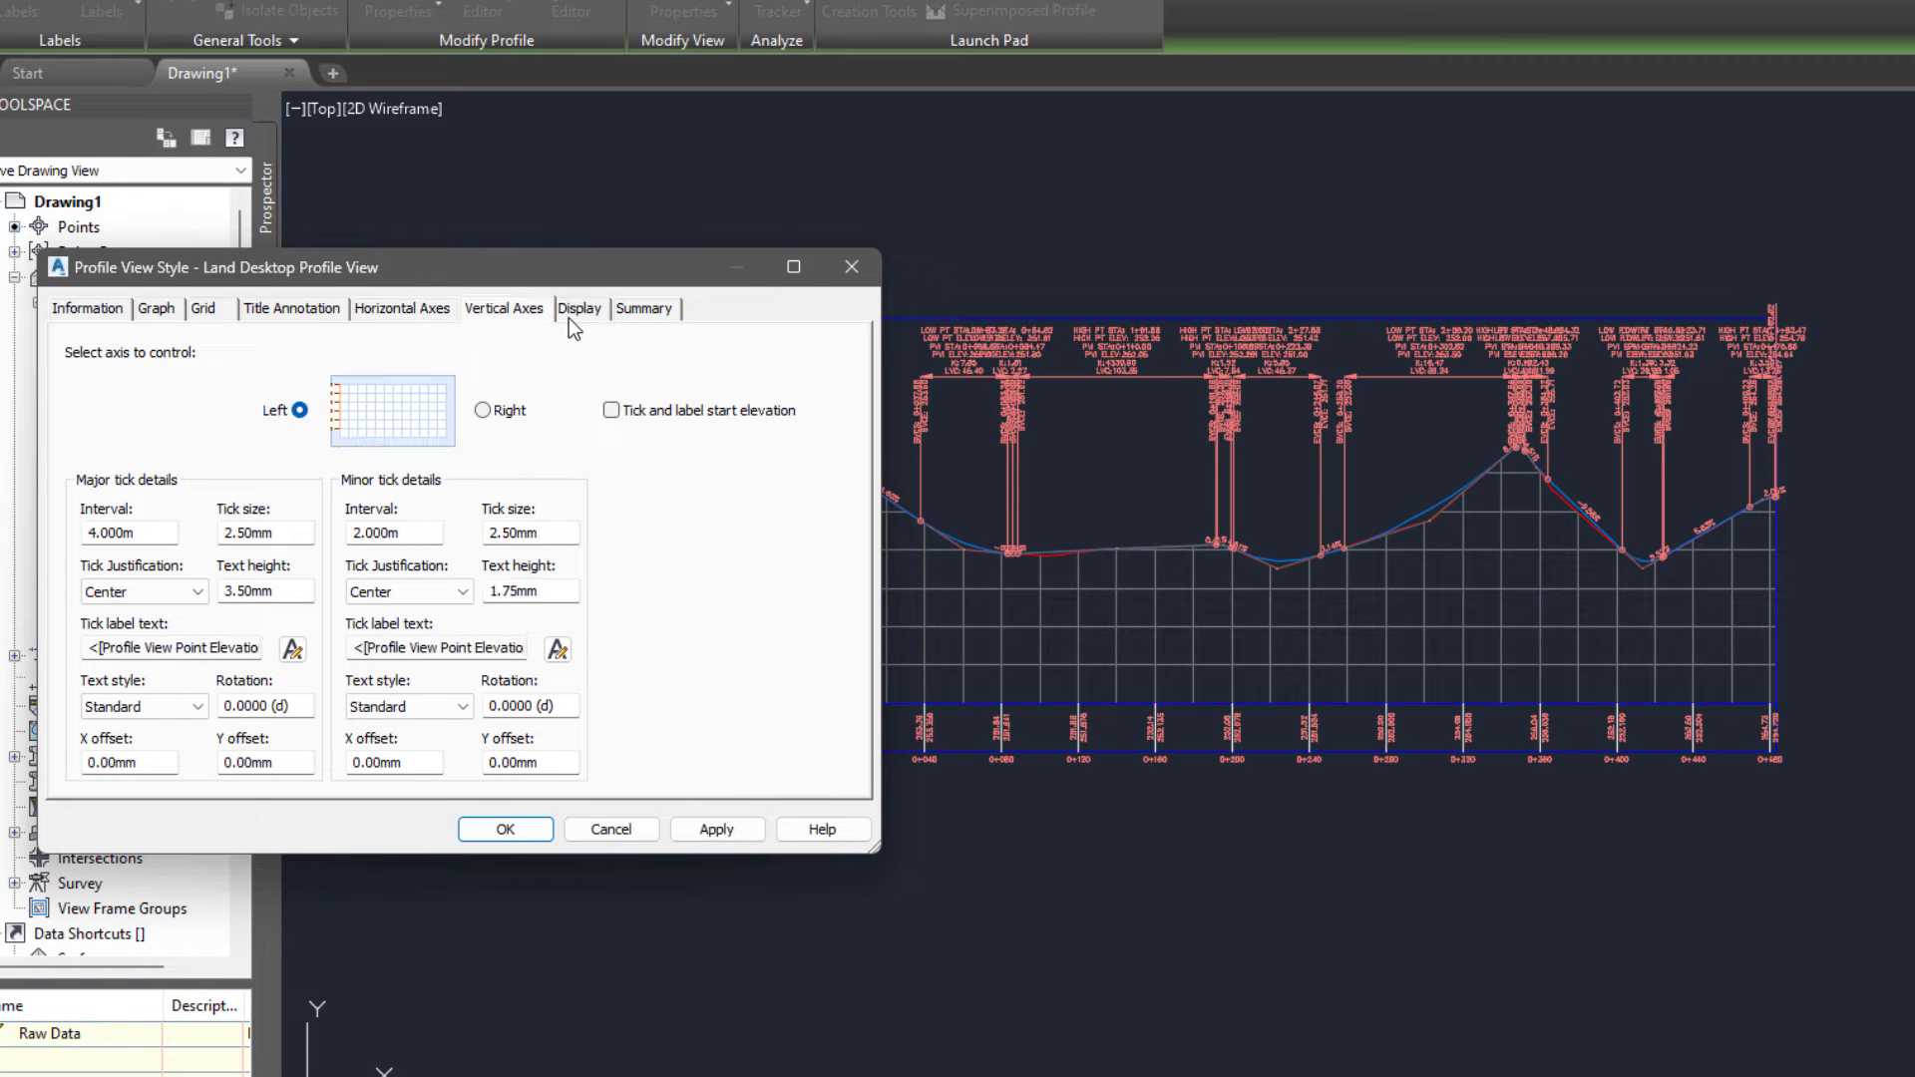
- Turn on visibility of the Right Axis Annotation Major component in the Land Desktop Profile View style and apply it
left_click(577, 311)
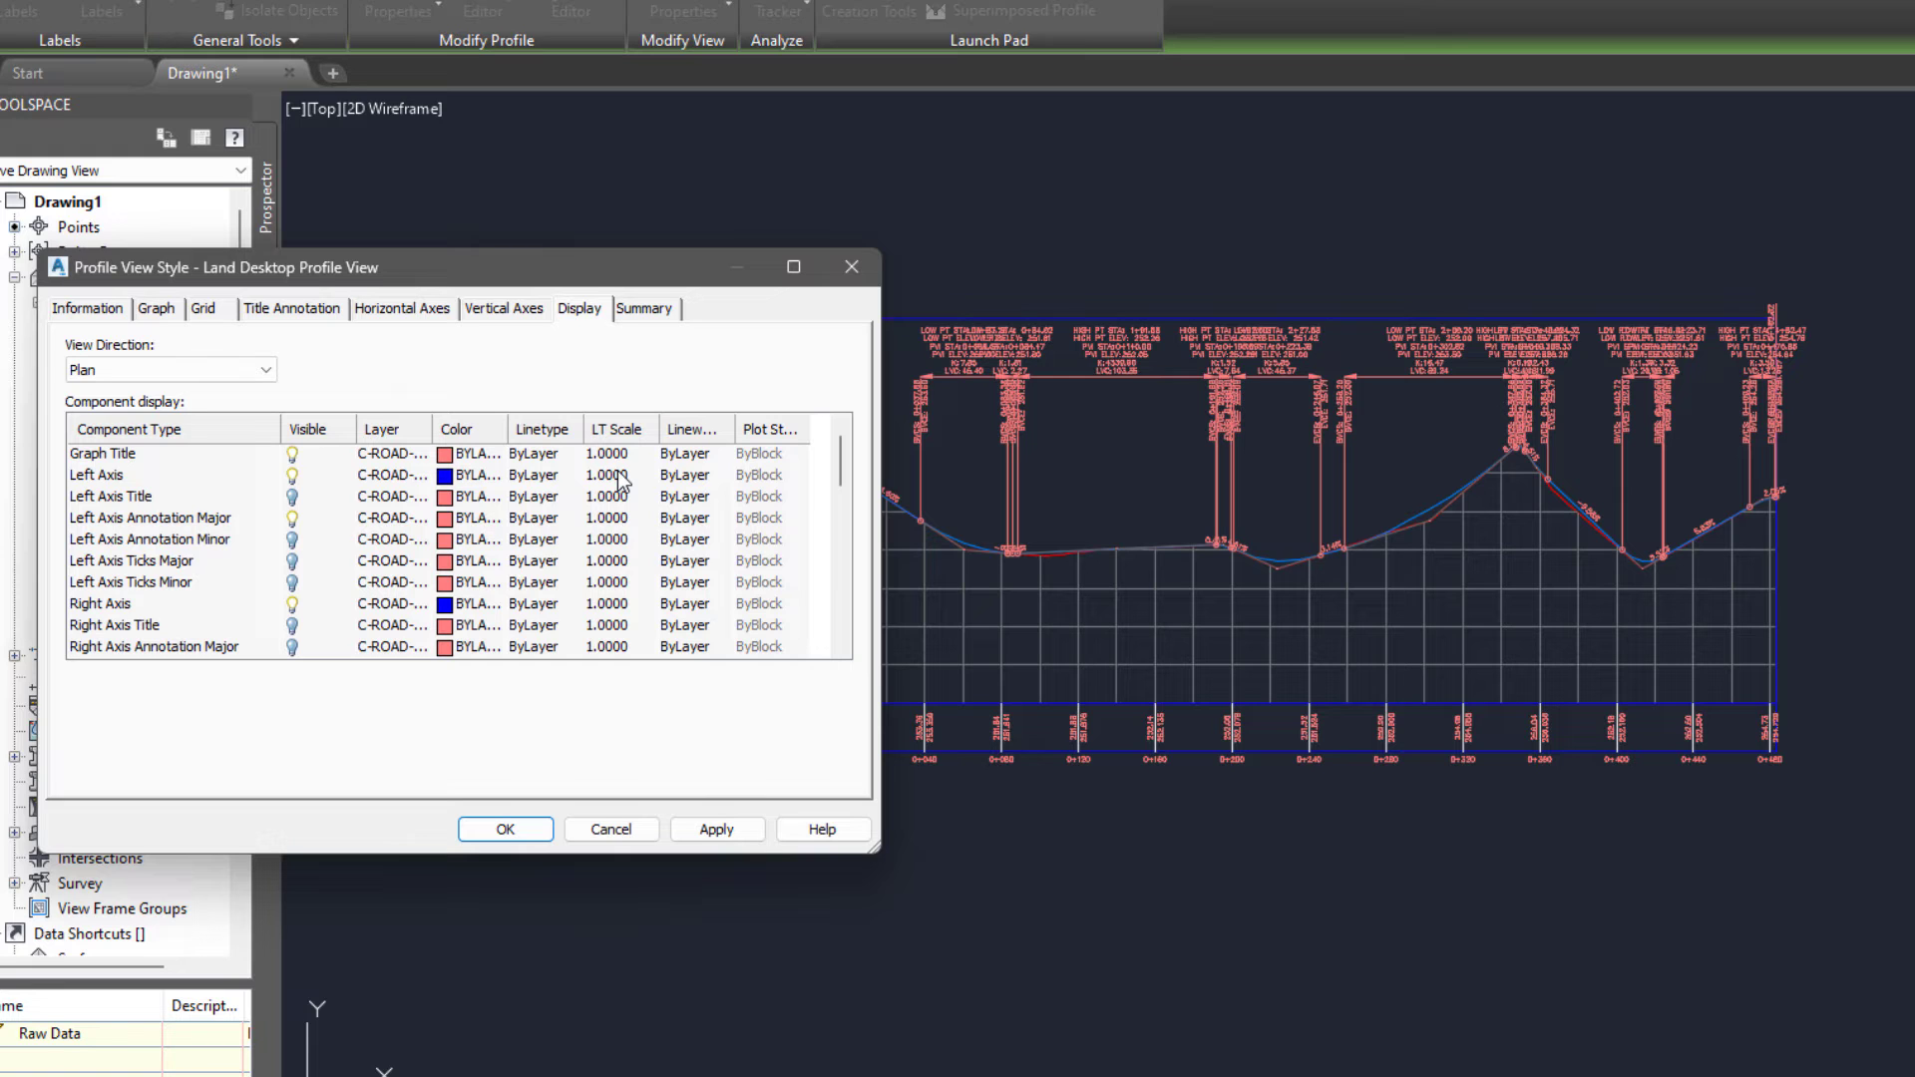
mouse_move(618, 259)
left_mouse_down()
mouse_move(84, 176)
mouse_move(421, 120)
mouse_move(469, 91)
left_mouse_up()
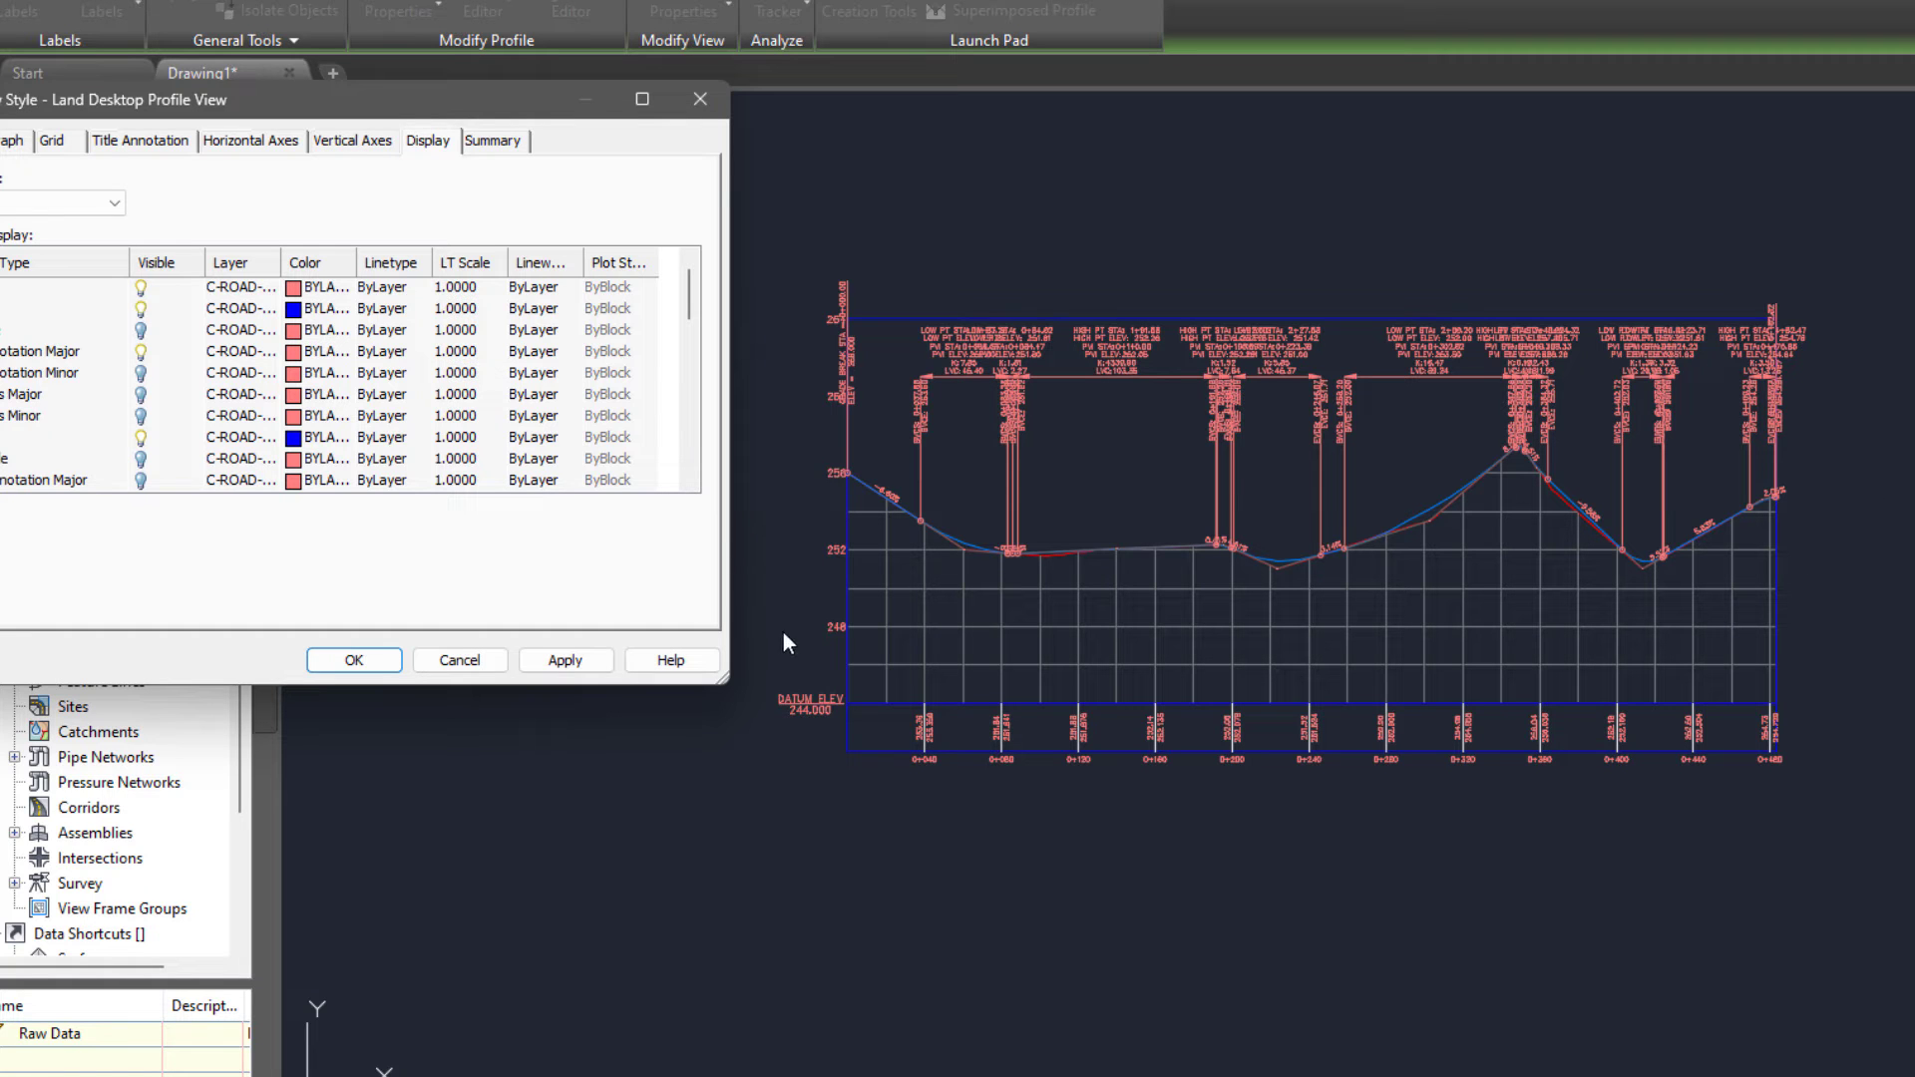
left_click_drag(231, 99, 428, 49)
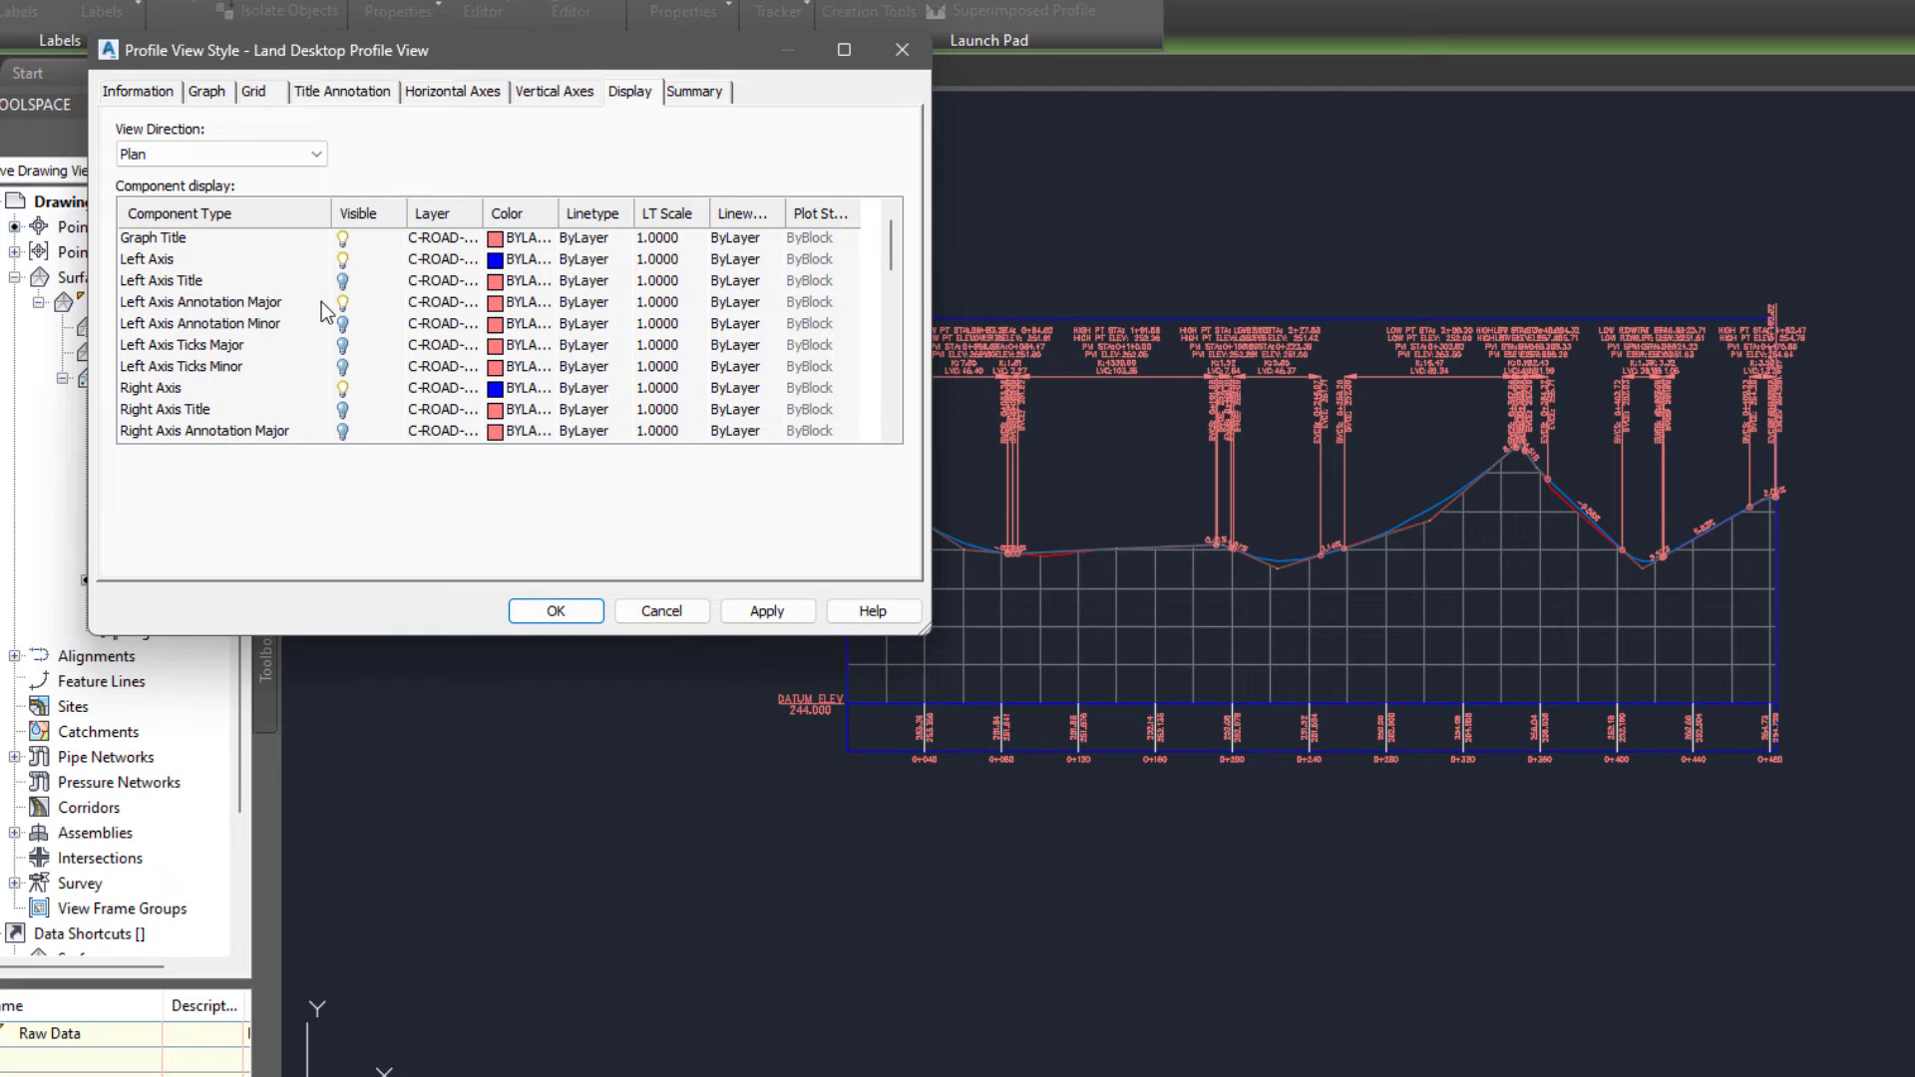
left_click(270, 304)
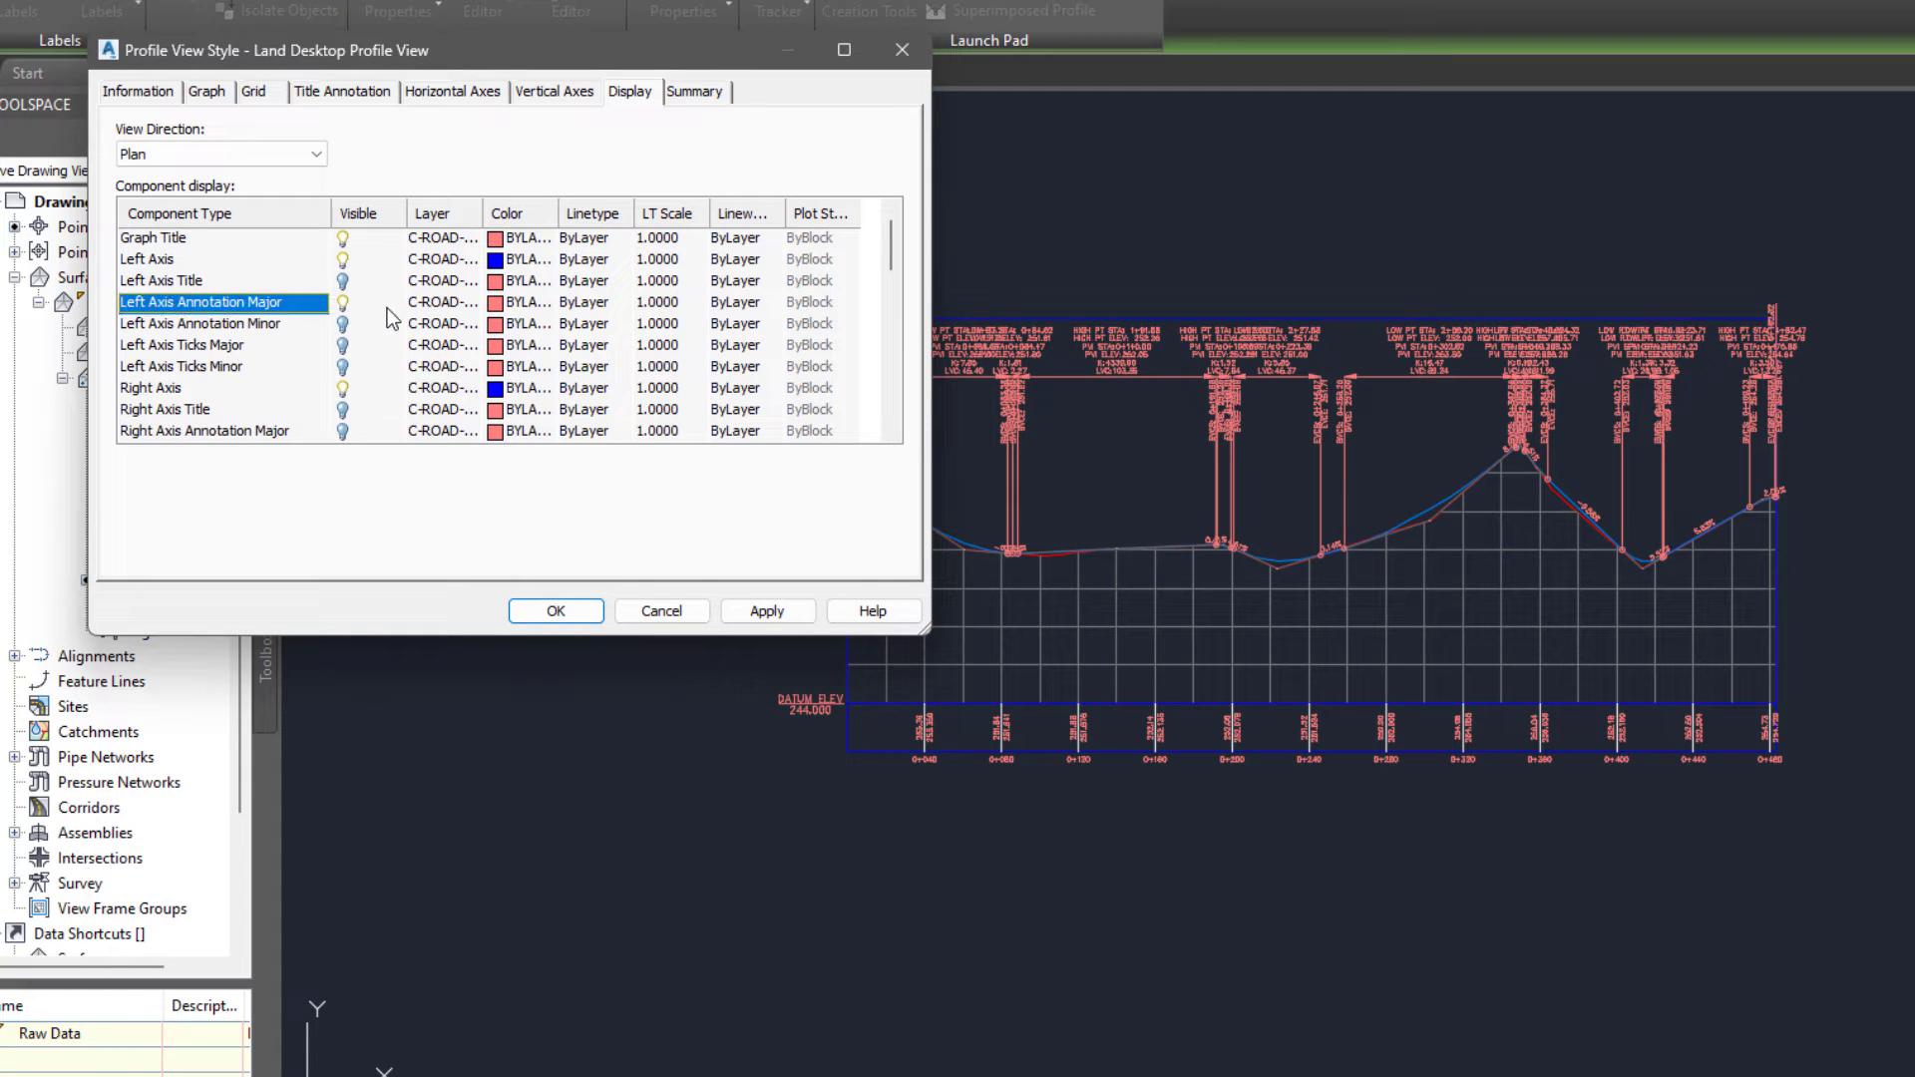
left_click(224, 325)
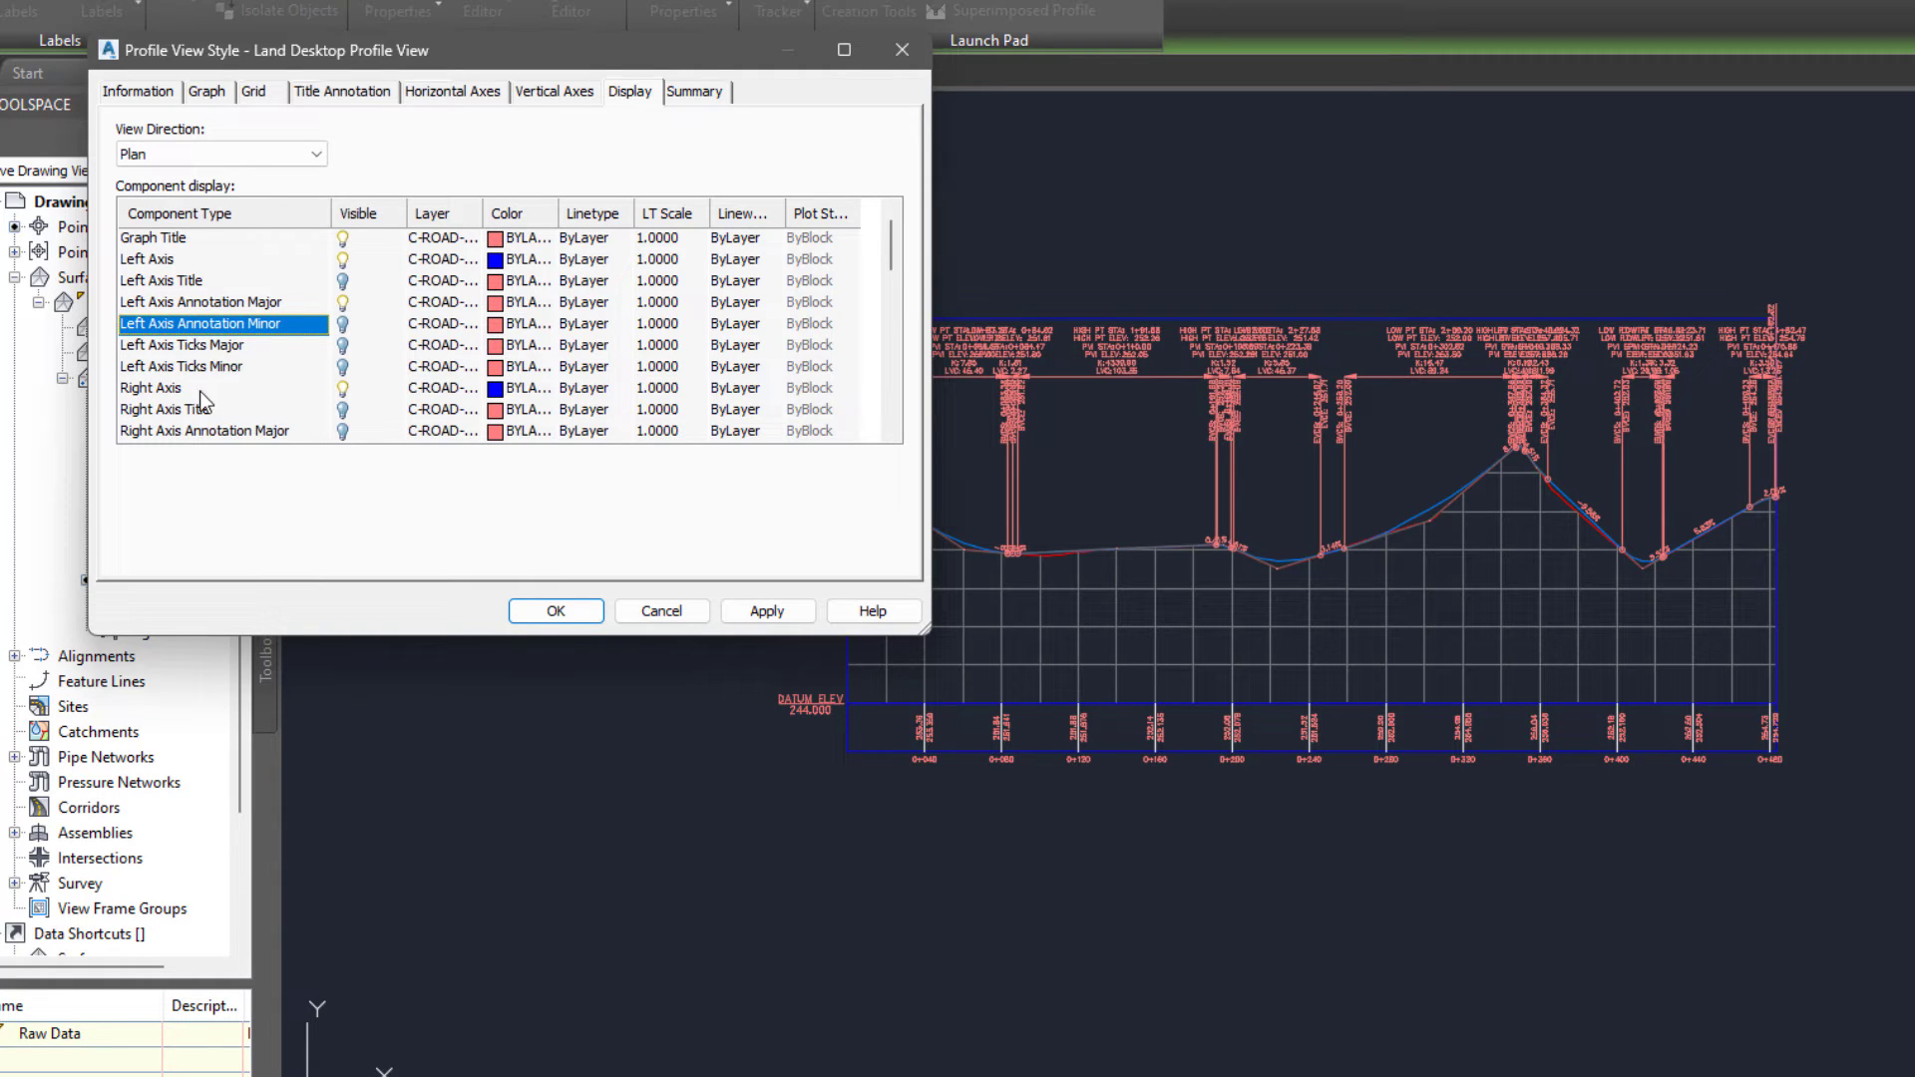
left_click(190, 431)
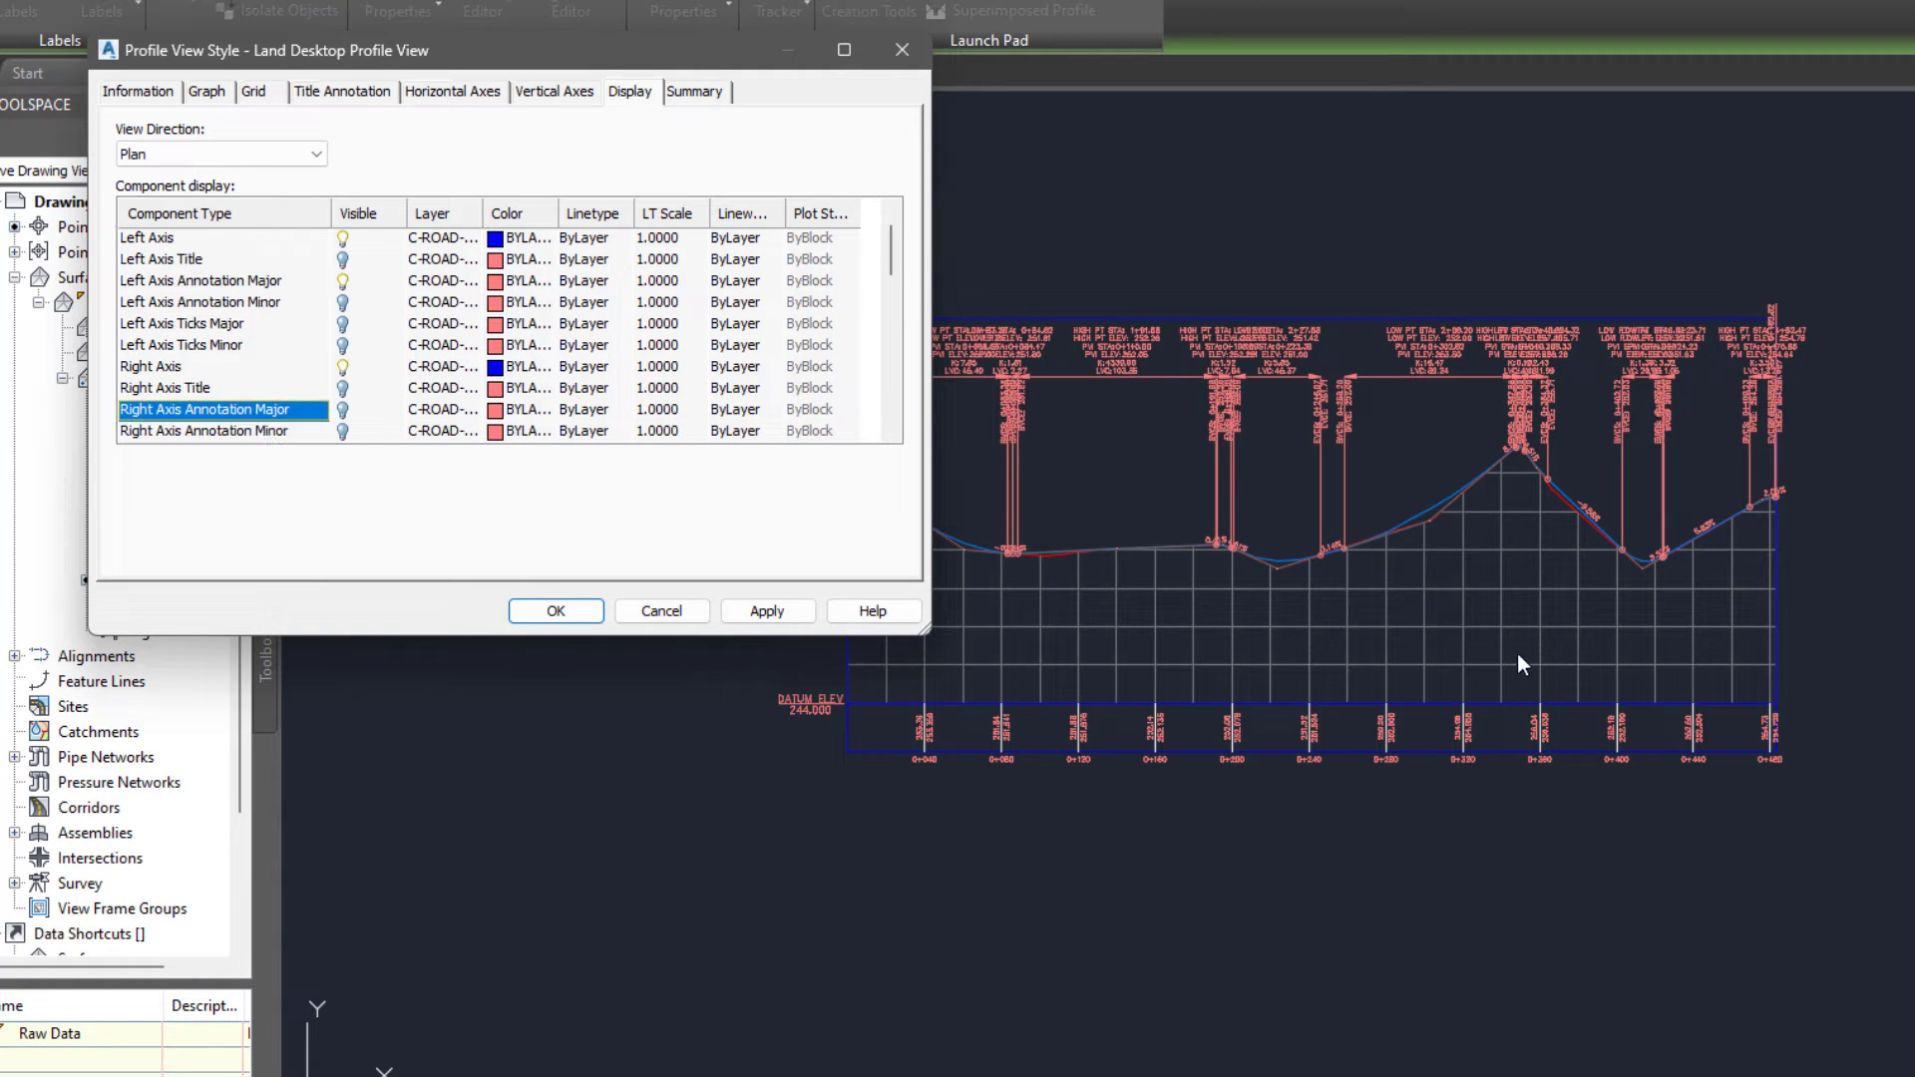
left_click(753, 603)
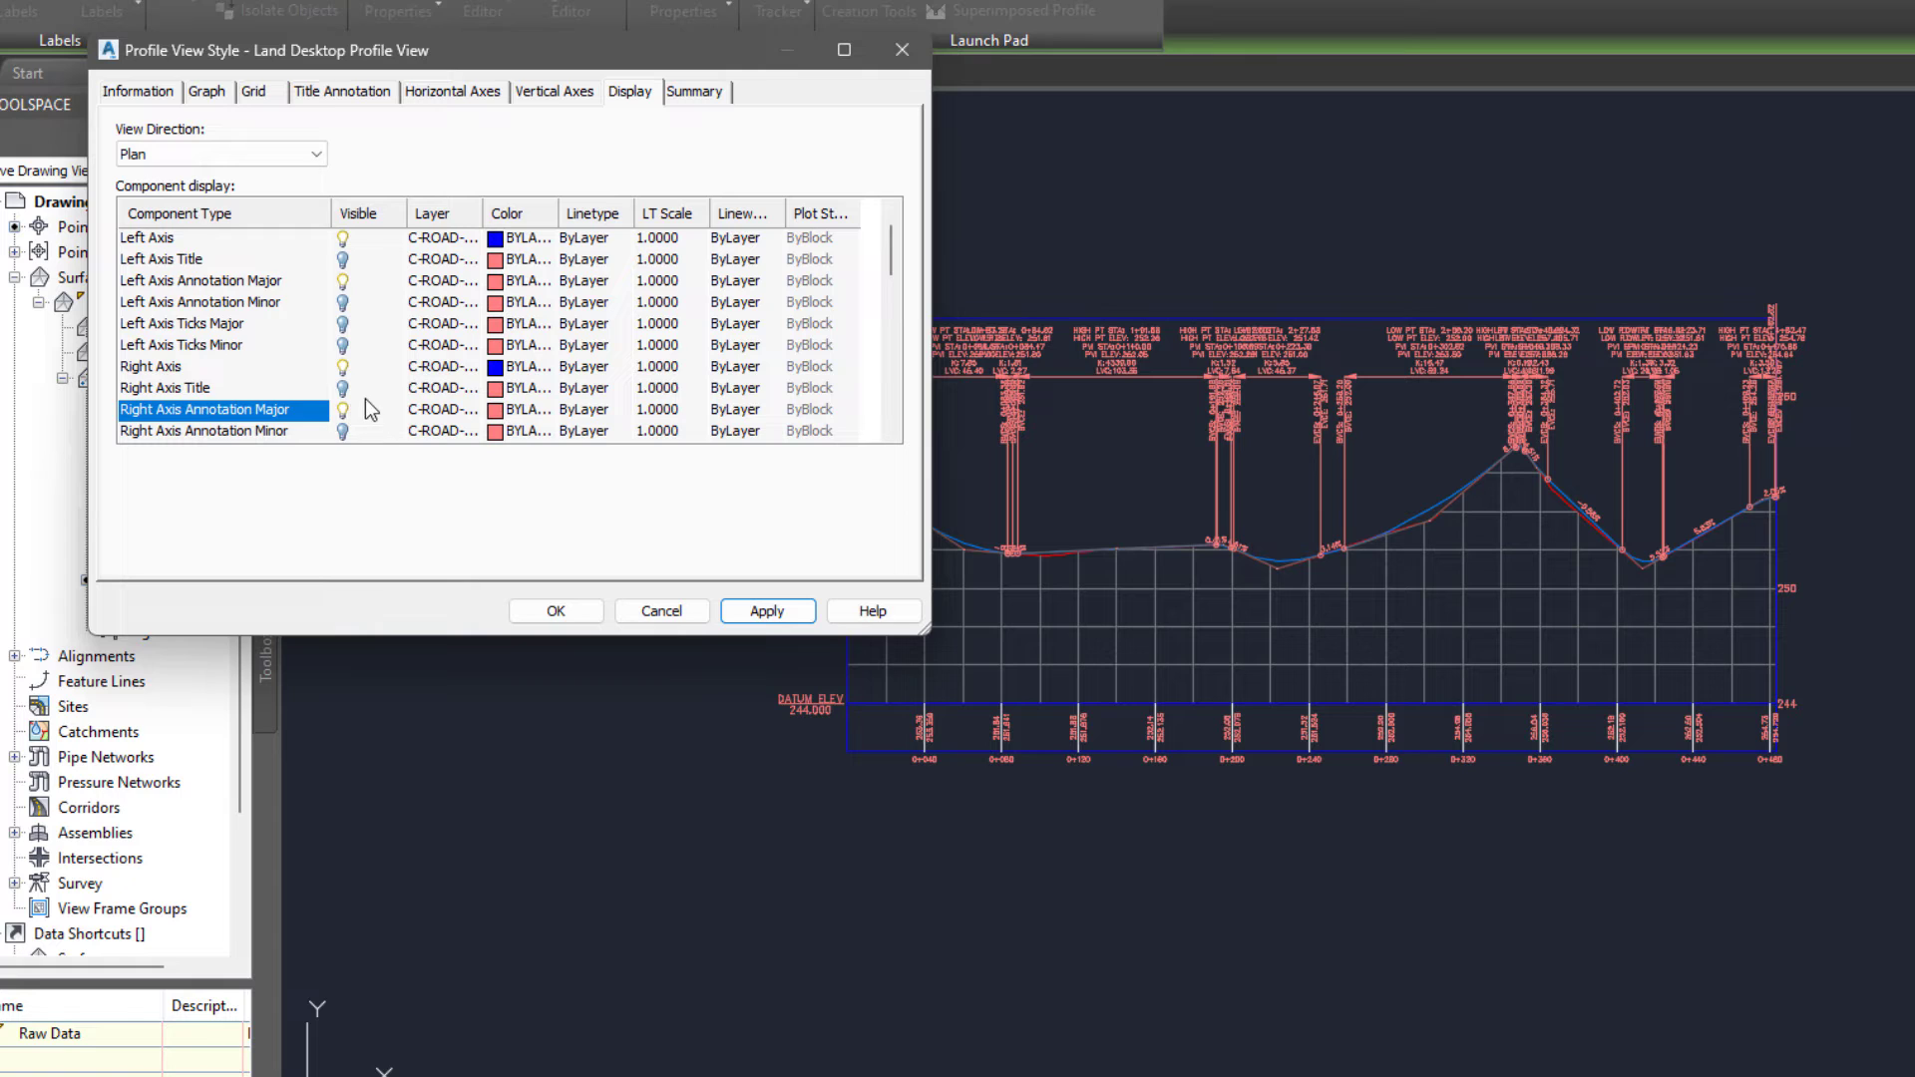
- Review the style's remaining display components and its axis, title, graph and grid settings, and accept the style
scroll(367, 409, "down", 9)
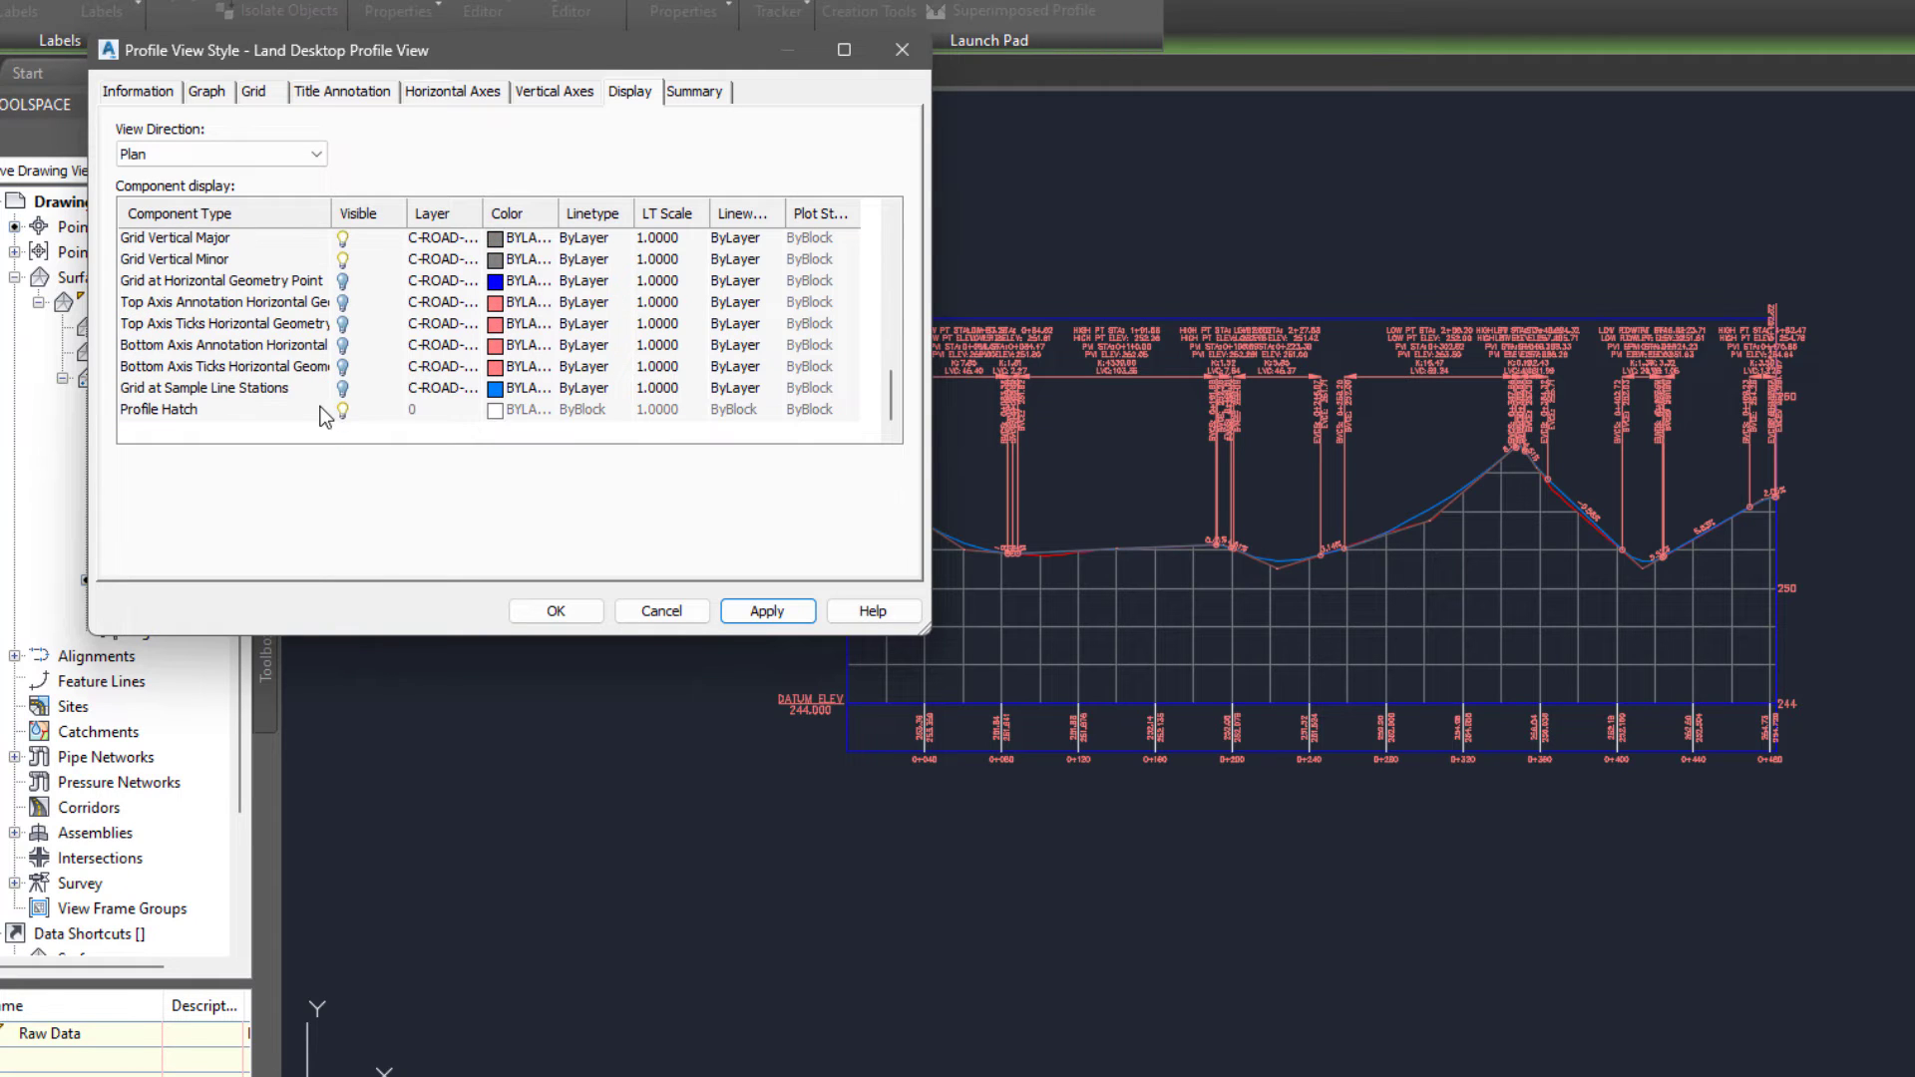
scroll(324, 417, "up", 8)
scroll(324, 412, "down", 5)
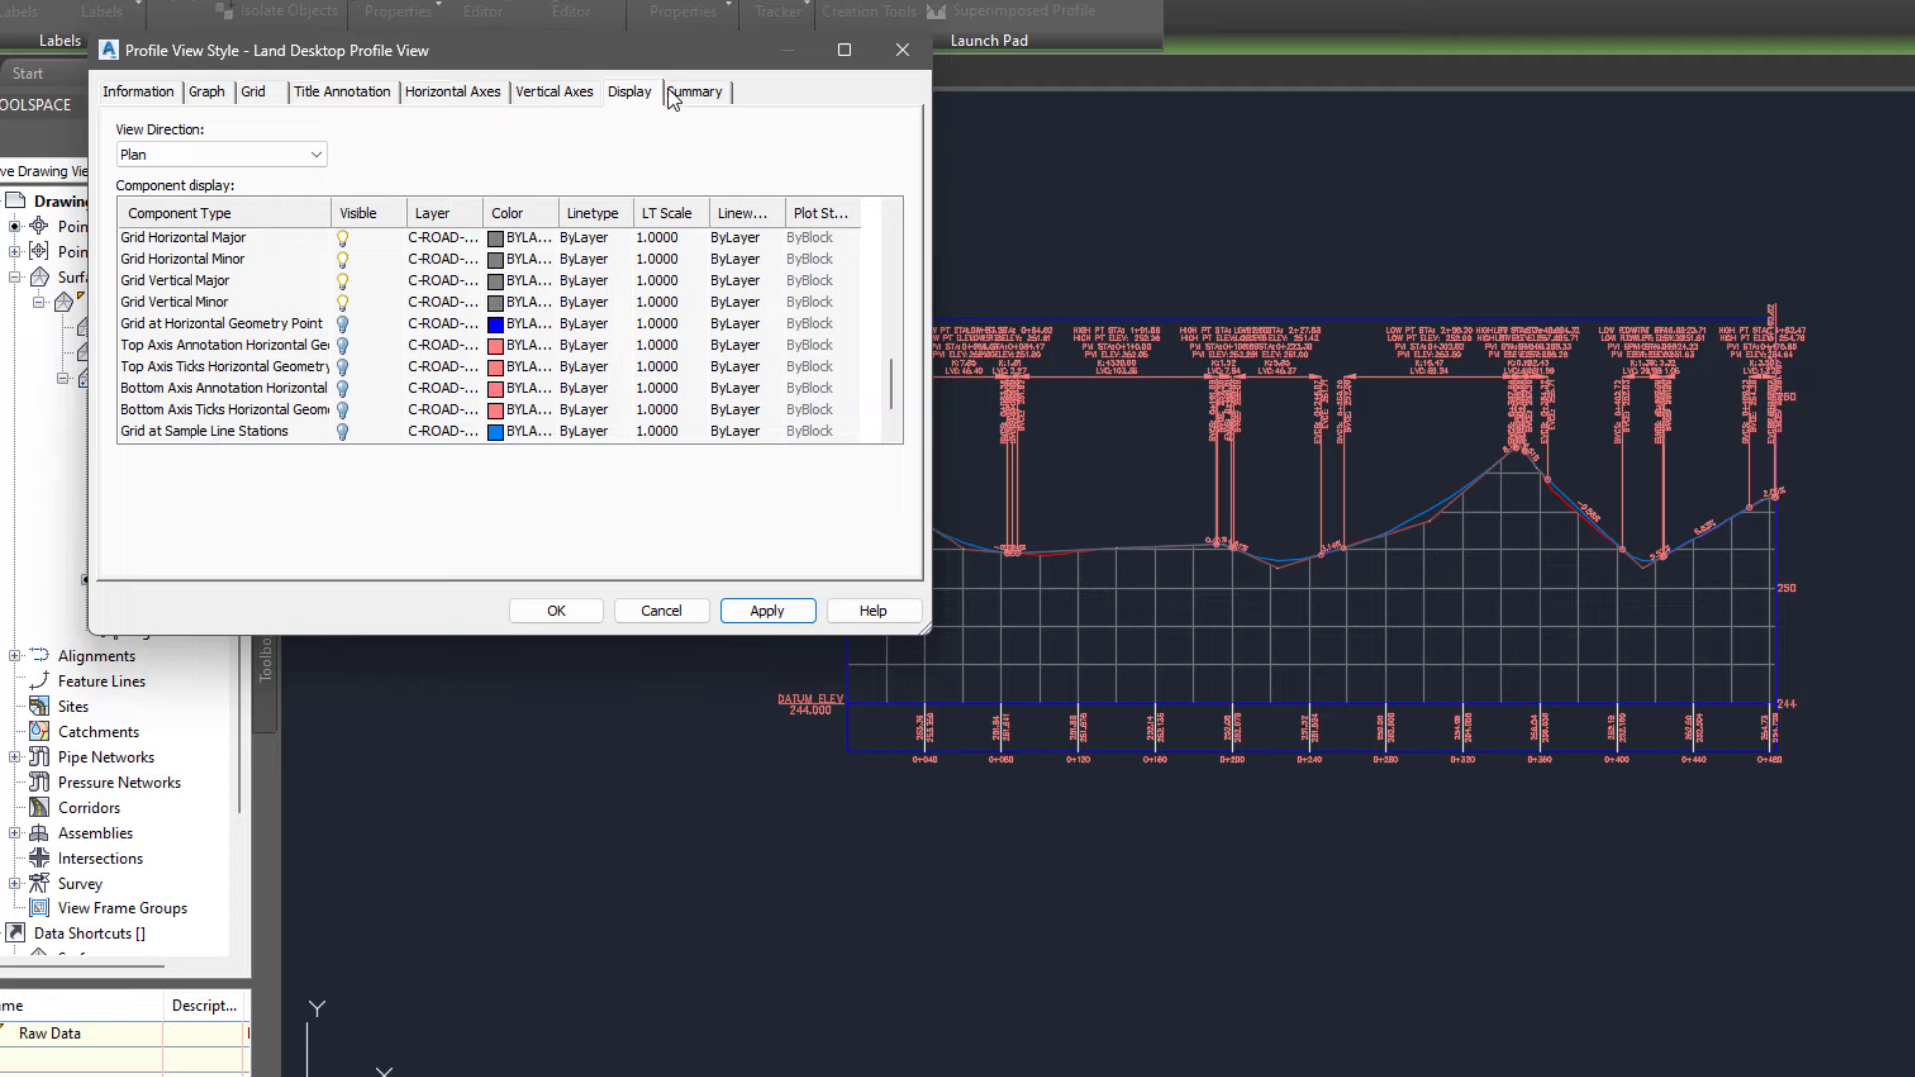
left_click(543, 92)
left_click(459, 92)
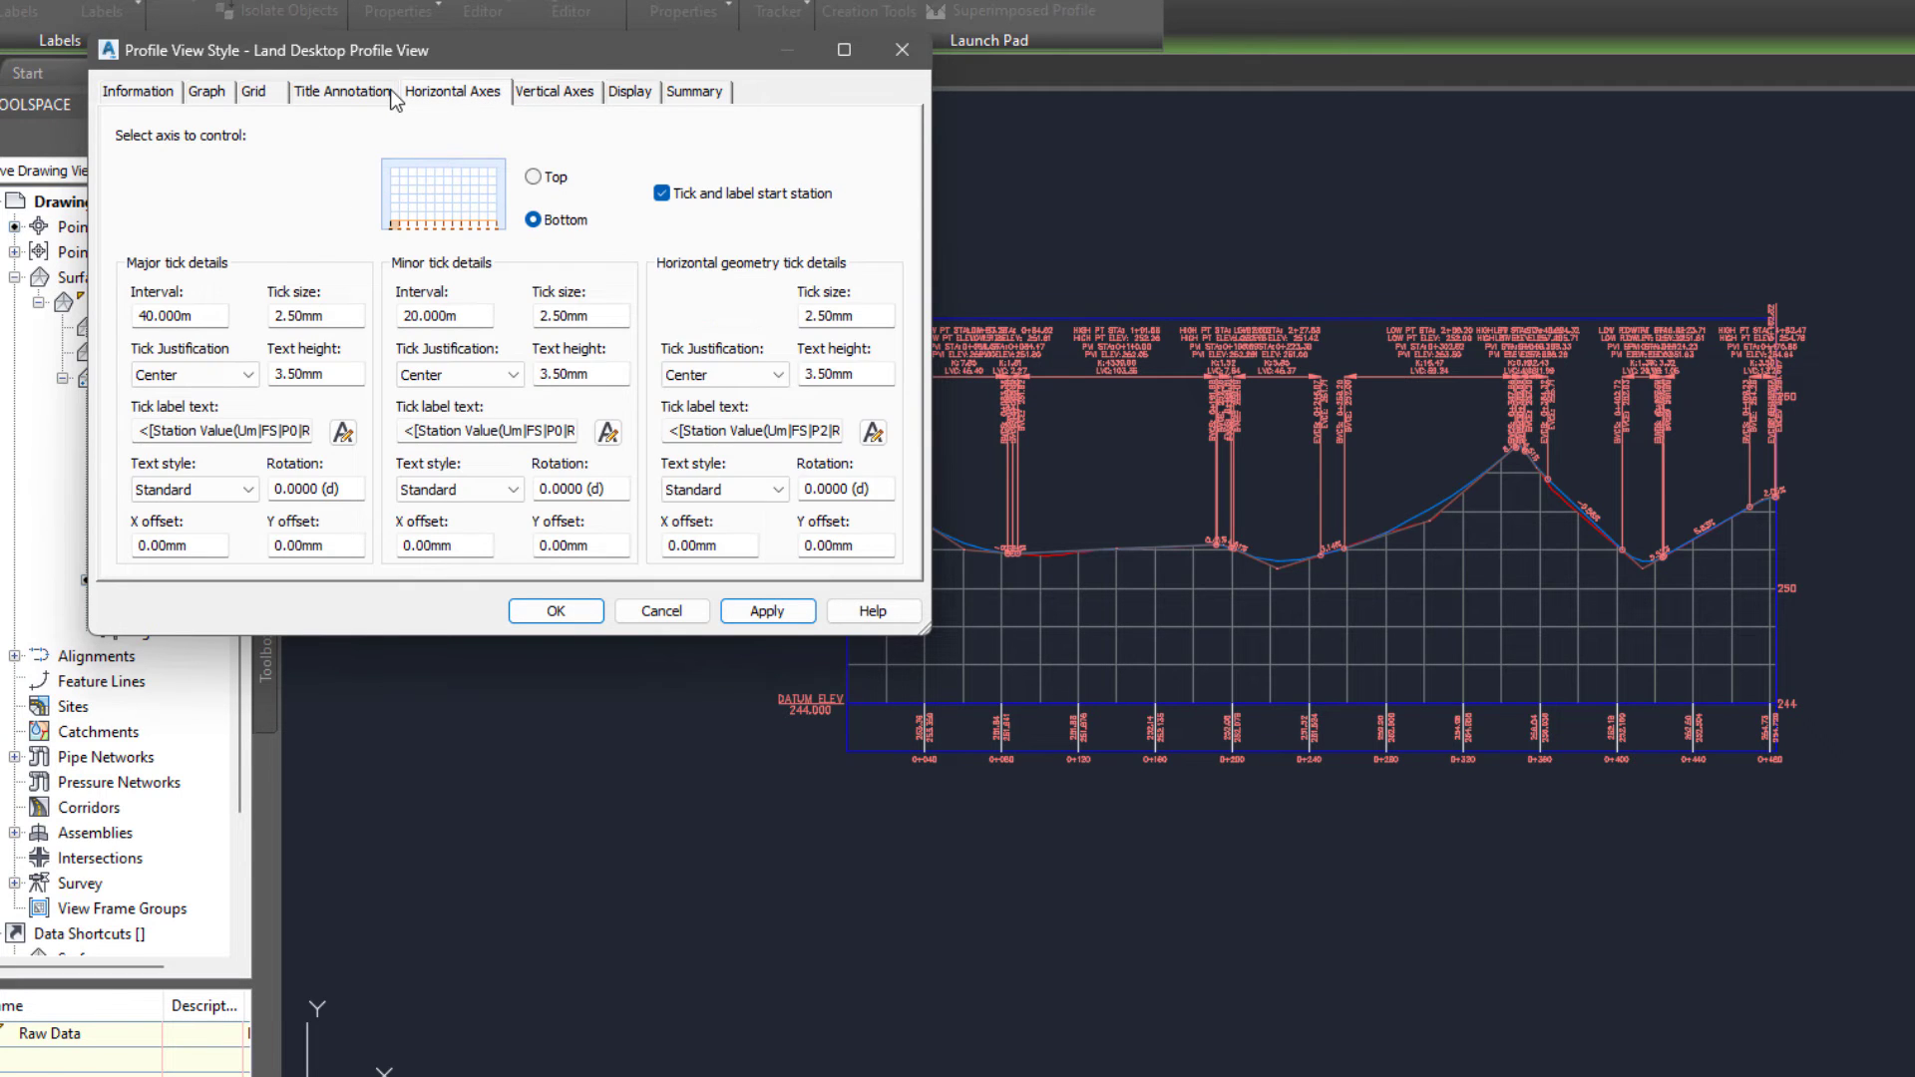
left_click(342, 90)
left_click(206, 91)
left_click(254, 90)
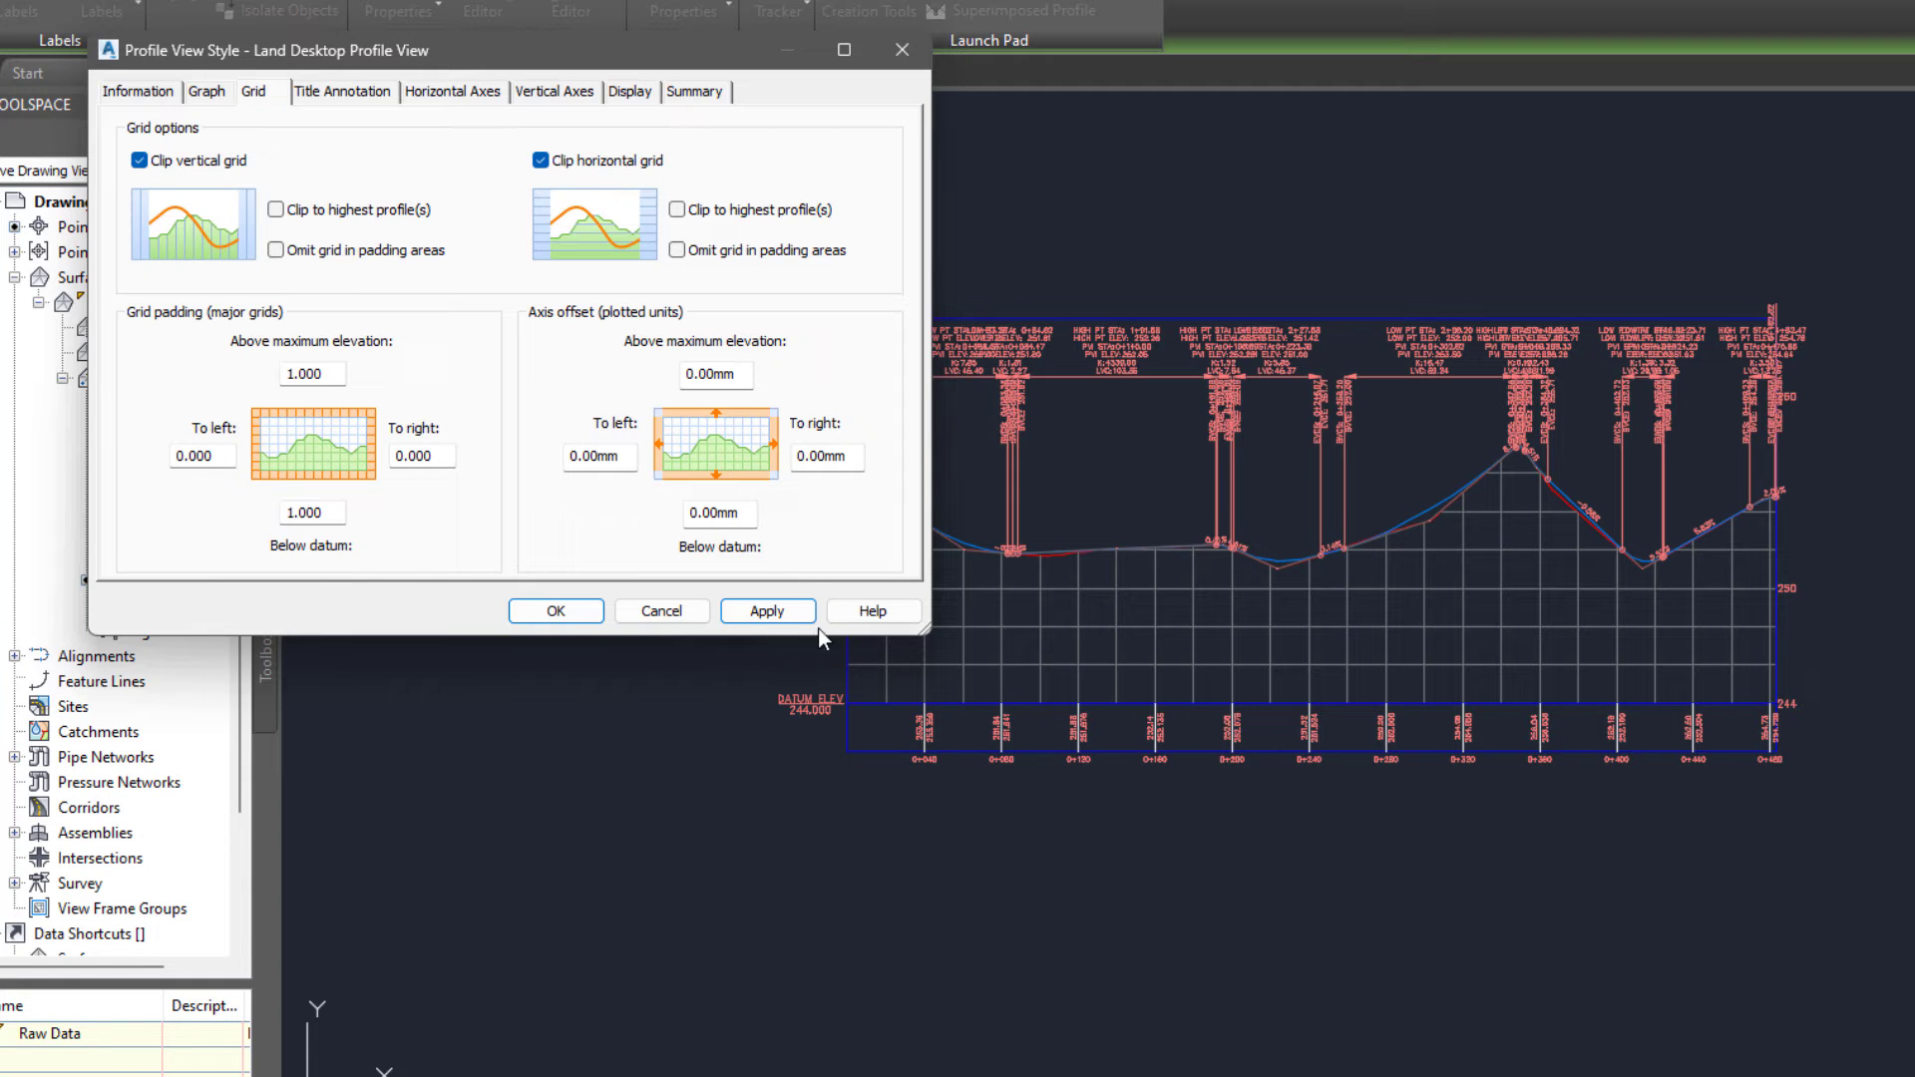
left_click(556, 612)
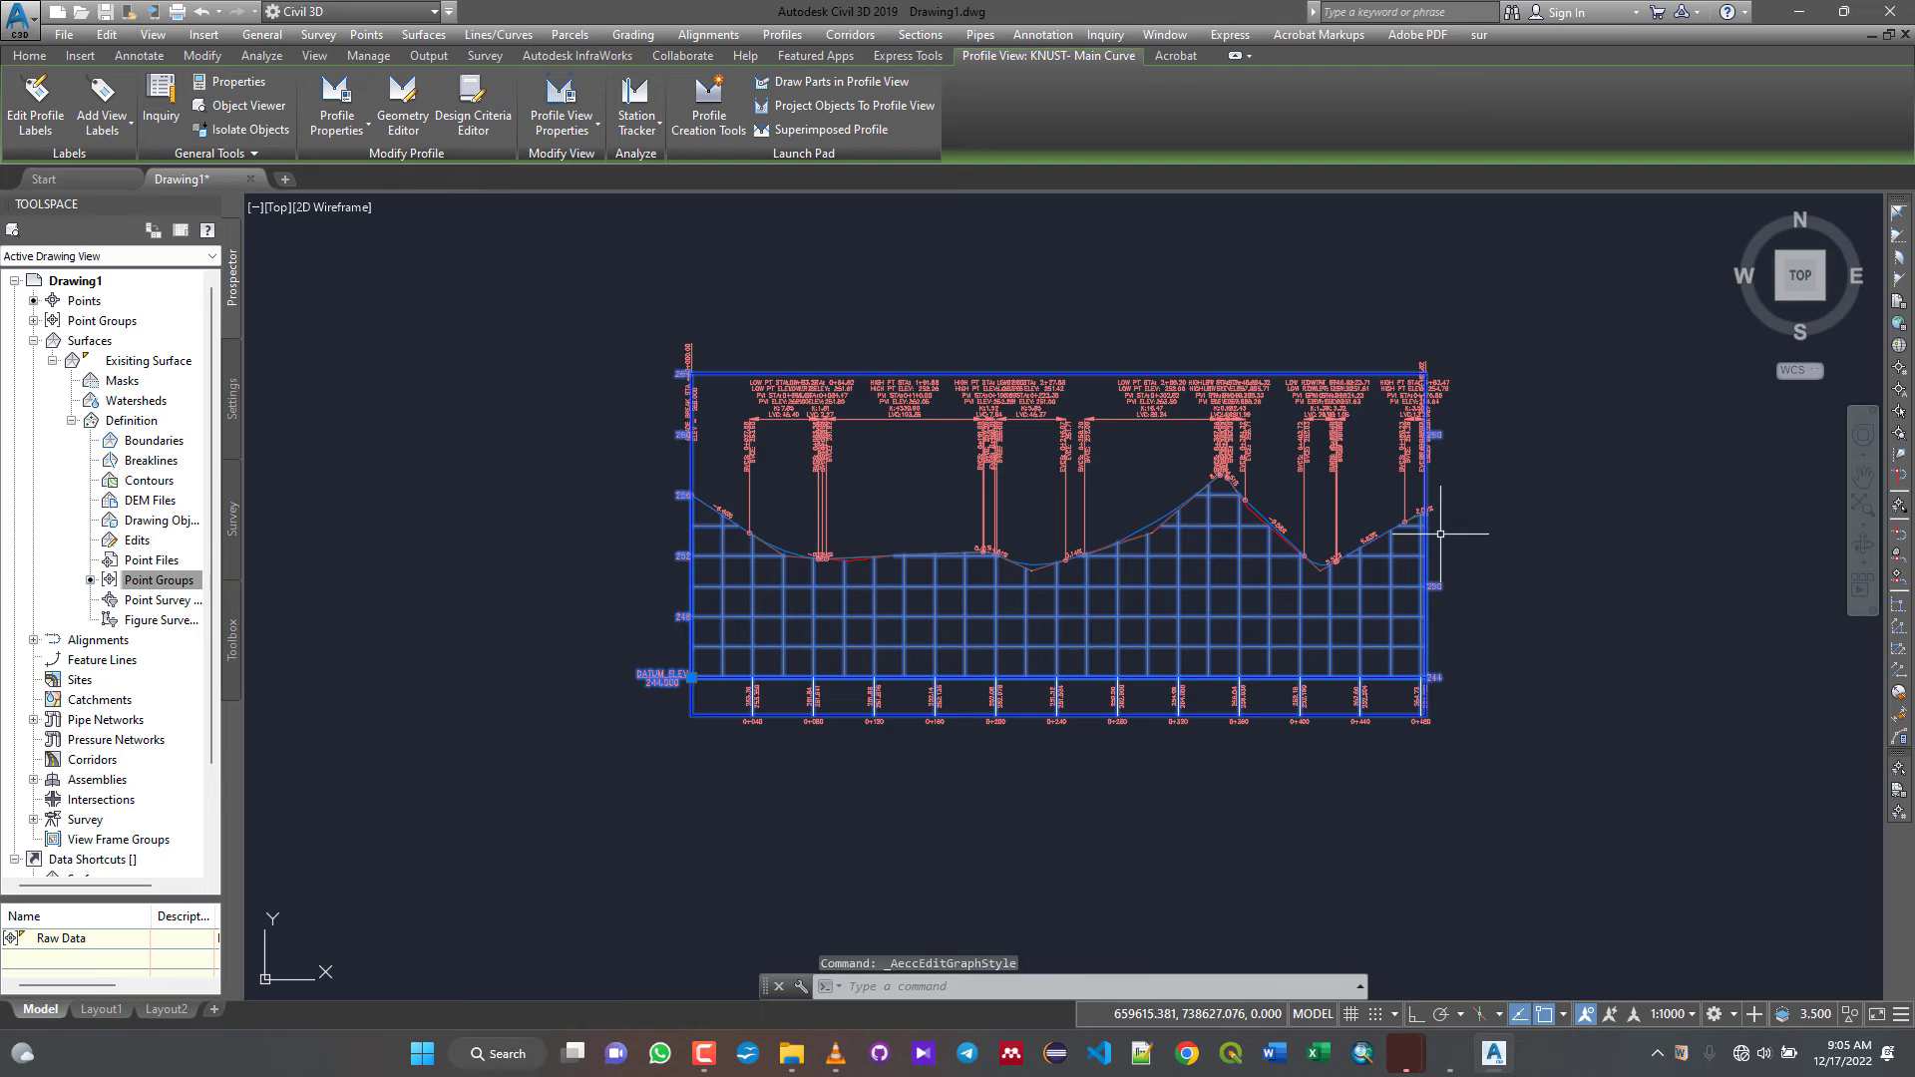
- Examine the right axis elevation labels and the clipped grid along the profile view, and clear the selection
scroll(1496, 518, "up", 3)
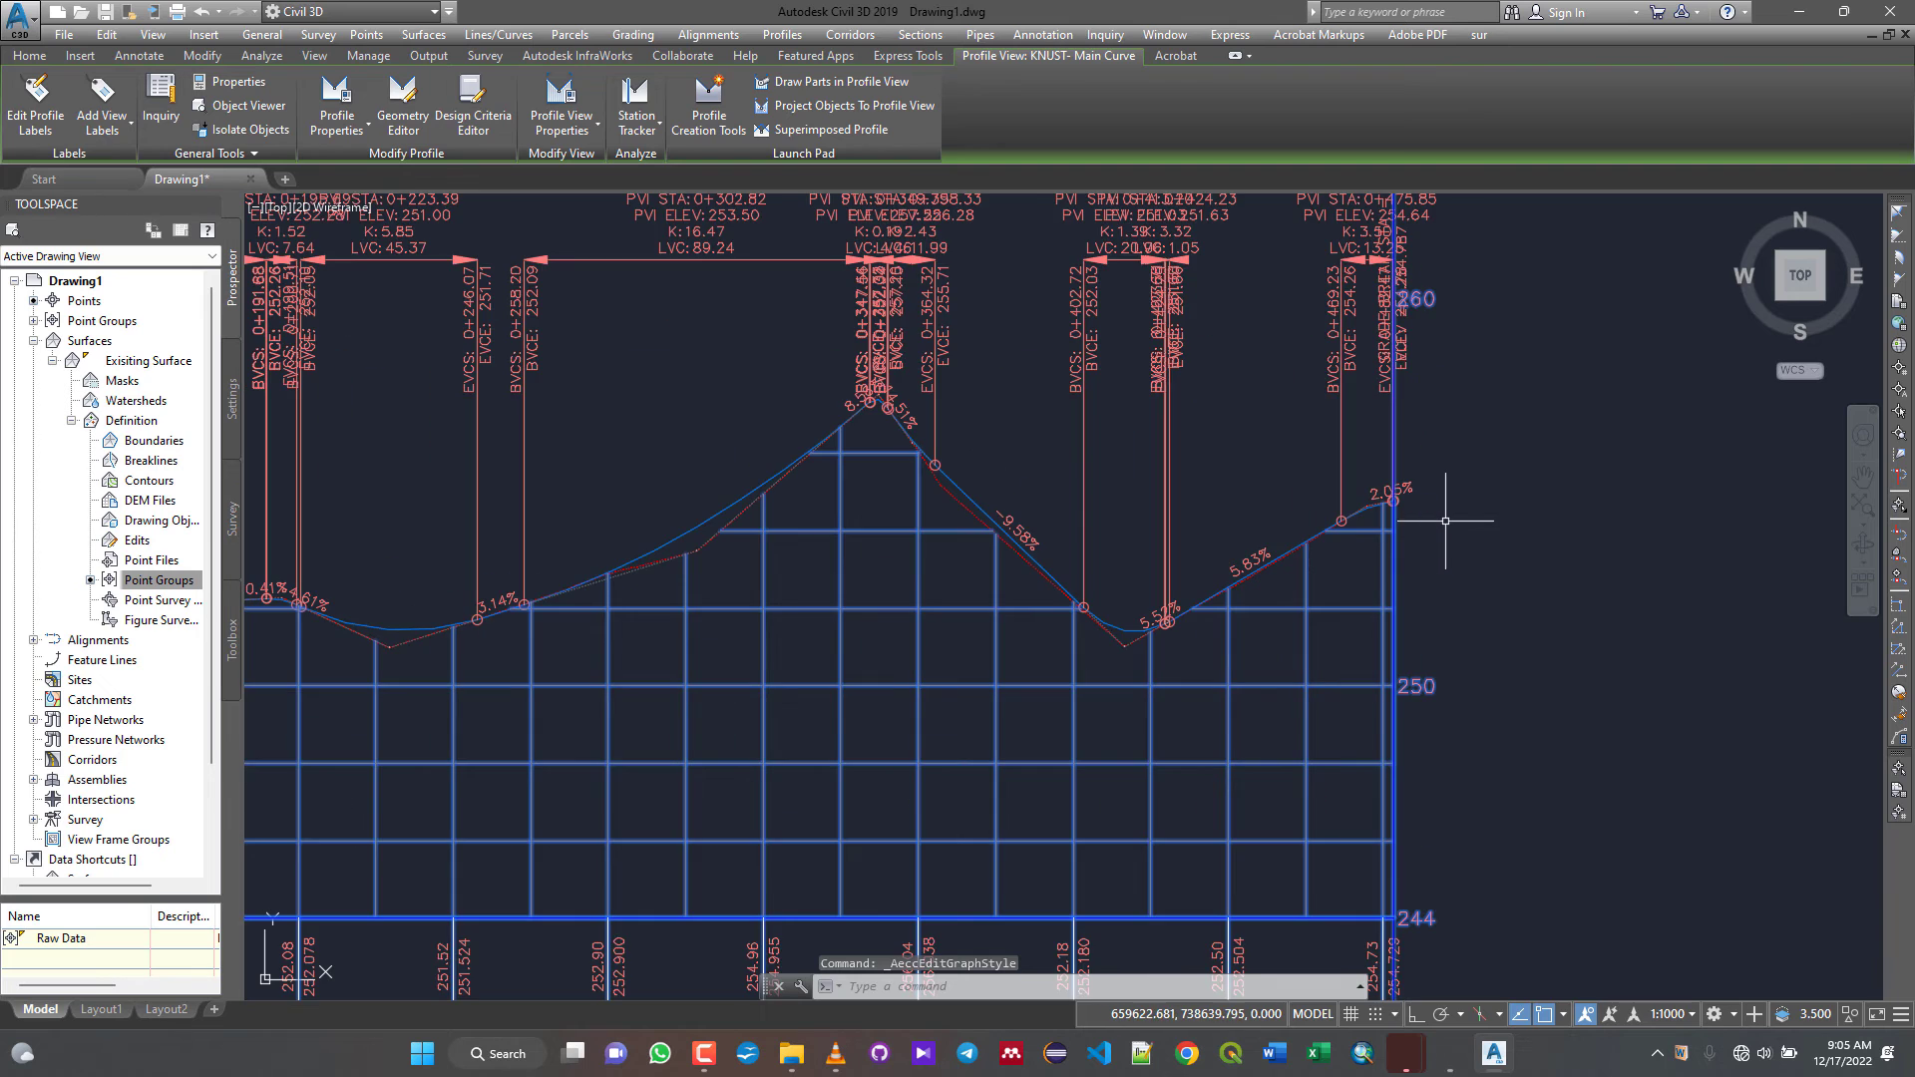
scroll(1496, 518, "down", 3)
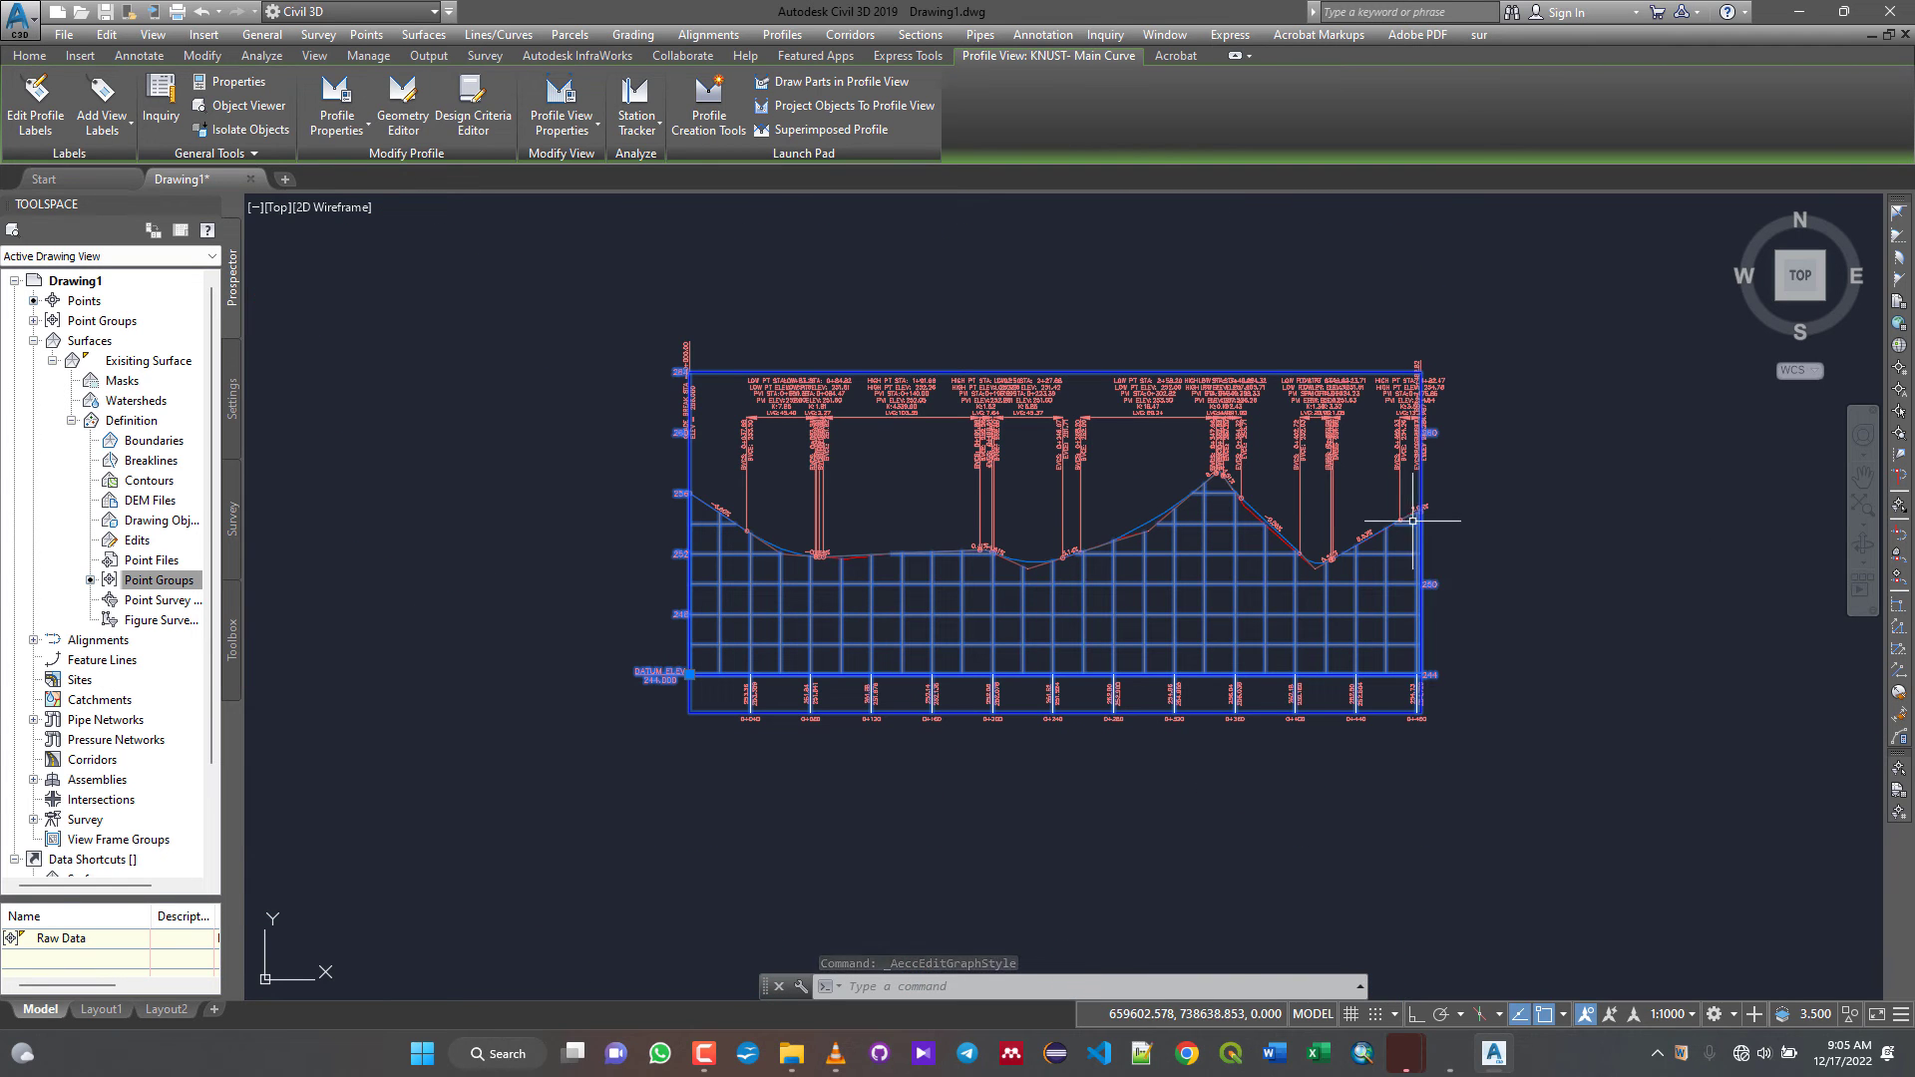
key("Escape")
scroll(1117, 543, "up", 5)
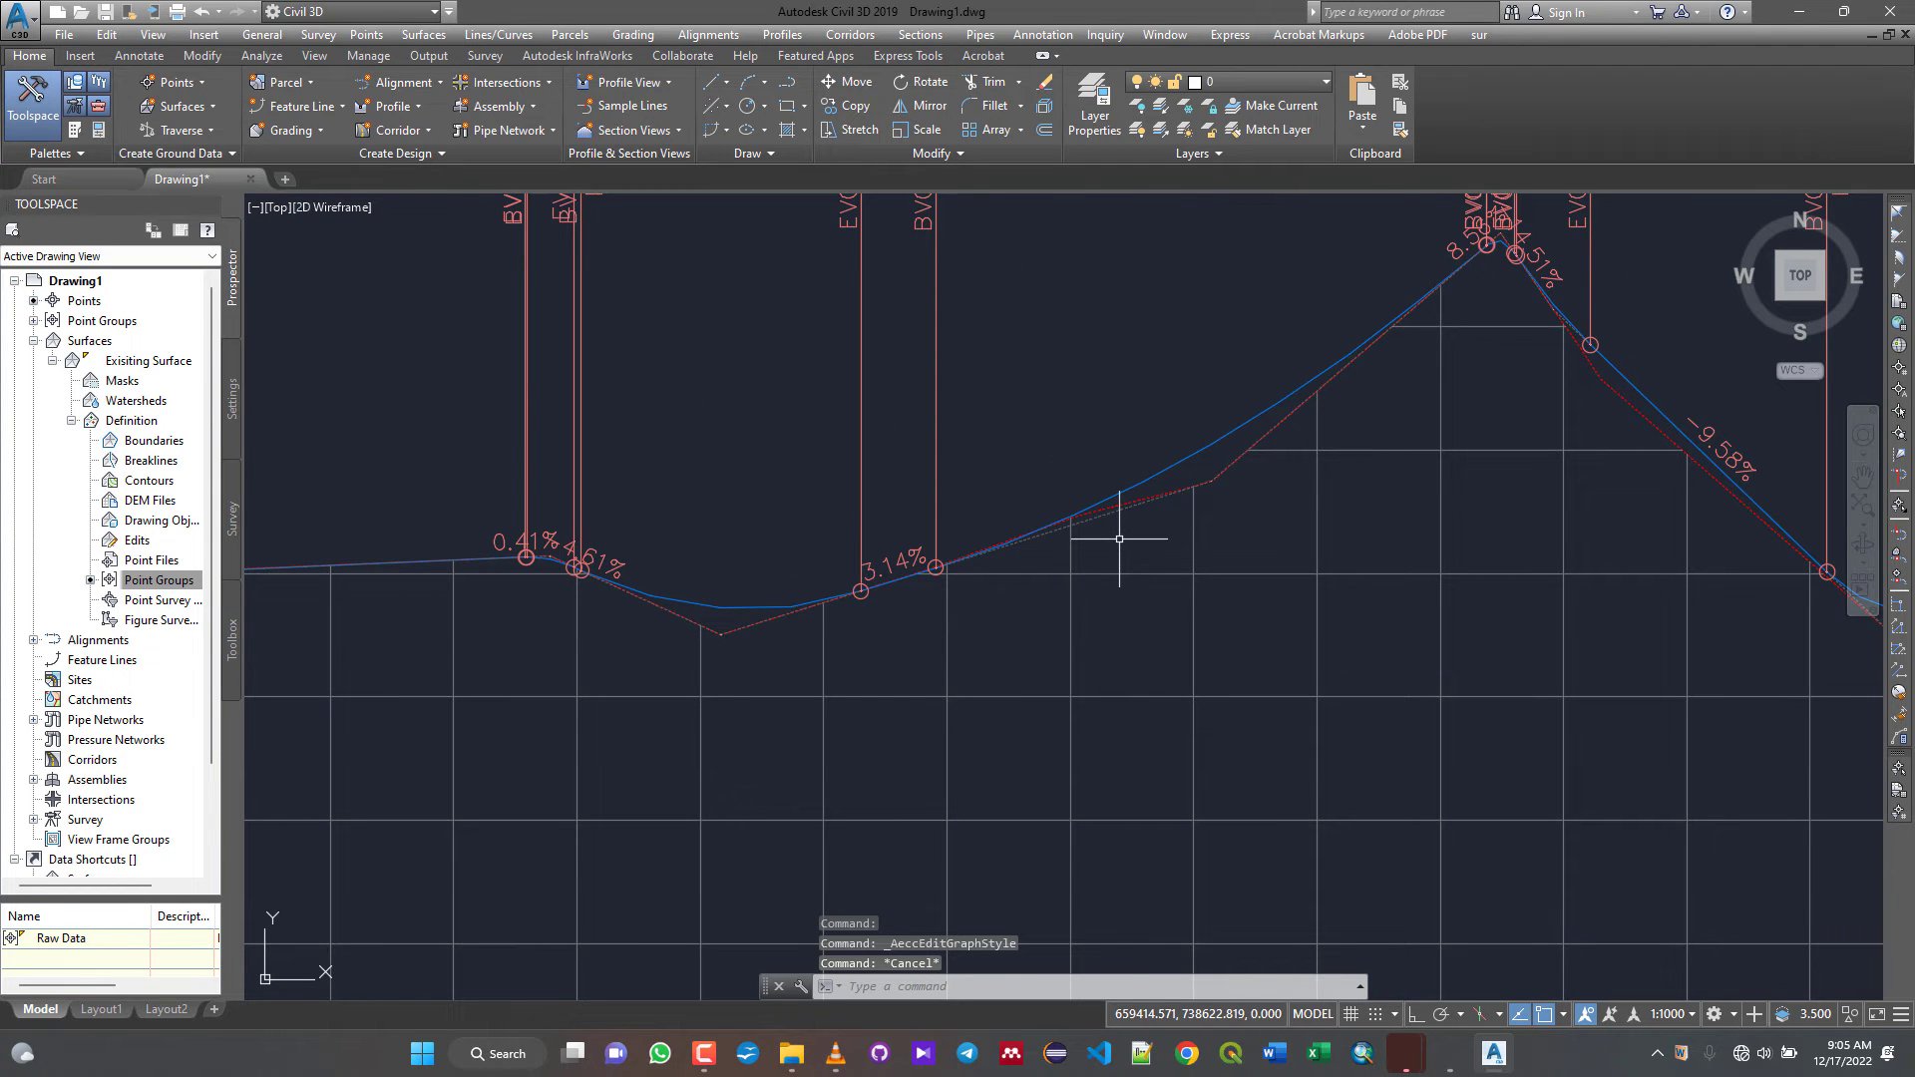
mouse_move(1119, 539)
scroll(1119, 539, "down", 10)
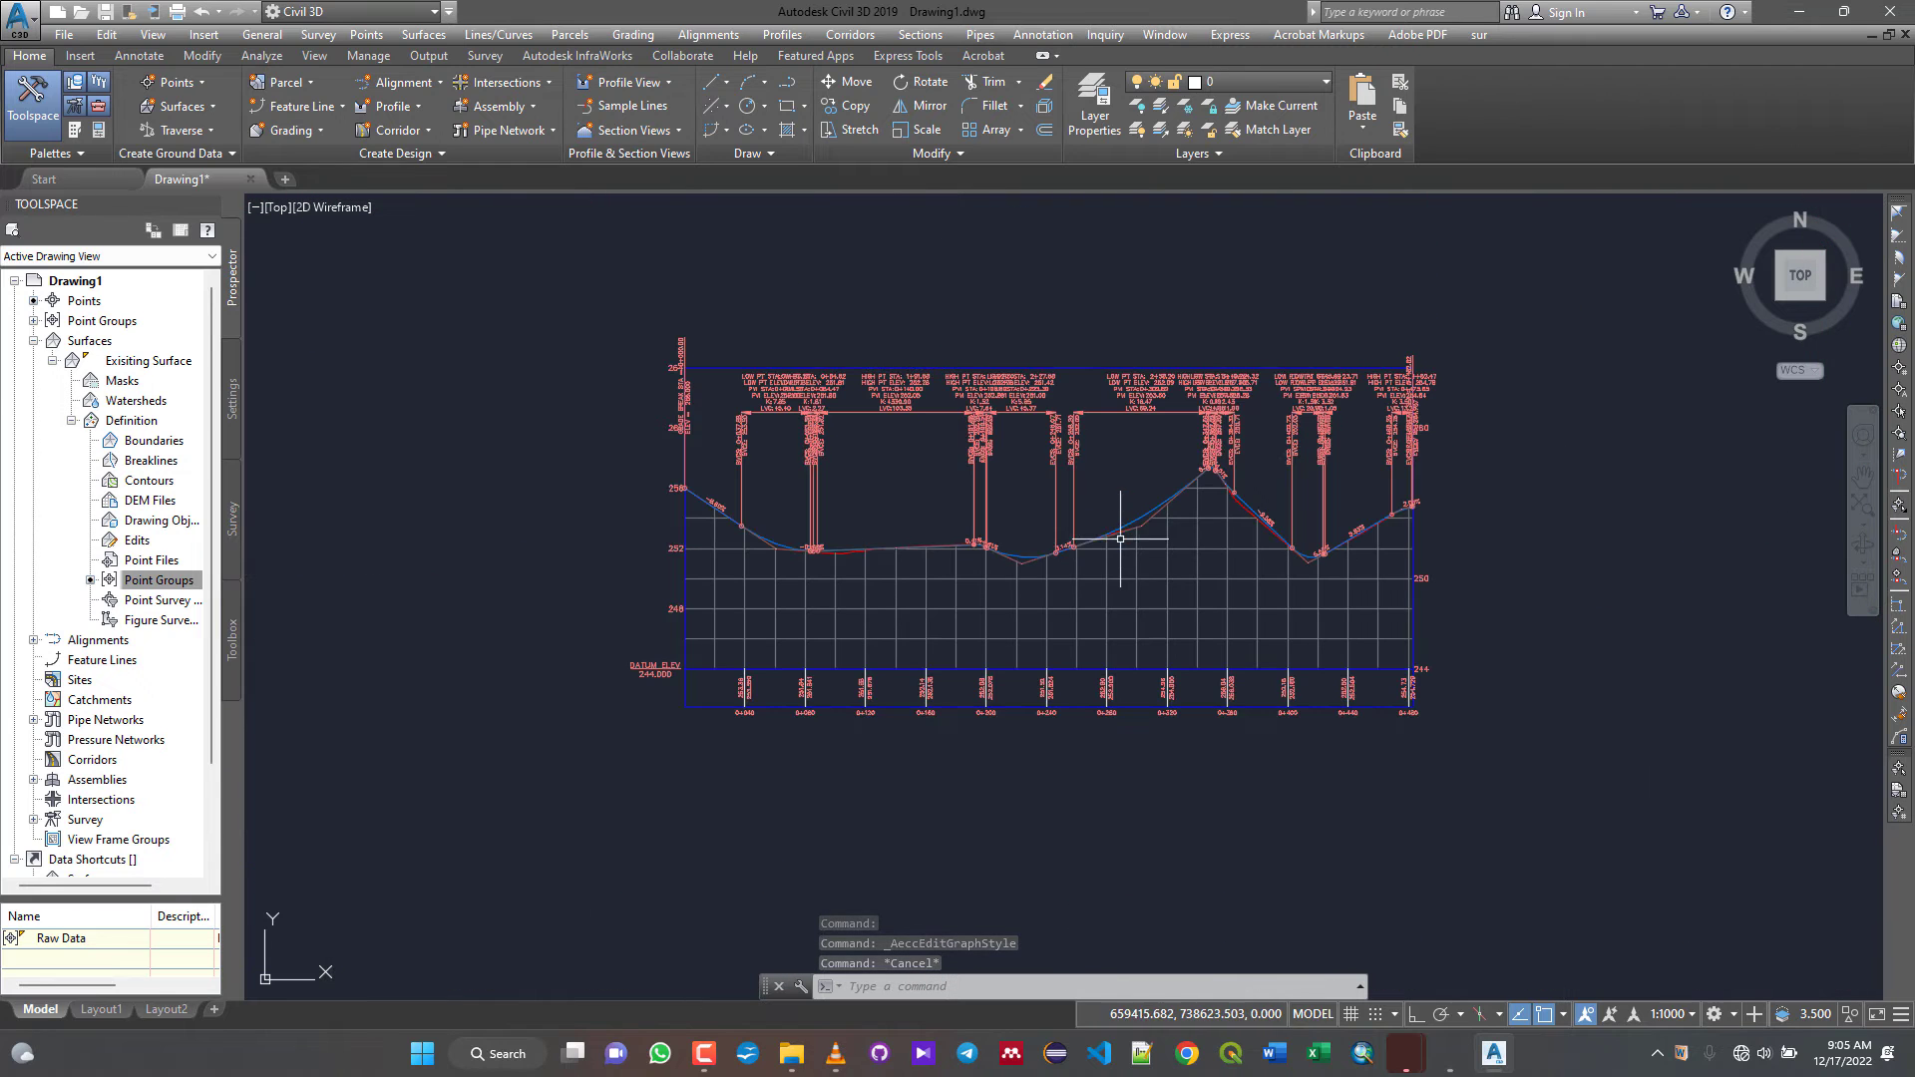
scroll(1237, 728, "up", 8)
- Select the ground and design profiles together and review the Profile Data in the Proposed Design Profile's properties, leaving them unmodified
left_click(1030, 538)
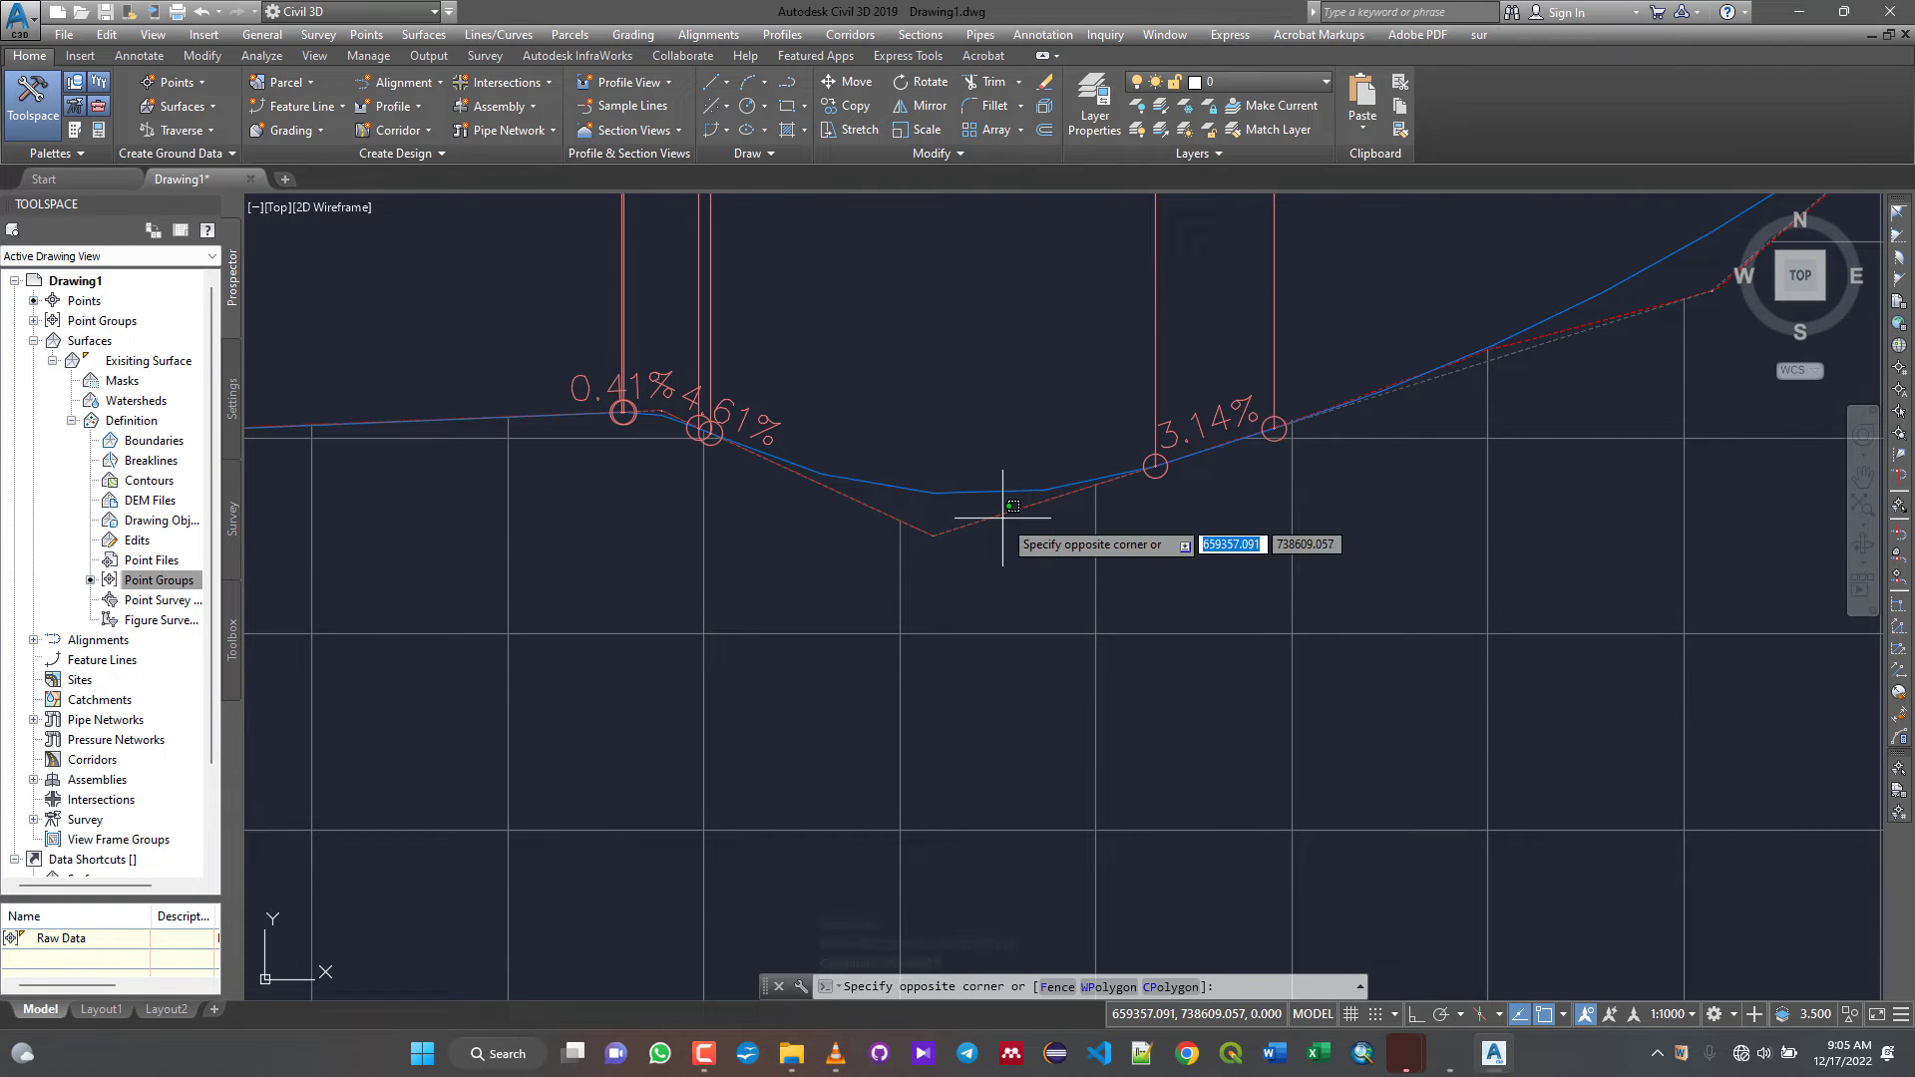
left_click(998, 516)
scroll(1101, 626, "down", 5)
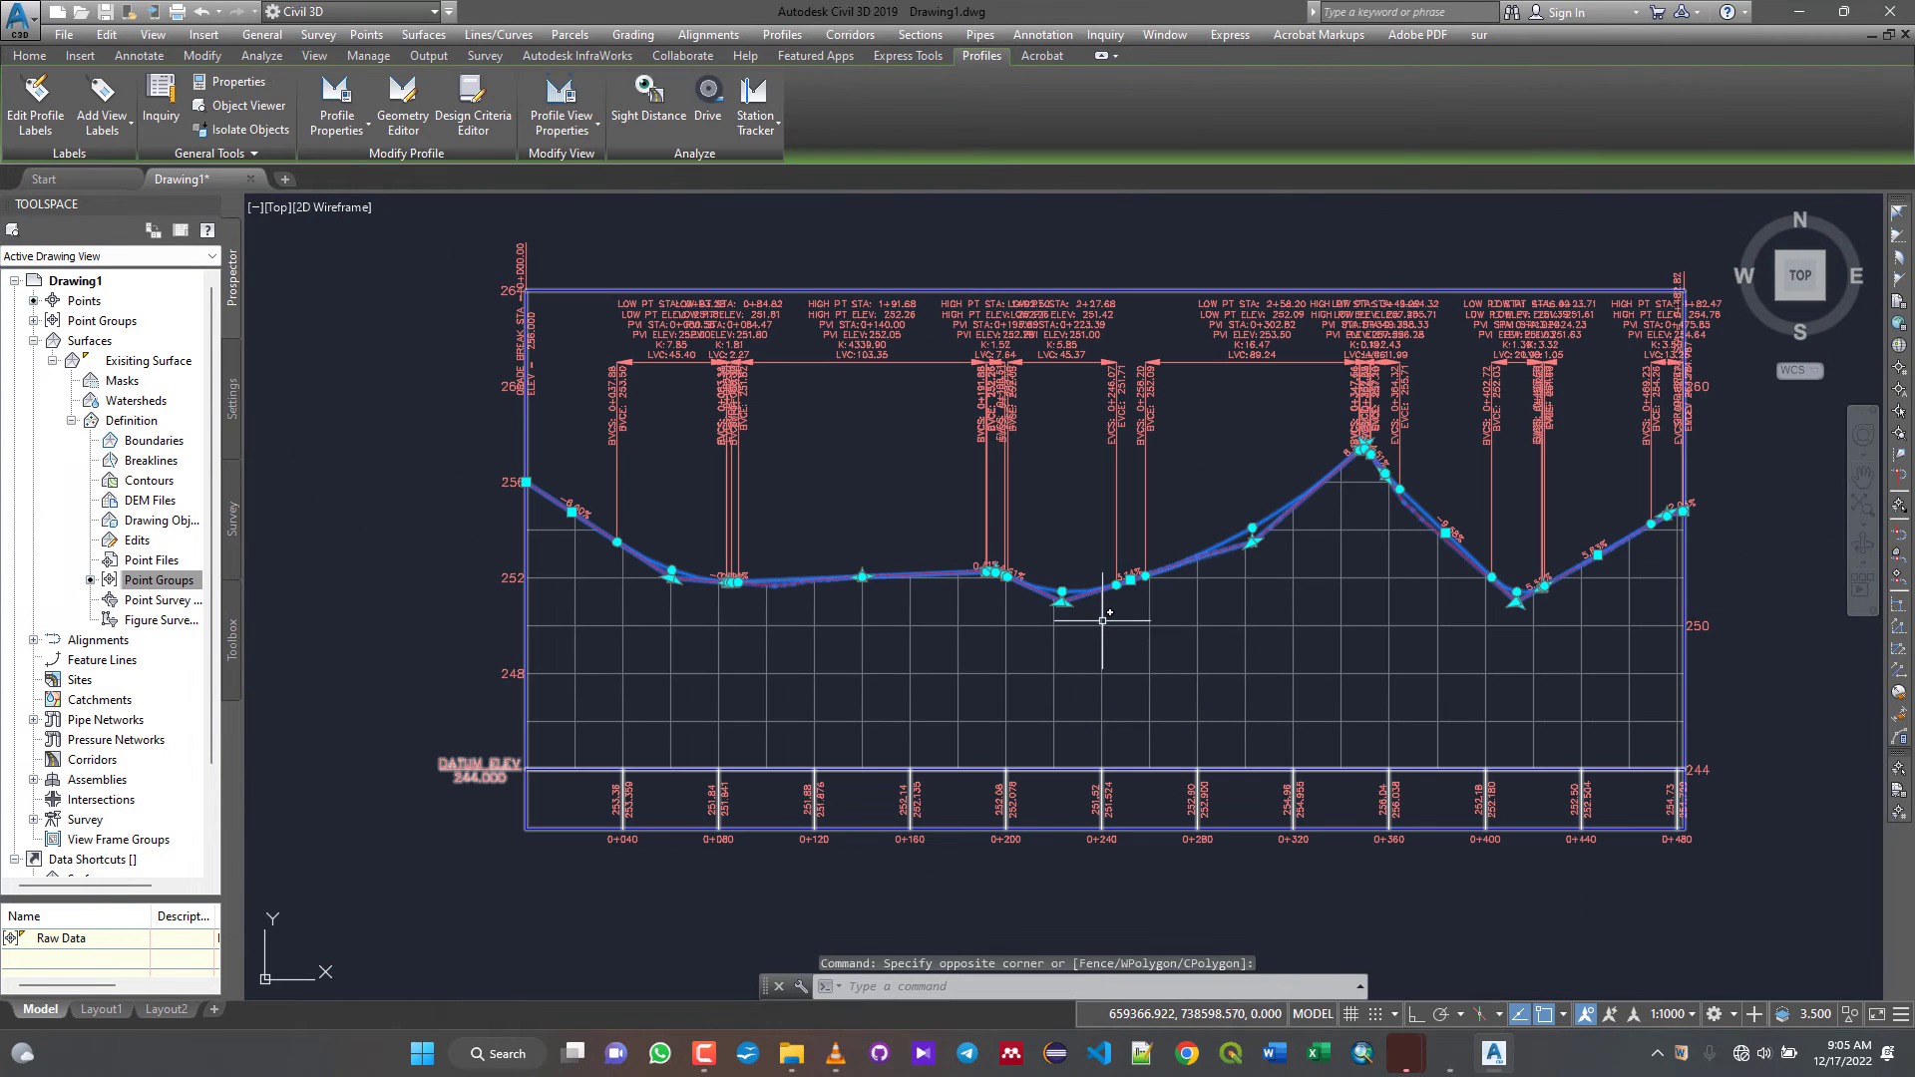
scroll(735, 538, "up", 5)
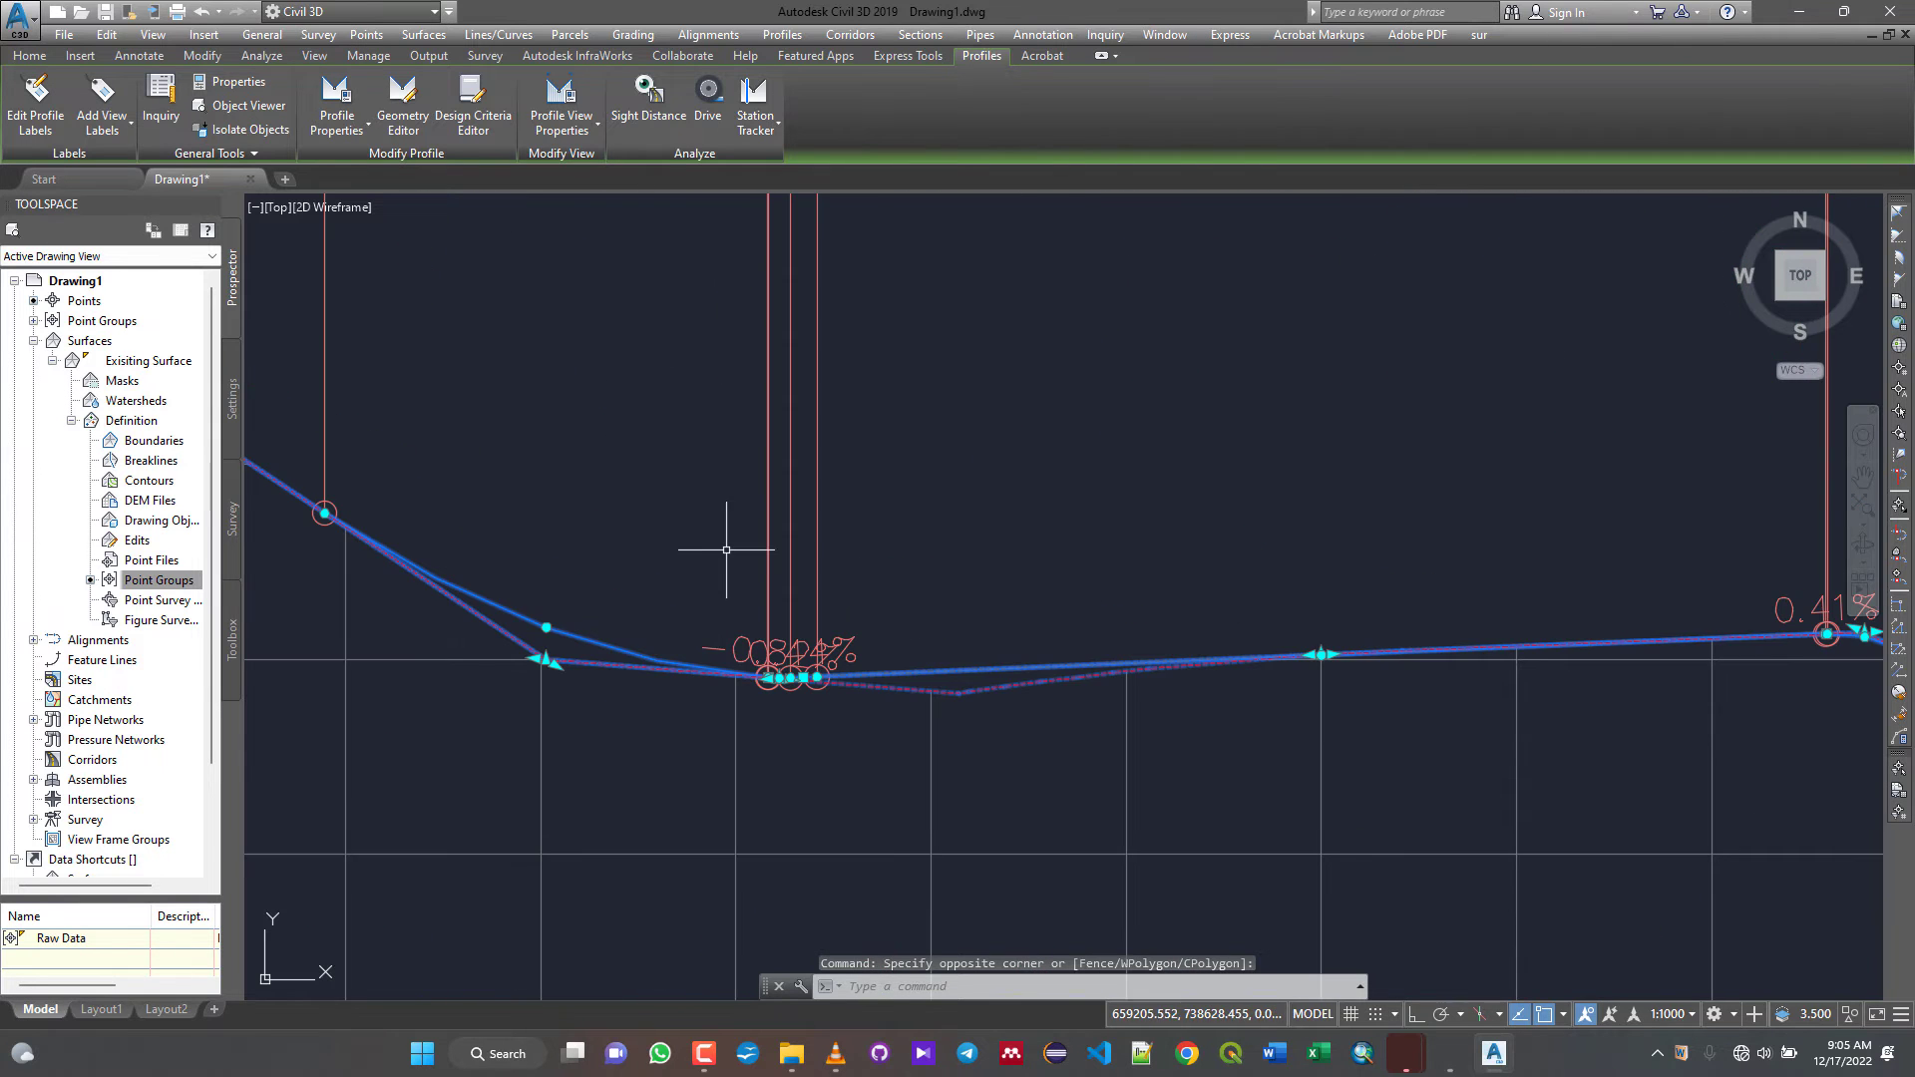
scroll(758, 649, "up", 5)
scroll(967, 728, "down", 8)
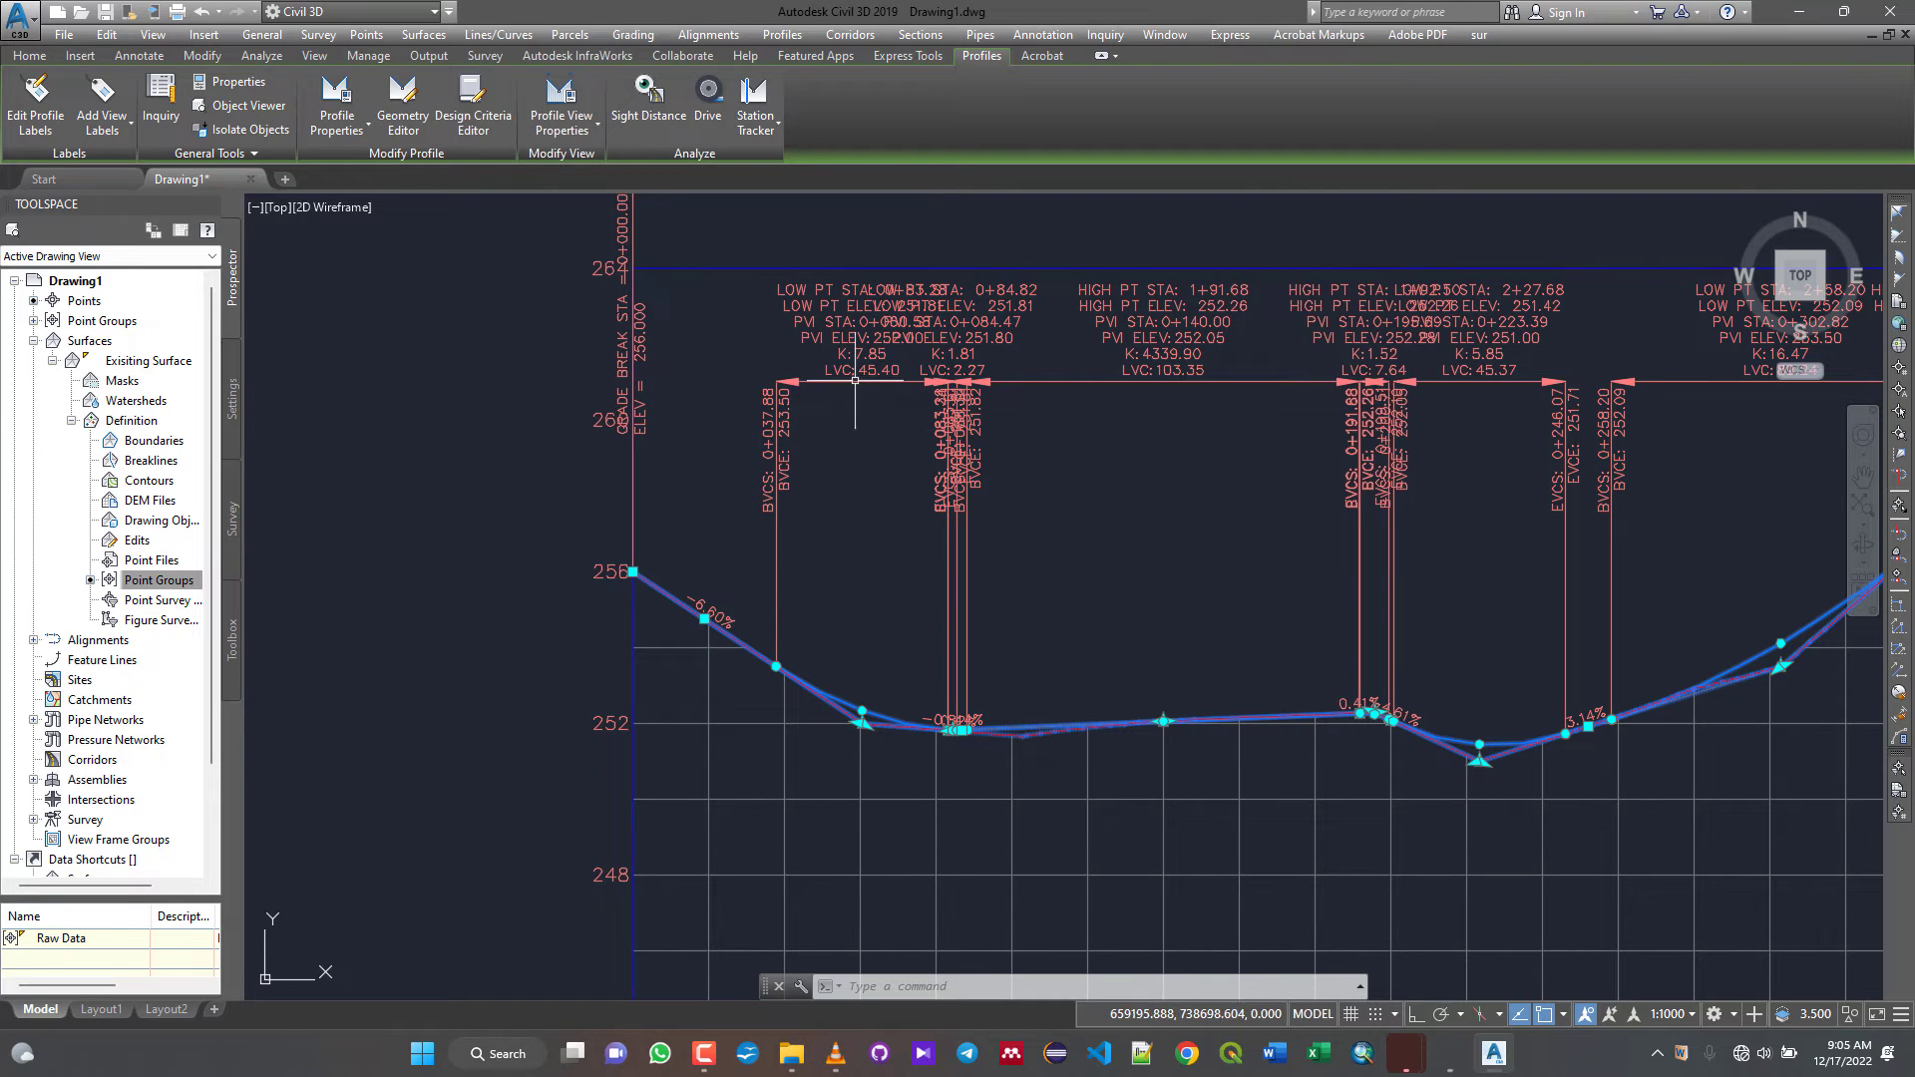
left_click(344, 124)
left_click(342, 145)
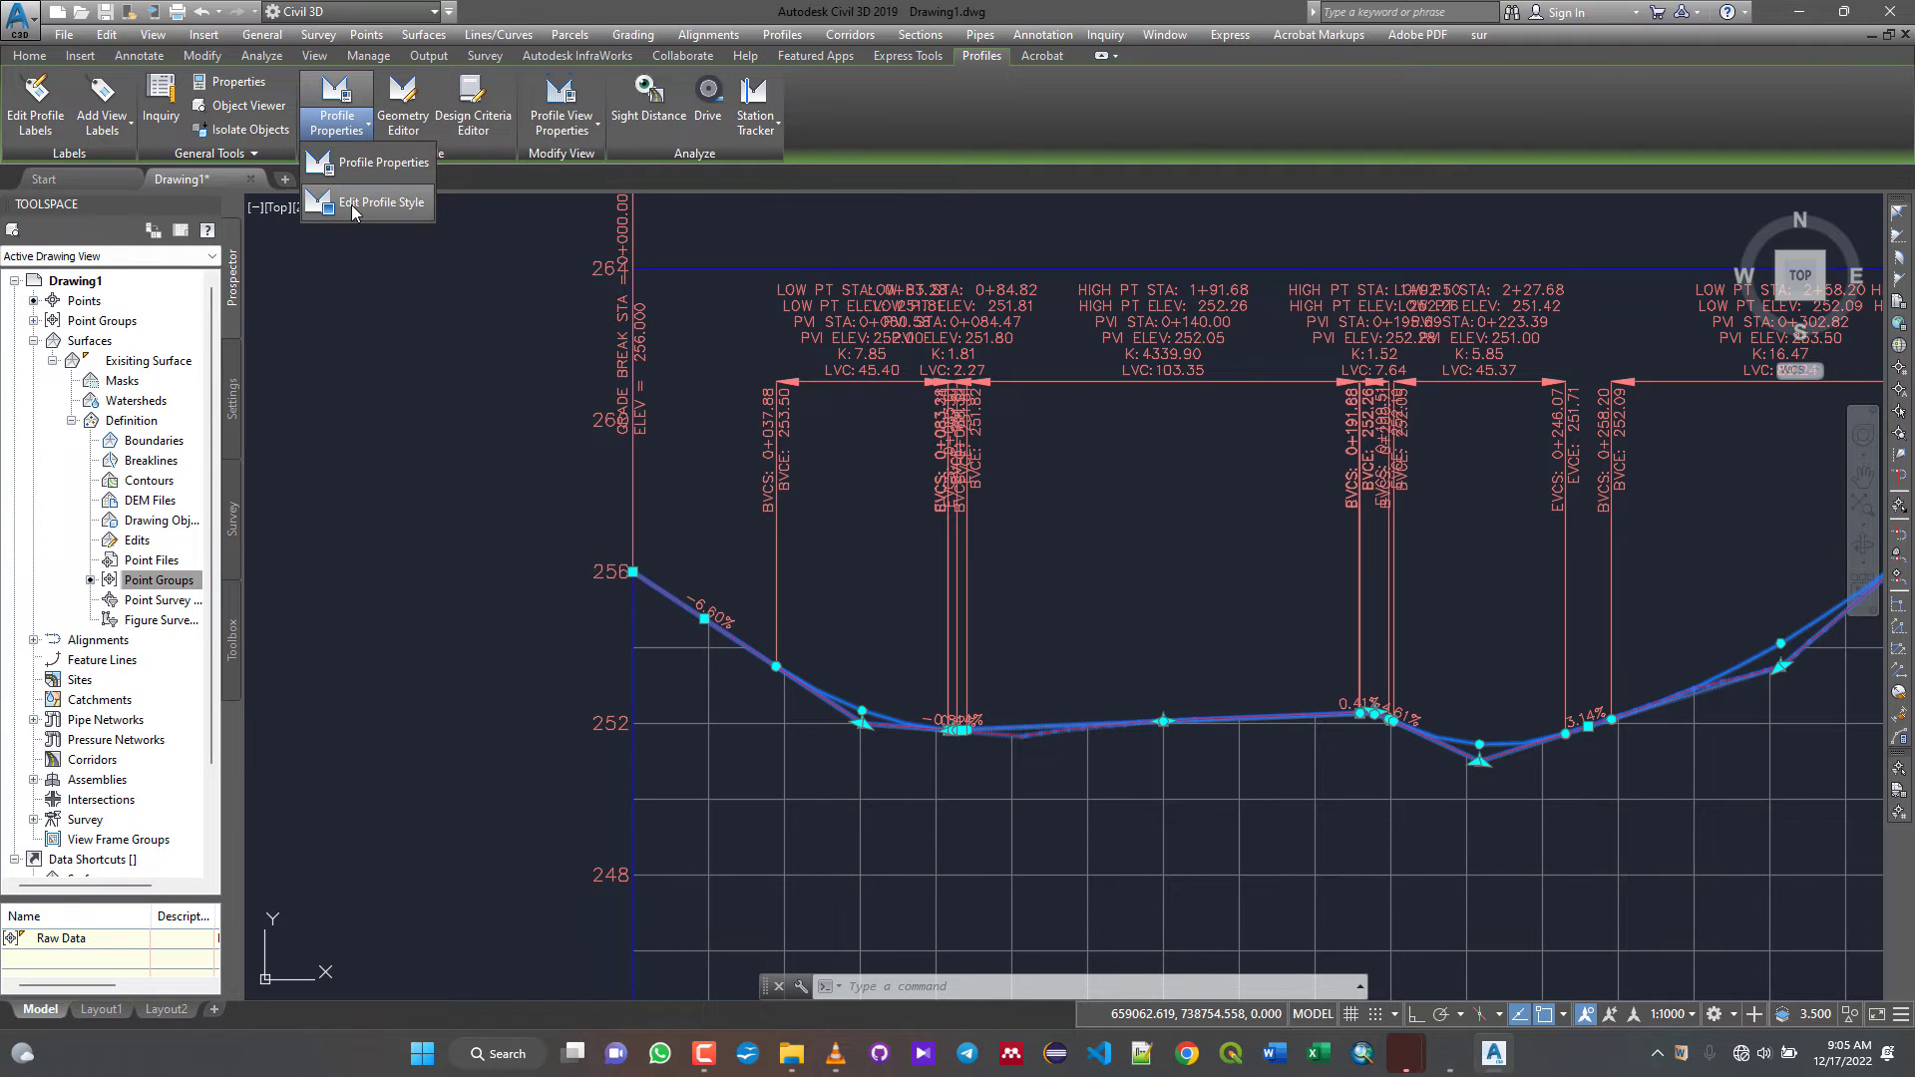
left_click(361, 166)
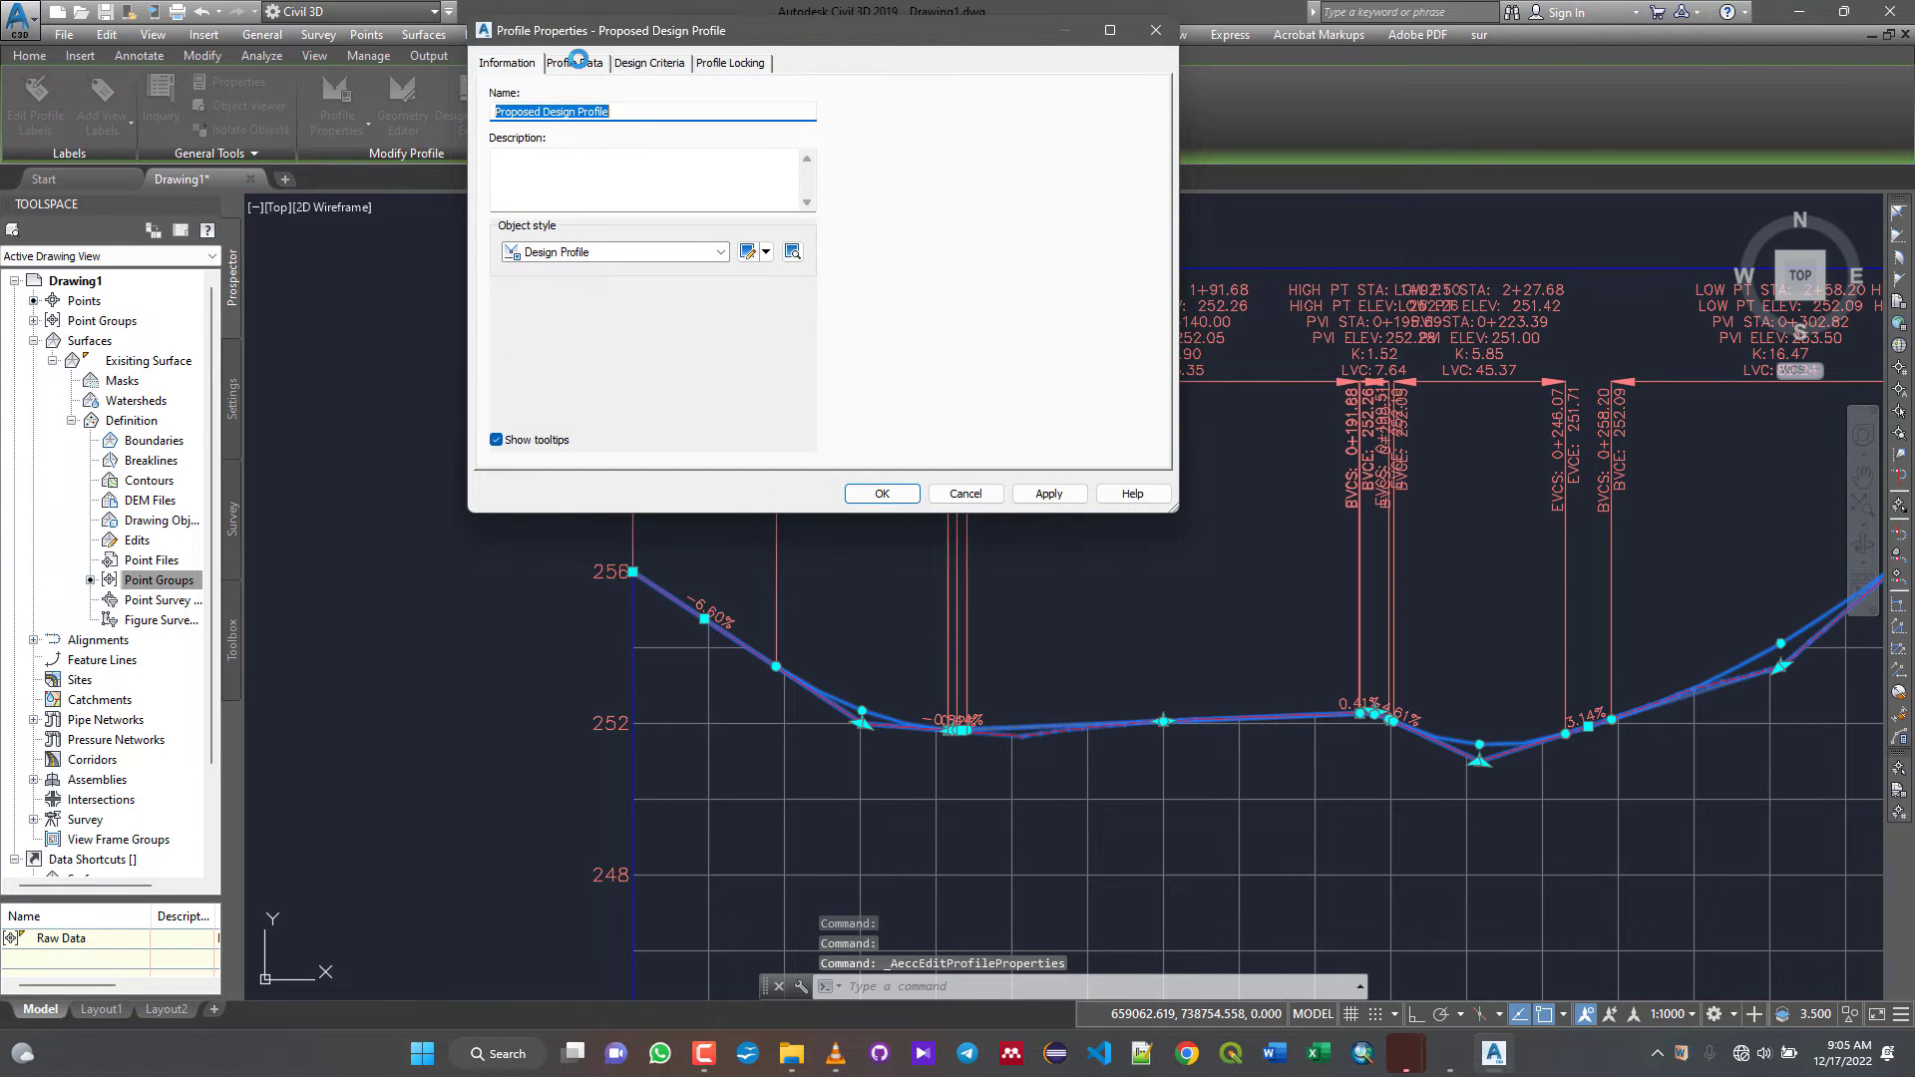
left_click(576, 62)
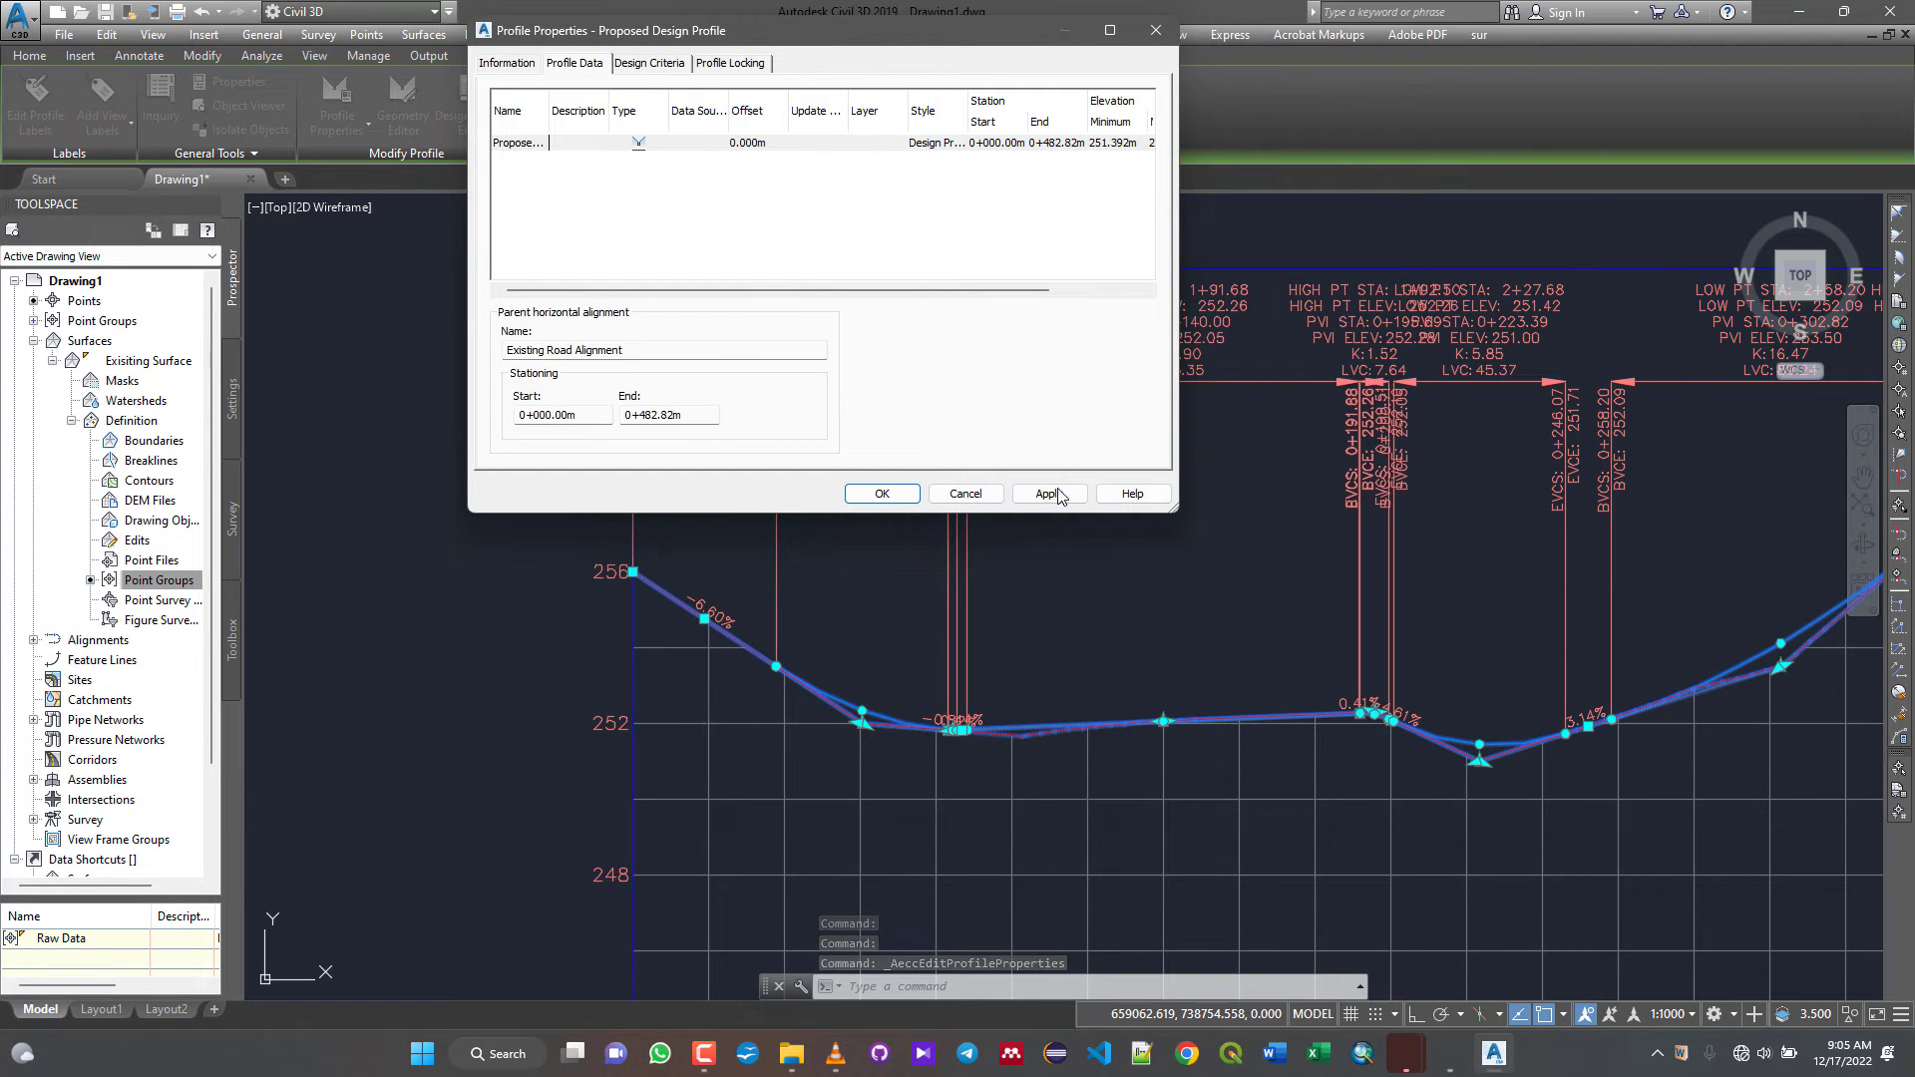
left_click(965, 493)
- Inspect the Design Profile style's component display and available view directions, and leave the style without changes
left_click(332, 134)
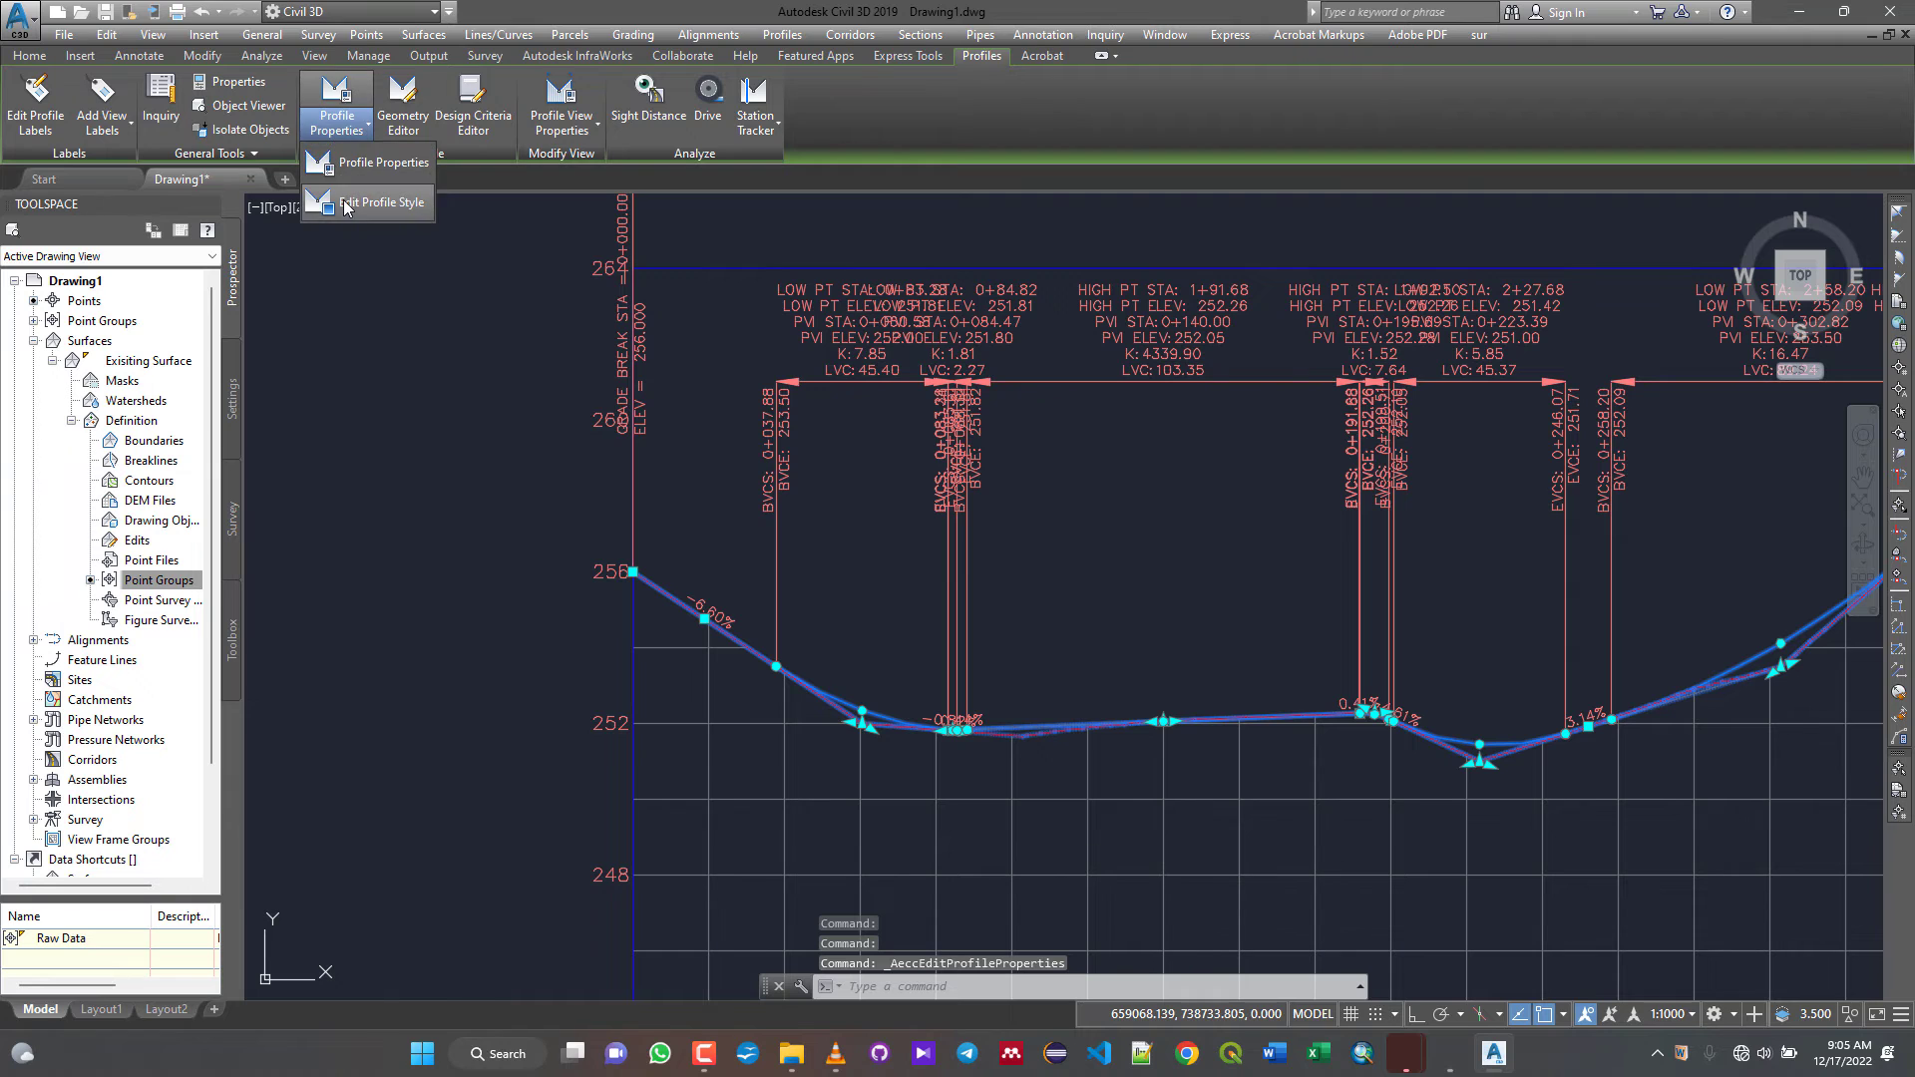
left_click(374, 200)
left_click_drag(661, 52, 452, 81)
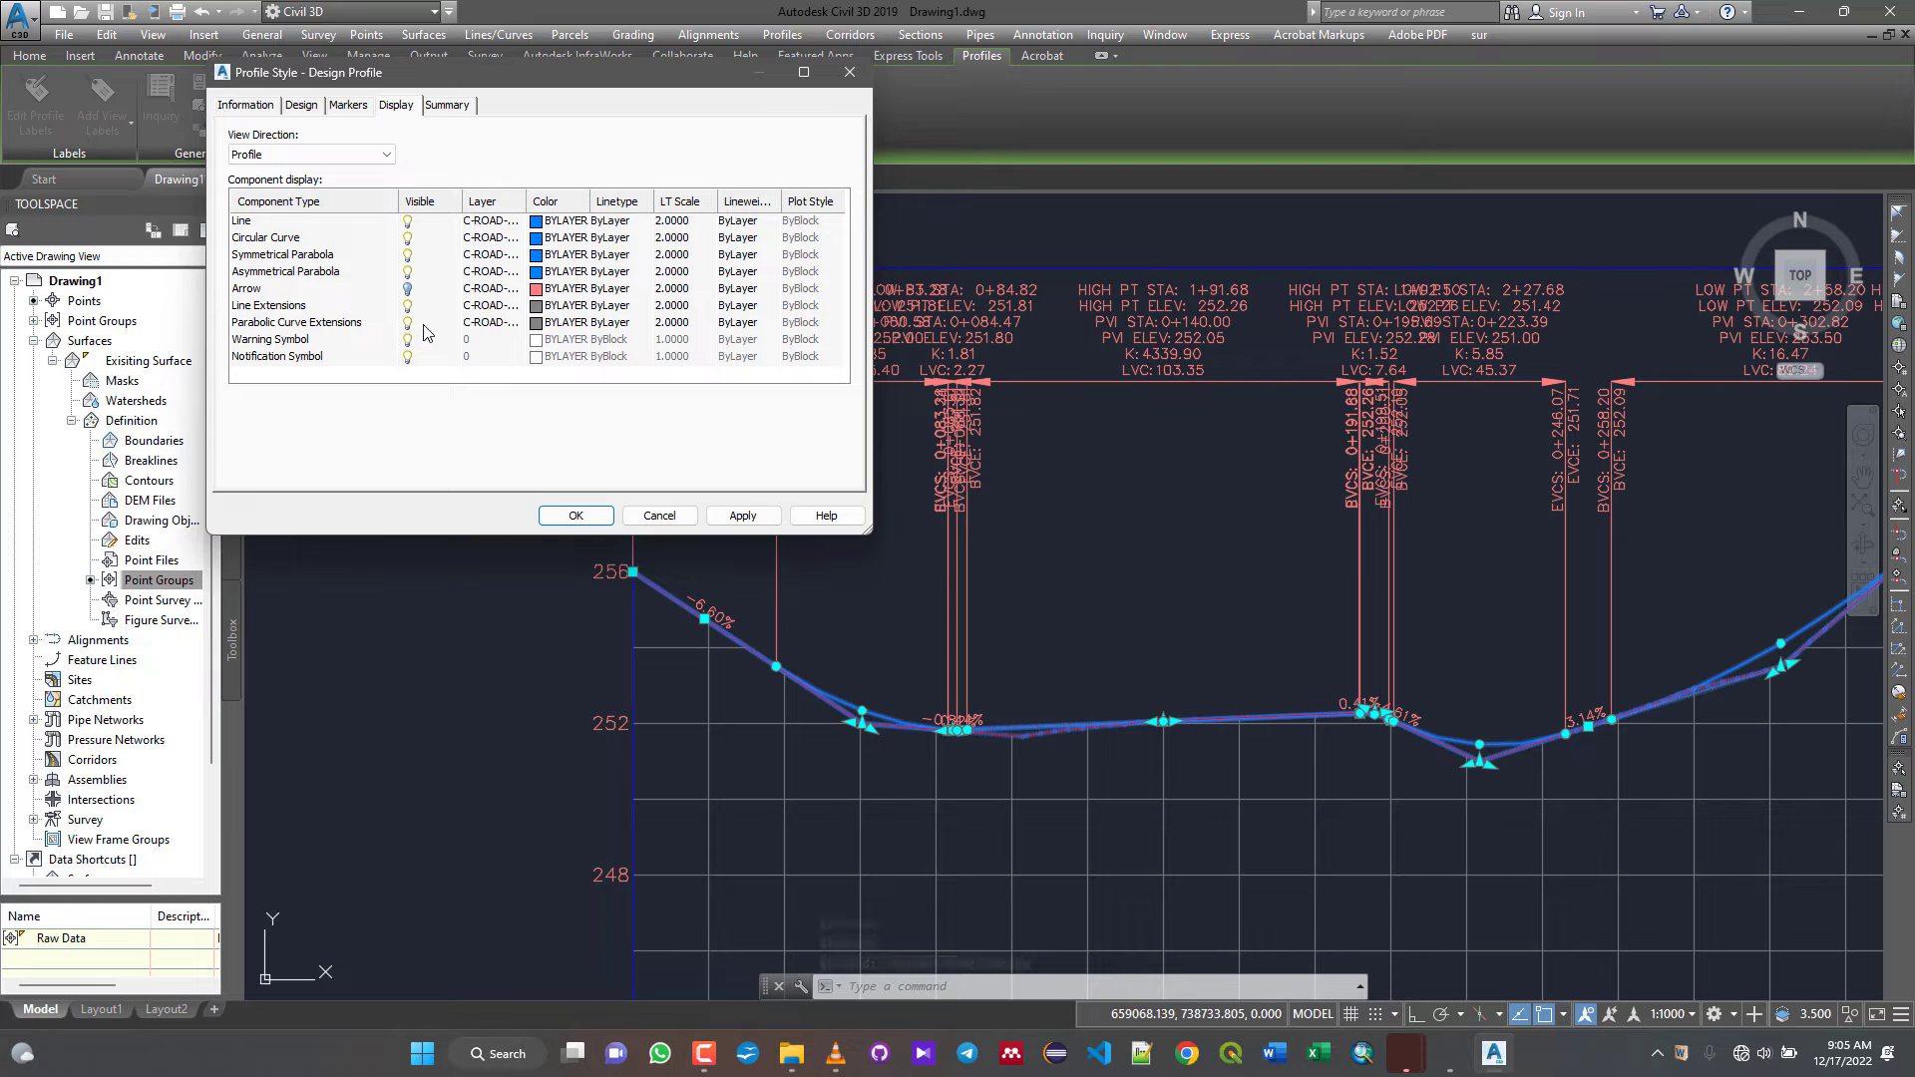
left_click(369, 157)
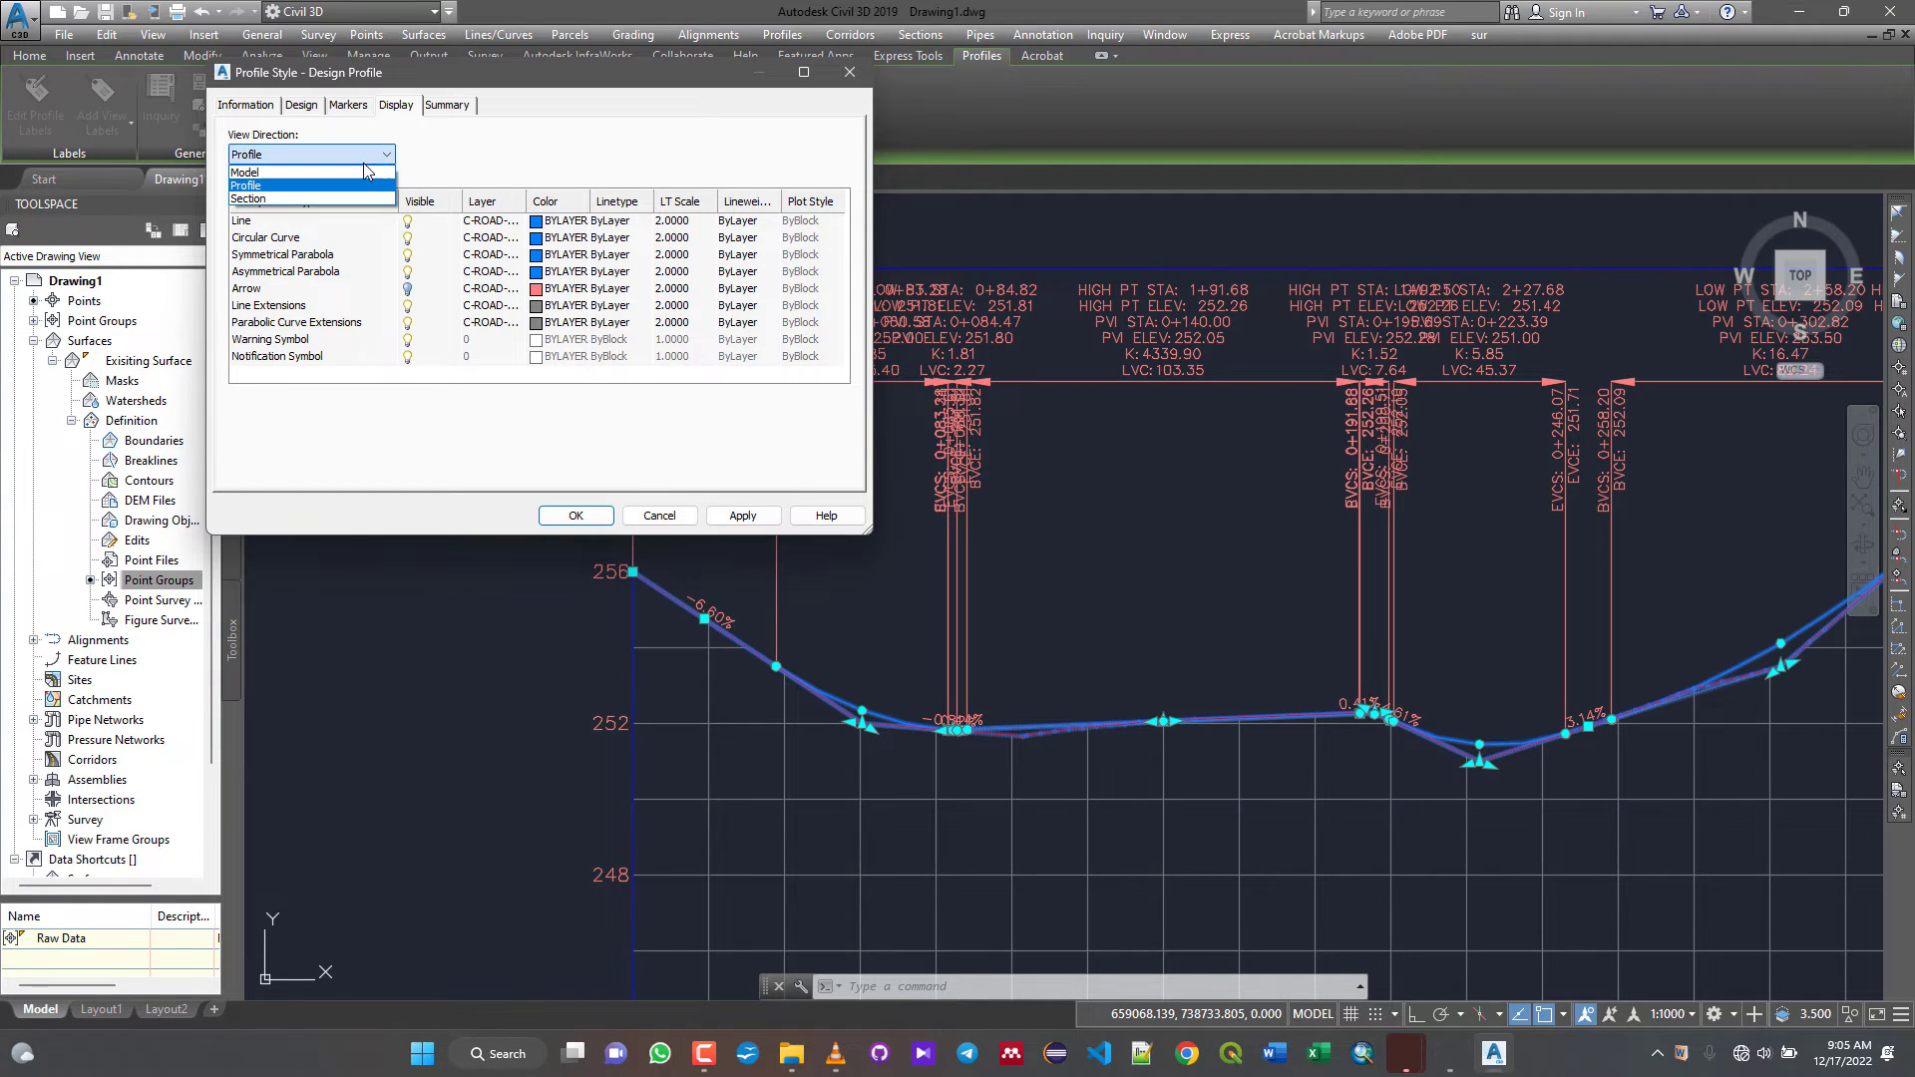
left_click(635, 472)
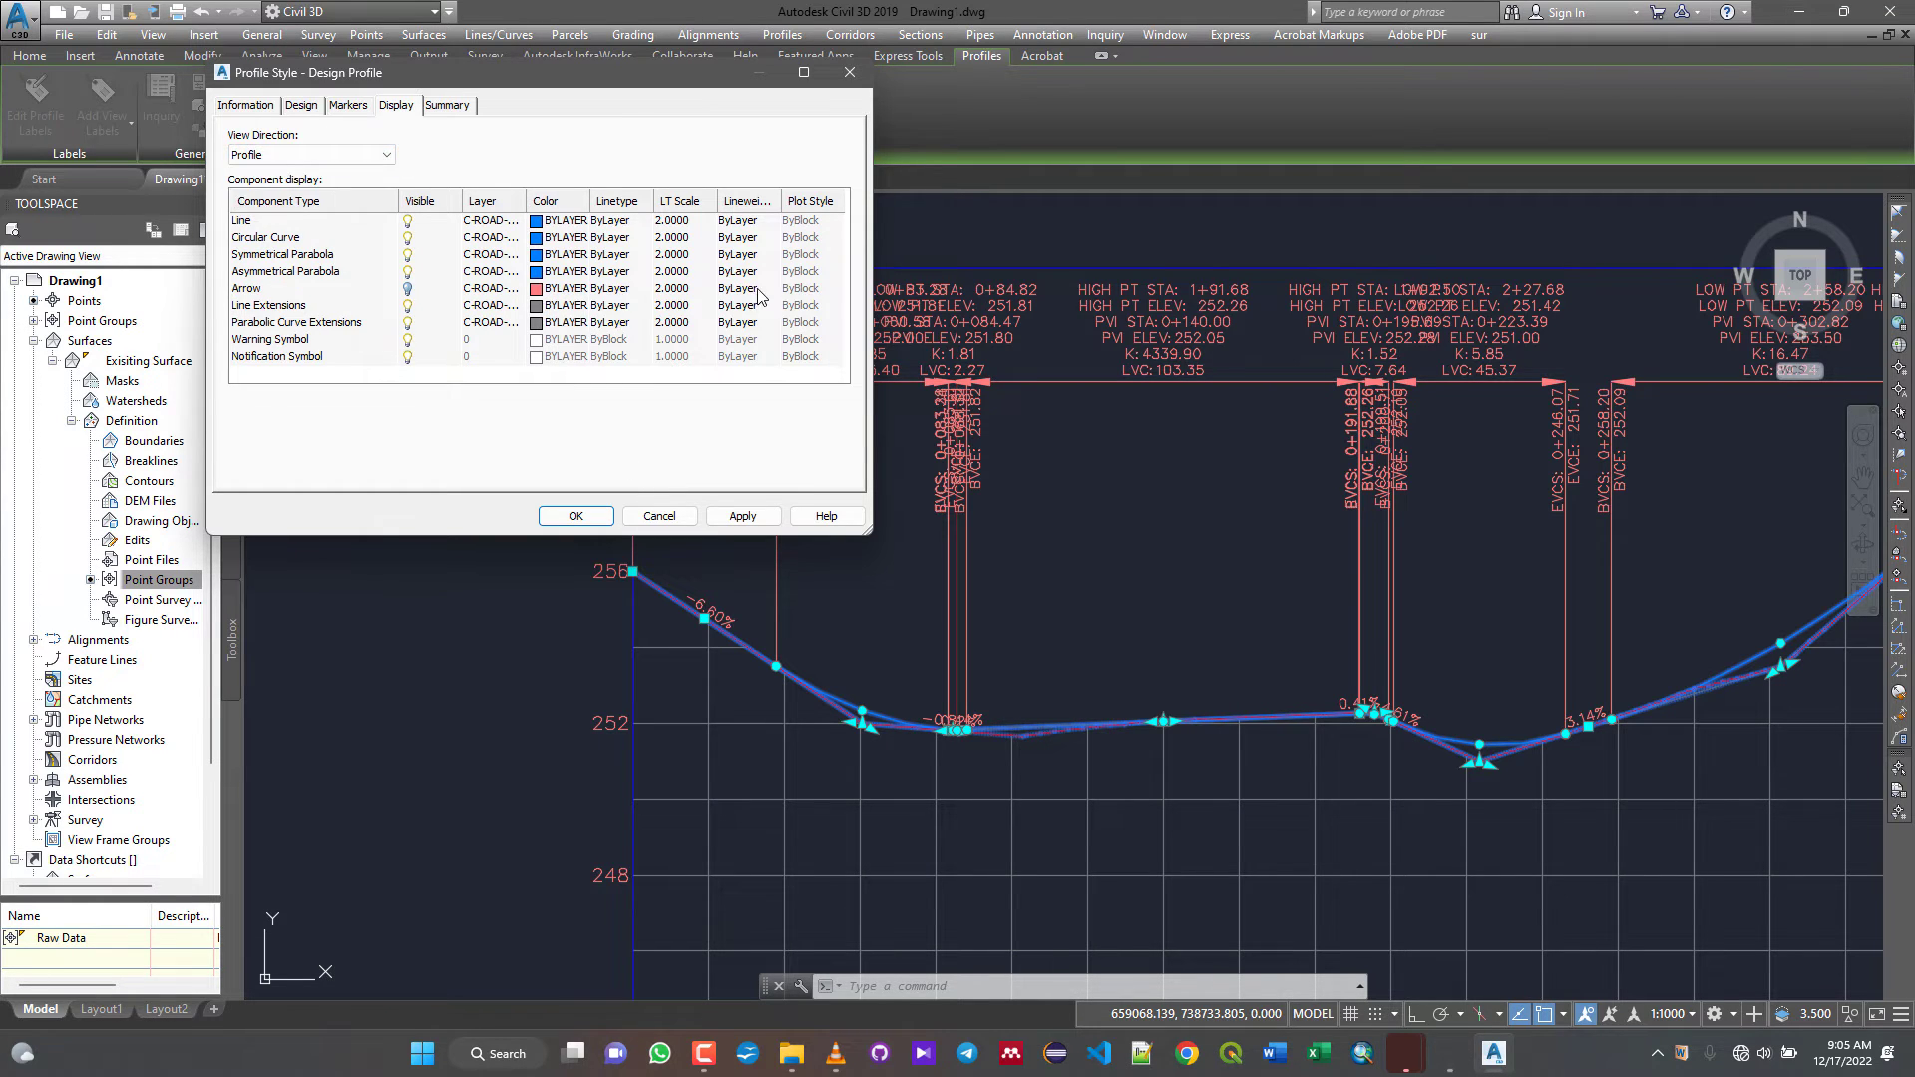
left_click(660, 515)
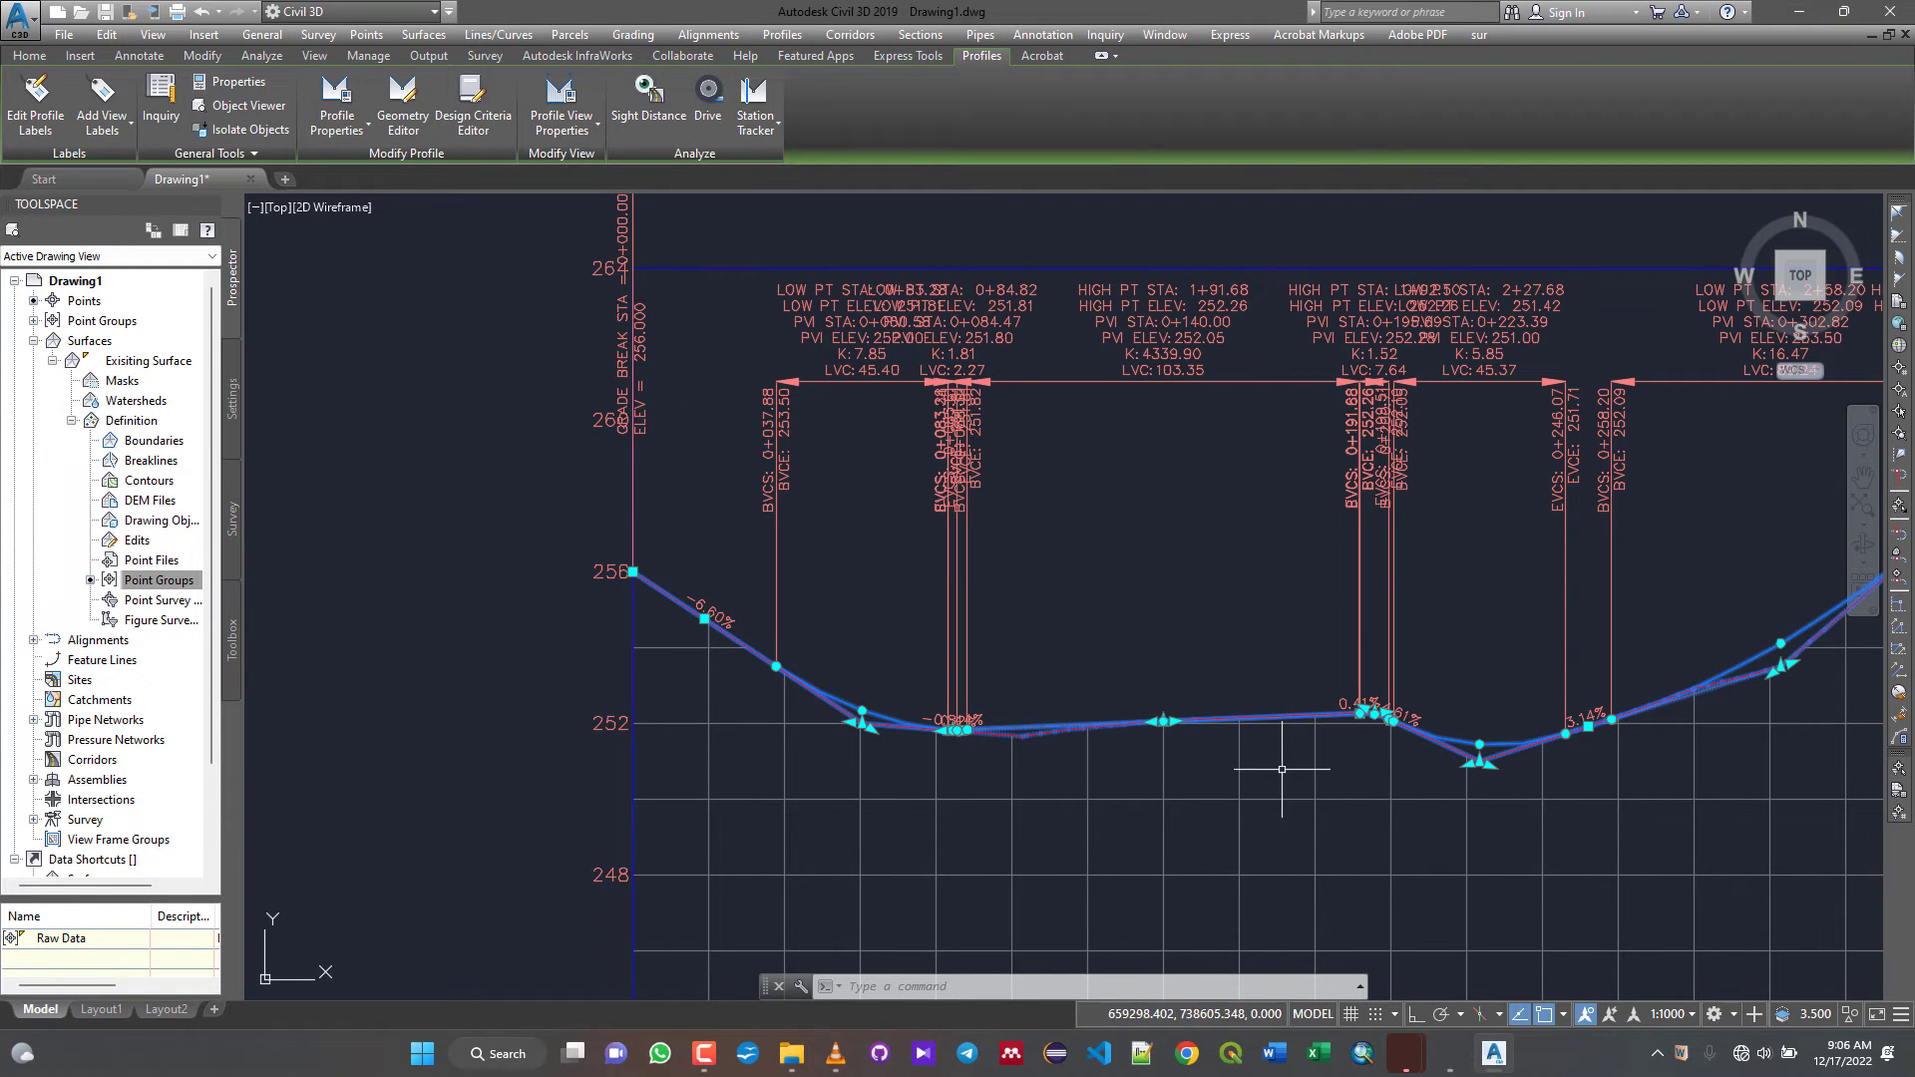
- Clear the selection, select the Exisiting Surface - Surface (1) profile and open its Existing Ground Profile style for editing
key("Escape")
scroll(1158, 727, "down", 5)
scroll(1282, 811, "up", 8)
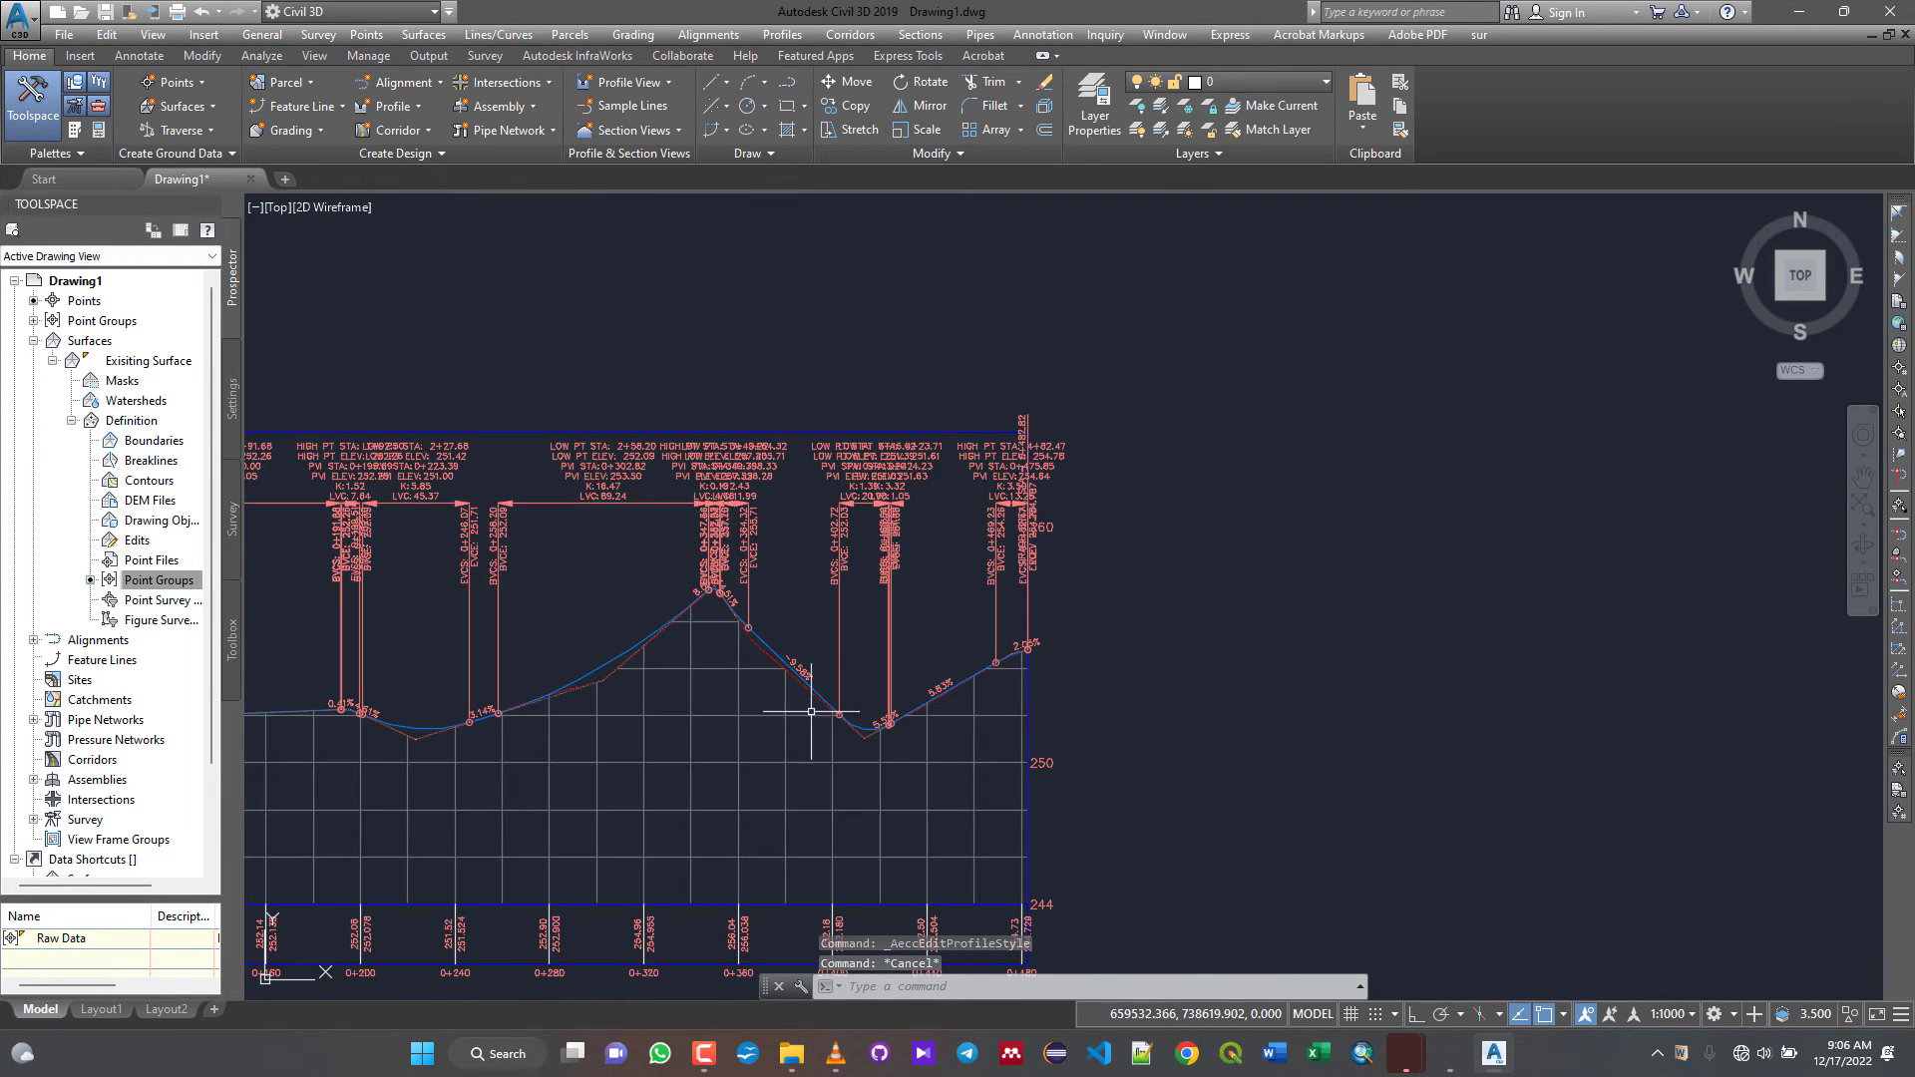
left_click(856, 546)
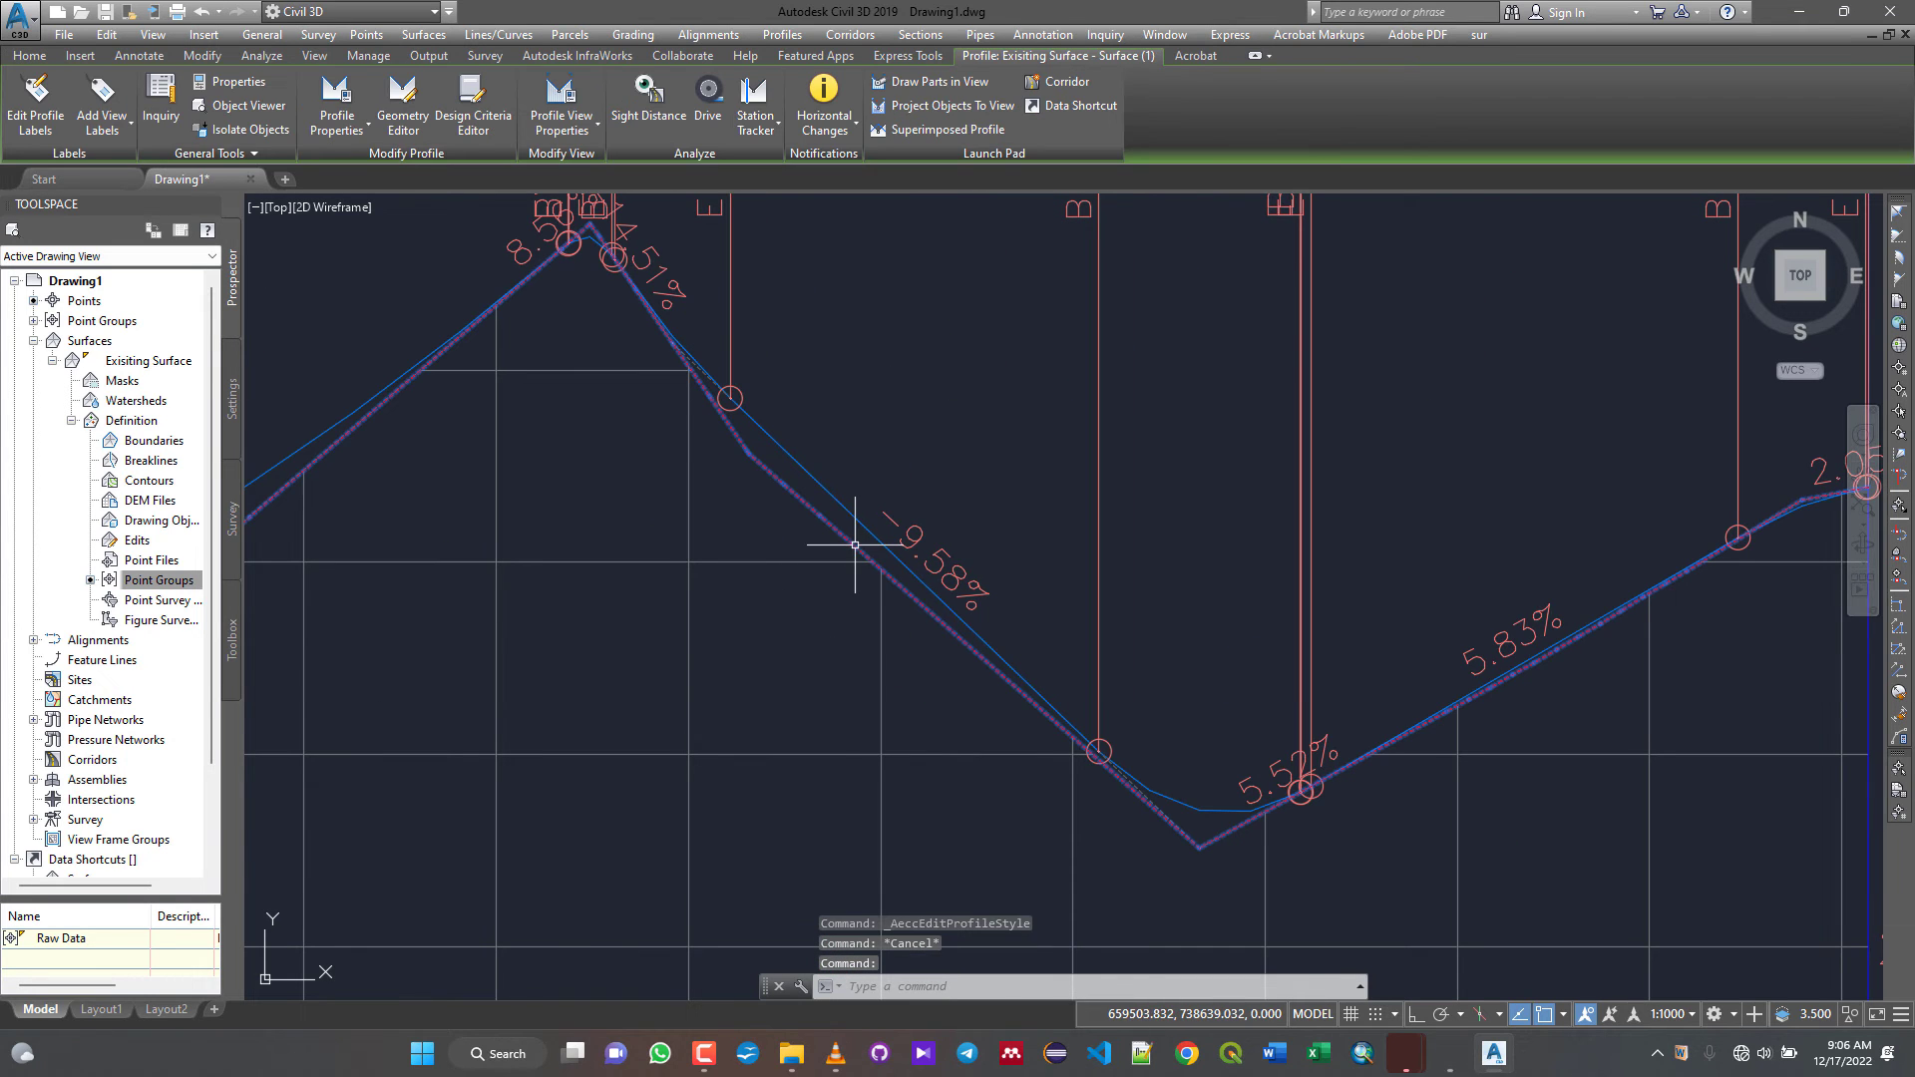
scroll(896, 686, "down", 5)
scroll(709, 696, "down", 2)
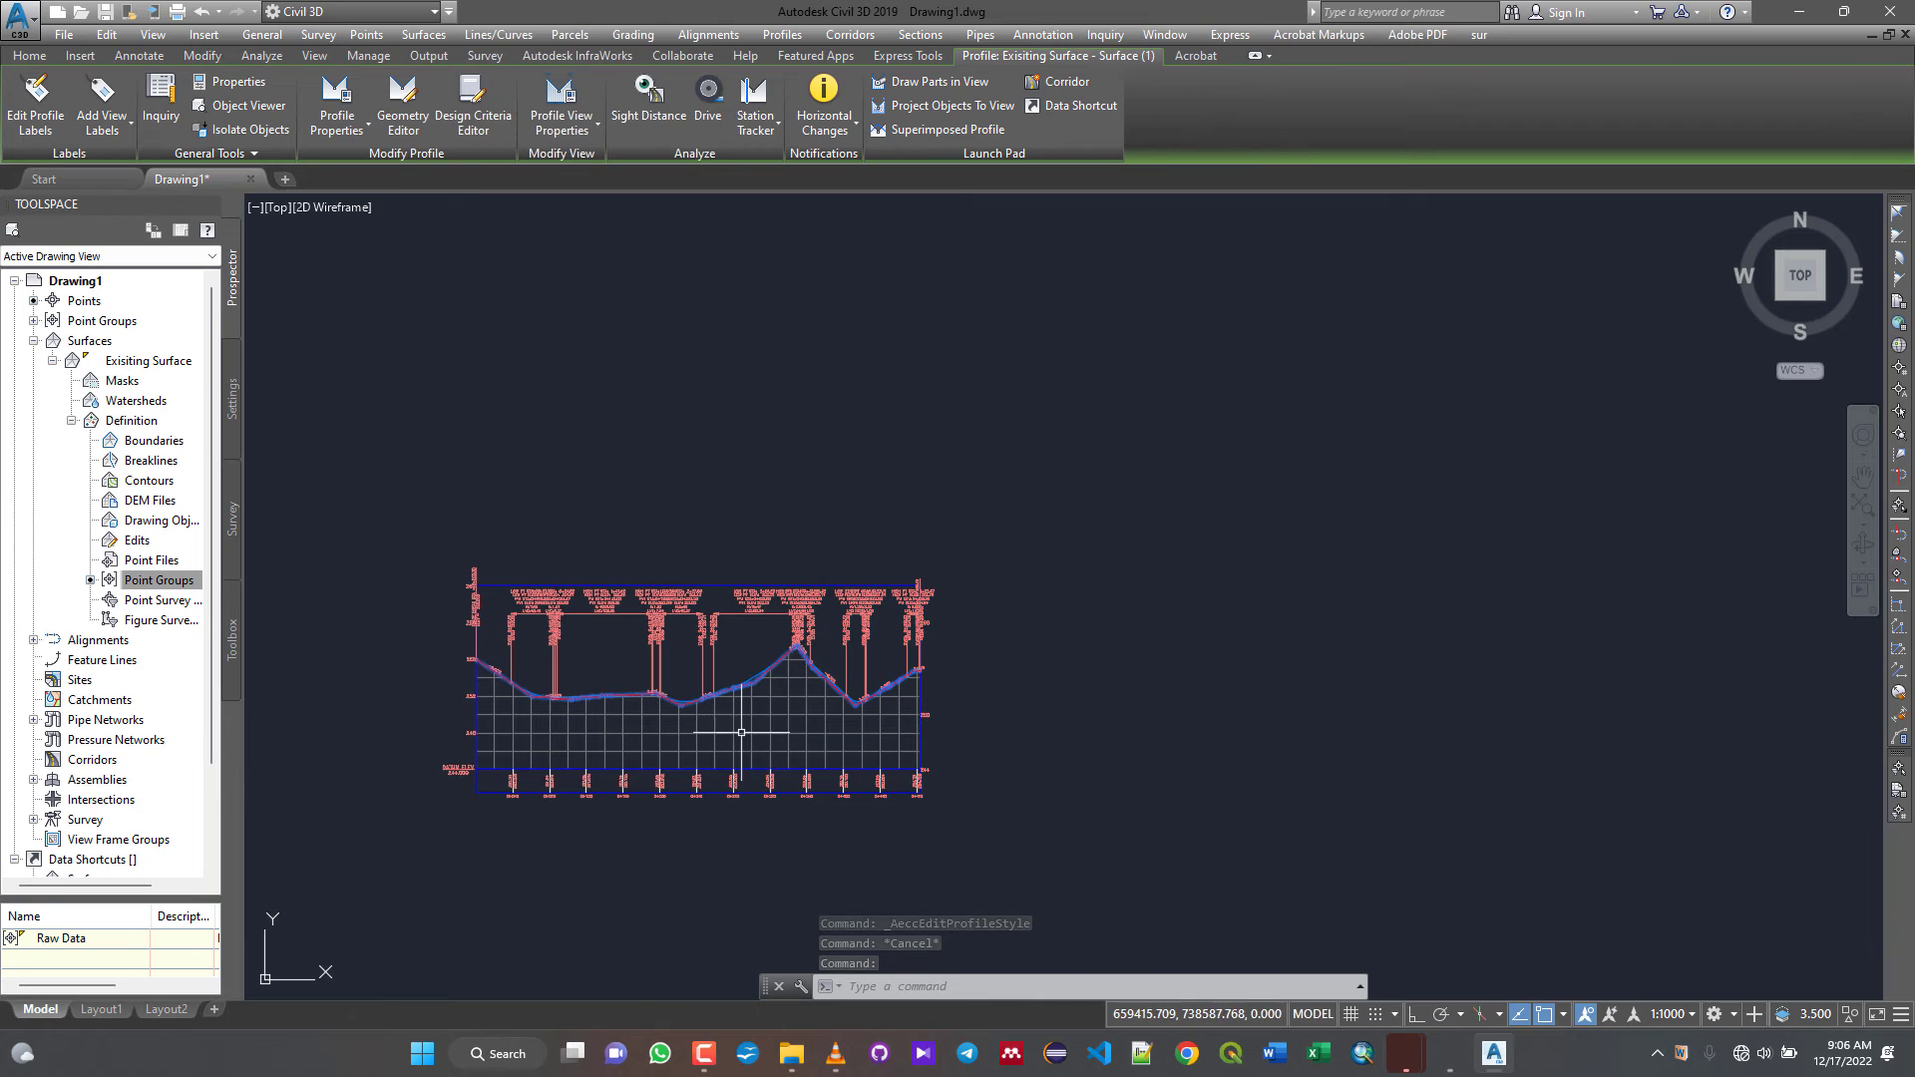
scroll(705, 687, "up", 5)
scroll(705, 687, "up", 4)
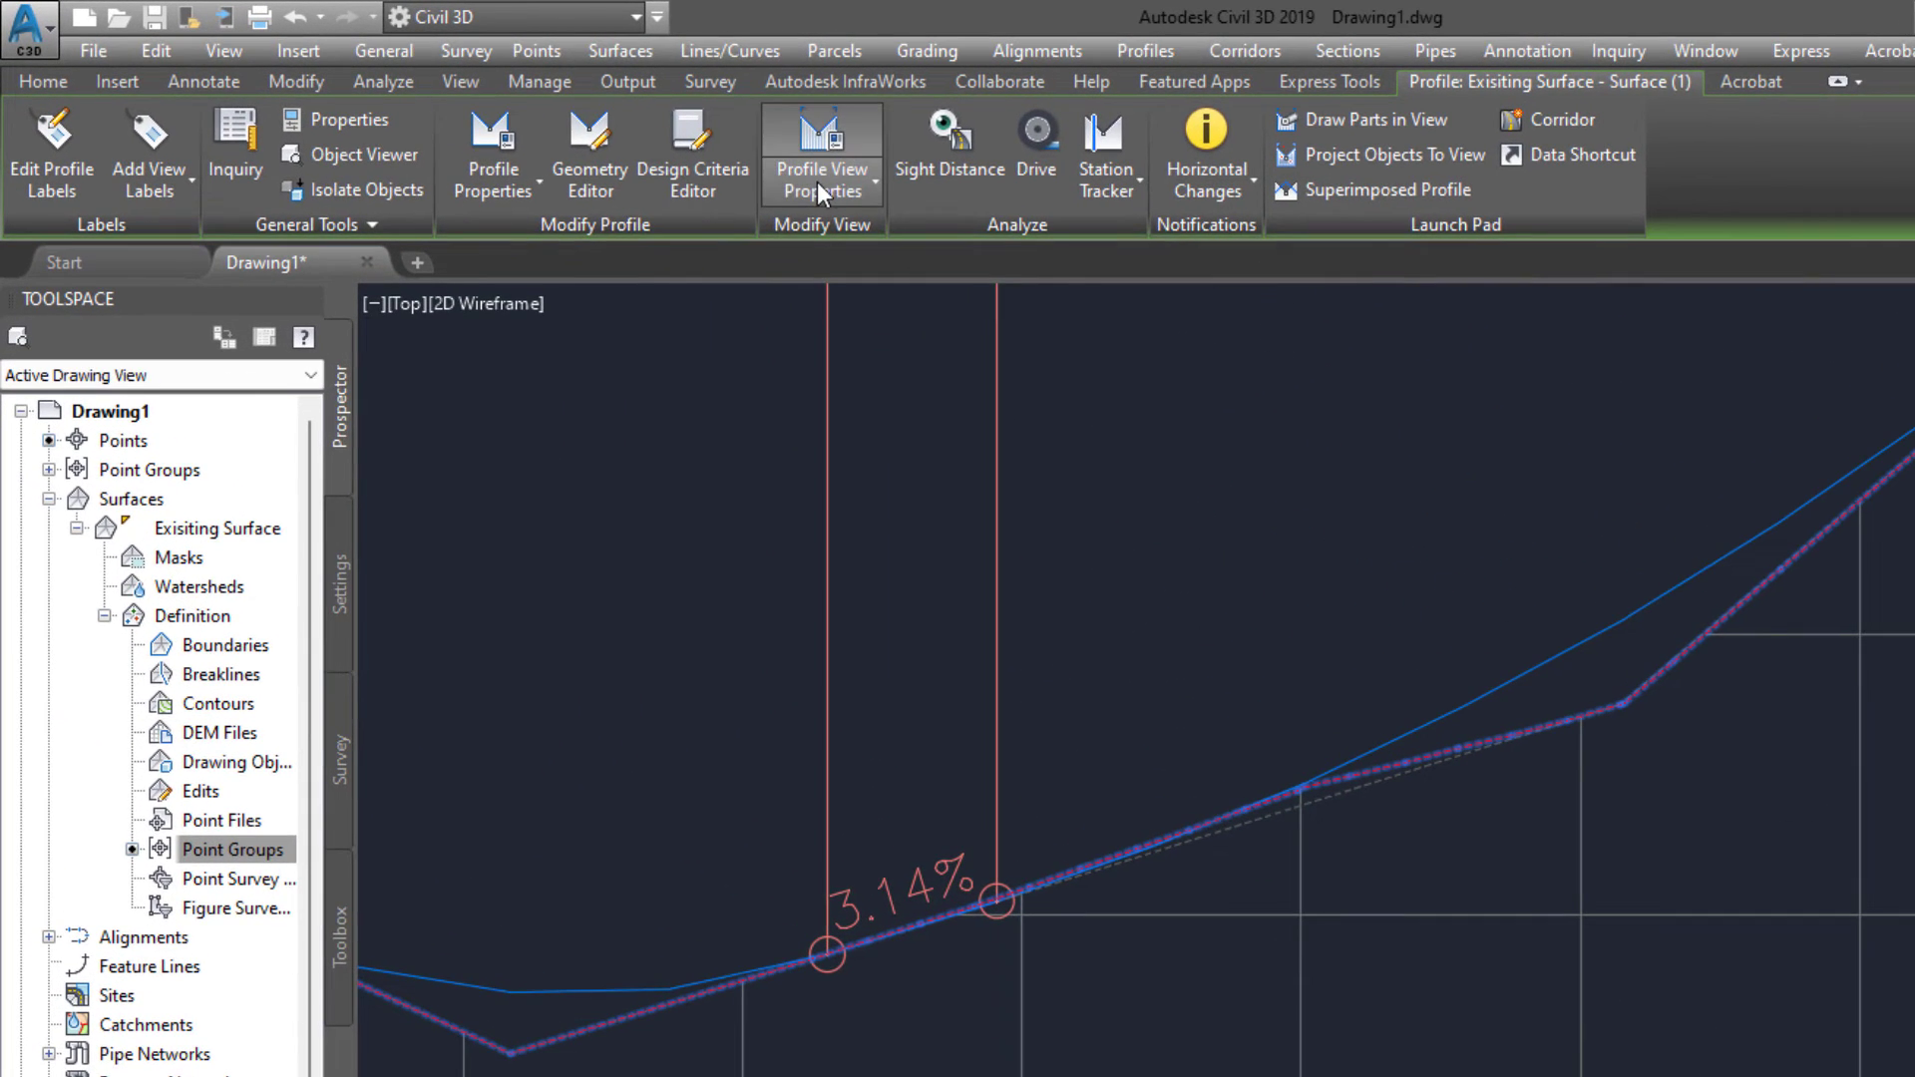
left_click(560, 126)
left_click(822, 185)
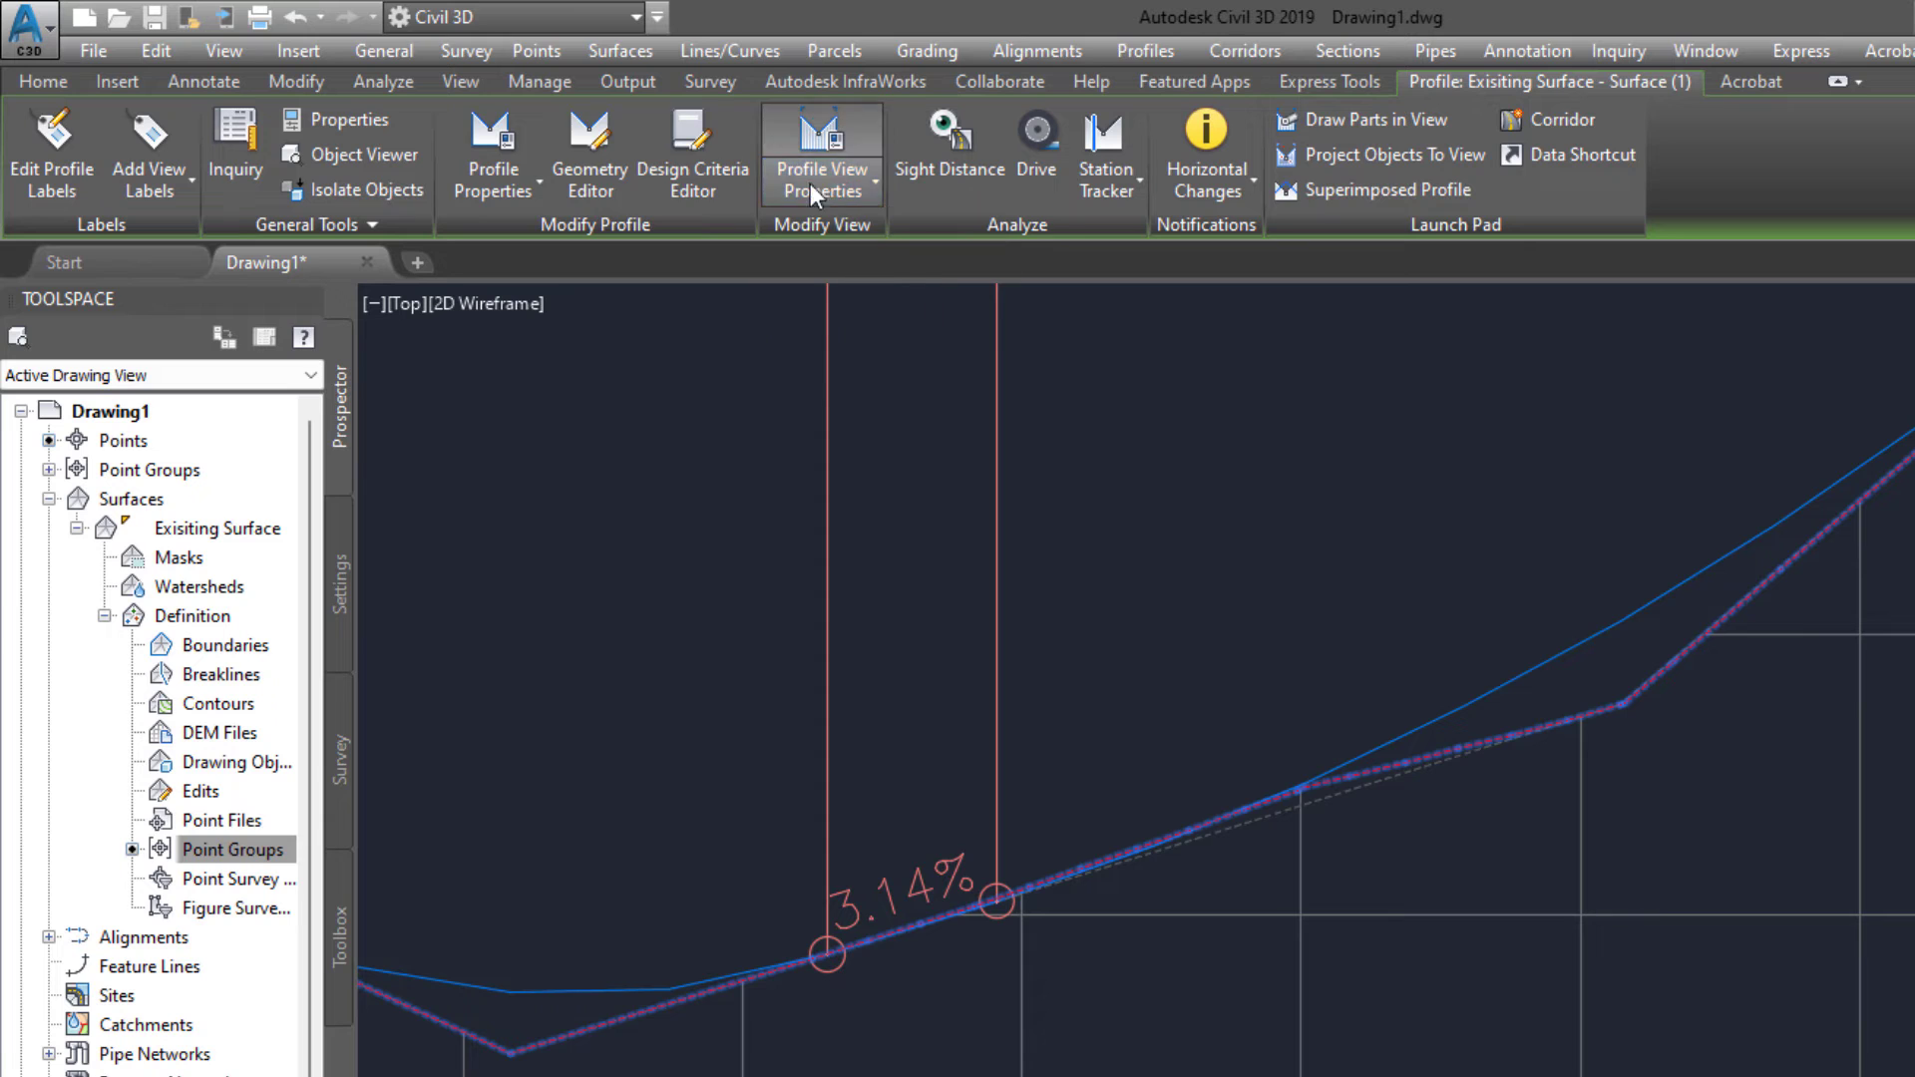
left_click(527, 184)
left_click(527, 298)
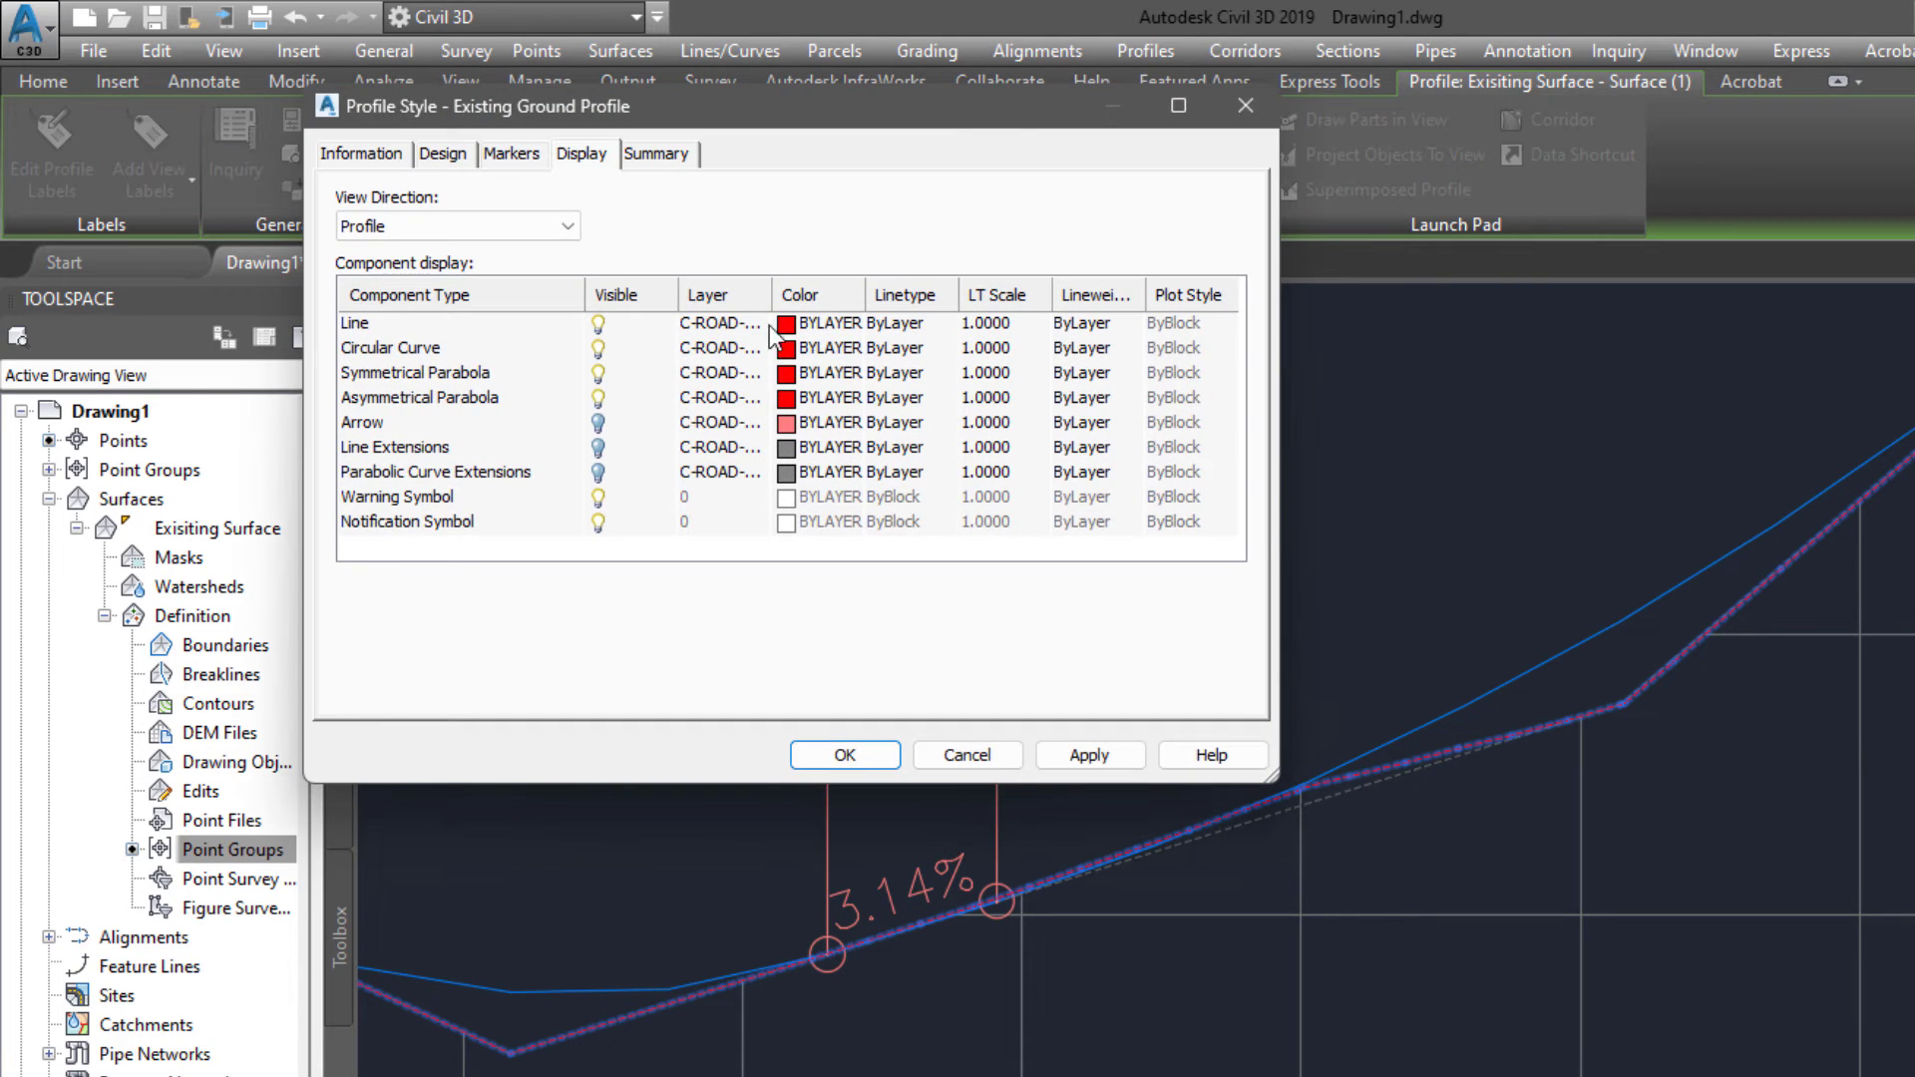
- Turn off the line, circular curve, both parabola, warning symbol and notification symbol components in the ground profile style, and apply the change
left_click(598, 322)
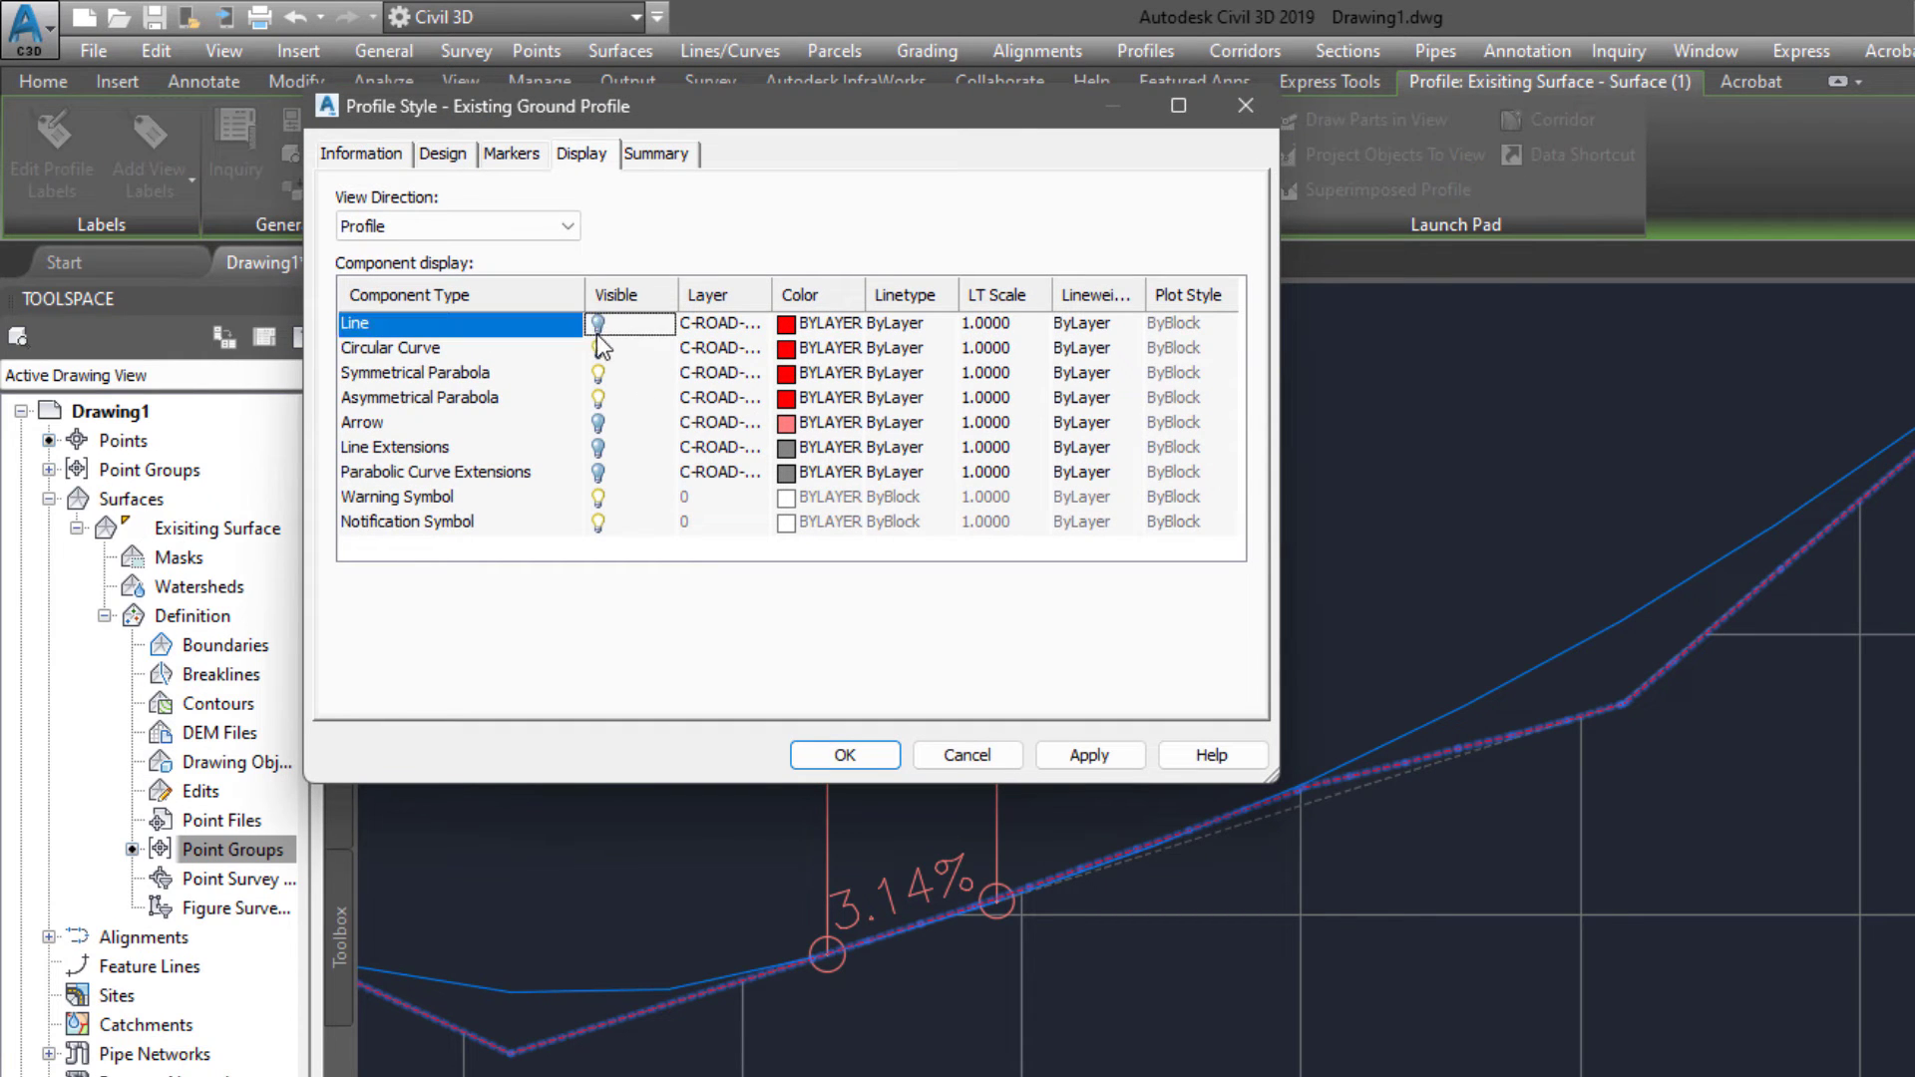
left_click(598, 347)
left_click(599, 372)
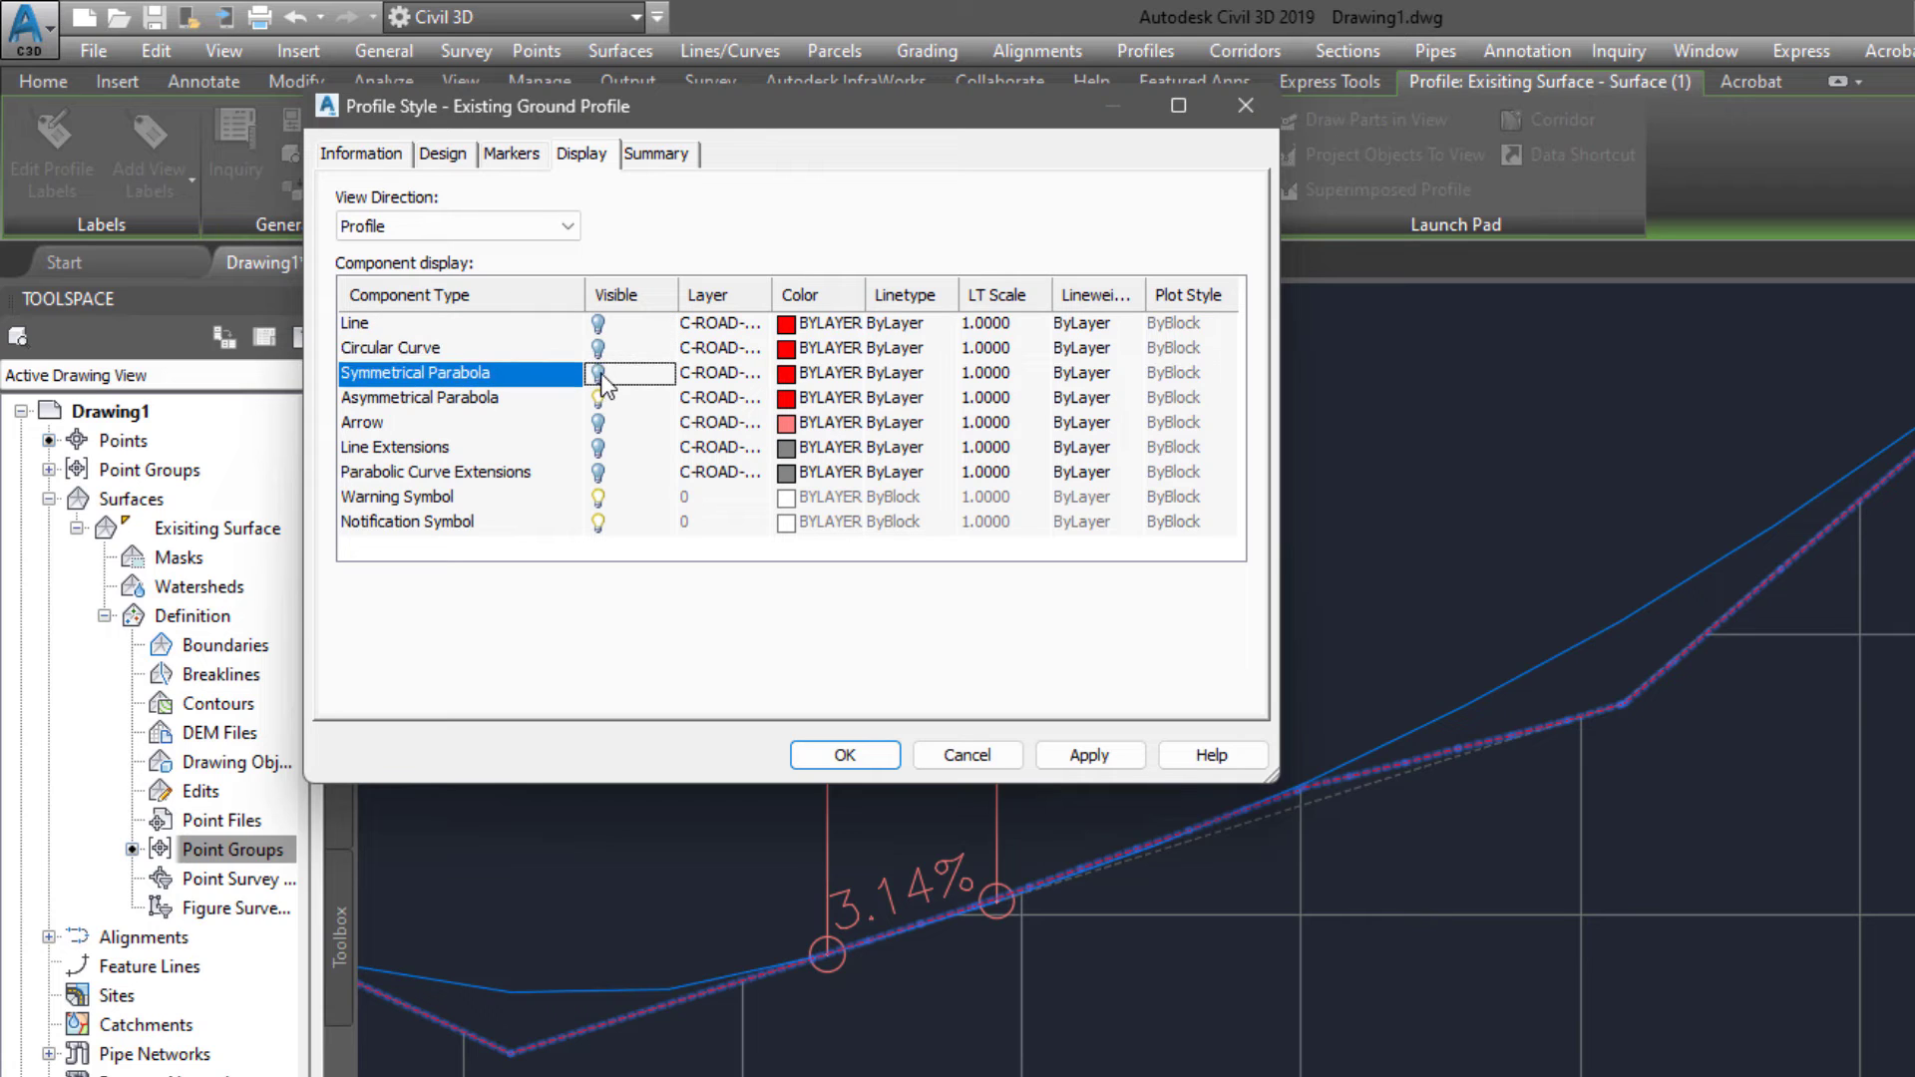
left_click(599, 397)
left_click(599, 496)
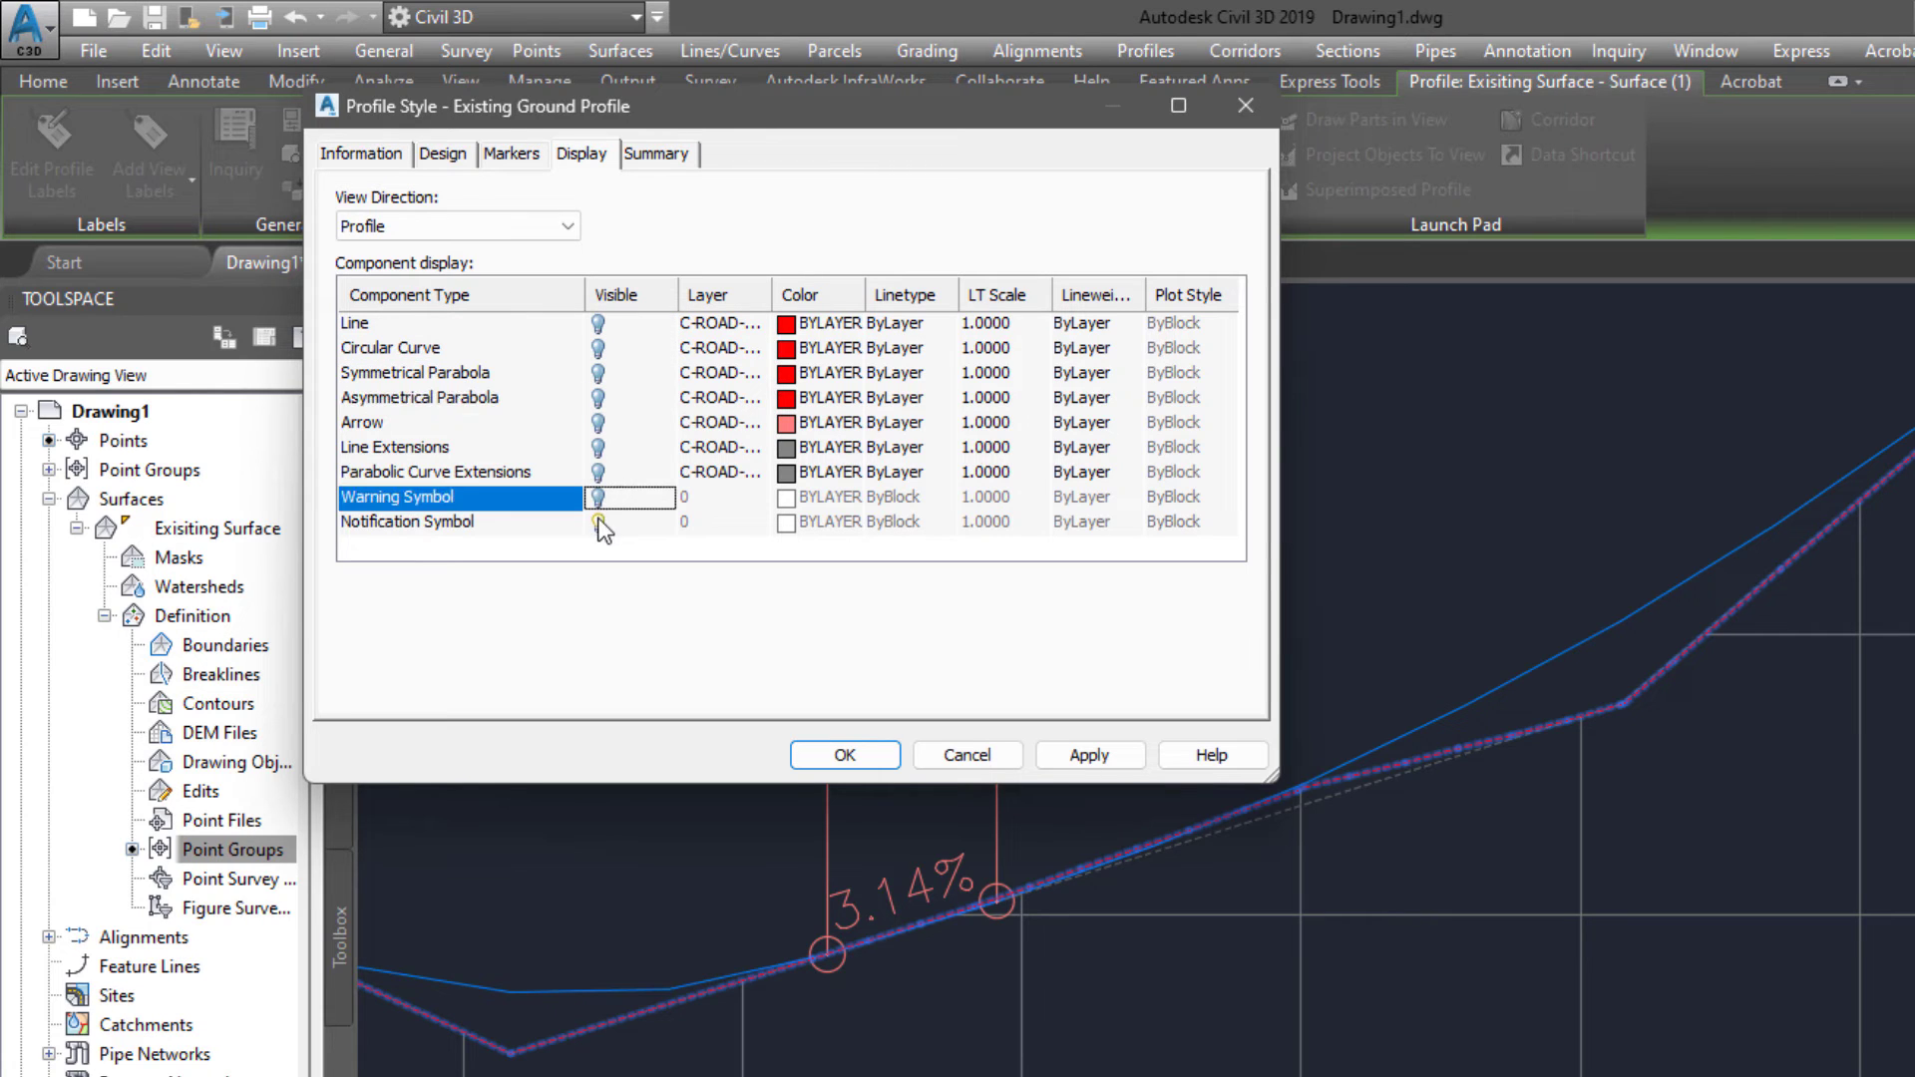
left_click(598, 522)
left_click(1113, 760)
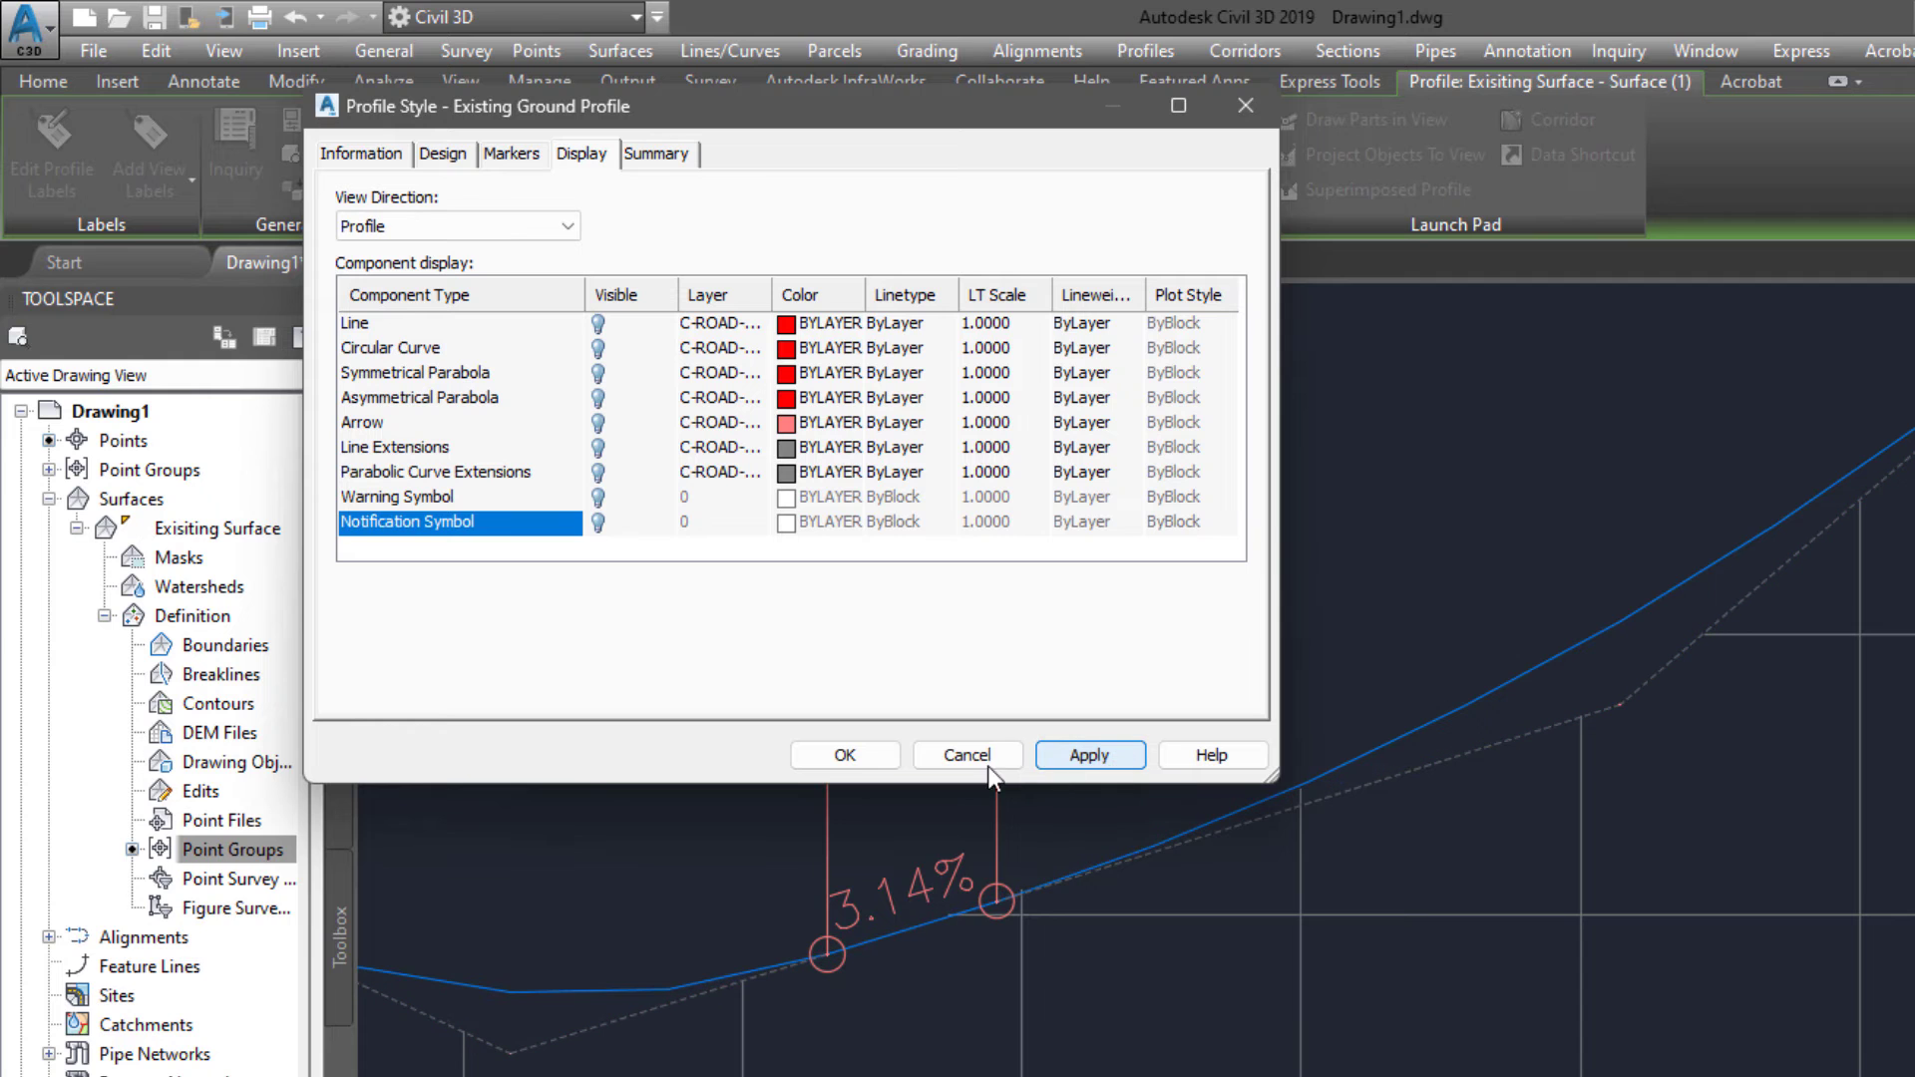
left_click(966, 755)
- Open the Profile View Properties of the KNUST- Main Curve profile view
scroll(965, 755, "down", 5)
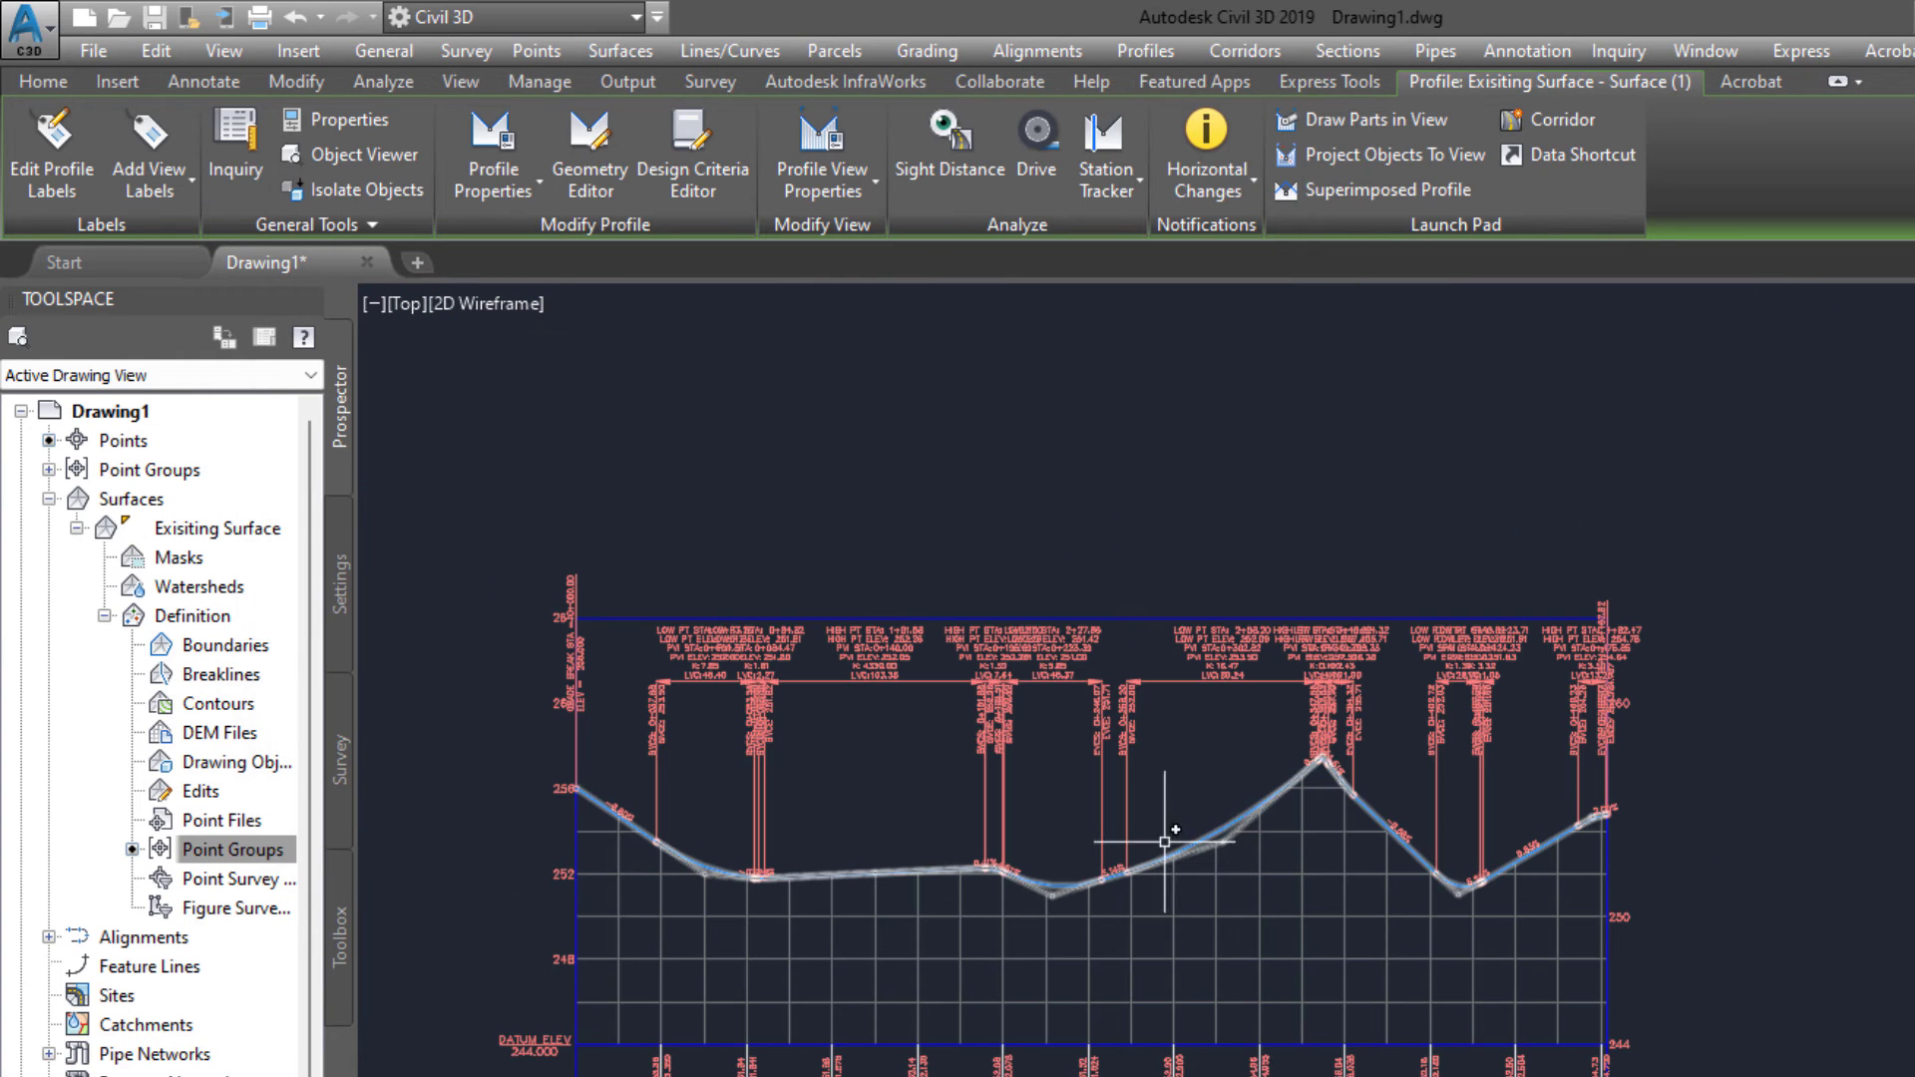
scroll(735, 902, "up", 4)
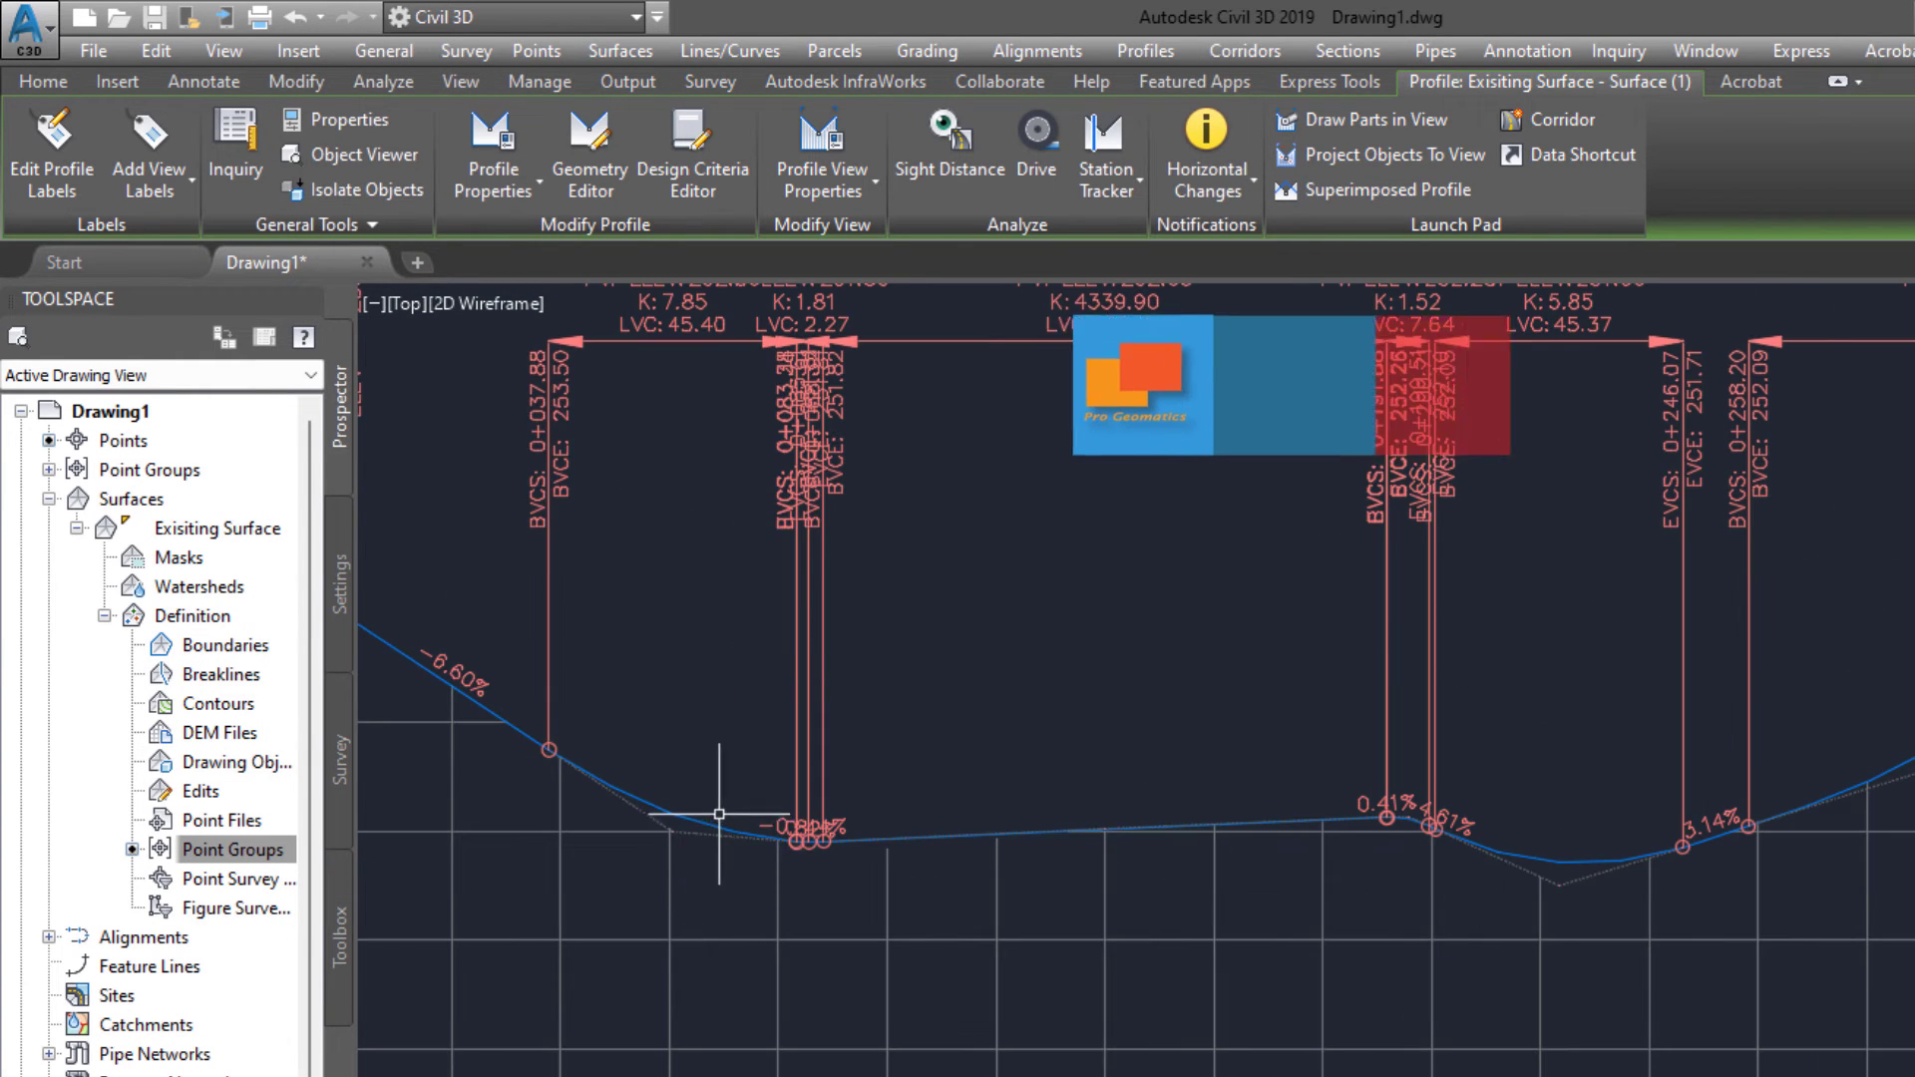
scroll(718, 812, "down", 4)
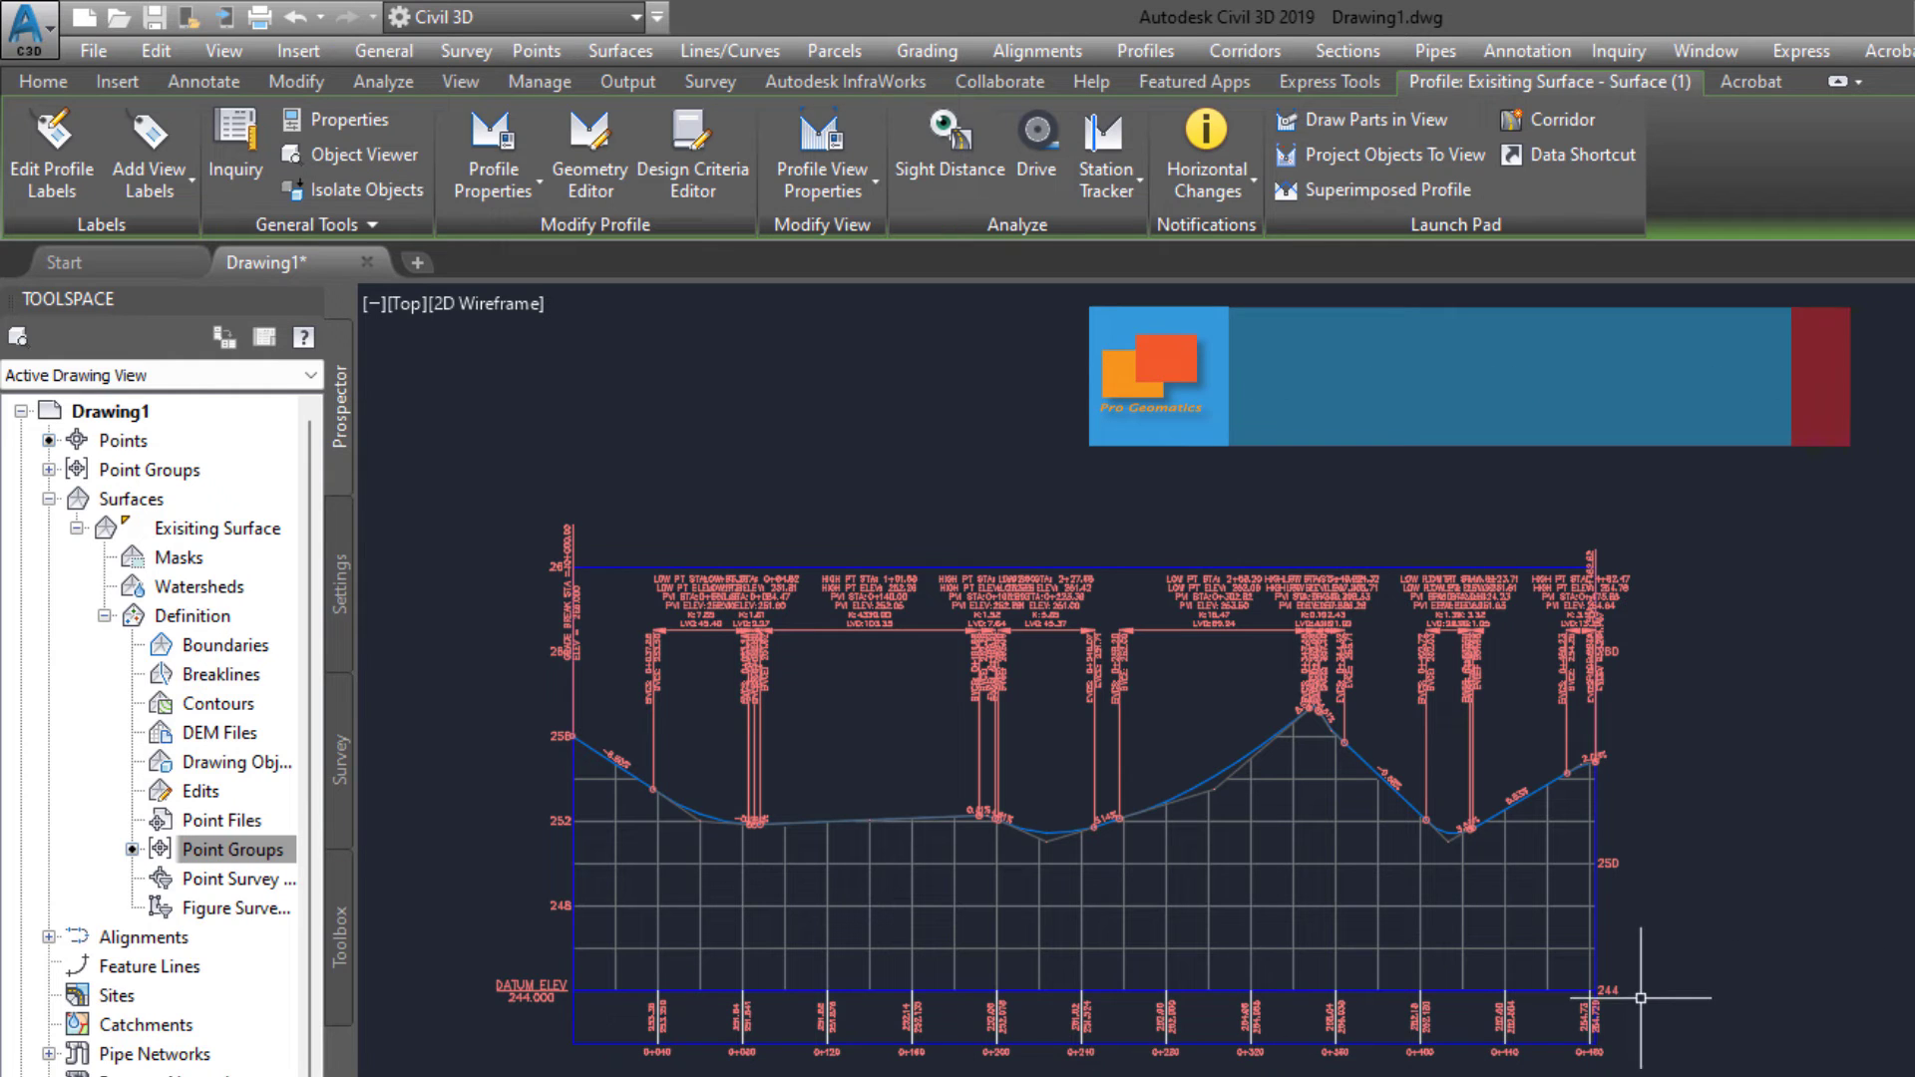
left_click(638, 1013)
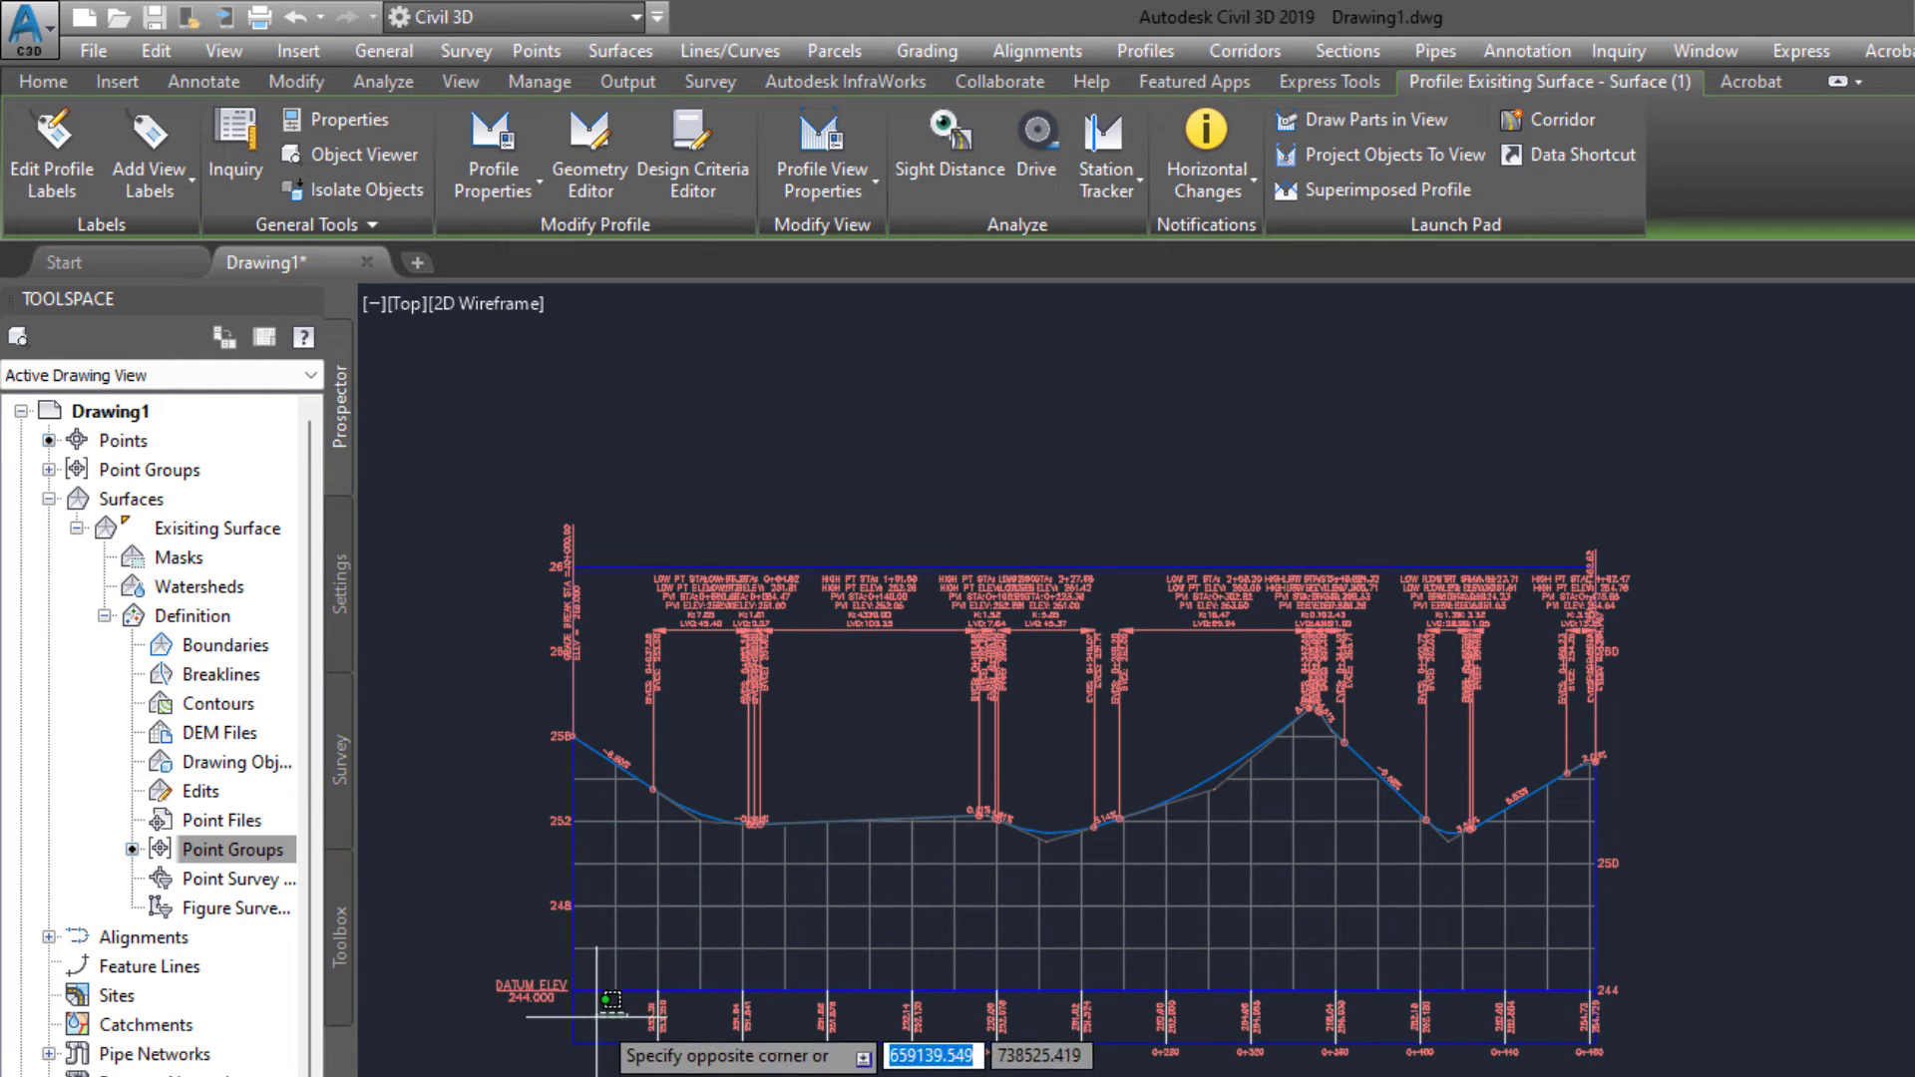
left_click(468, 1017)
key("Escape")
left_click(928, 820)
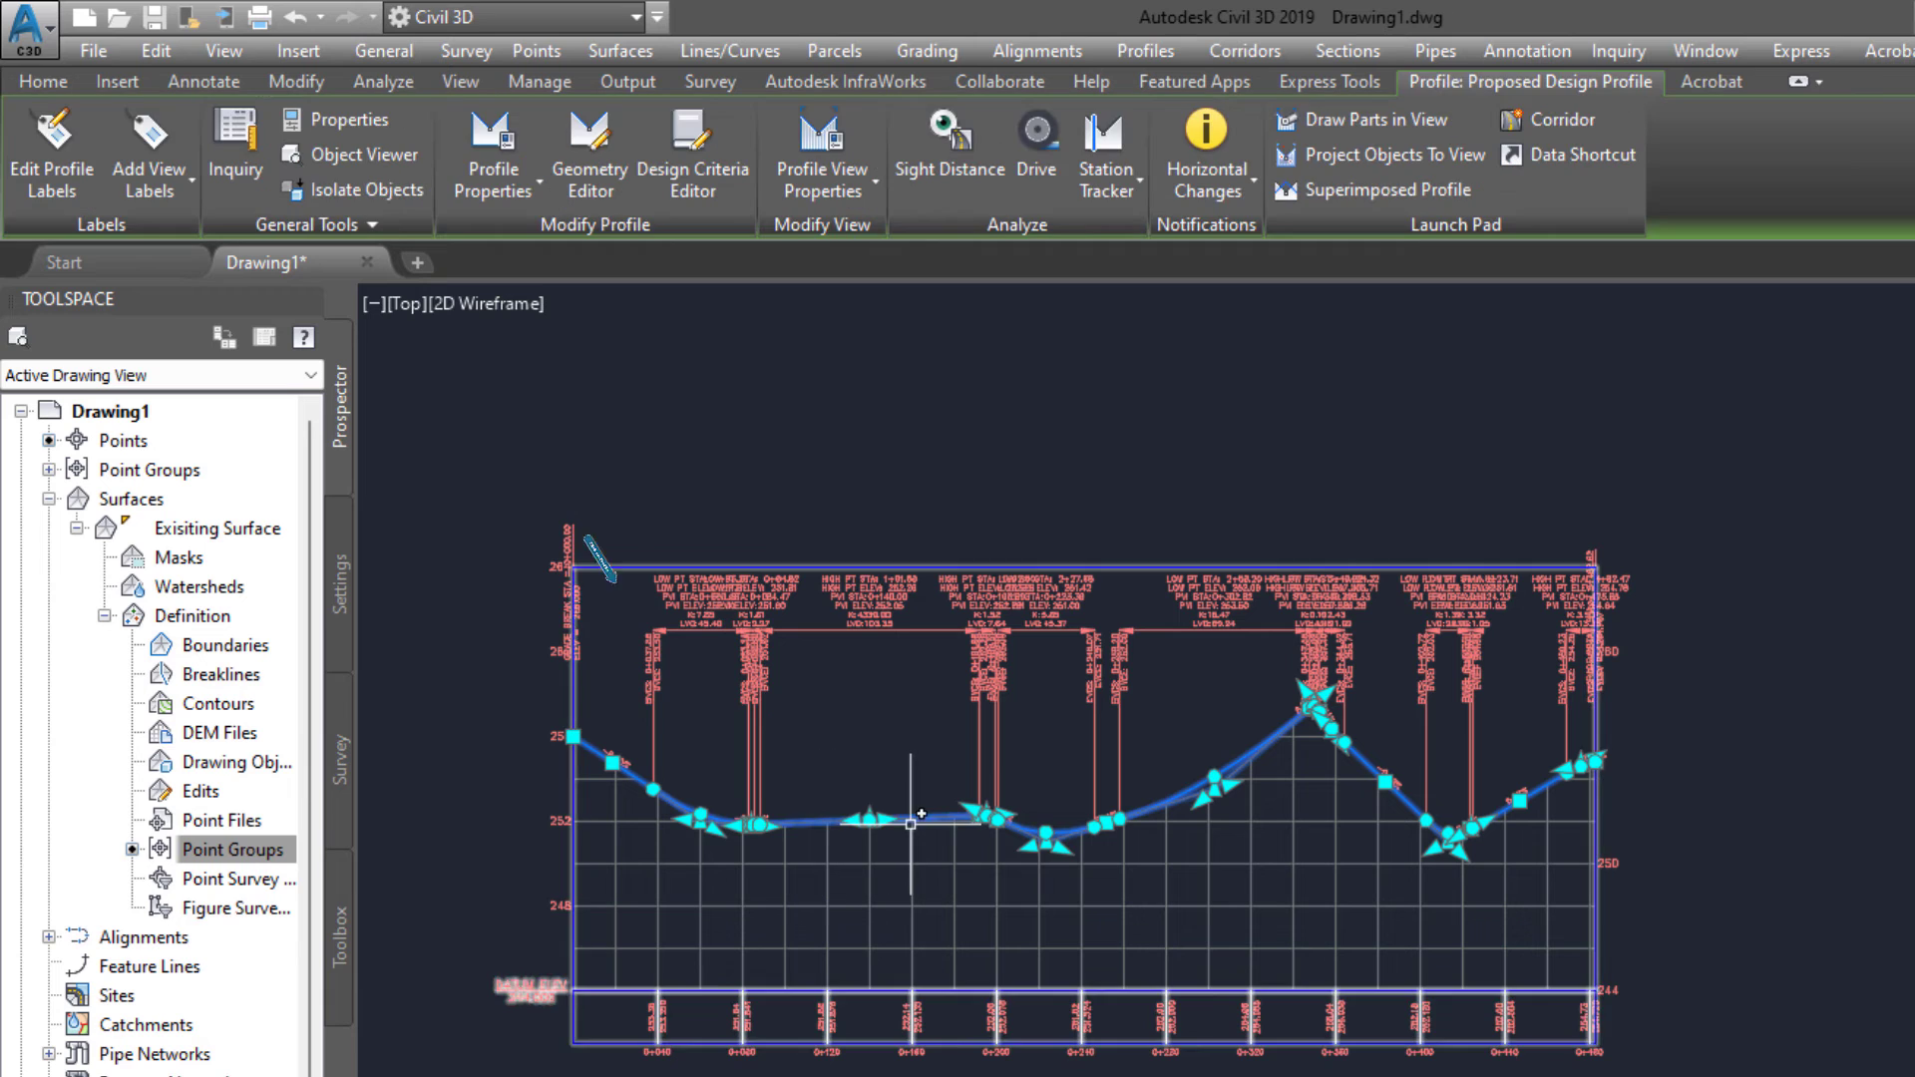
left_click(822, 185)
left_click(862, 239)
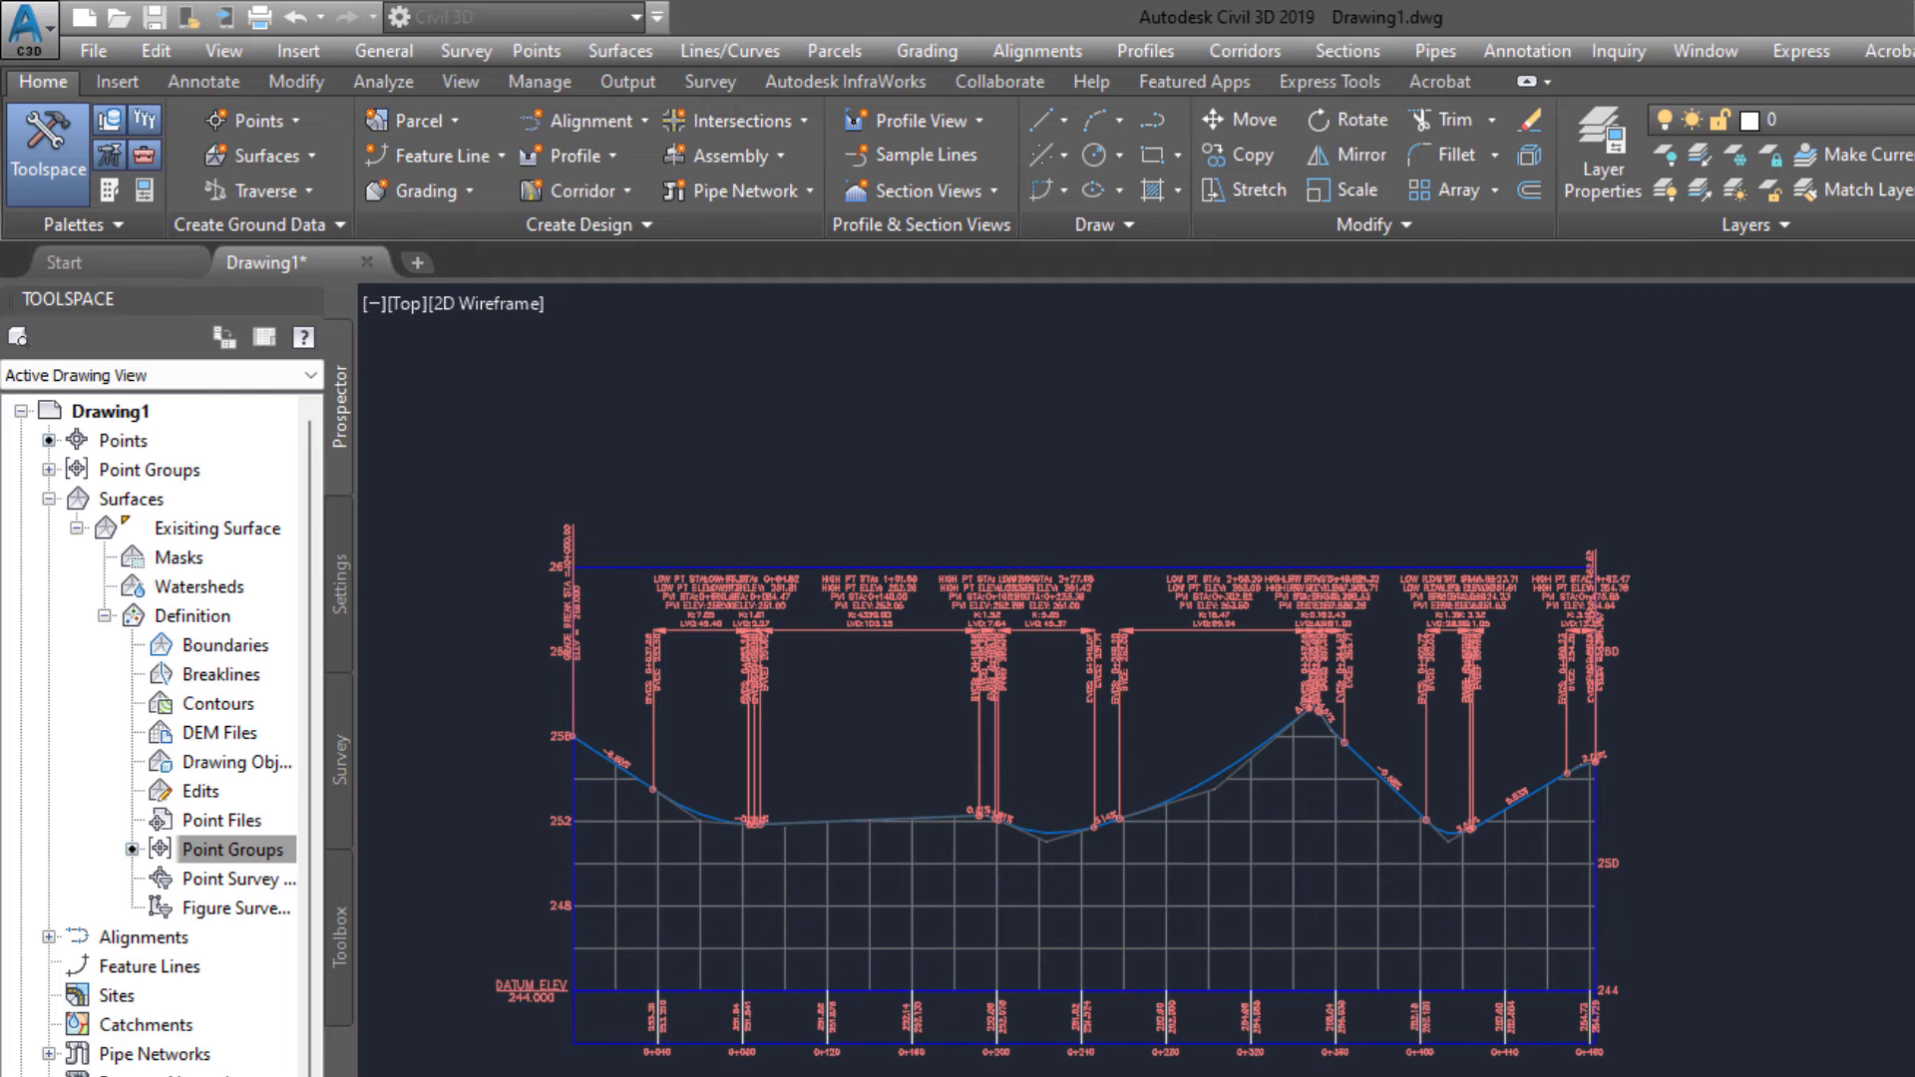
left_click(910, 876)
left_click(850, 873)
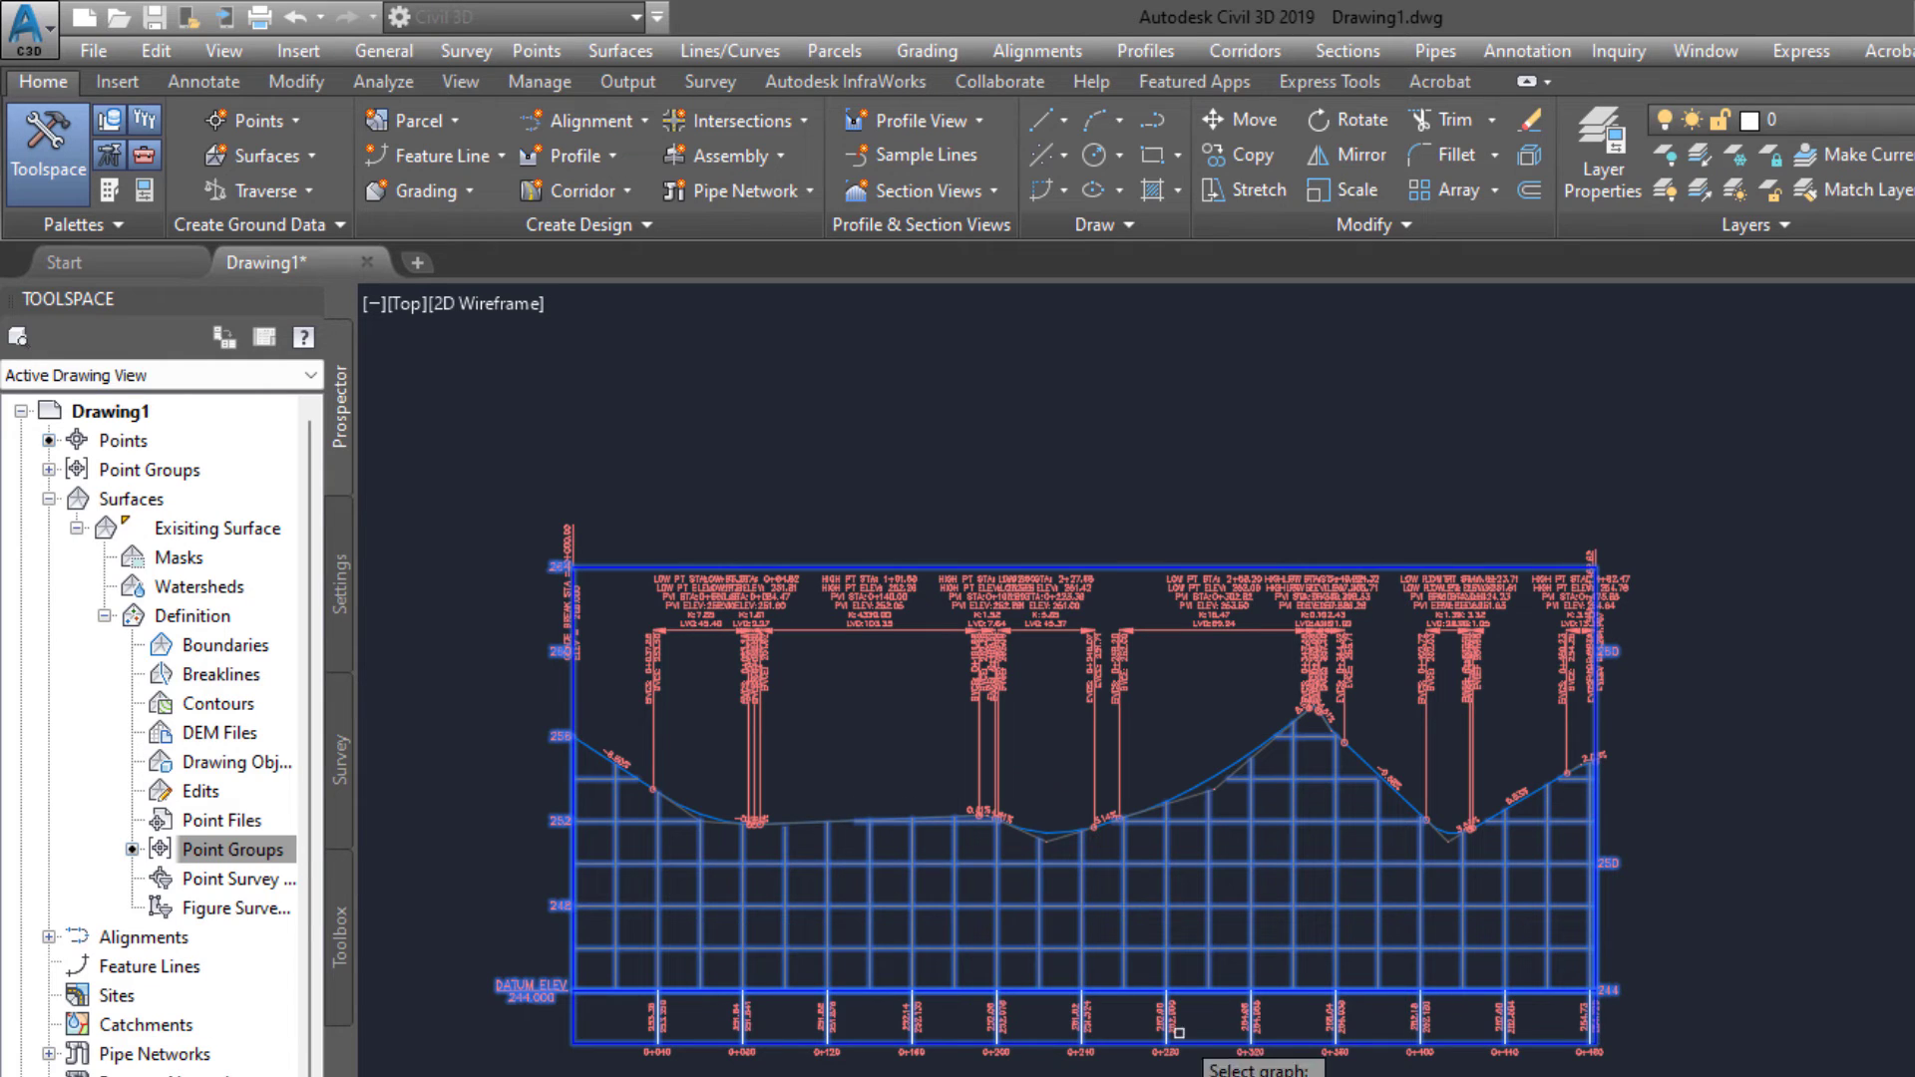
key("Return")
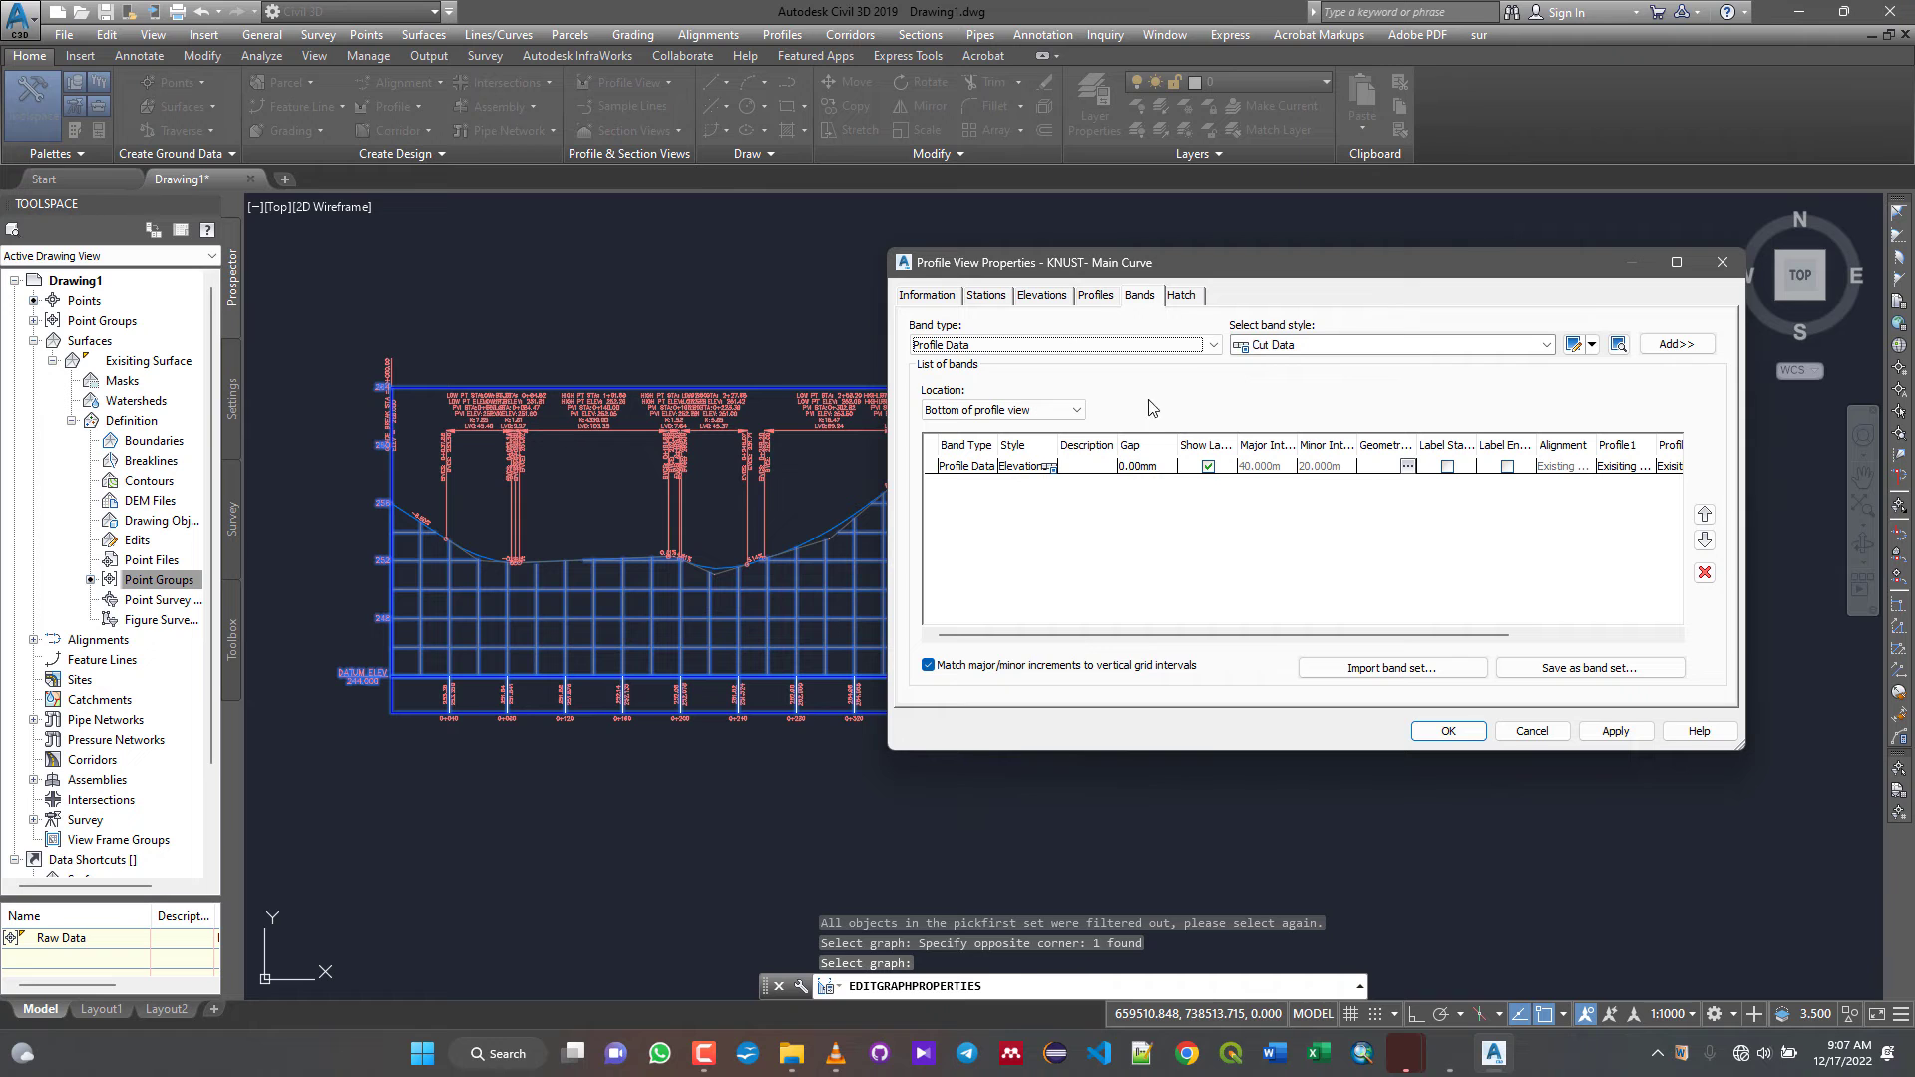
- Review the profile view's information, station, elevation range and profile list settings
left_click(926, 296)
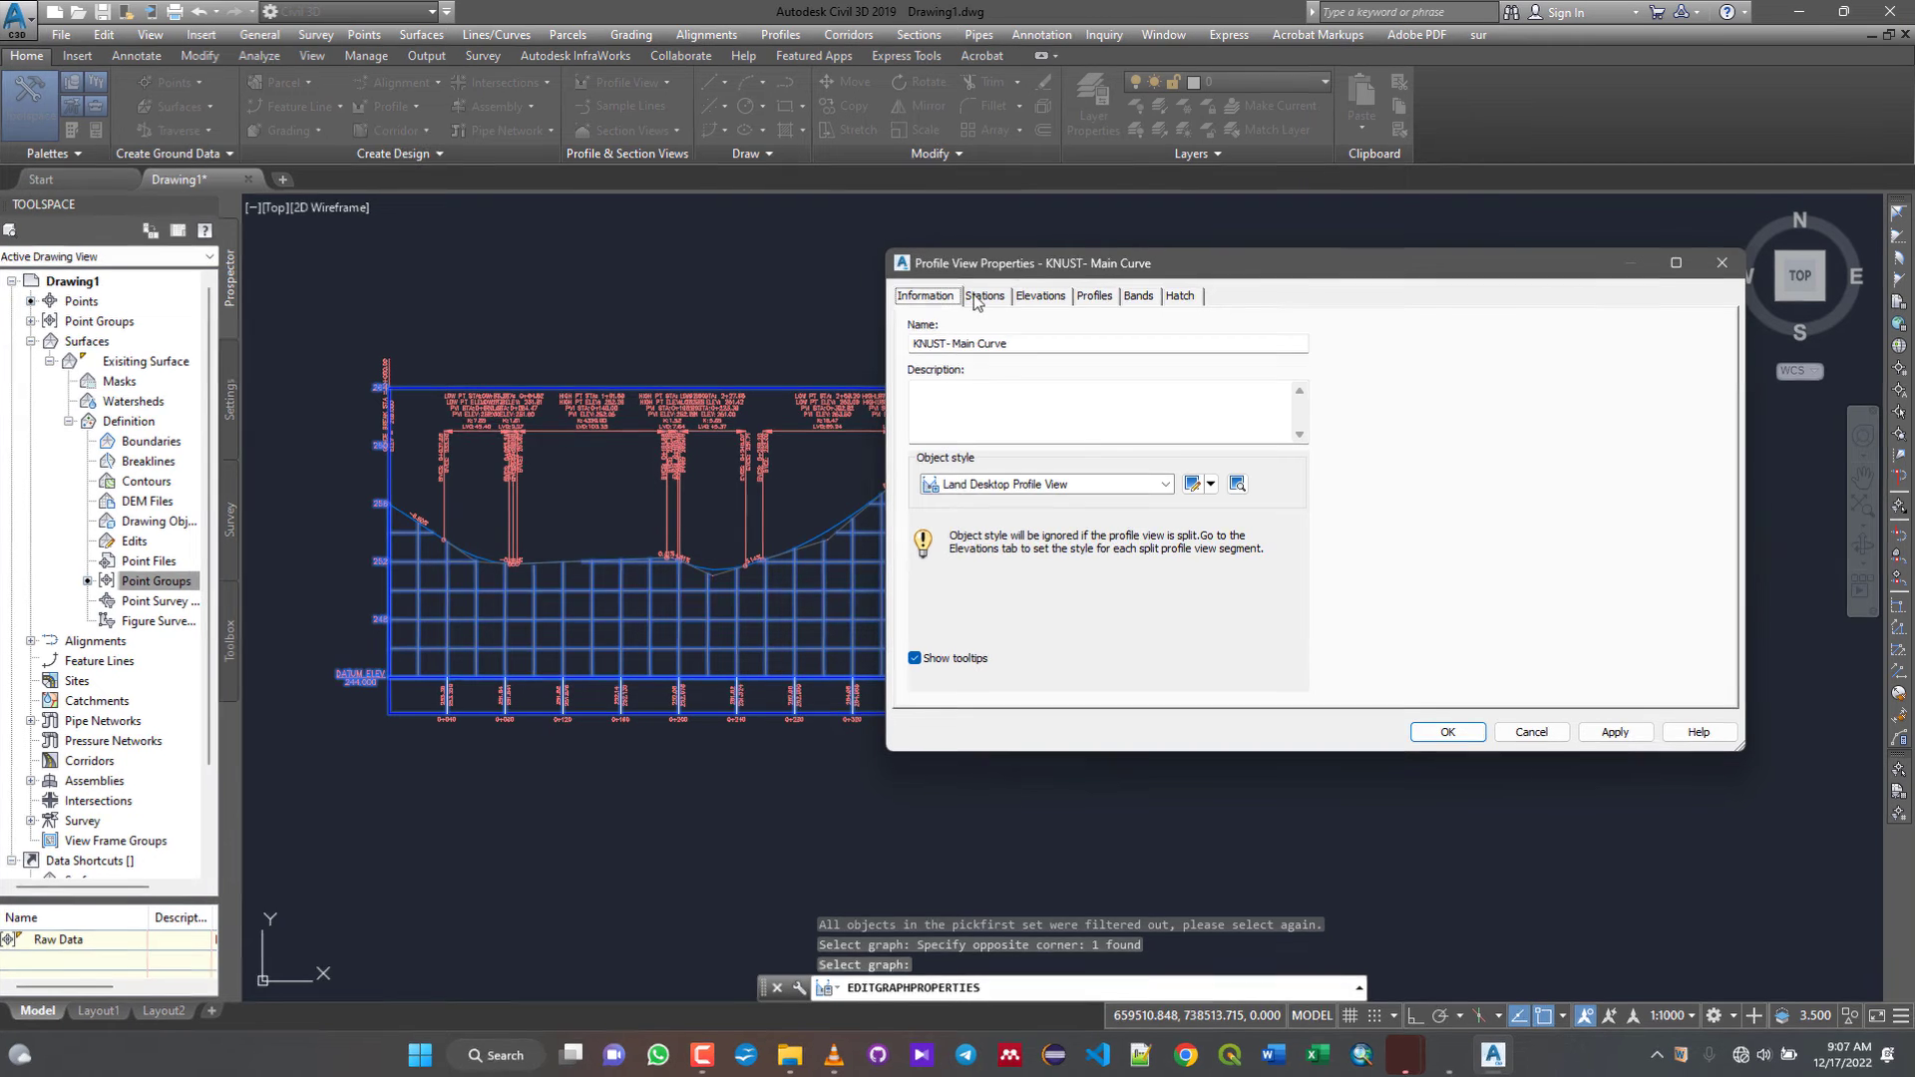
left_click(986, 295)
left_click(1057, 296)
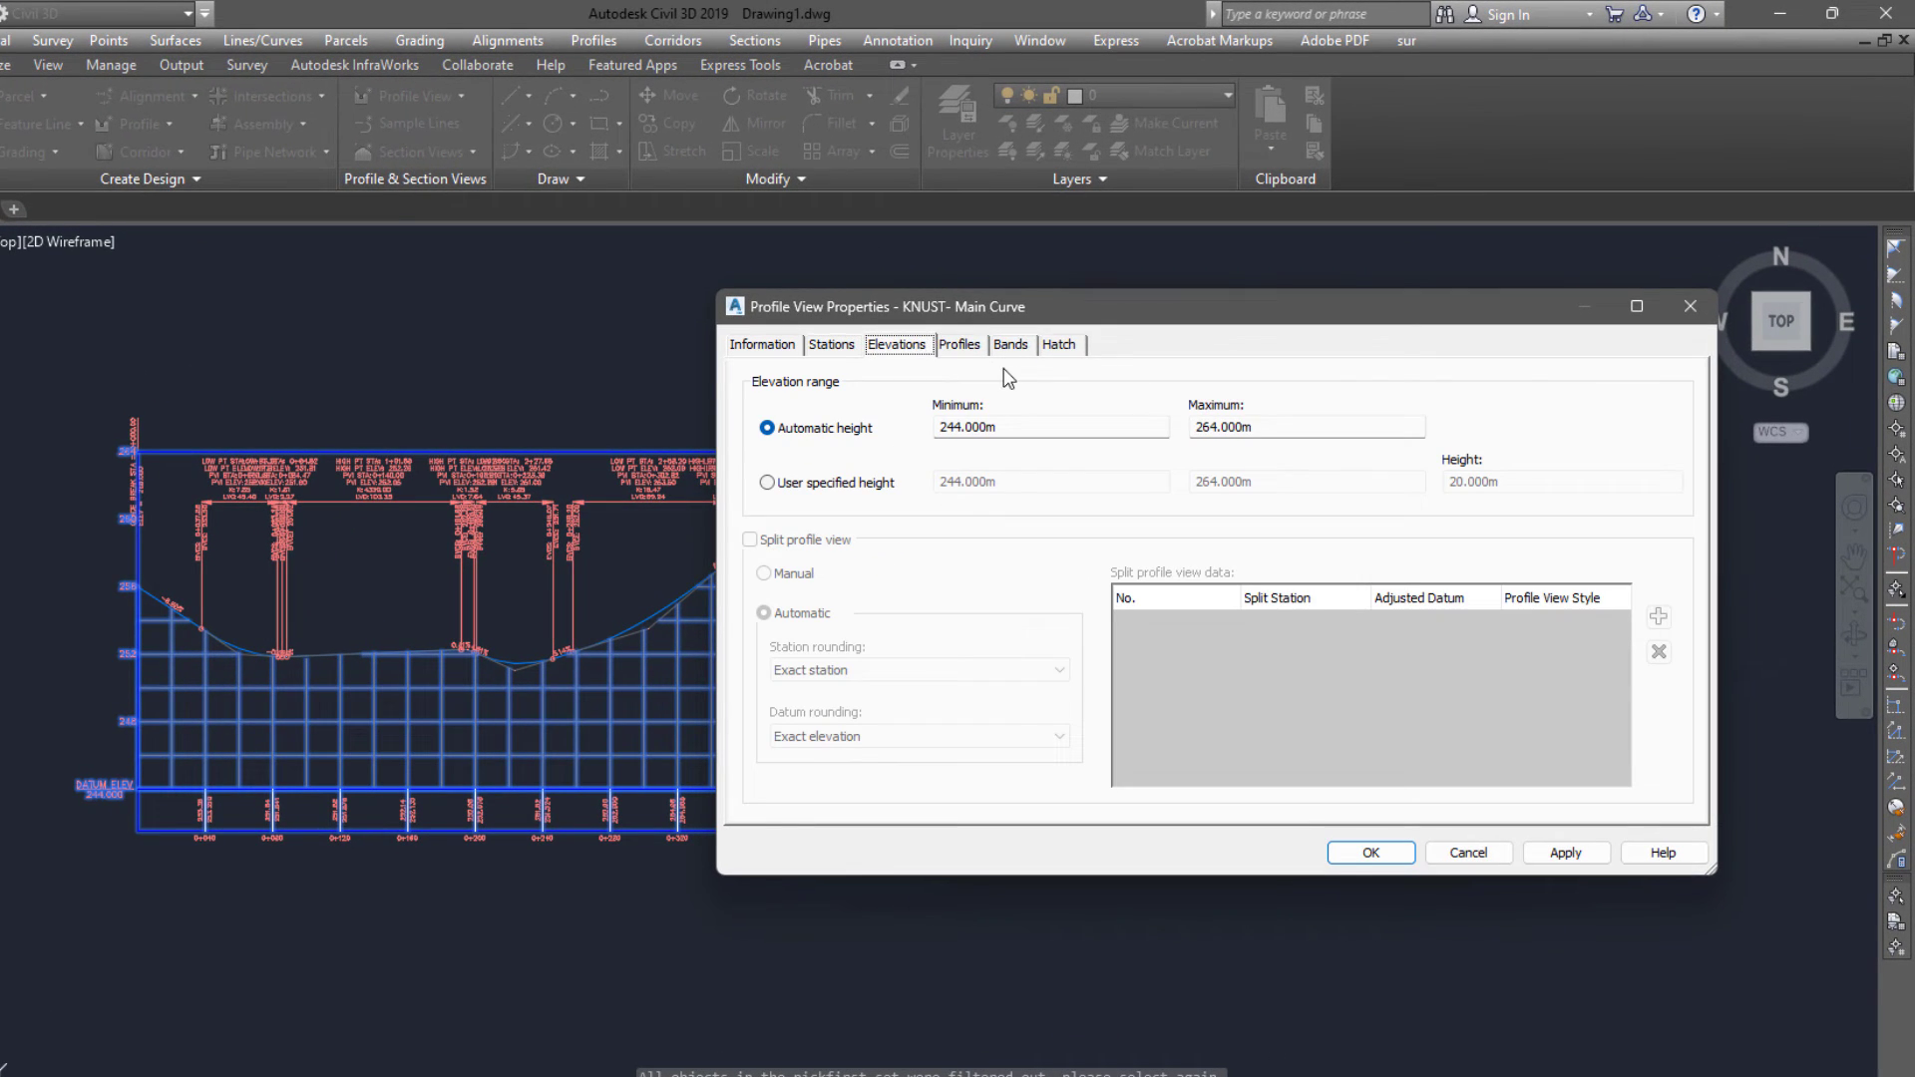
left_click(960, 345)
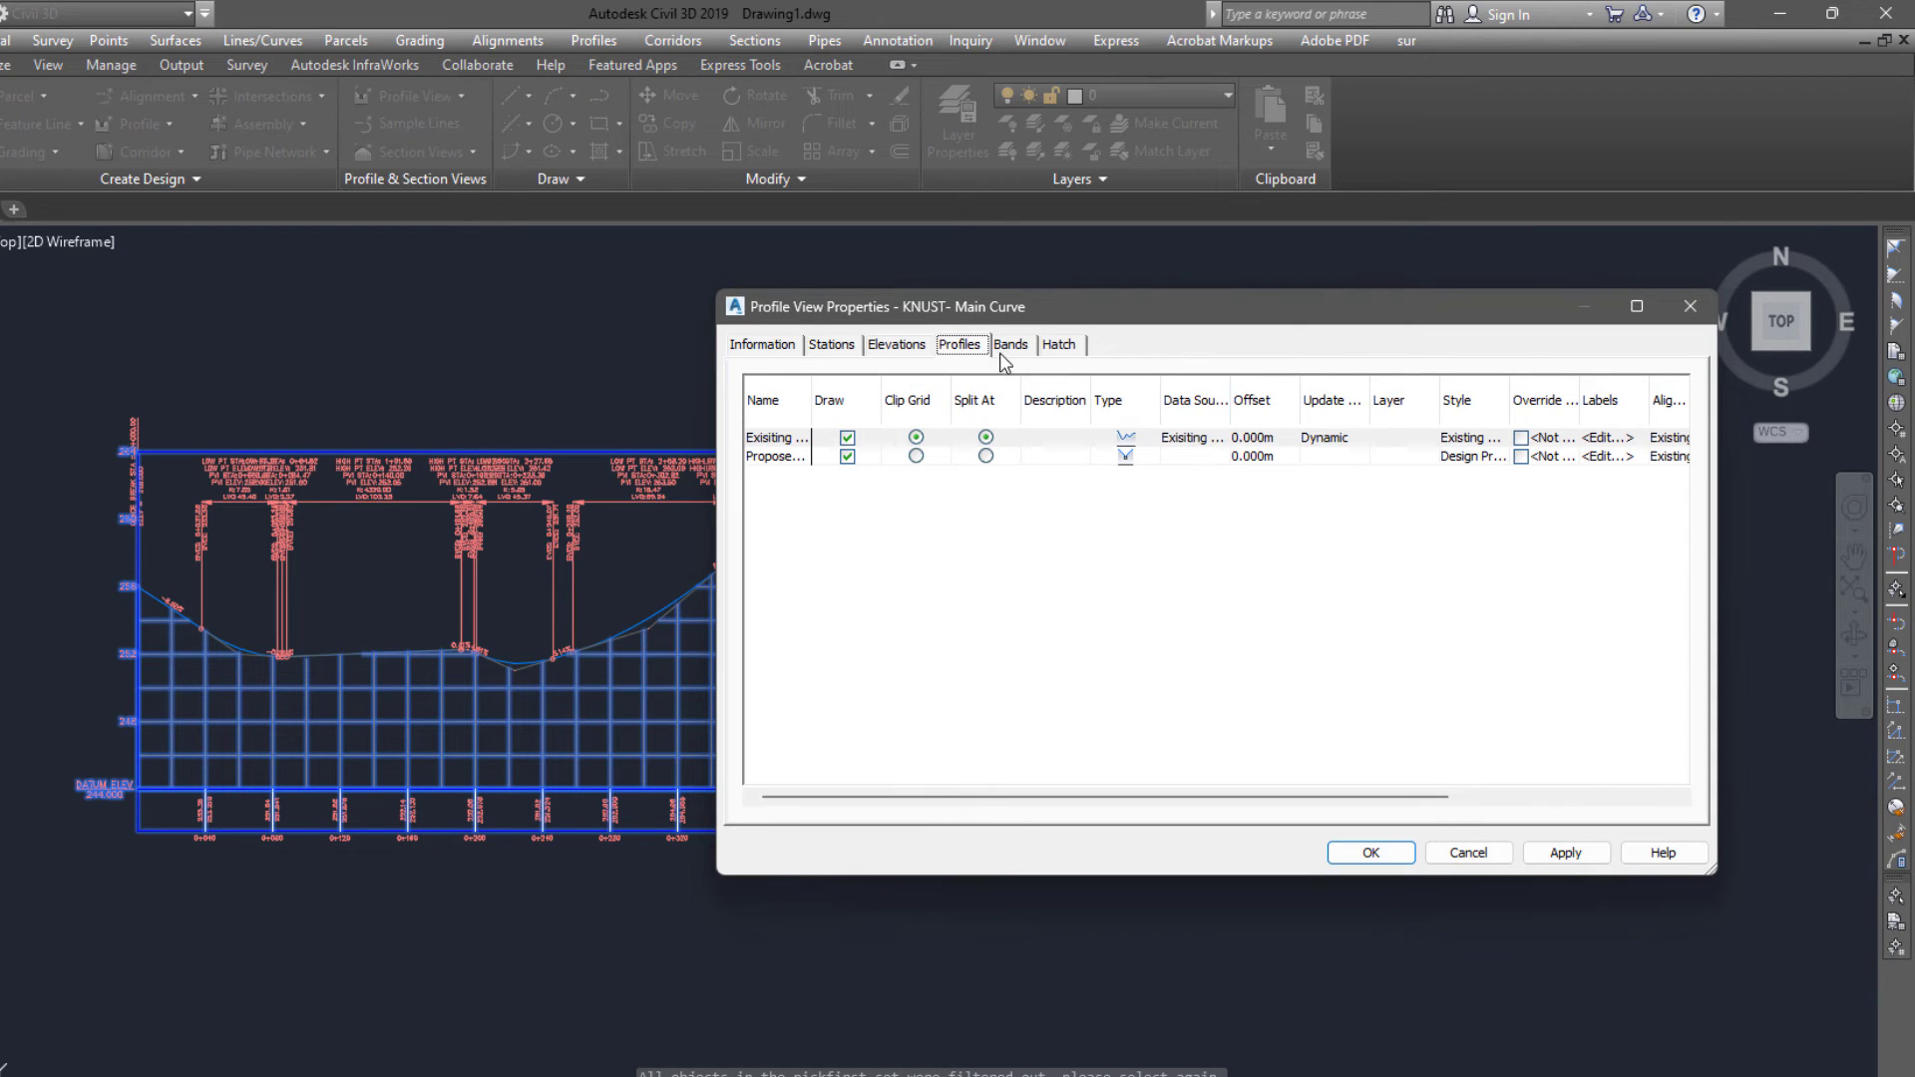
left_click_drag(1101, 317, 833, 271)
- Check the profiles available for Profile1 and Profile2 of the Elevations and Stations band, keeping the existing surface in both
left_click(757, 303)
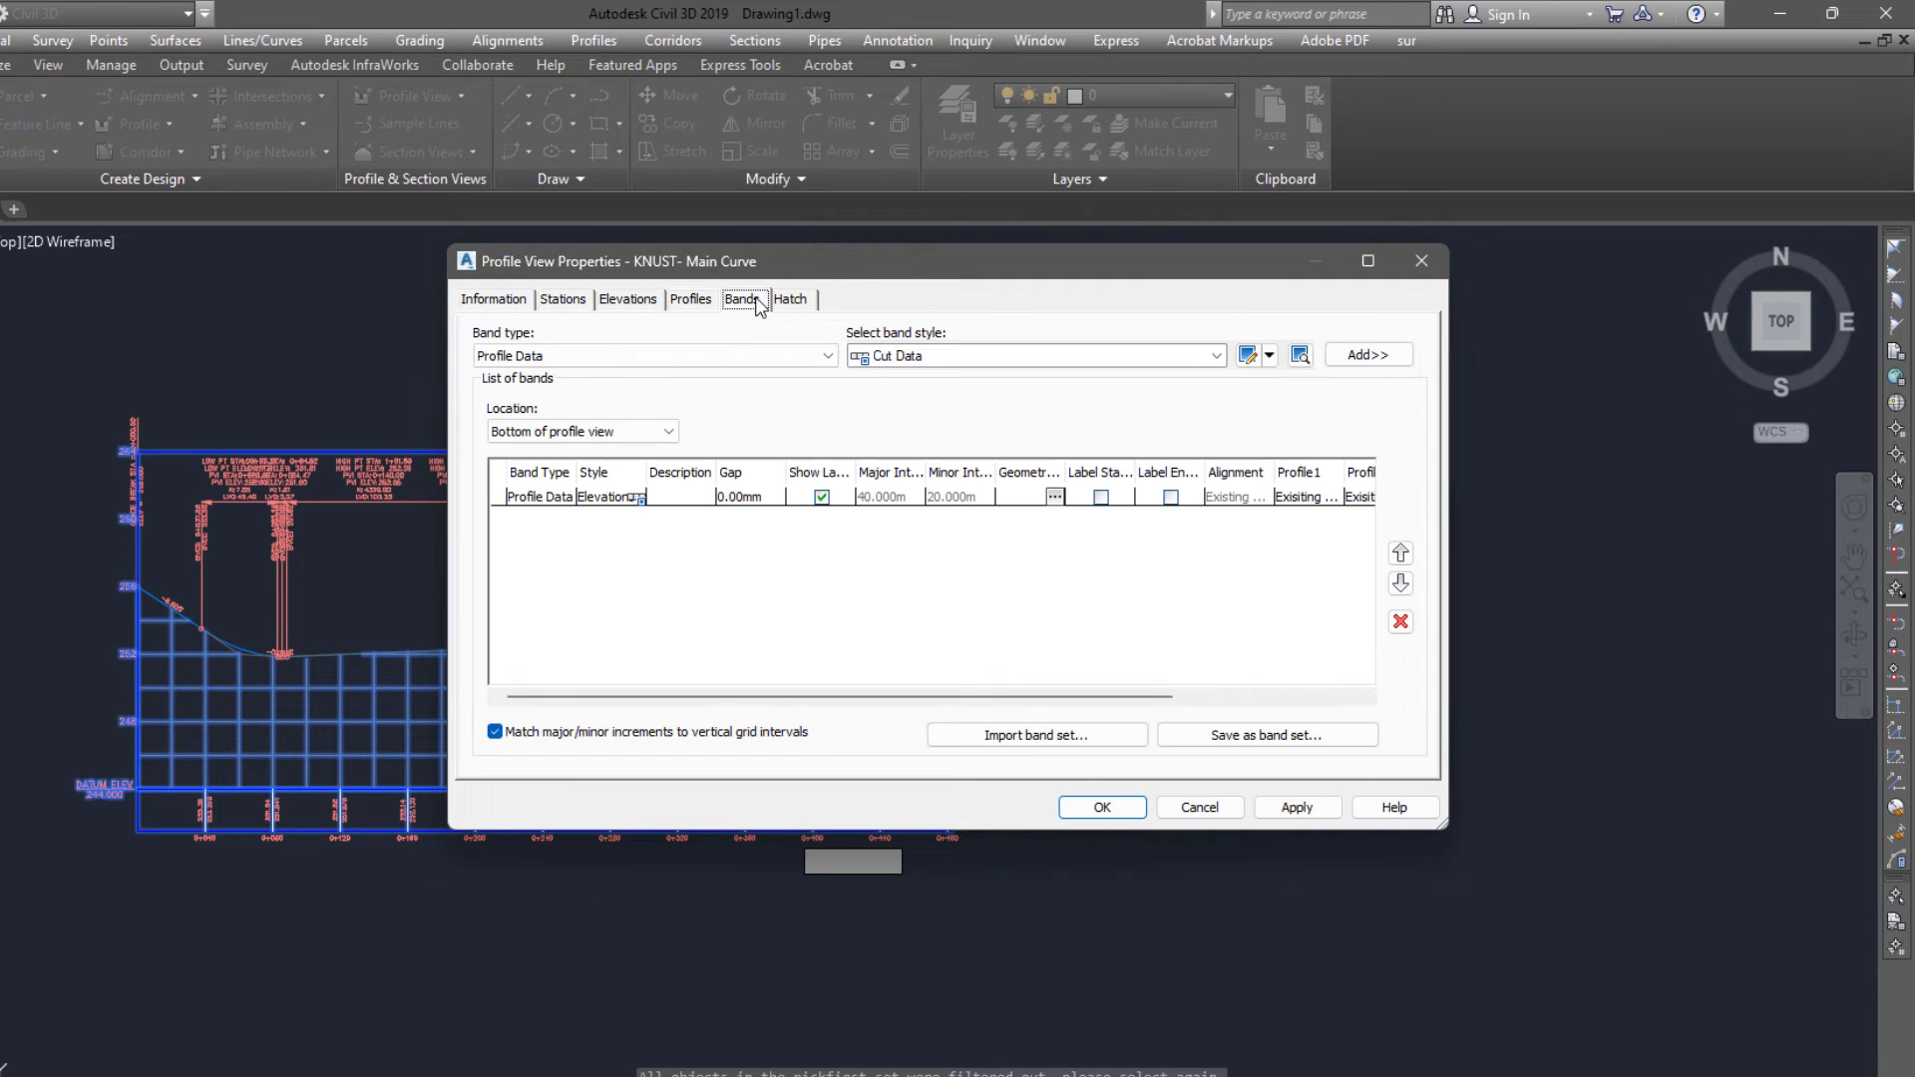
left_click(545, 504)
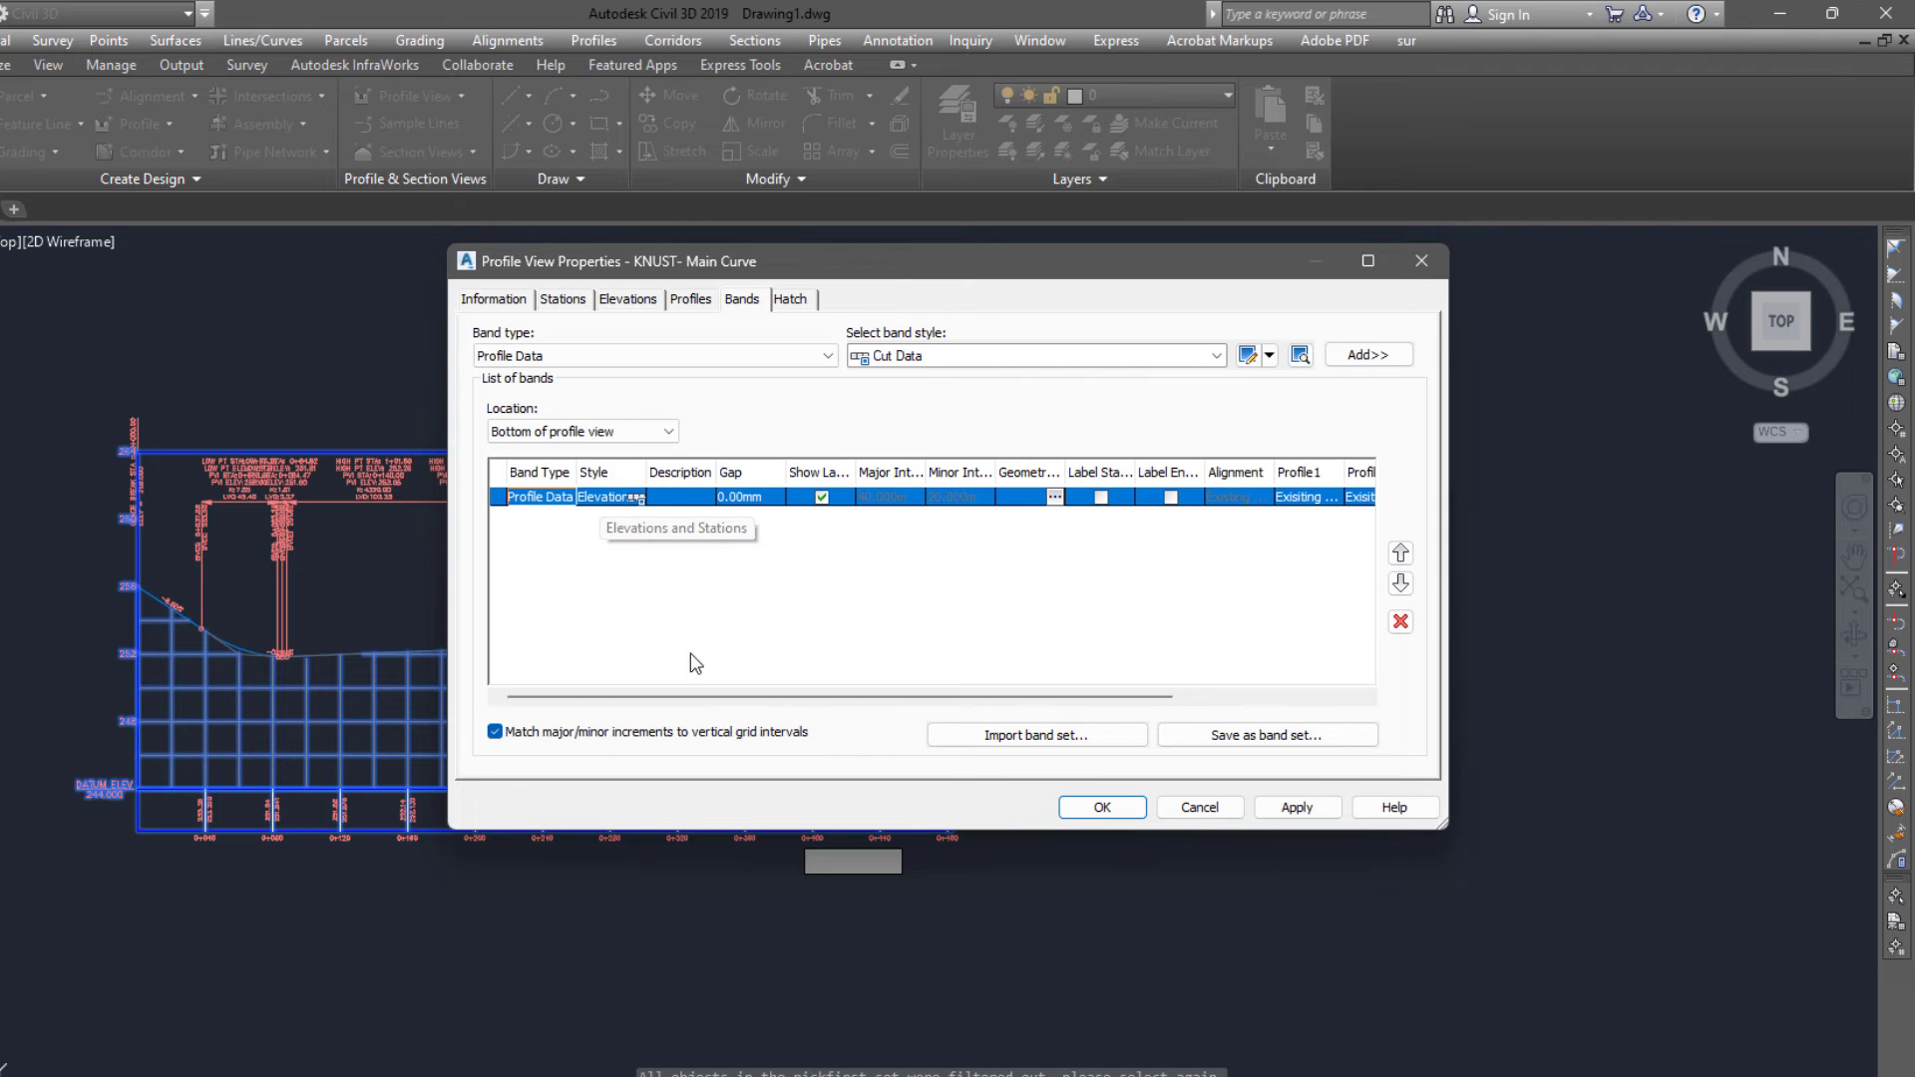
left_click_drag(684, 696, 876, 706)
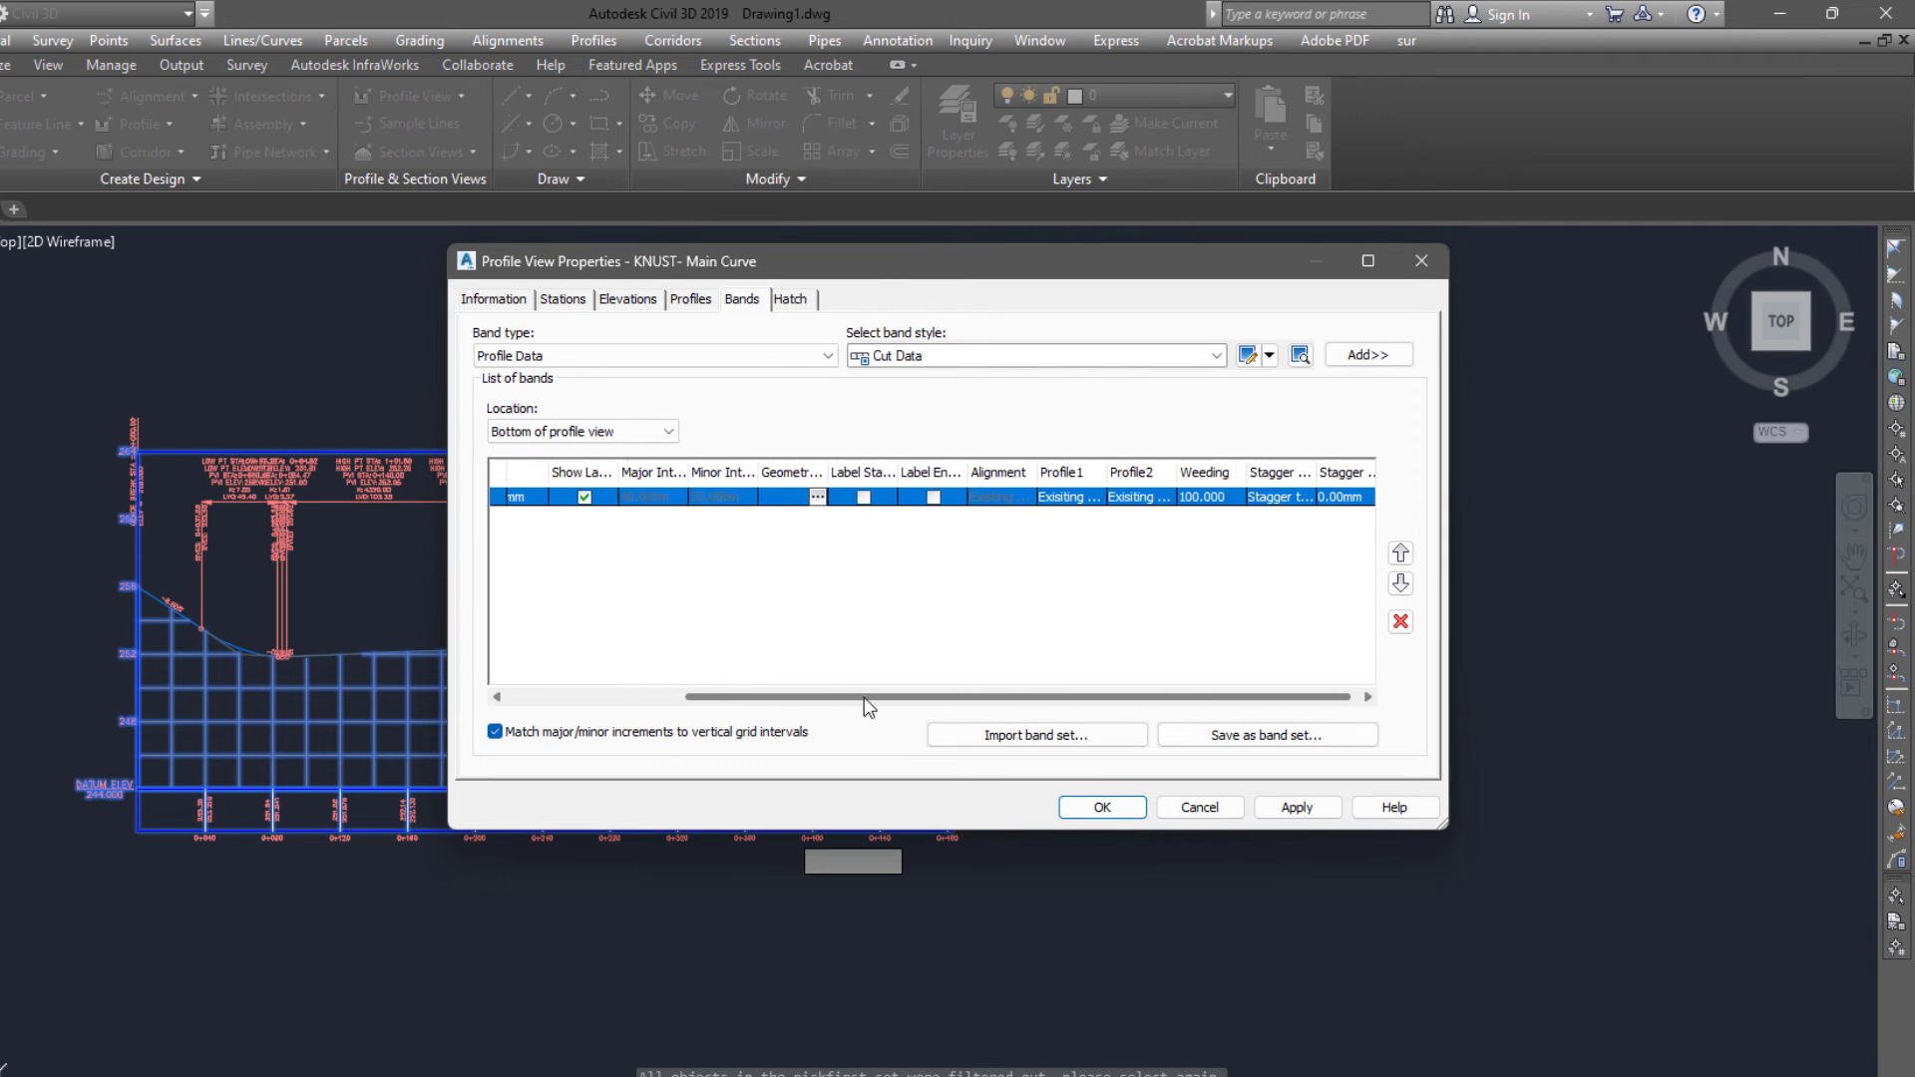
left_click(1140, 503)
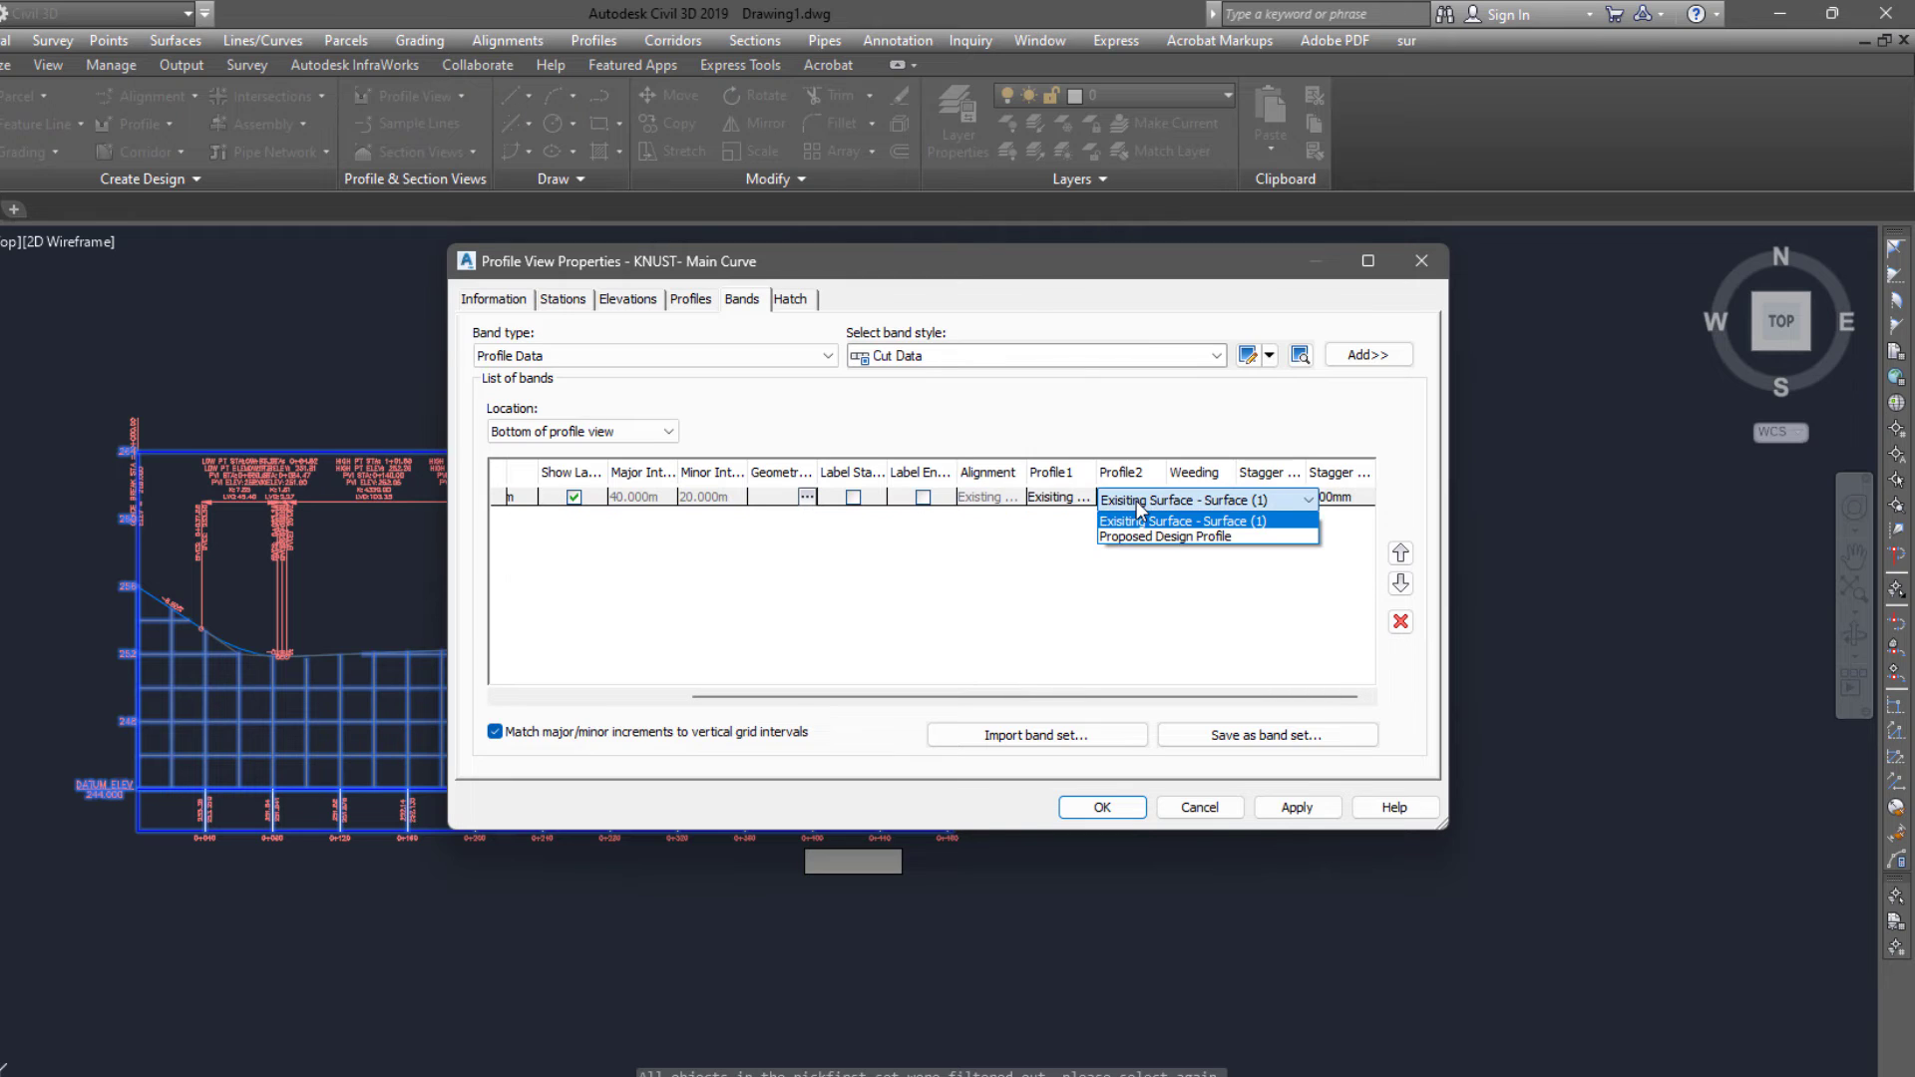
left_click(1142, 520)
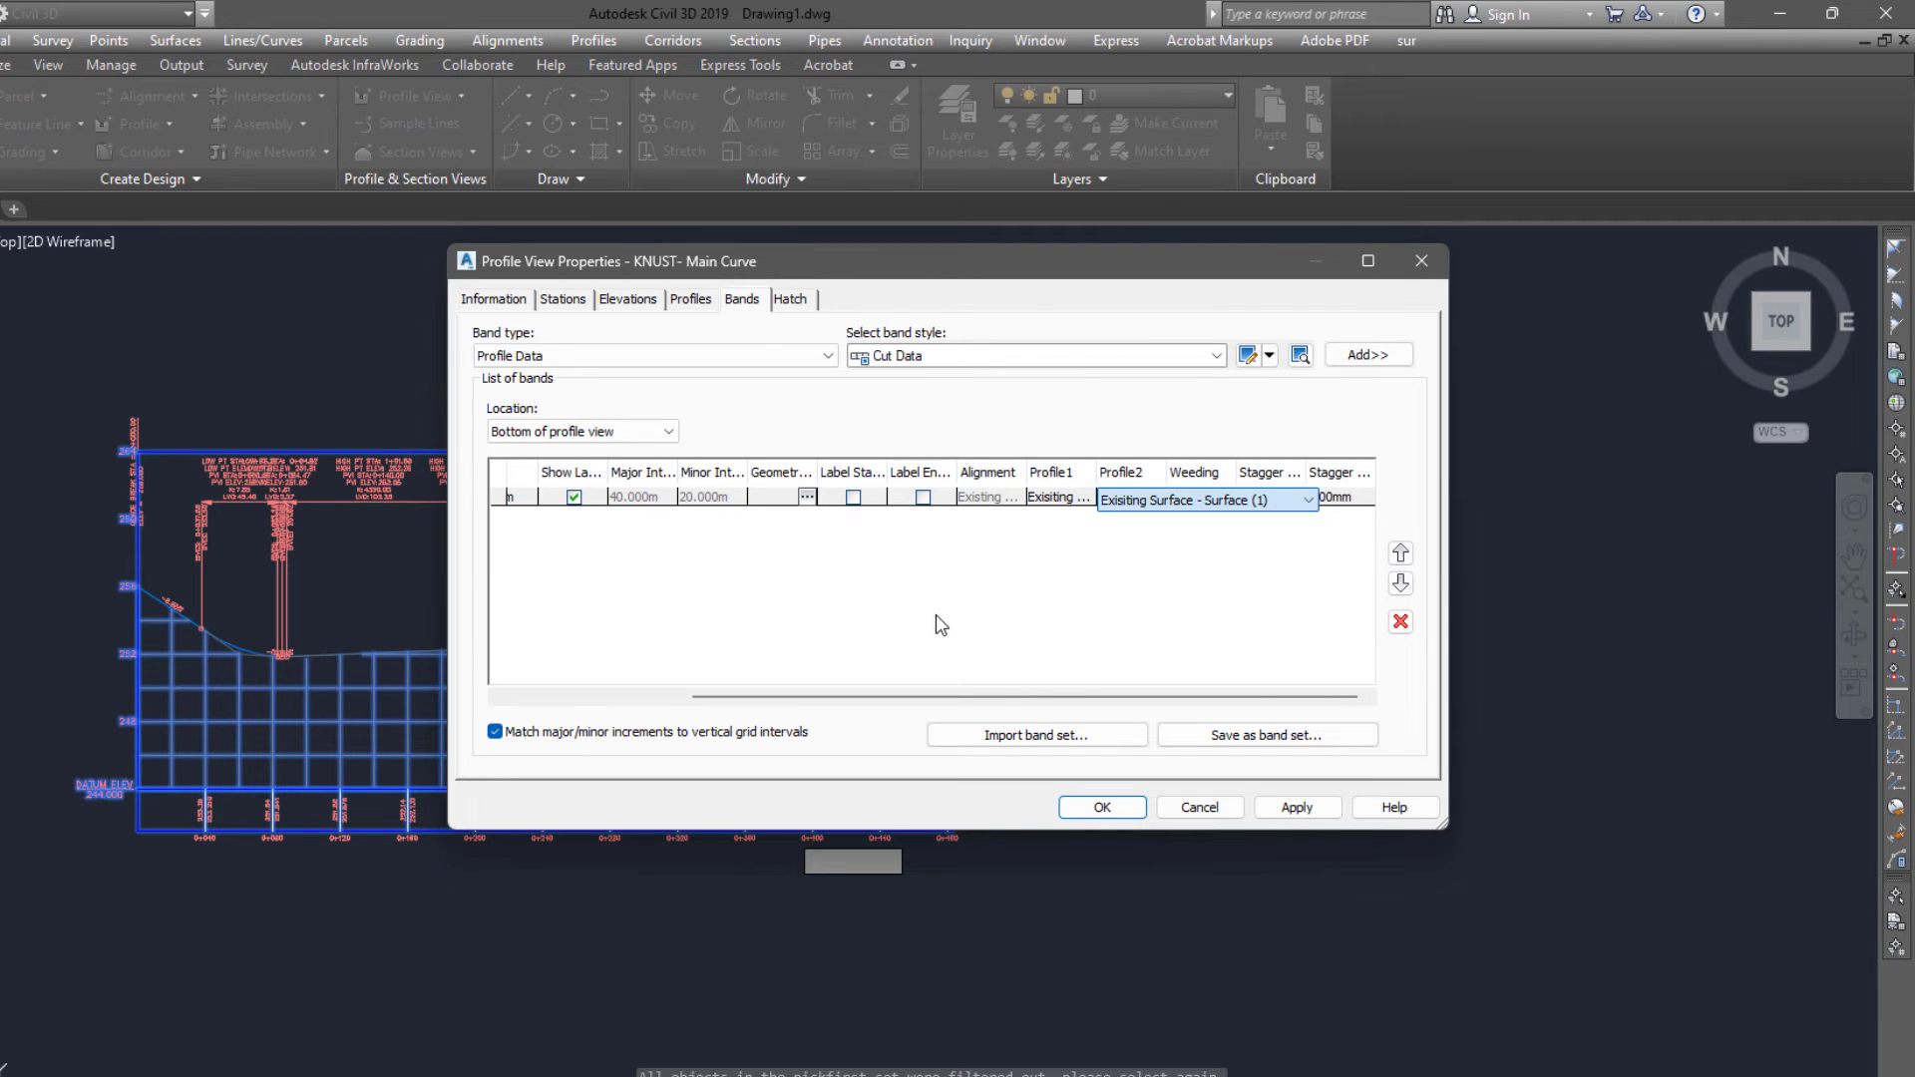
left_click(1085, 499)
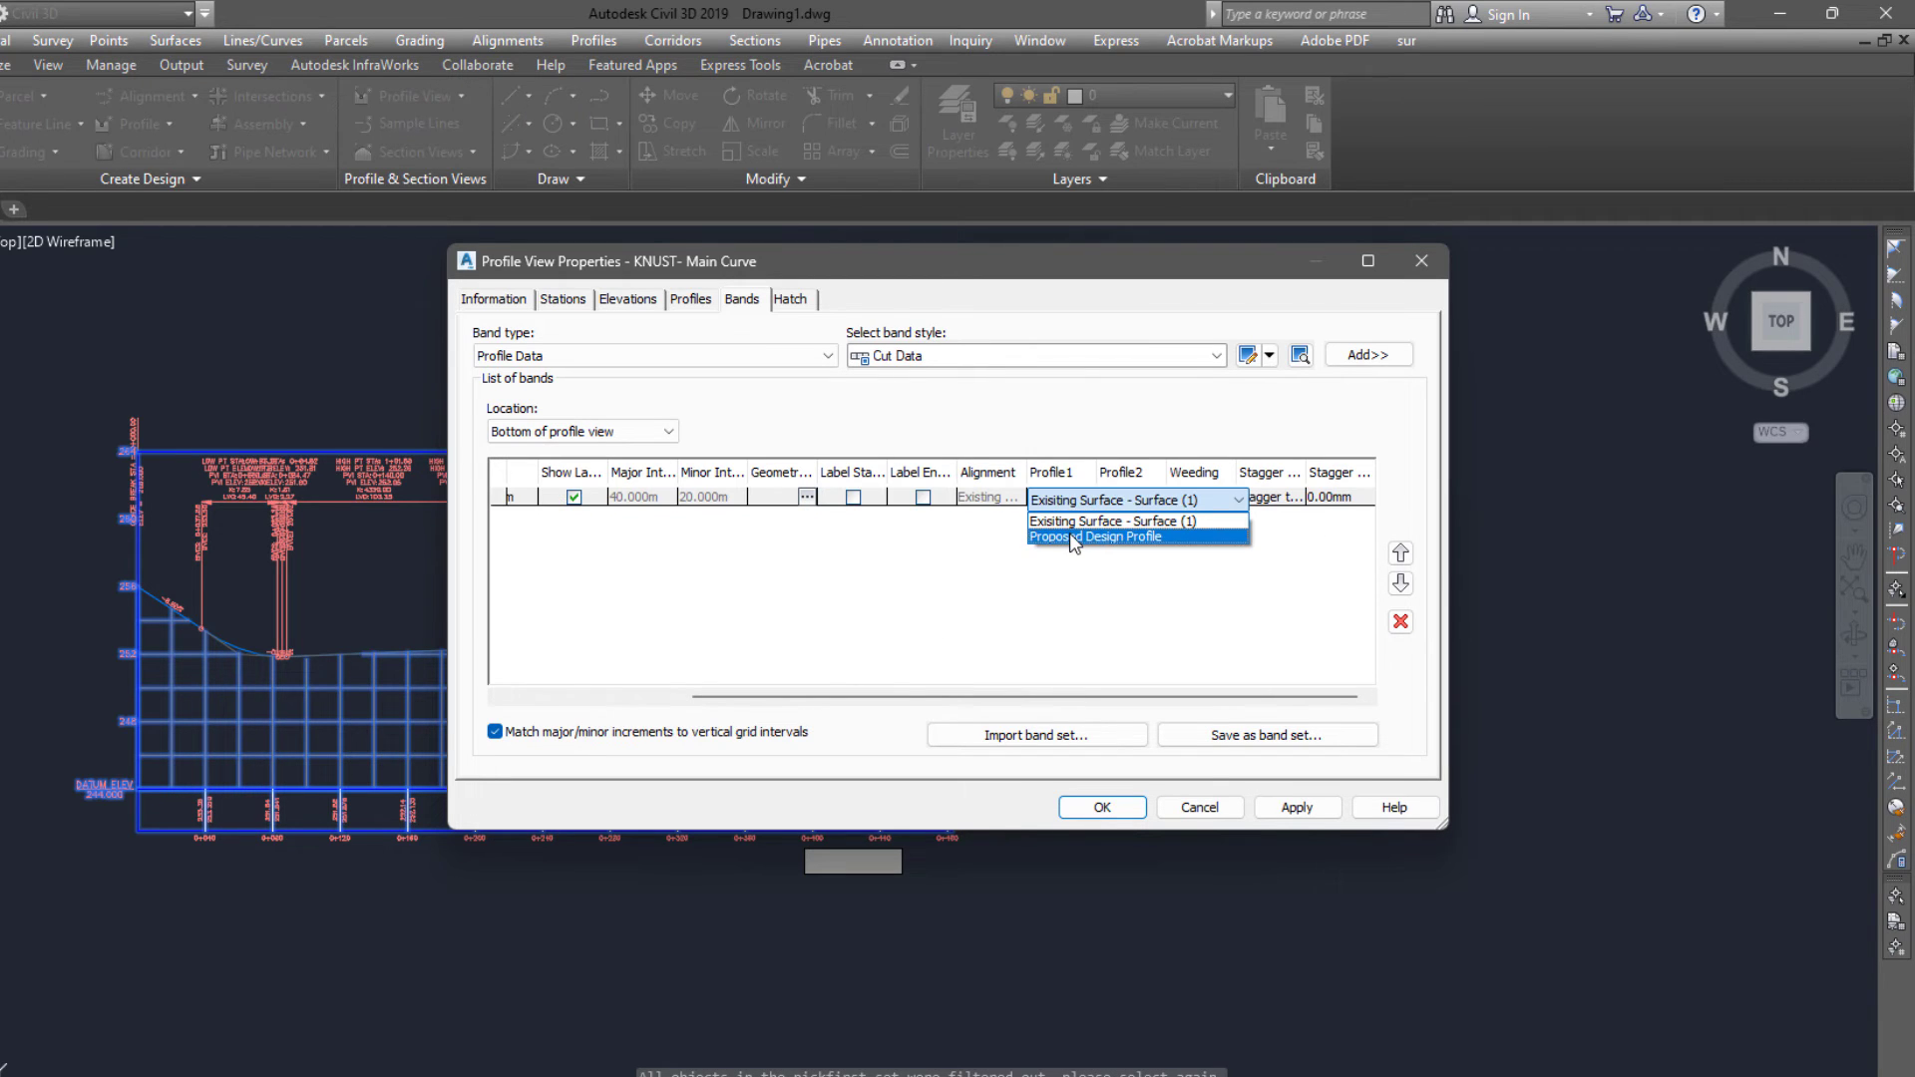
left_click(1069, 531)
- Set both Profile1 and Profile2 of the Elevations and Stations band to Proposed Design Profile, and apply the change
mouse_move(962, 260)
left_mouse_down()
mouse_move(1406, 578)
mouse_move(1526, 245)
left_mouse_up()
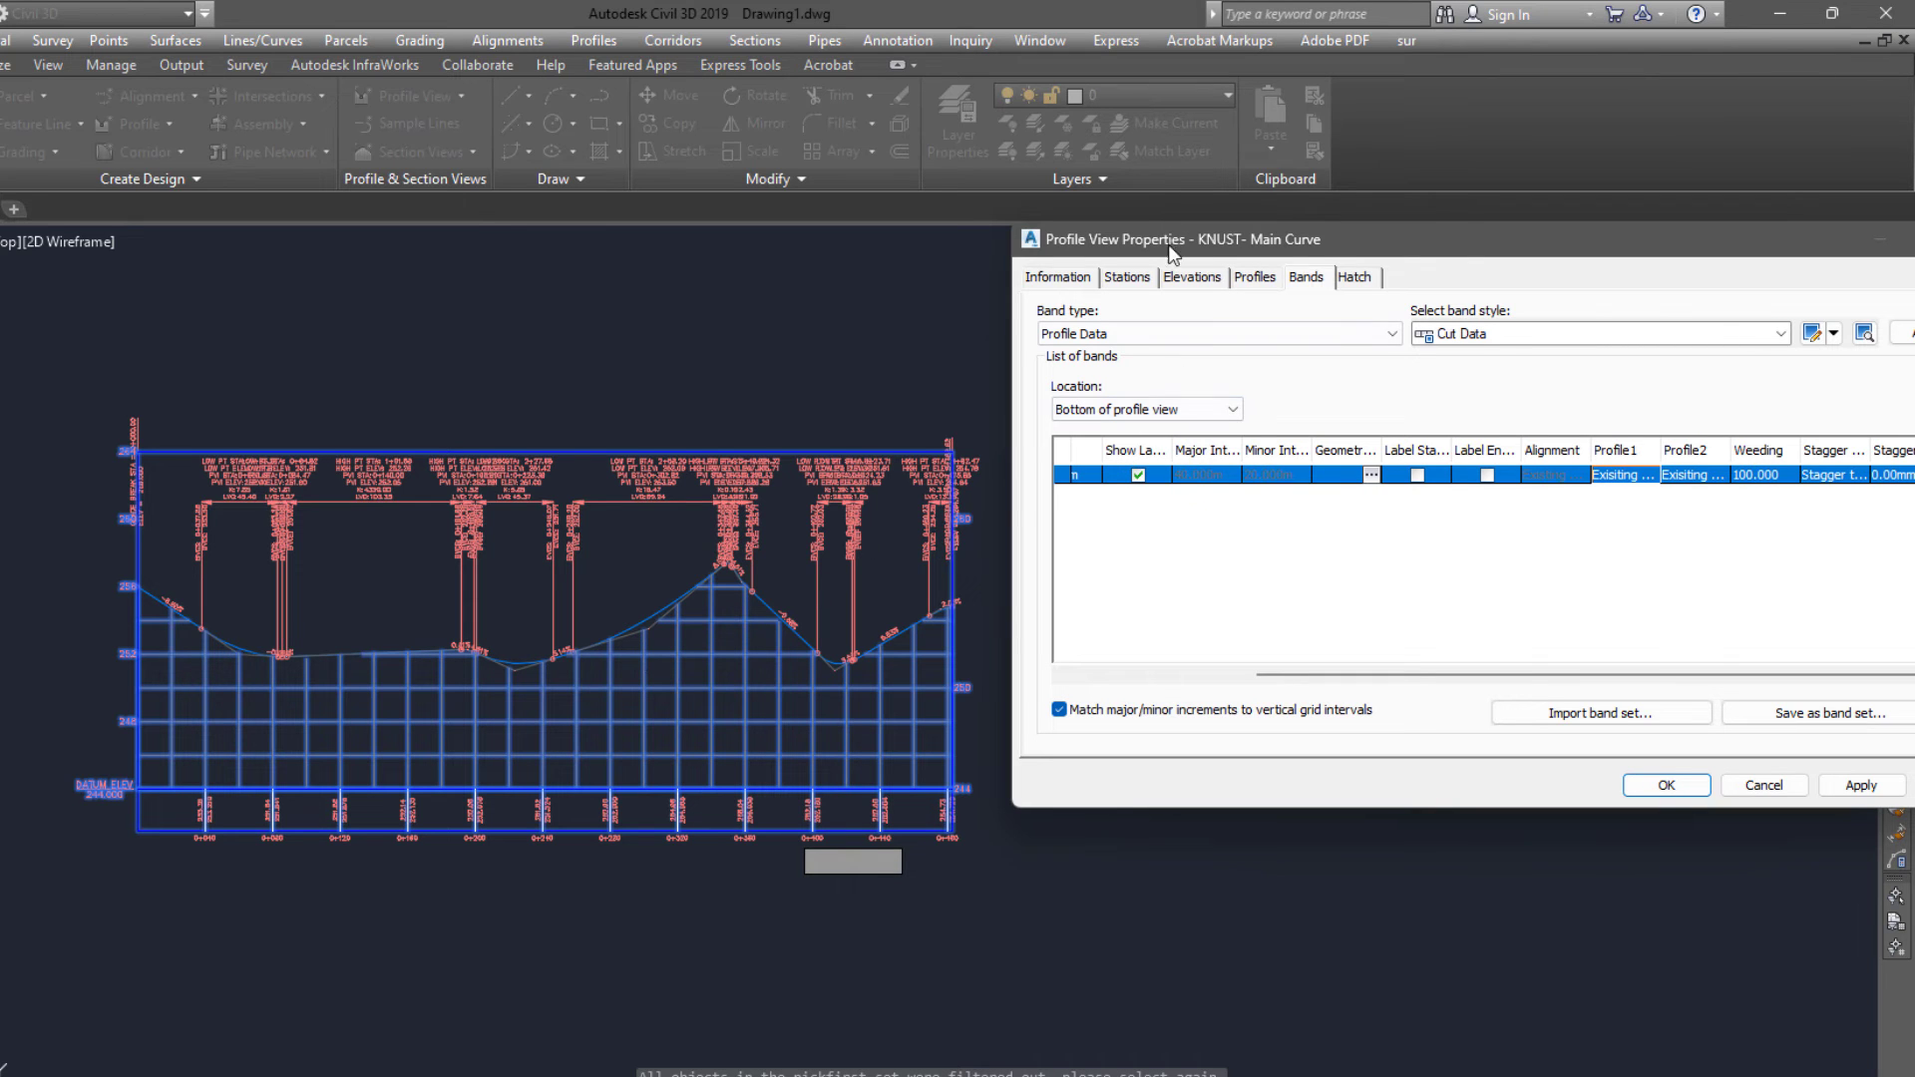
left_click_drag(1173, 251, 1089, 238)
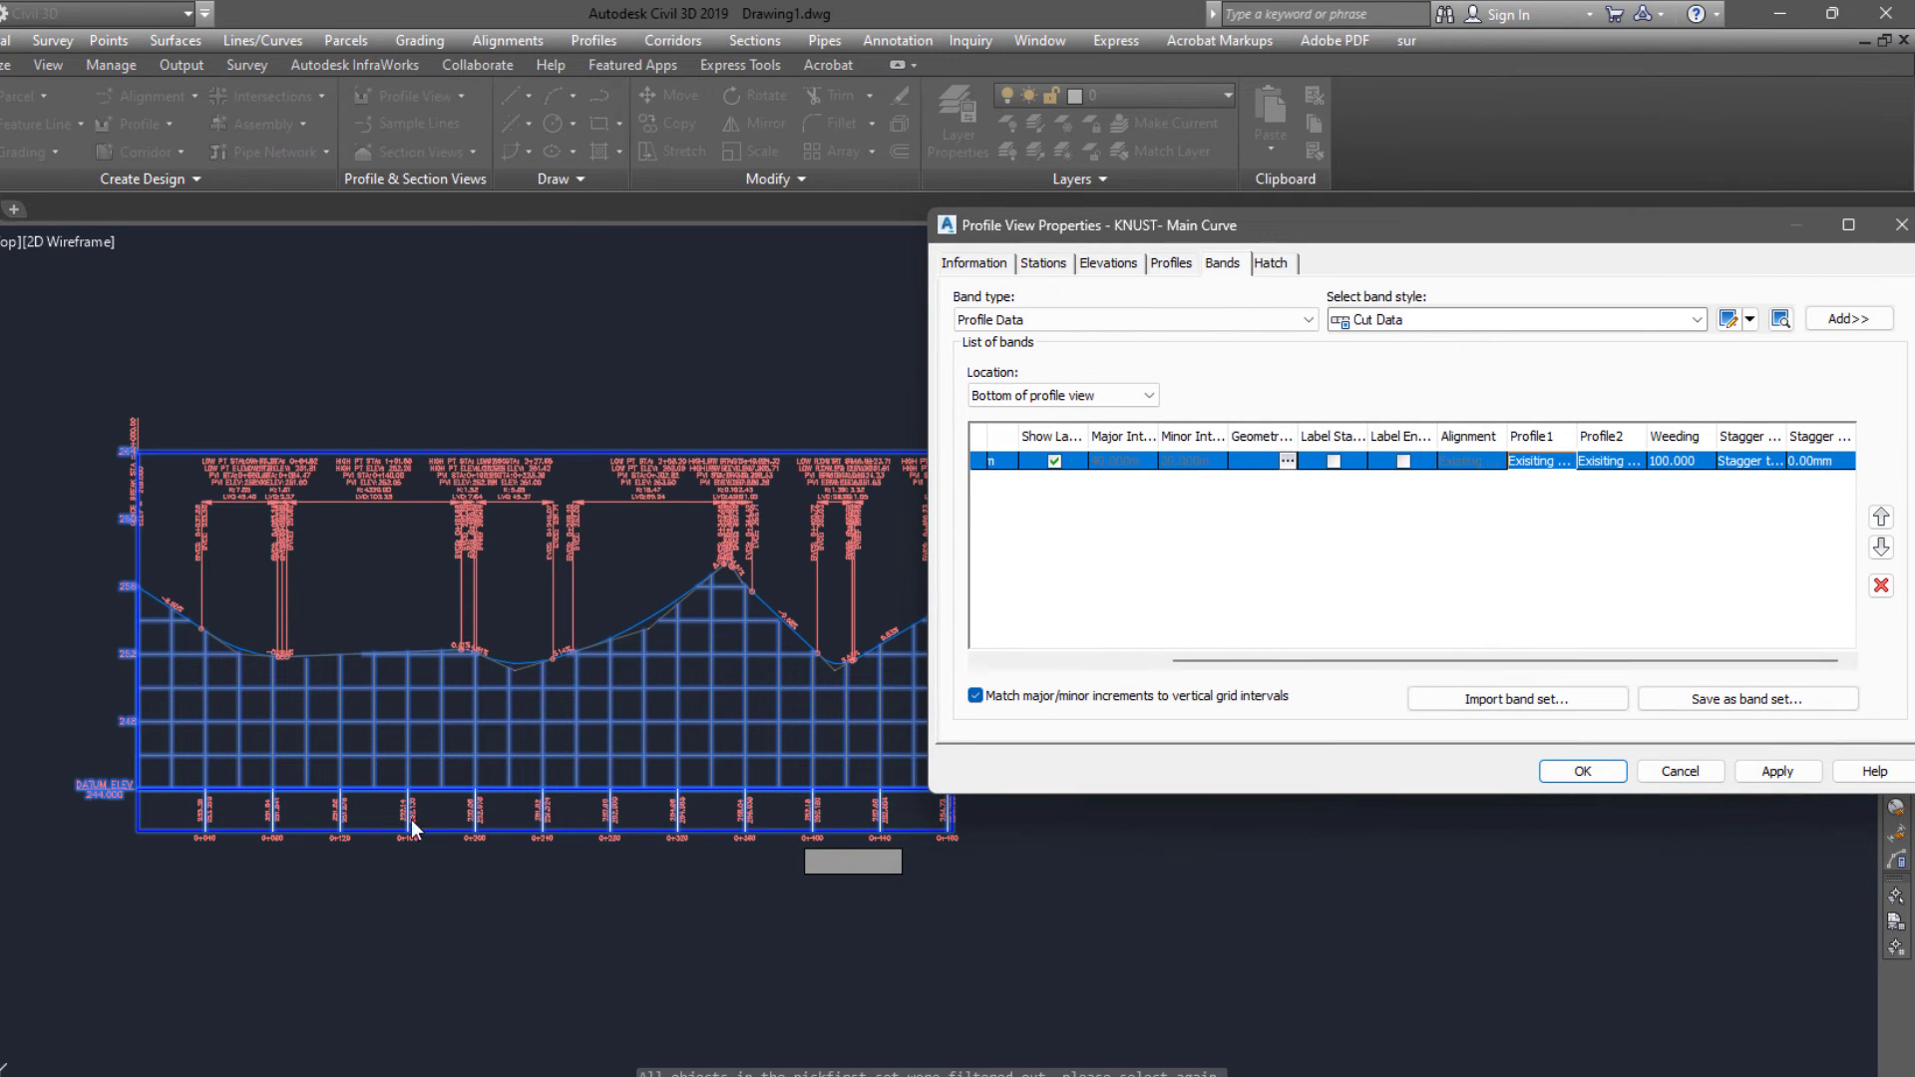
left_click_drag(977, 240, 673, 196)
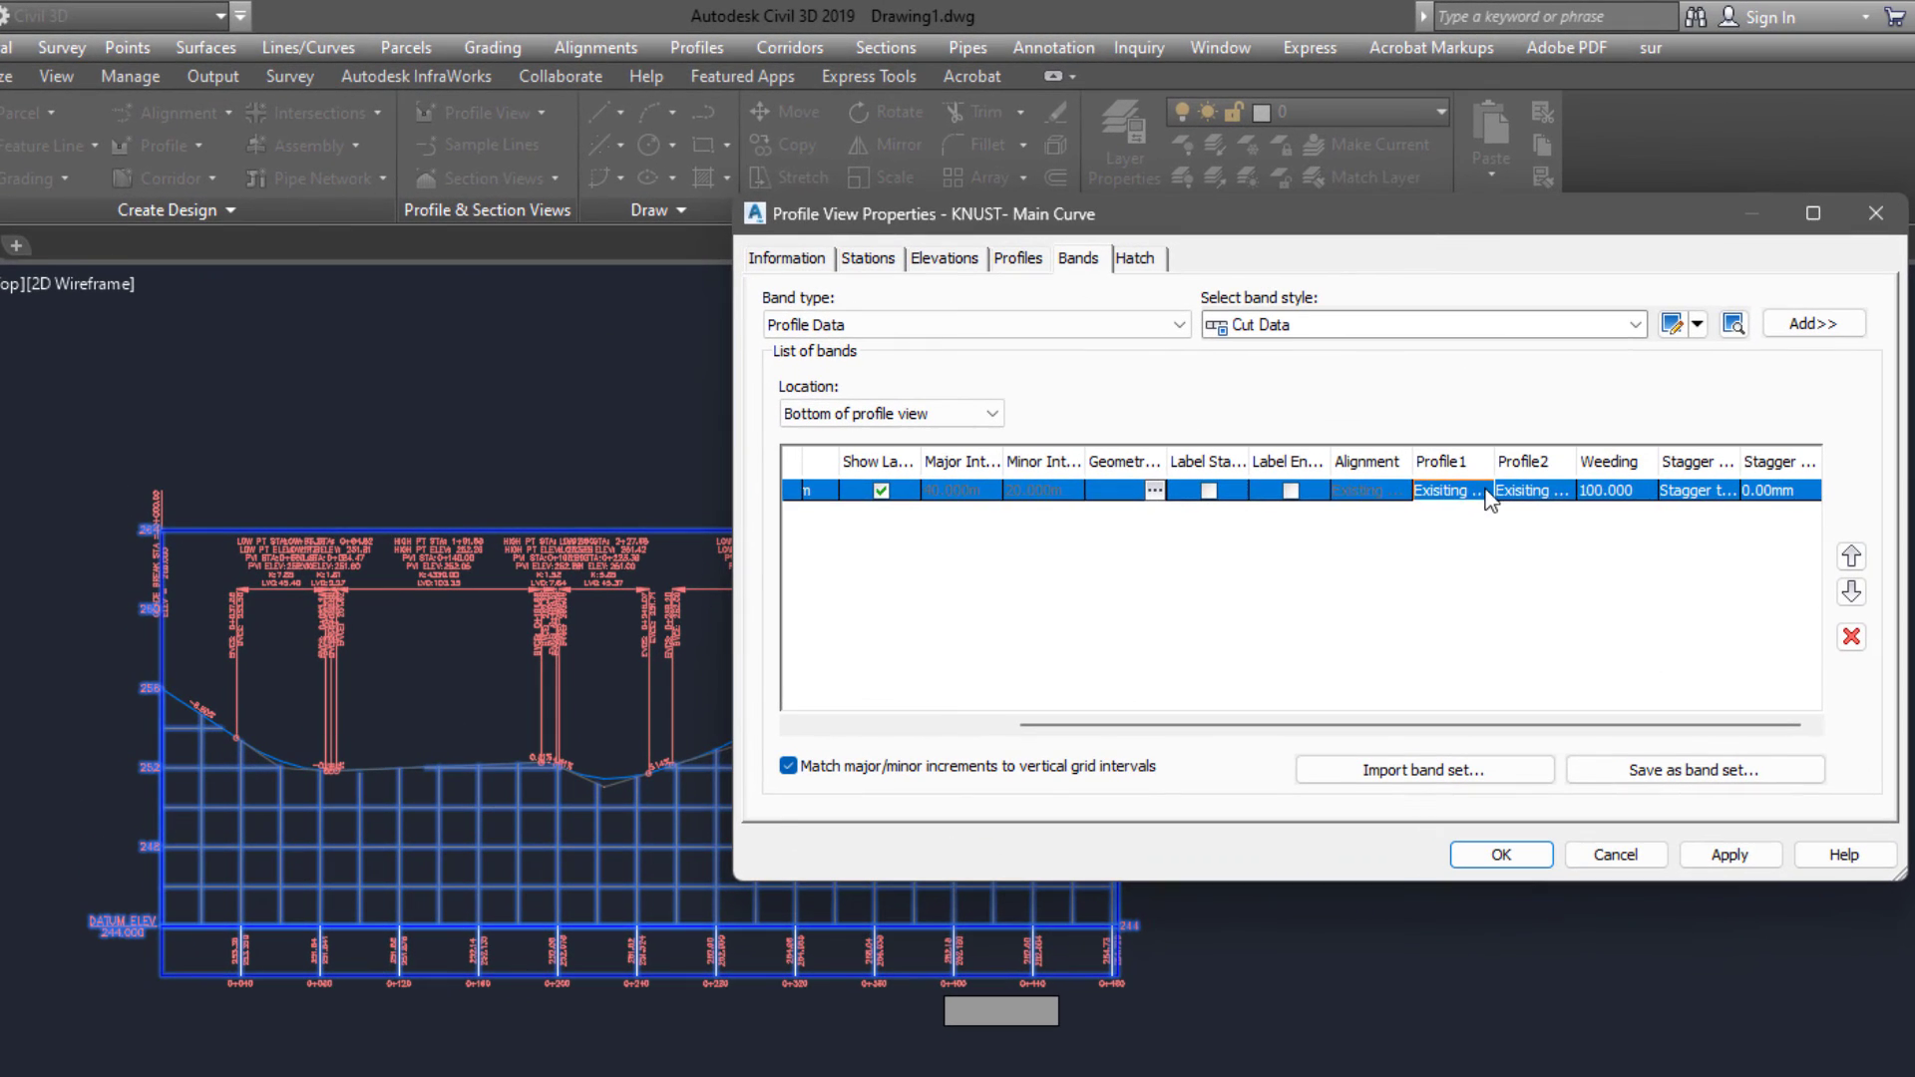
left_click(1237, 417)
left_click(1488, 537)
left_click(1565, 493)
left_click(1556, 519)
left_click(1558, 546)
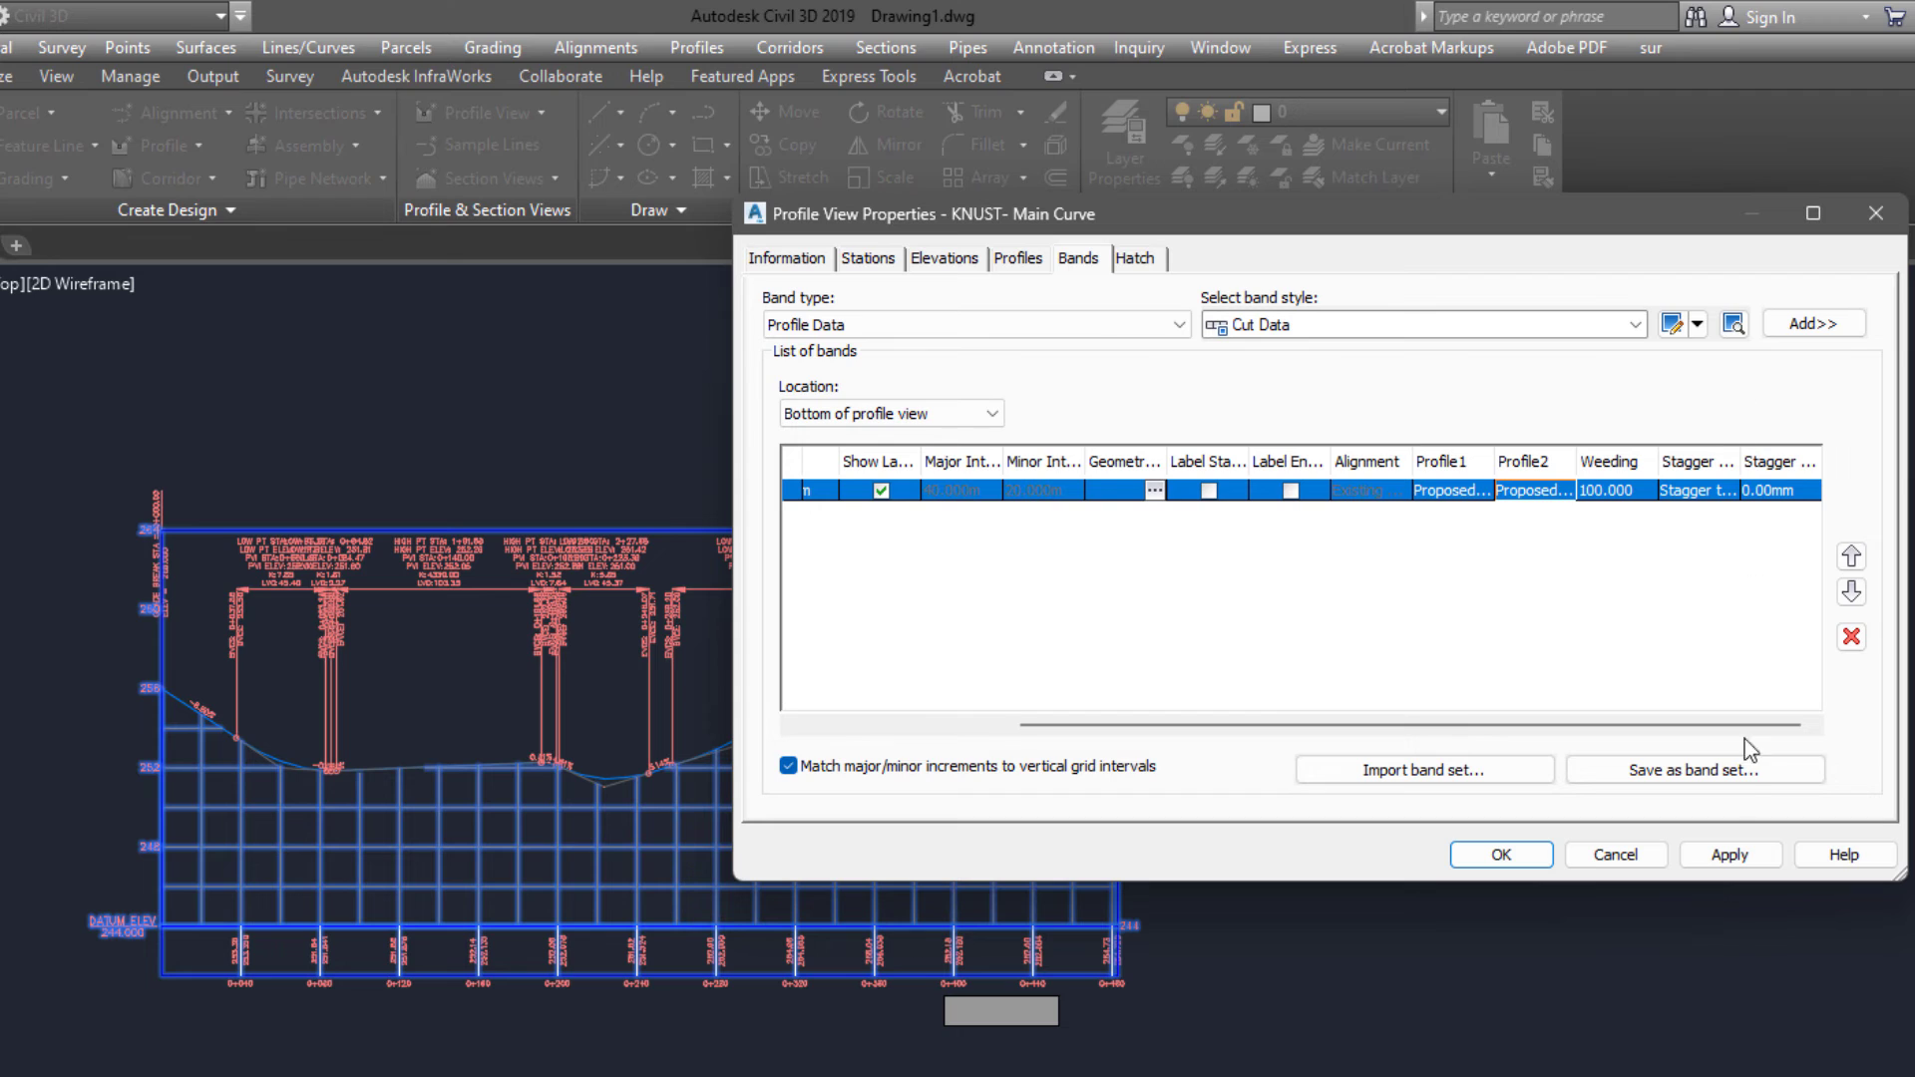
left_click(1731, 855)
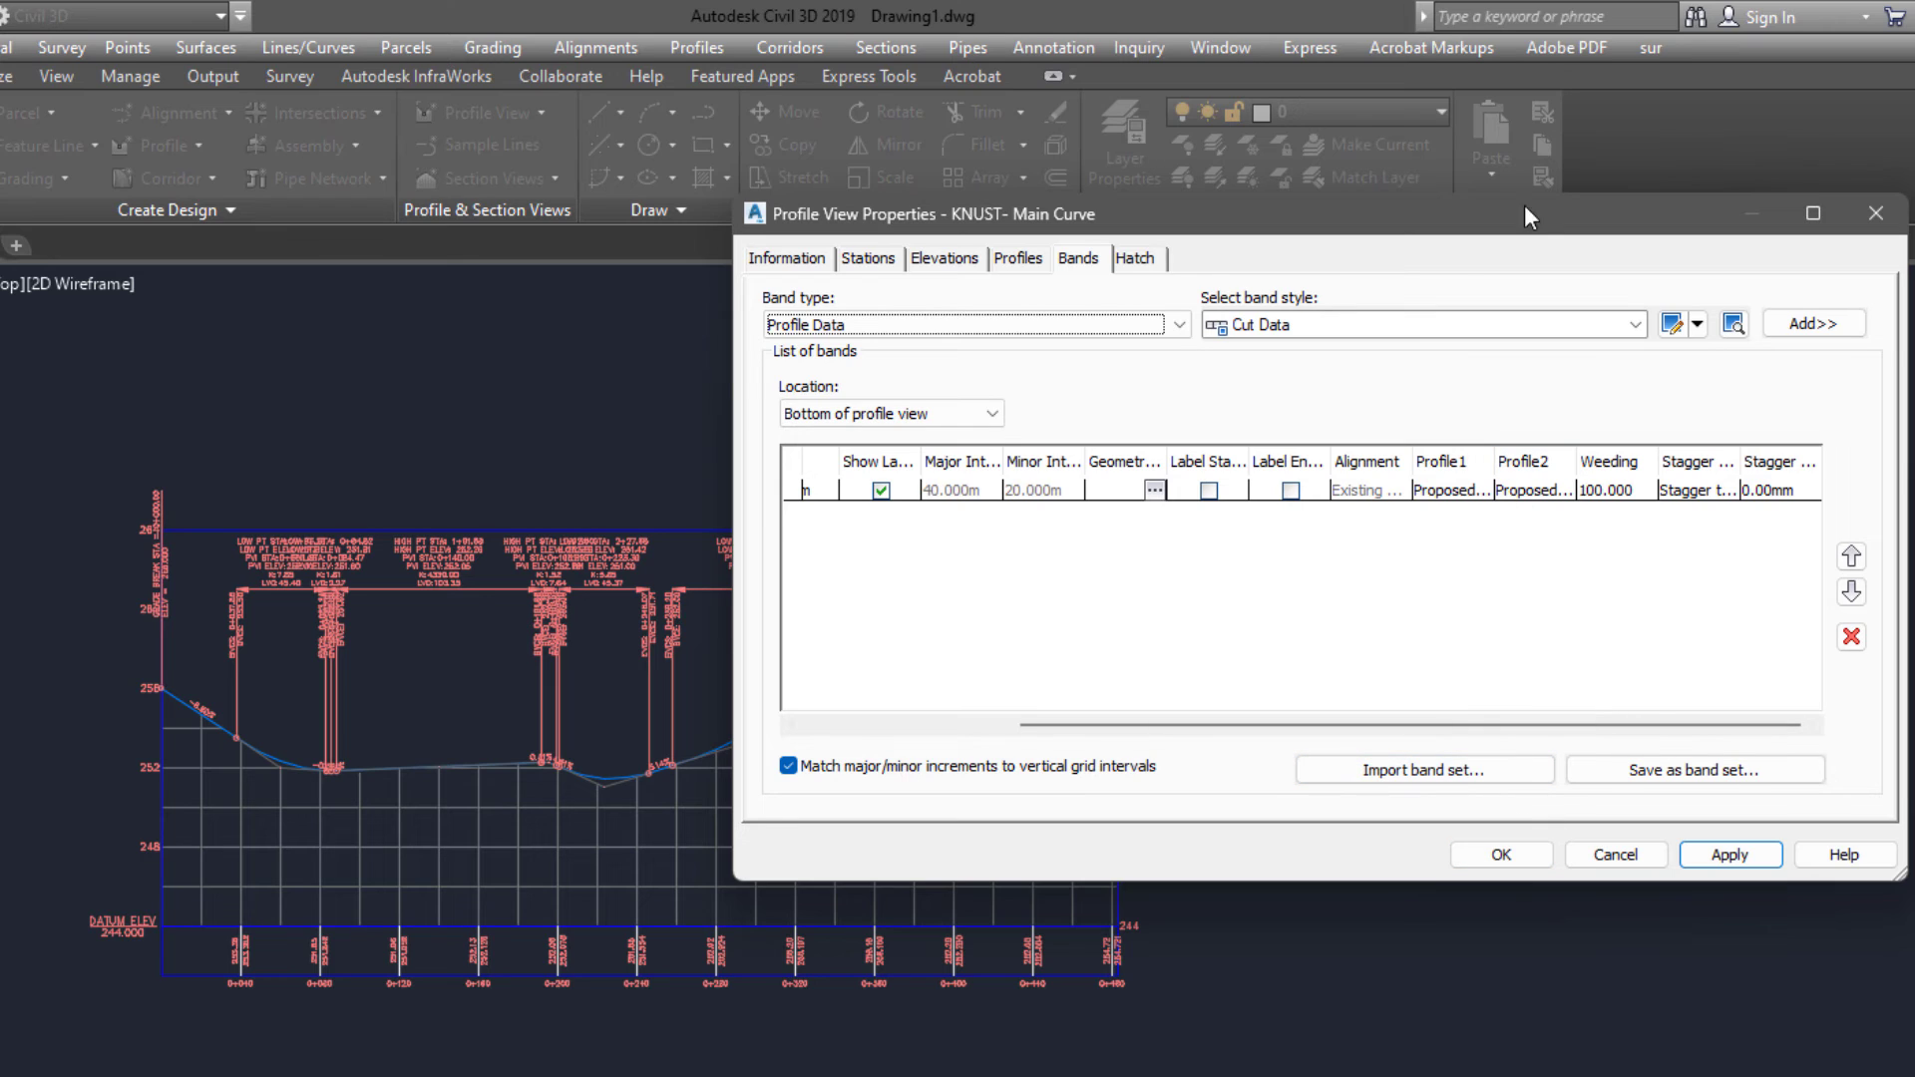
- Add a Profile Data band in the Cut Data style to the bottom of the profile view, using the existing surface for its geometry points
left_click(1631, 329)
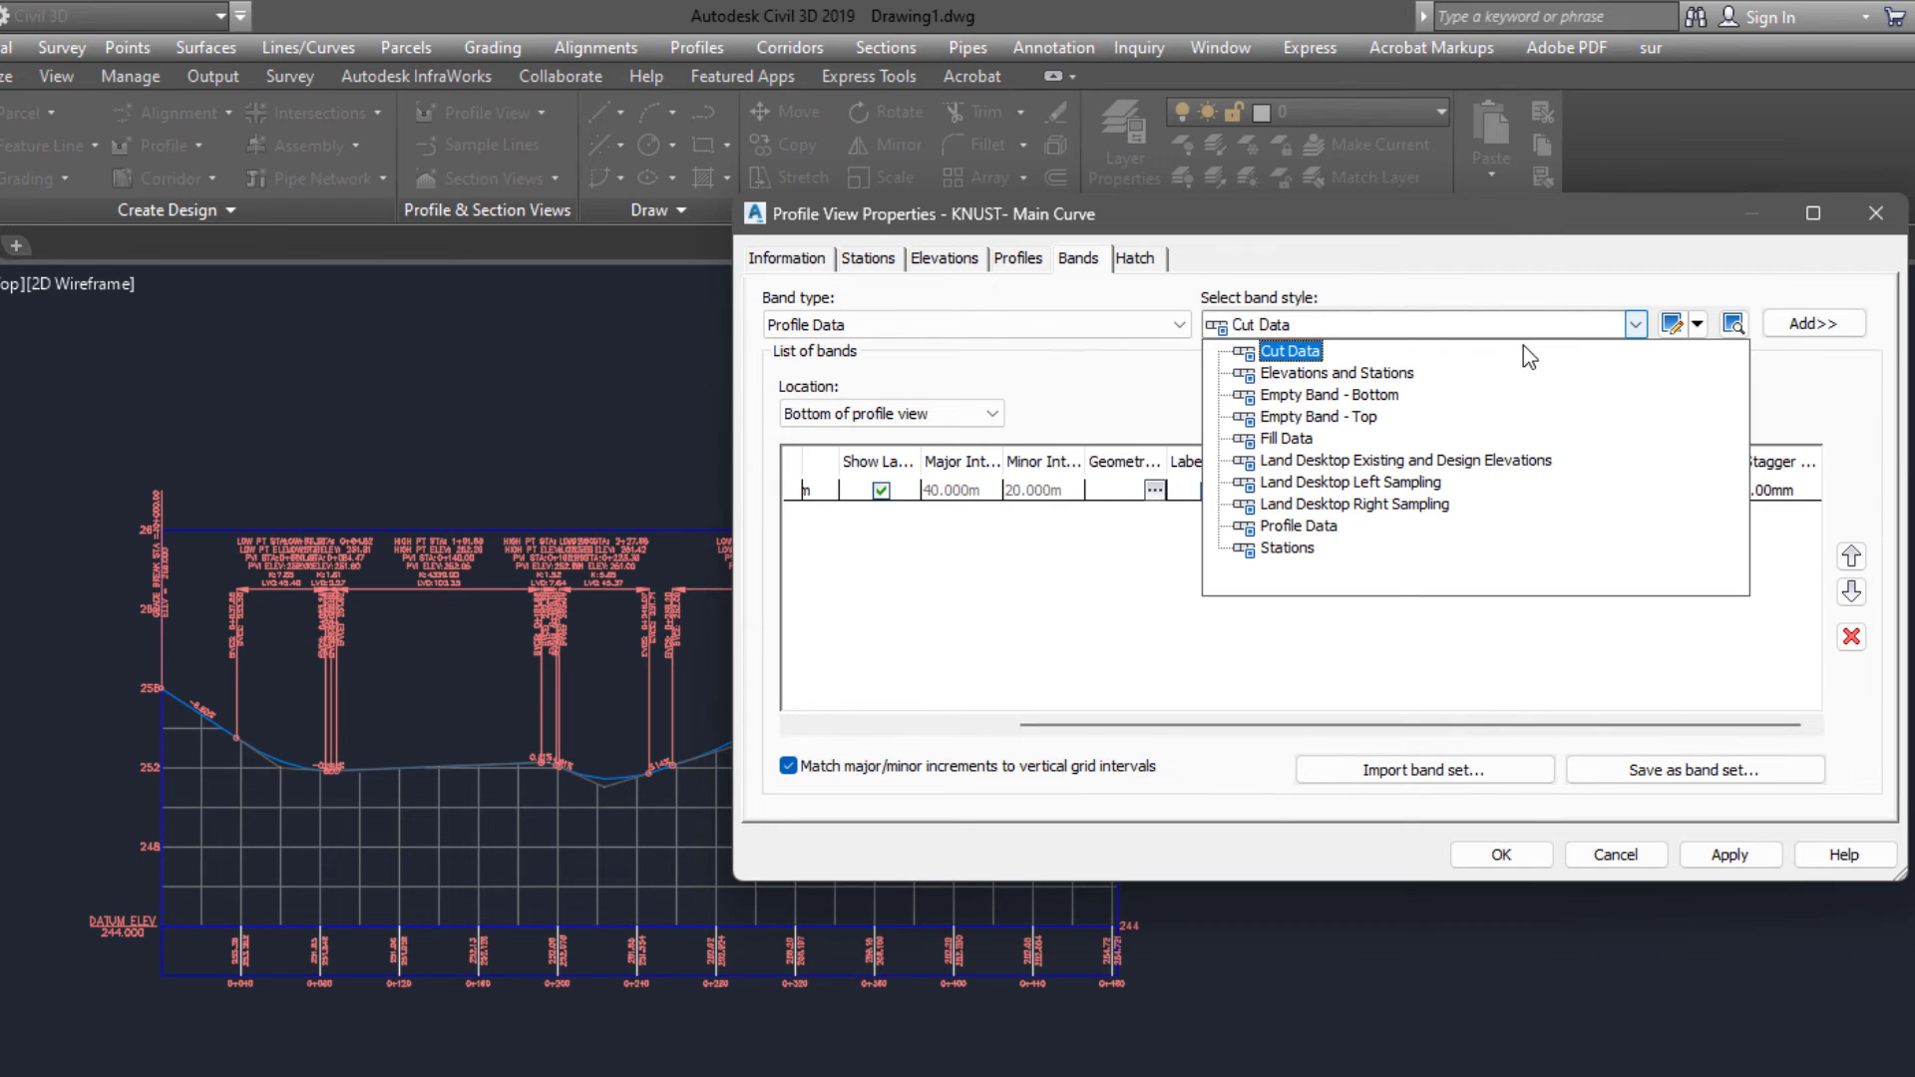
left_click(1307, 359)
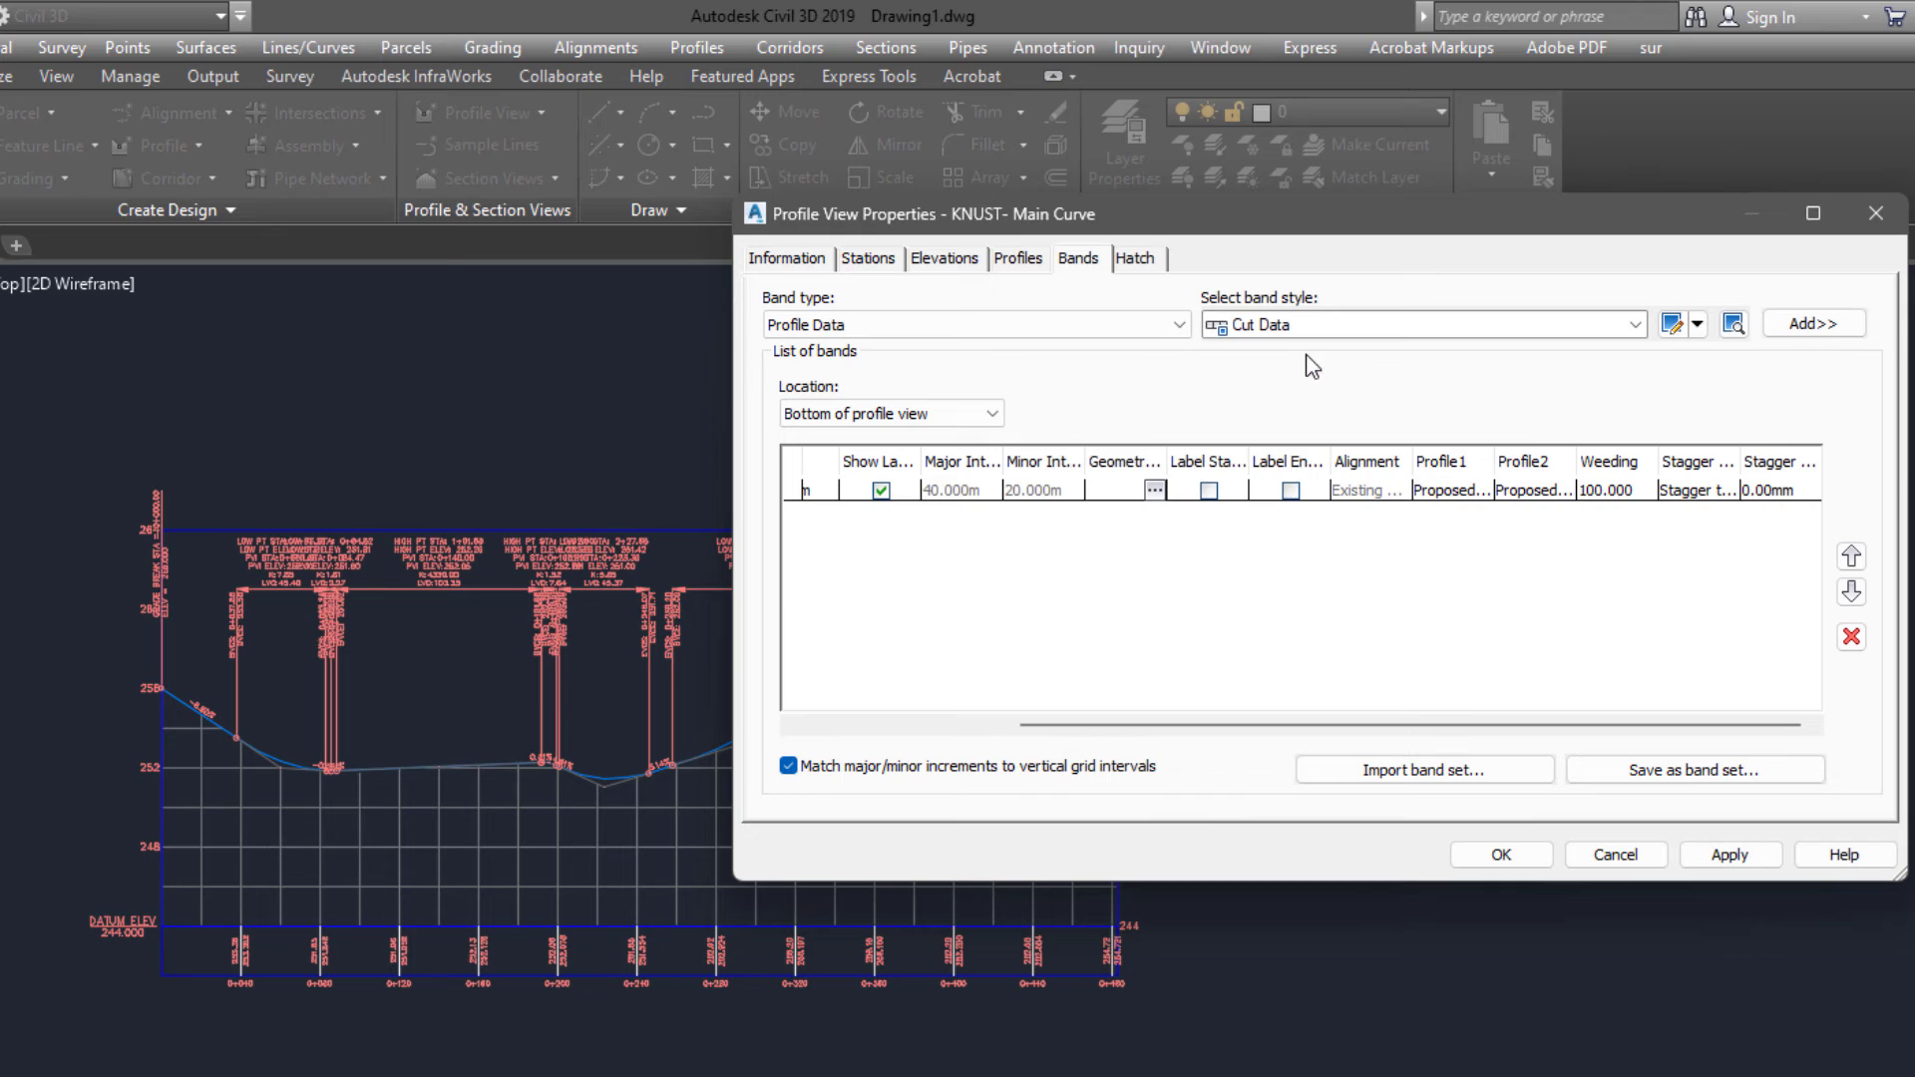
left_click(1809, 329)
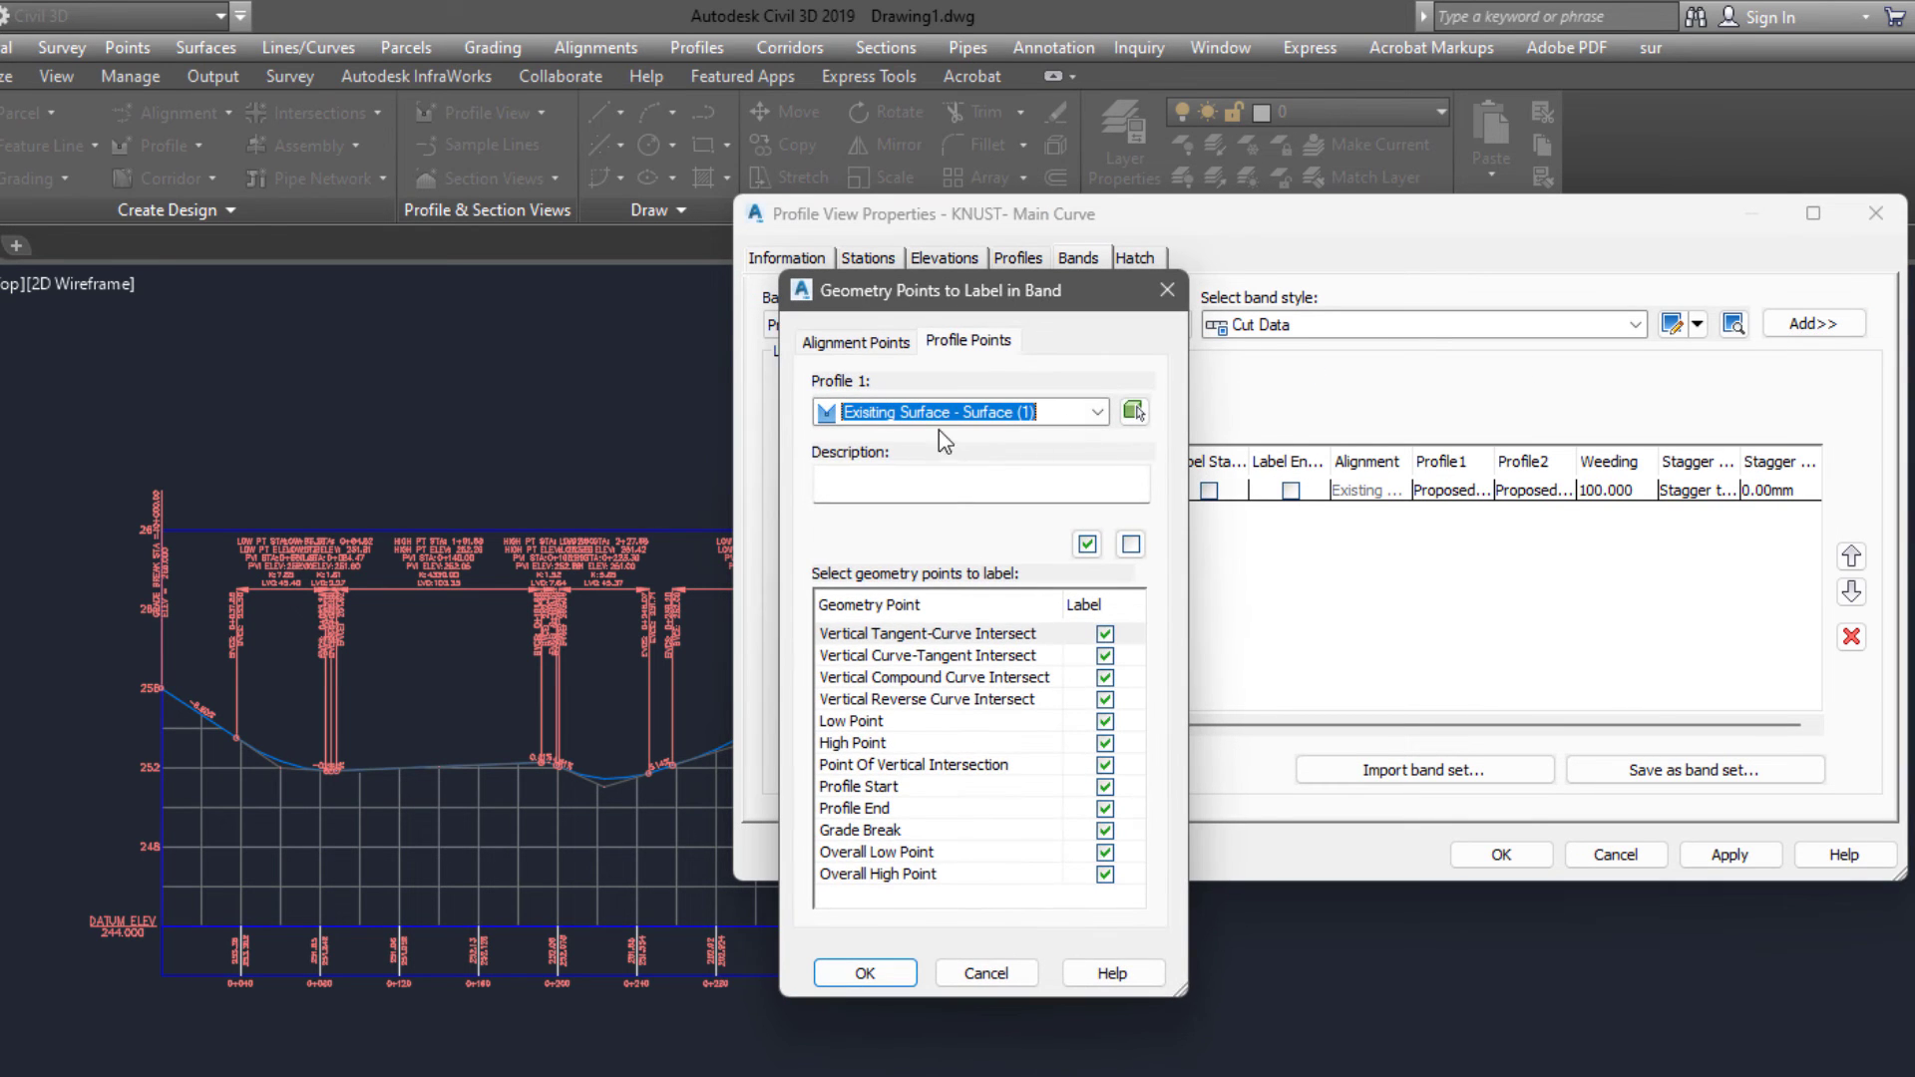
left_click(1107, 415)
left_click(1041, 435)
left_click(860, 972)
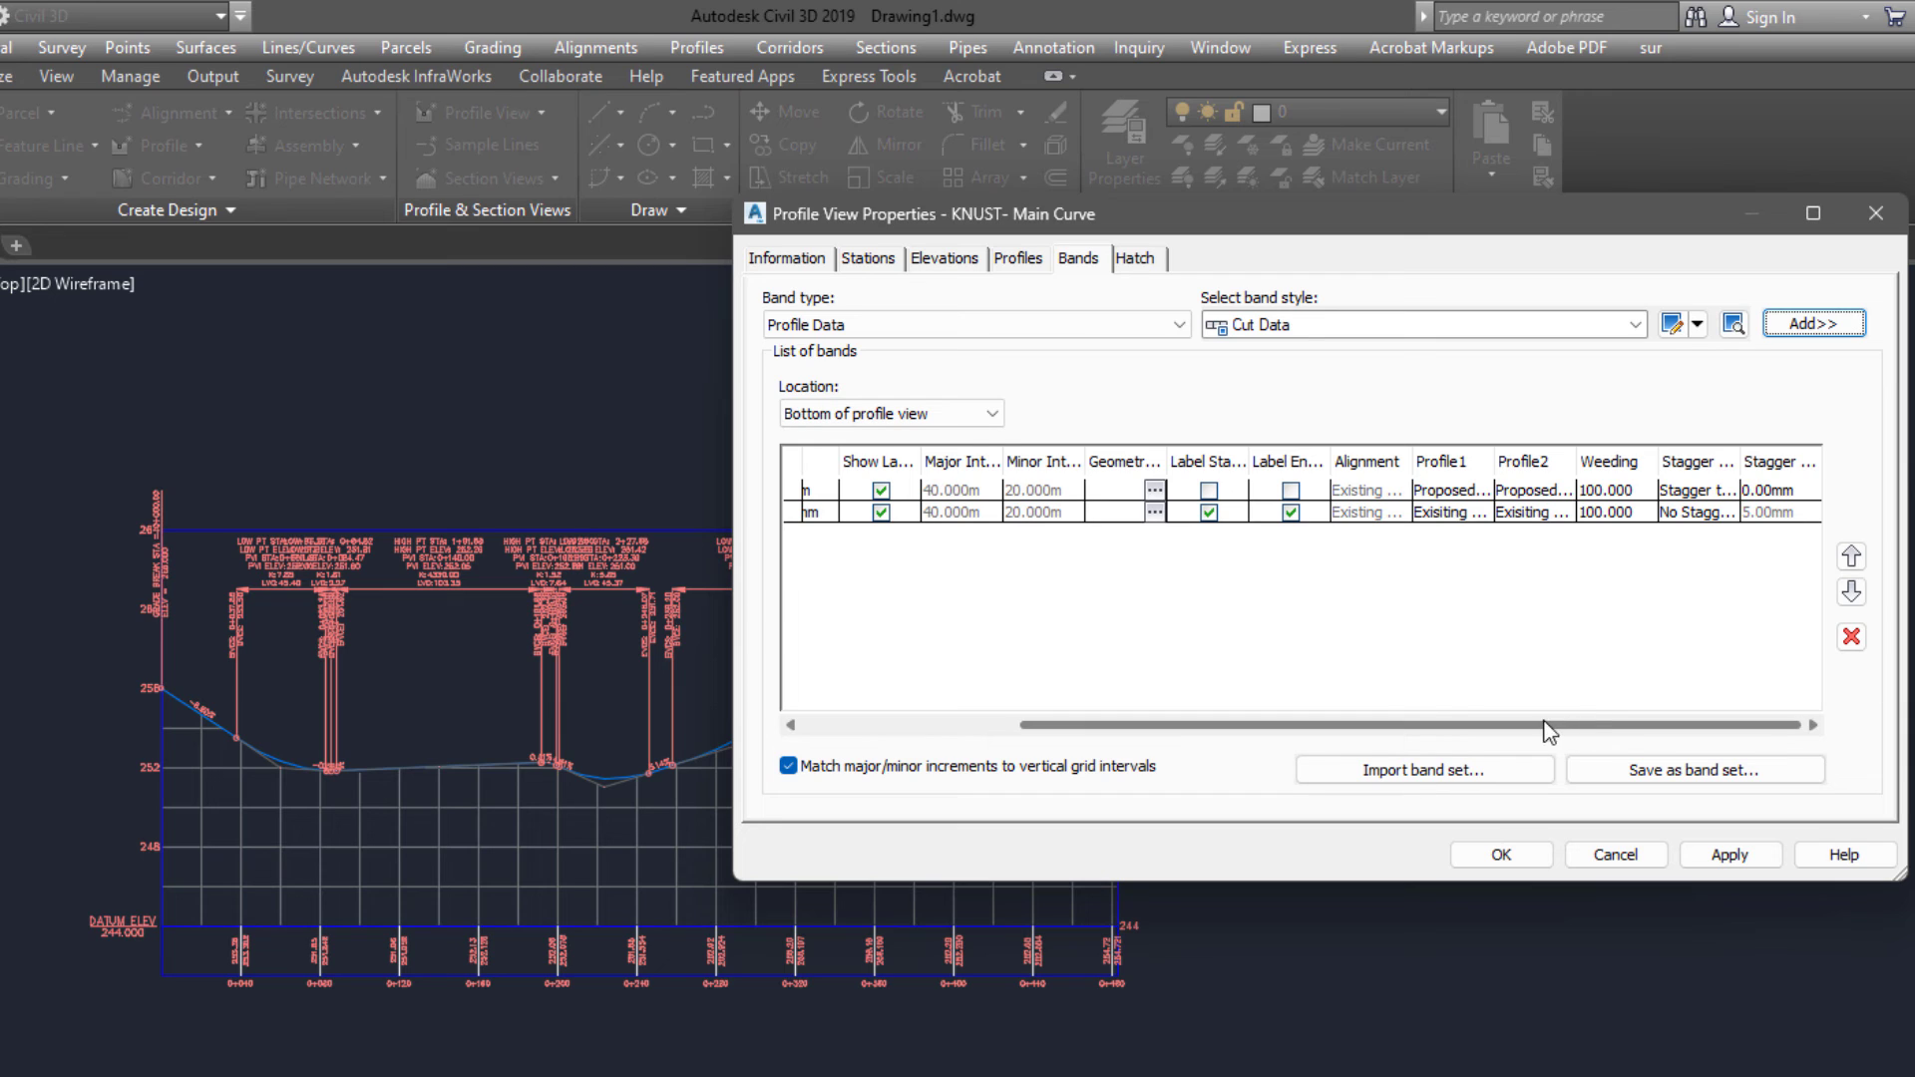
- Set Profile2 of the Cut Data band to Proposed Design Profile, and apply the change
left_click(1541, 513)
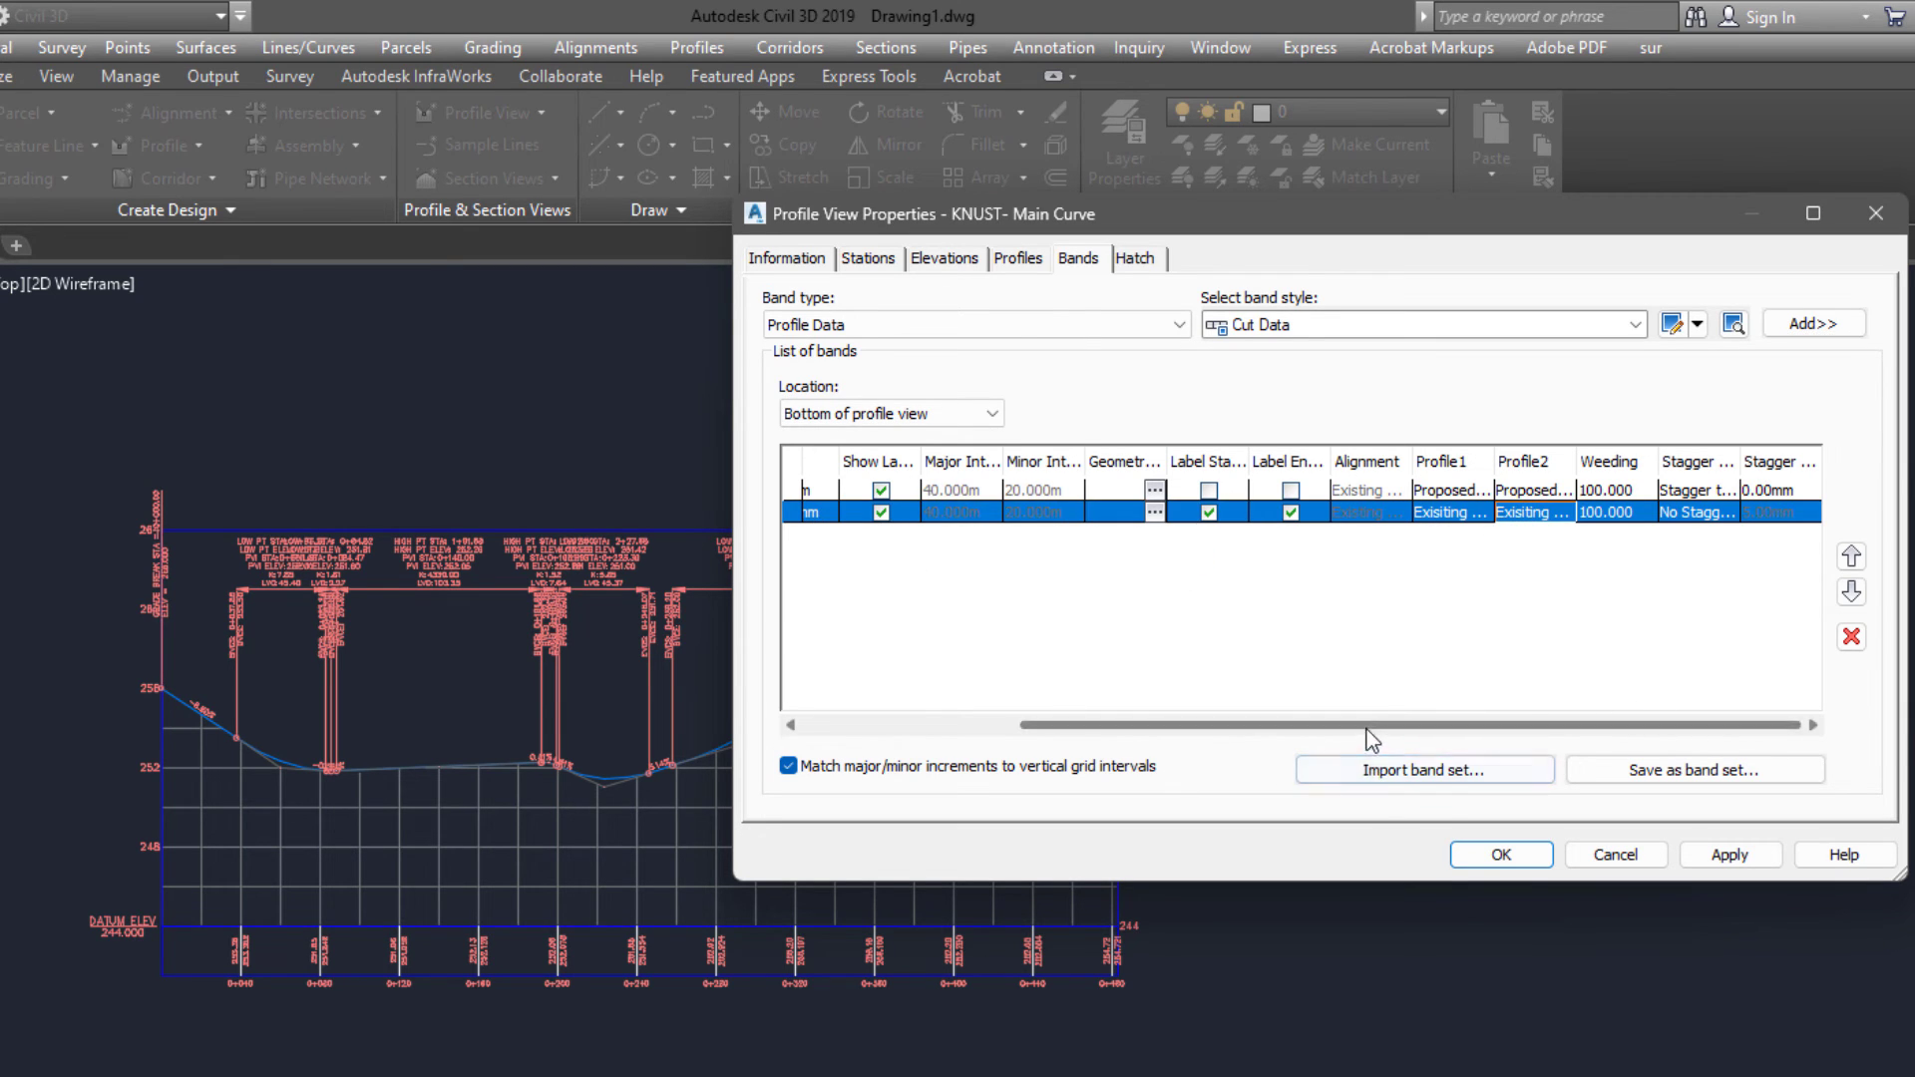
left_click_drag(1367, 726, 1474, 725)
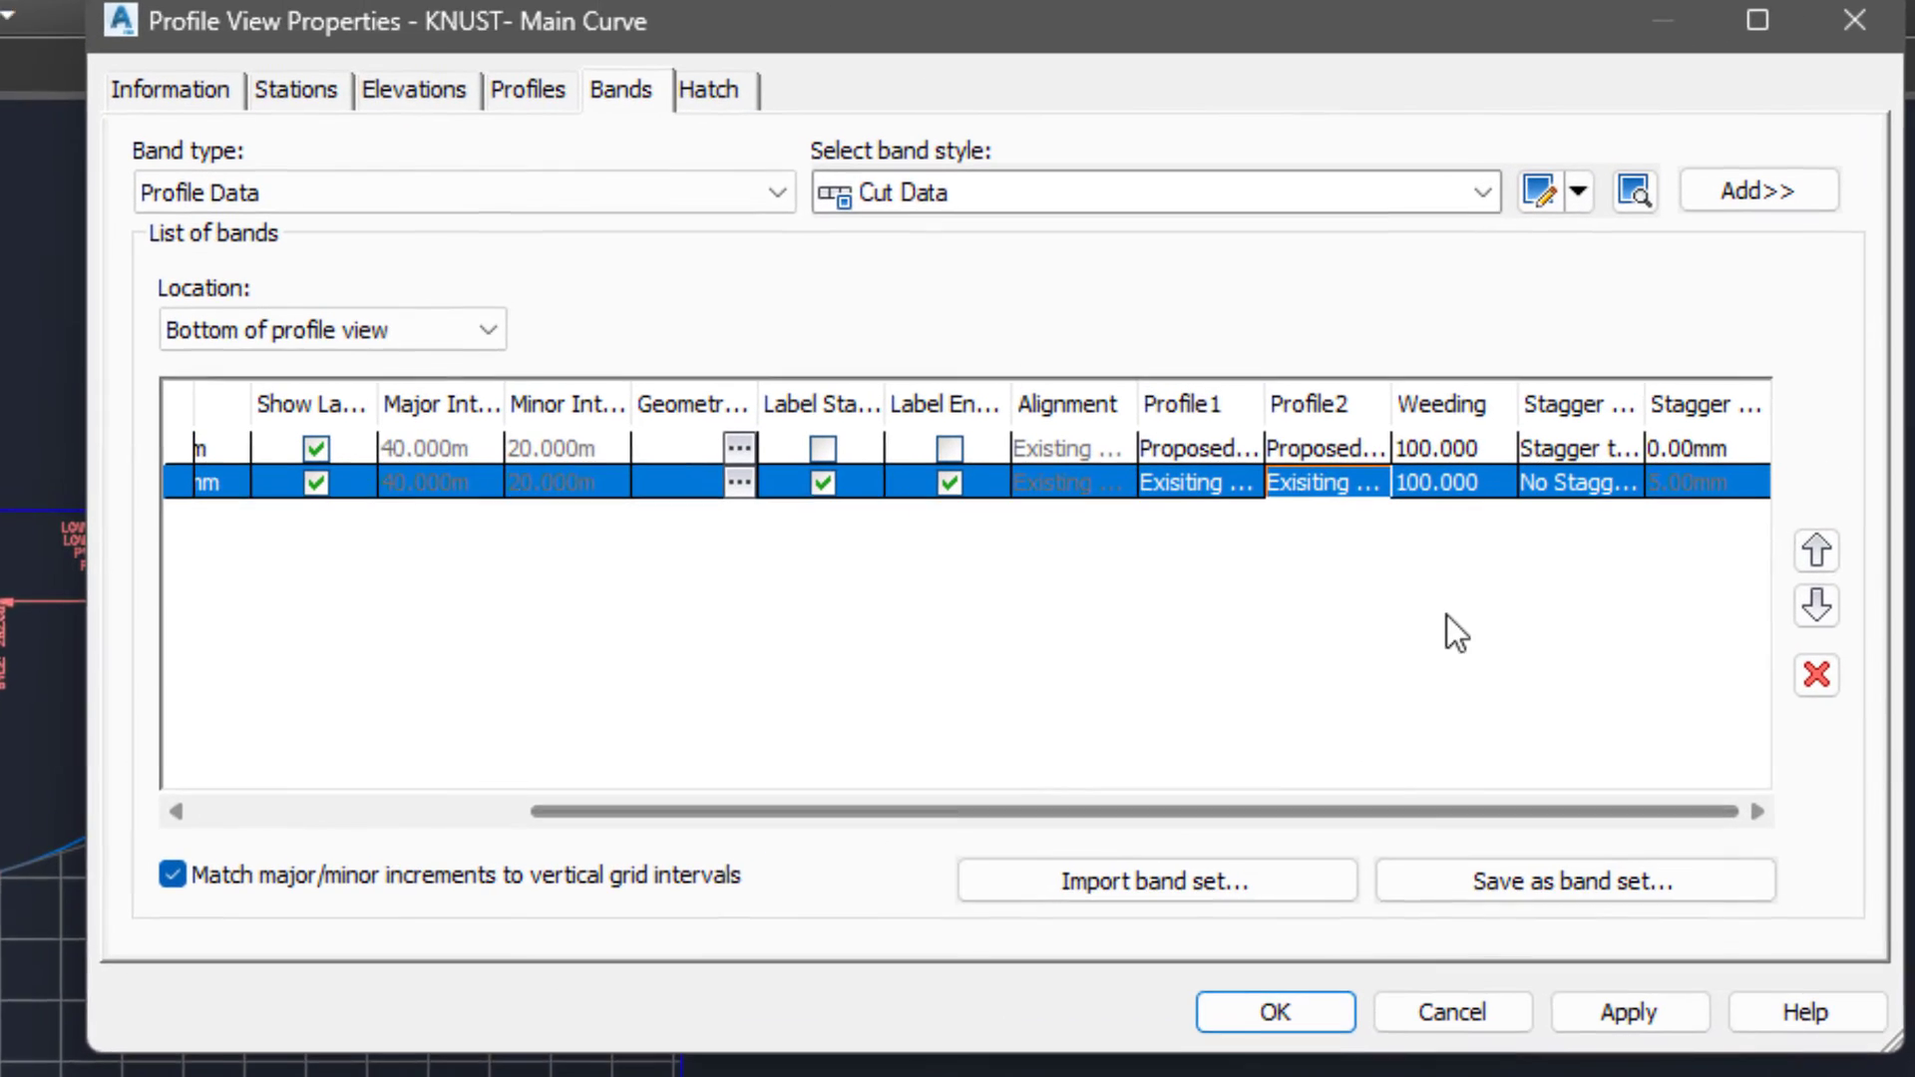
left_click(1548, 517)
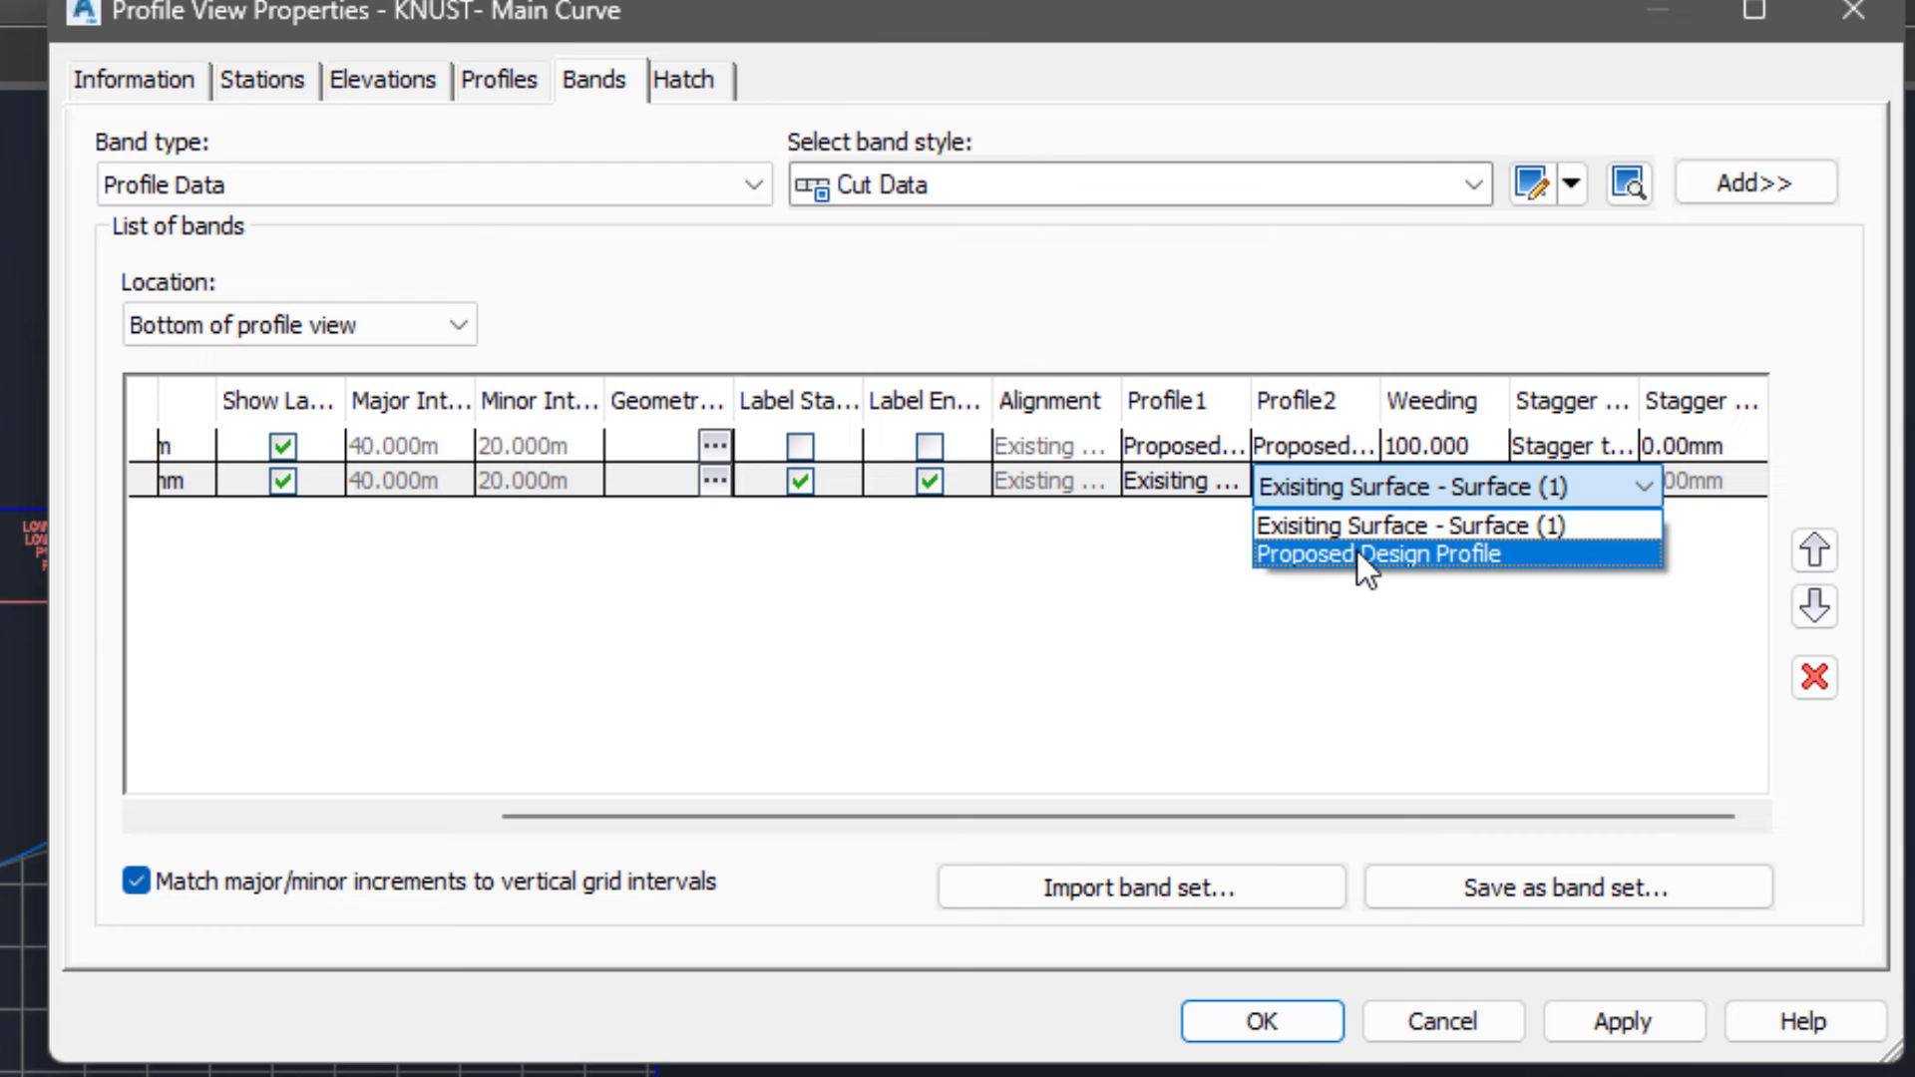
left_click(1356, 551)
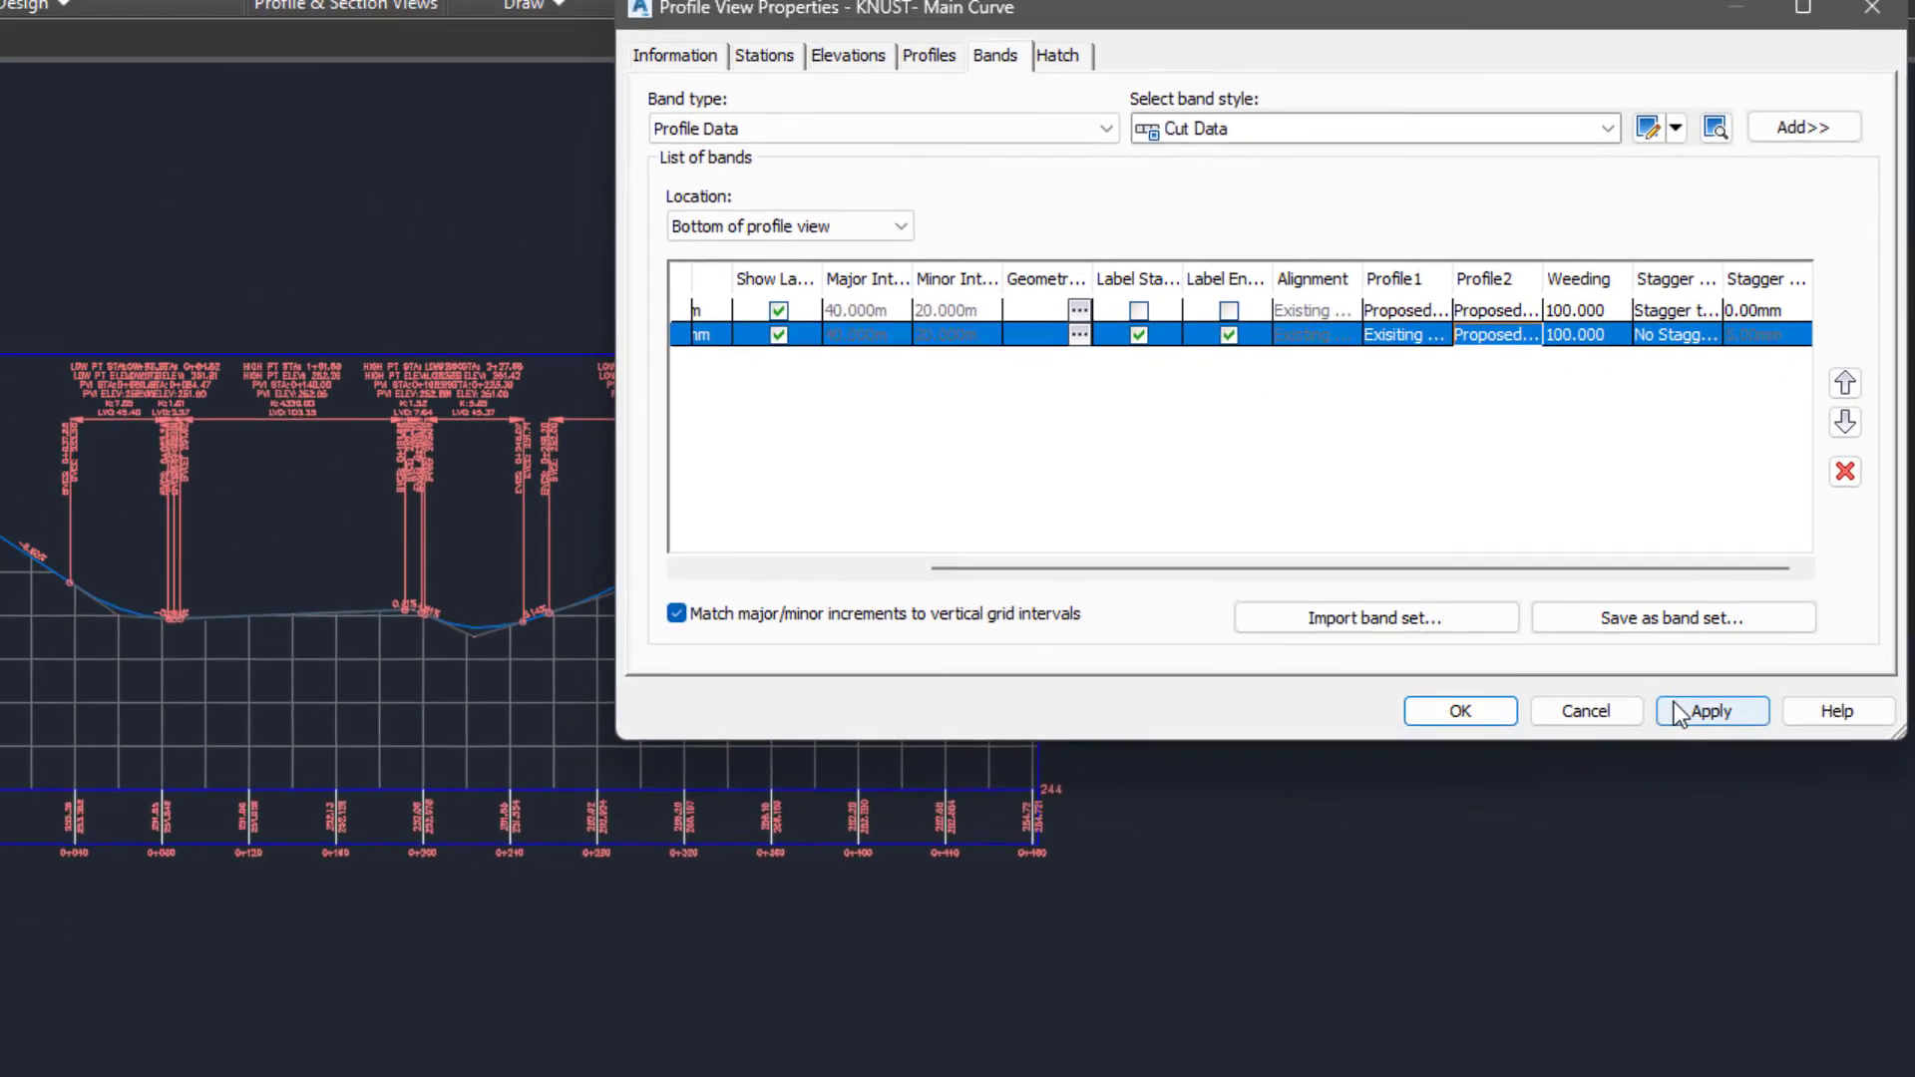
left_click(1622, 1021)
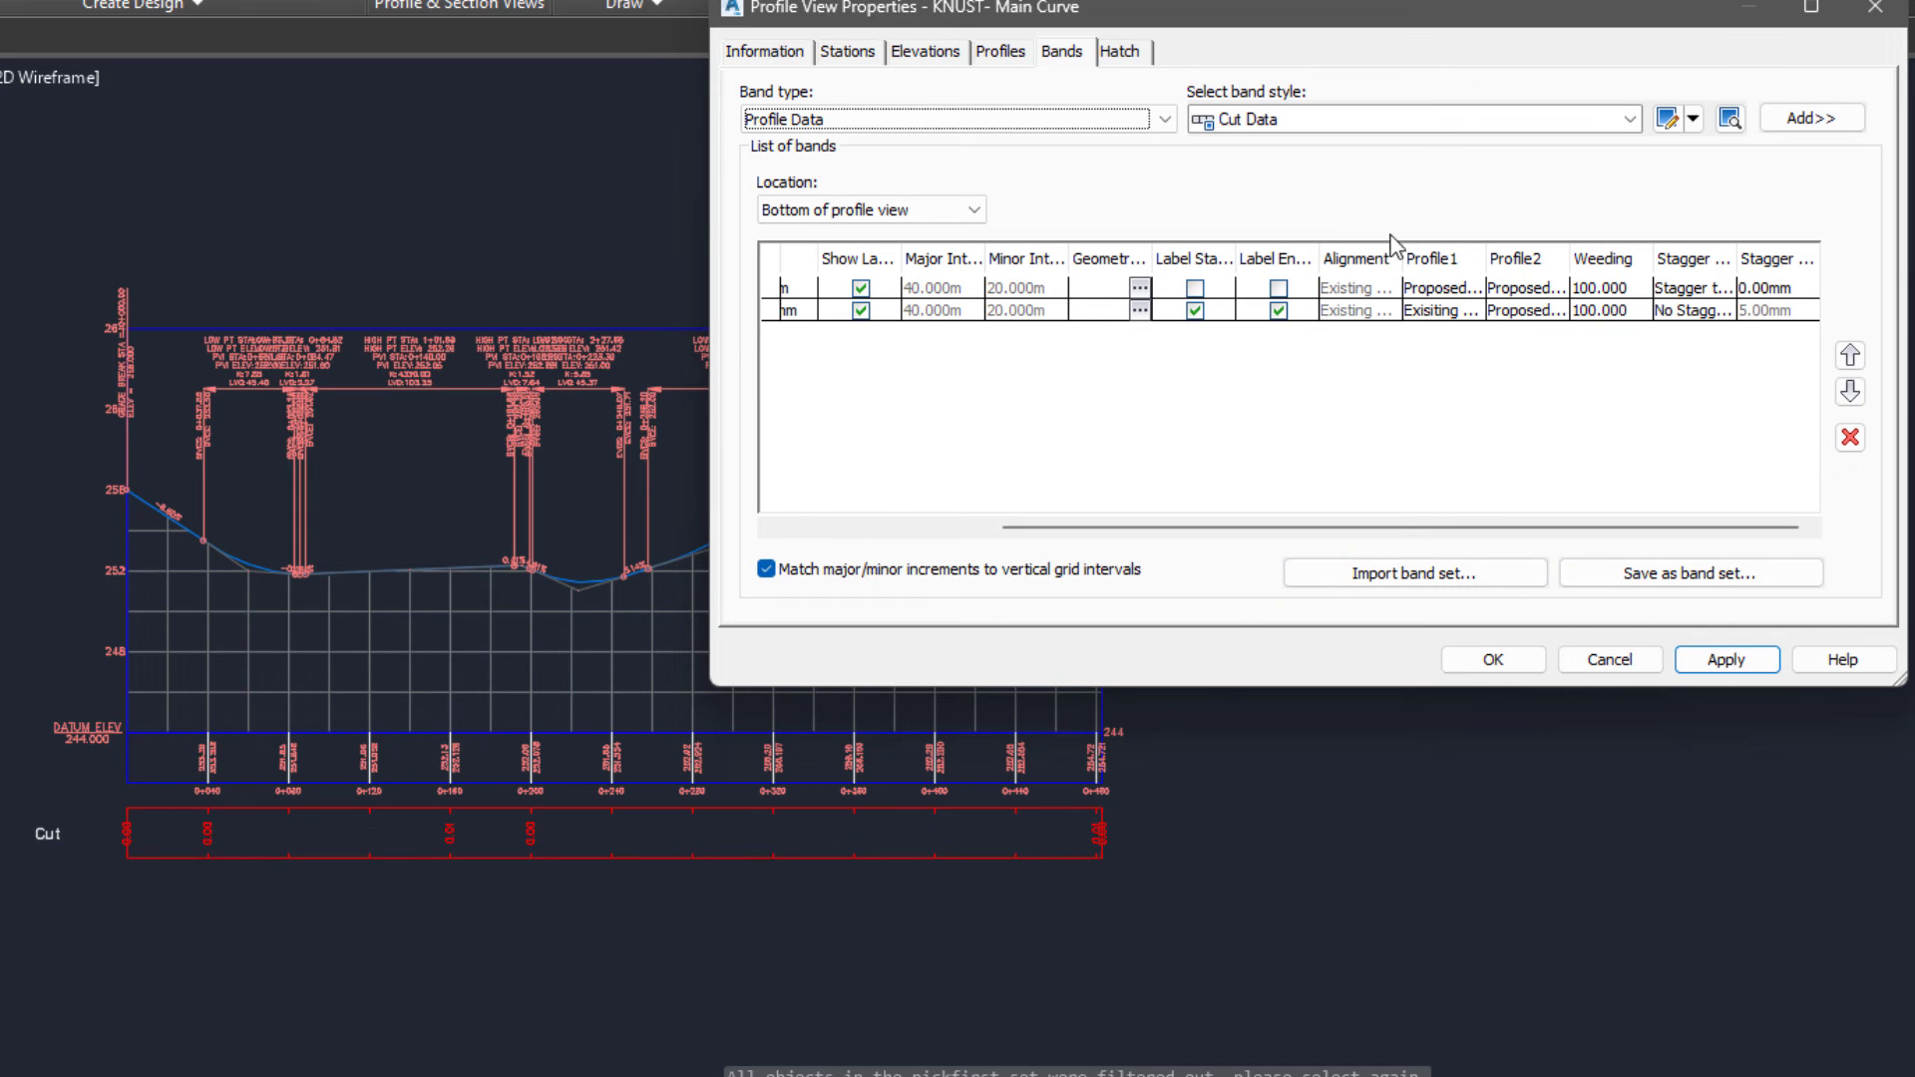
- Add a Profile Data band in the Fill Data style to the bottom of the profile view, accepting the default geometry points
left_click(1631, 121)
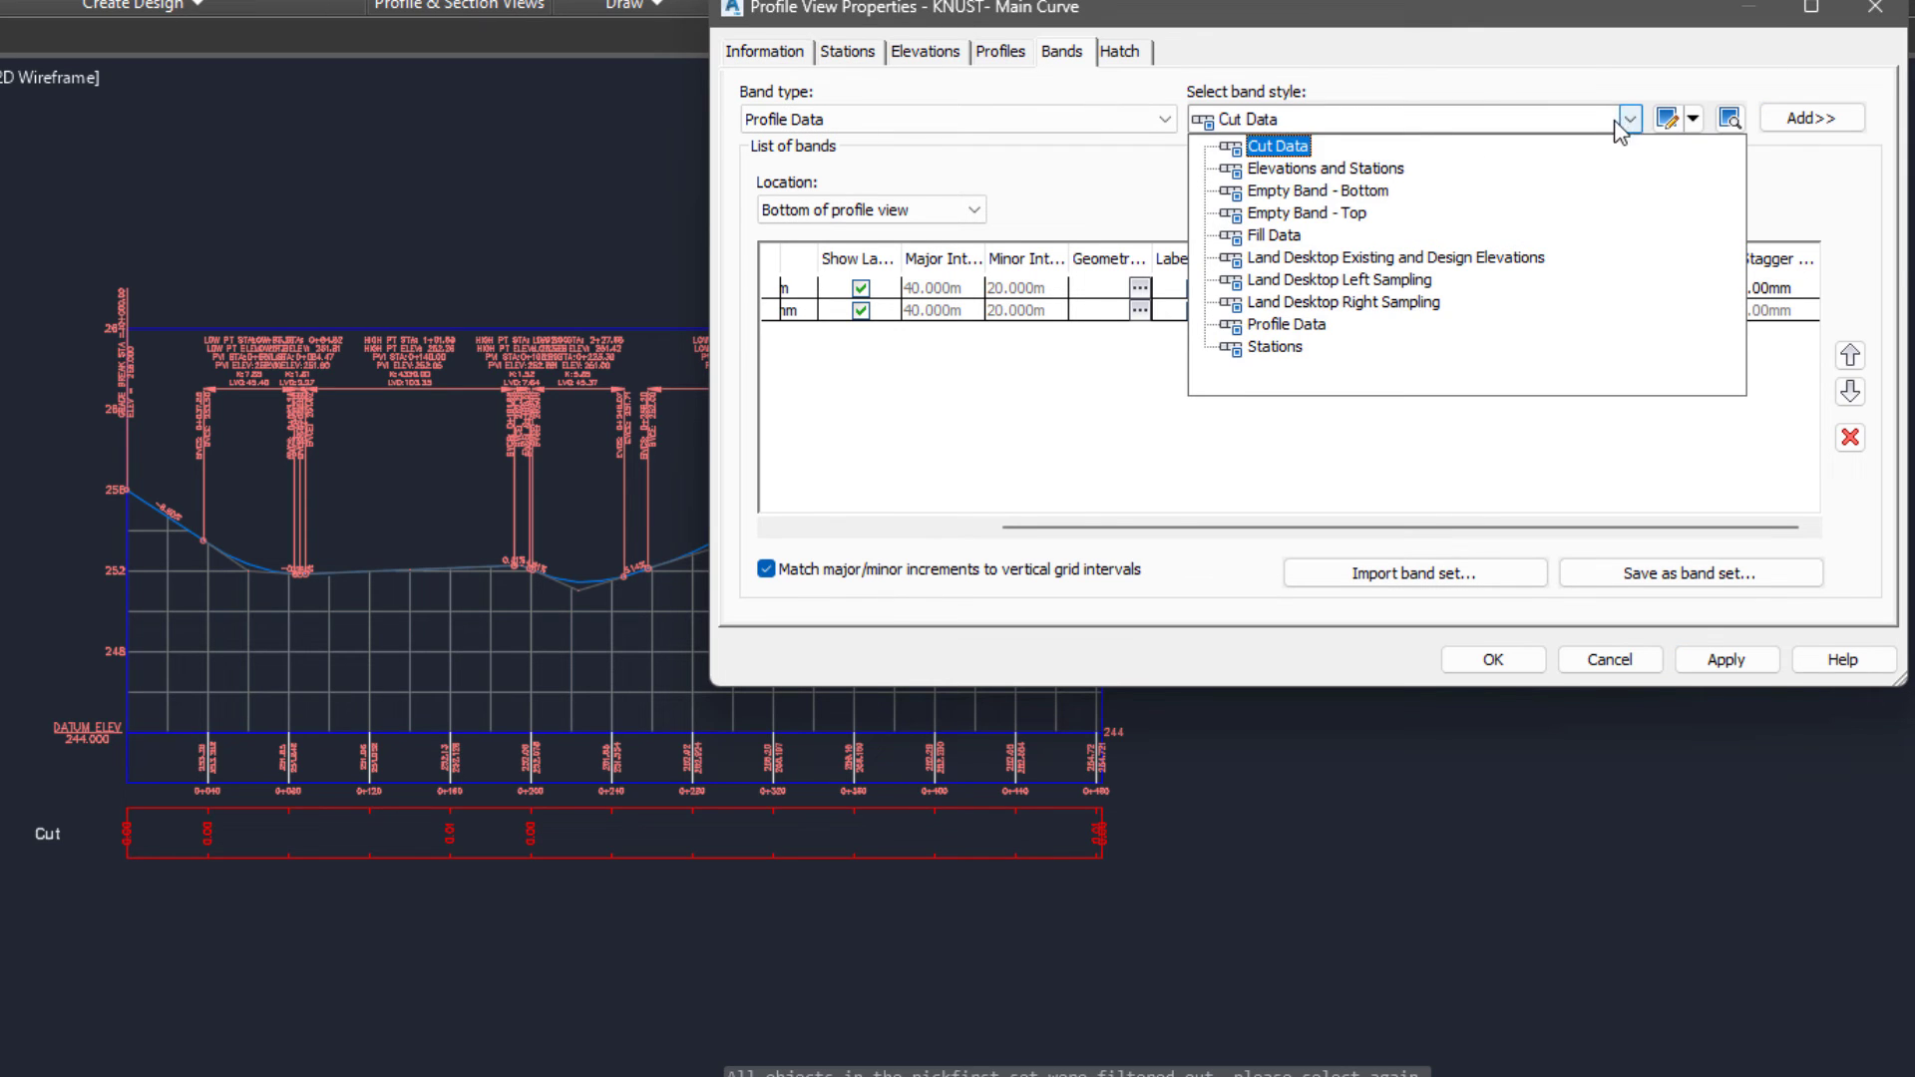
left_click(1273, 236)
left_click(1785, 118)
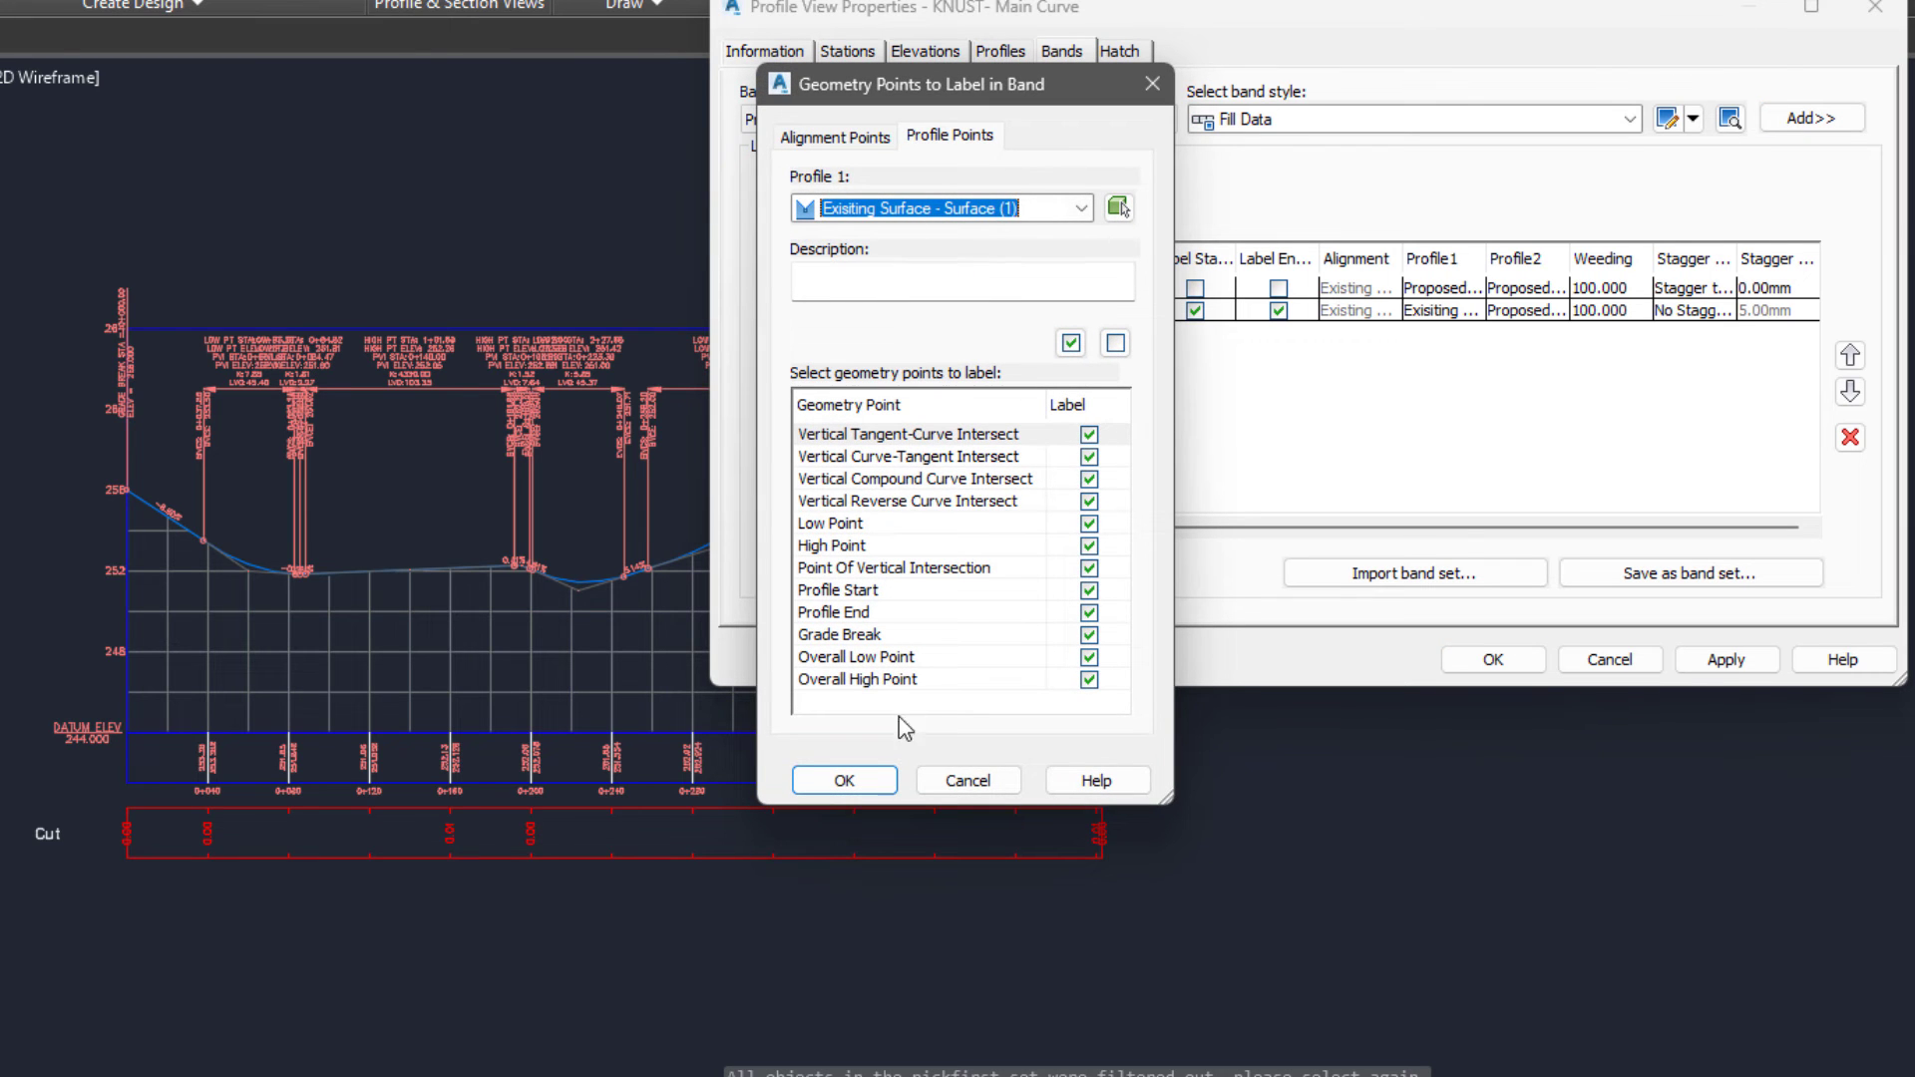
left_click(844, 779)
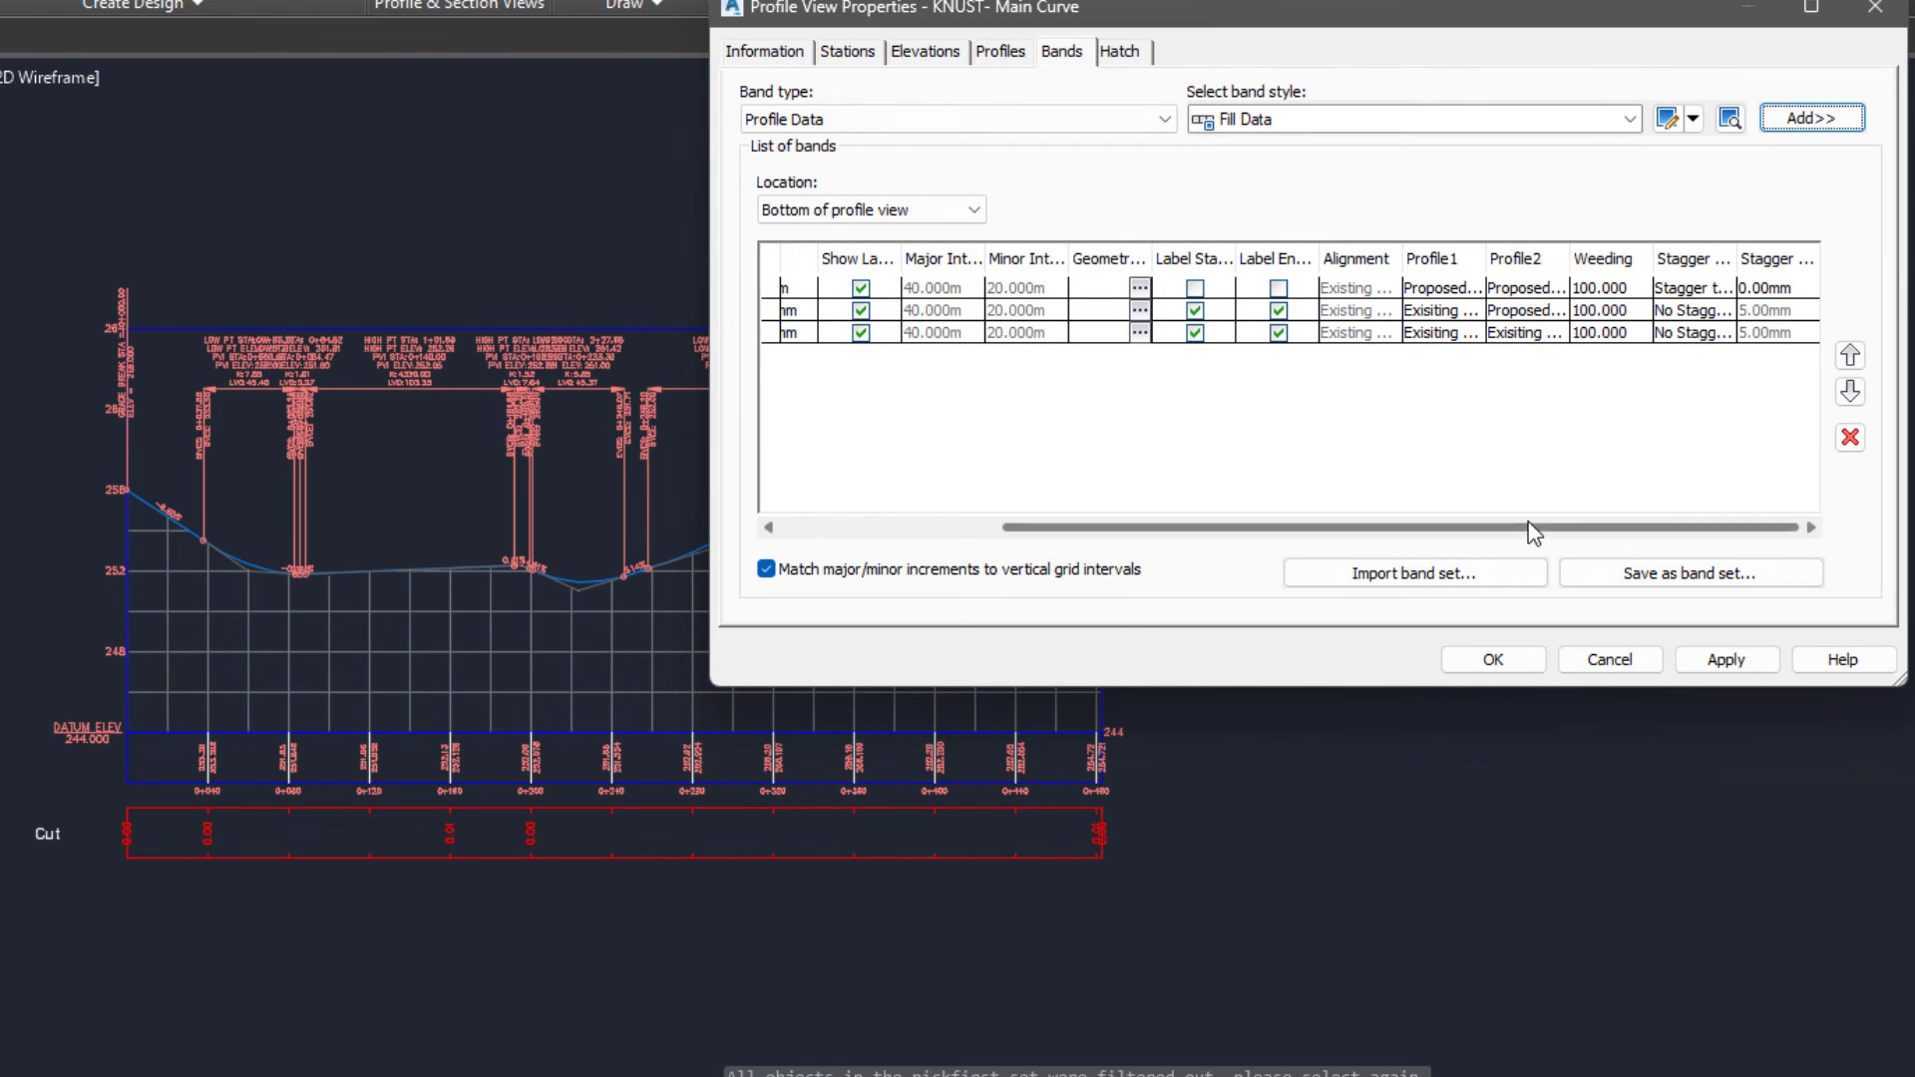
- Set Profile2 of the Fill Data band to Proposed Design Profile, and apply the change
left_click(1535, 334)
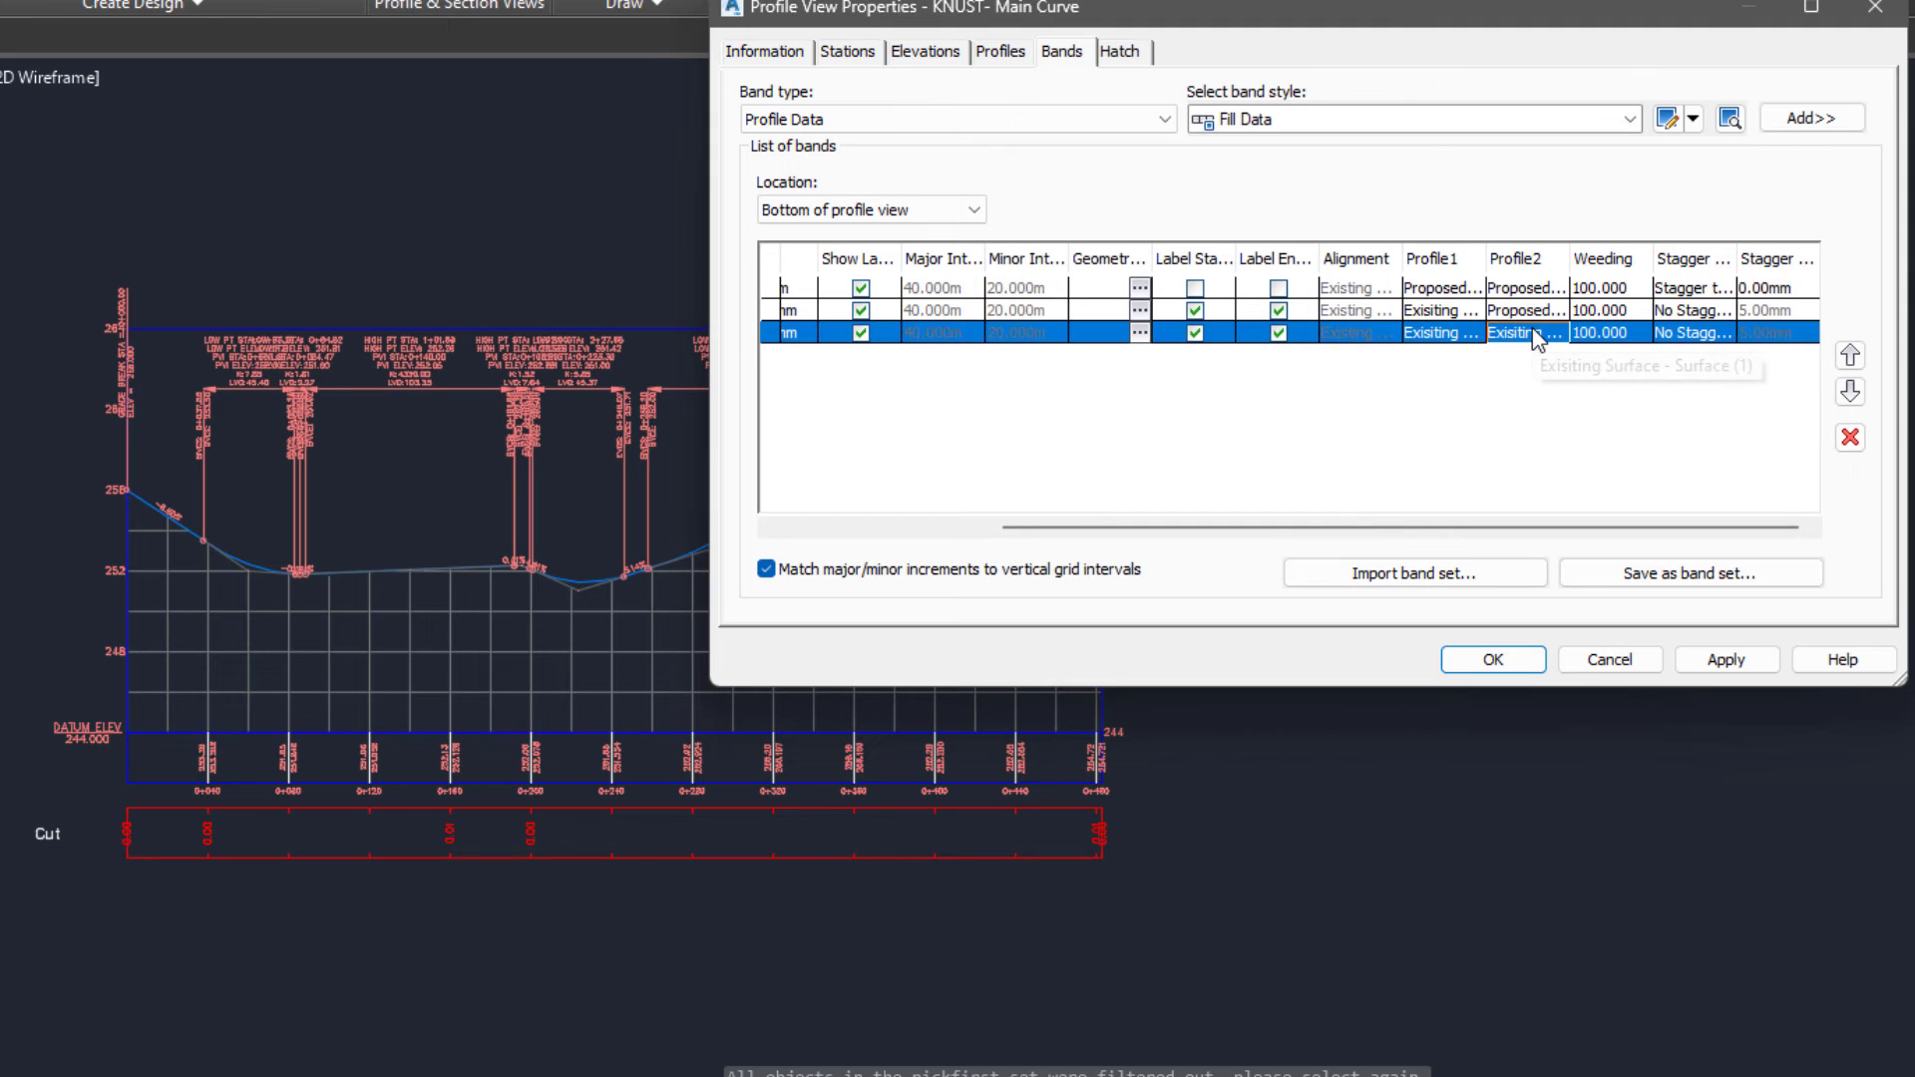
left_click(1543, 378)
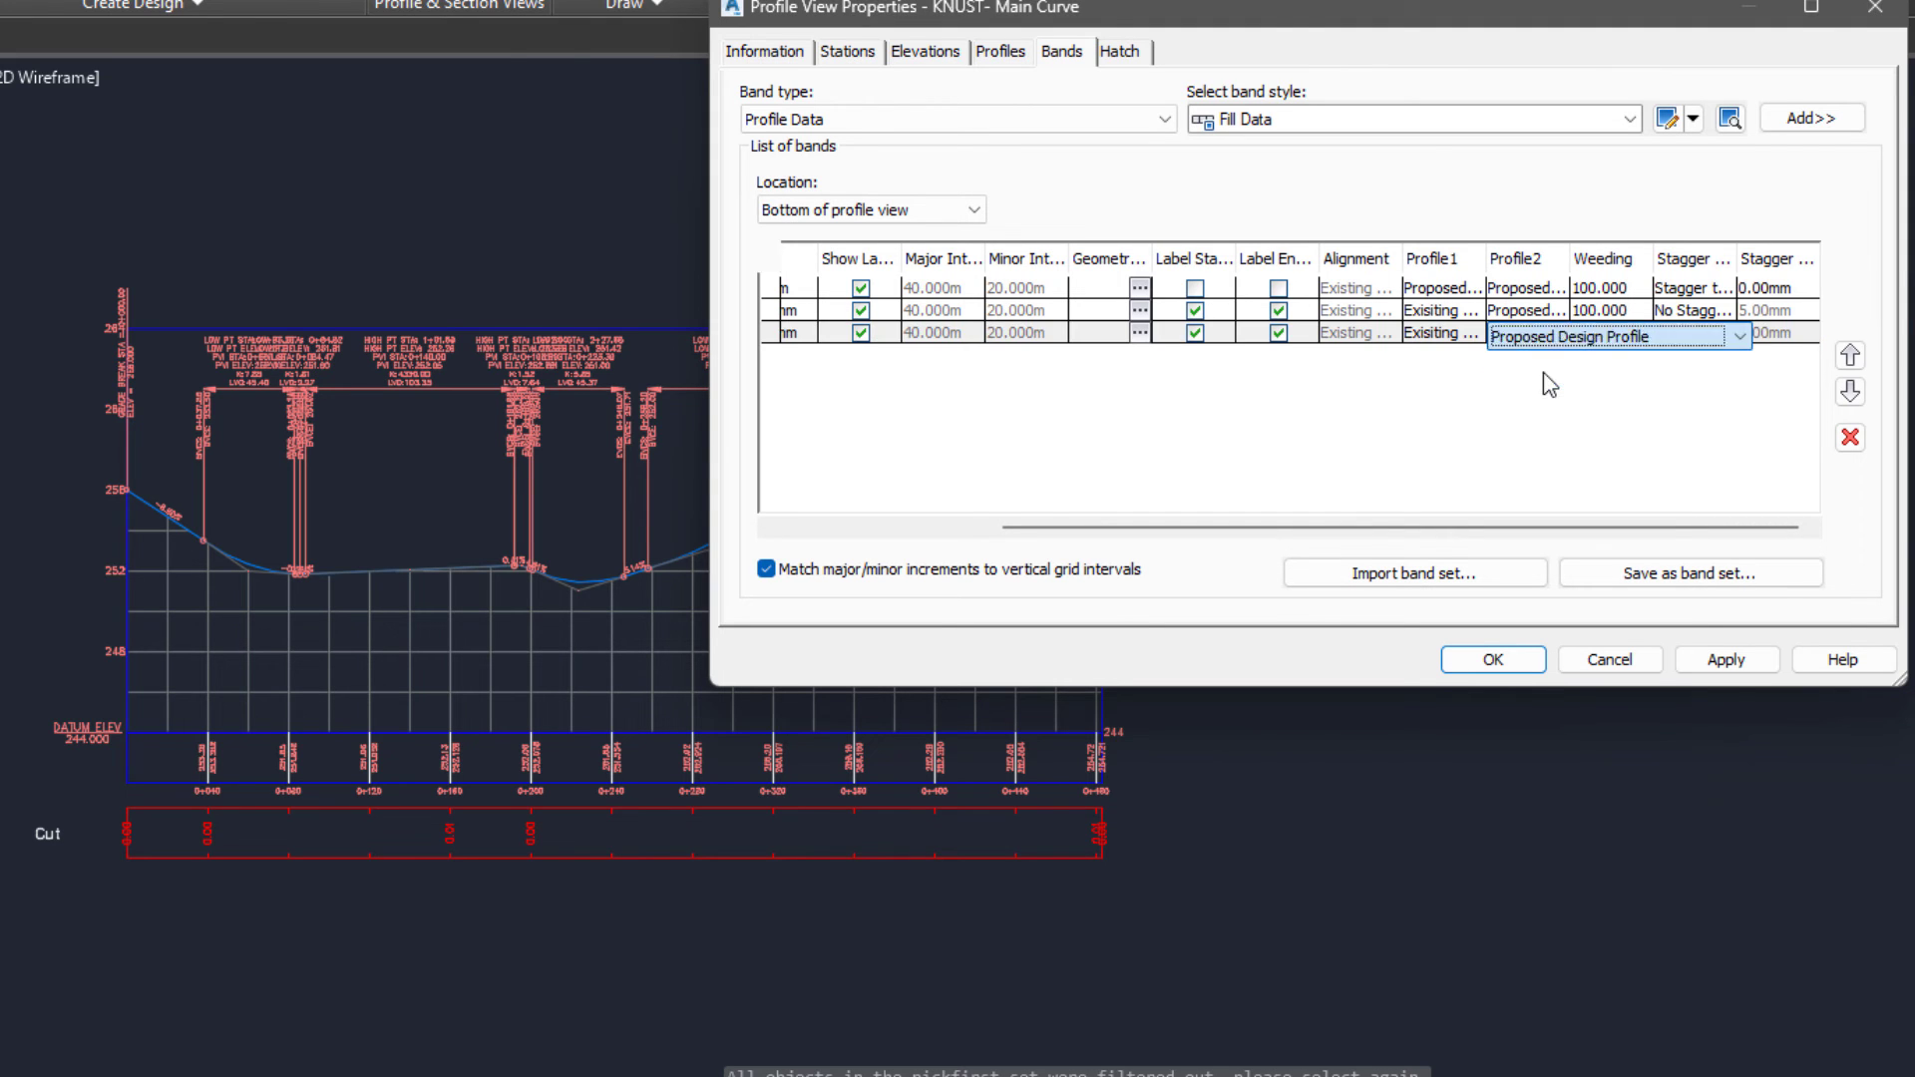
left_click(1725, 661)
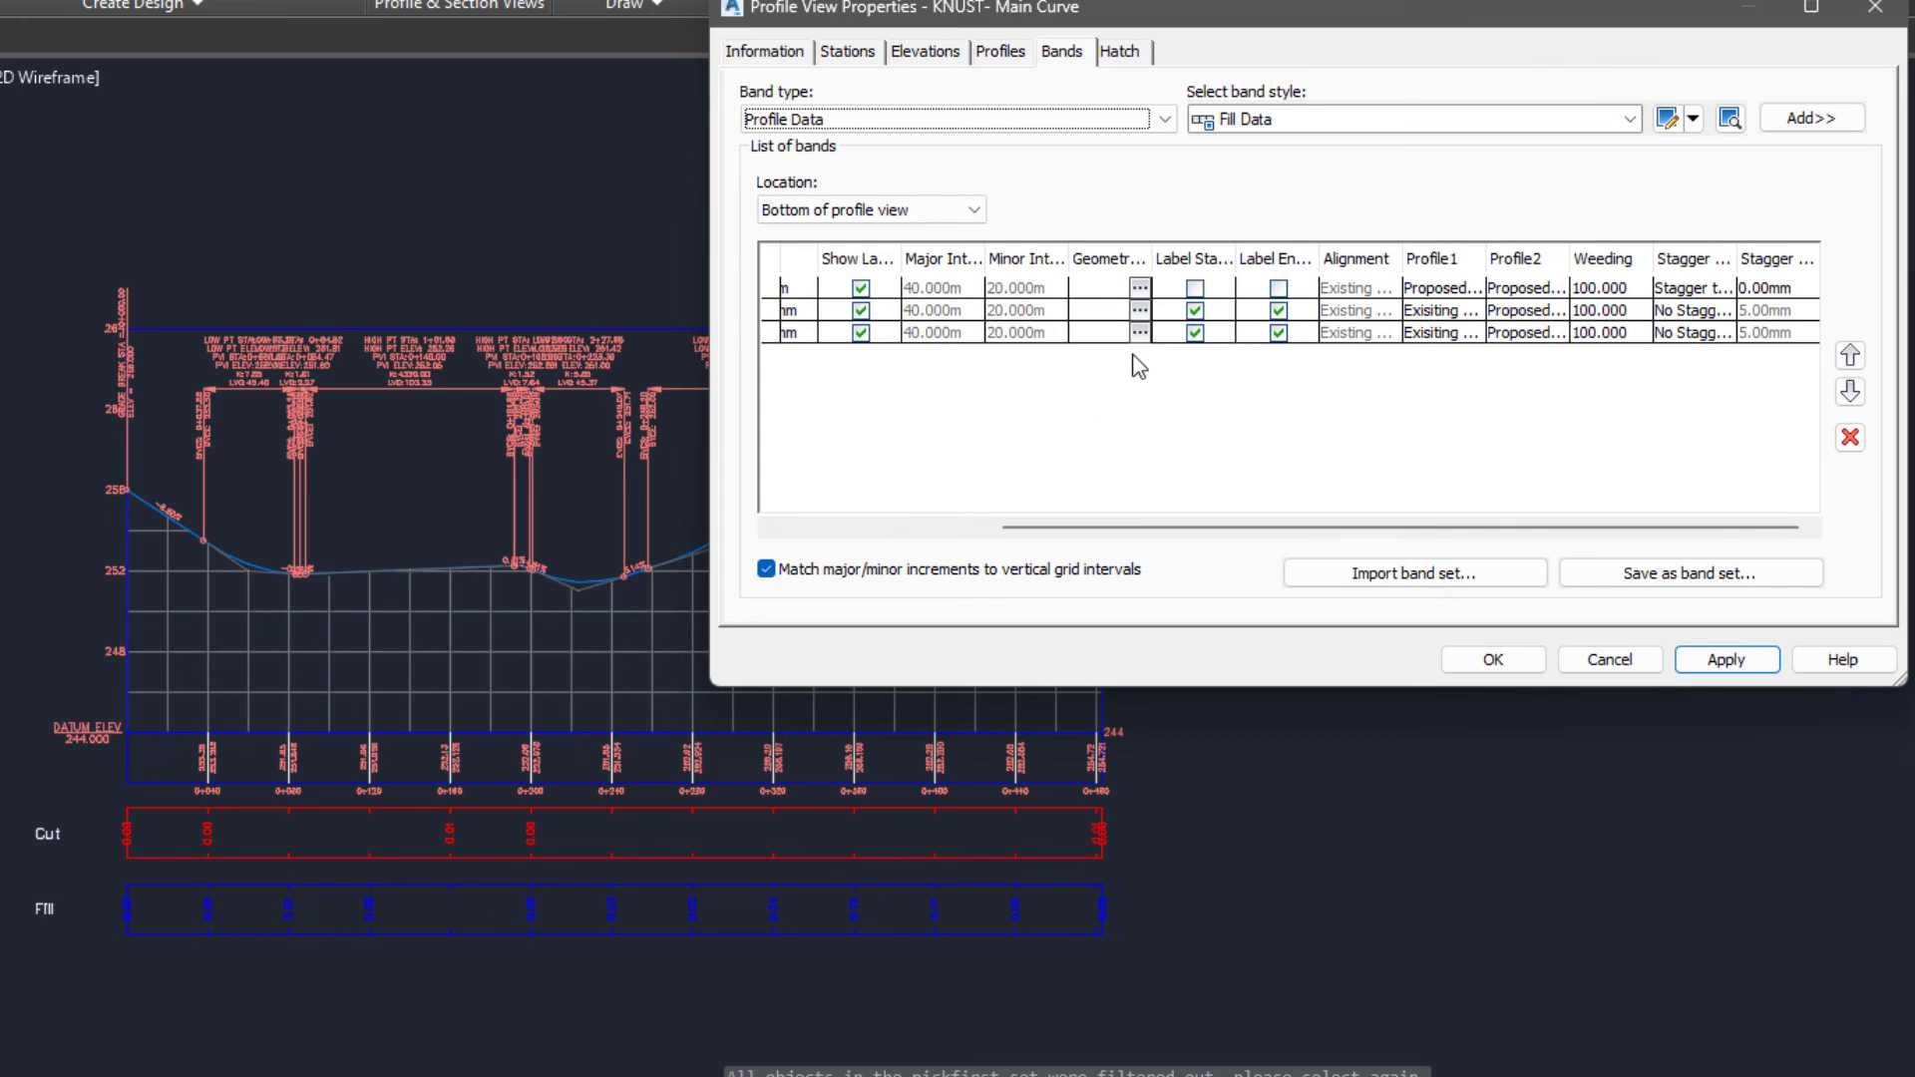
- Set the gap of the Fill Data band to 0 mm, and apply the change
left_click_drag(1044, 527, 767, 543)
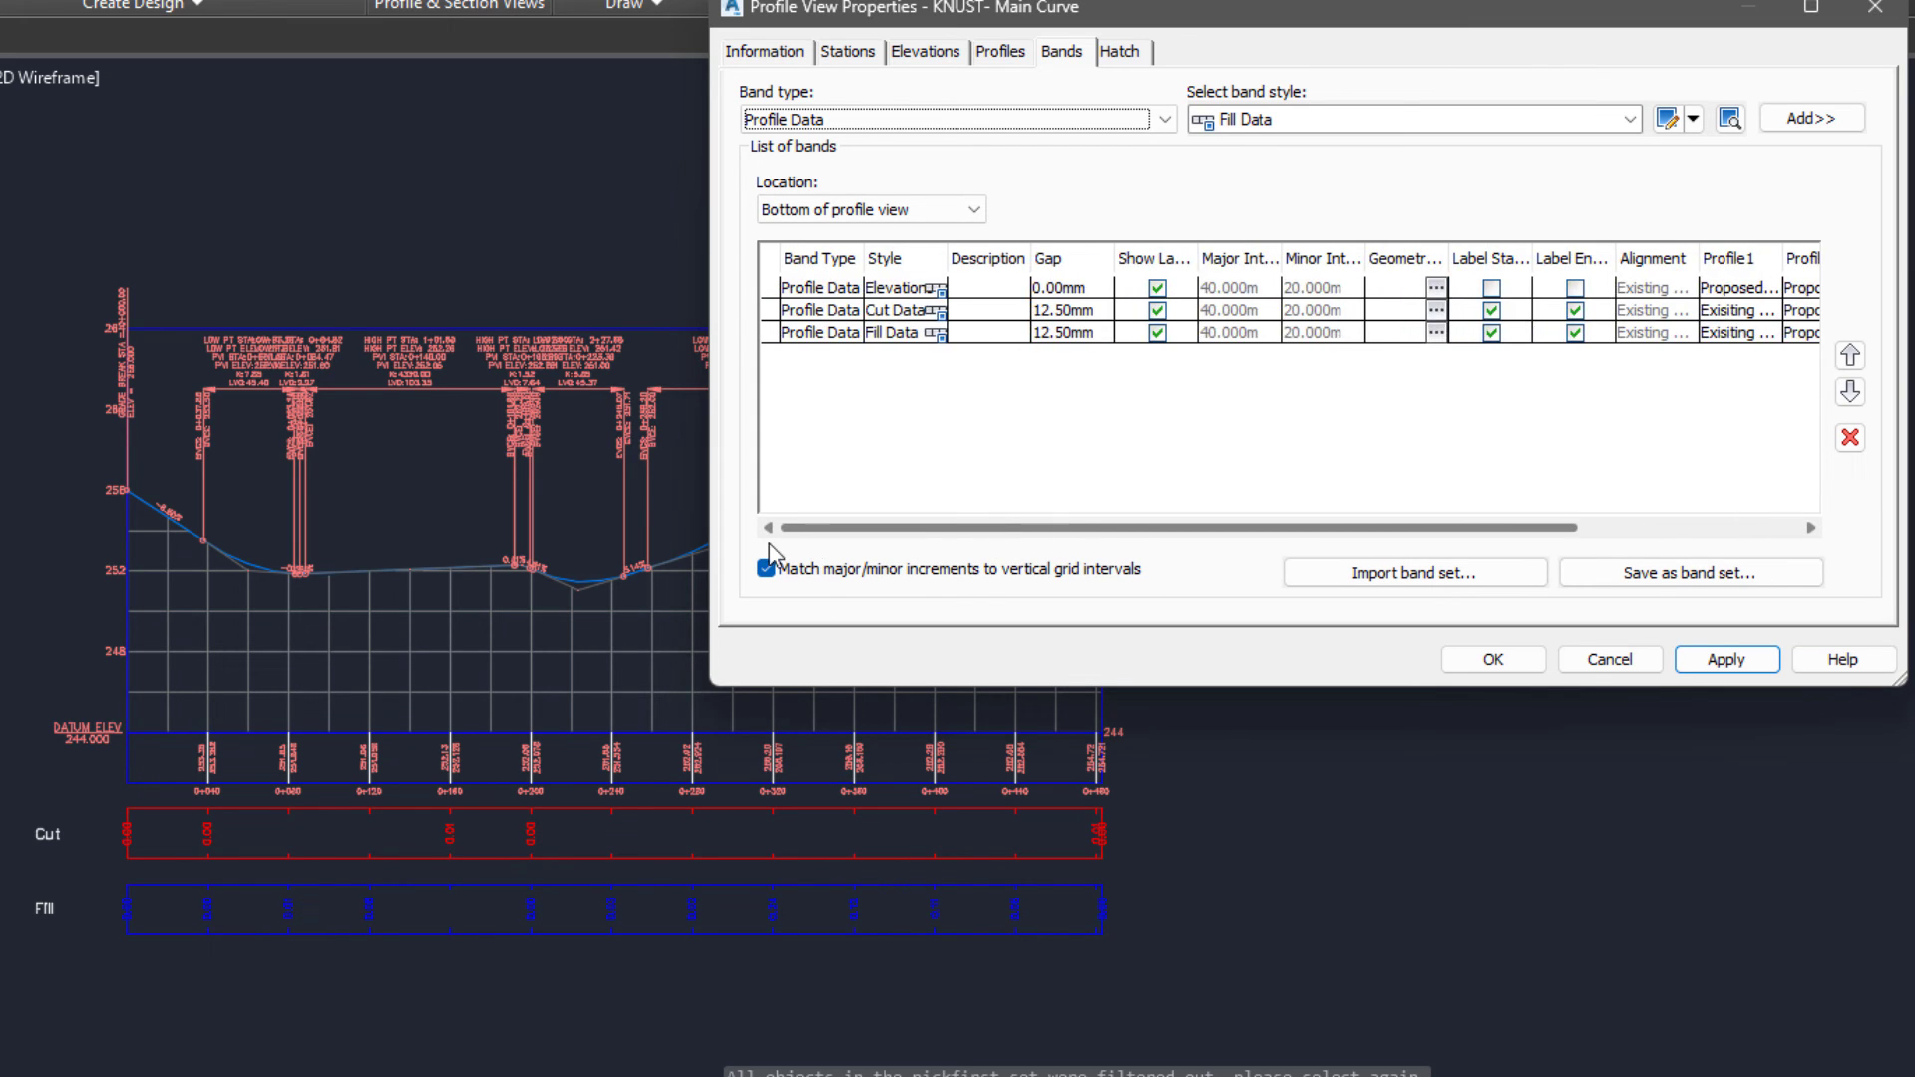
left_click(1038, 336)
left_click(1040, 333)
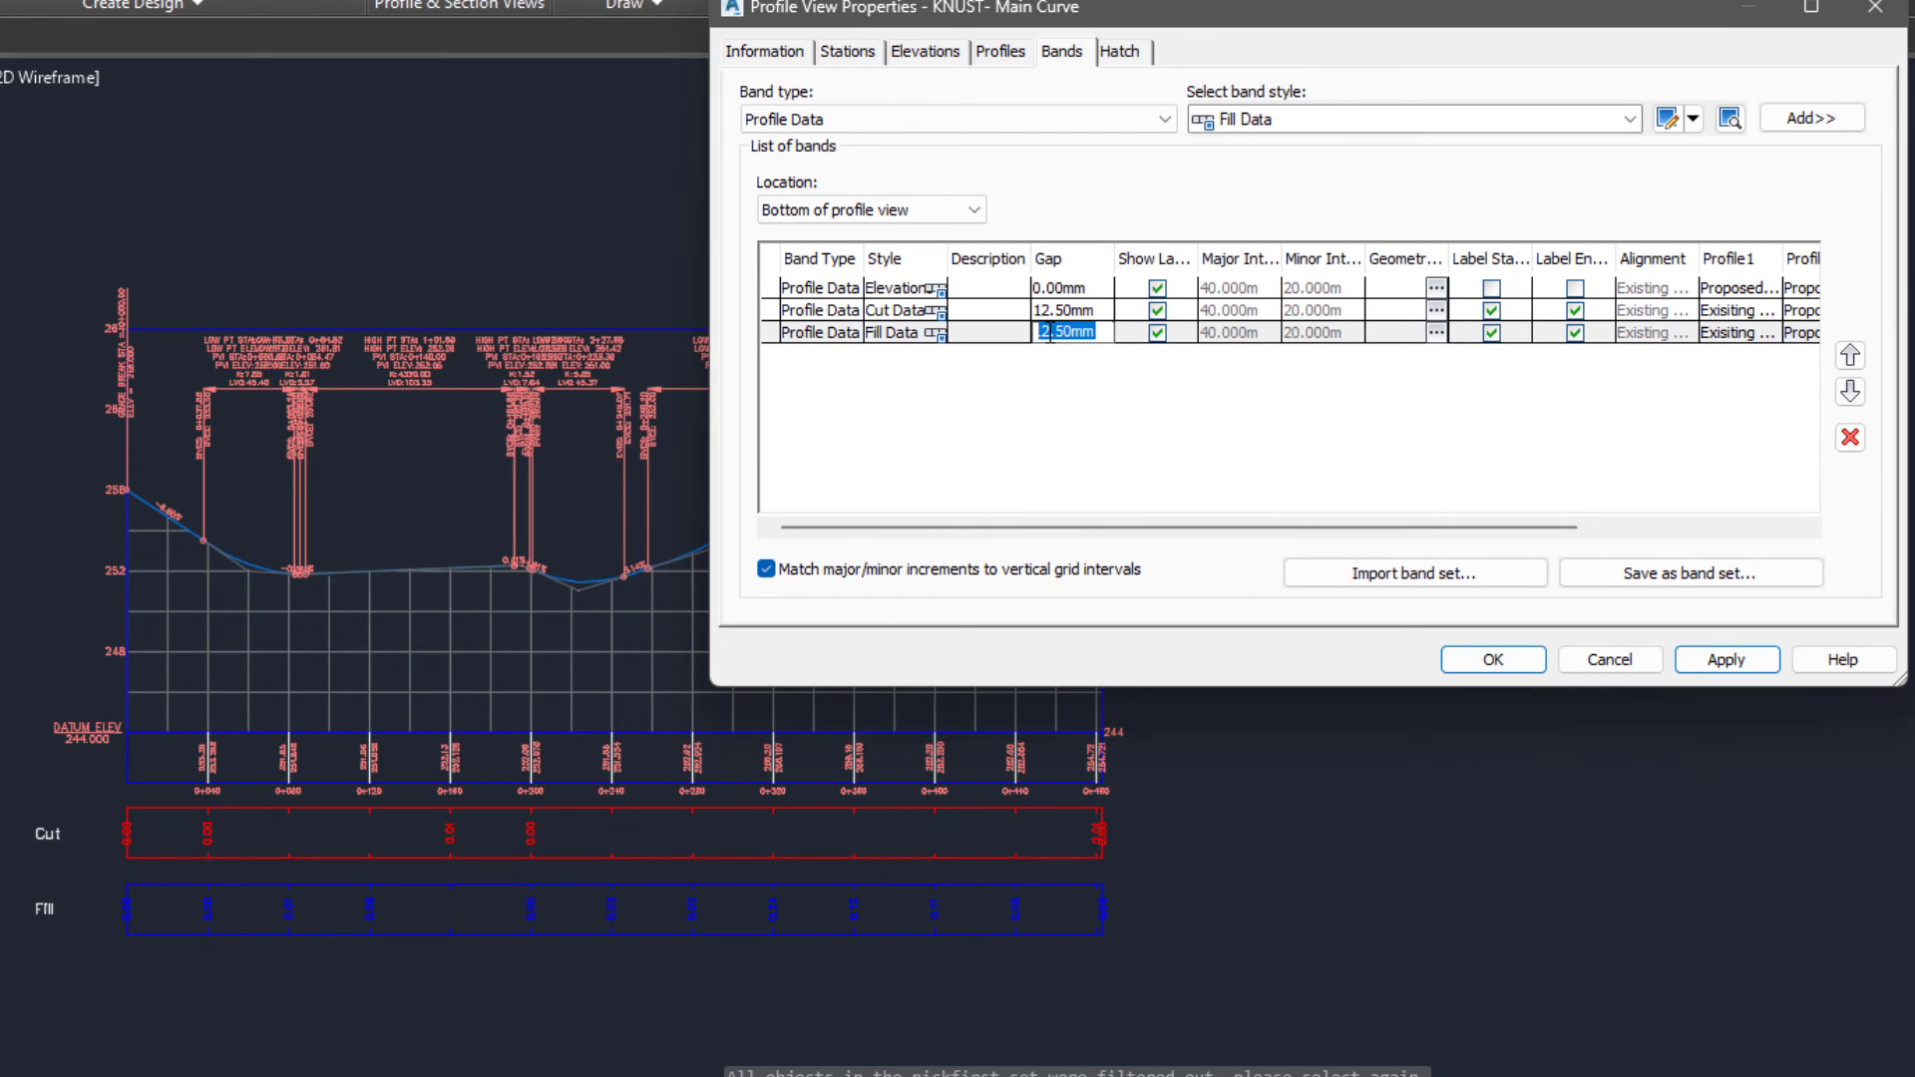
type("0")
key("Return")
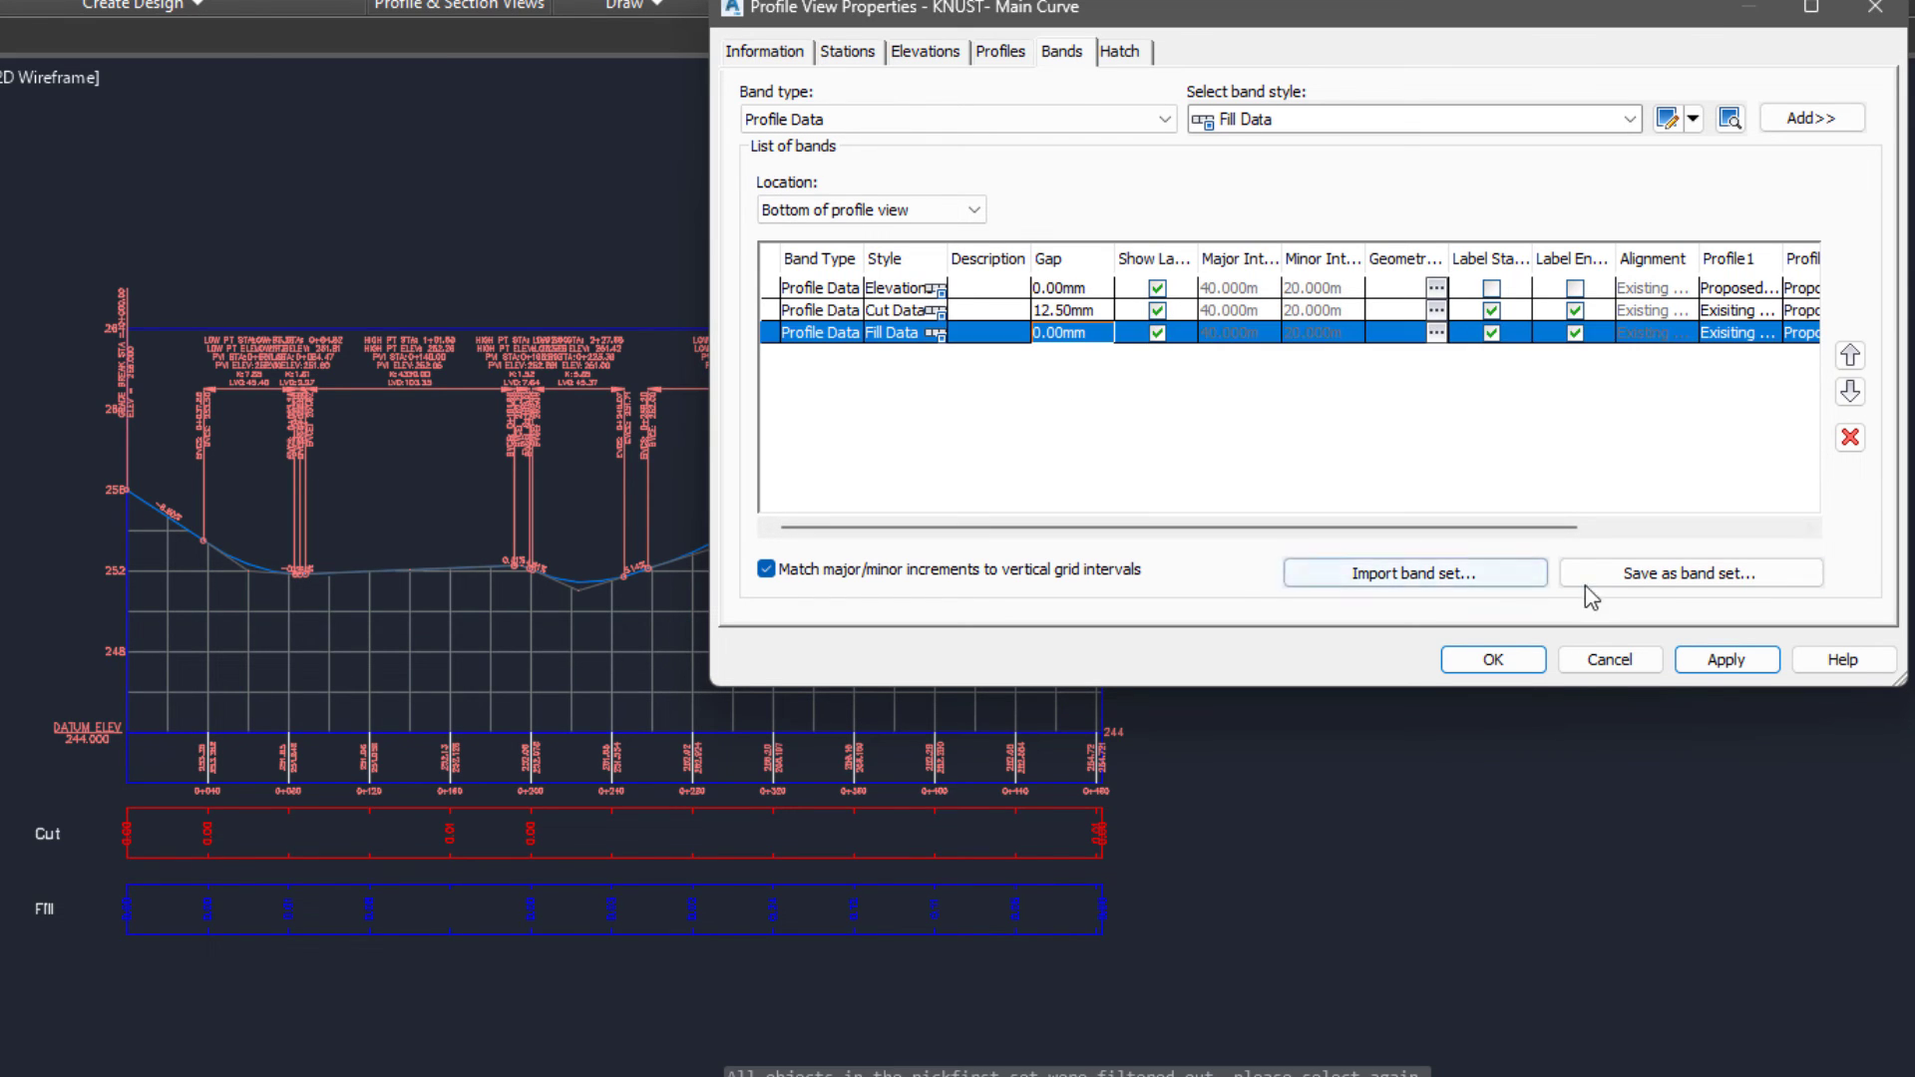
left_click(1683, 656)
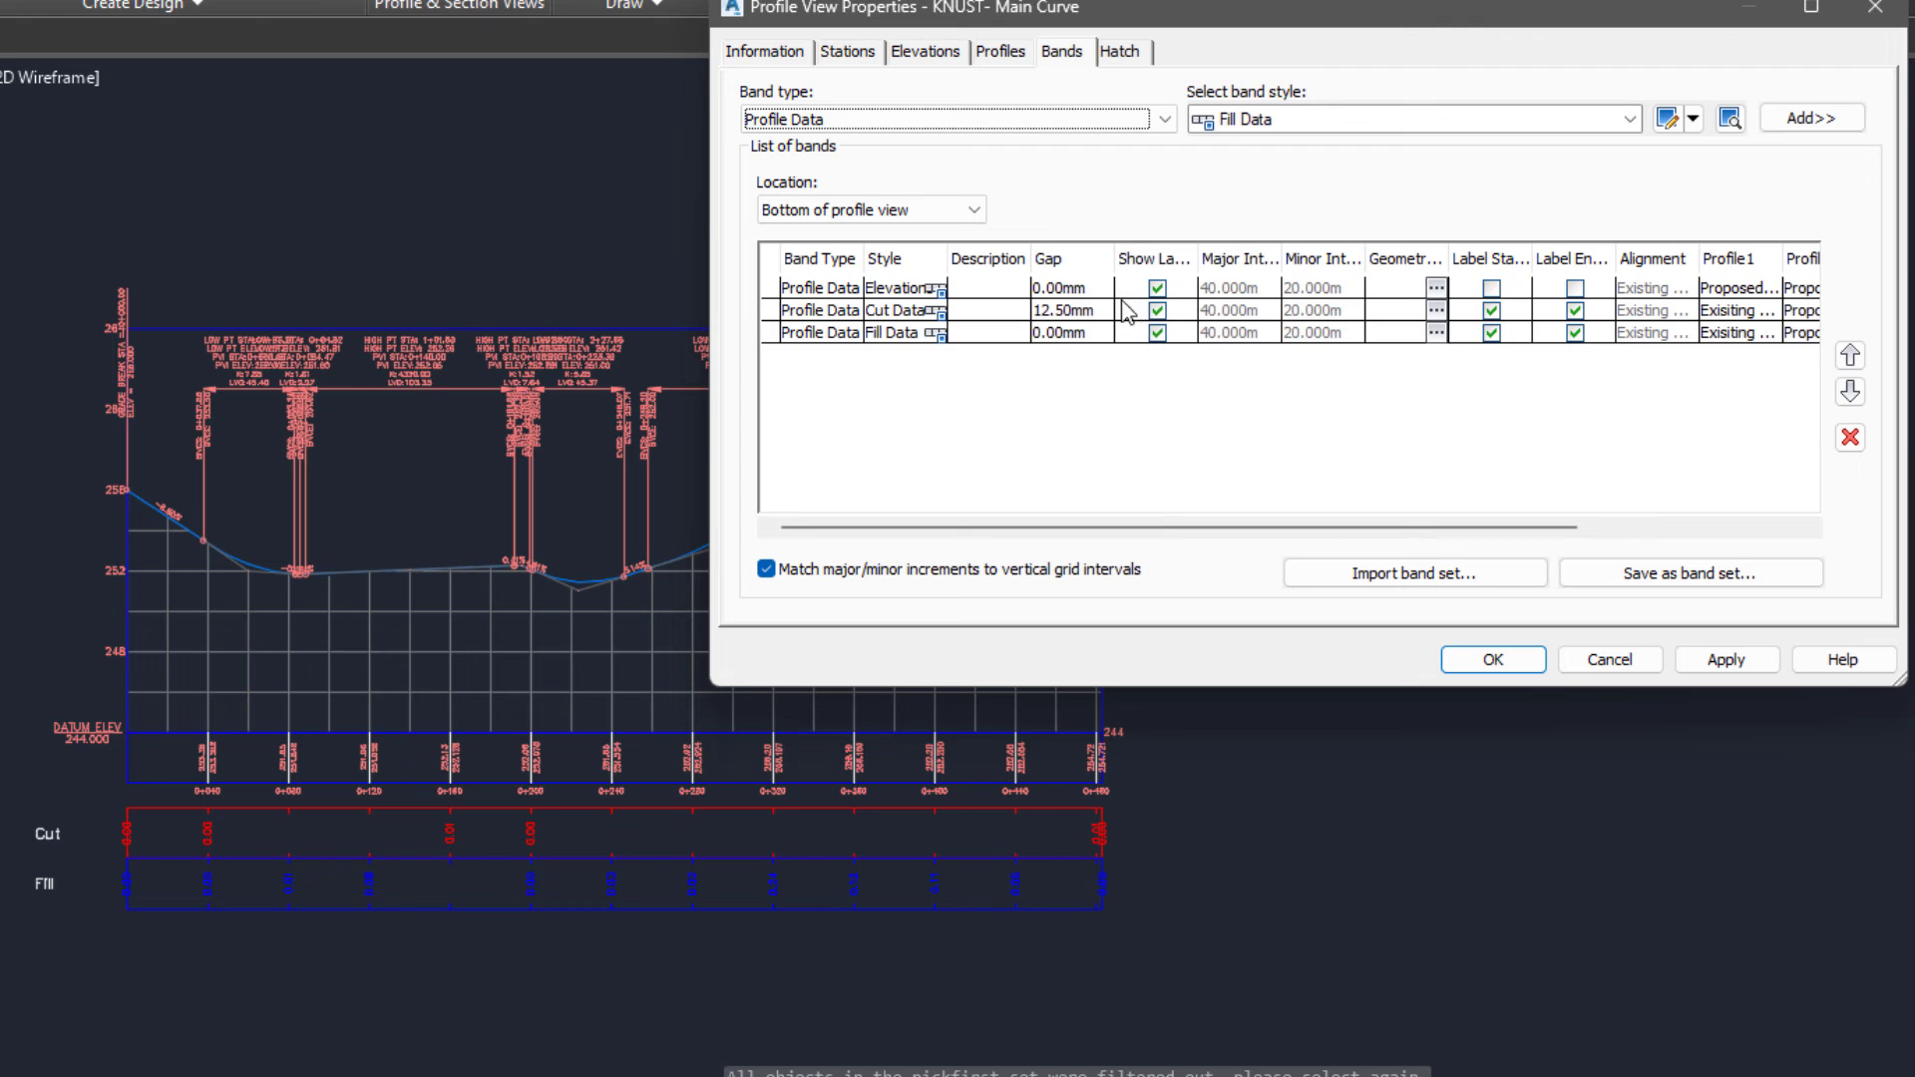
- Set the gap of the Fill Data band to 2 mm, and apply the change
left_click(1052, 342)
left_click(1049, 333)
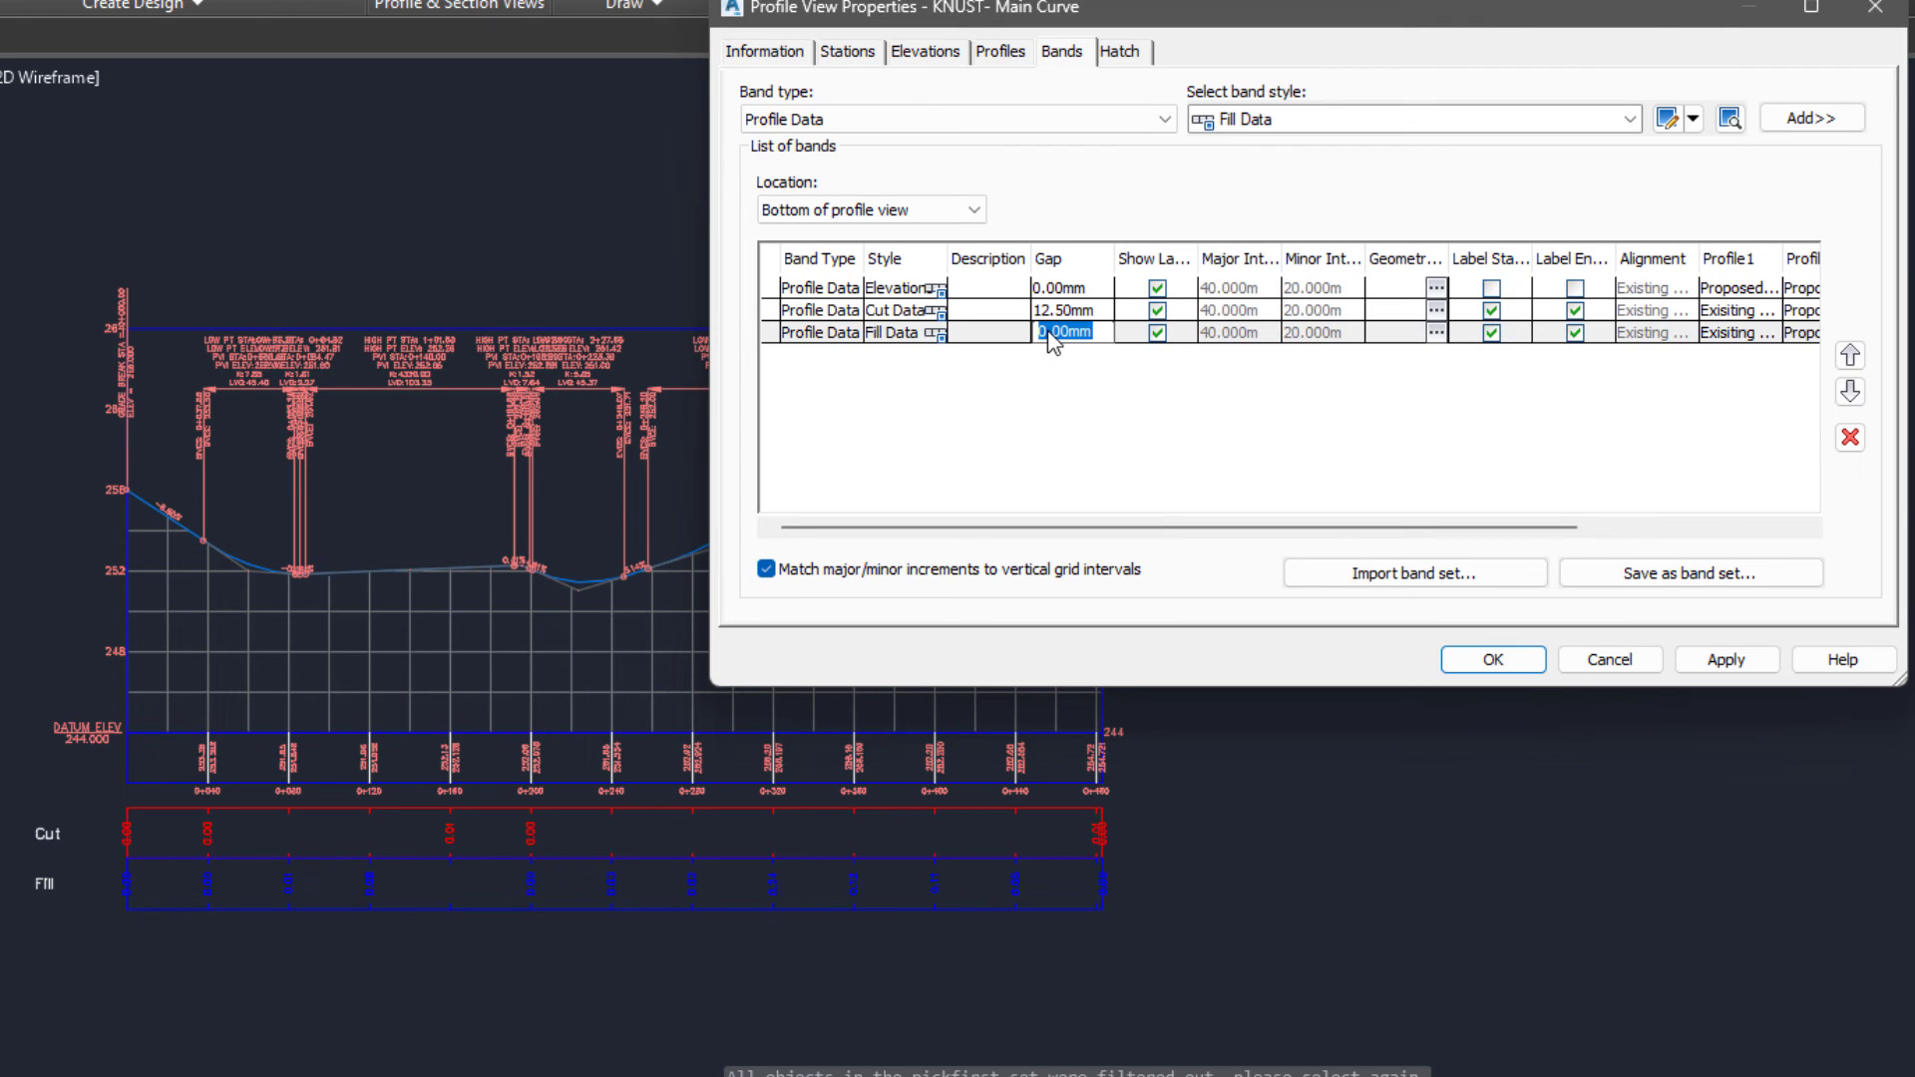
type("2")
left_click(1085, 381)
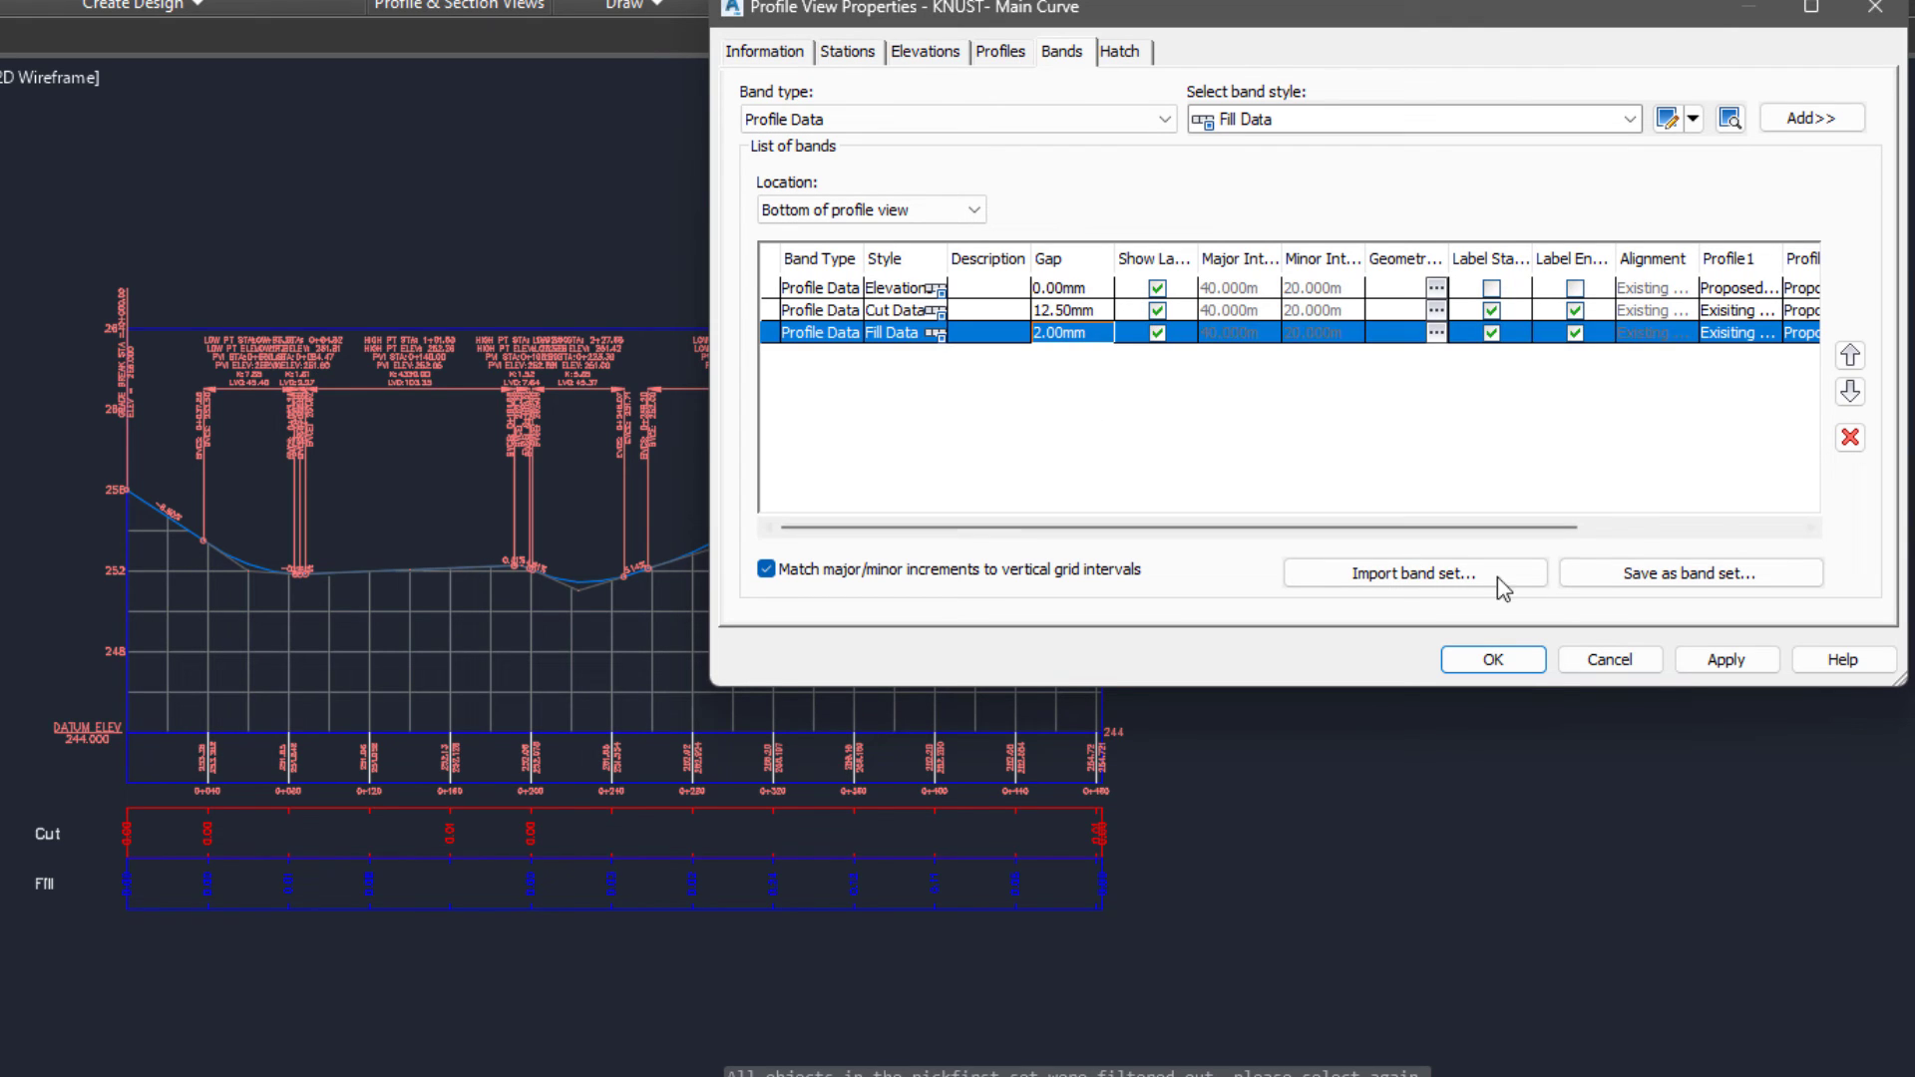
left_click(1719, 650)
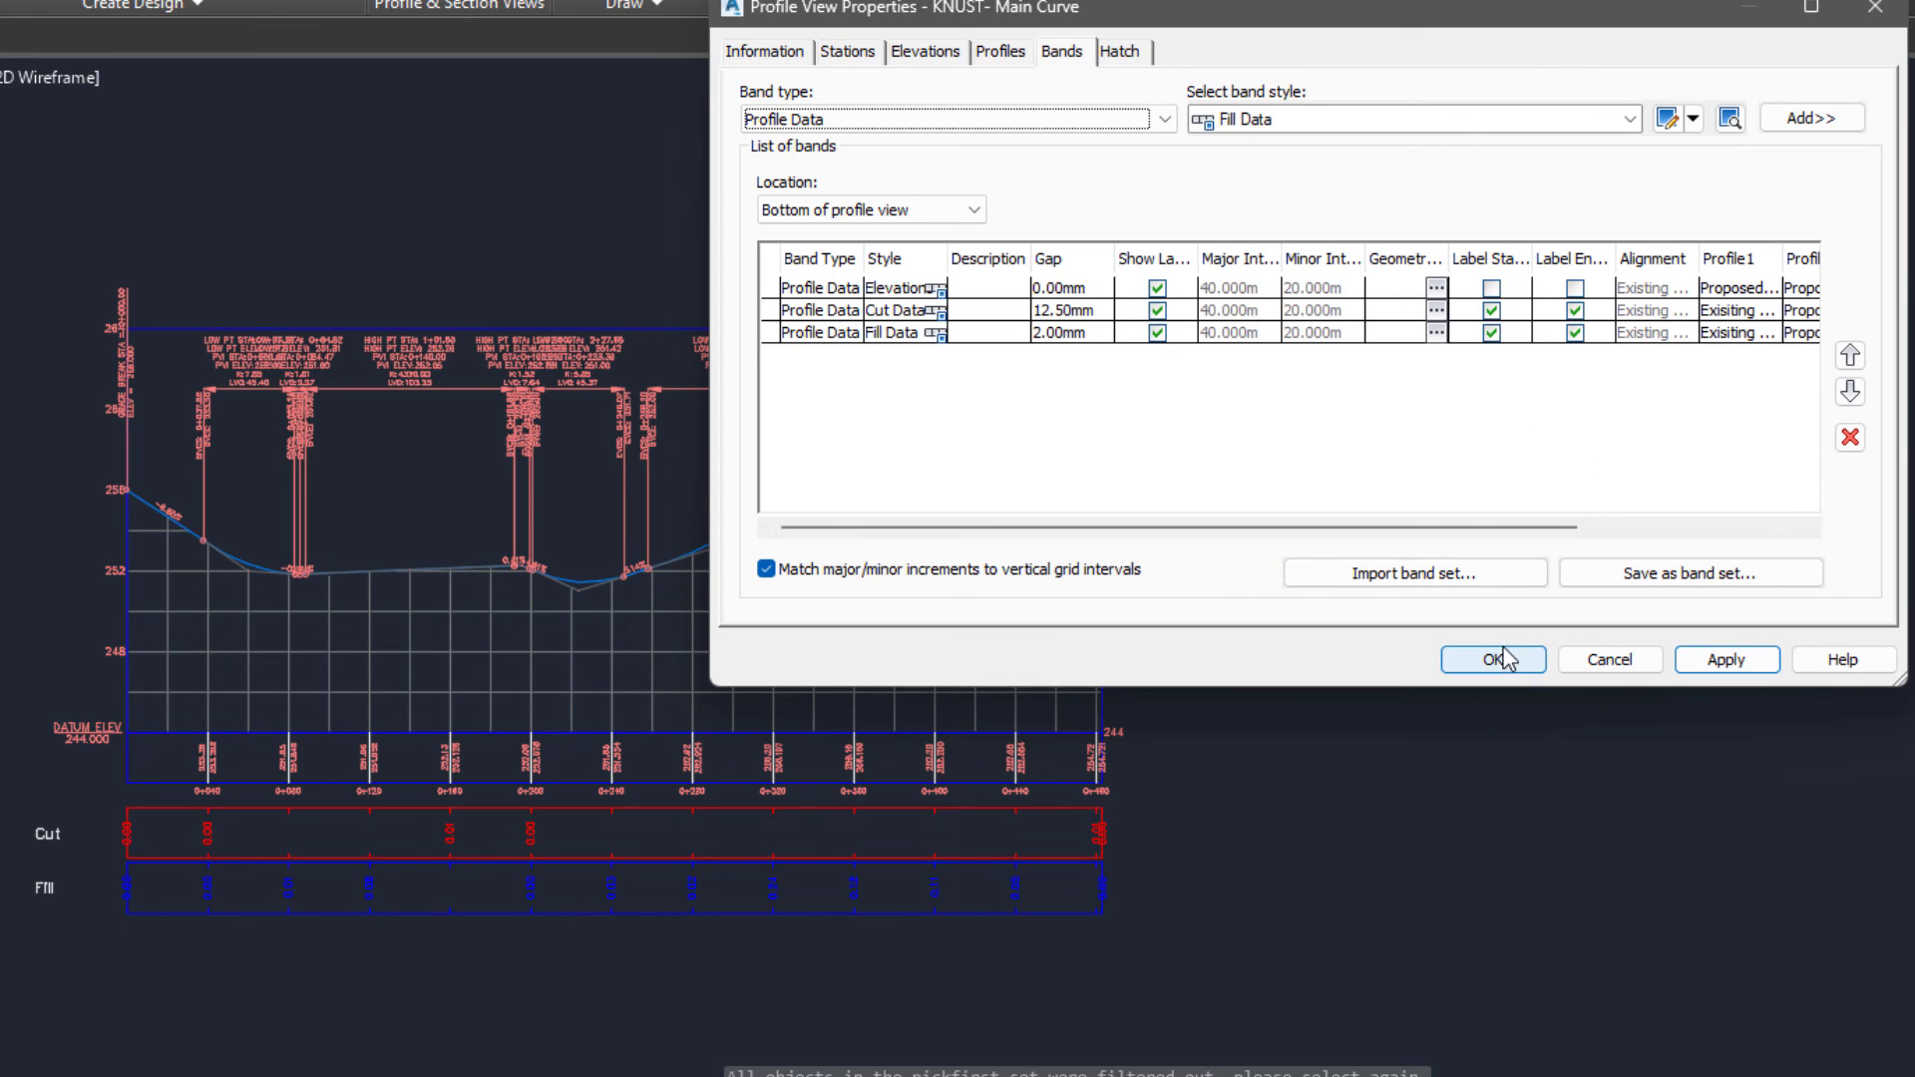
- Review the profile view's profile list, elevation and station settings, and close its properties
left_click(992, 52)
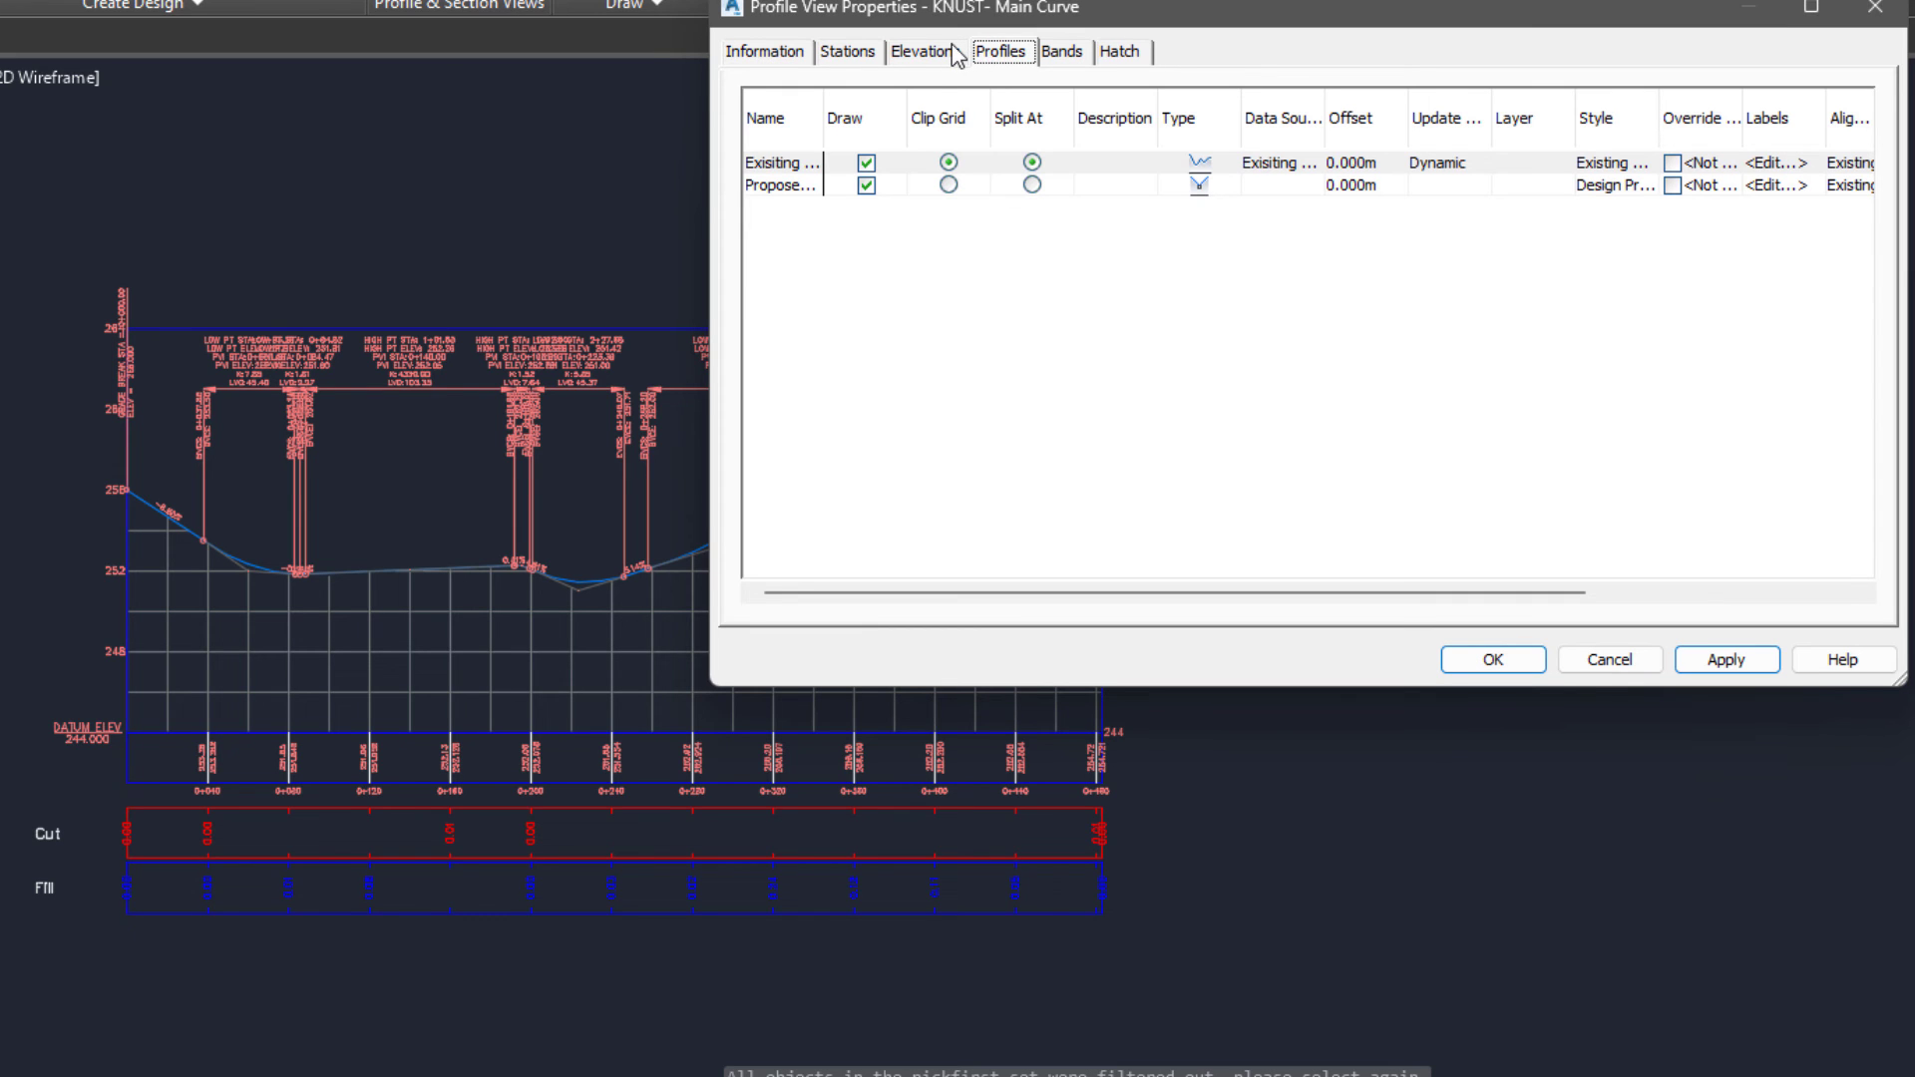
left_click(925, 52)
left_click(850, 52)
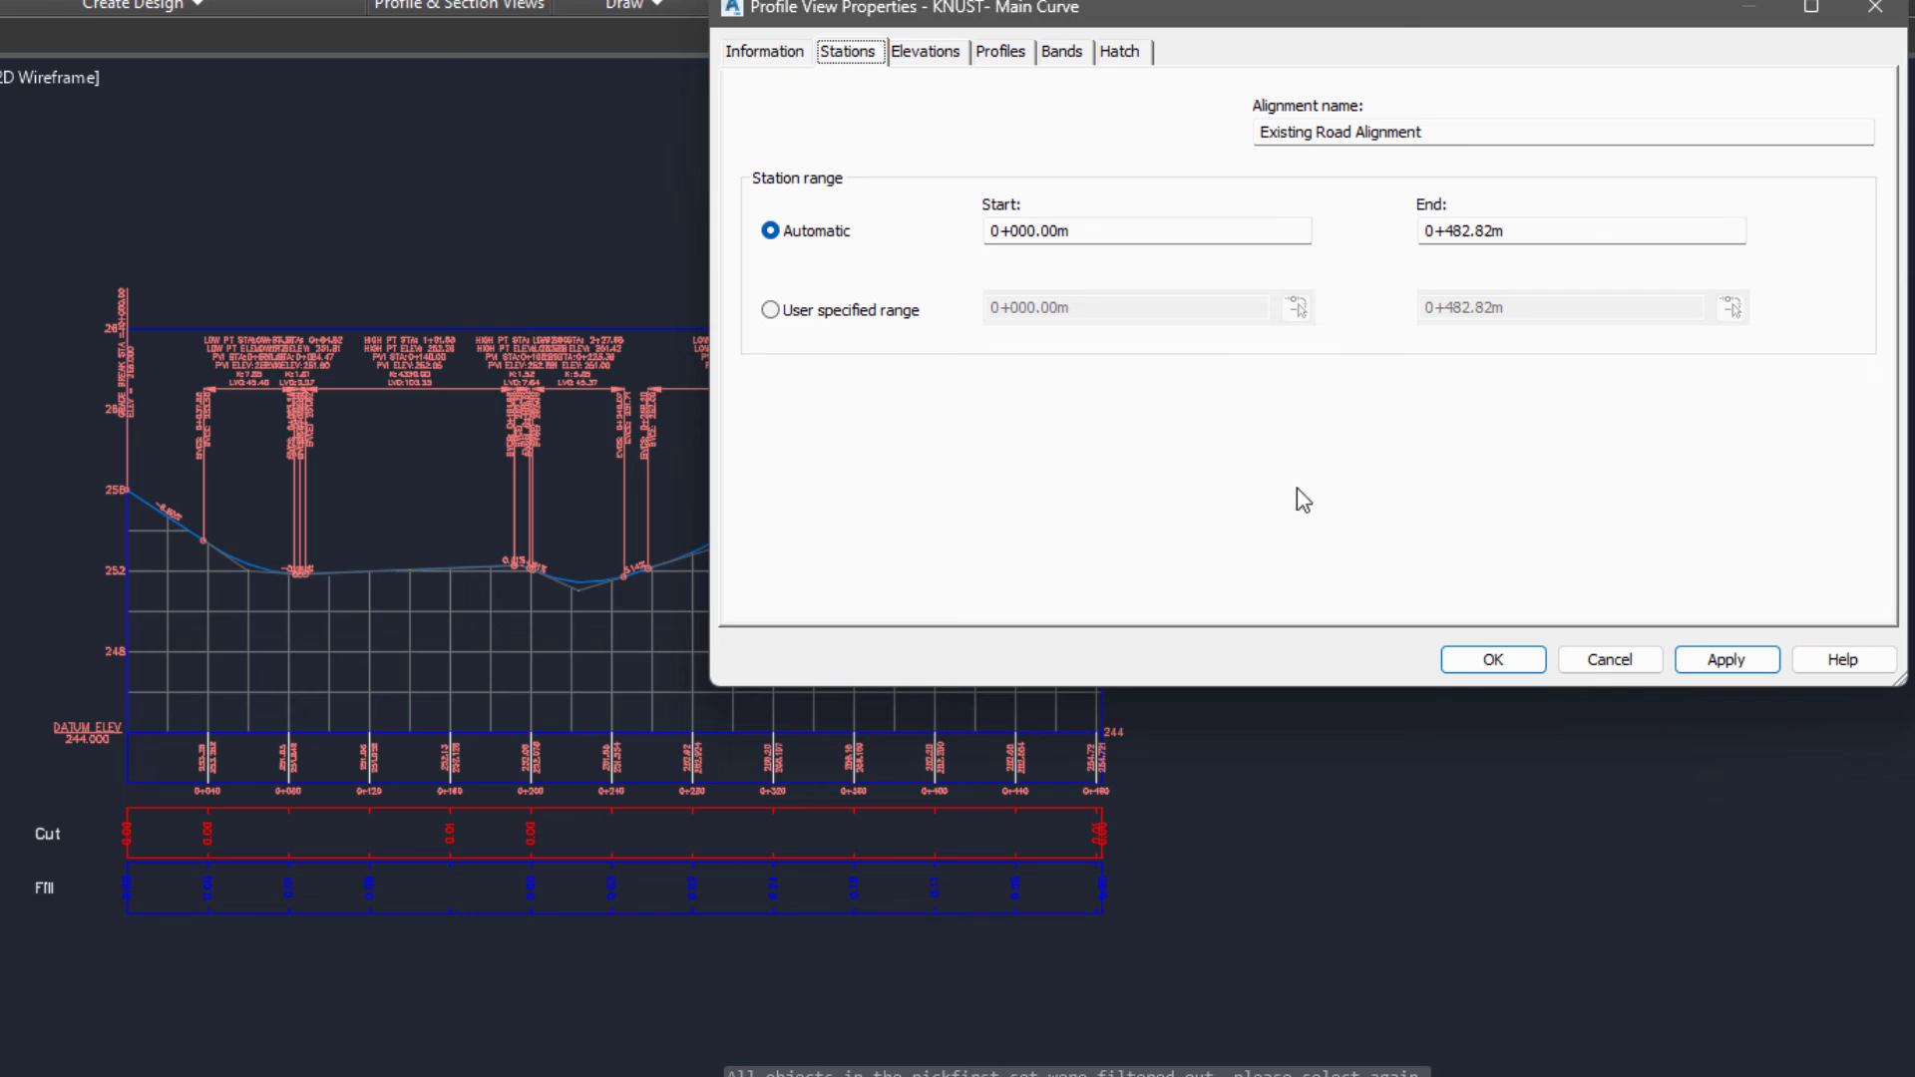
left_click(1492, 659)
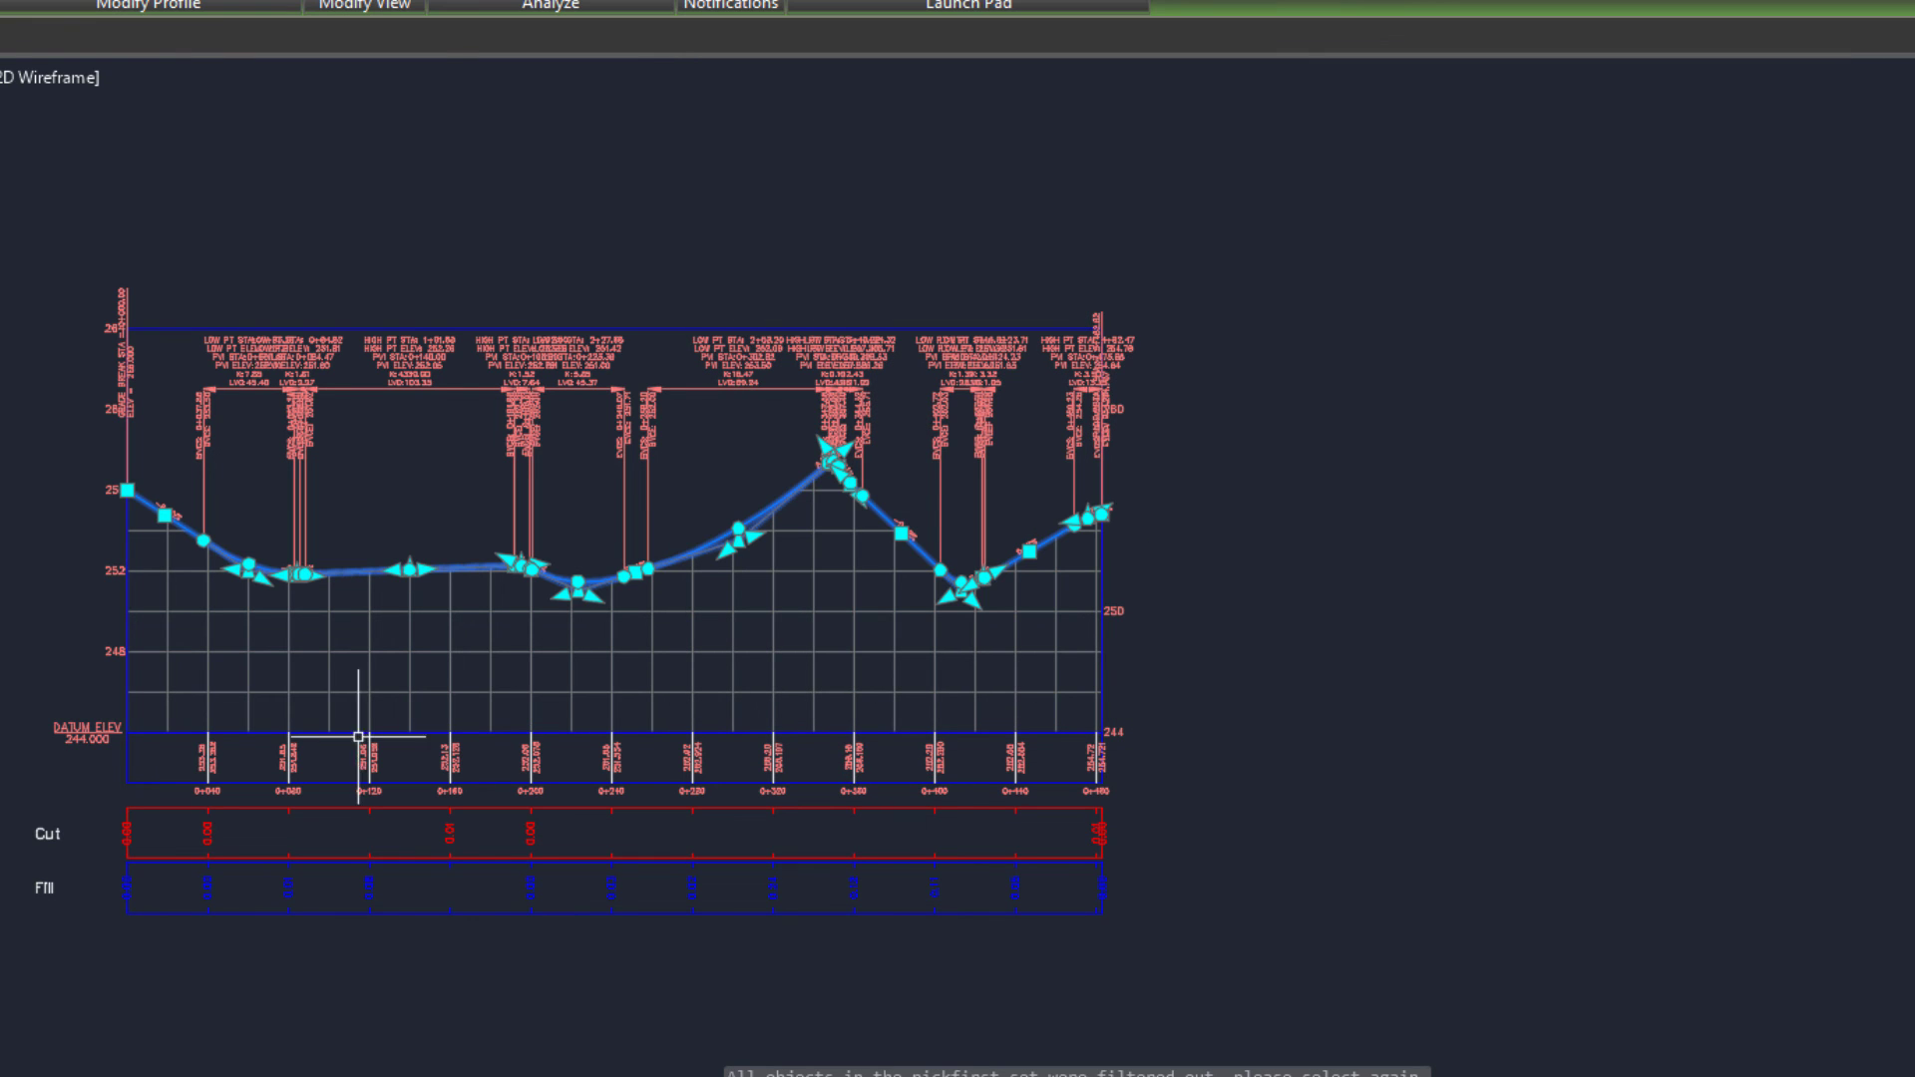
- Examine the elevation labels and the cut and fill values in the bands along the stations of the profile view
left_click(308, 841)
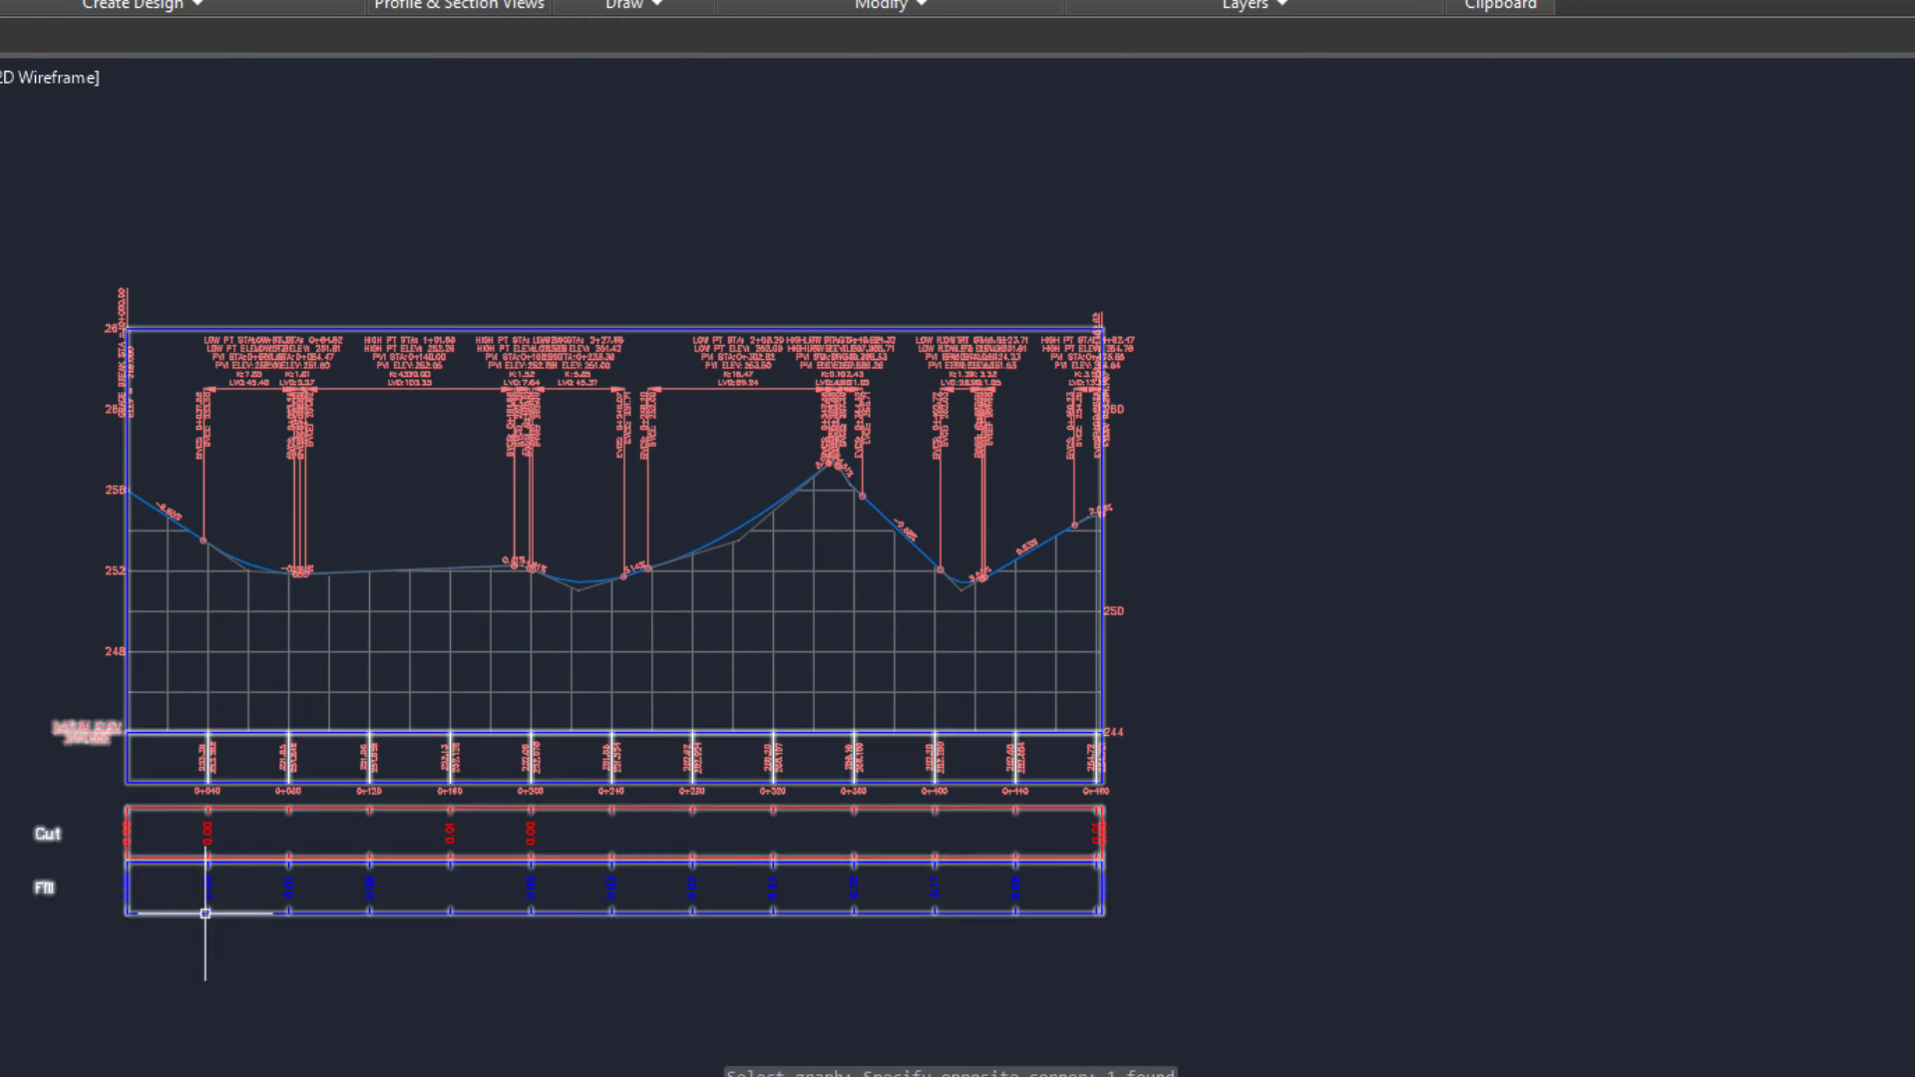
left_click(200, 907)
scroll(182, 896, "up", 3)
key("Escape")
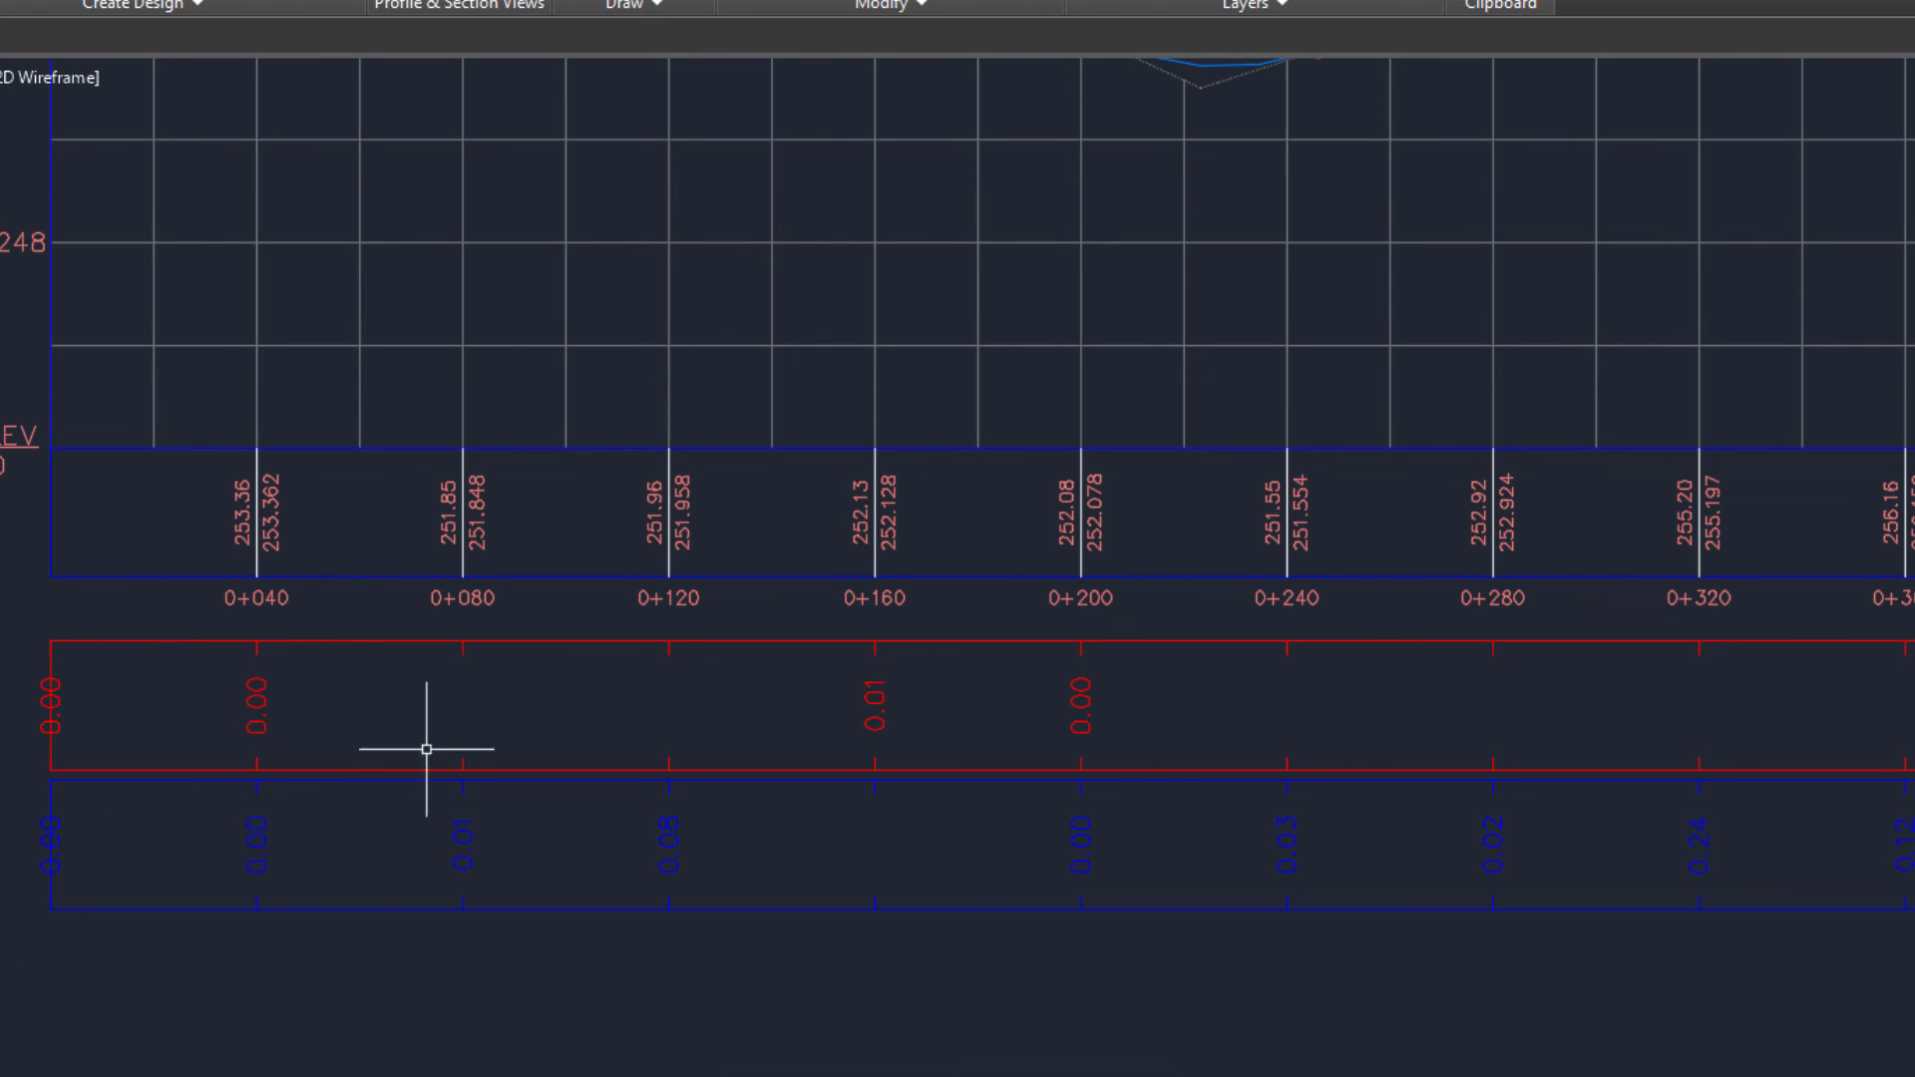
scroll(479, 846, "down", 2)
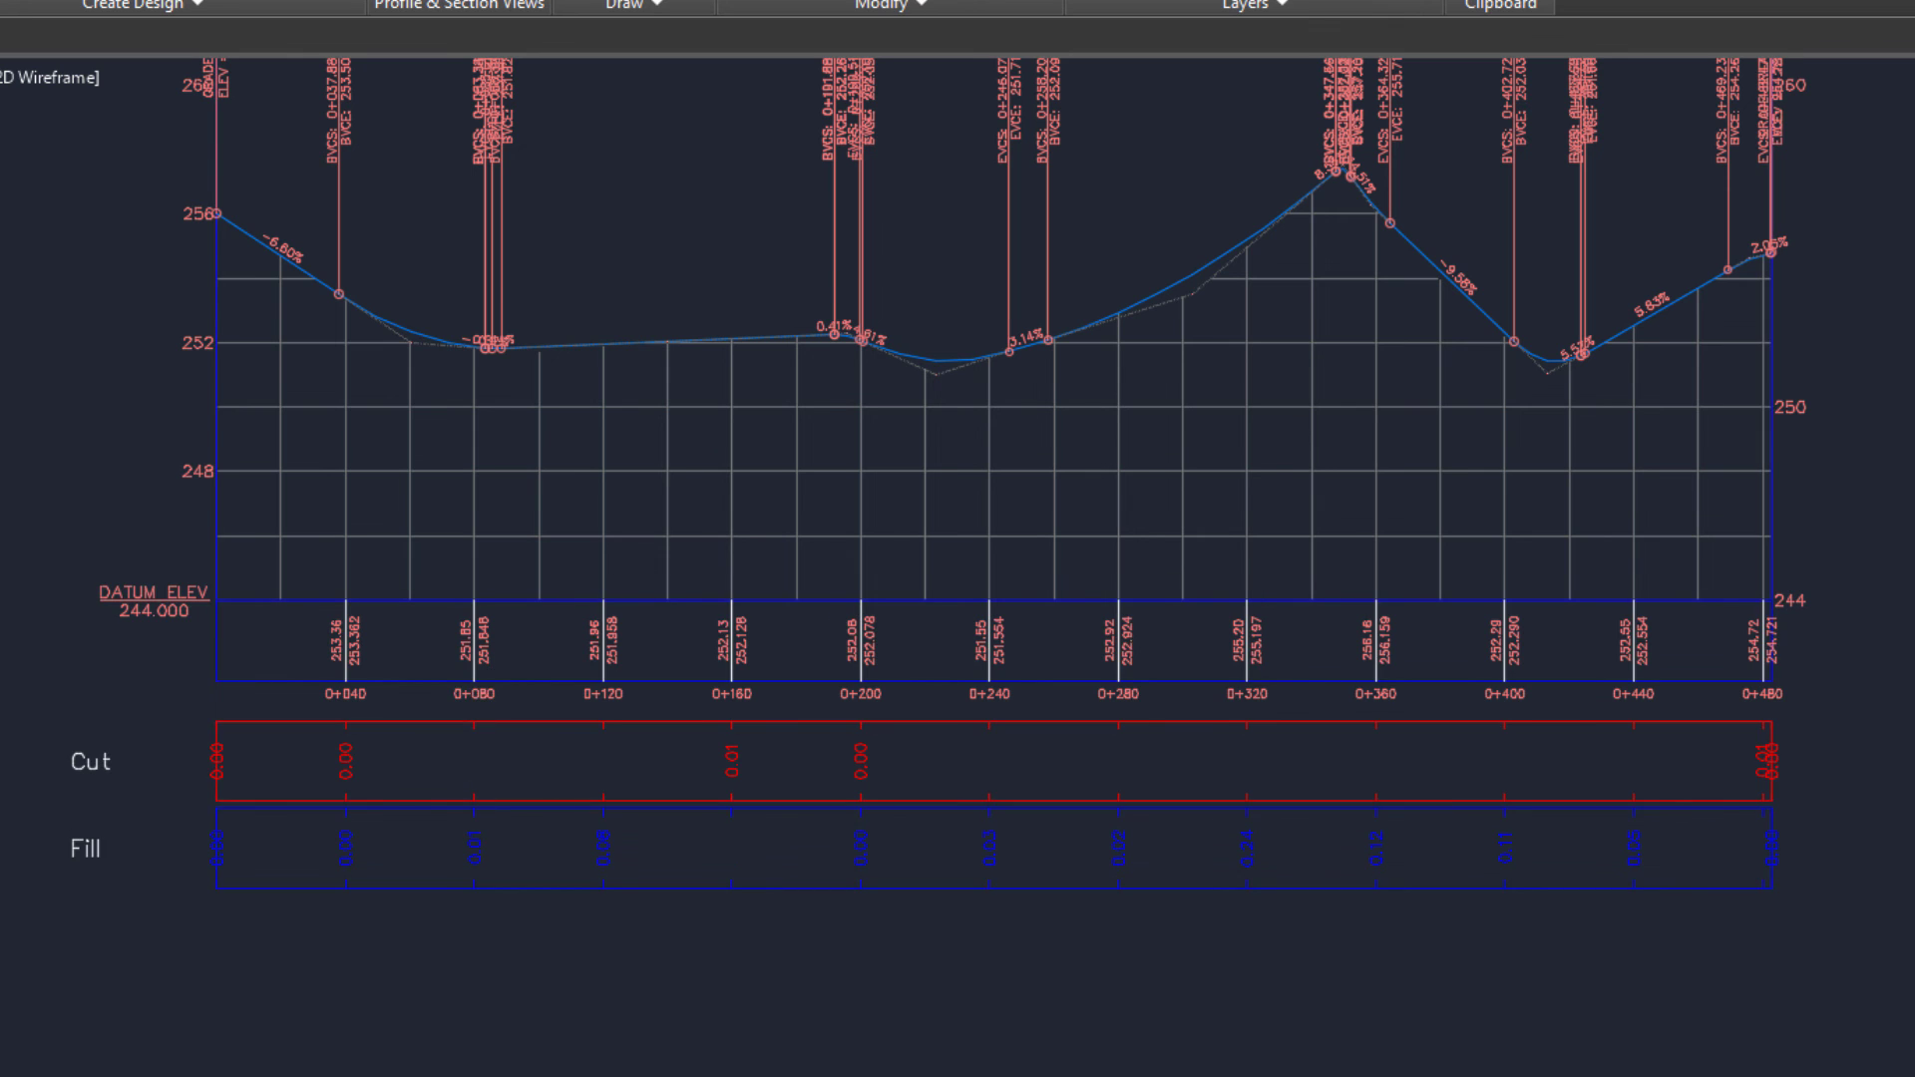
scroll(486, 795, "down", 2)
scroll(454, 727, "up", 2)
scroll(162, 649, "down", 2)
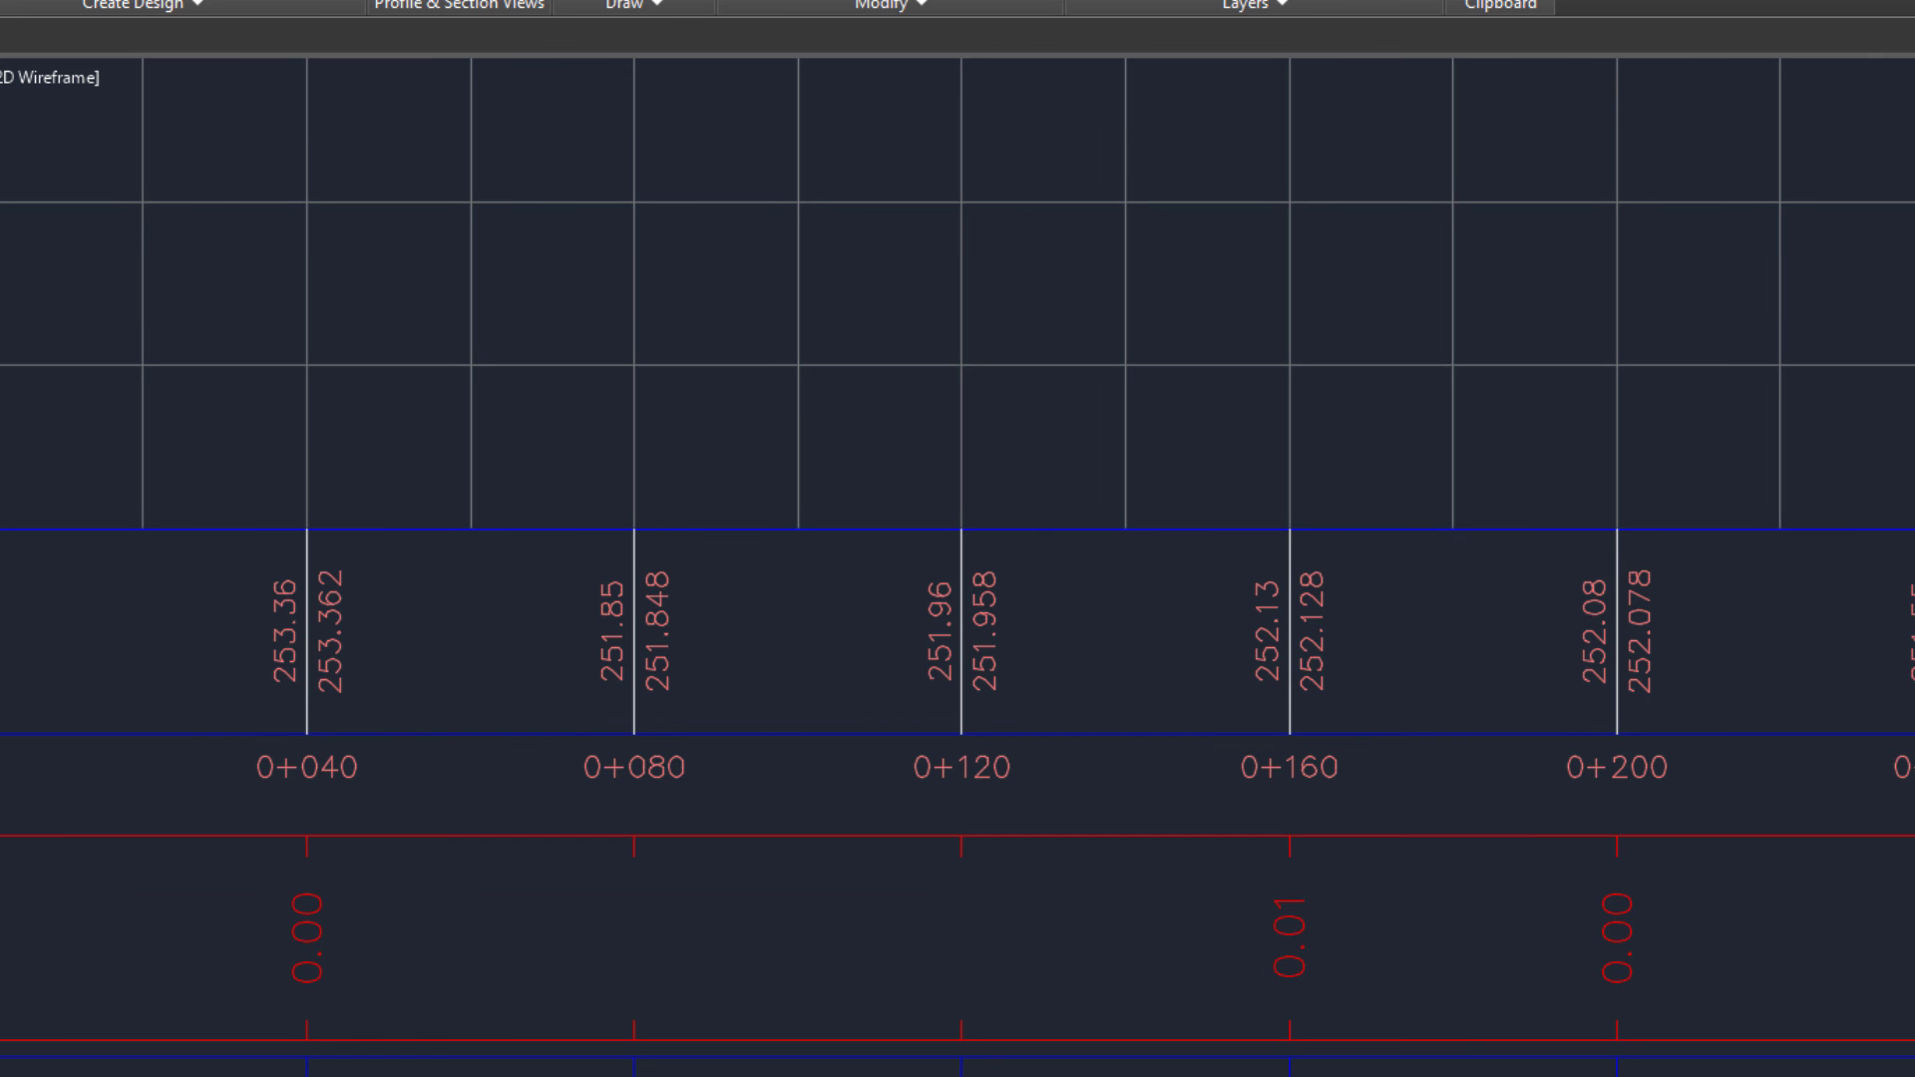
scroll(356, 648, "up", 3)
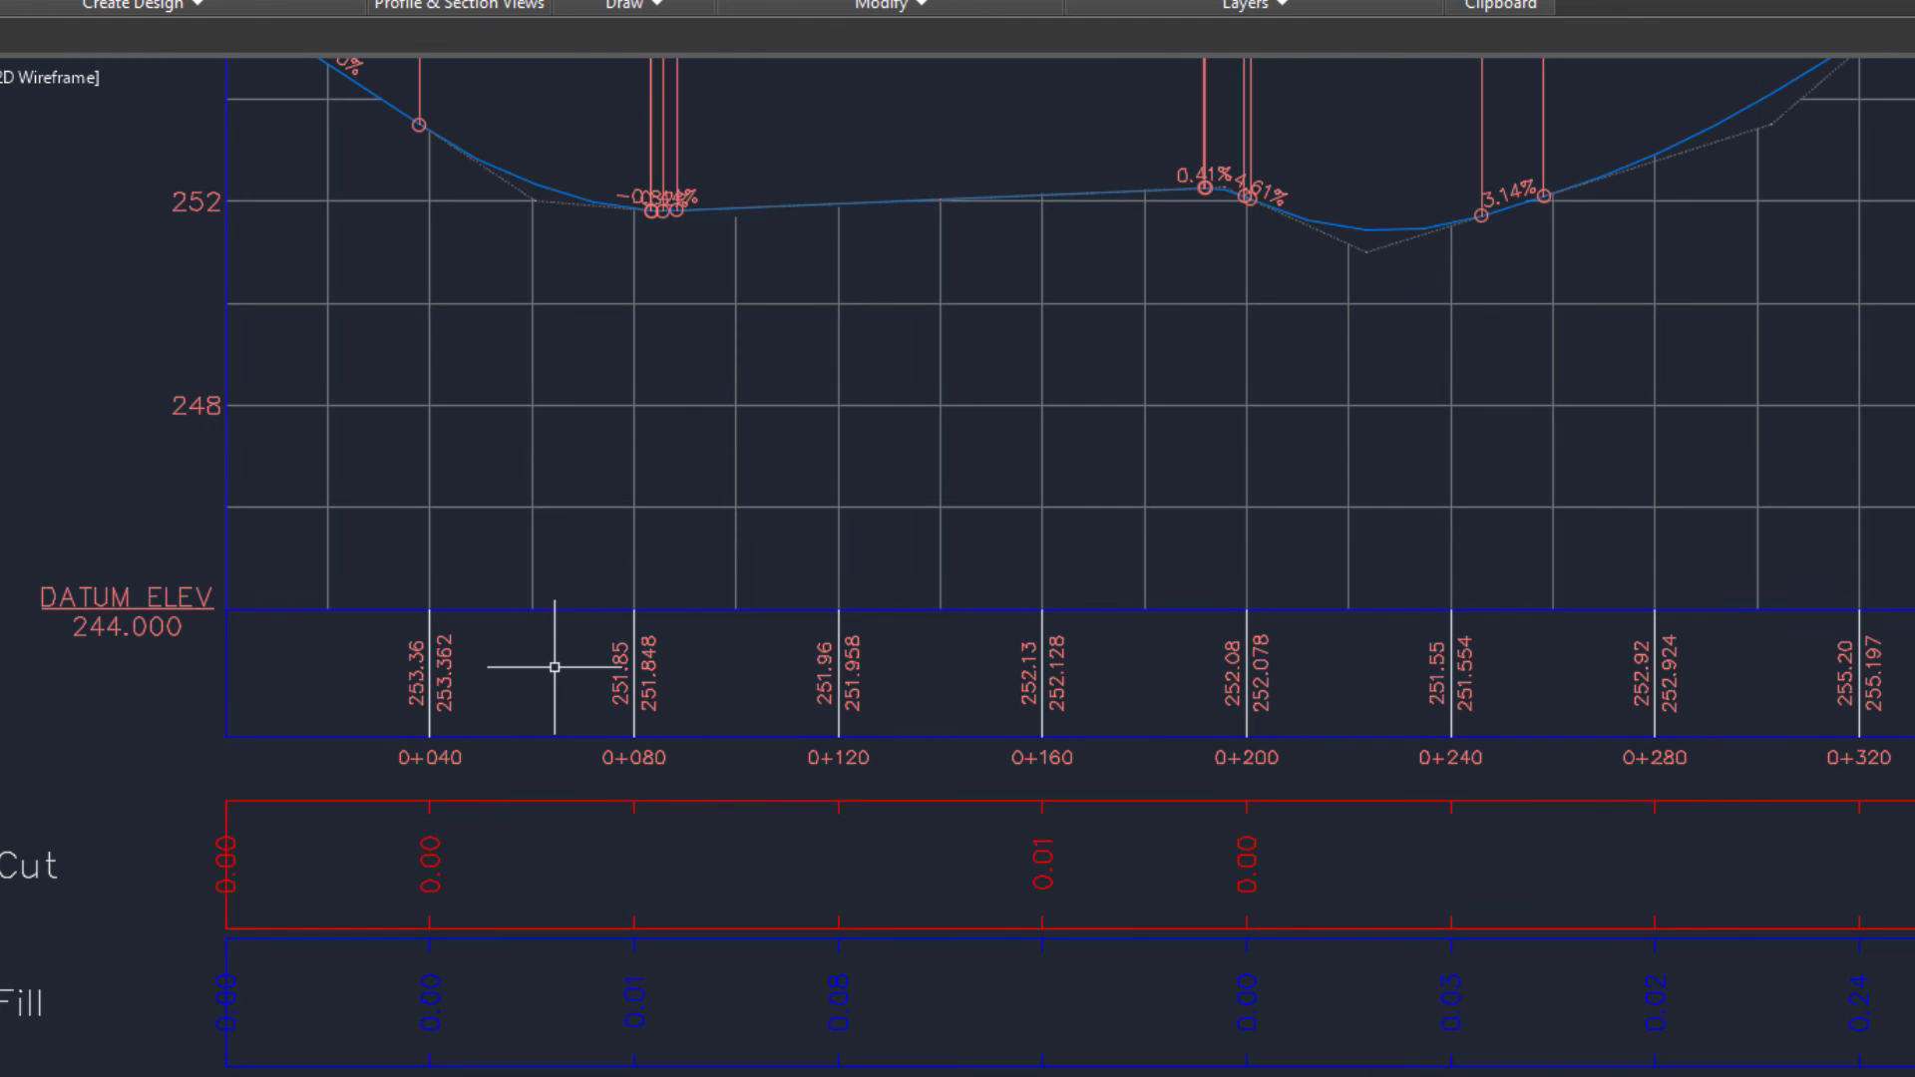
scroll(556, 662, "down", 2)
scroll(556, 662, "down", 4)
scroll(548, 663, "up", 4)
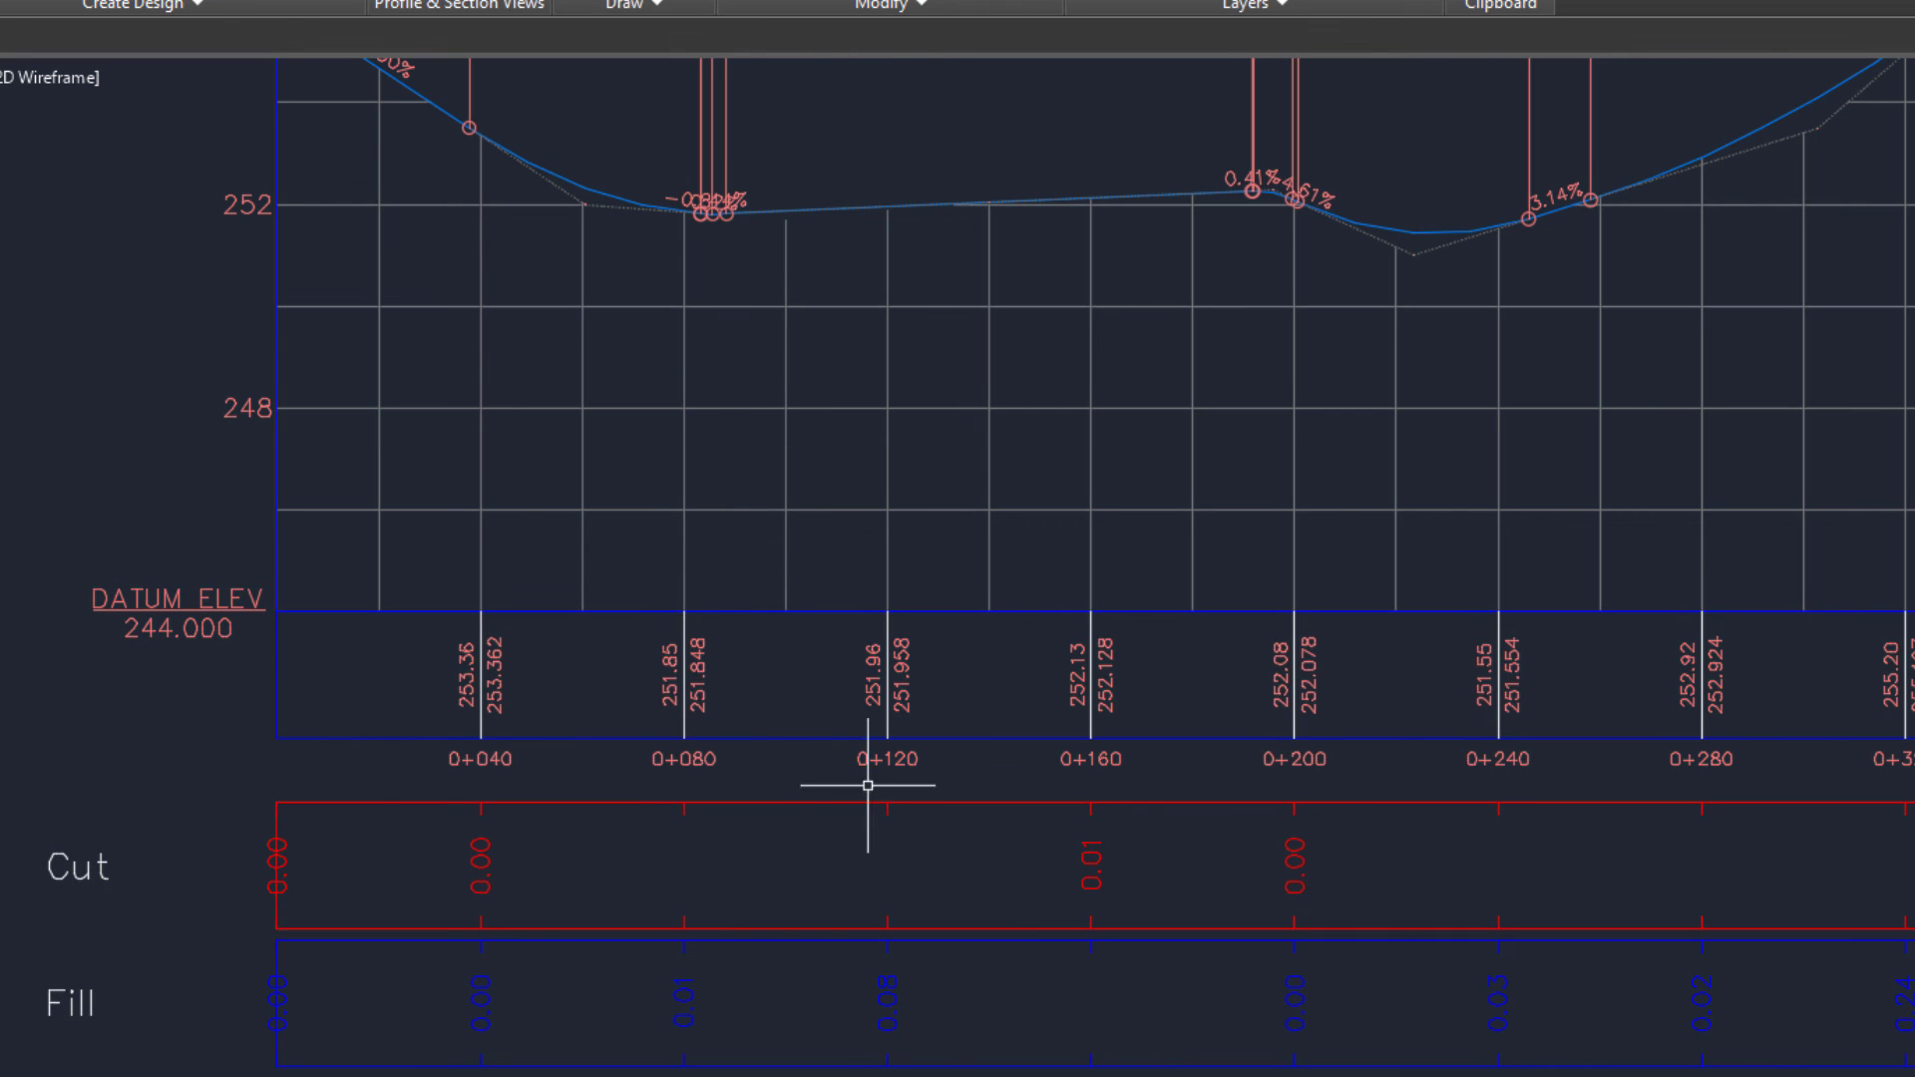
scroll(868, 785, "down", 5)
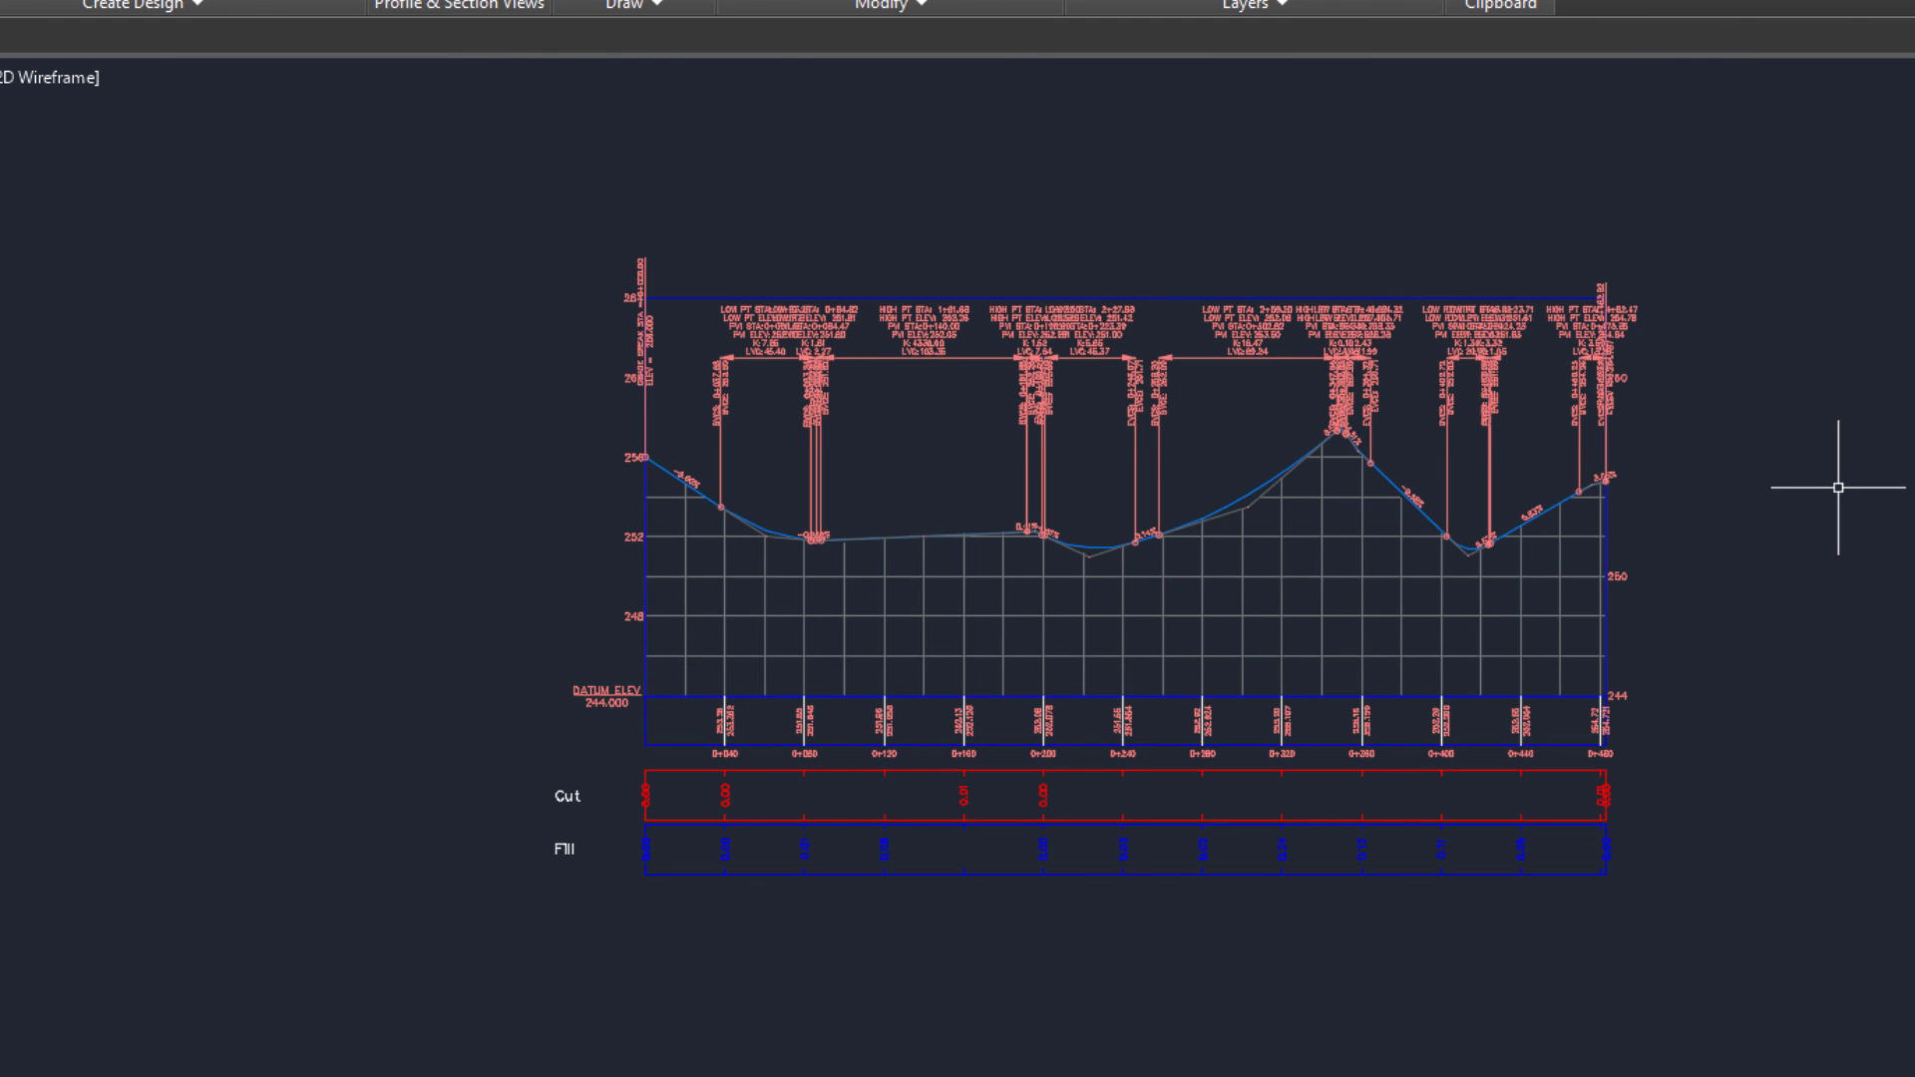